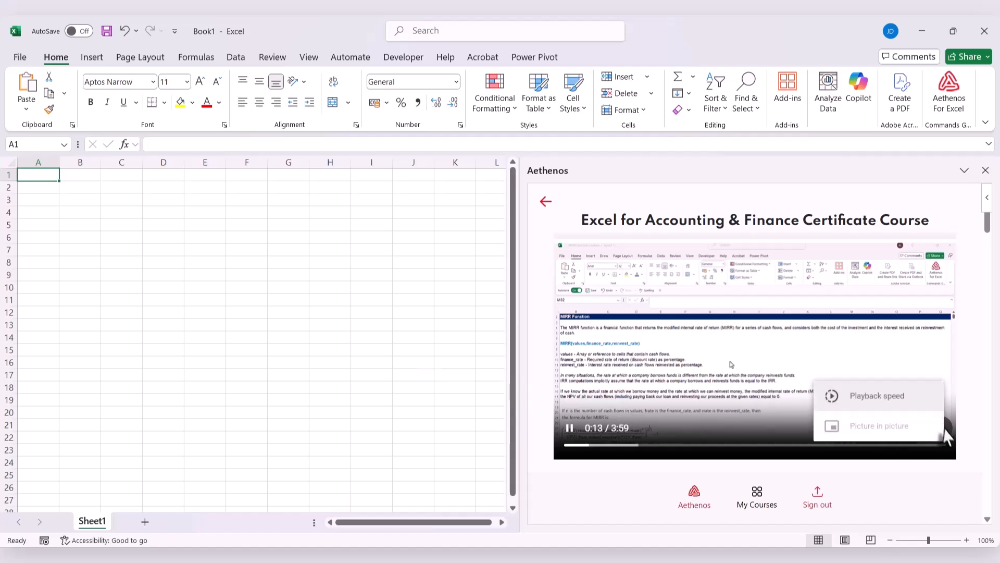
Step: Pop the lecture video out into picture-in-picture and load MIRR Function_Lecture.xlsx from the MIRR Function resources
left_click(897, 424)
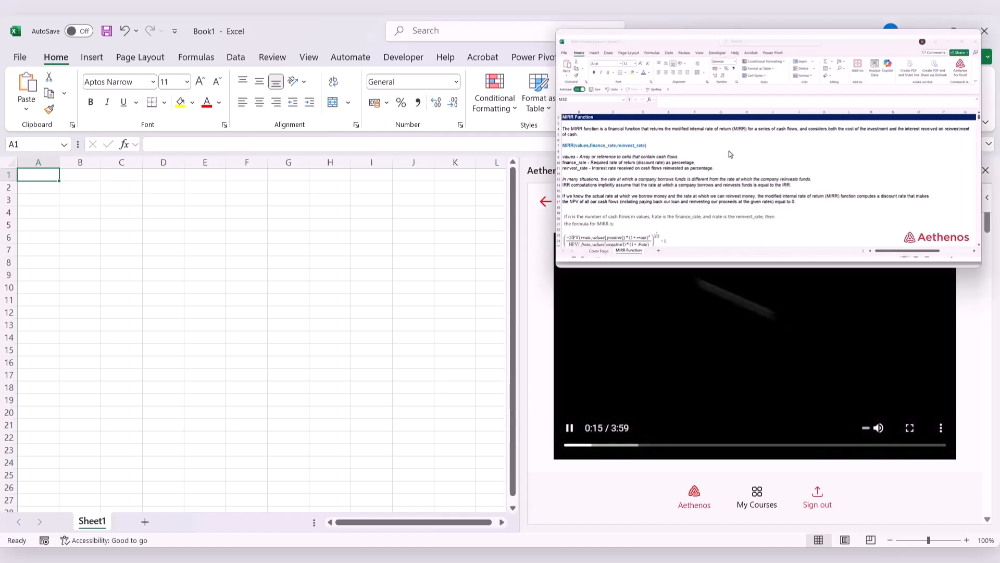
scroll(782, 428, "down", 3)
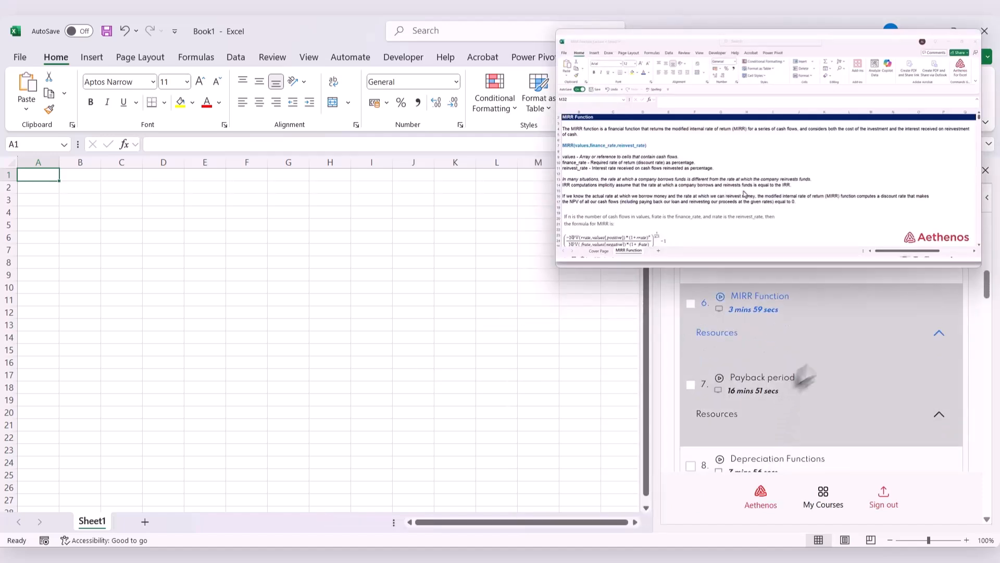
left_click(938, 334)
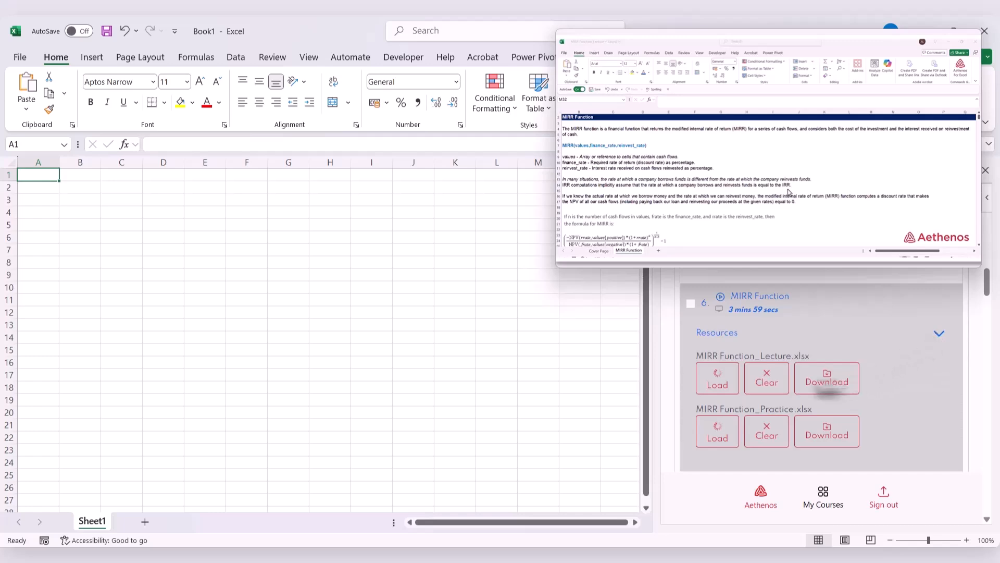
left_click(714, 441)
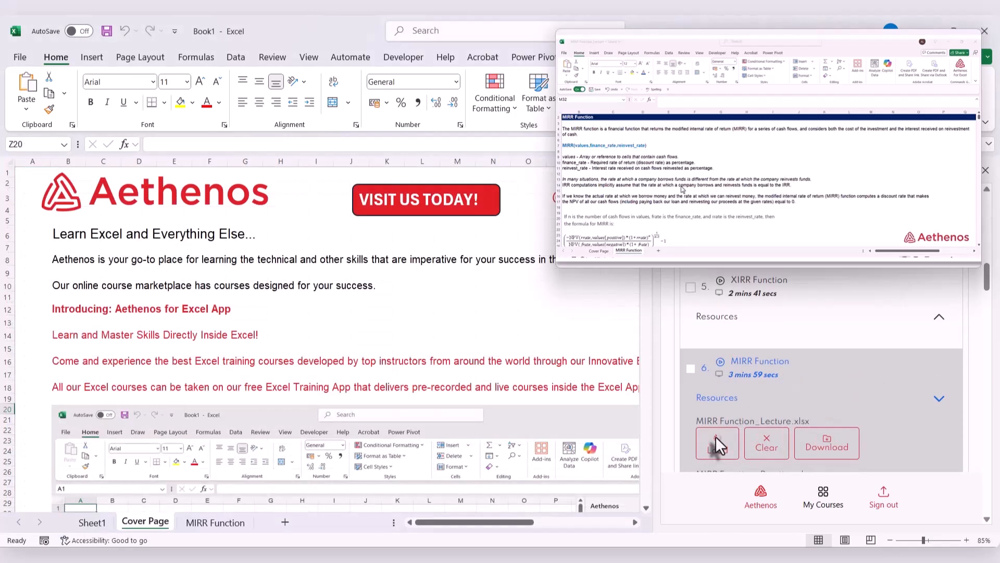
Step: Open the MIRR Function sheet at its cash flow table and enlarge the picture-in-picture video
left_click(219, 523)
scroll(342, 434, "up", 2)
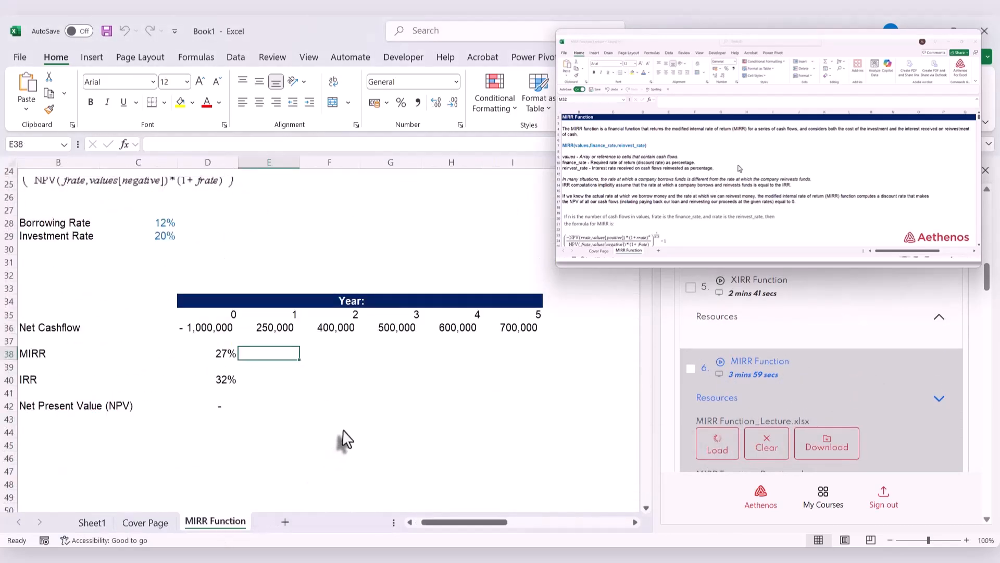
left_click_drag(449, 524, 443, 523)
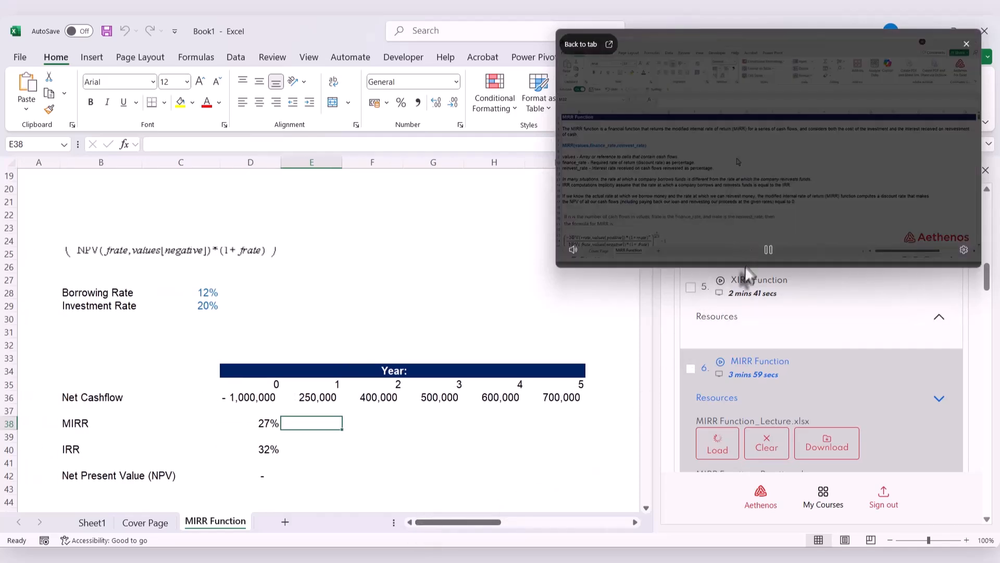
left_click_drag(746, 266, 759, 330)
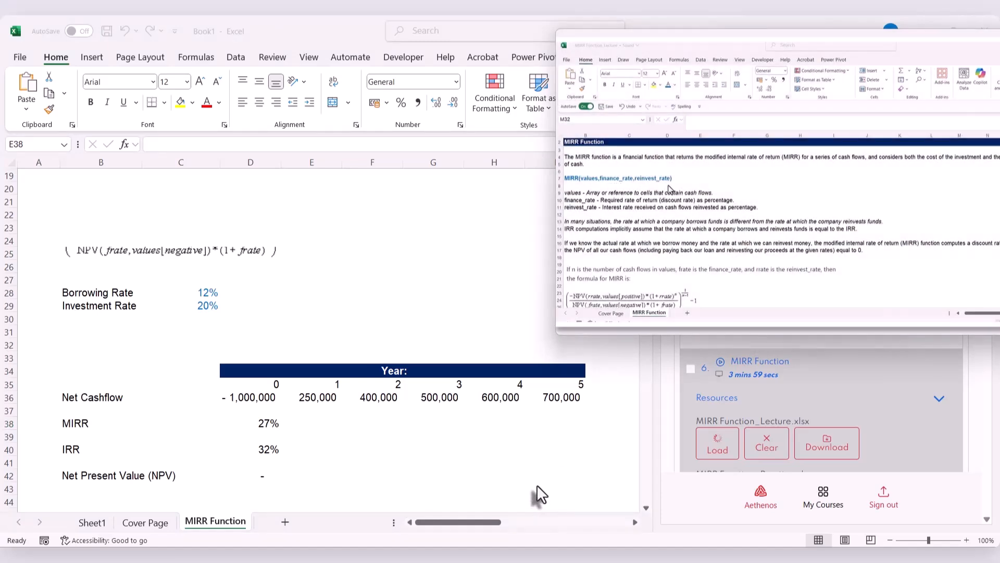
scroll(536, 485, "up", 6)
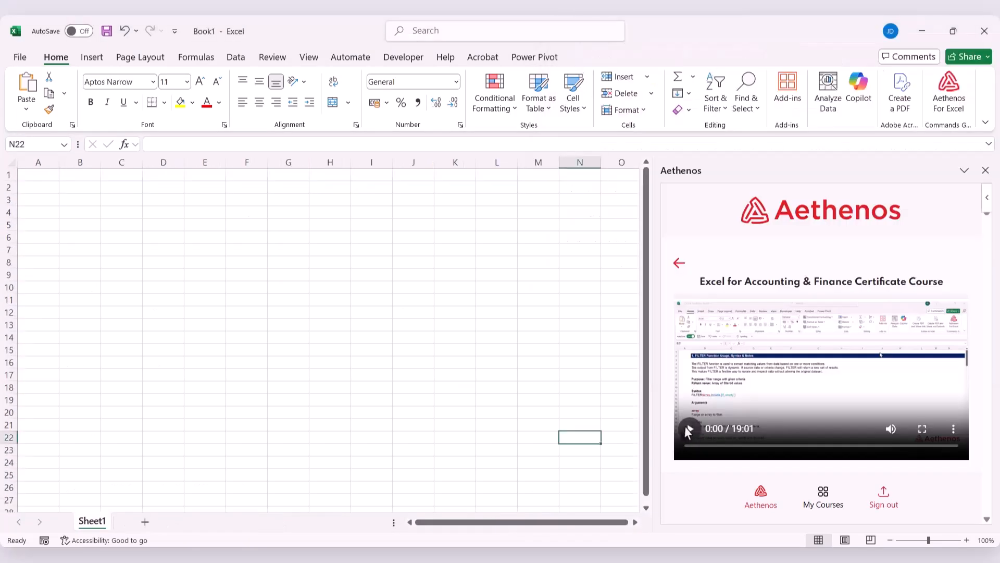
Step: Play the FILTER Function lecture video and widen the Aethenos pane to enlarge it
left_click(688, 430)
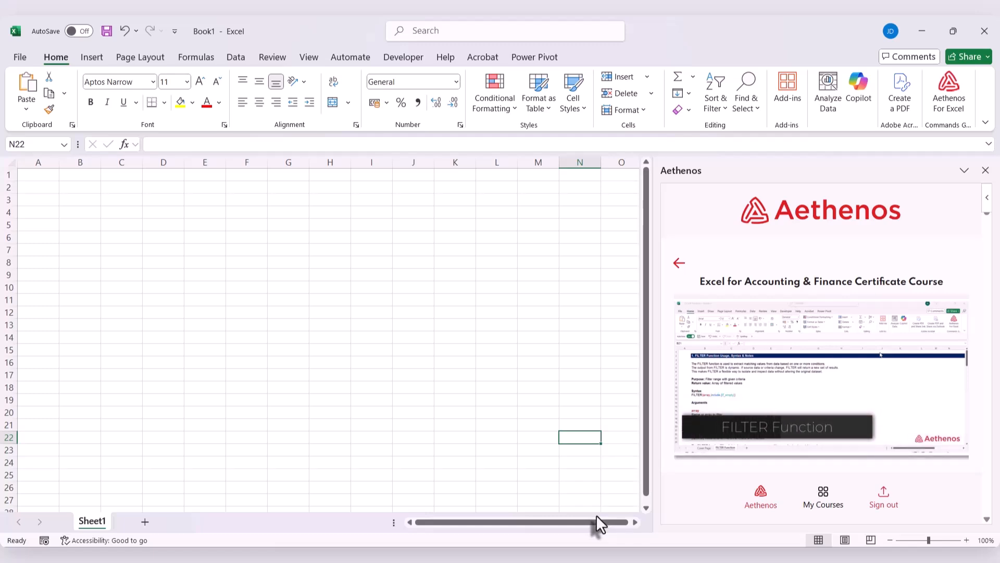
left_click_drag(655, 441, 485, 445)
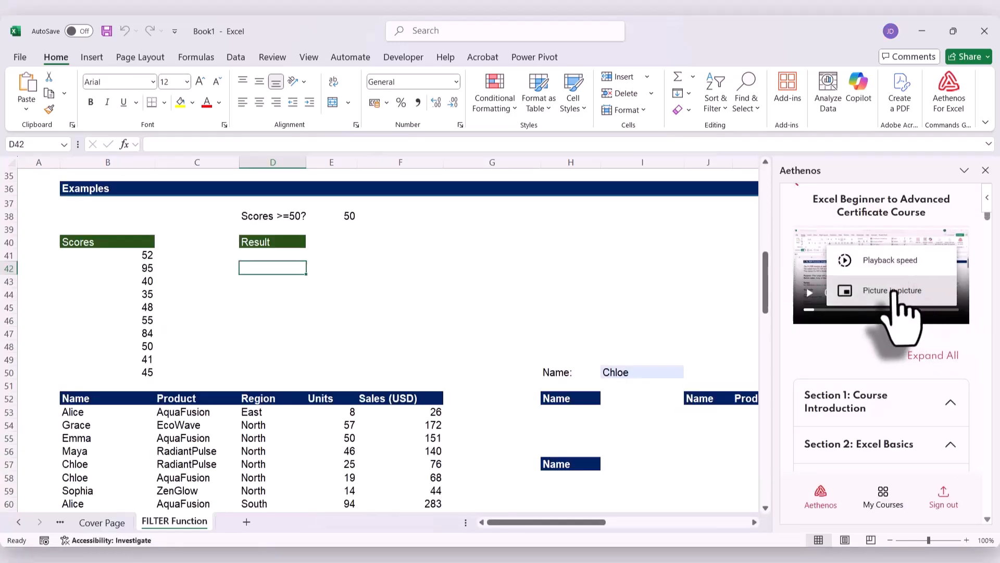
left_click(880, 290)
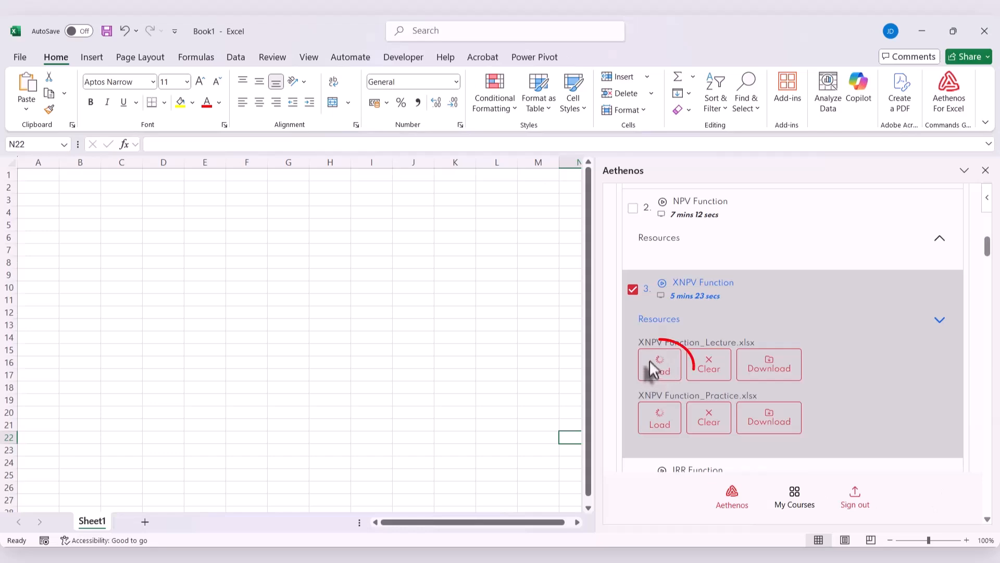
Step: Load XNPV Function_Lecture.xlsx, open its XNPV Function sheet and narrow the Aethenos pane to show both project tables in full
left_click(649, 361)
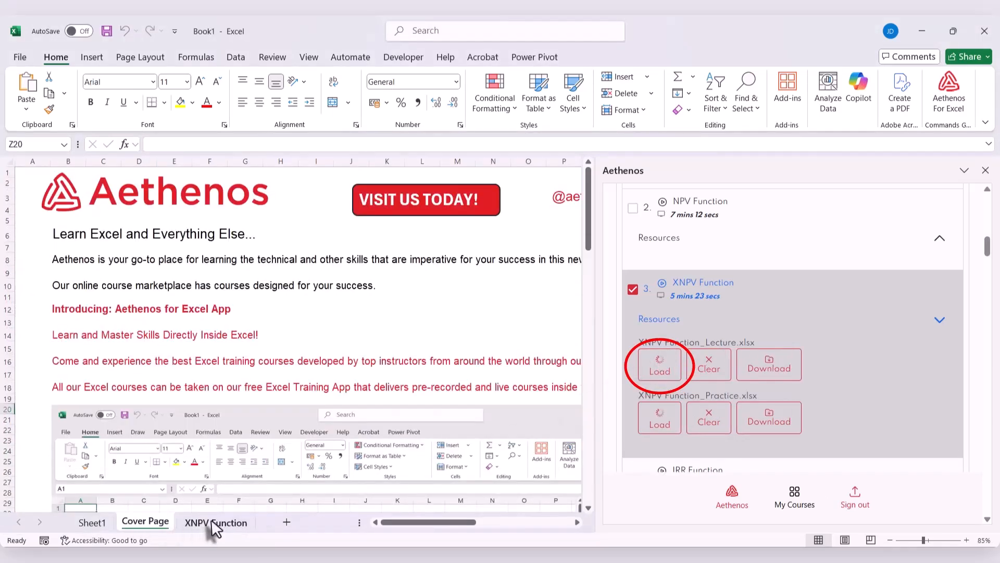
left_click(213, 520)
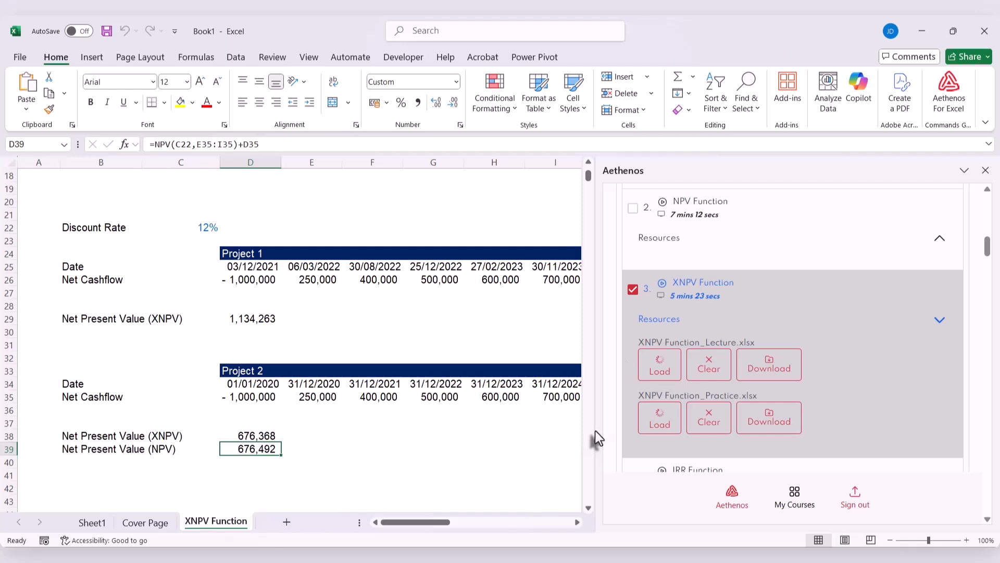
mouse_move(595, 433)
left_mouse_down()
mouse_move(669, 445)
mouse_move(677, 438)
left_mouse_up()
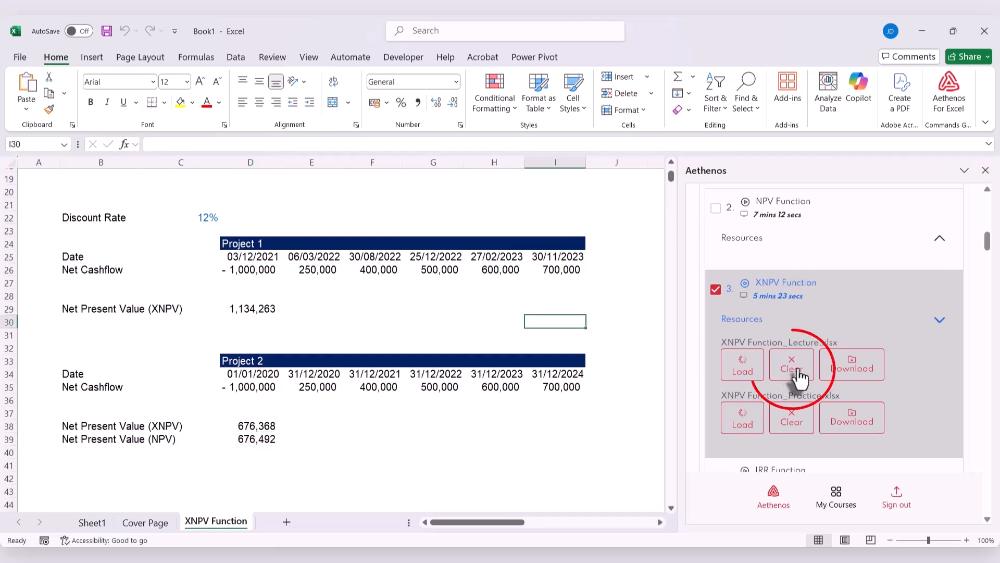
Step: Clear the loaded XNPV Function_Lecture.xlsx sheets and load IRR Function_Lecture.xlsx in their place
left_click(799, 376)
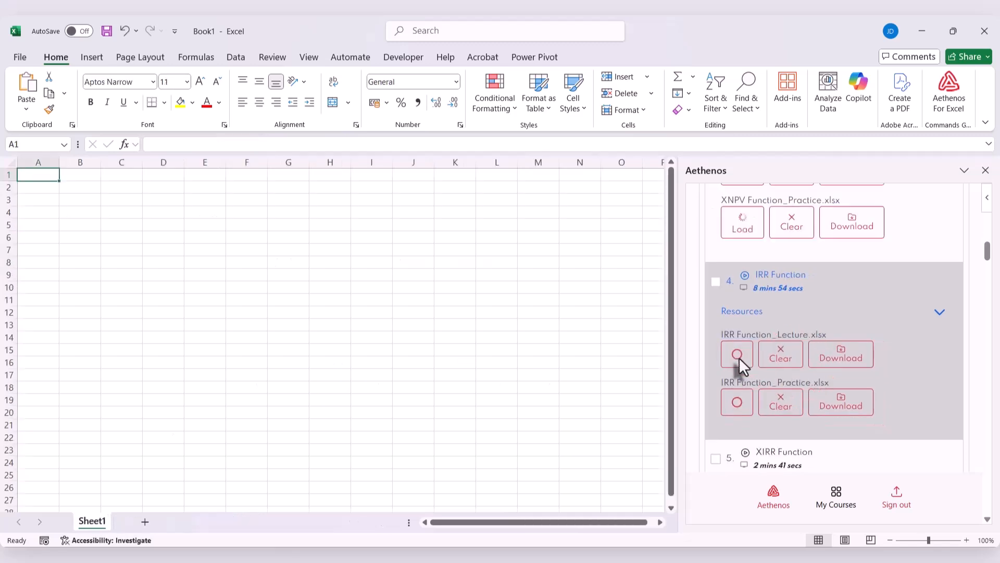
left_click(739, 357)
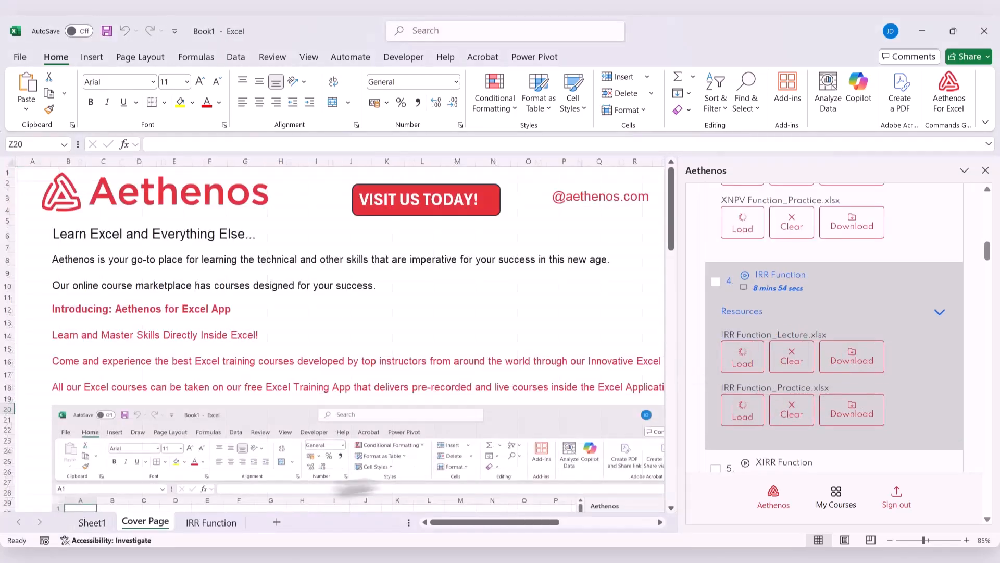
Step: Look through the IRR Function sheet and download IRR Function_Lecture.xlsx from the lecture's resources
left_click(190, 523)
scroll(366, 428, "down", 1)
scroll(366, 427, "up", 20)
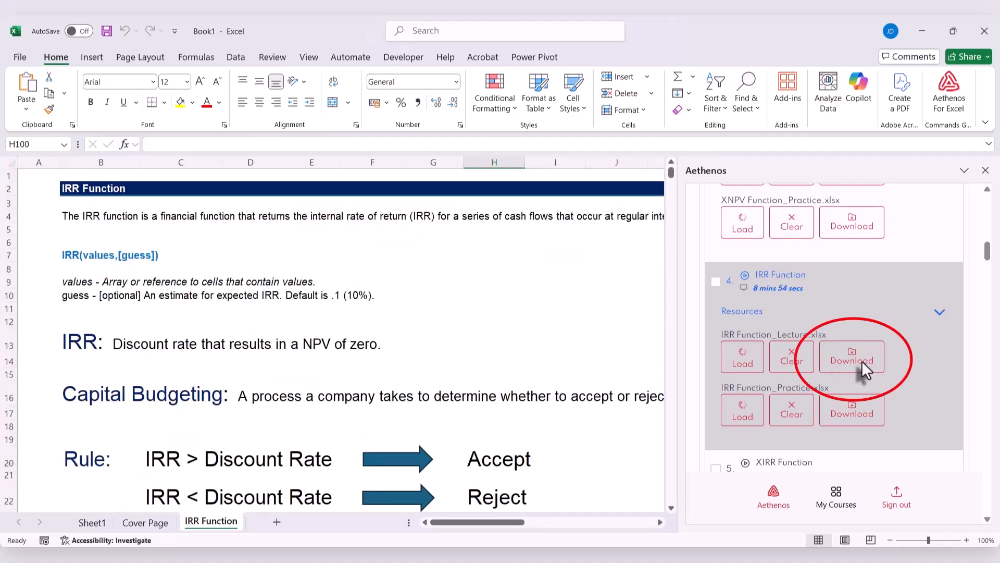
left_click(862, 361)
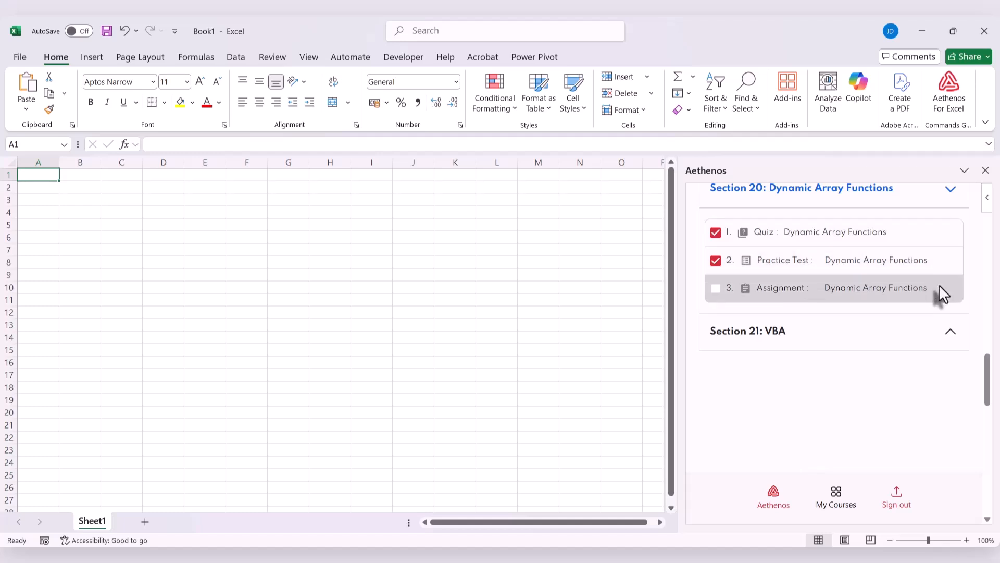
Step: Expand Section 21: VBA in the course outline and look through its contents
left_click(949, 333)
scroll(949, 333, "down", 1)
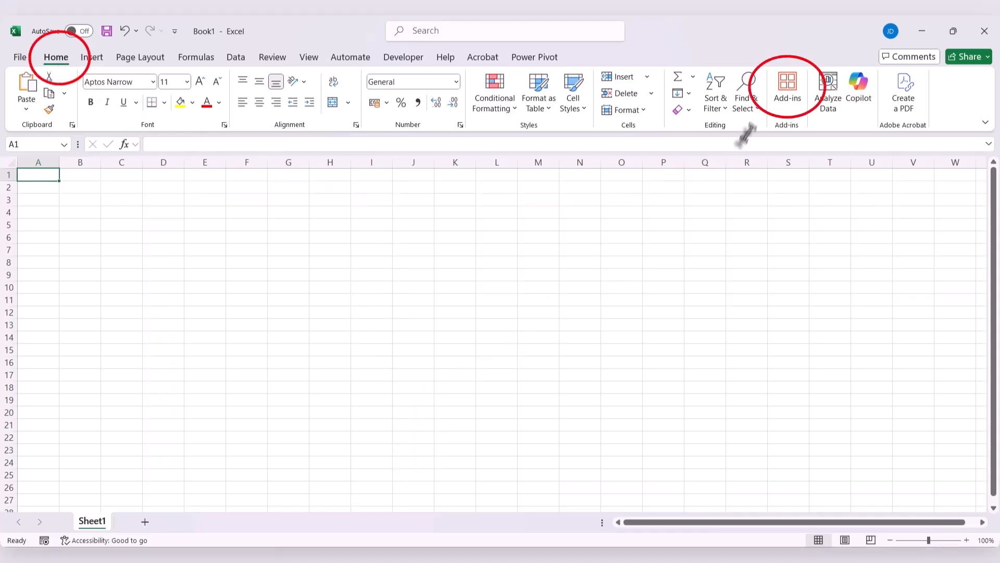
Step: Search the add-ins for "Aethen" and open Aethenos for Excel
left_click(789, 114)
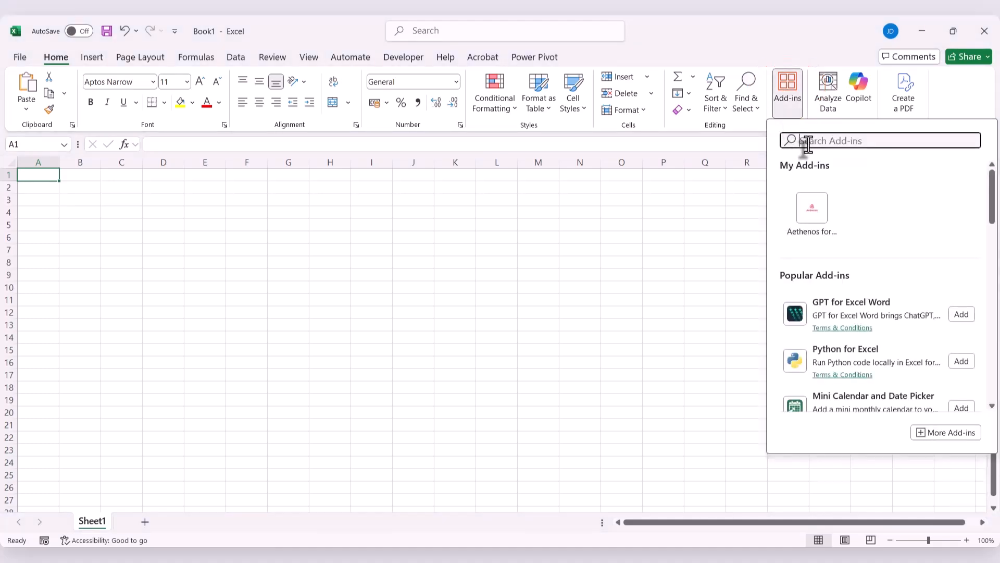
type("Aethen")
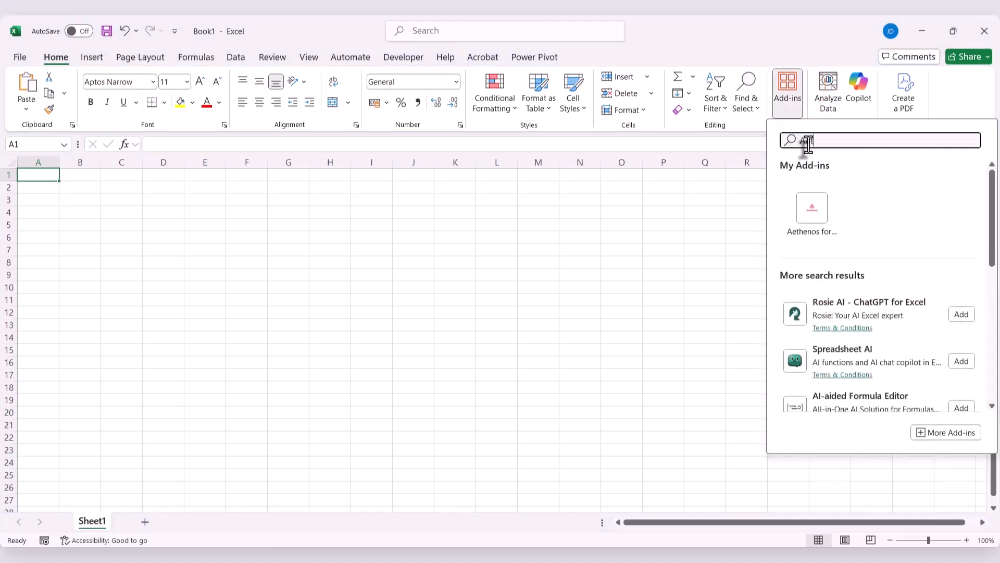
left_click(798, 220)
Step: Get started with Aethenos for Excel, log in with the filled-in account credentials and browse the course page
scroll(985, 394, "down", 2)
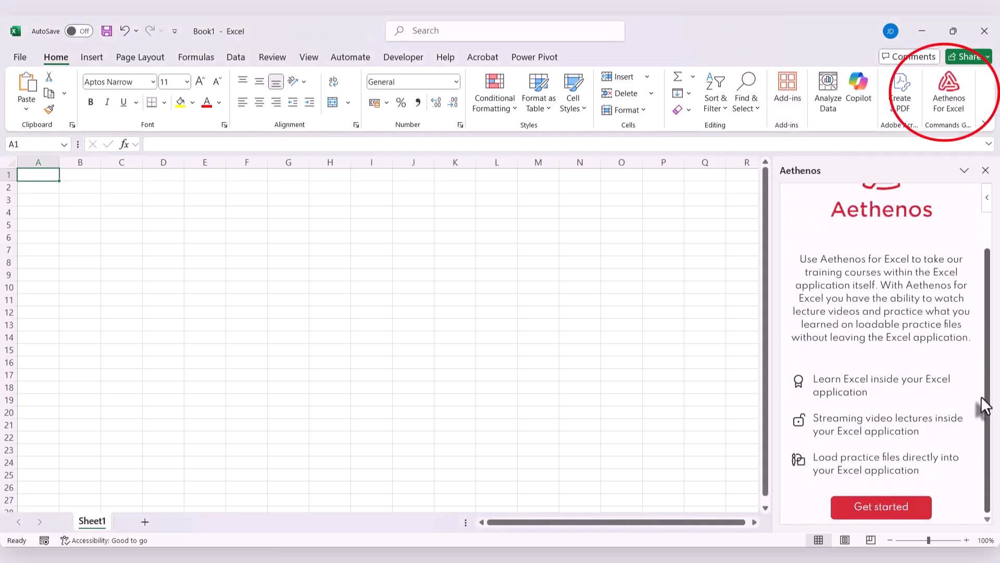
left_click(883, 506)
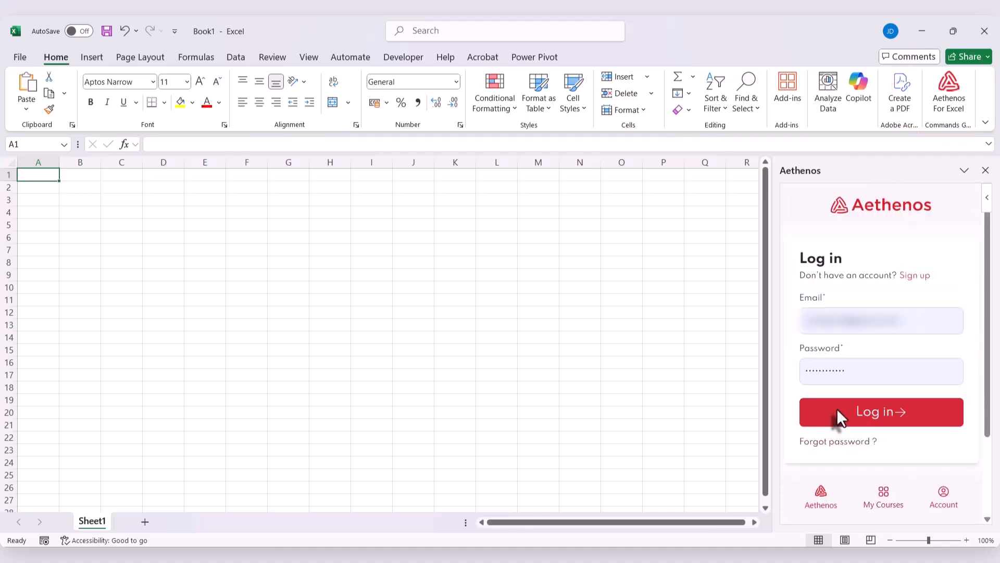
left_click(838, 410)
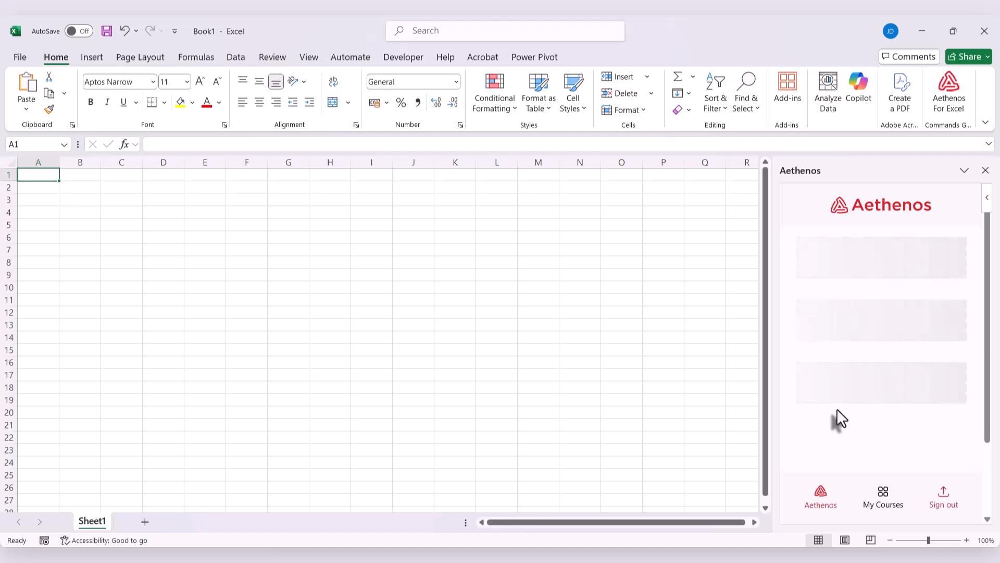
scroll(862, 304, "down", 5)
scroll(862, 304, "down", 4)
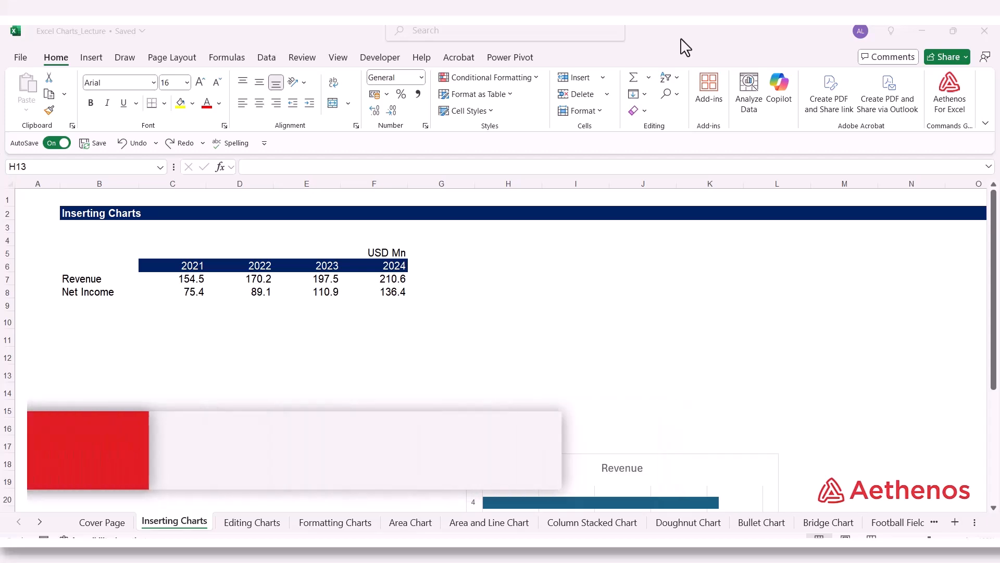
Step: Select the Revenue row B7:F7 on the Inserting Charts sheet and bring up the recommended charts for it
left_click(240, 337)
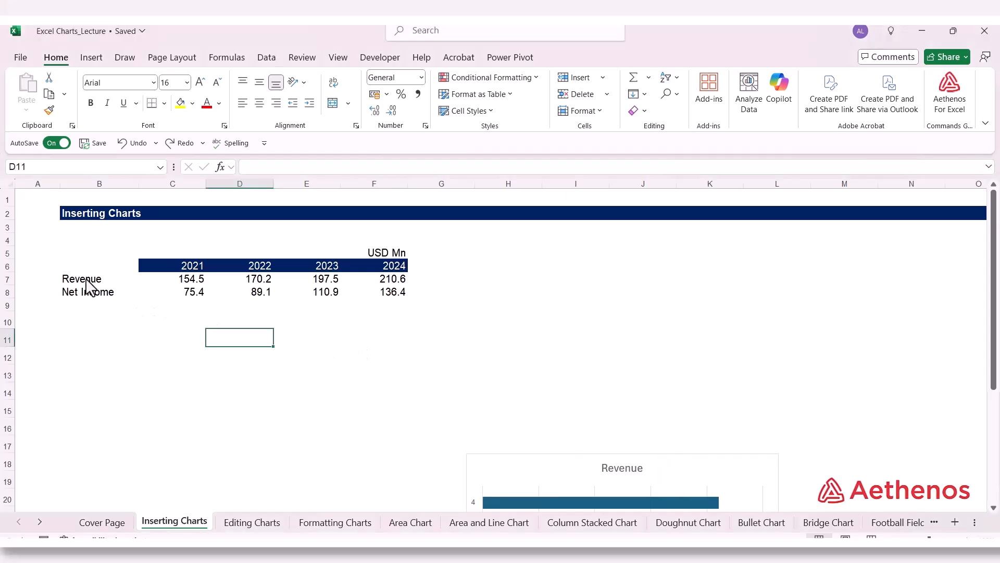
left_click_drag(84, 279, 374, 274)
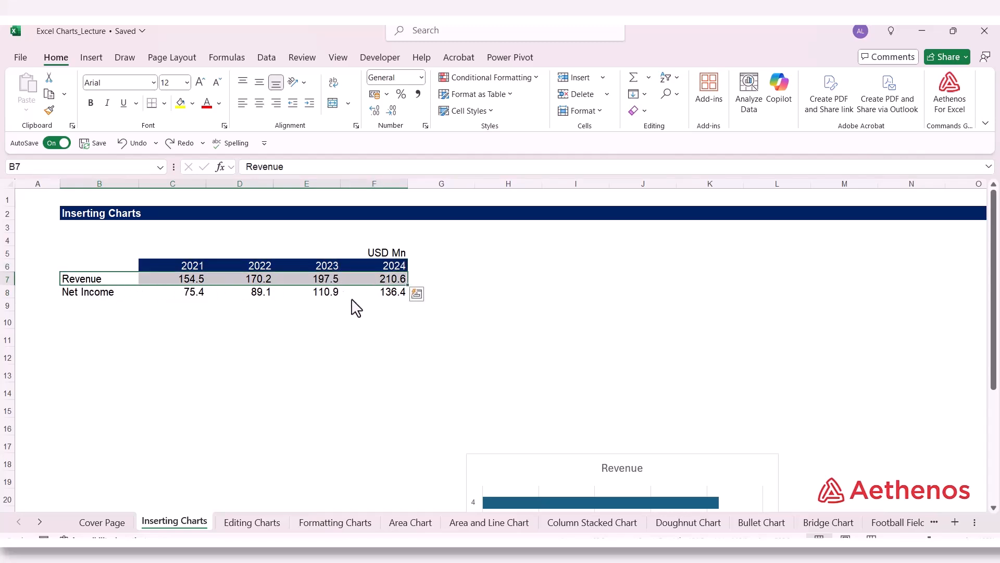
left_click(99, 58)
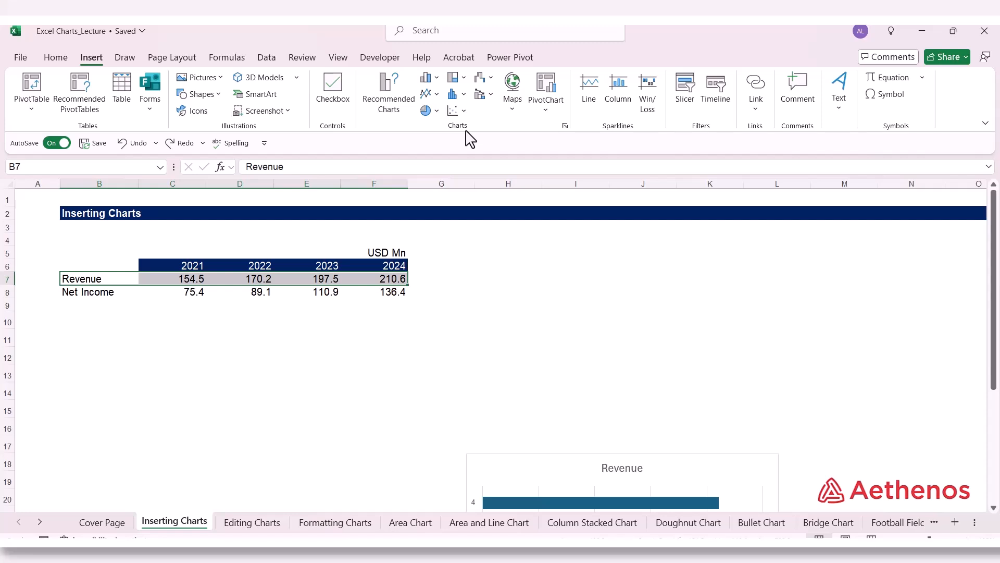
left_click(386, 94)
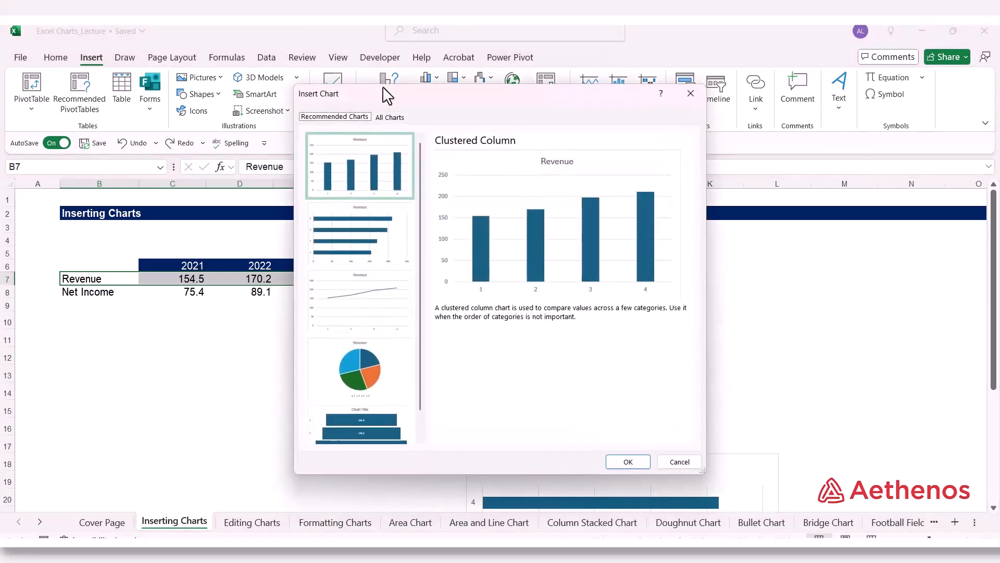
Step: Move the Insert Chart dialog off the revenue table and preview the recommended Clustered Bar, Line, Pie and Funnel charts
left_click_drag(417, 98, 551, 105)
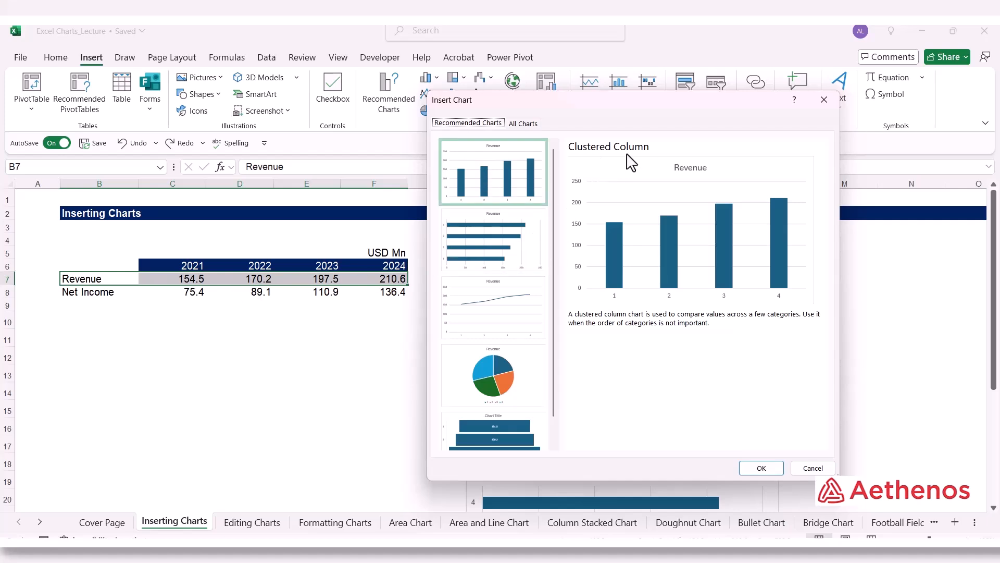
left_click(501, 228)
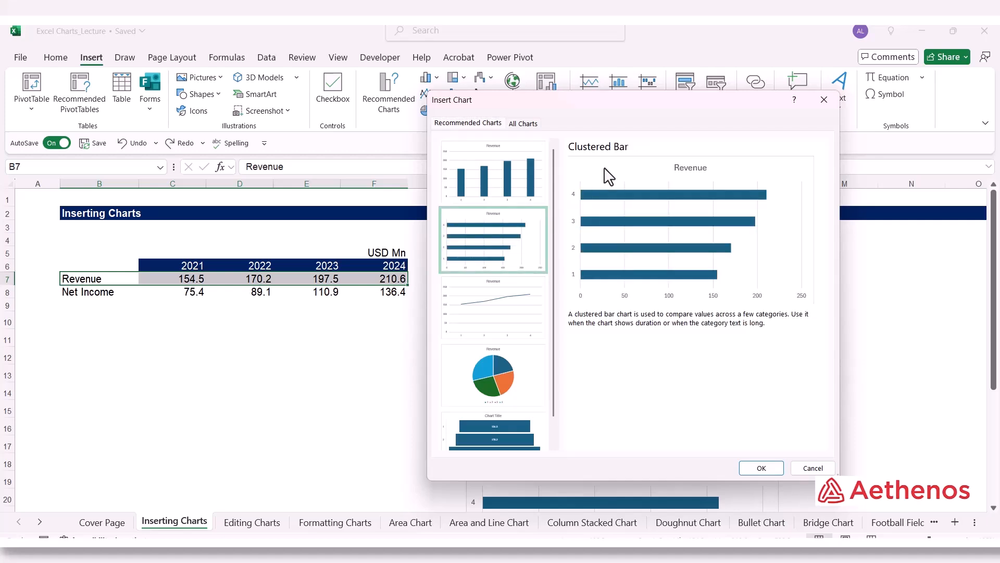
left_click(518, 324)
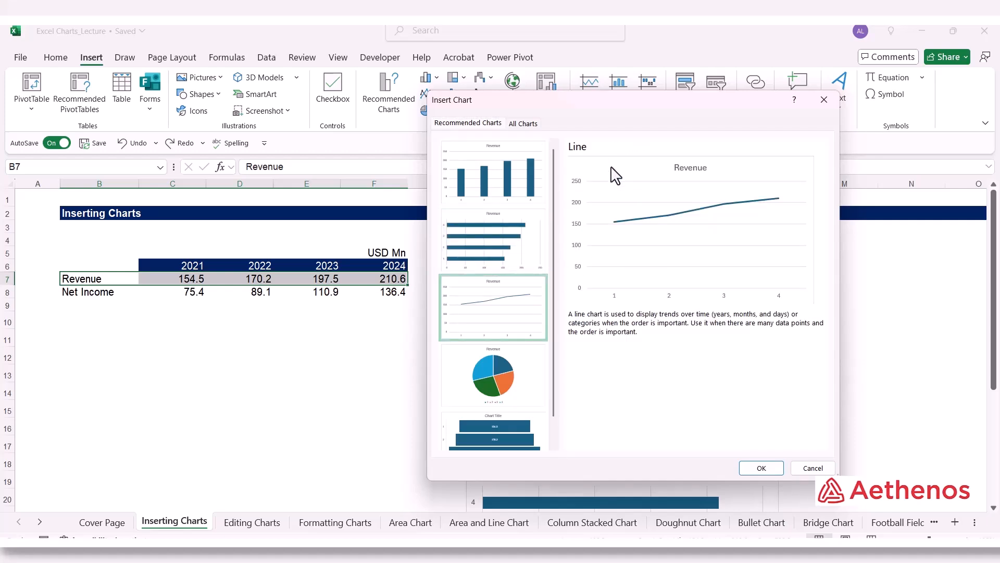
left_click(526, 388)
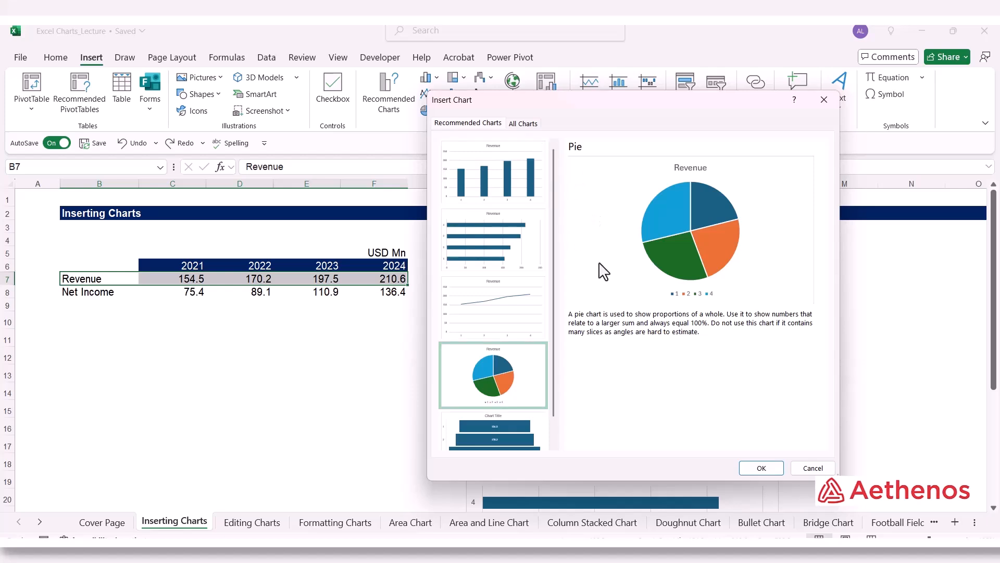
scroll(607, 284, "down", 1)
left_click(515, 420)
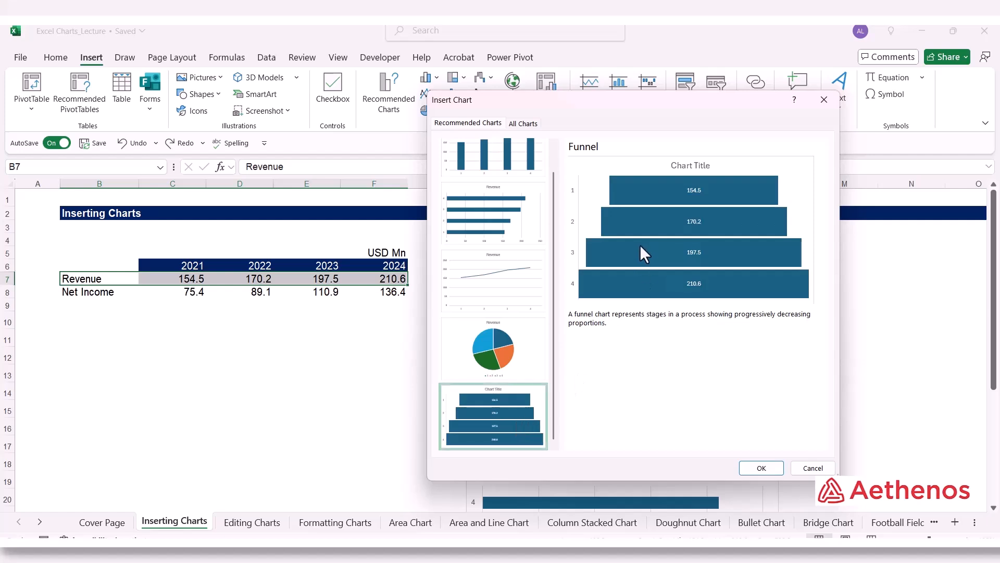
scroll(514, 335, "up", 1)
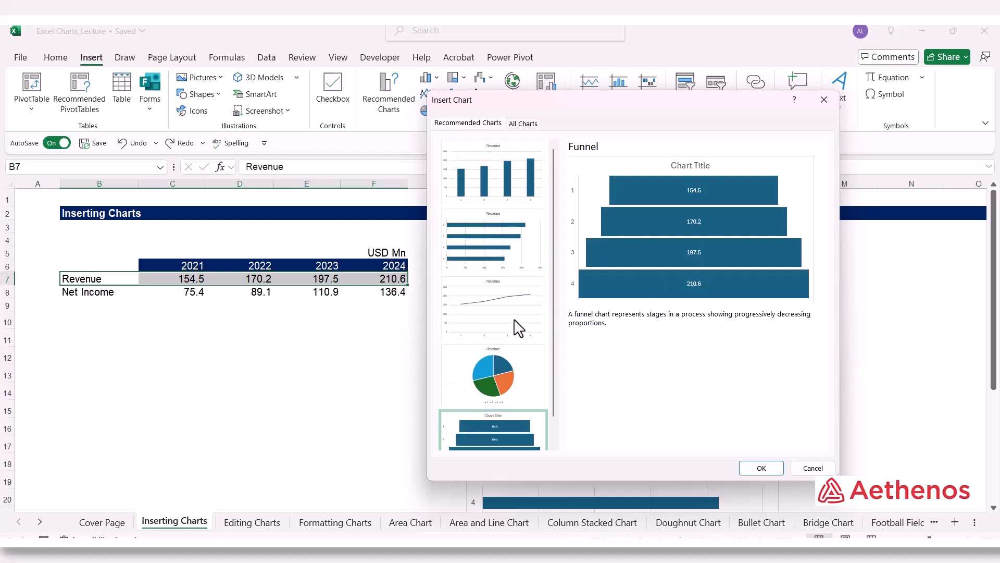
Step: Insert the recommended Clustered Bar chart for the Revenue row and place it beside the table, above the existing chart
left_click(505, 176)
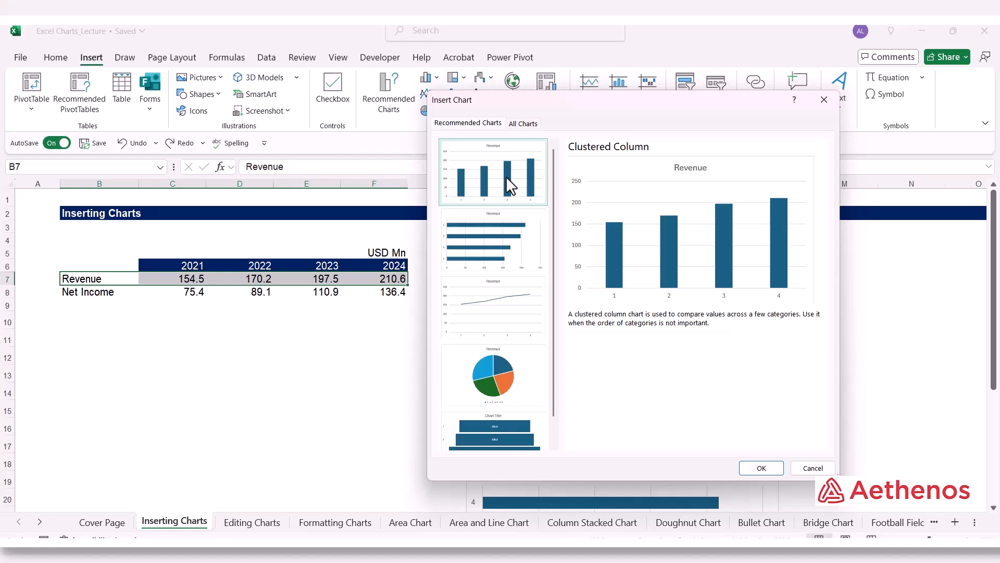
left_click(527, 252)
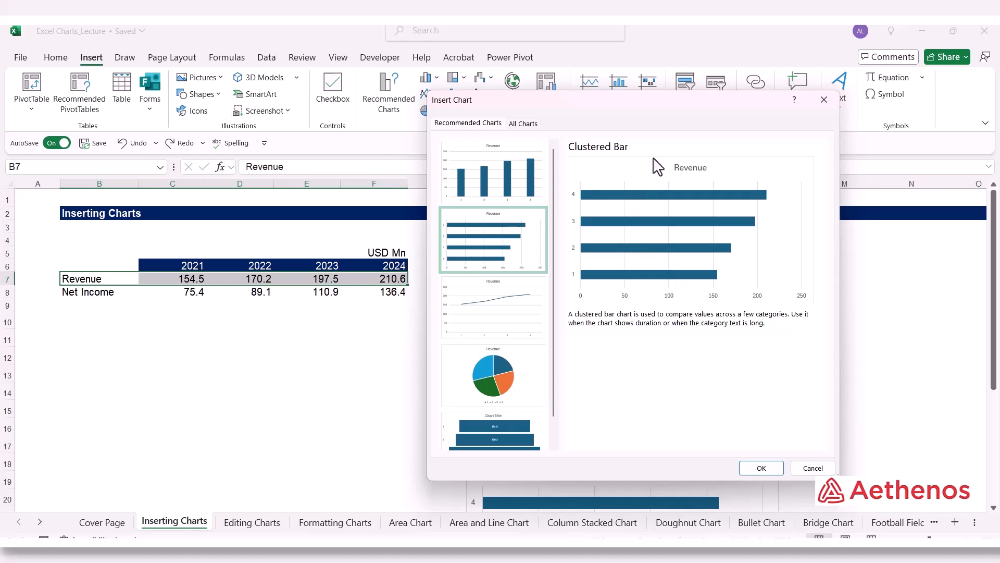
left_click(762, 468)
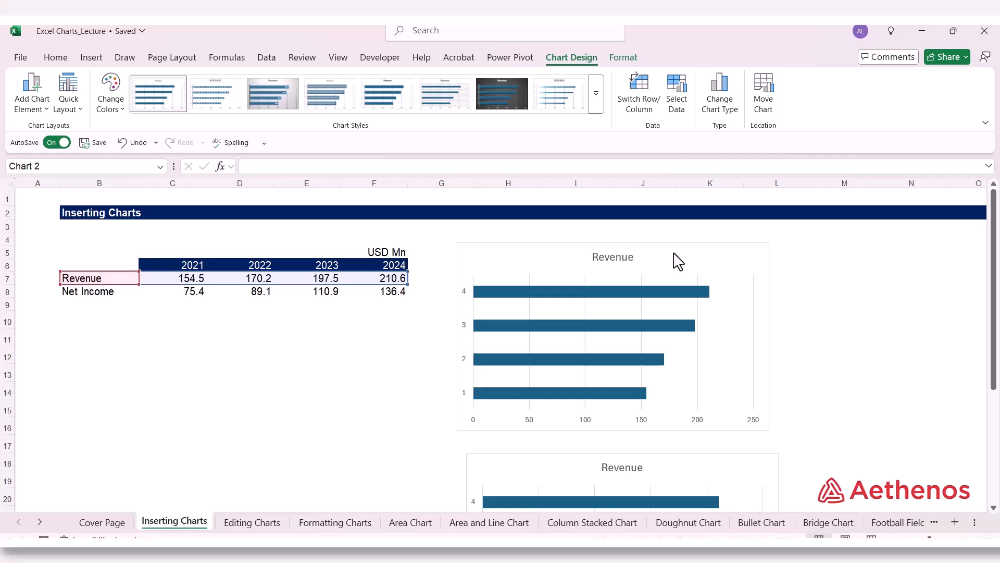
left_click_drag(678, 261, 685, 266)
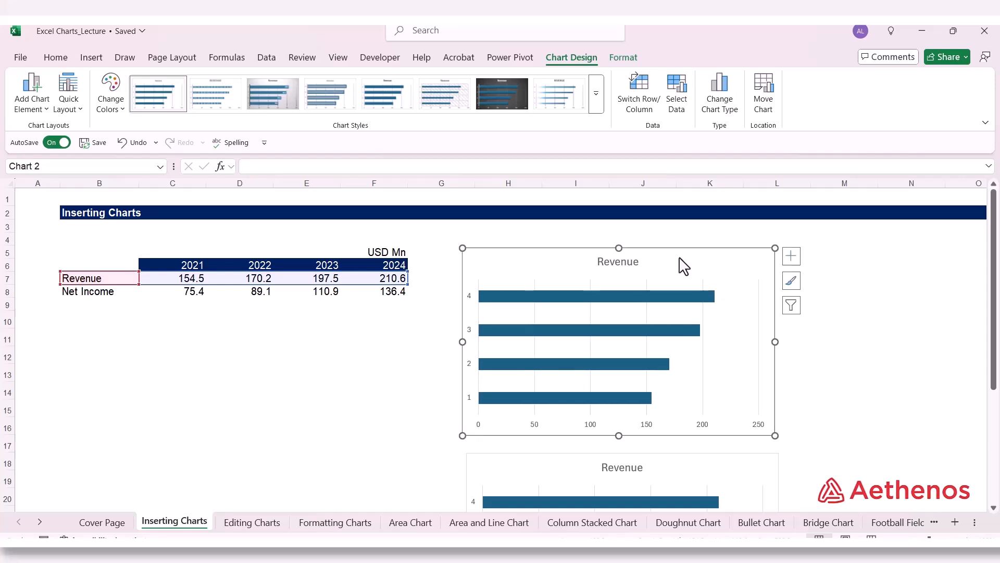
Step: Bring up the chart type options for the new Revenue bar chart and preview the Line, Column, Pie, Area, Stock and Surface types
right_click(560, 284)
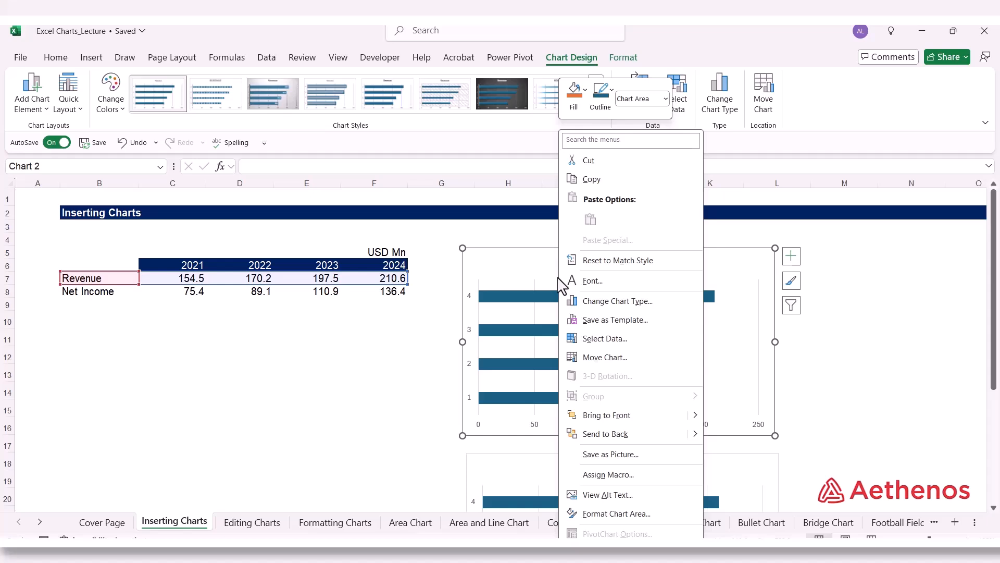
right_click(546, 265)
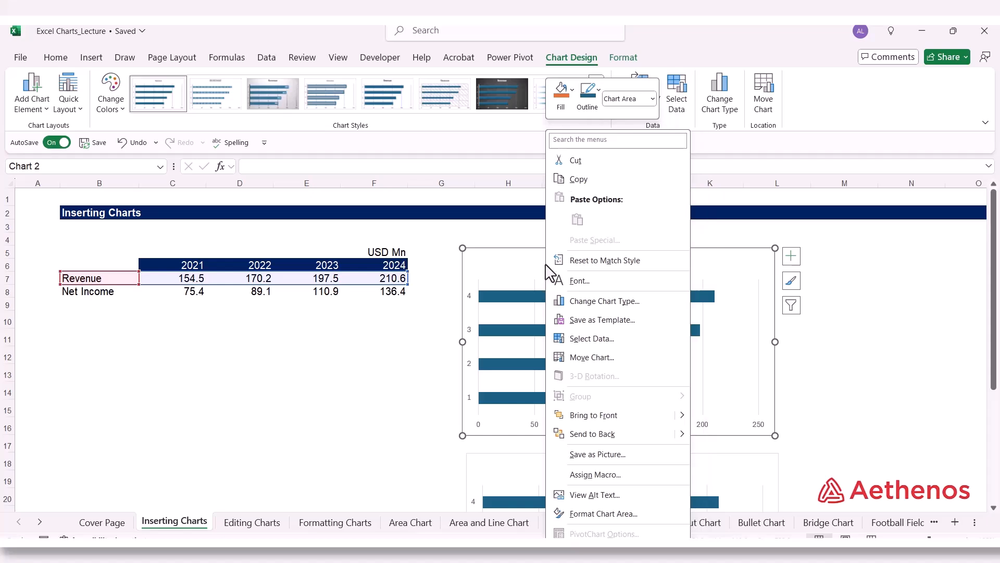
left_click(614, 305)
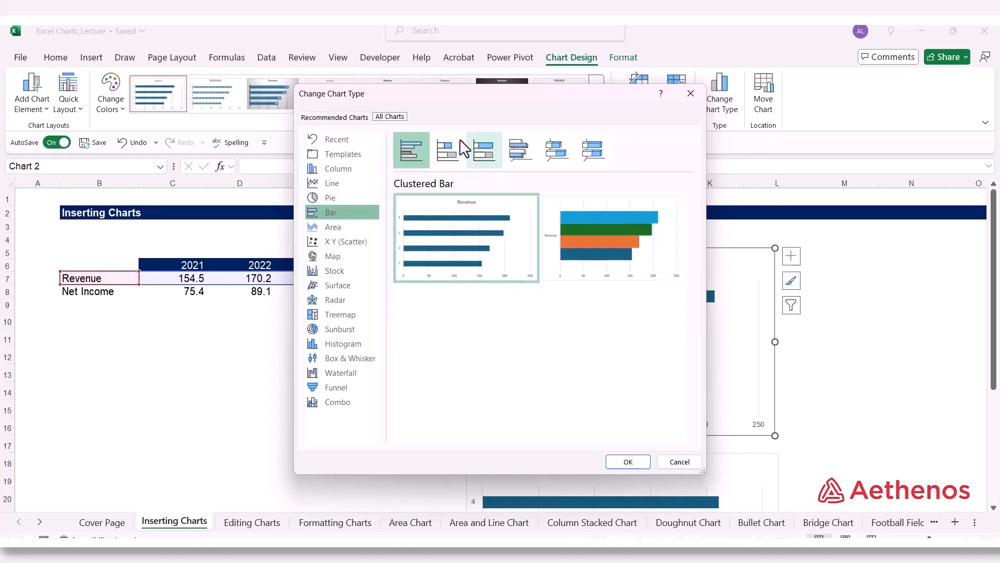
left_click_drag(414, 103, 521, 114)
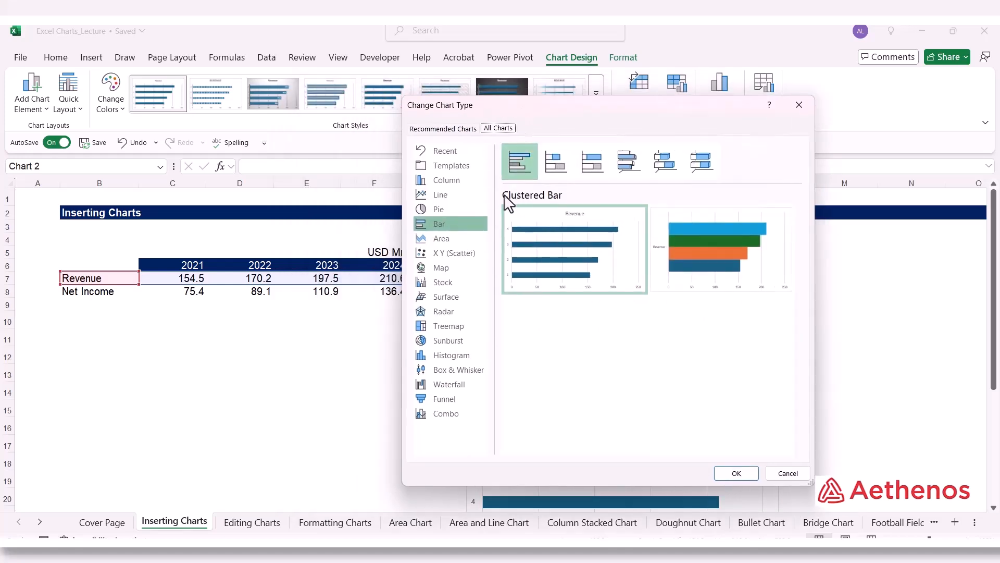
left_click(452, 195)
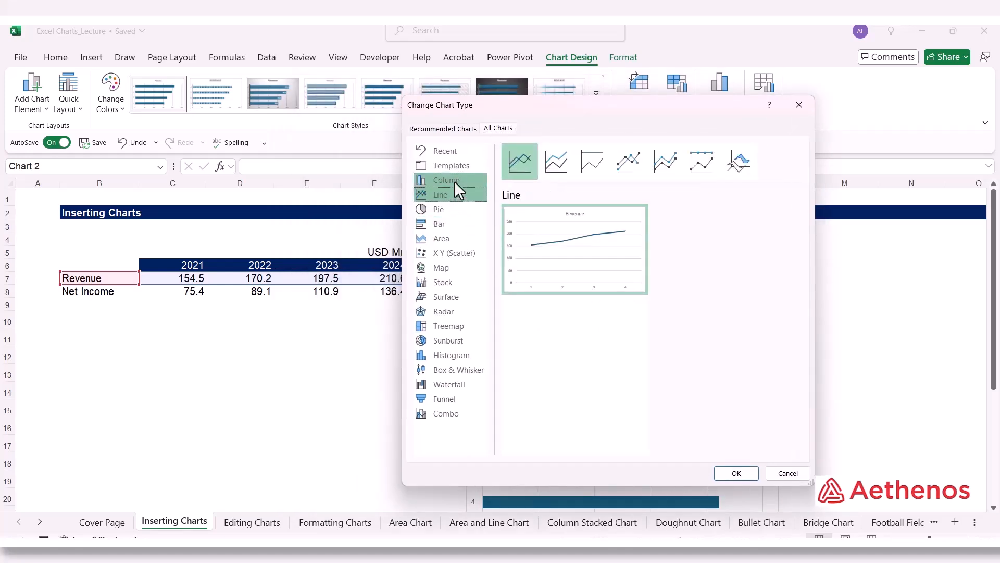
left_click(453, 181)
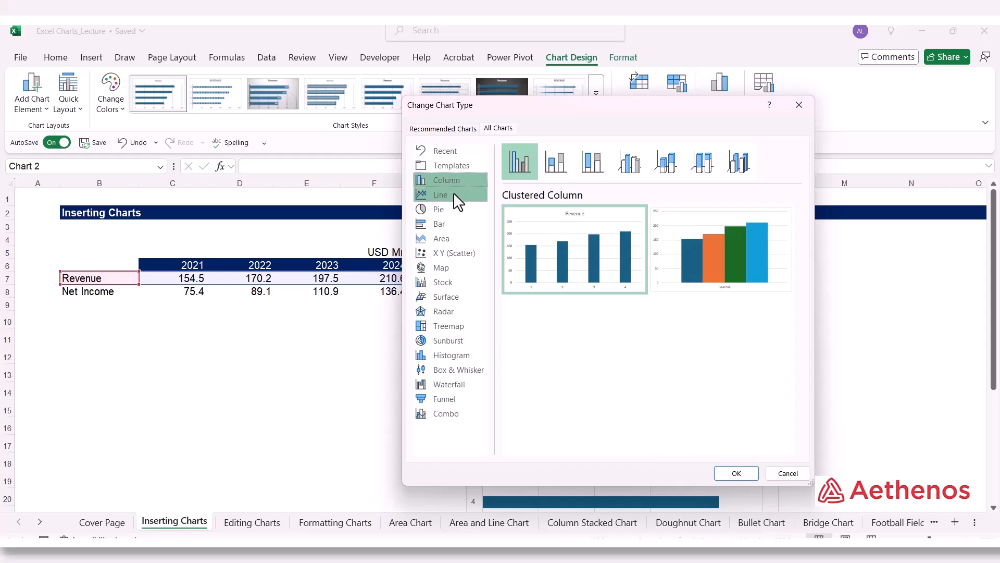
left_click(453, 194)
left_click(449, 209)
left_click(449, 238)
left_click(451, 282)
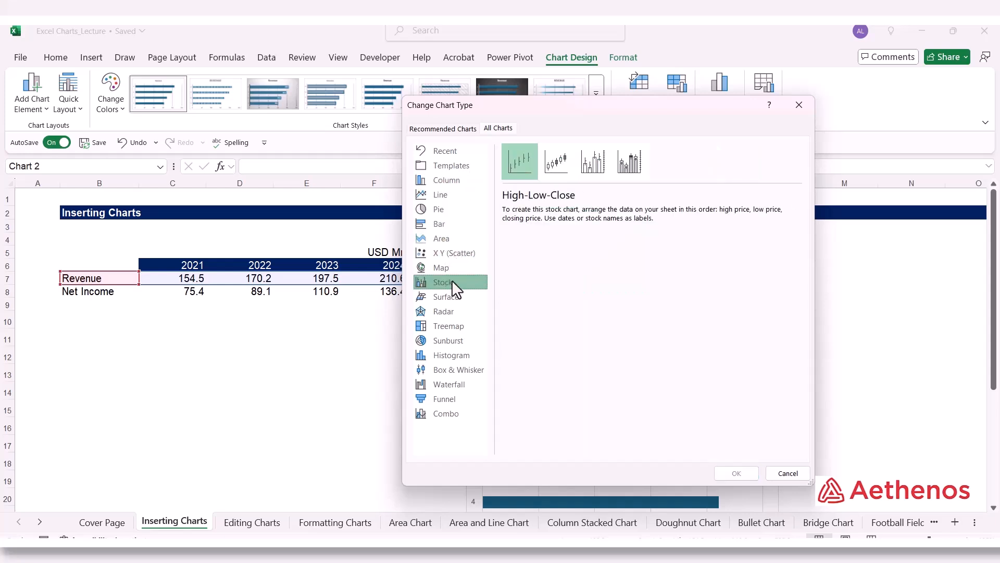
left_click(451, 297)
Step: Change the new Revenue chart to the Line type and deselect it
left_click(455, 195)
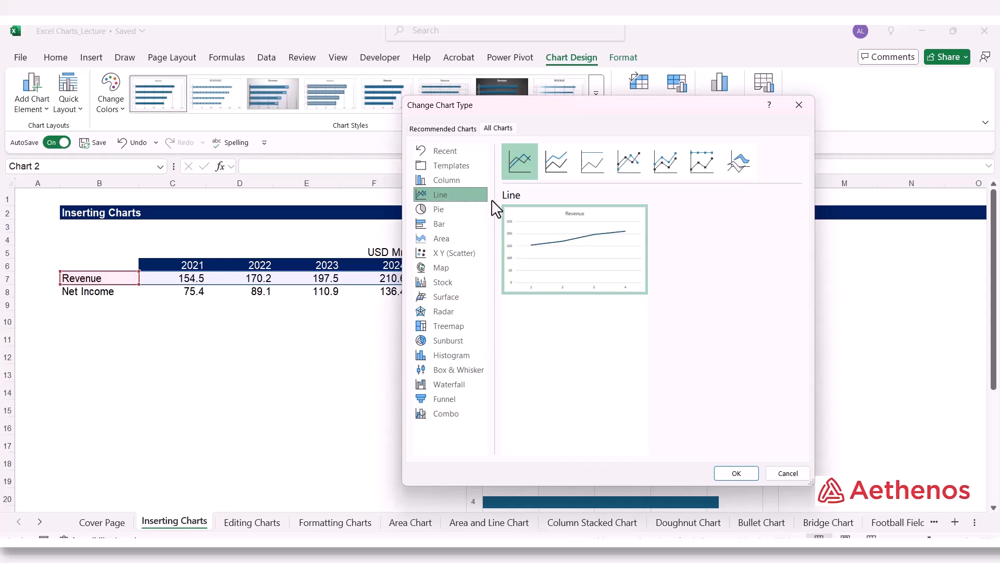
mouse_move(586, 242)
left_click(736, 473)
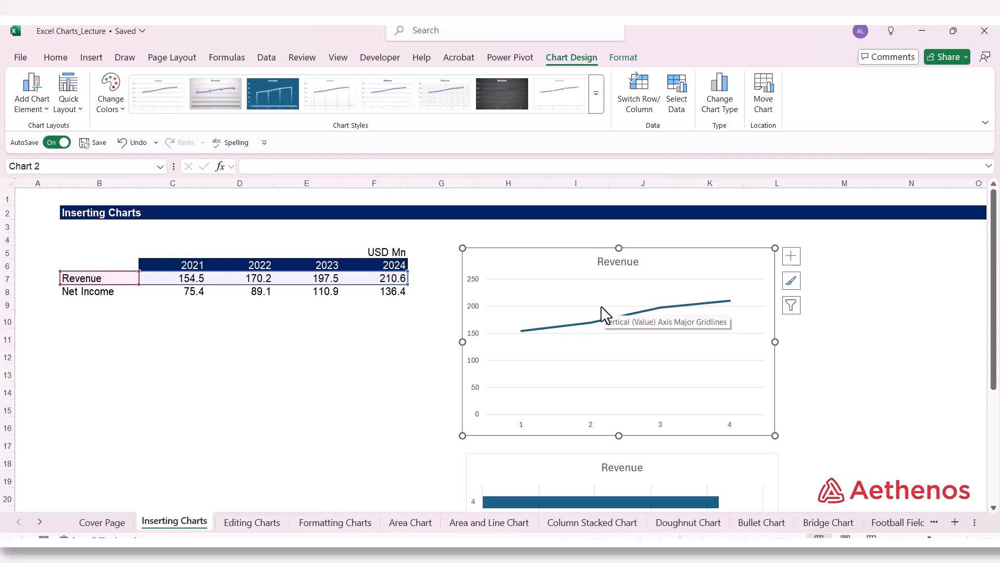
left_click(391, 322)
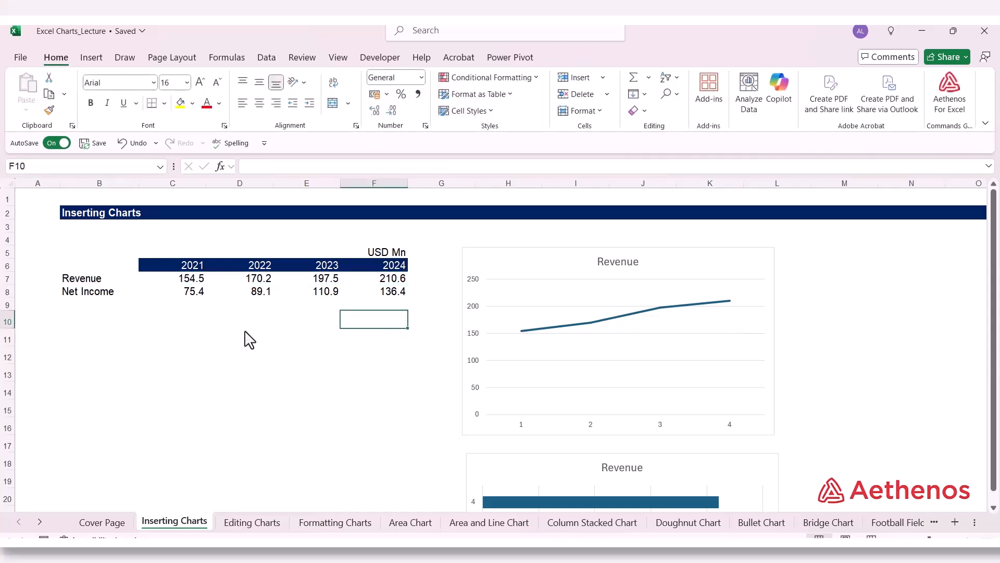
Step: Select the Revenue row B7:F7 and preview the column and bar, and the line and area chart galleries on it
left_click_drag(91, 279, 357, 276)
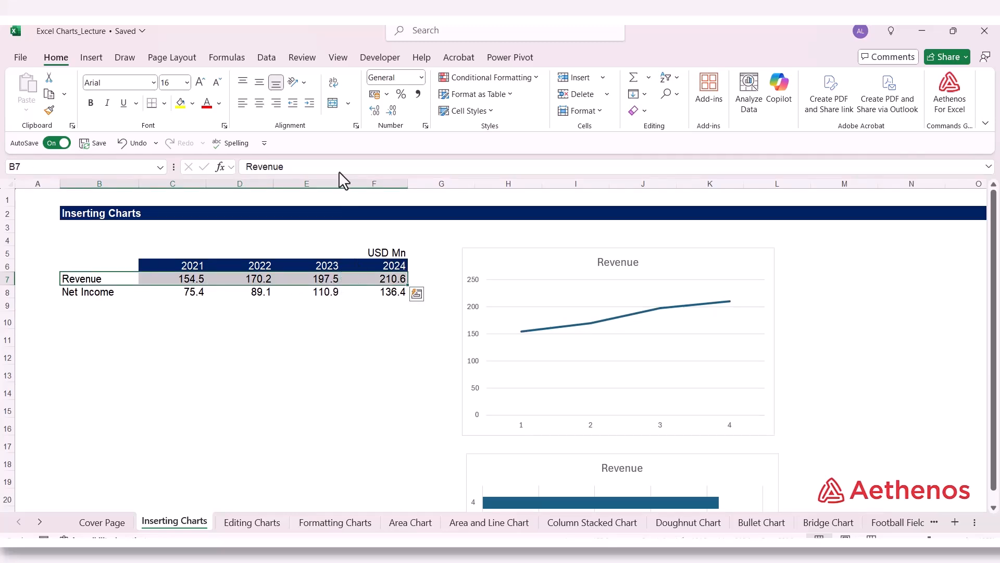
left_click(103, 61)
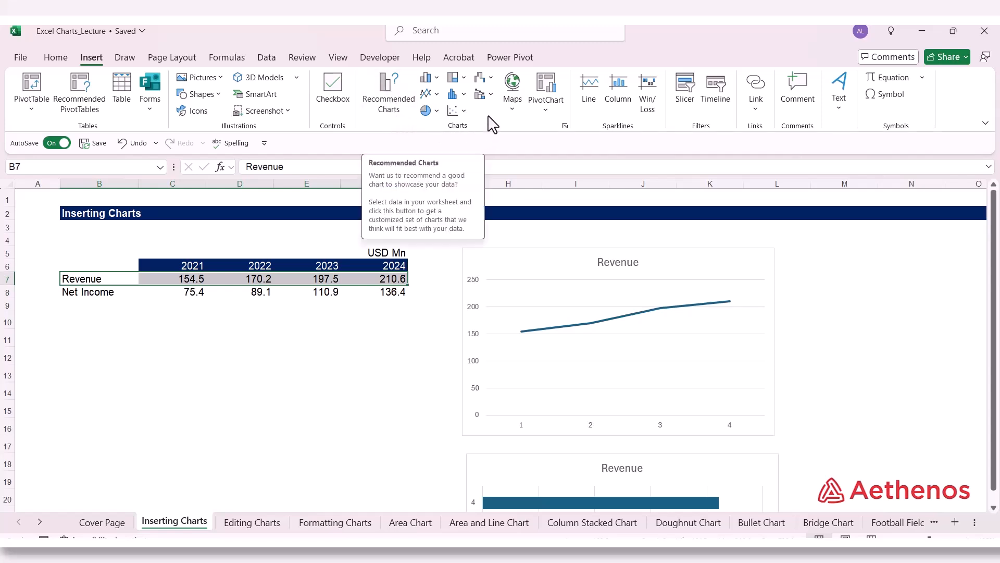
left_click(437, 77)
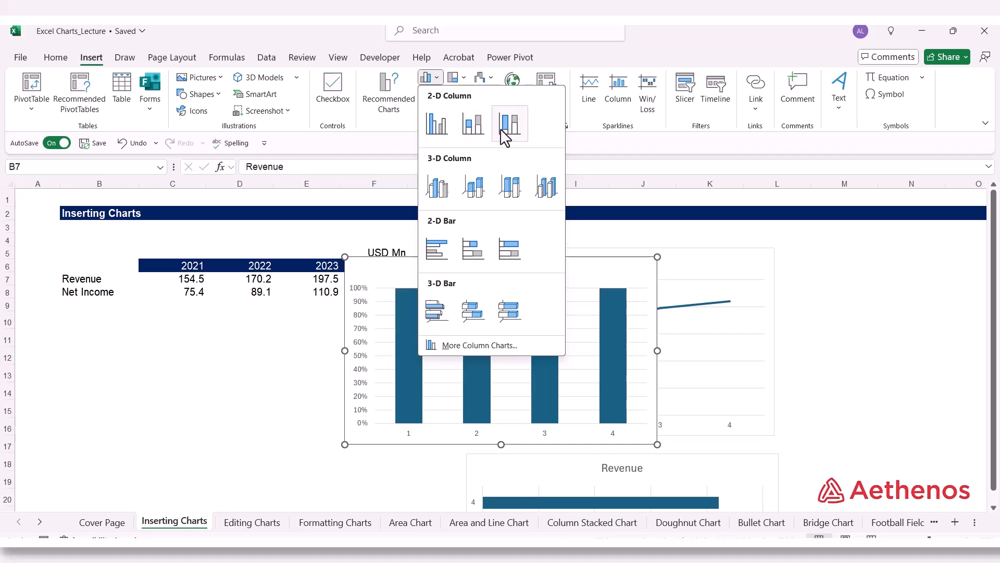
left_click(579, 152)
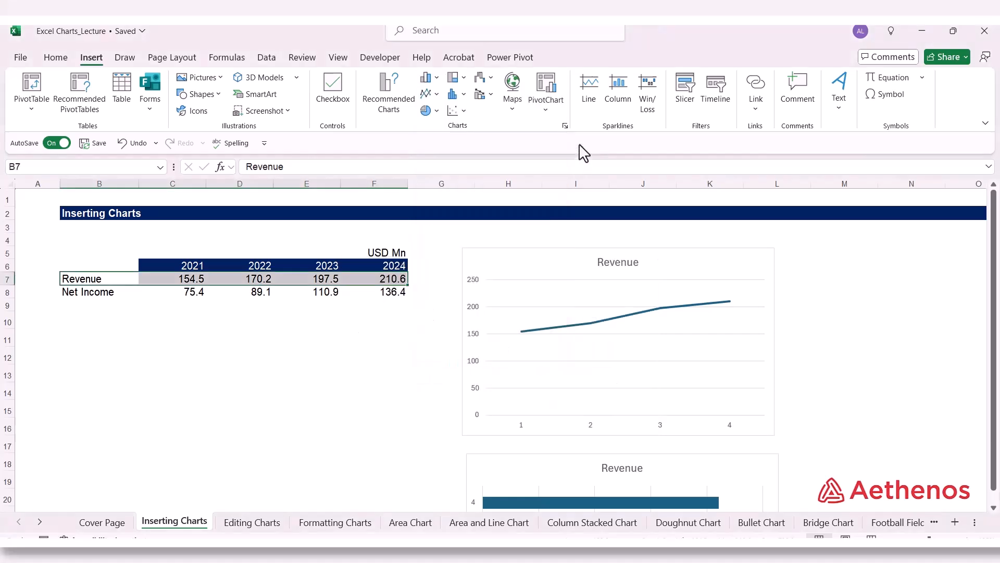
left_click(439, 96)
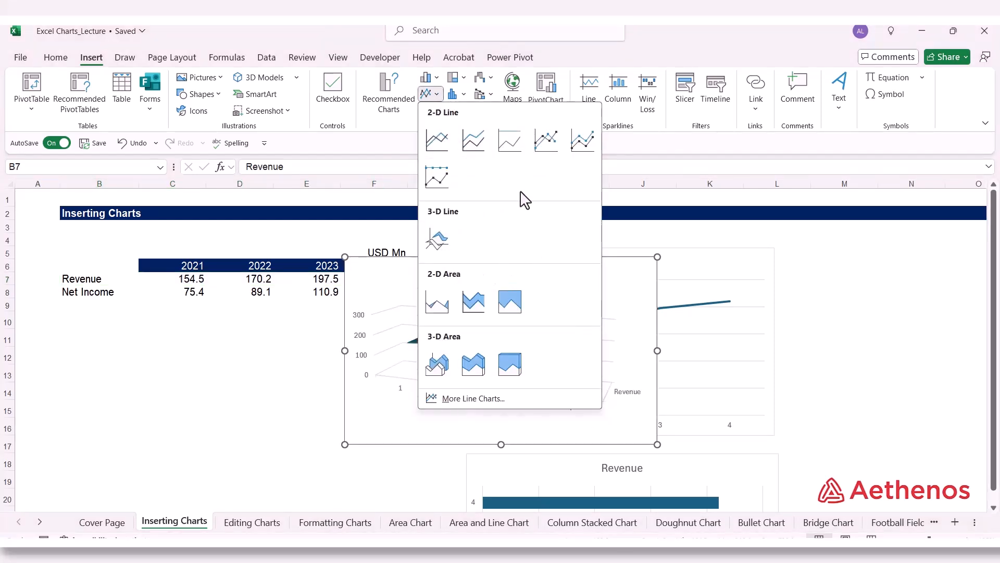
left_click(648, 155)
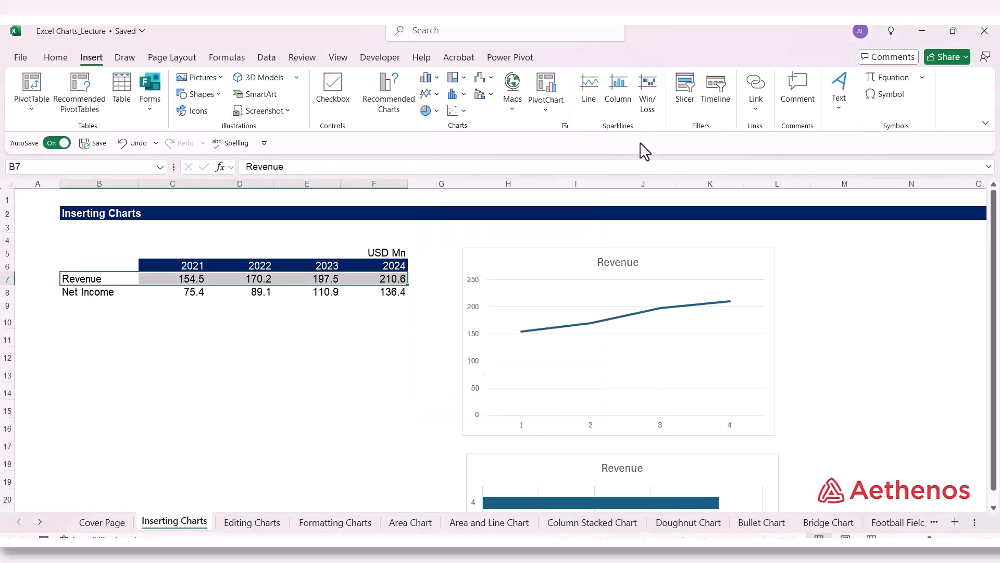
Step: Open the full Insert Chart dialog, examine the Column, Pie and Bar types among all charts, and close it without inserting
left_click(564, 125)
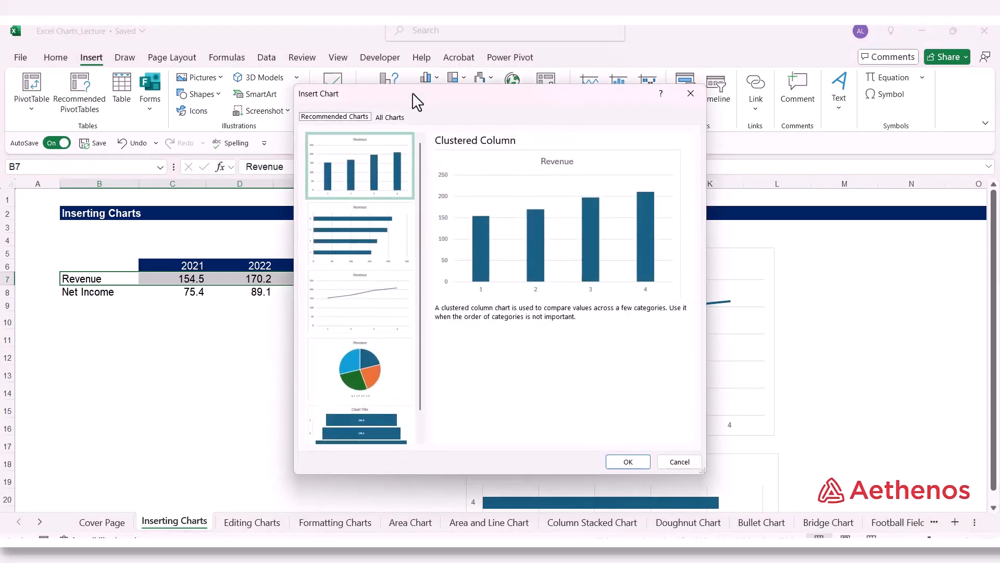
left_click_drag(417, 102, 549, 106)
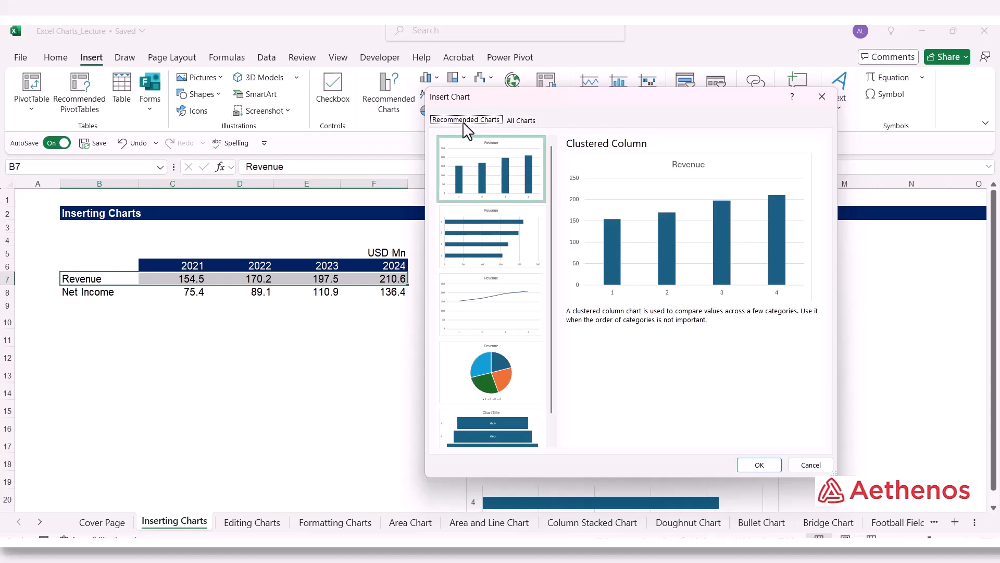
left_click(522, 122)
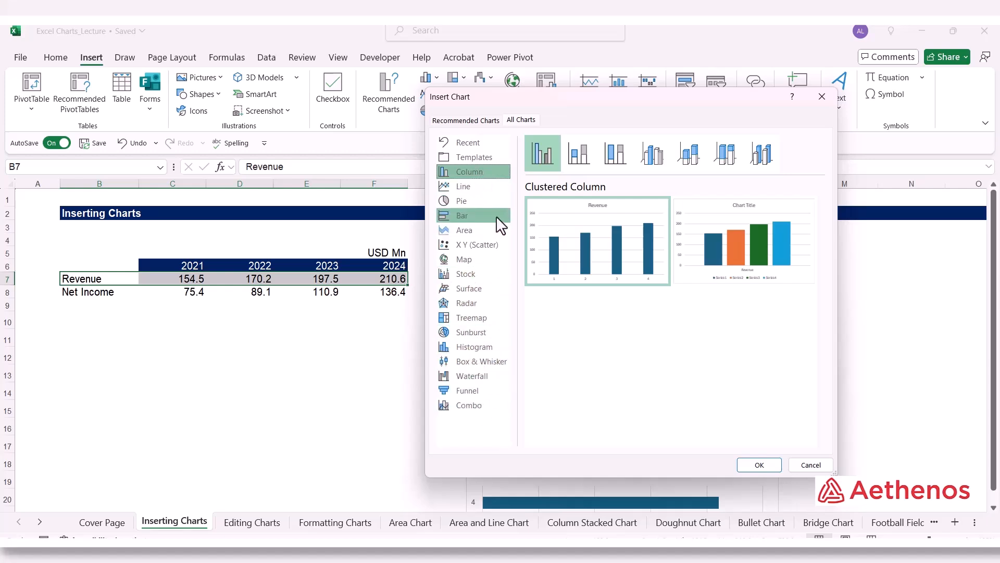
left_click(478, 202)
left_click(480, 216)
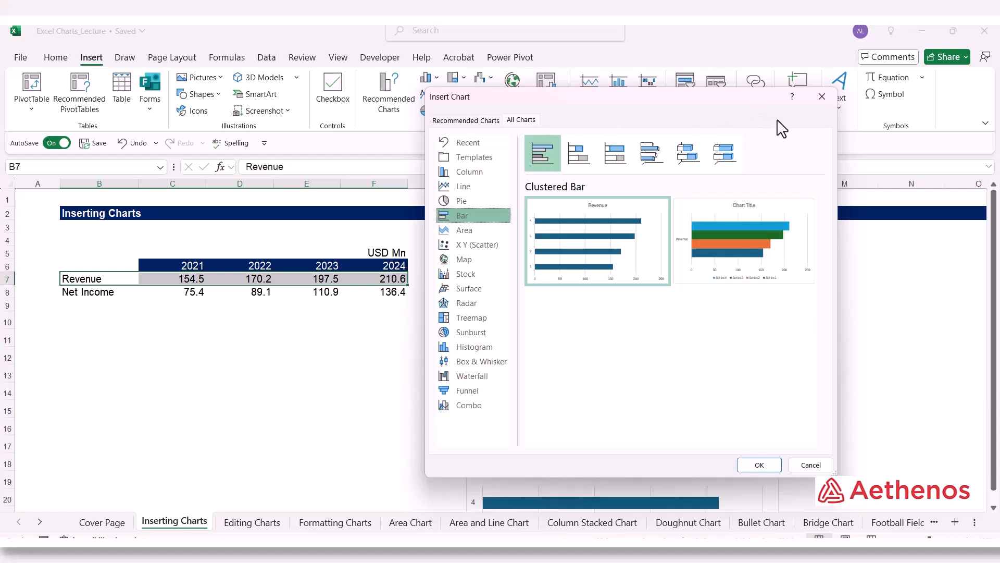
left_click(828, 96)
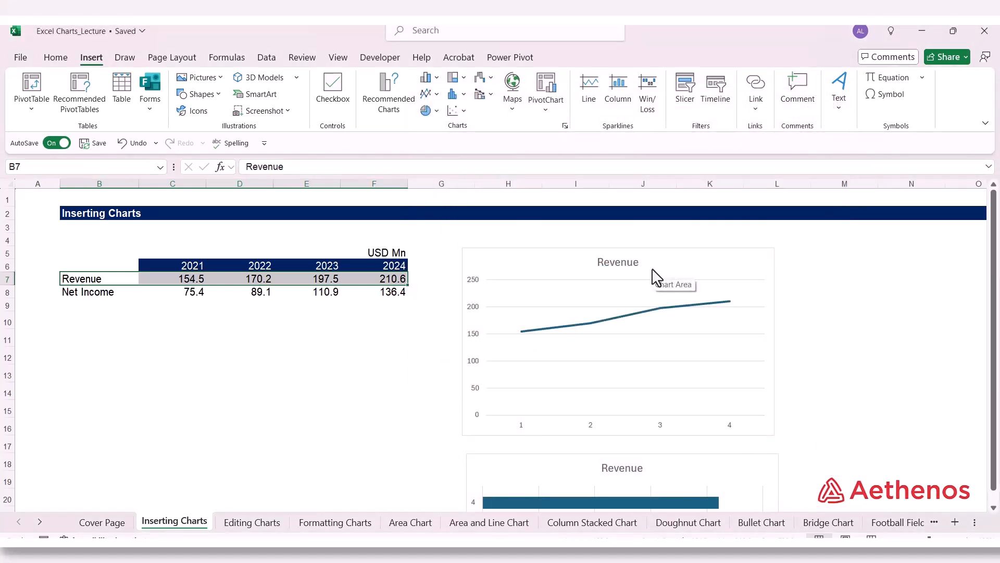
Step: Change the Revenue line chart's type to Clustered Bar and deselect the chart
left_click(544, 281)
right_click(545, 281)
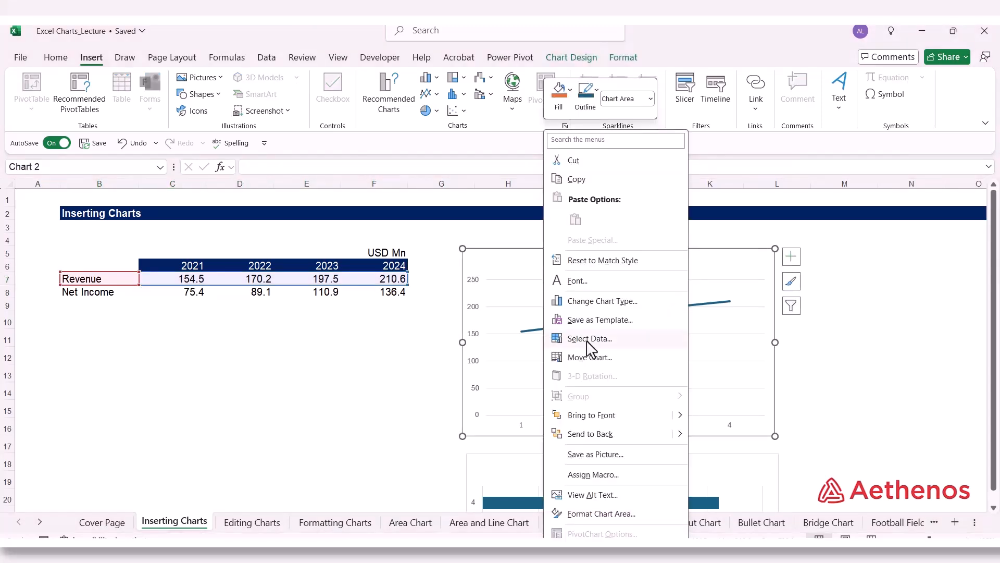
left_click(604, 302)
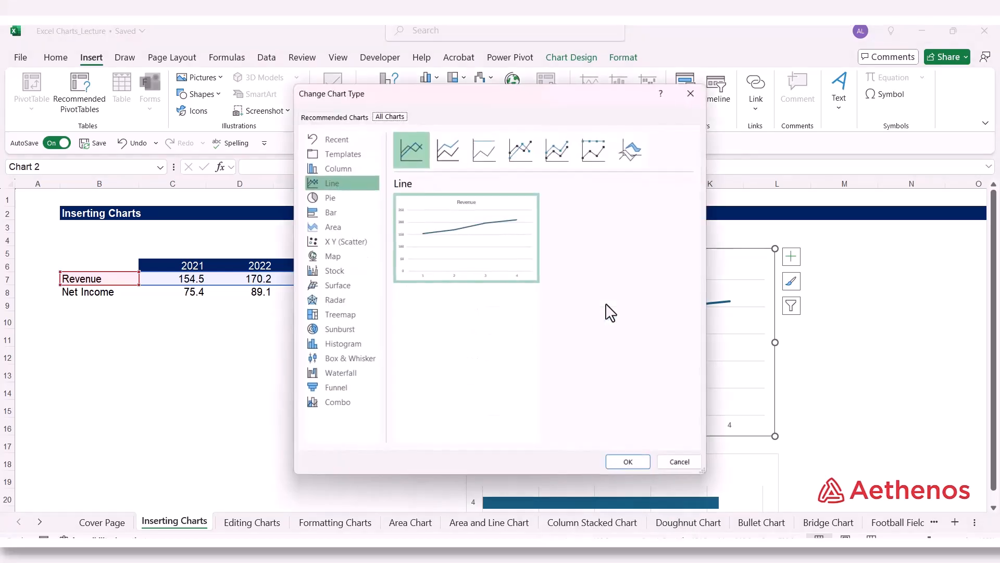
left_click(358, 224)
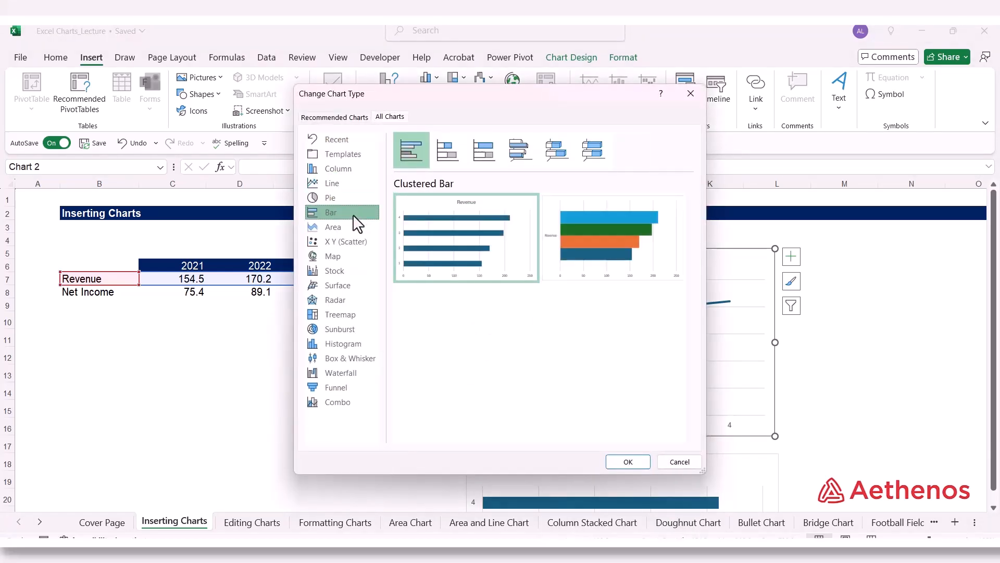
mouse_move(481, 239)
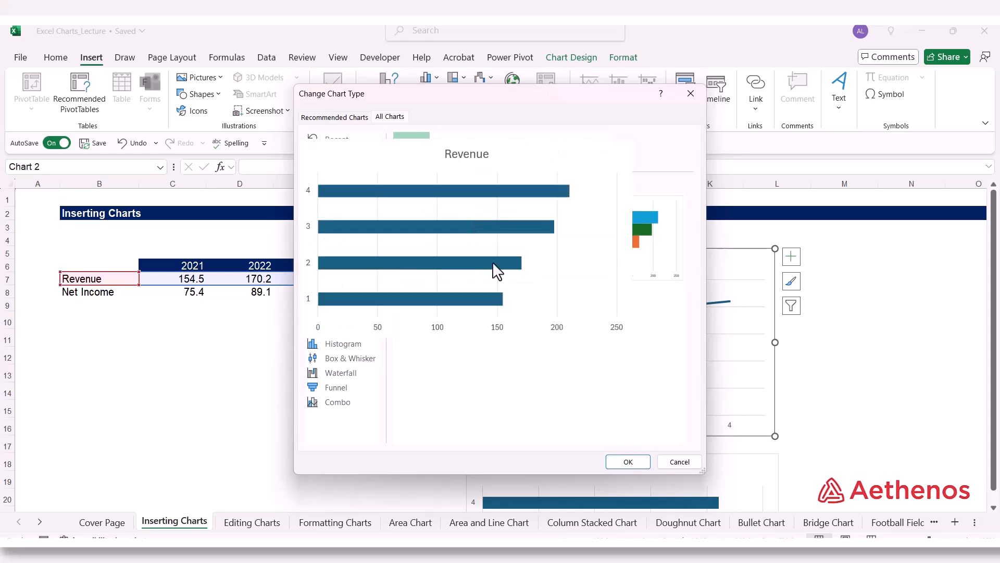
left_click(629, 461)
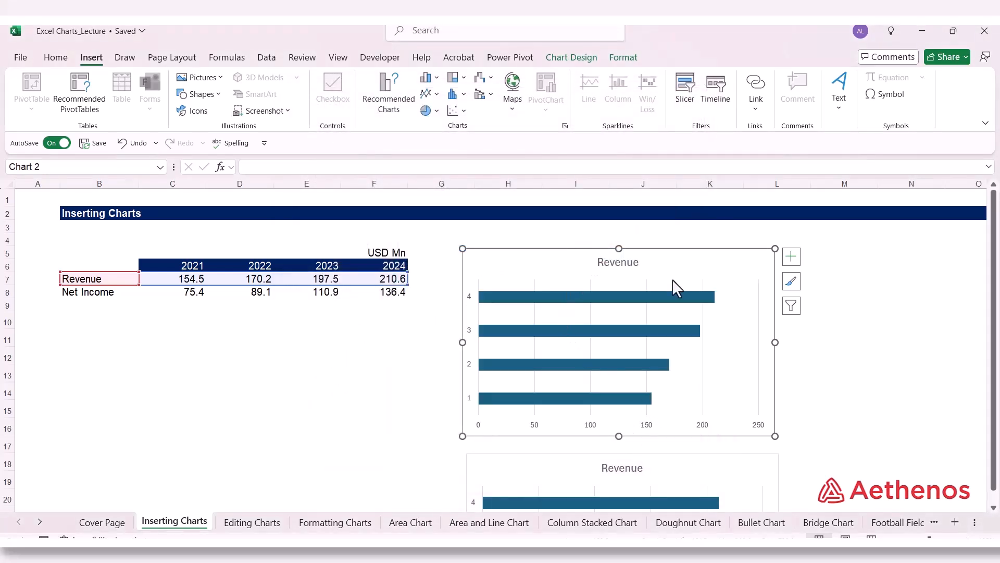
mouse_move(659, 298)
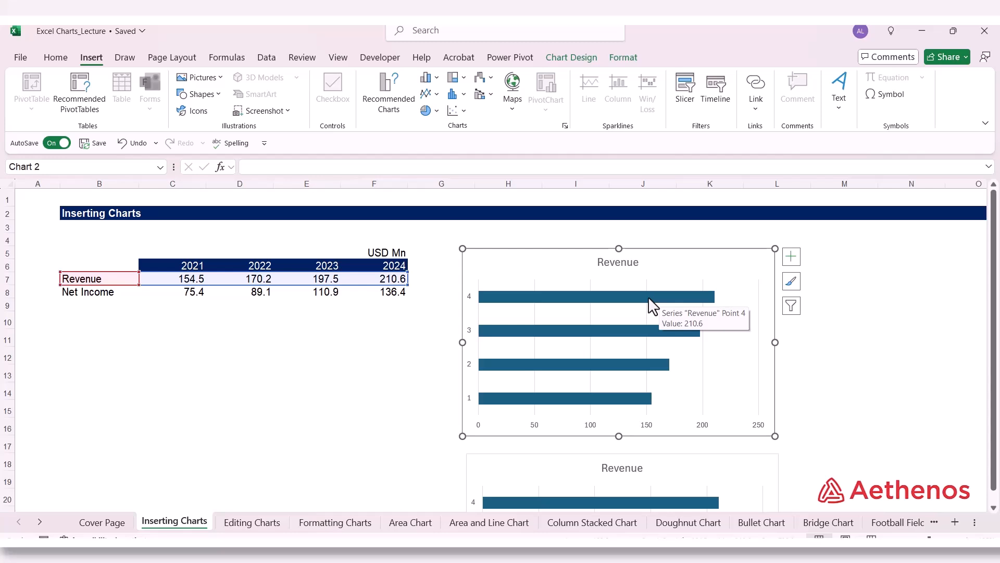
left_click(868, 323)
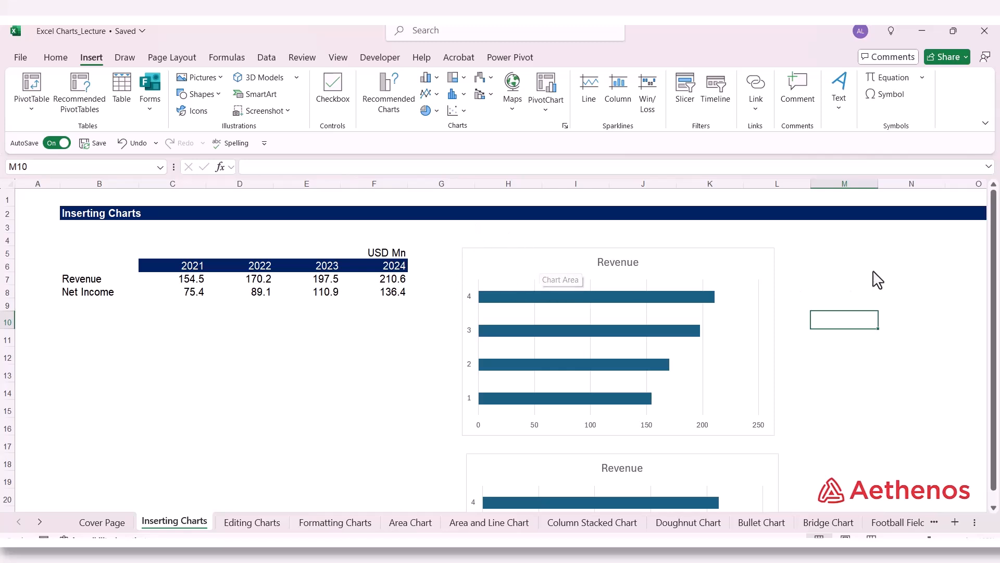
Step: On the Editing Charts sheet, select the Revenue chart's plot area and look through its chart design and format commands
left_click(876, 253)
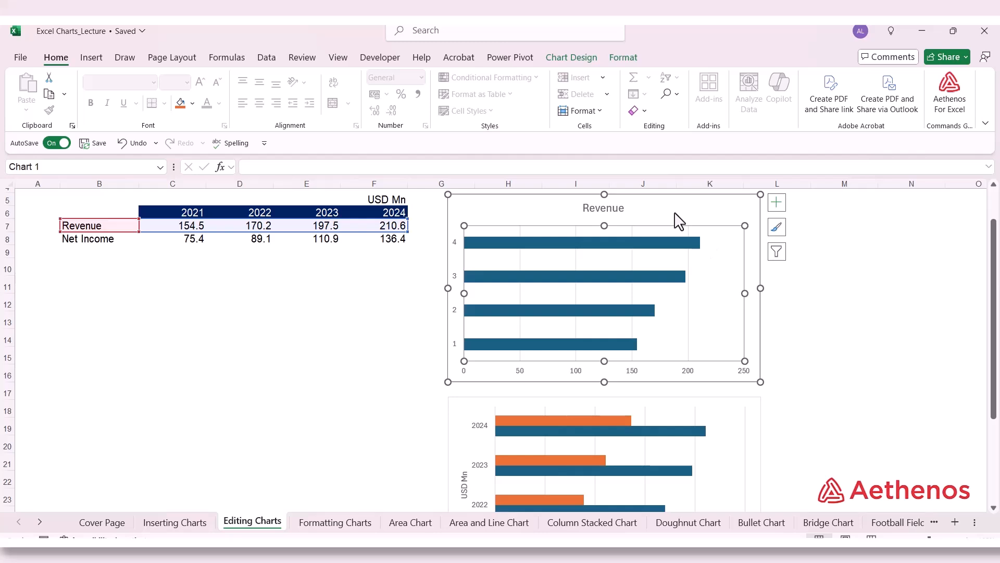
left_click(574, 58)
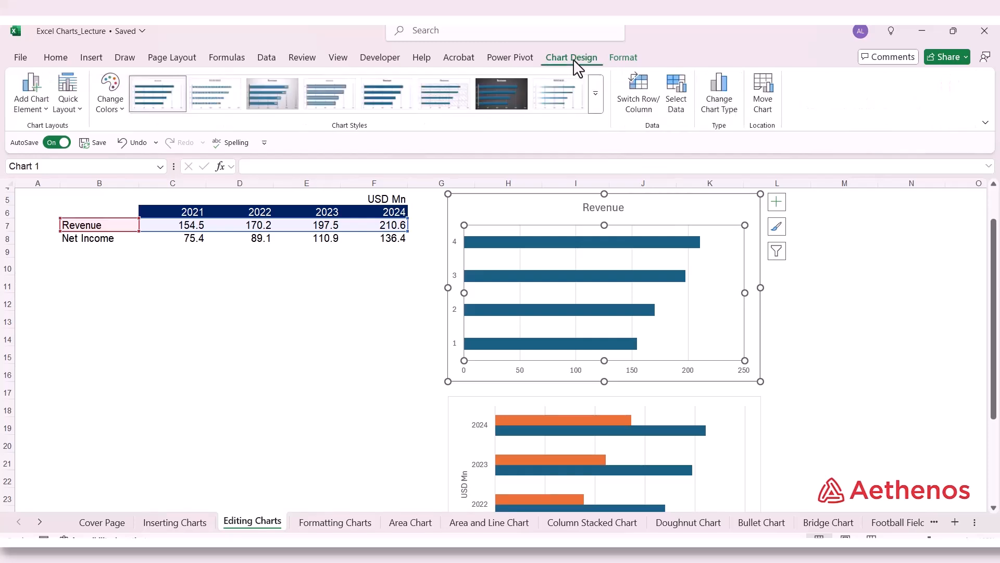
left_click(630, 58)
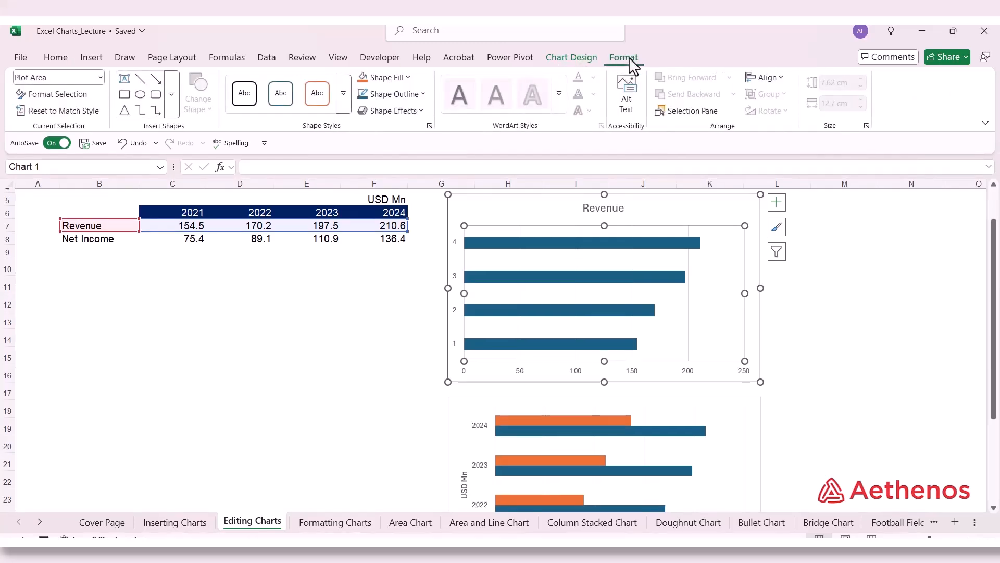
Step: Look through the available chart elements and add a primary vertical axis title to the Revenue bar chart
left_click(560, 57)
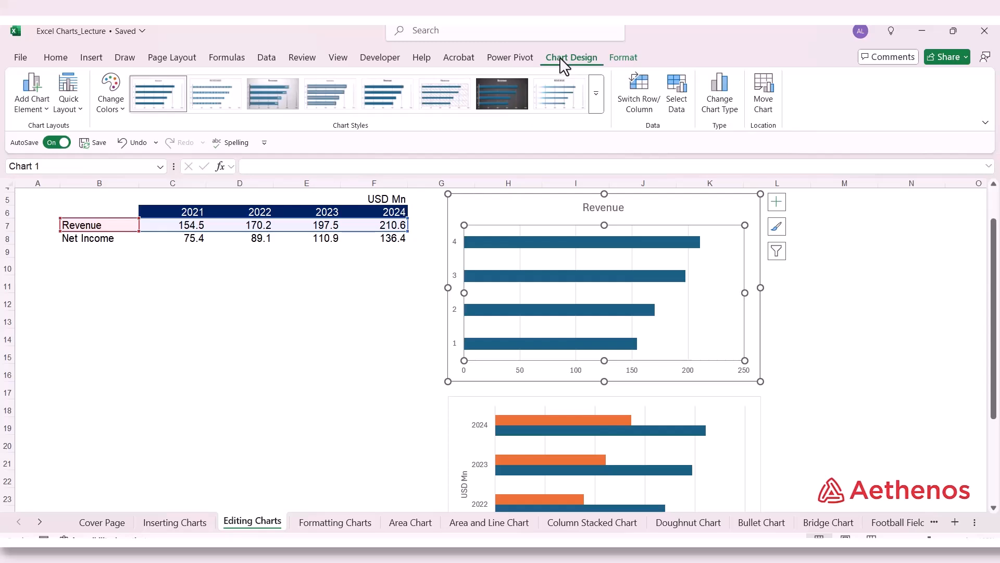
left_click(48, 109)
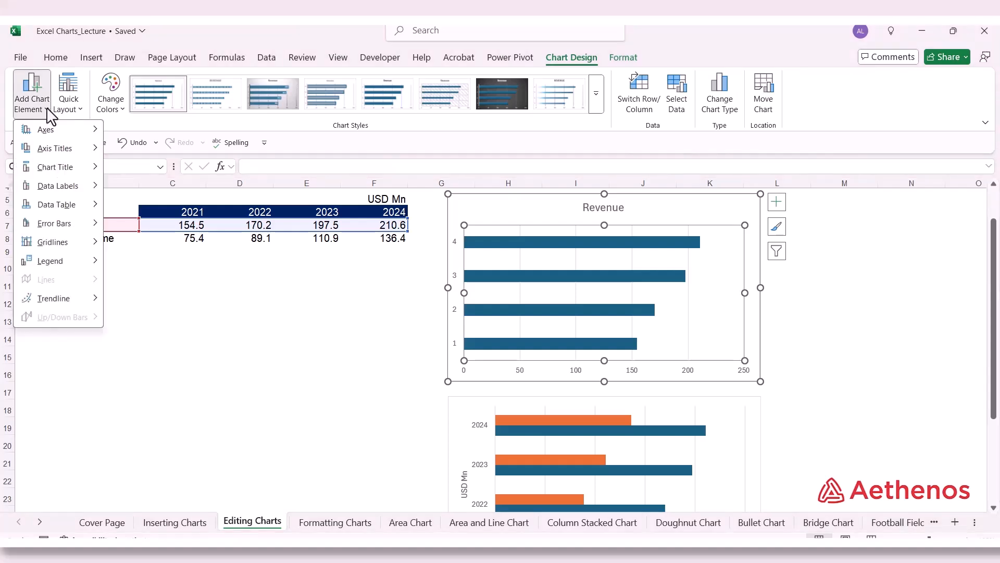
mouse_move(87, 131)
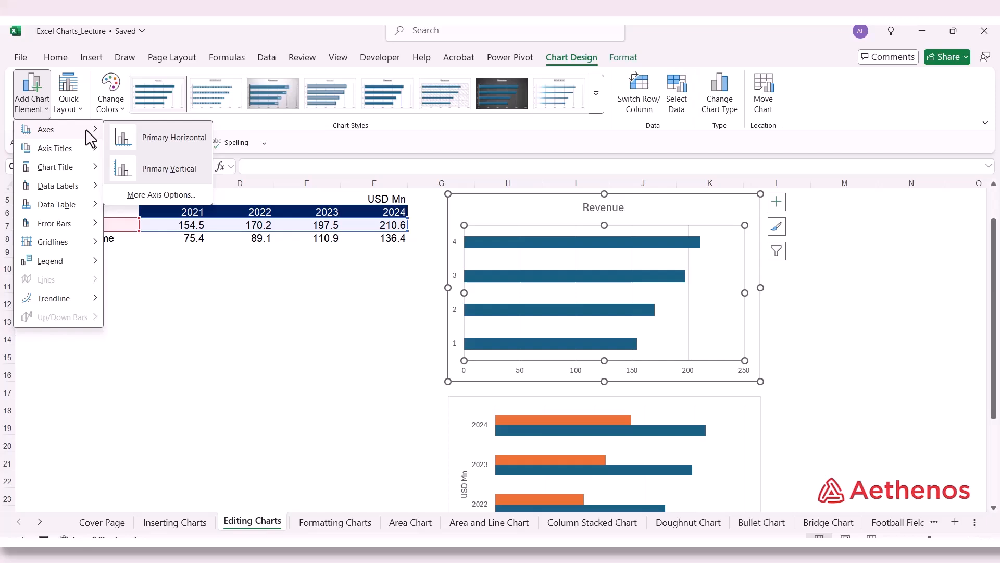
mouse_move(78, 157)
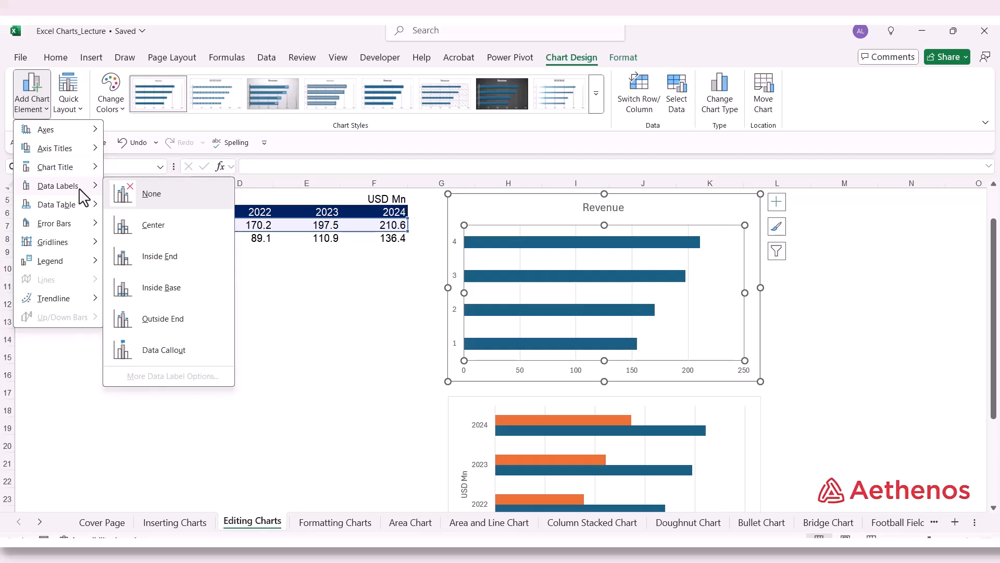
mouse_move(81, 213)
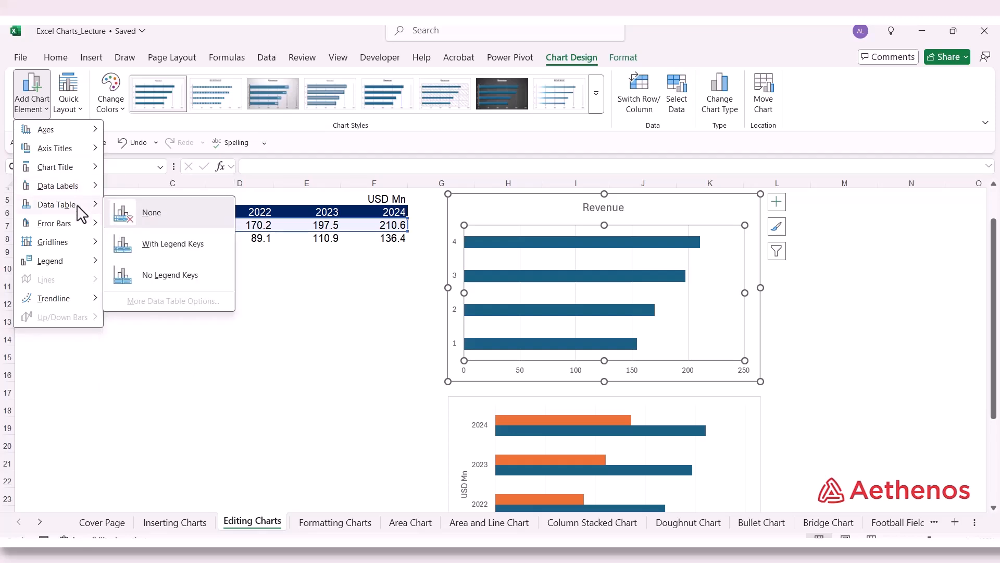
mouse_move(82, 245)
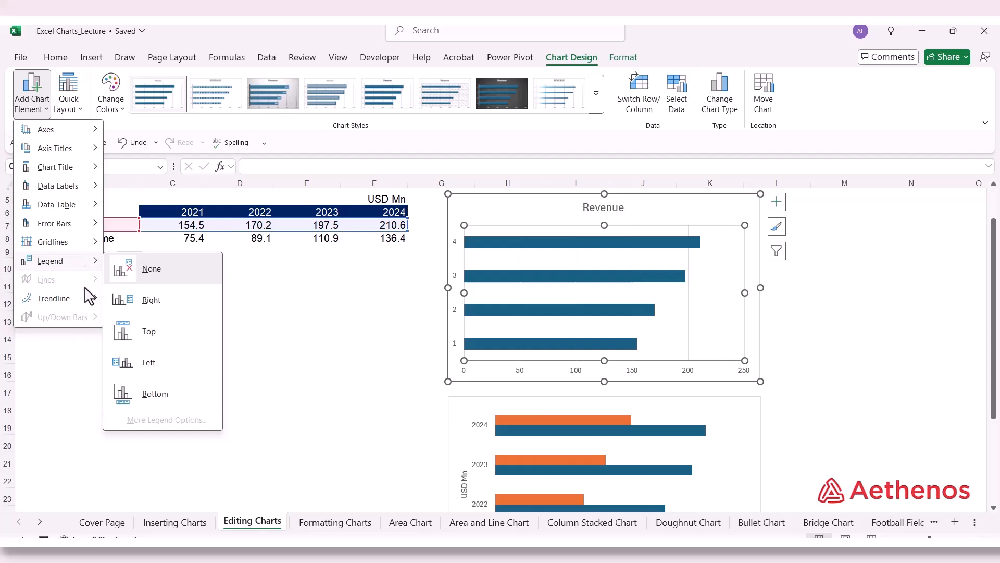
mouse_move(81, 300)
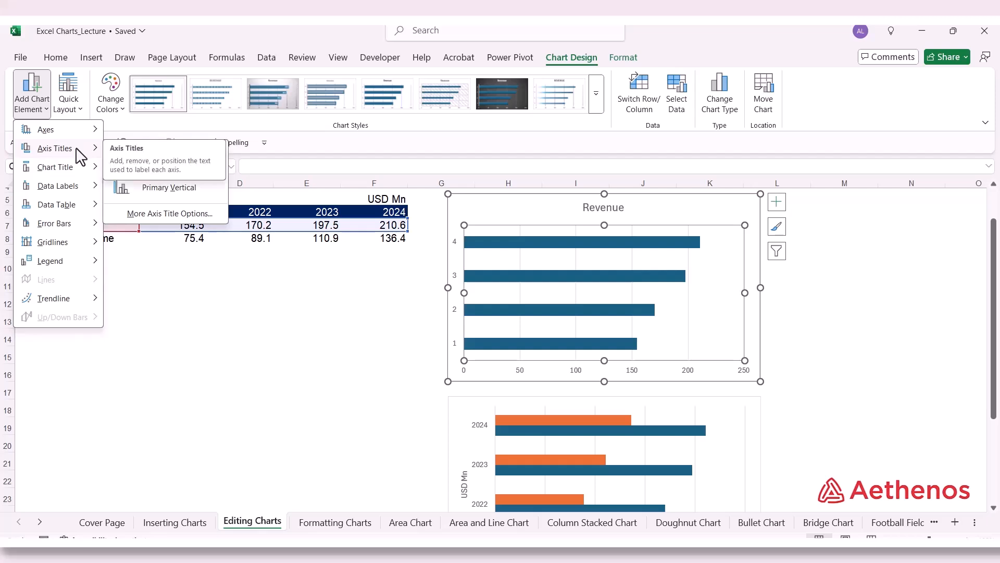
left_click(159, 192)
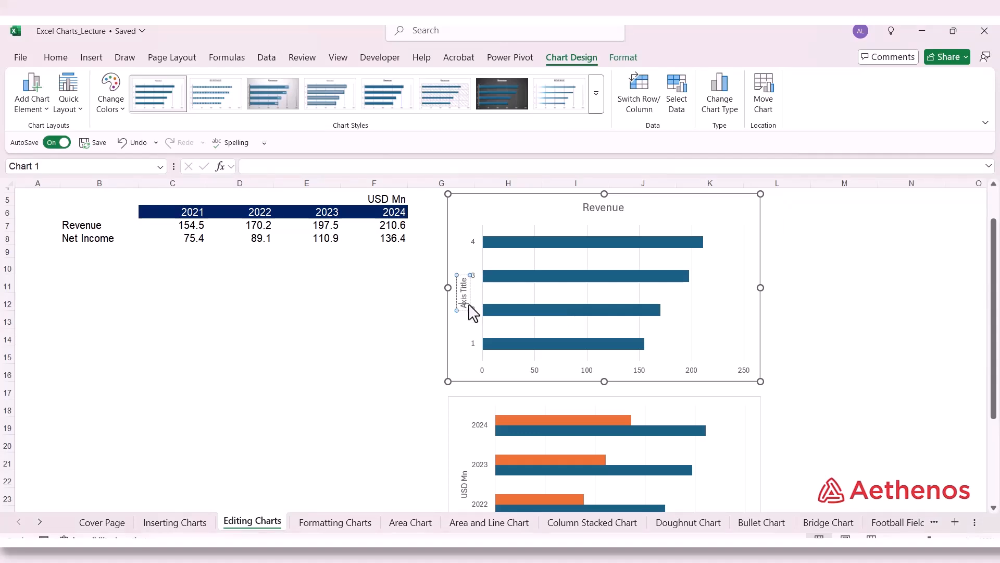
Step: Replace the placeholder text of the Revenue chart's vertical axis title with "USD Mn"
left_click(467, 311)
mouse_move(467, 281)
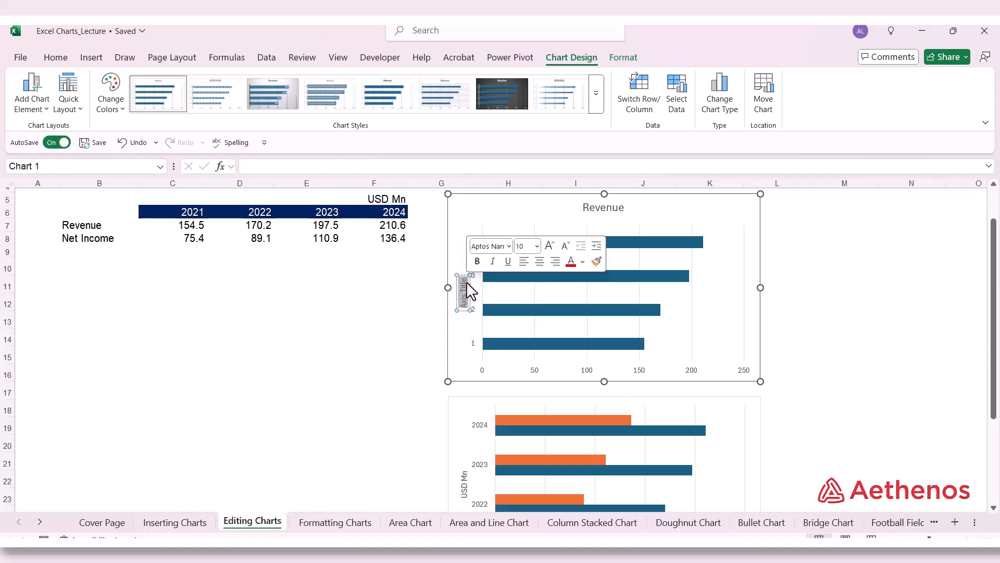
key("Delete")
type("USD")
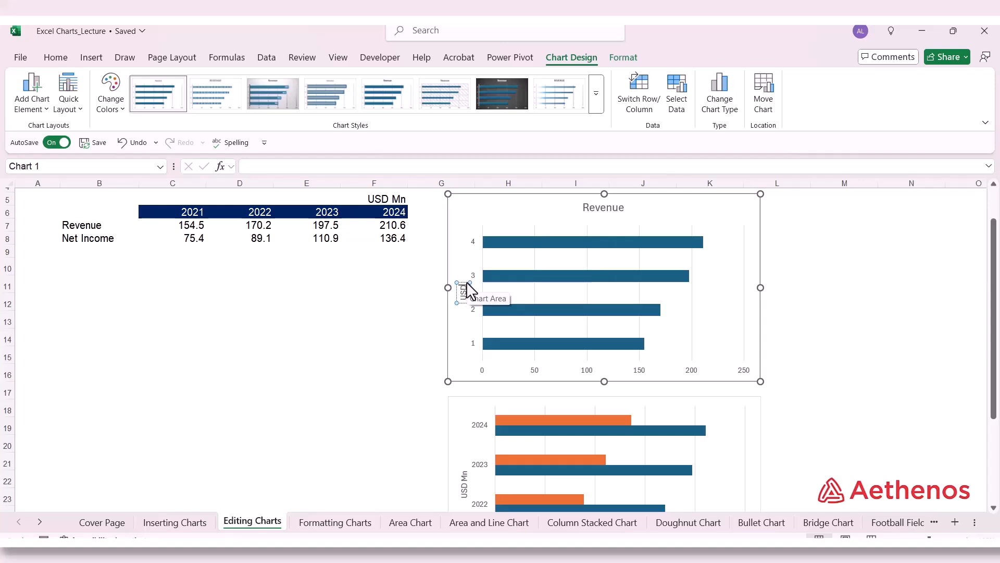
type(" Mn")
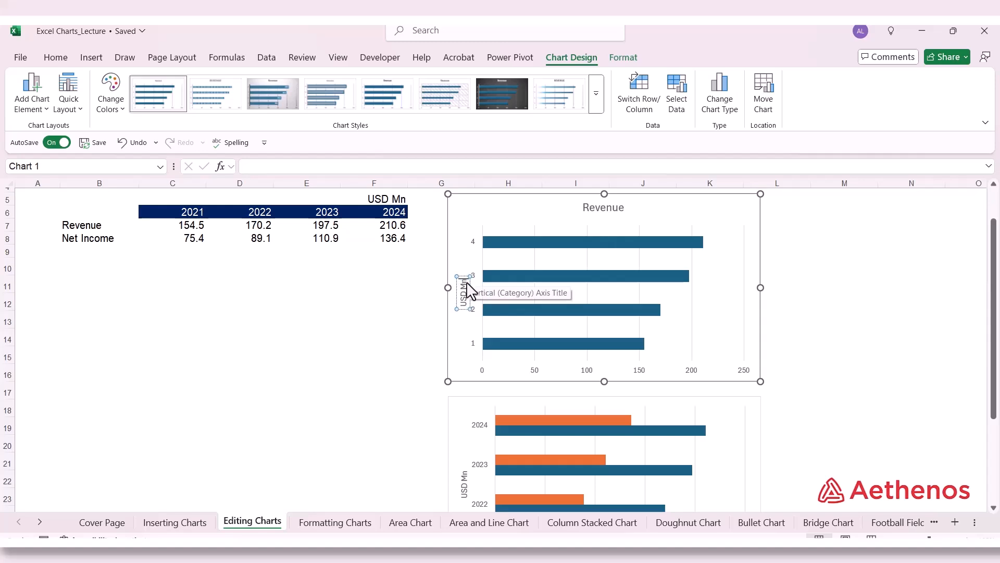
left_click(468, 332)
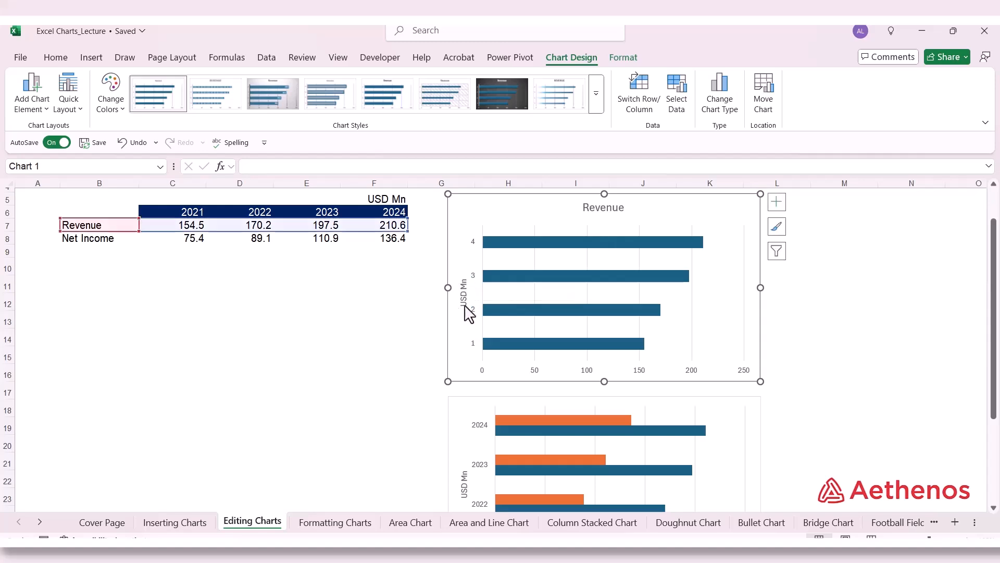
Step: Make the "USD Mn" vertical axis title bold
left_click(466, 302)
left_click(462, 282)
left_click_drag(461, 282, 467, 299)
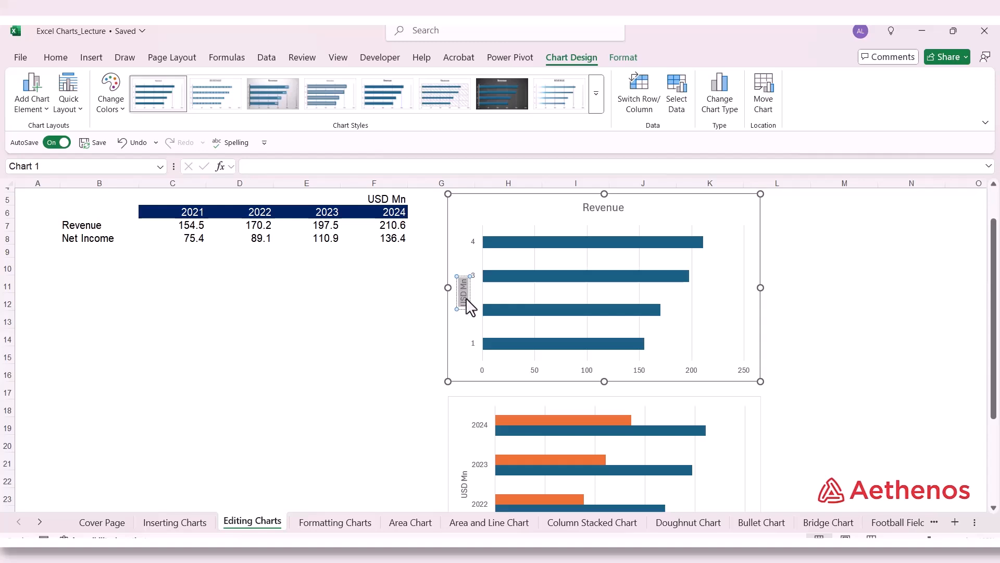
left_click(56, 57)
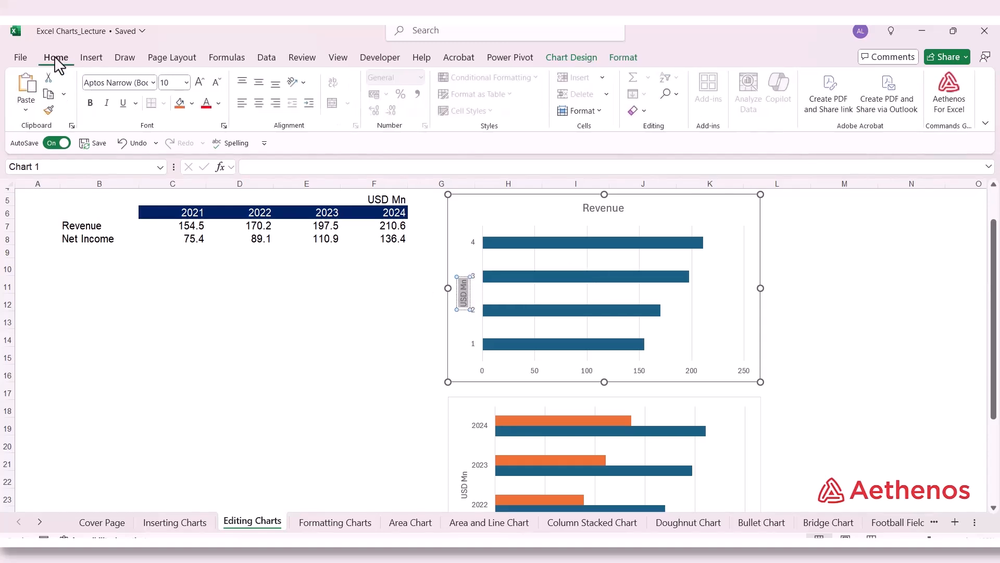
left_click(97, 104)
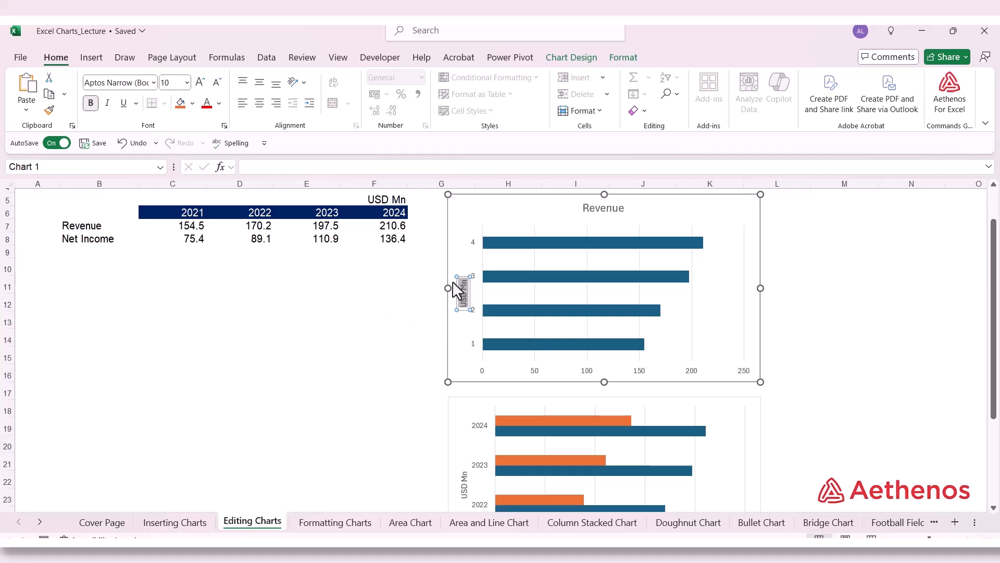
left_click(462, 246)
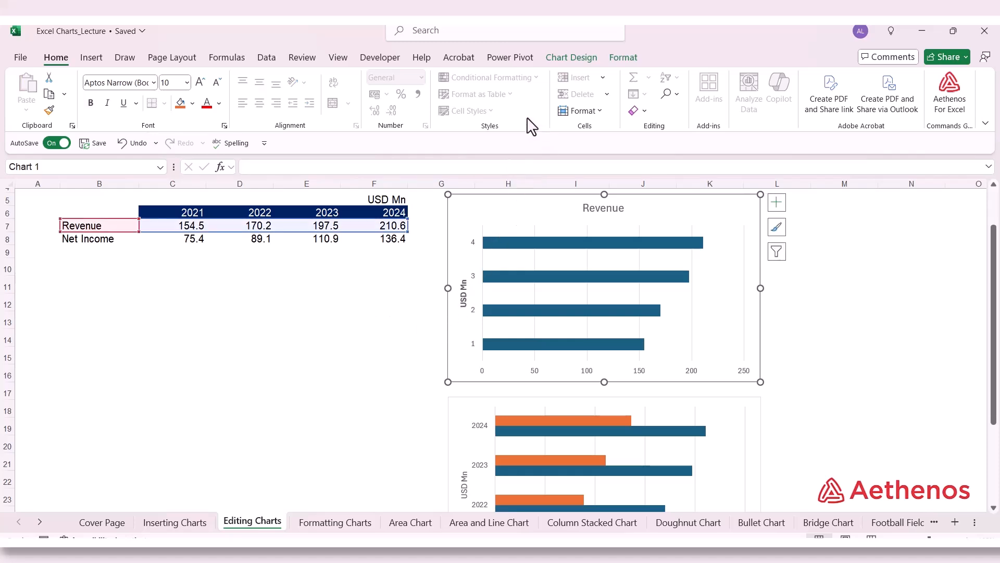
Step: Extend the Revenue chart's data range to B7:F8 on the Editing Charts sheet so it includes Net Income
left_click(584, 58)
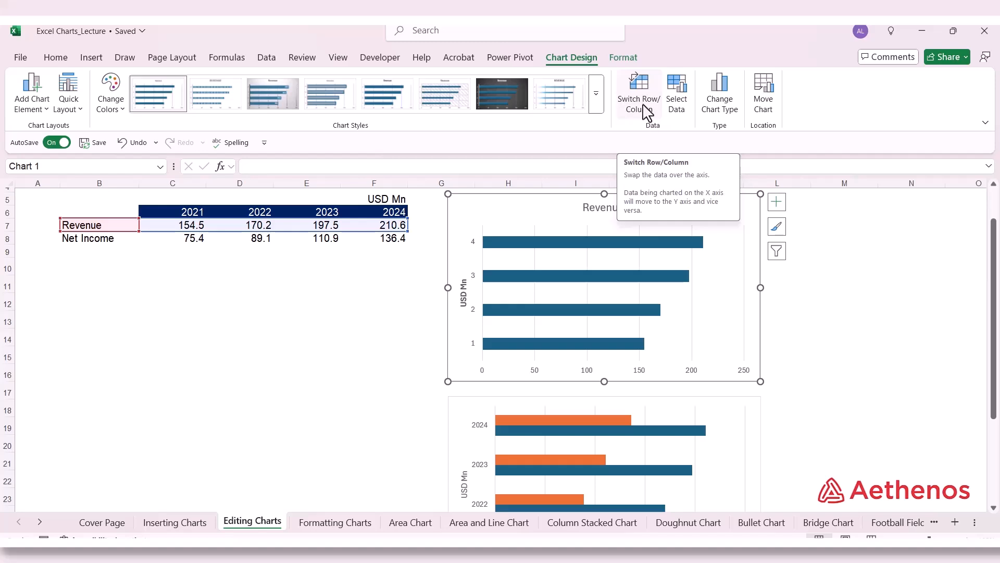
left_click(679, 99)
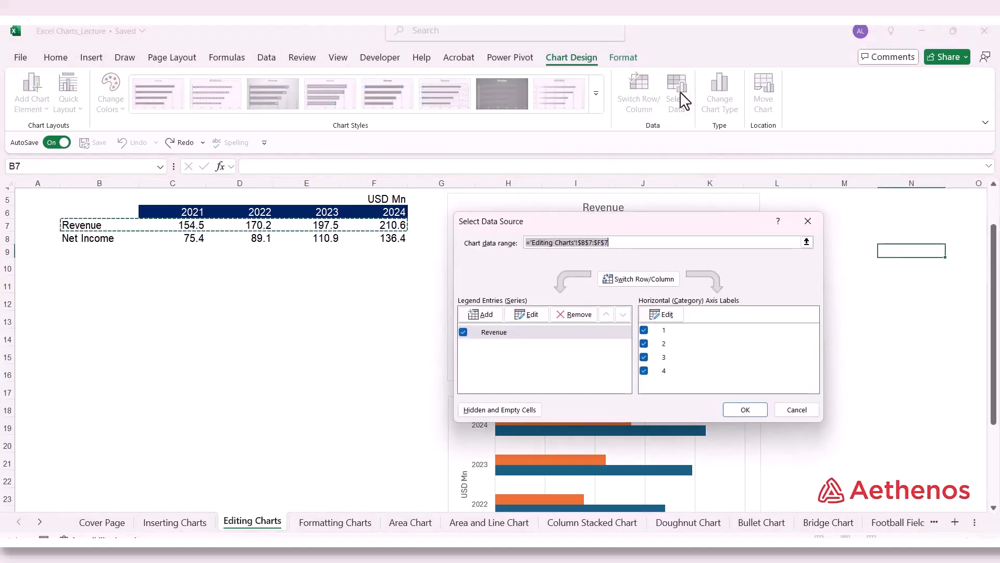
left_click_drag(671, 231, 774, 123)
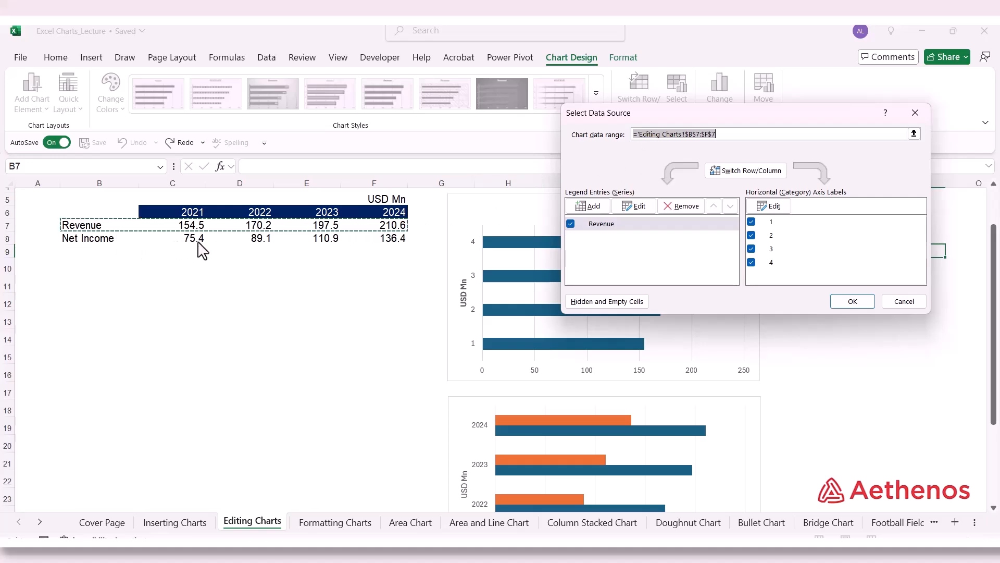
left_click(914, 134)
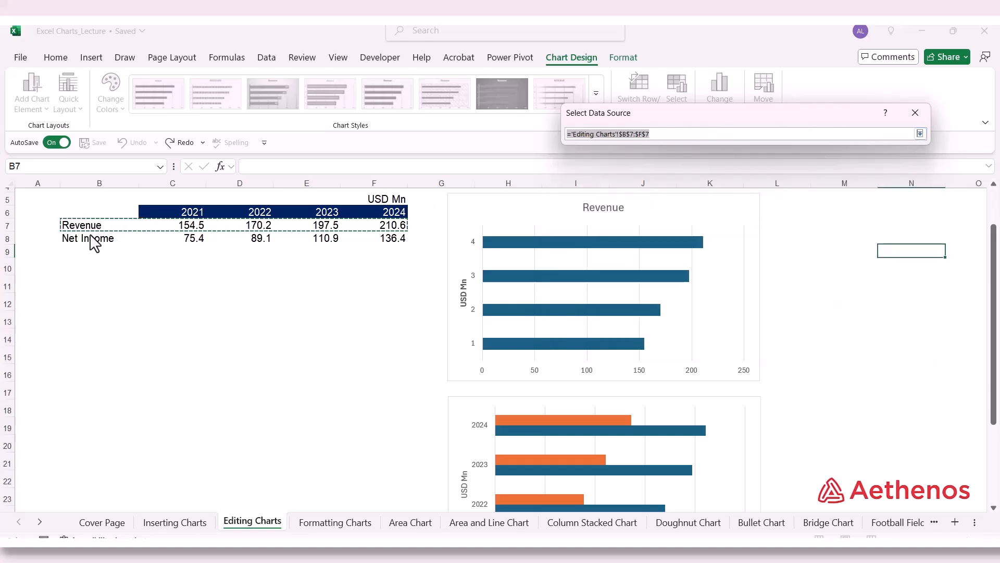
left_click_drag(90, 229, 97, 235)
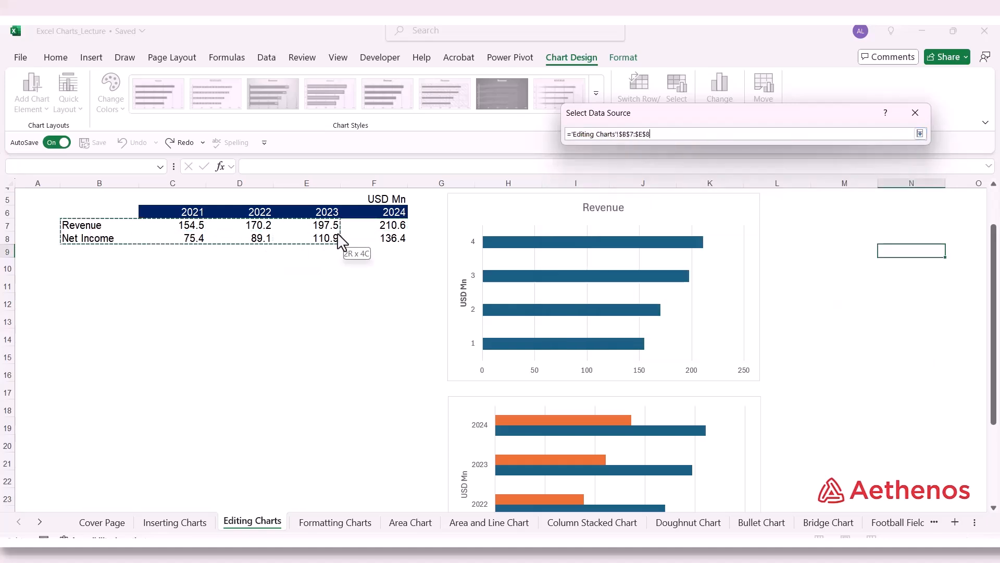
left_click_drag(340, 240, 365, 239)
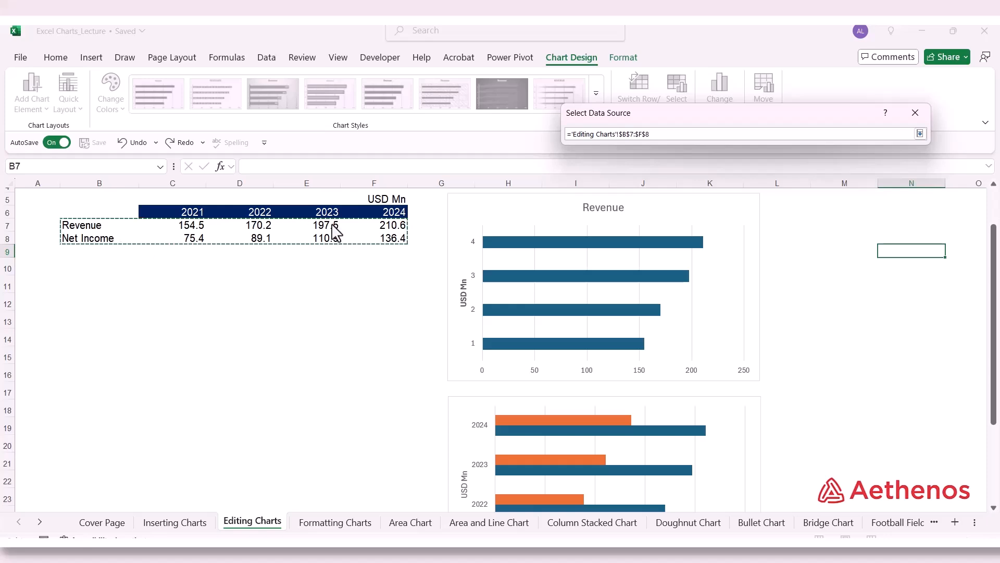
left_click(921, 134)
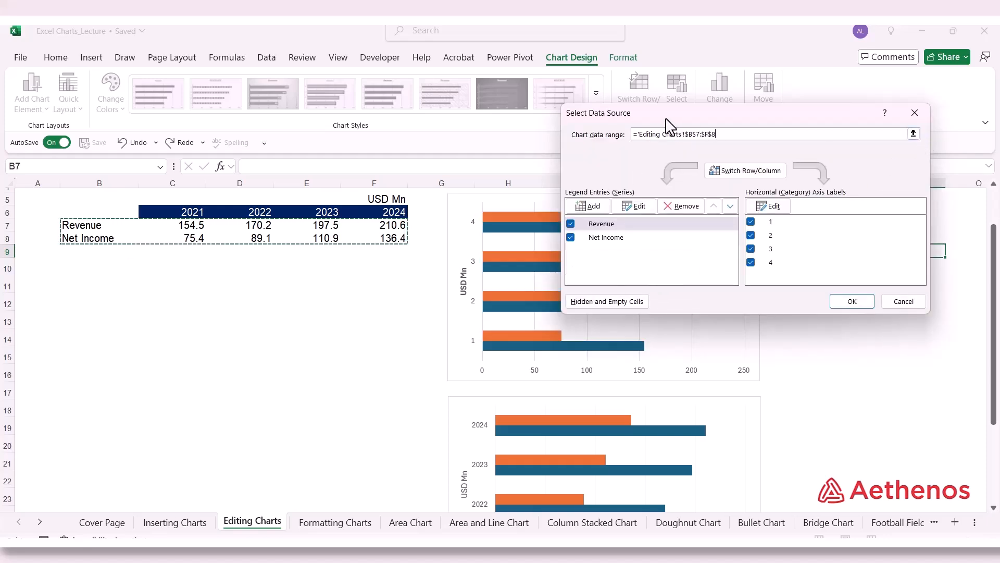
left_click_drag(662, 124, 804, 125)
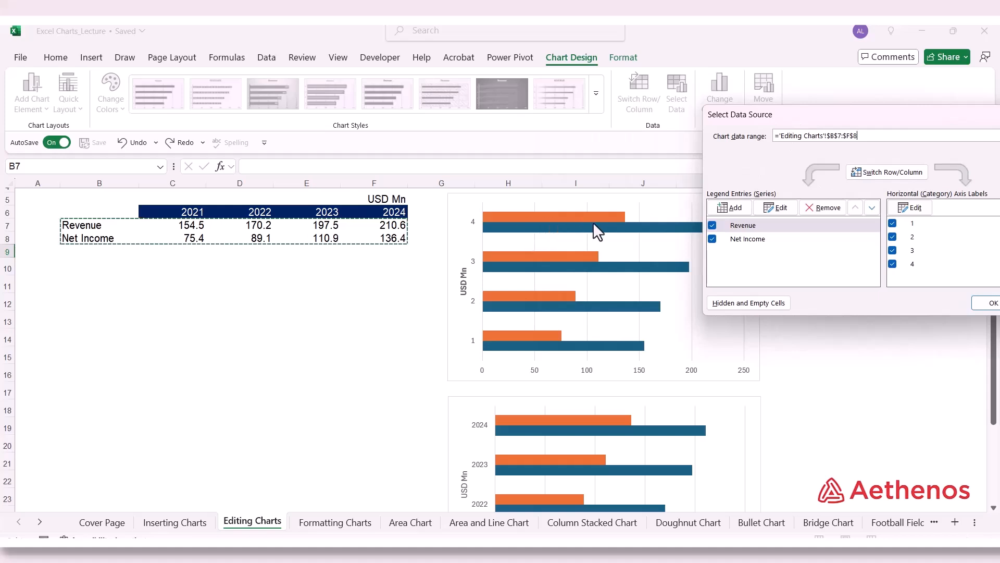
mouse_move(548, 265)
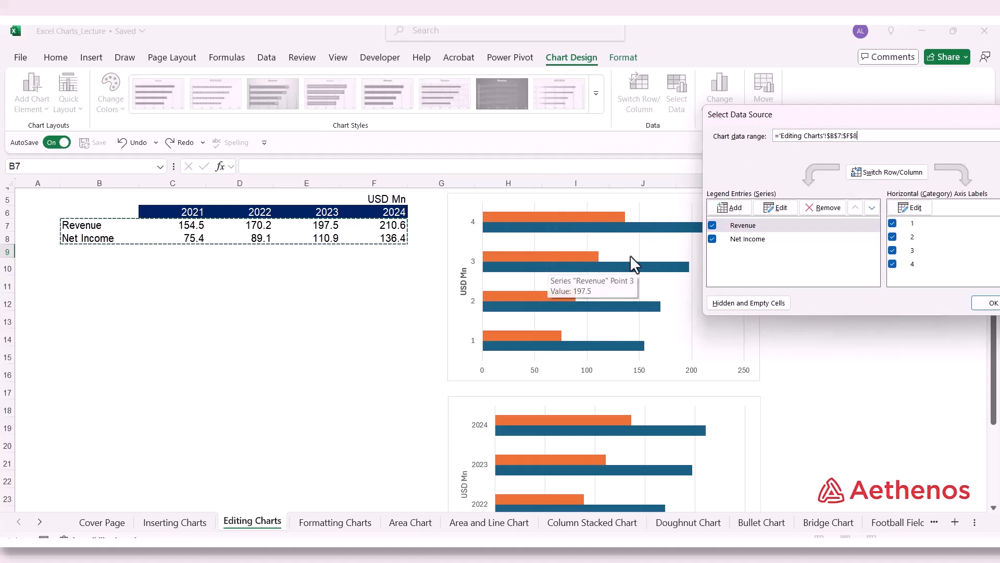
Step: Set the chart's category axis labels to the years in C6:F6 and accept the data source changes
left_click_drag(805, 125, 652, 98)
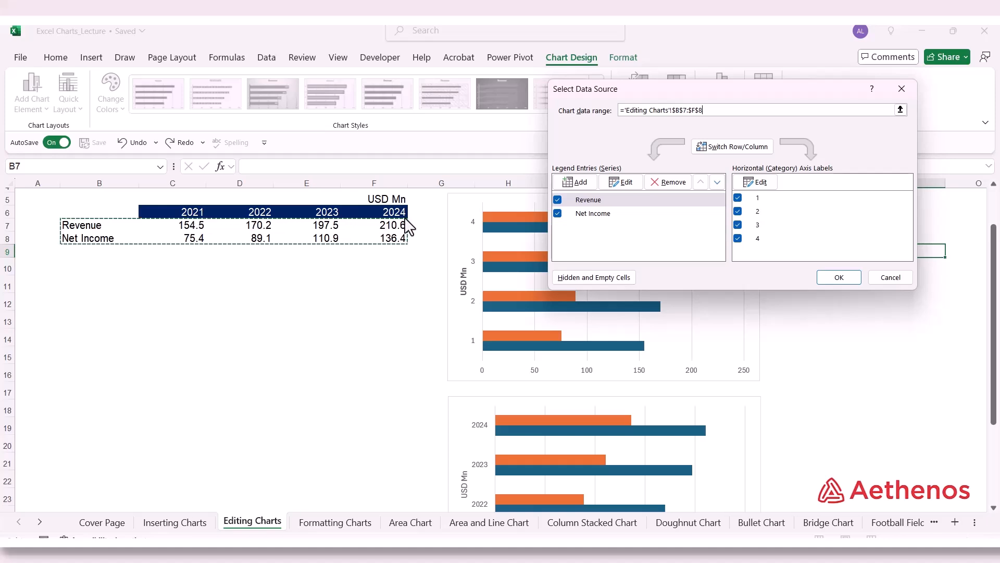
left_click(750, 182)
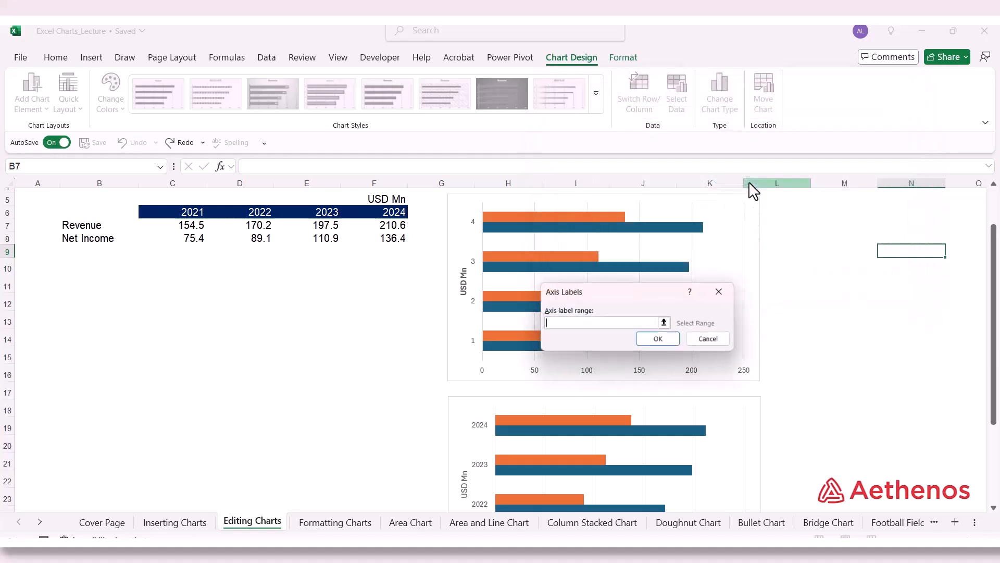
left_click(666, 323)
left_click(186, 215)
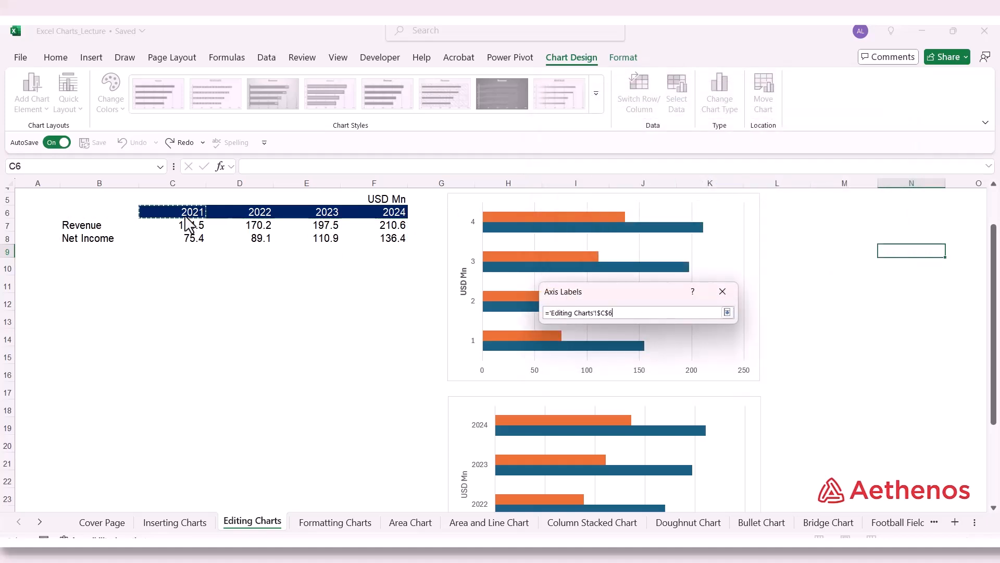
left_click_drag(186, 215, 391, 216)
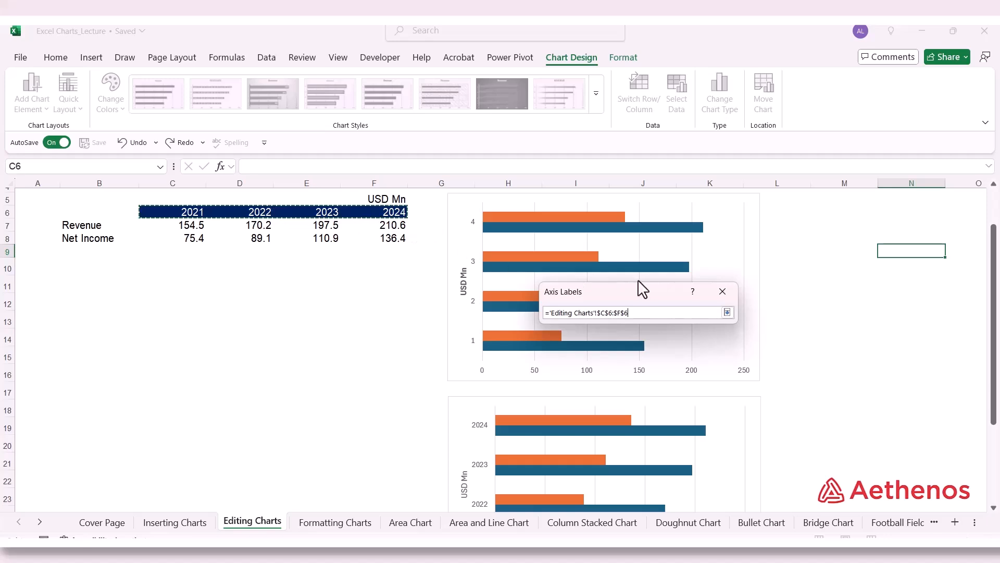
left_click(727, 312)
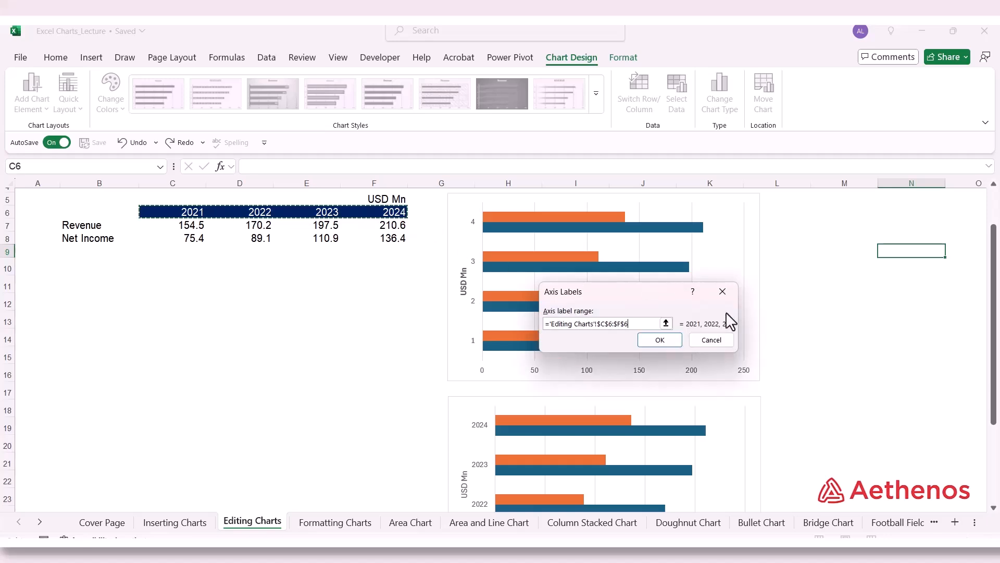
left_click(669, 338)
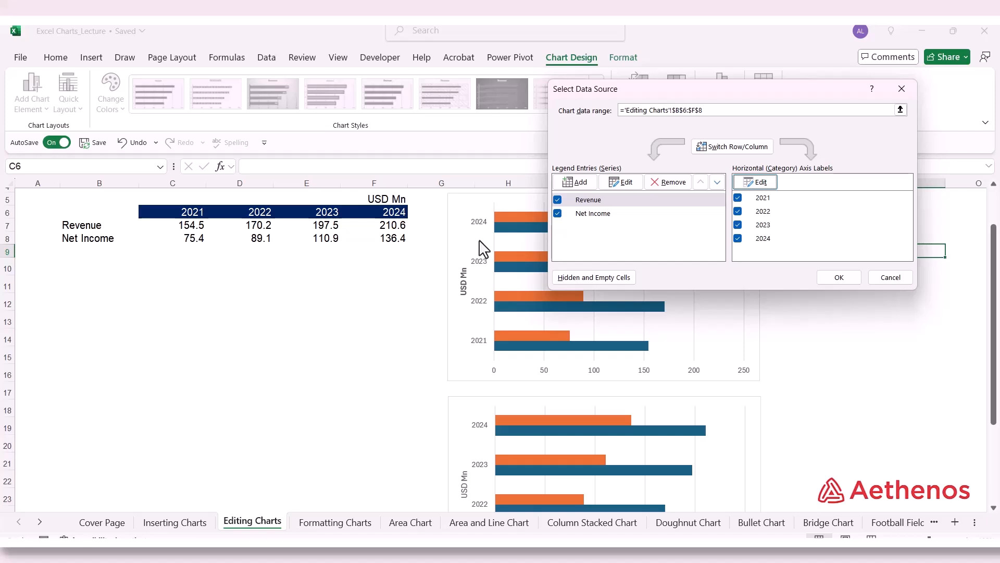
left_click(825, 278)
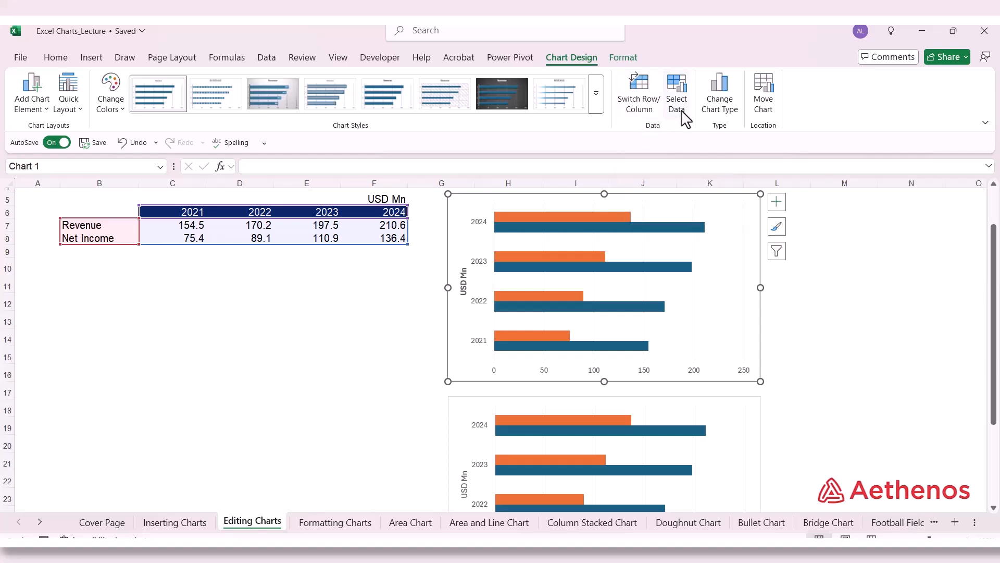
Step: Reopen the data source settings from the chart's plot area, review them, and cancel without changes
right_click(634, 245)
right_click(592, 242)
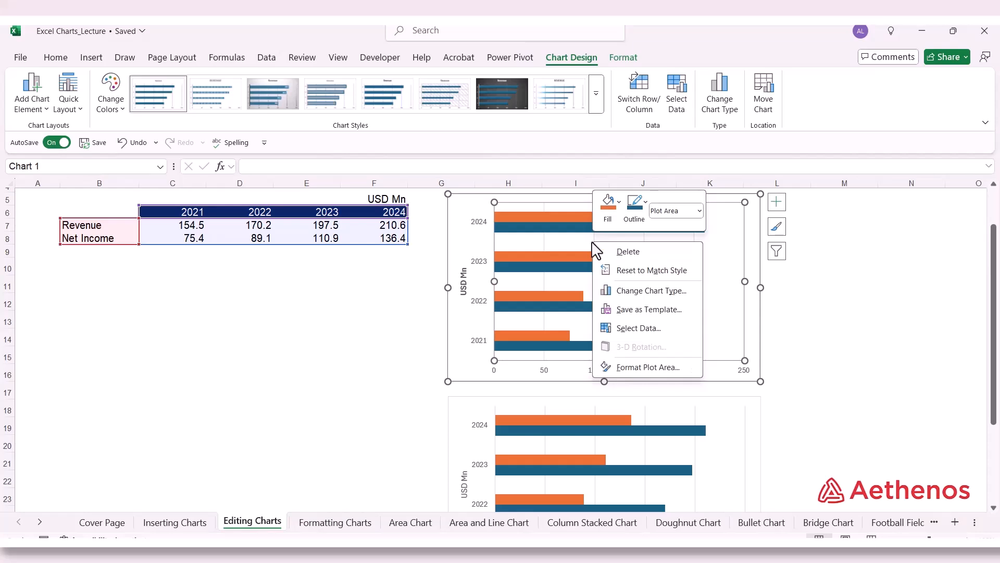
left_click(640, 328)
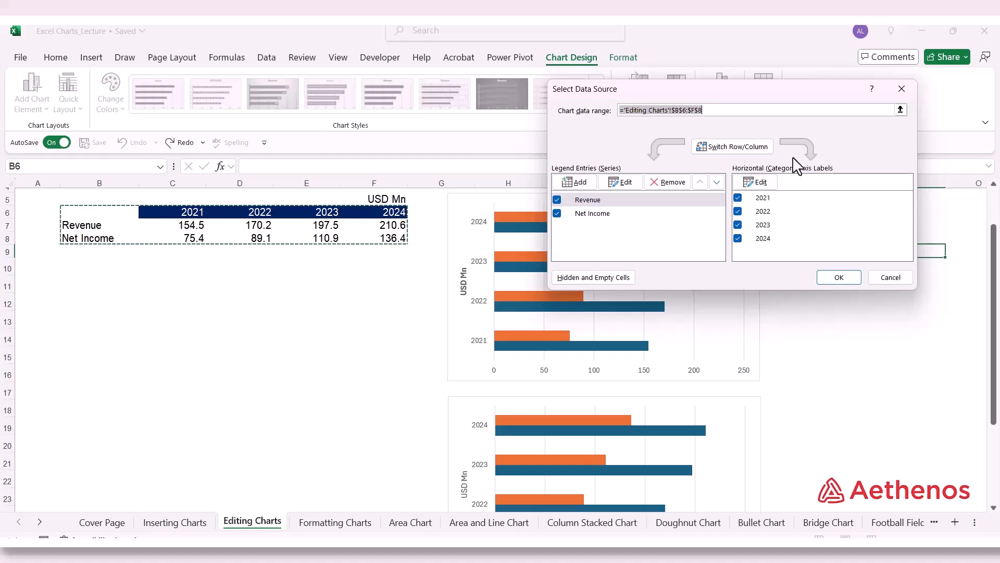
left_click(890, 278)
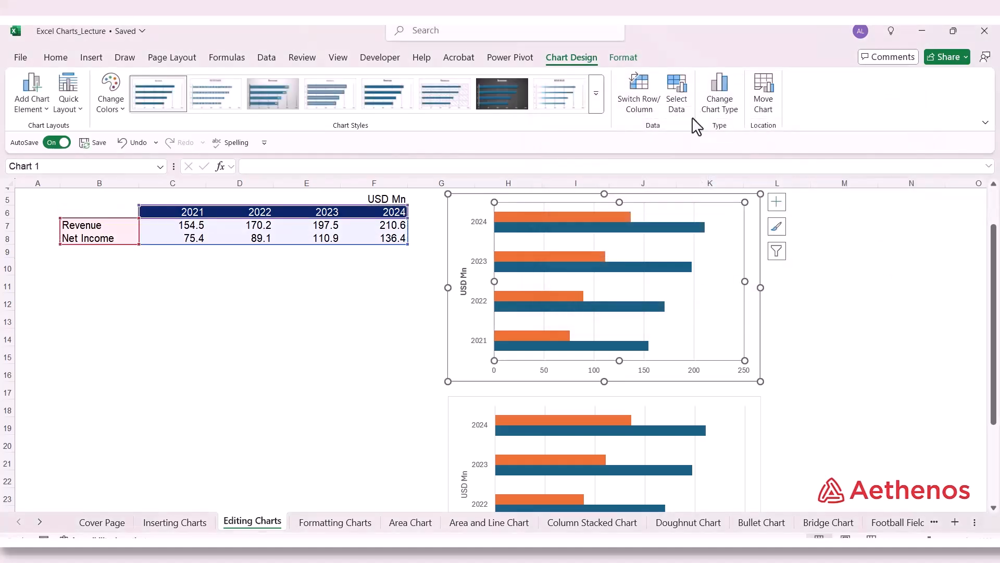
Step: Review the formatting options for the plot area of the Editing Charts chart and open the chart area's formatting settings
left_click(622, 57)
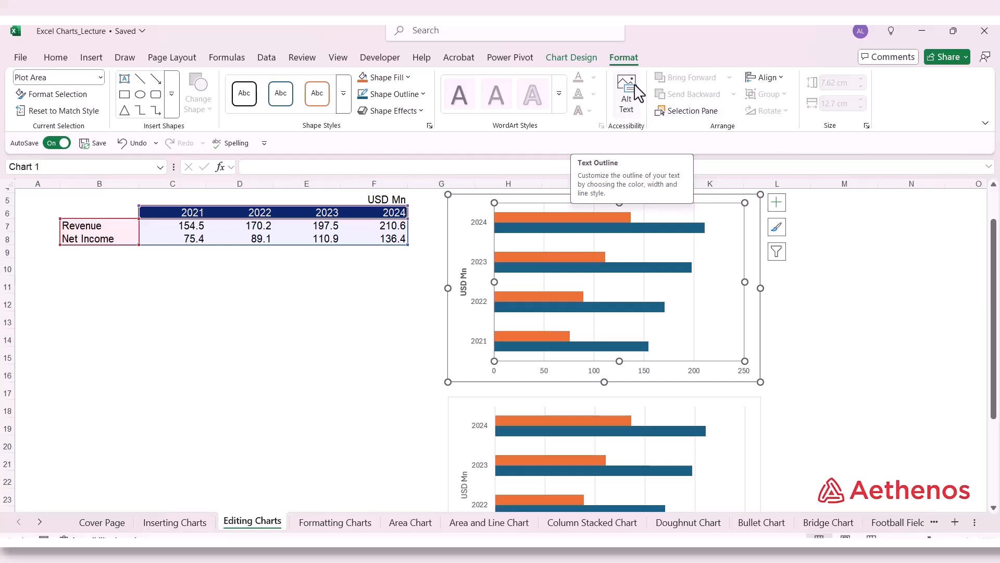
right_click(652, 255)
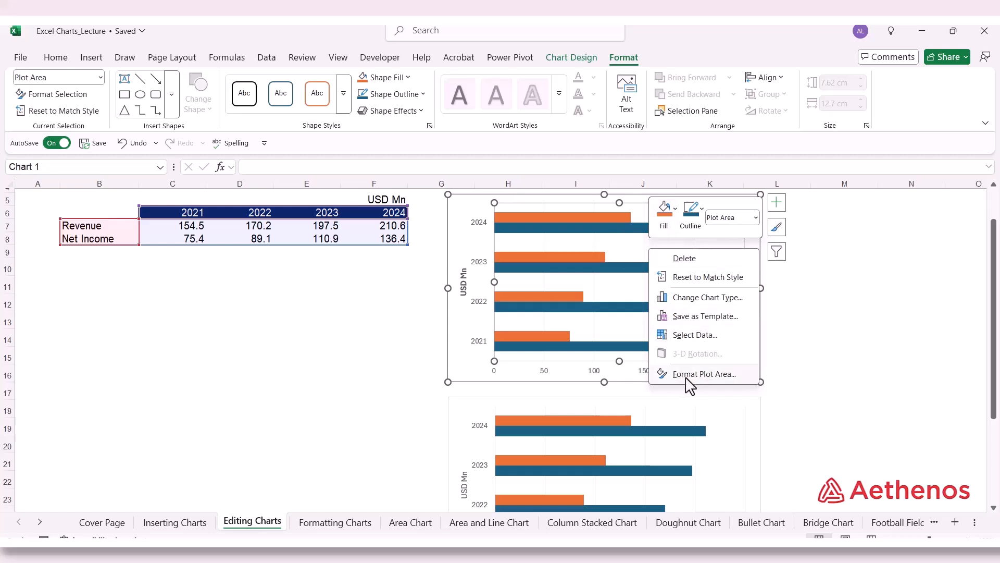
left_click(710, 374)
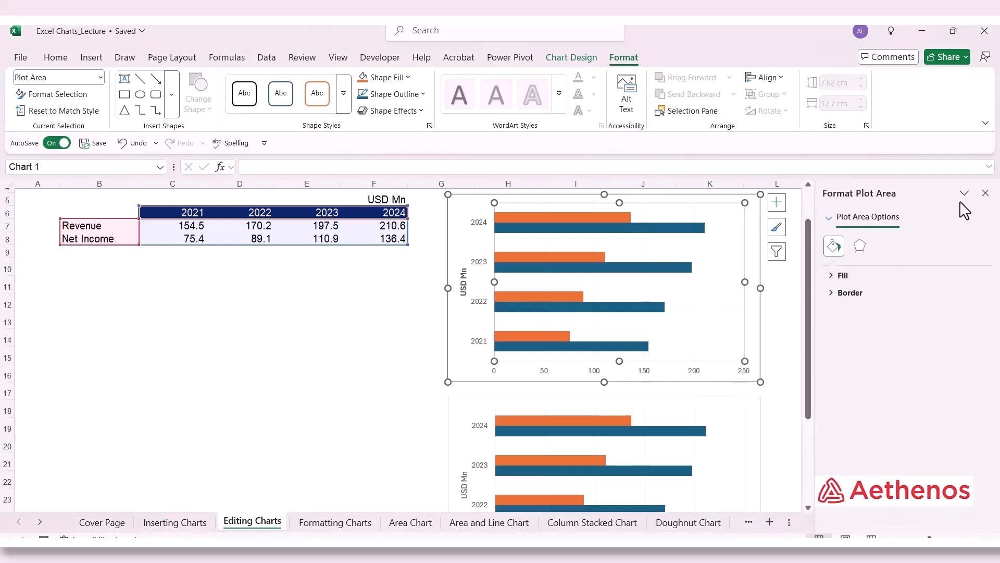
left_click(985, 193)
right_click(483, 251)
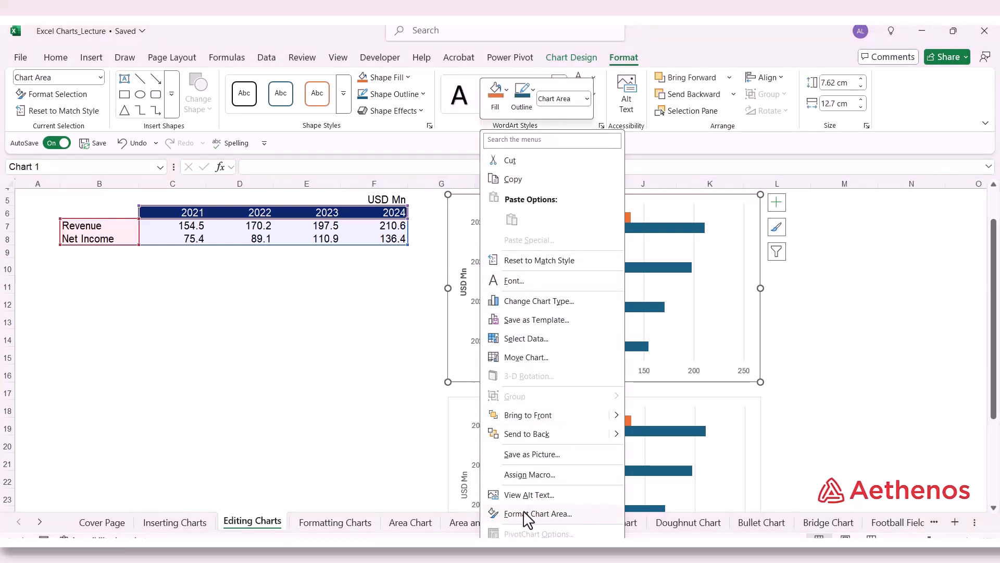
left_click(542, 513)
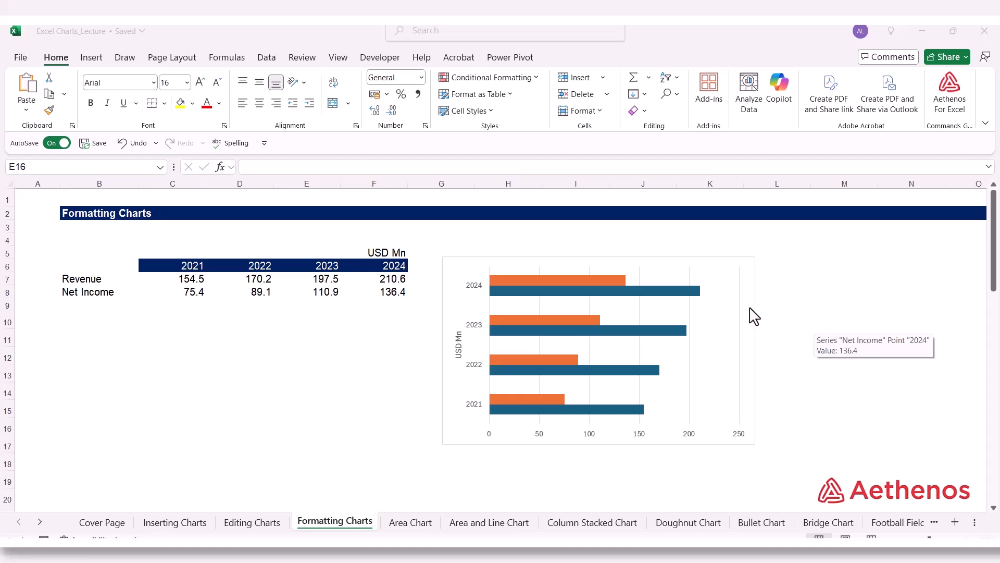
Step: Set all text in the Formatting Charts sheet's bar chart to Arial, size 9
left_click(670, 275)
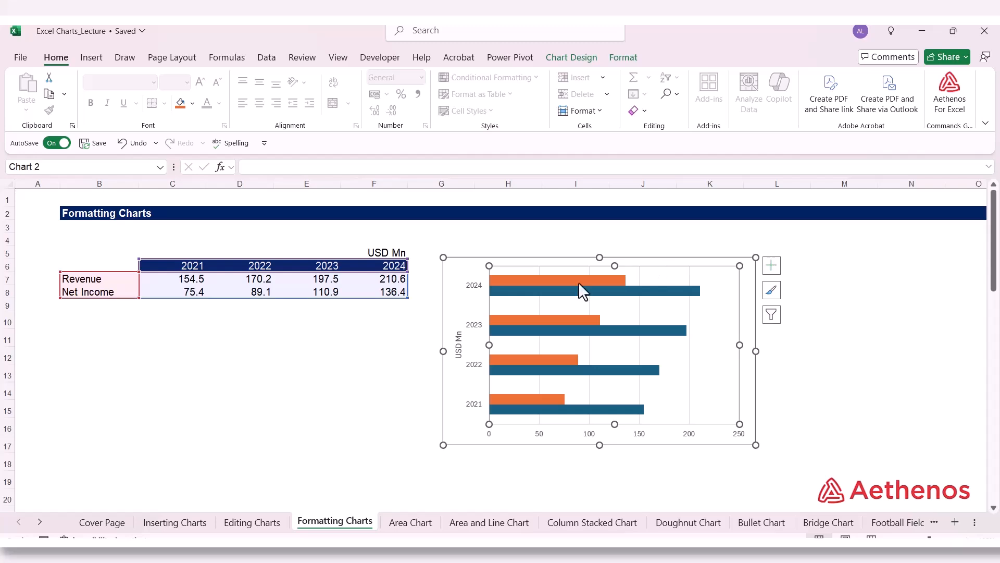
left_click(468, 280)
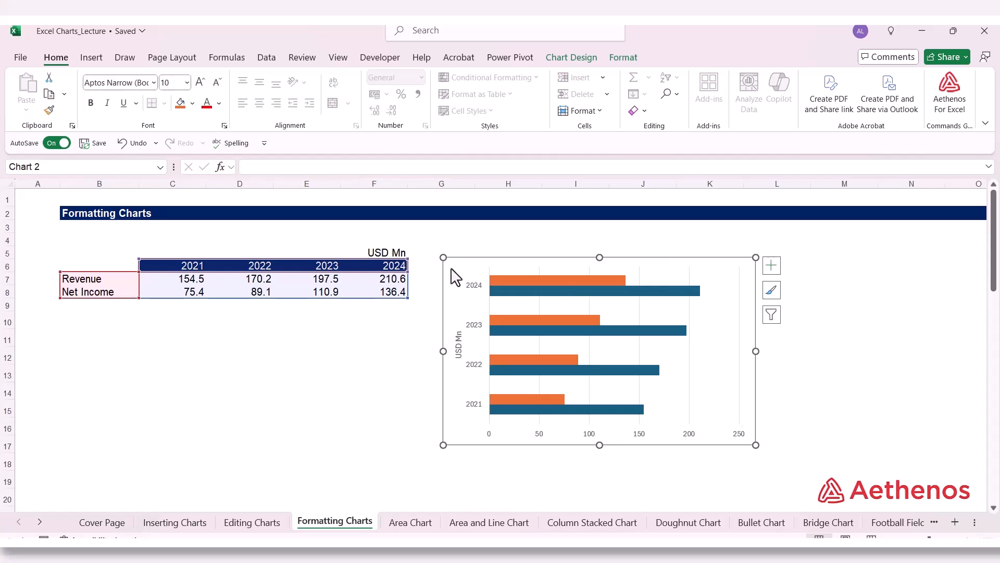
left_click(155, 83)
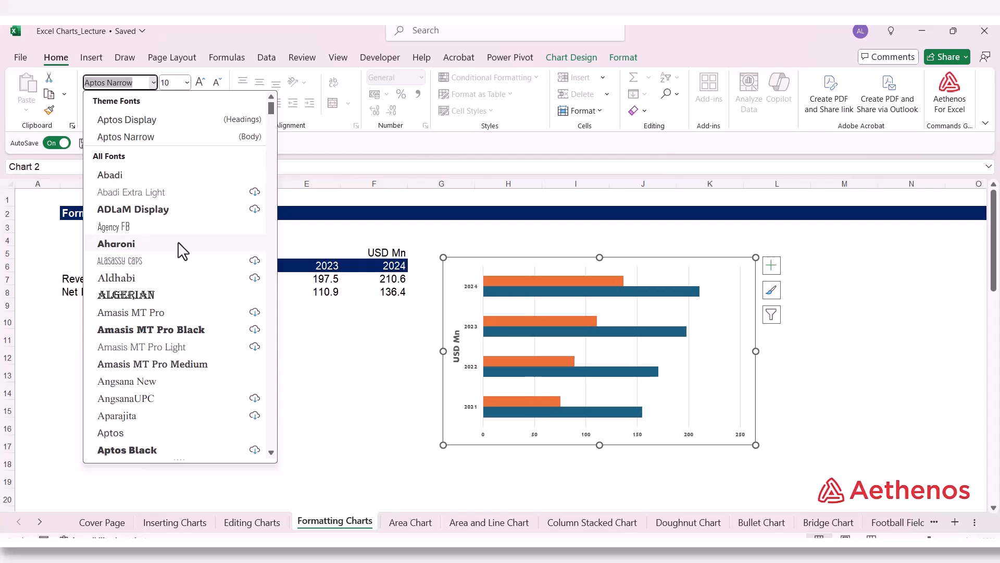
scroll(183, 242, "down", 3)
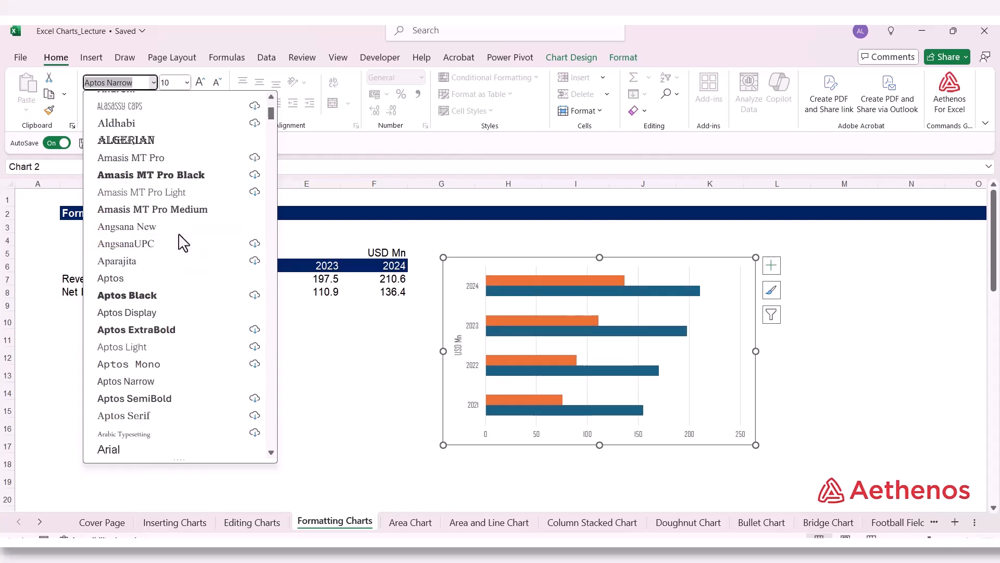
scroll(184, 242, "down", 3)
left_click(152, 295)
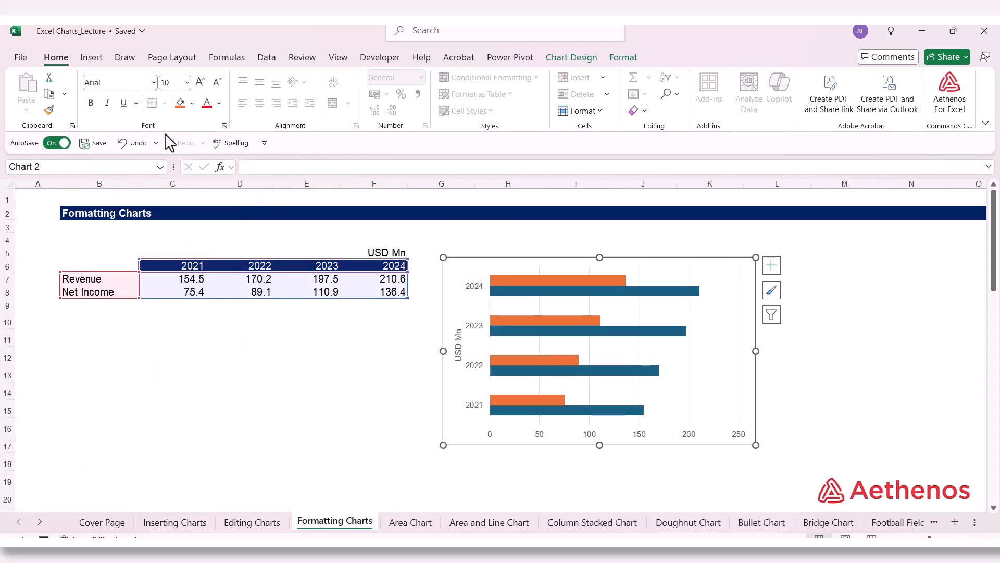
left_click(186, 82)
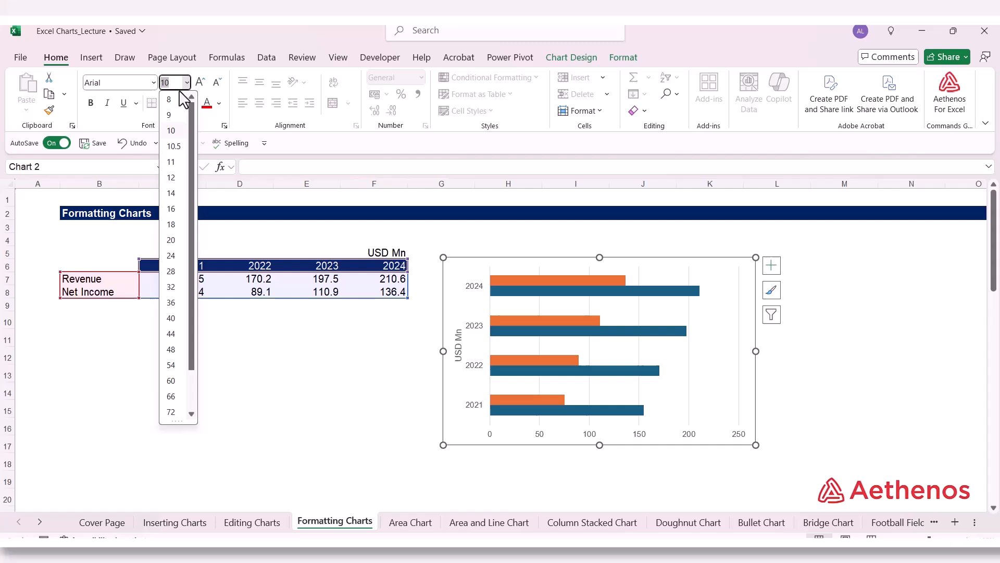
left_click(169, 118)
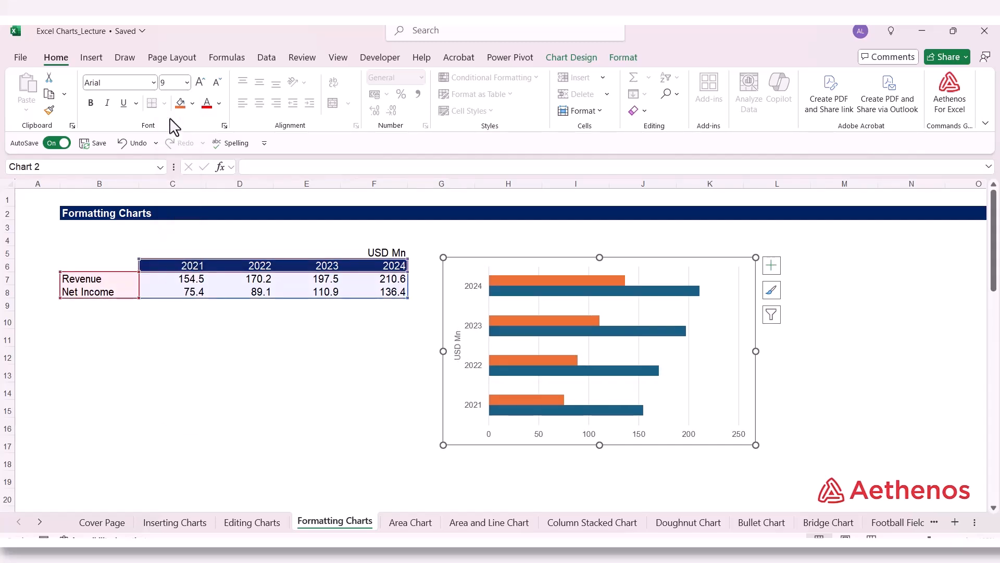
Step: Format the chart area with no fill and no border line, and close the formatting settings
right_click(455, 303)
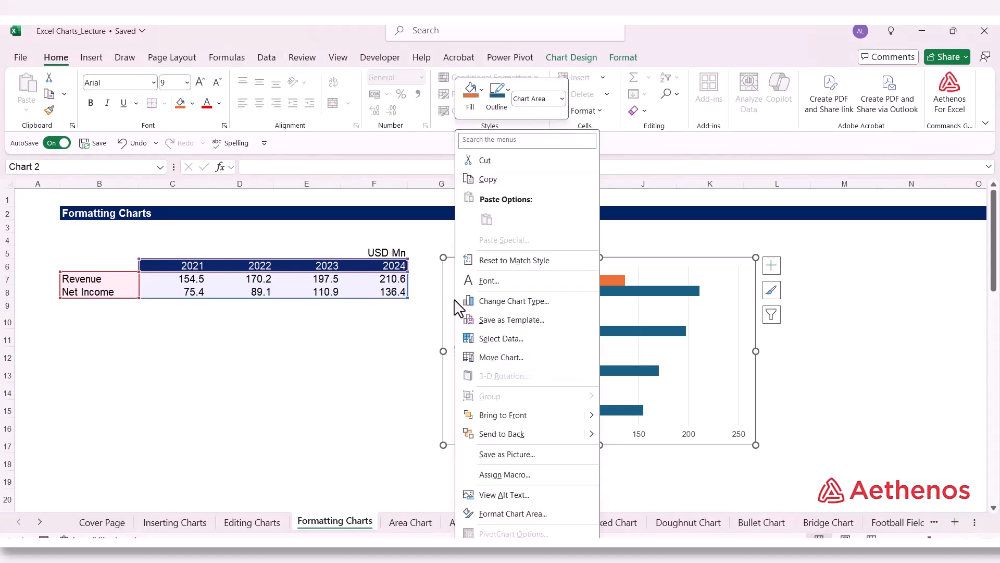
left_click(512, 514)
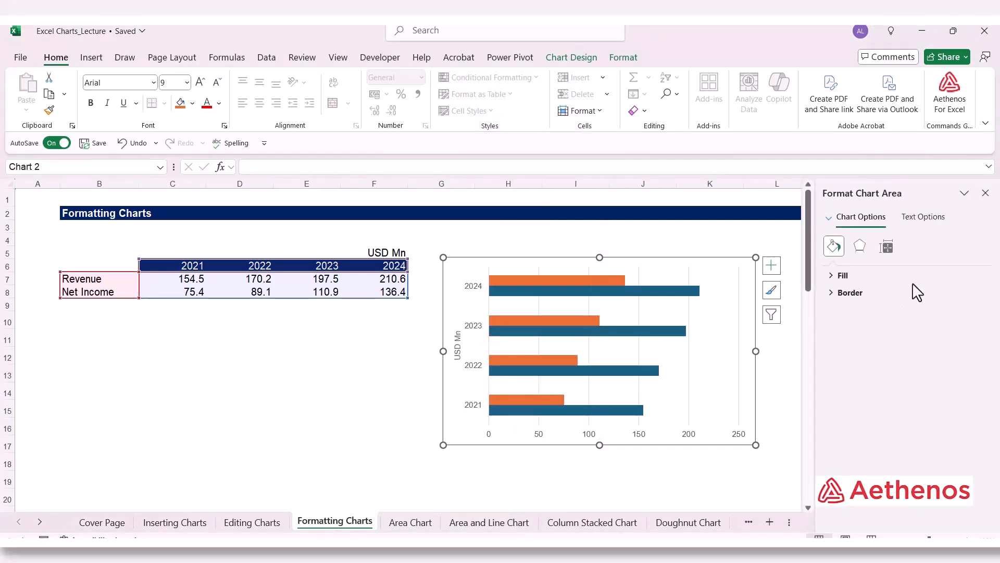
left_click(833, 278)
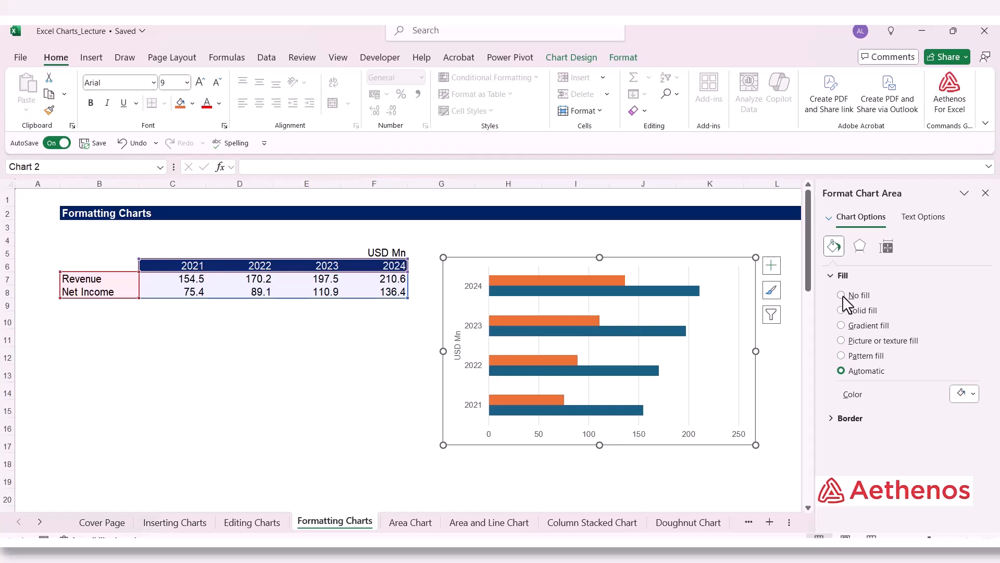
left_click(842, 296)
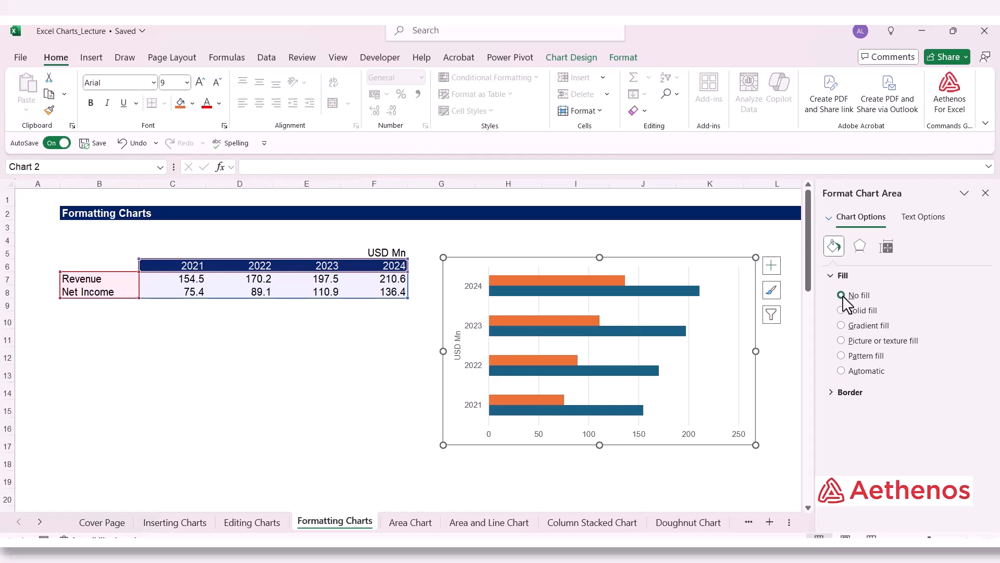
left_click(833, 392)
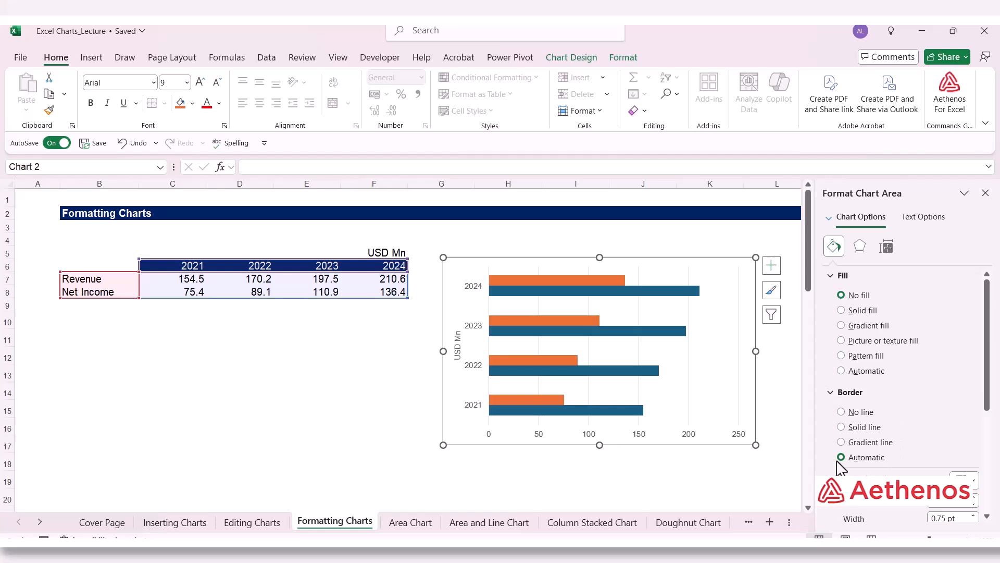
left_click(841, 411)
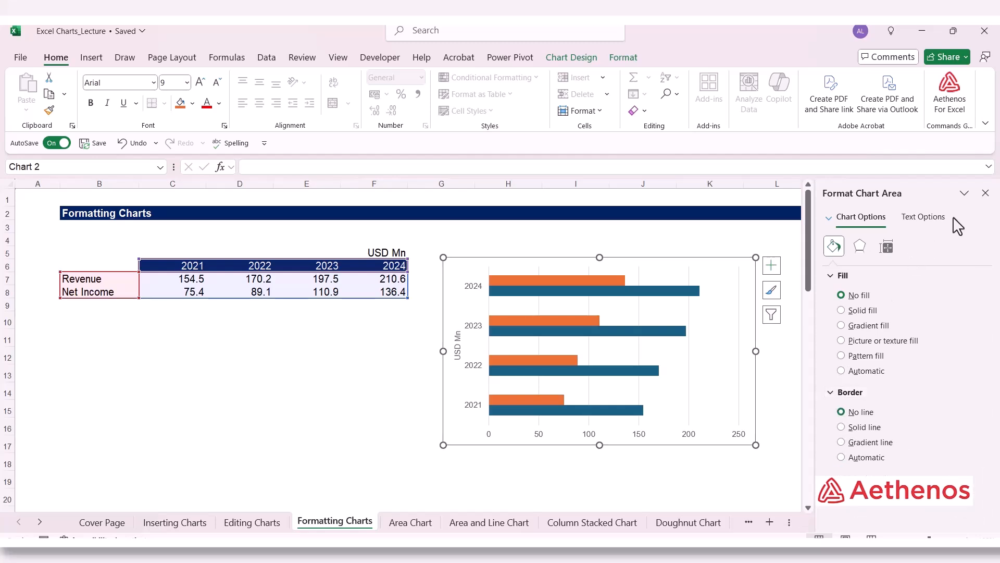
left_click(985, 194)
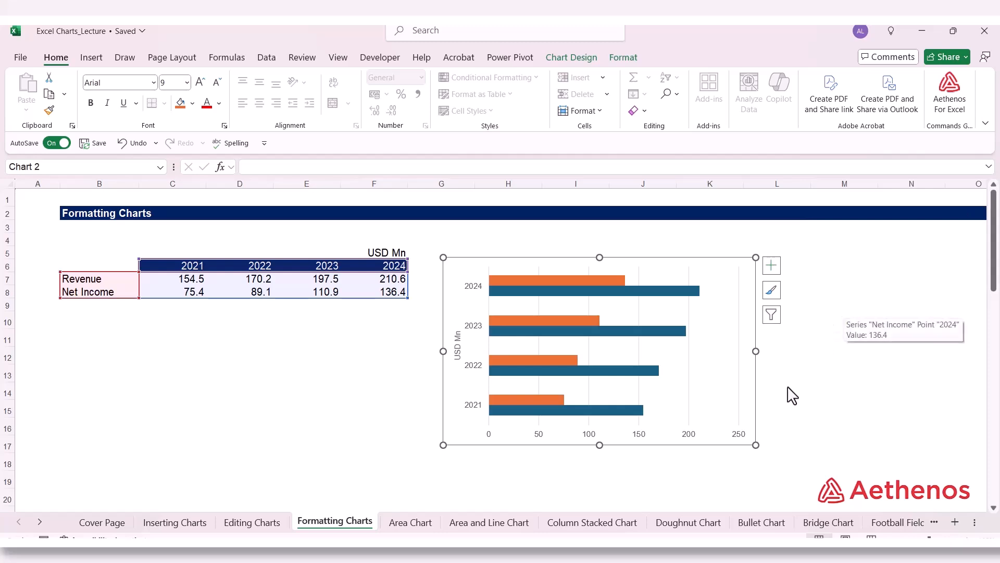
Step: Format the chart's vertical major gridlines as solid gray lines with 50% transparency
left_click(690, 357)
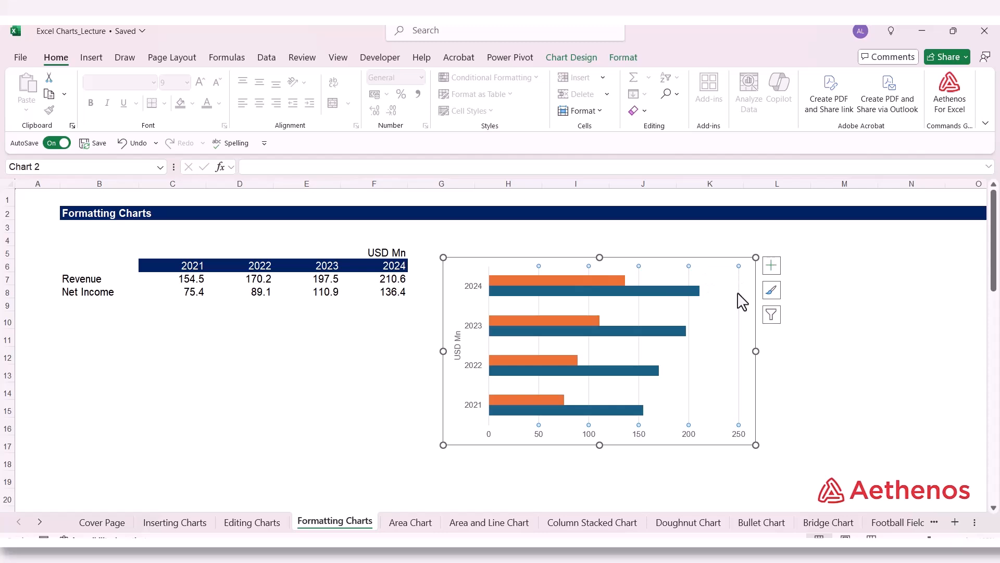
right_click(690, 323)
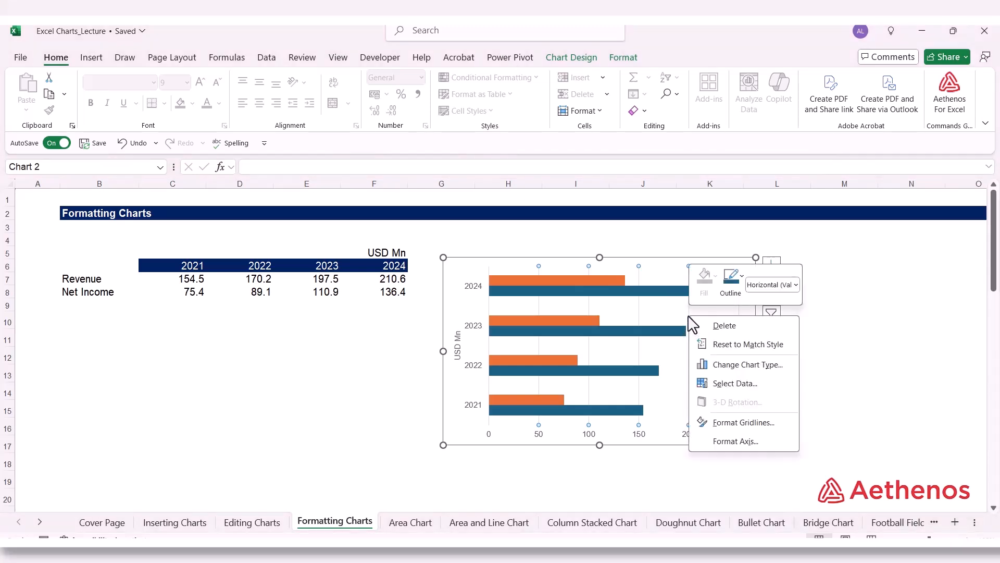
left_click(745, 424)
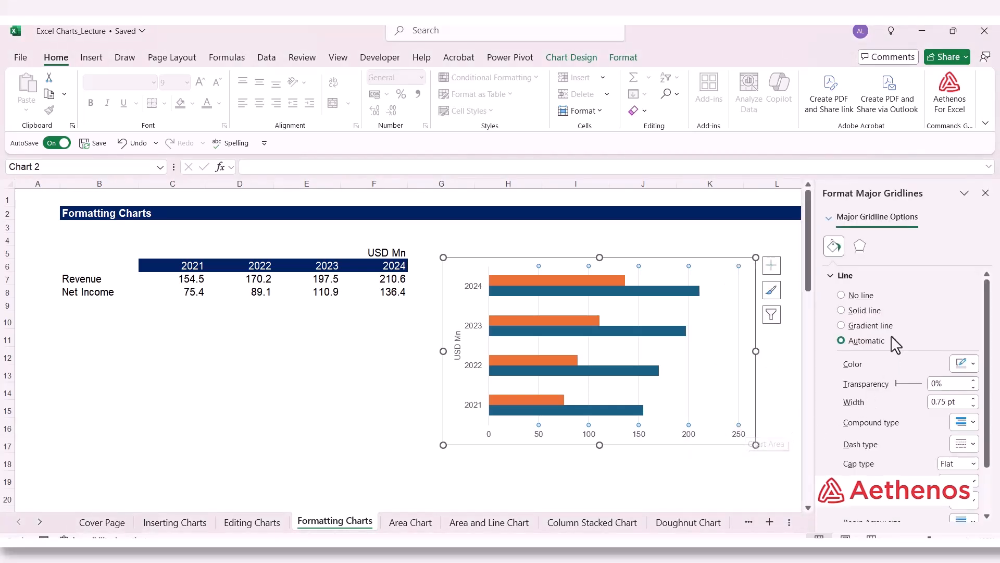
left_click(841, 311)
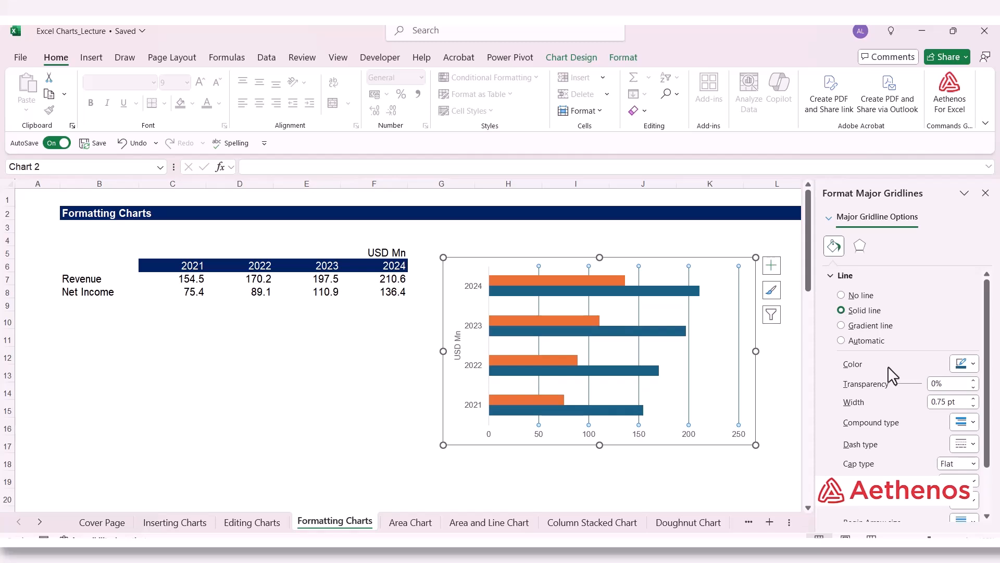
left_click(973, 365)
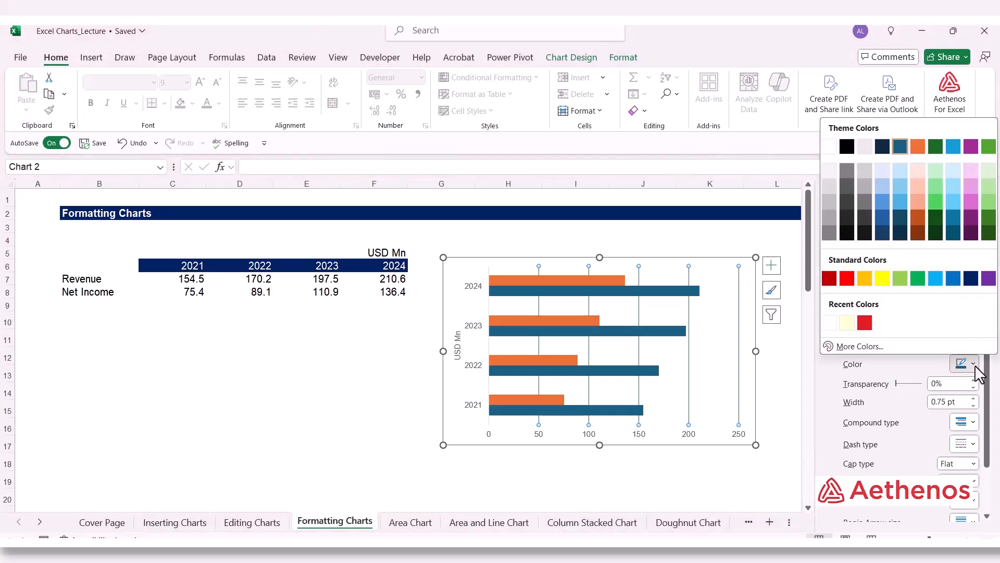
left_click(830, 232)
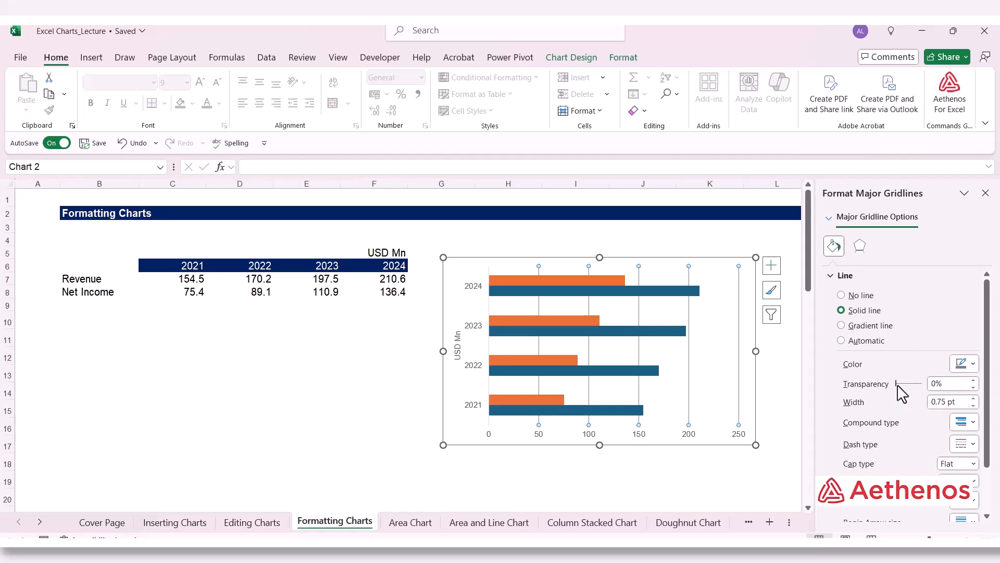
left_click_drag(898, 386, 912, 386)
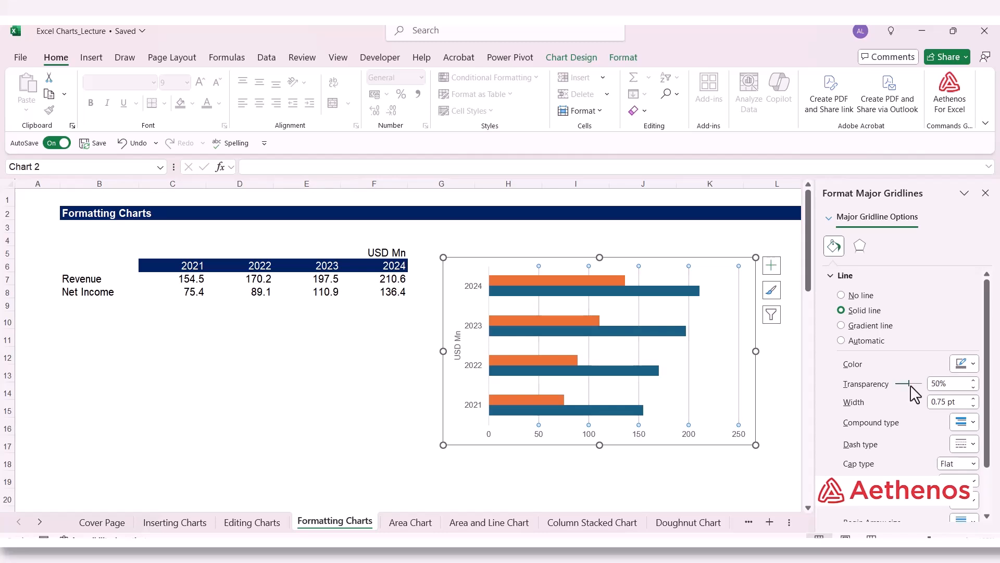
left_click(985, 193)
Step: Enlarge the chart slightly and reposition it to cover about G4:L16, leaving it deselected
left_click(739, 313)
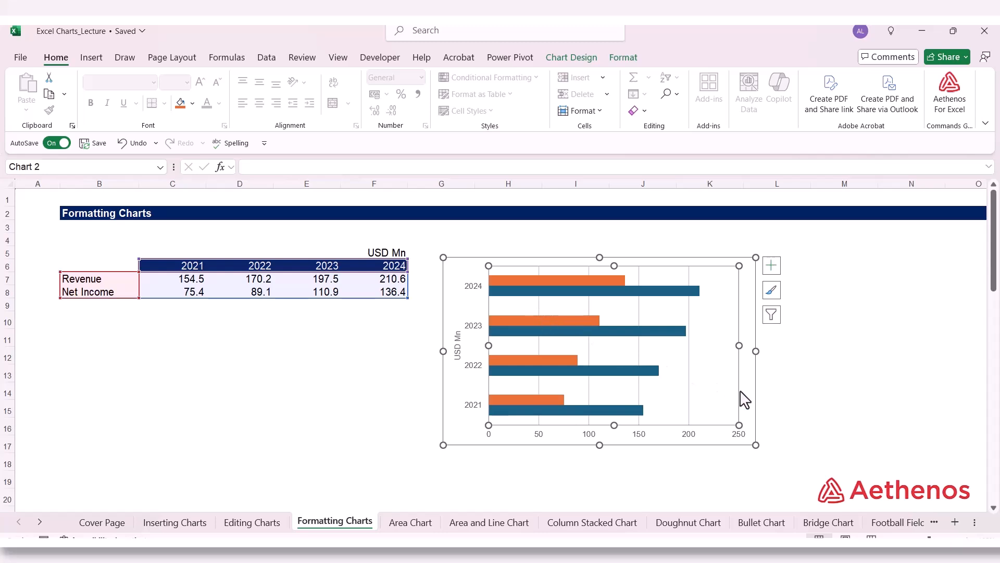
left_click_drag(756, 445, 782, 457)
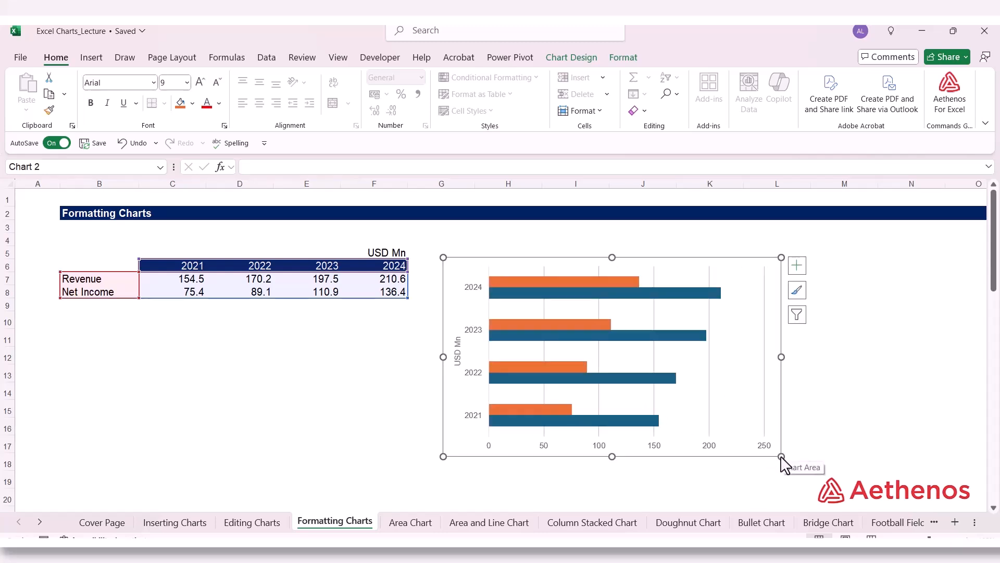
left_click_drag(677, 272, 690, 250)
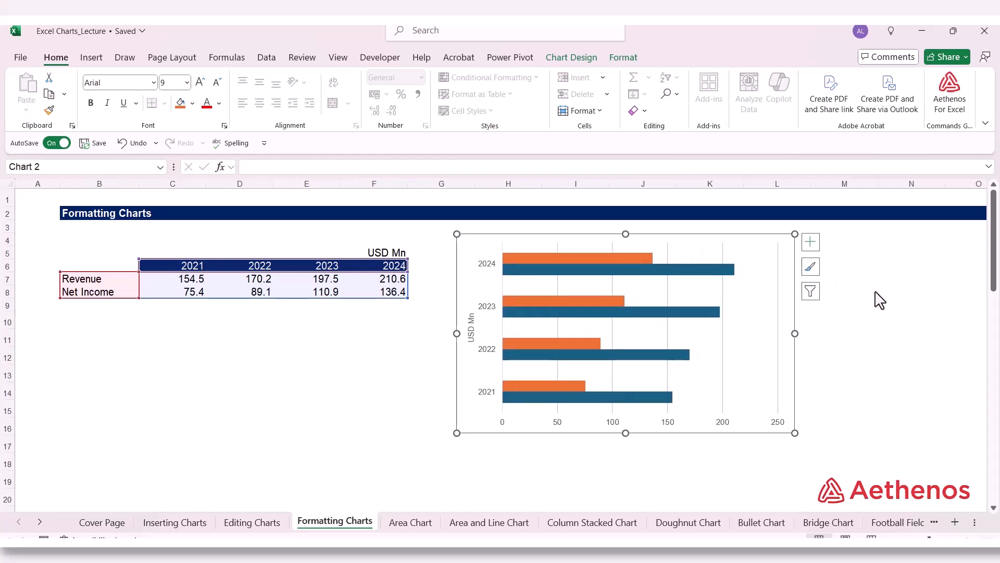
left_click(875, 295)
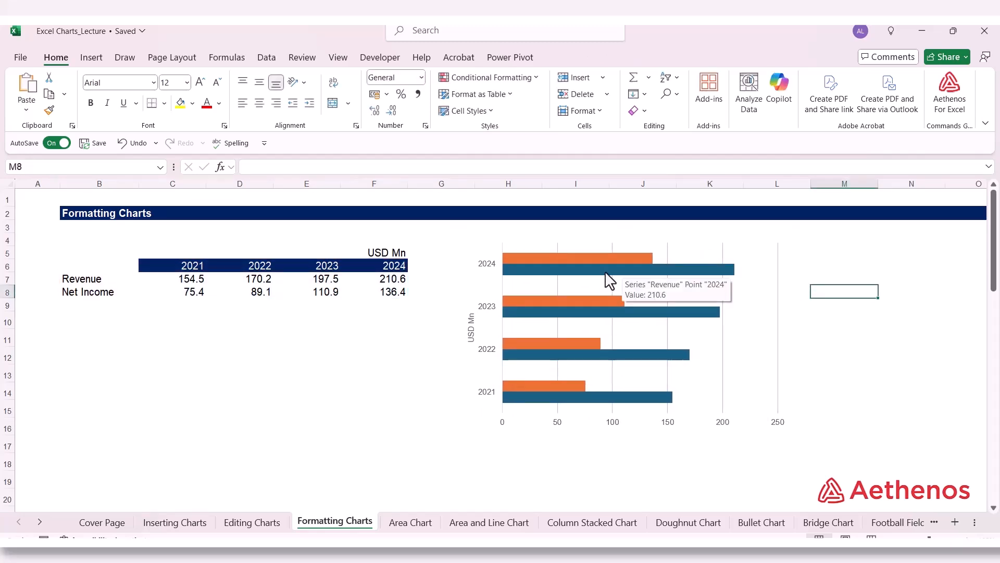
Step: Fill the Revenue series bars with Dark Blue, Text 2, Lighter 10%
left_click(637, 268)
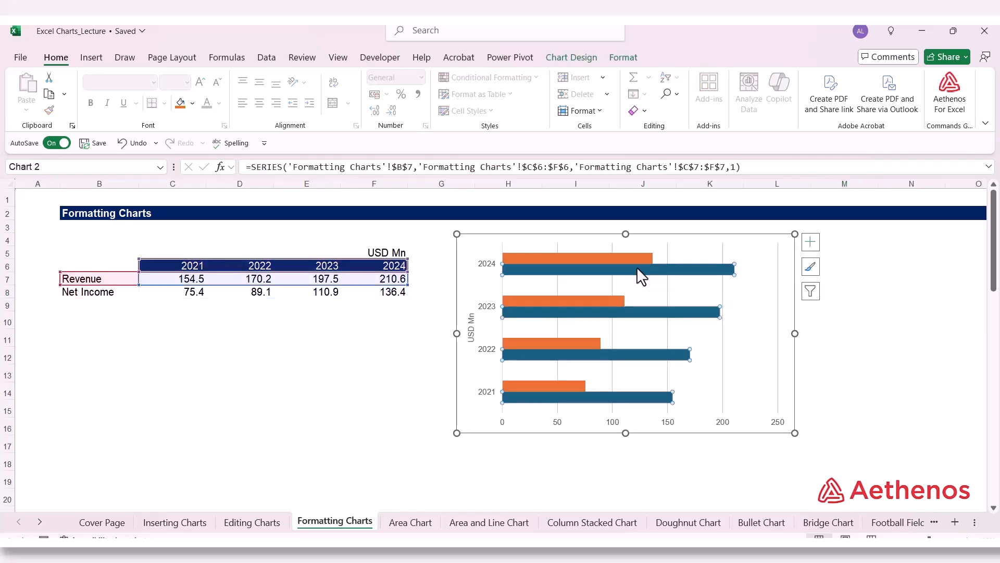
right_click(708, 266)
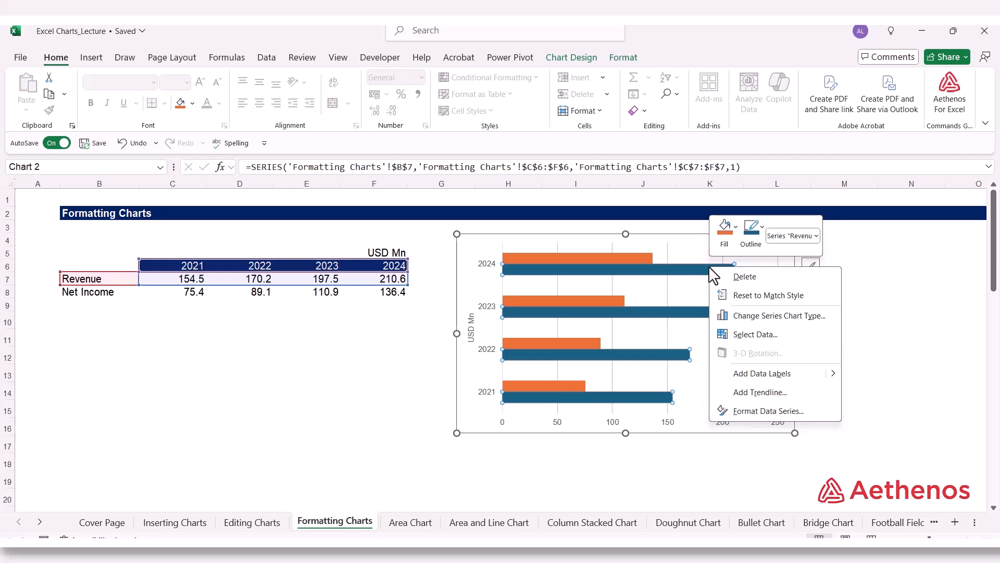
left_click(737, 228)
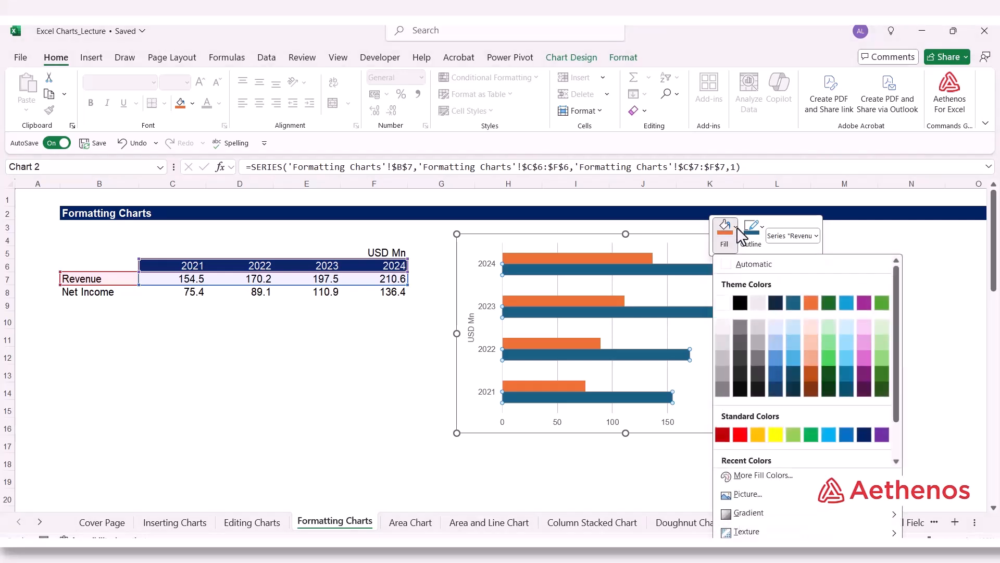
left_click(774, 392)
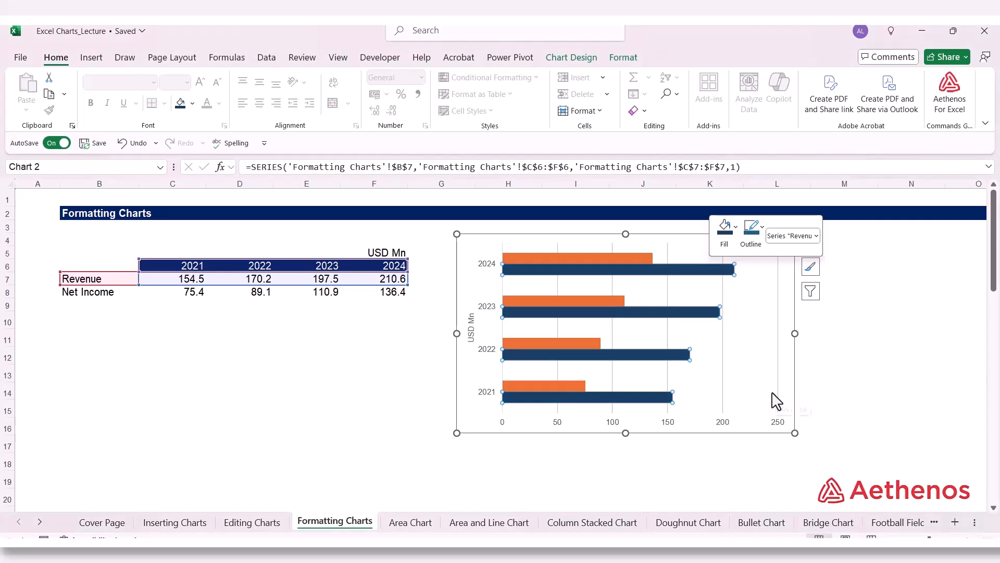
Step: Fill the Net Income series bars with Dark Blue, Text 2, Lighter 25%
left_click(618, 259)
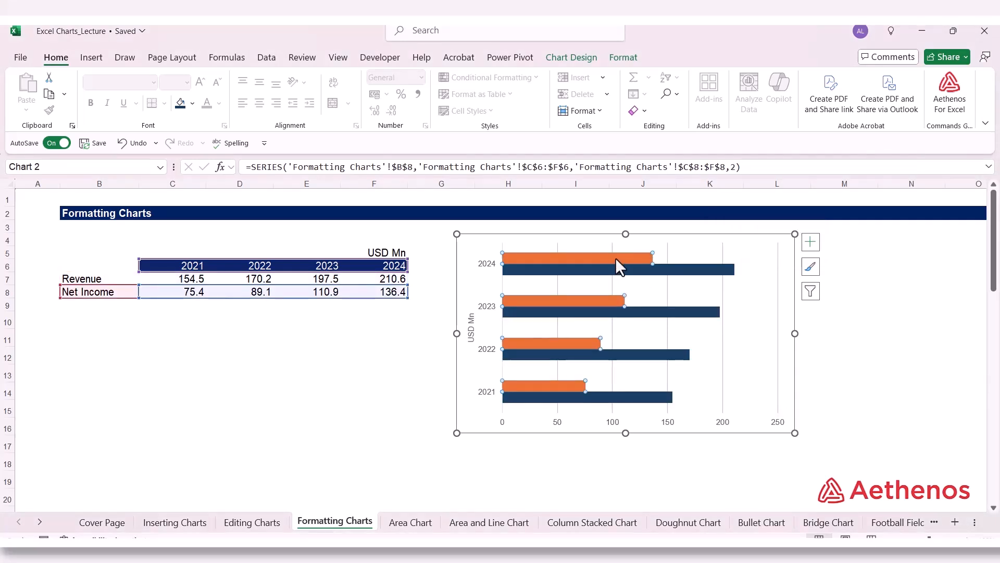
right_click(617, 259)
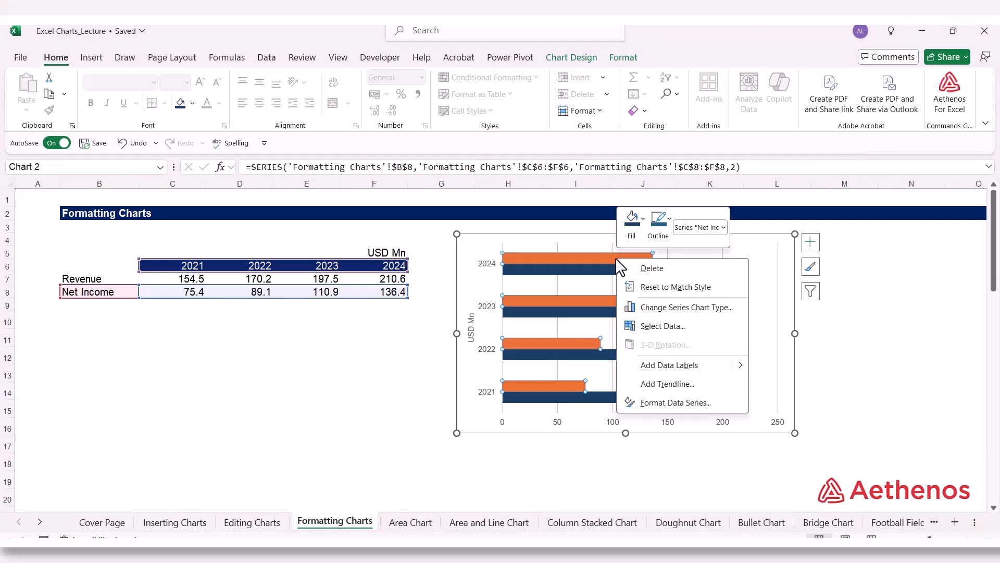
left_click(633, 219)
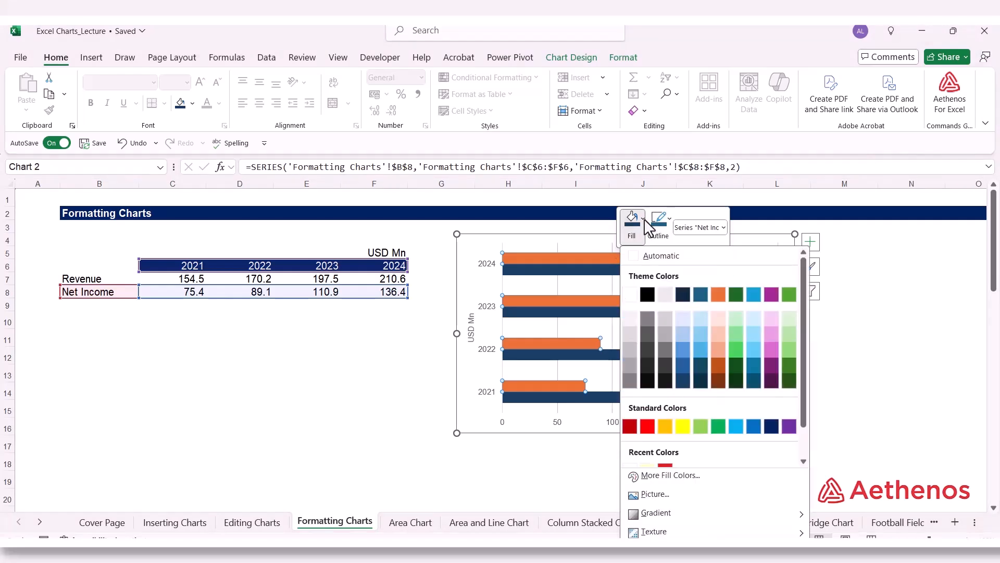
left_click(685, 368)
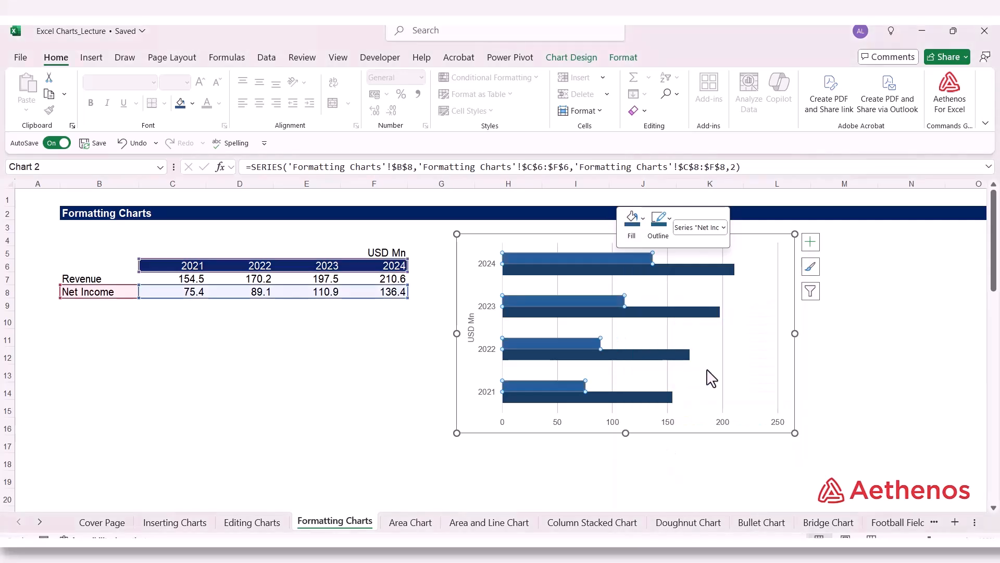
left_click(923, 344)
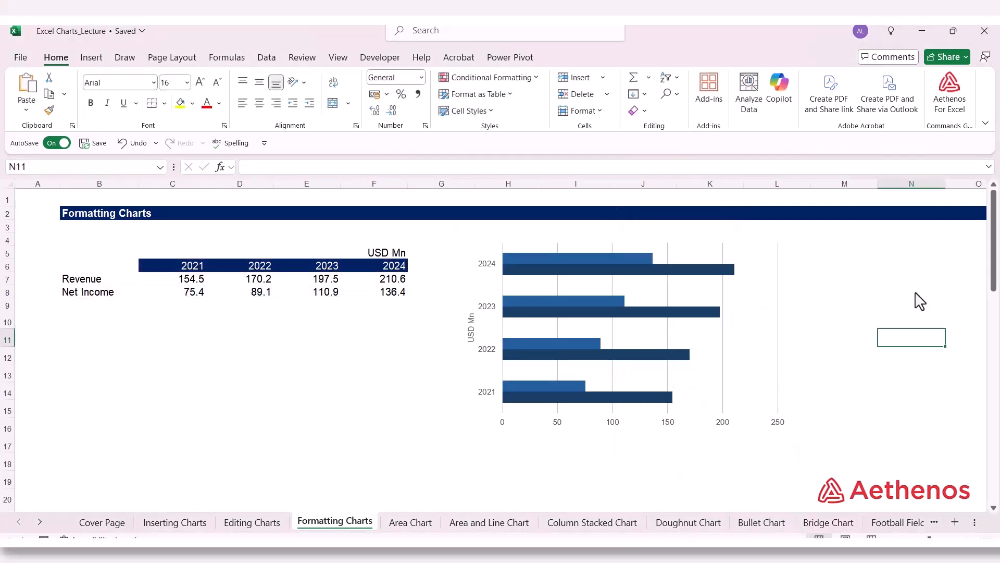
Step: Recolour the Net Income series bars with Dark Blue, Text 2, Lighter 50%, and deselect the chart
left_click(567, 387)
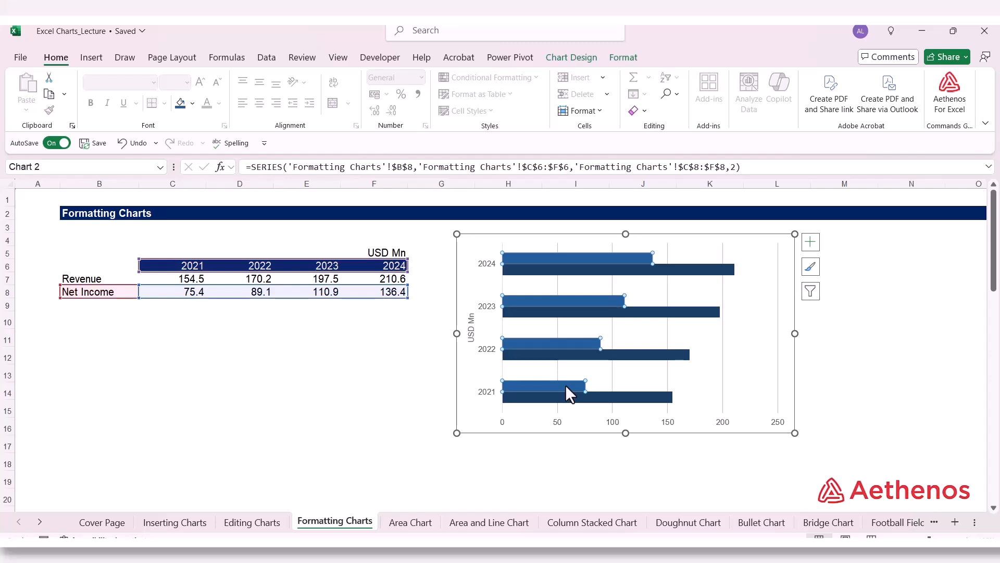
right_click(566, 387)
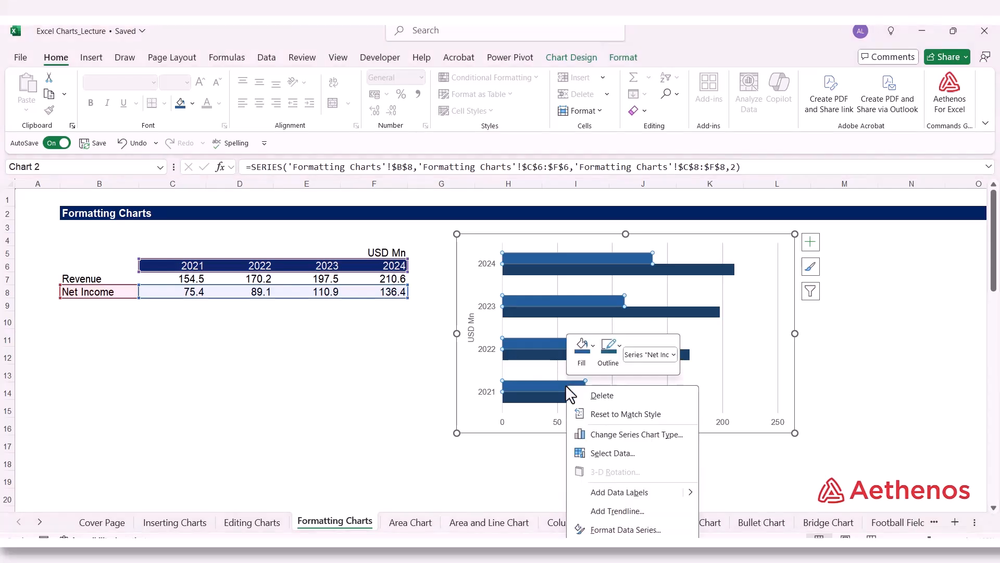
left_click(595, 347)
left_click(633, 123)
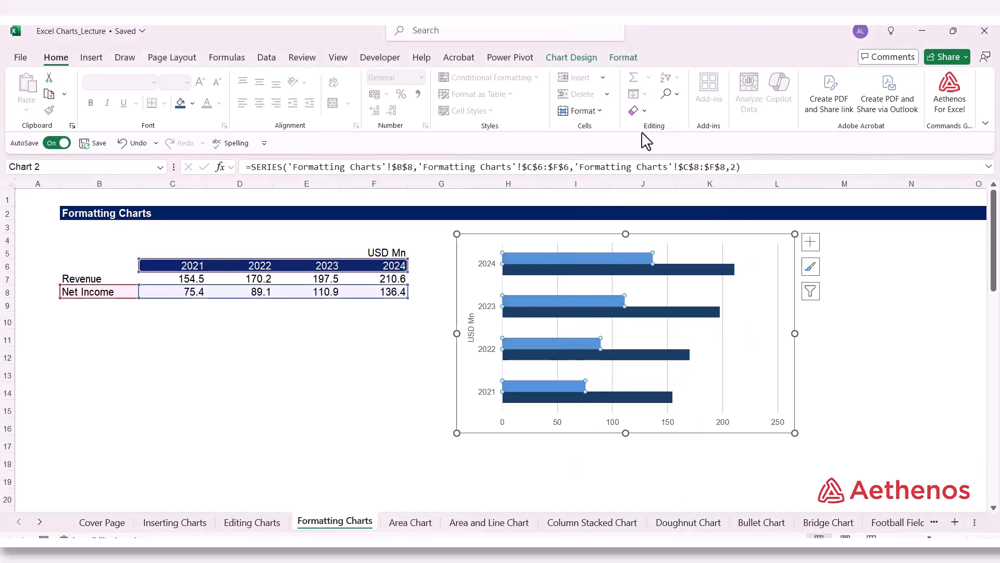
left_click(884, 290)
left_click(848, 363)
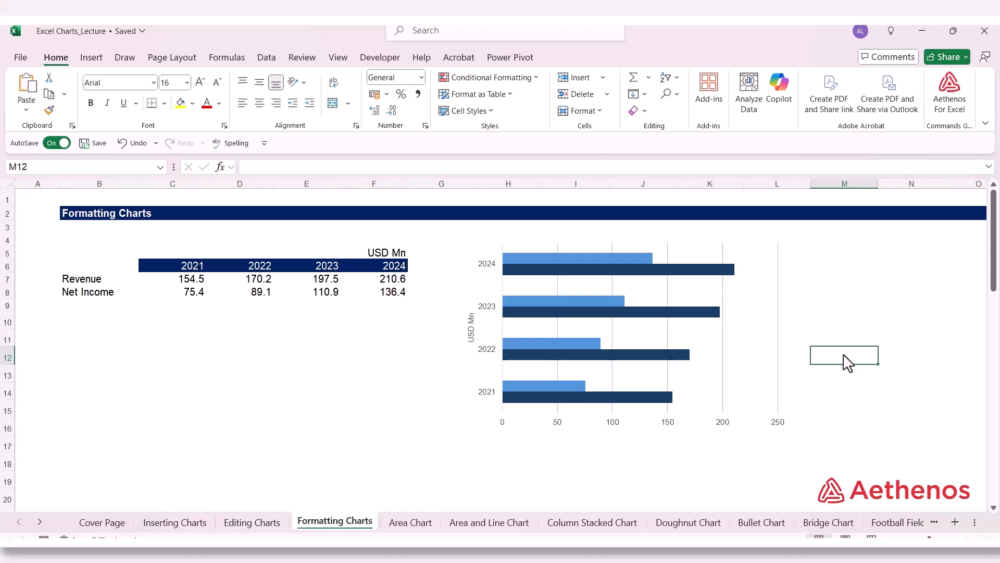
Step: Set the gap width of the chart's bars to 50% and close the series formatting settings
left_click(627, 258)
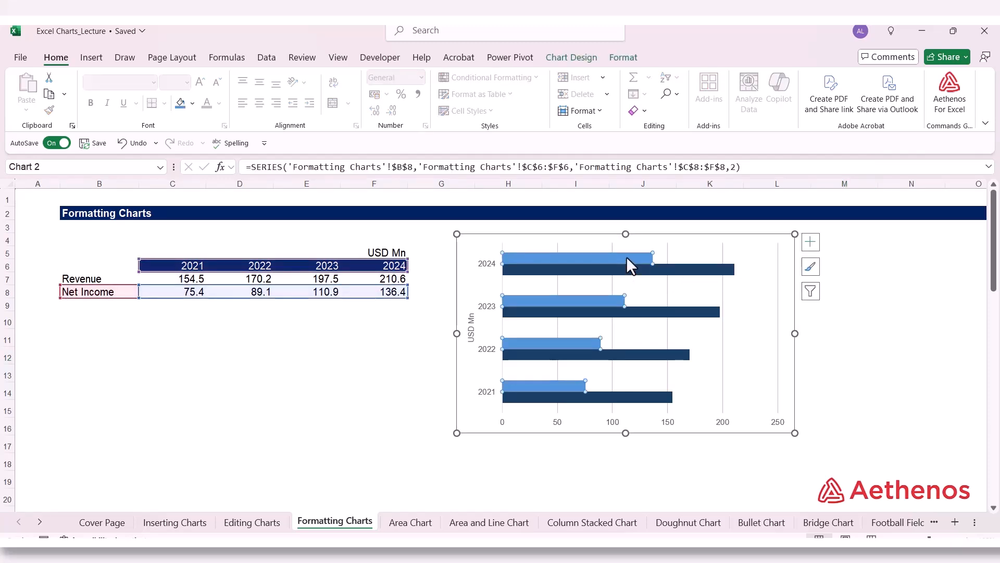
right_click(627, 257)
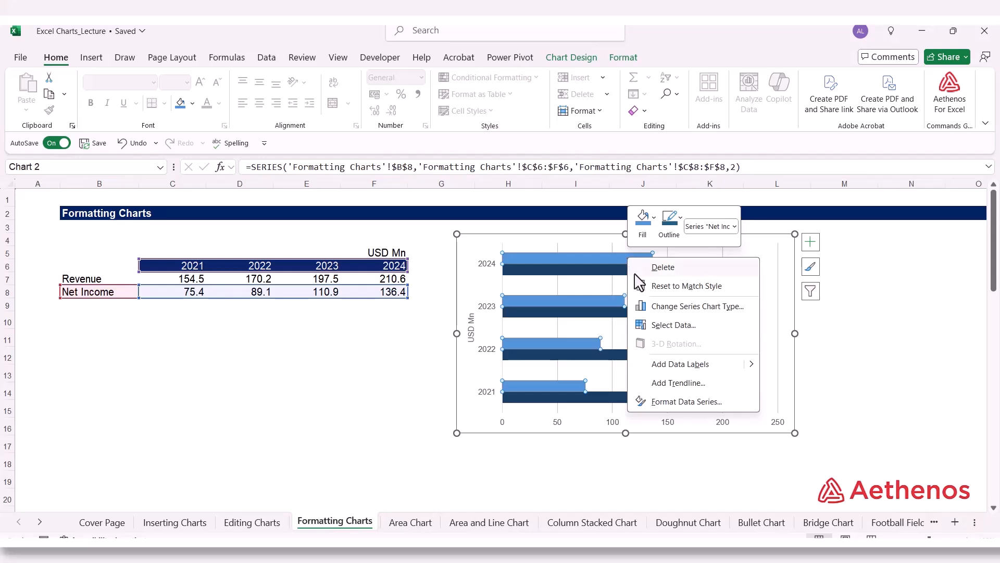
left_click(684, 404)
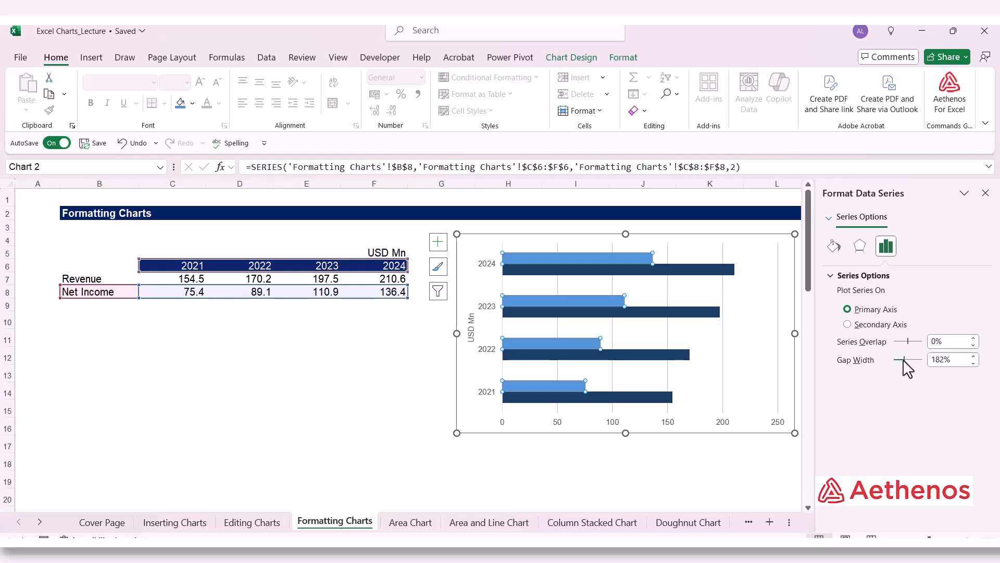
left_click_drag(904, 361, 896, 360)
left_click(973, 357)
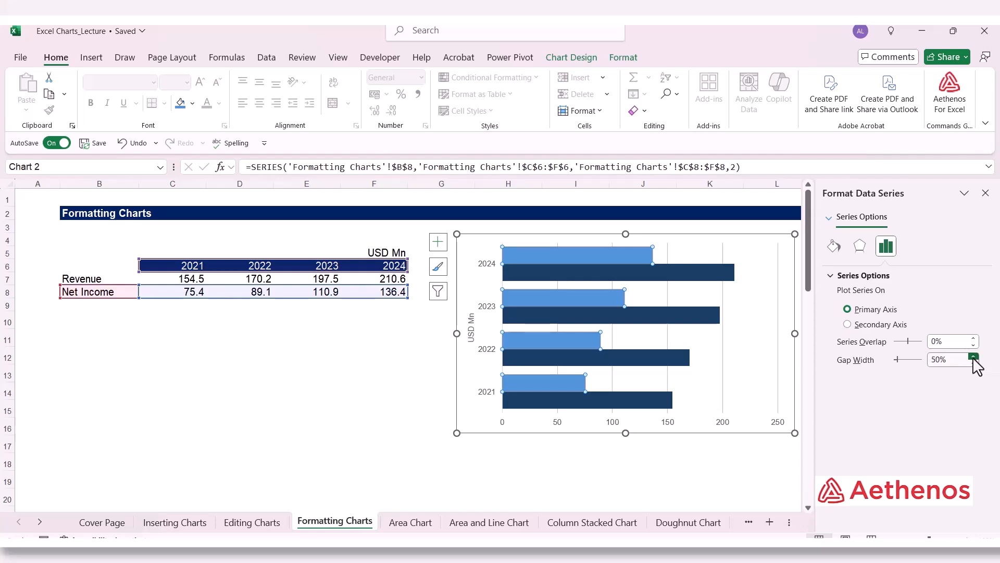
left_click(377, 412)
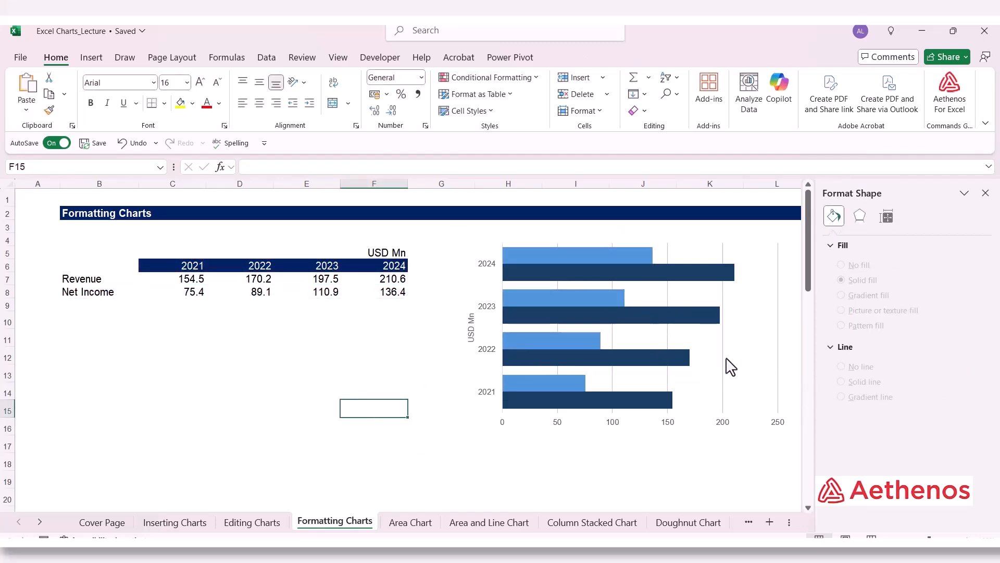
left_click(985, 193)
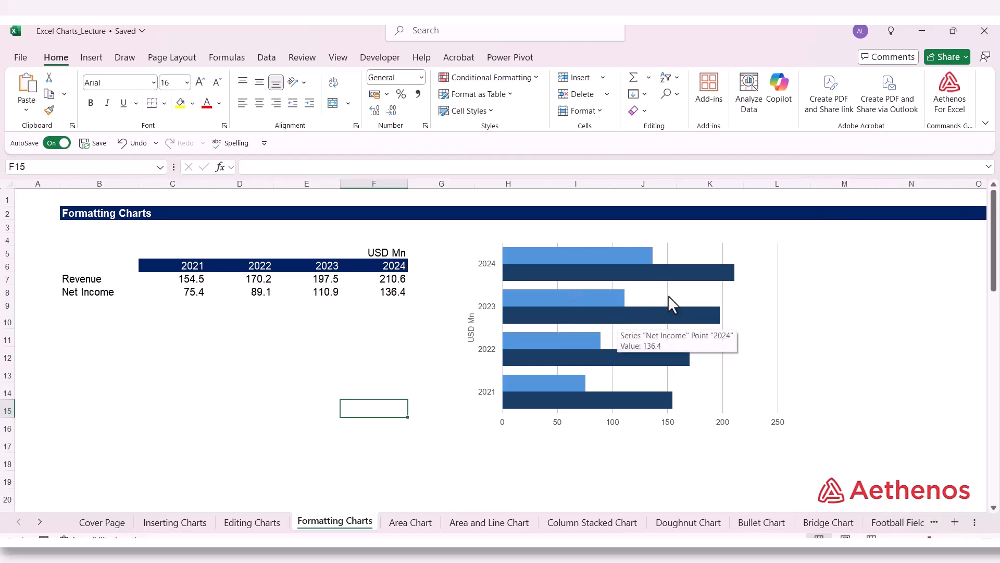
left_click(845, 320)
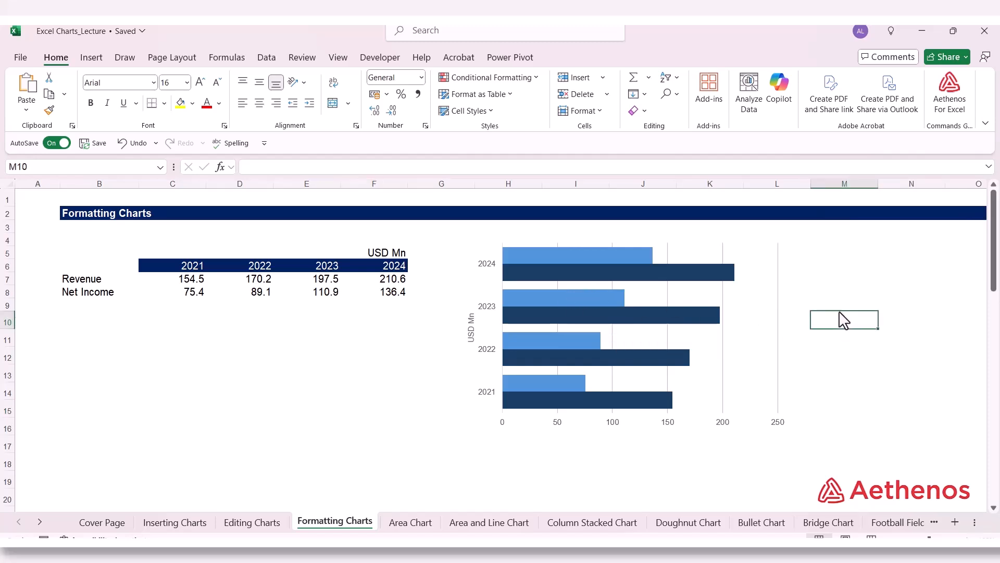
Step: Add plain data labels to the Net Income series bars
mouse_move(624, 271)
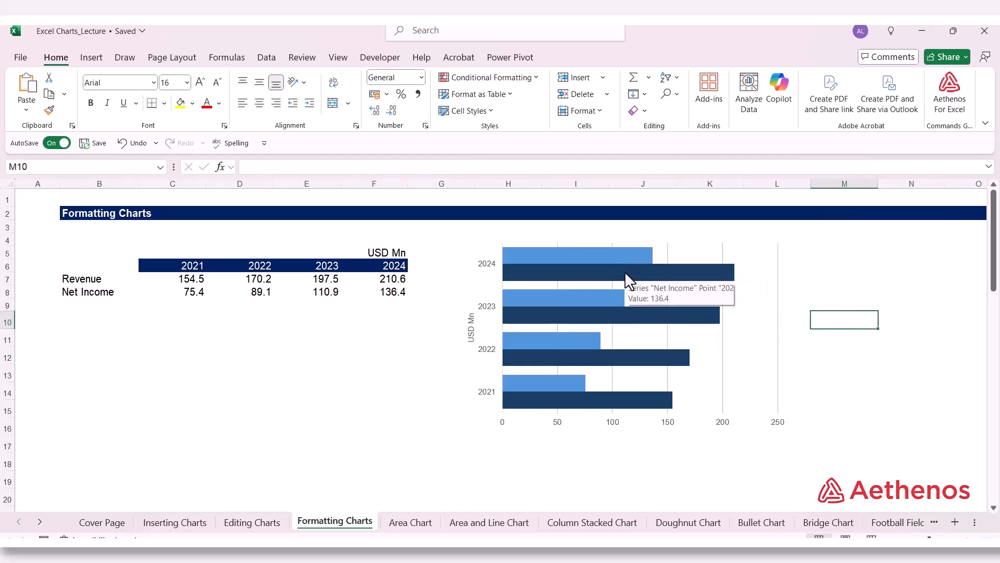
left_click(610, 255)
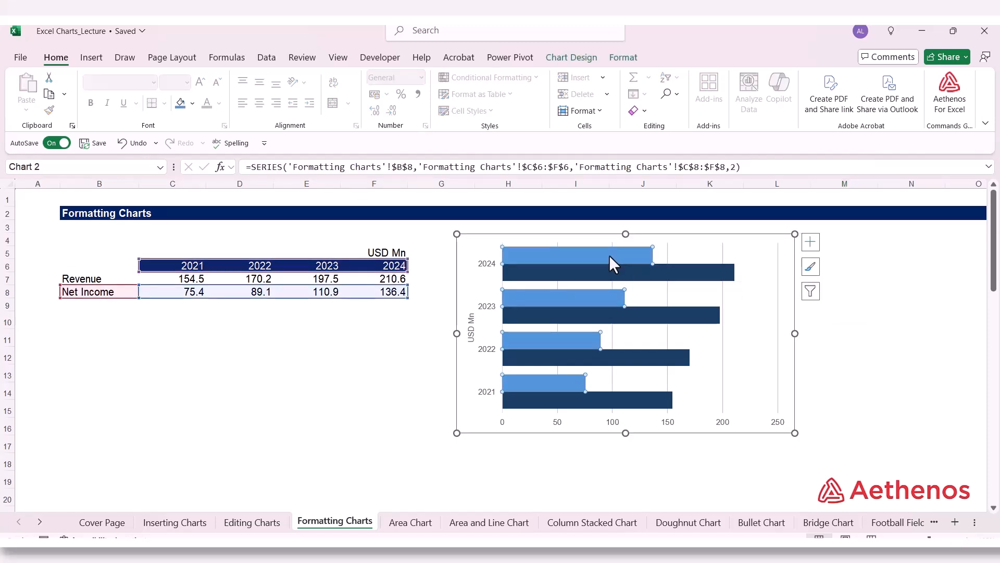
right_click(610, 255)
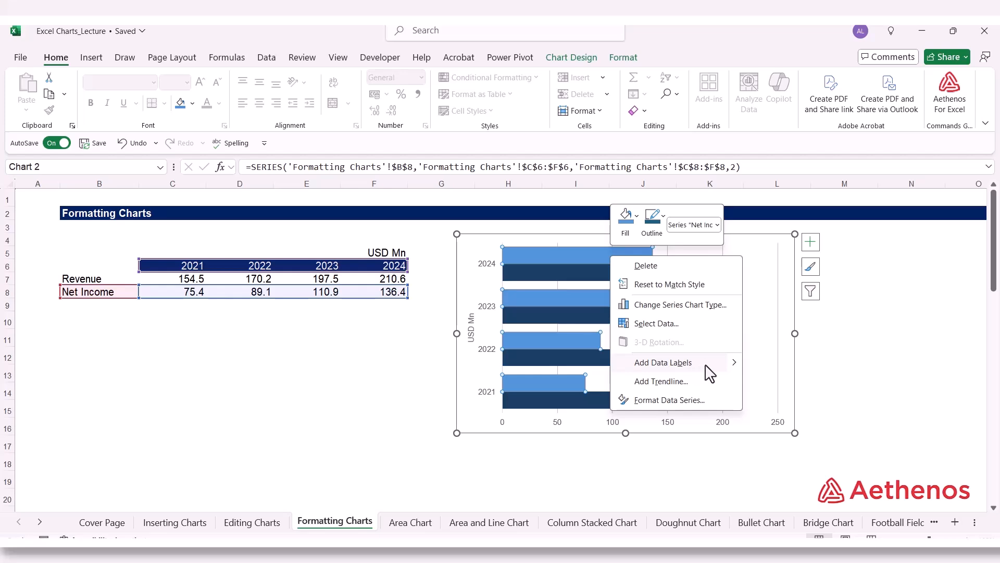
mouse_move(735, 369)
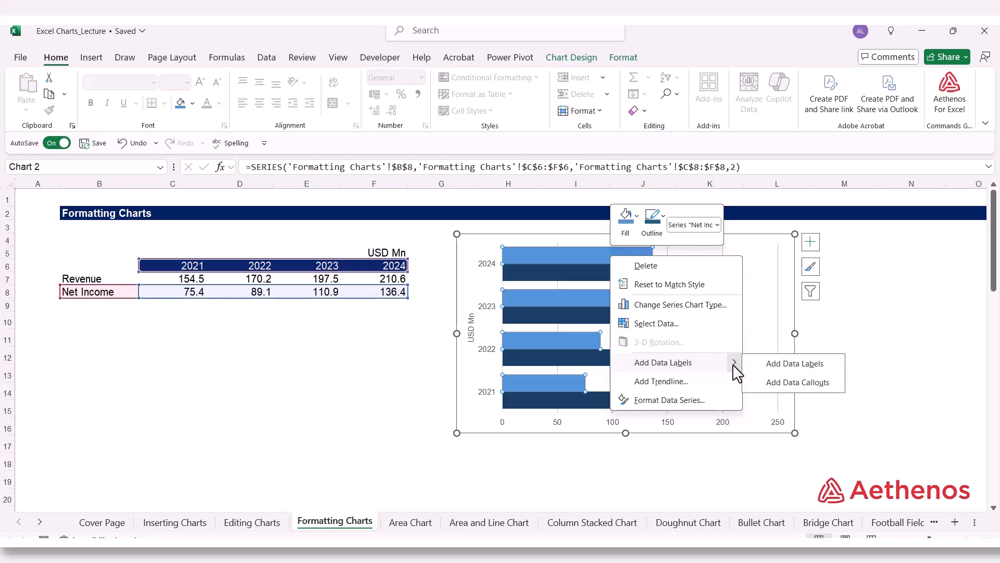
left_click(792, 365)
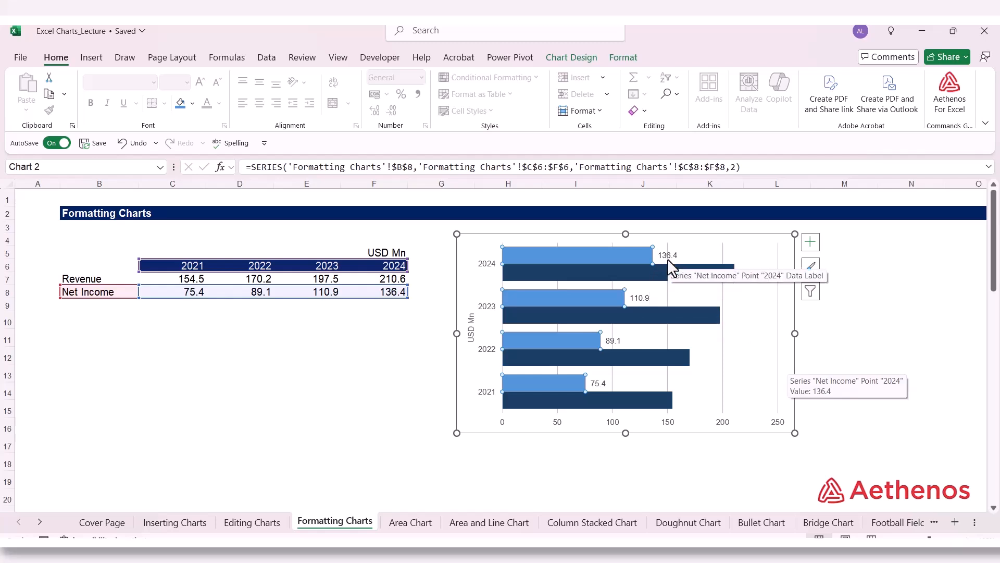
Step: Set the label position of the Net Income data labels to Inside End
left_click(638, 300)
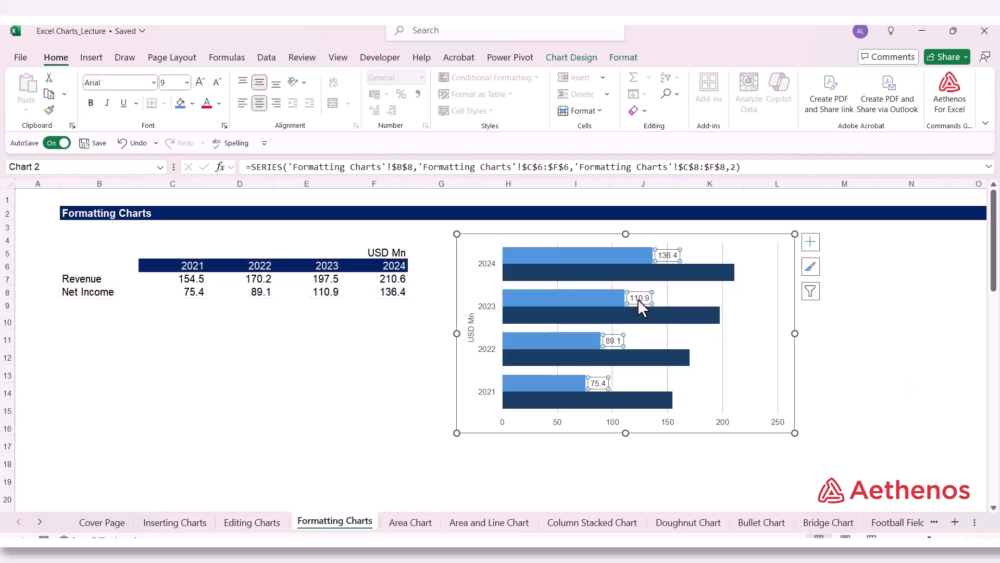
right_click(639, 300)
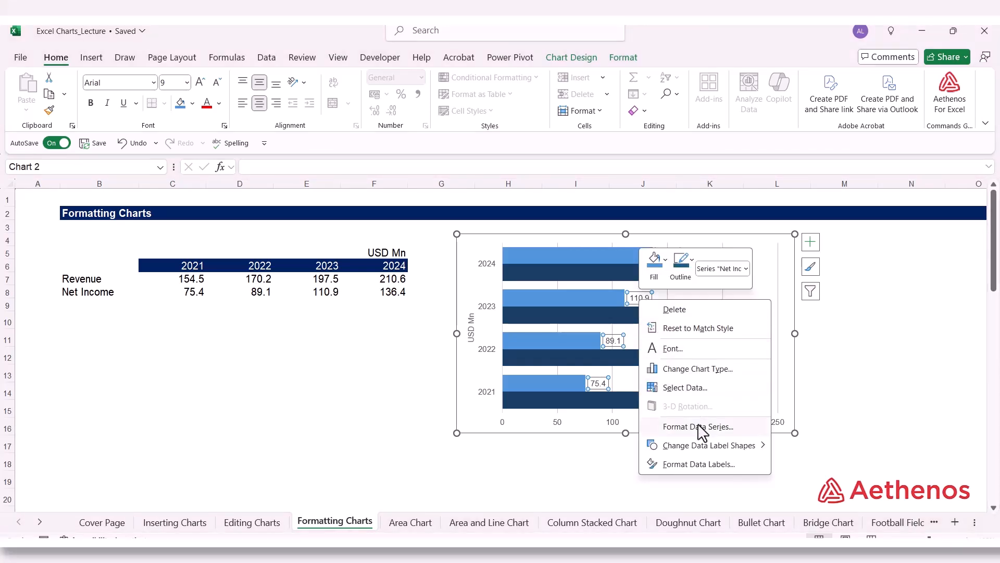
left_click(698, 463)
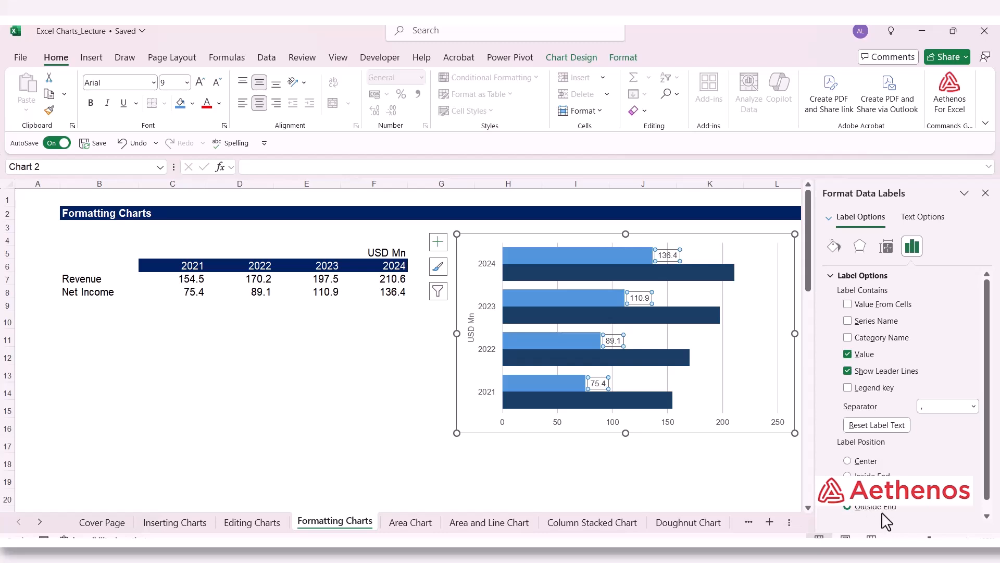
left_click(847, 491)
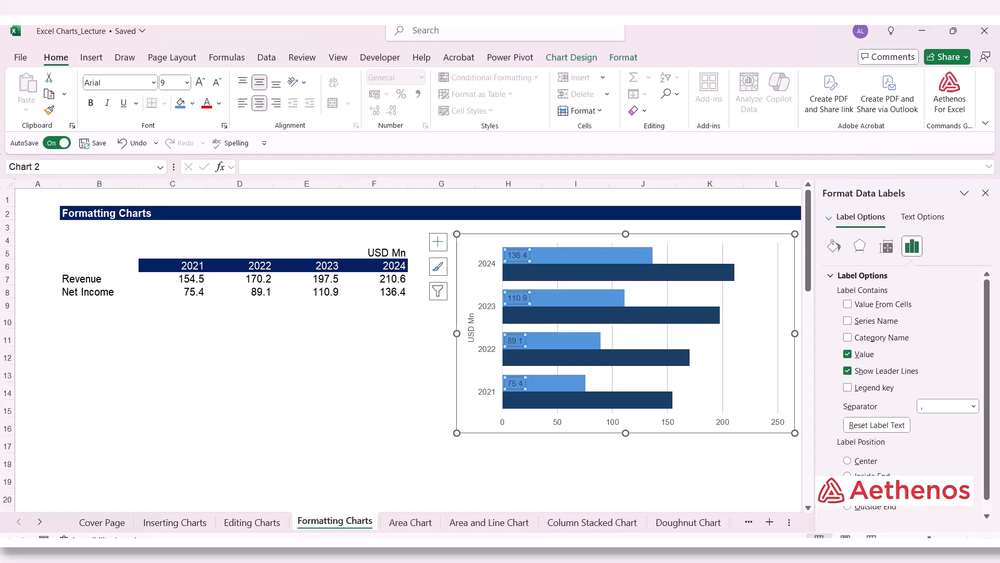
left_click(848, 475)
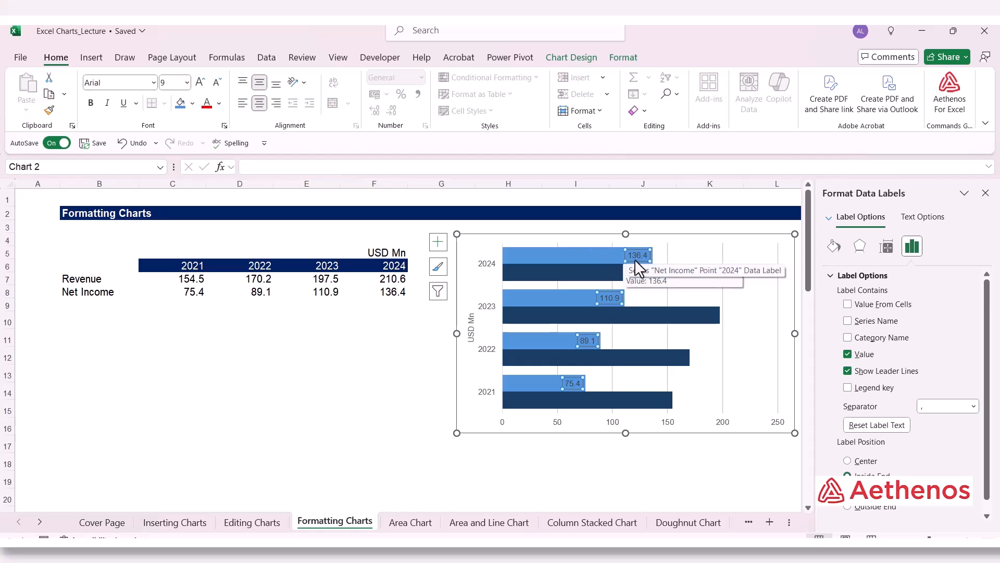
Step: Add data labels to the Revenue series bars
left_click(690, 316)
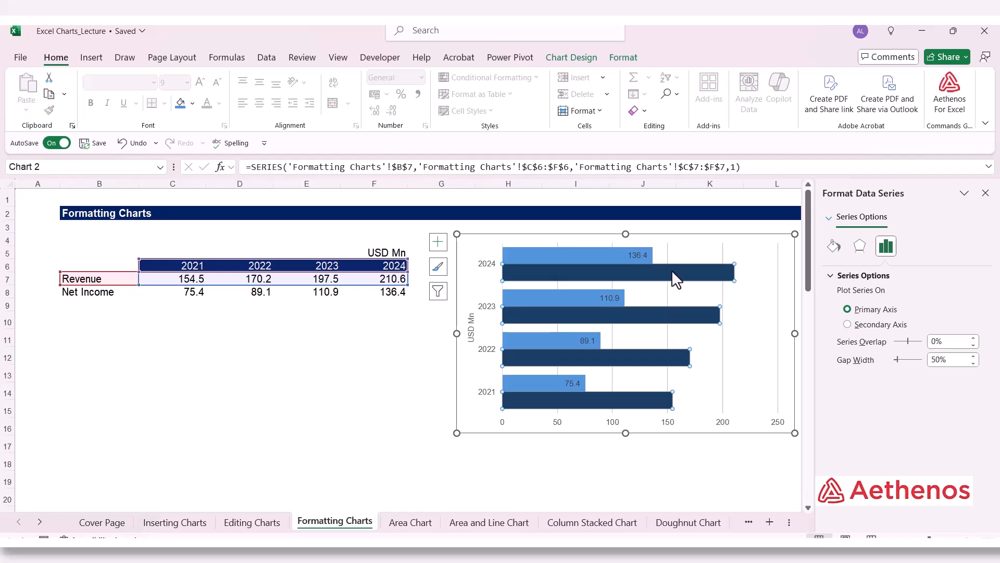
mouse_move(668, 313)
right_click(667, 314)
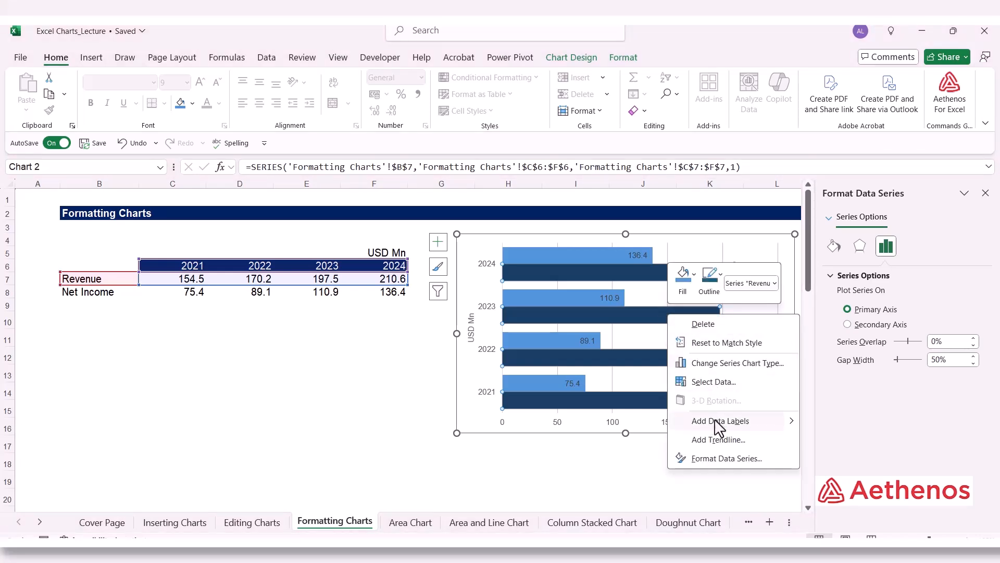
left_click(743, 428)
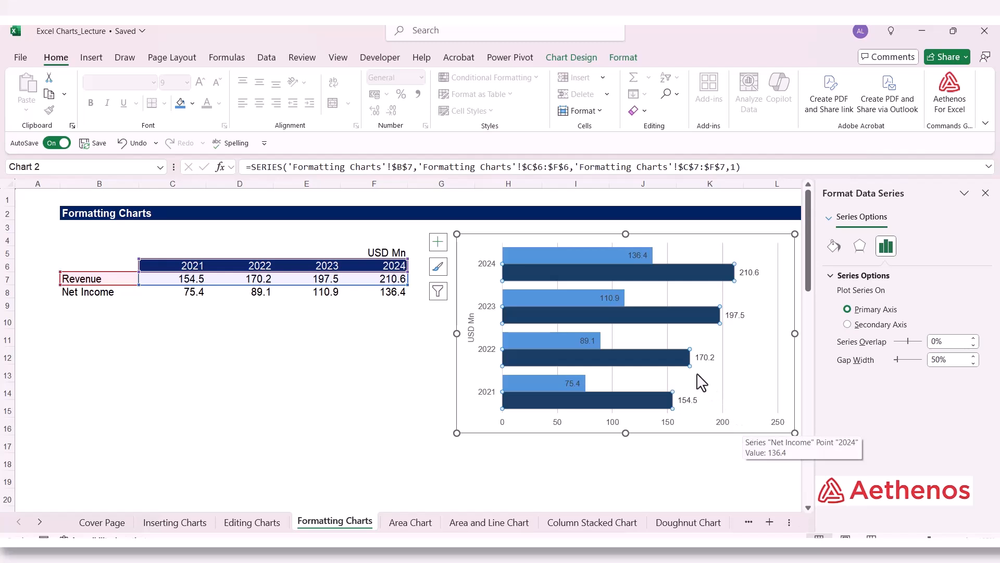
Step: Position the Revenue data labels at Inside End, close the label formatting settings and deselect the chart
left_click(704, 358)
right_click(705, 358)
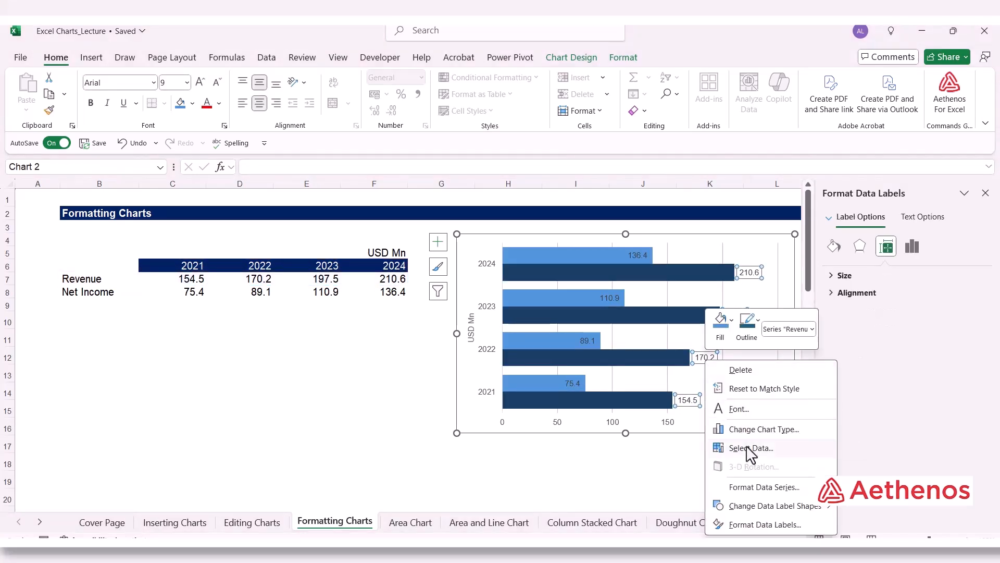
left_click(753, 525)
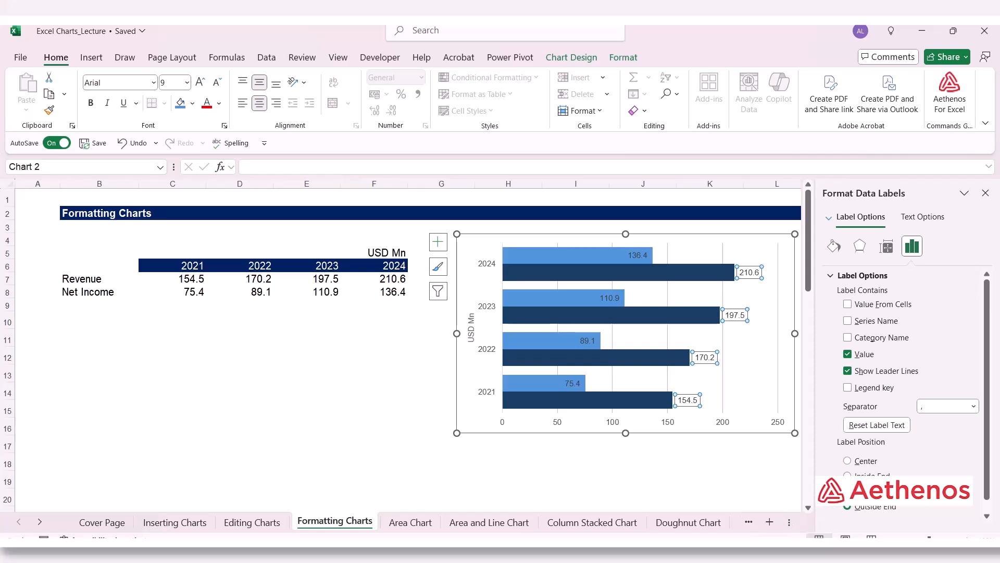
left_click(848, 476)
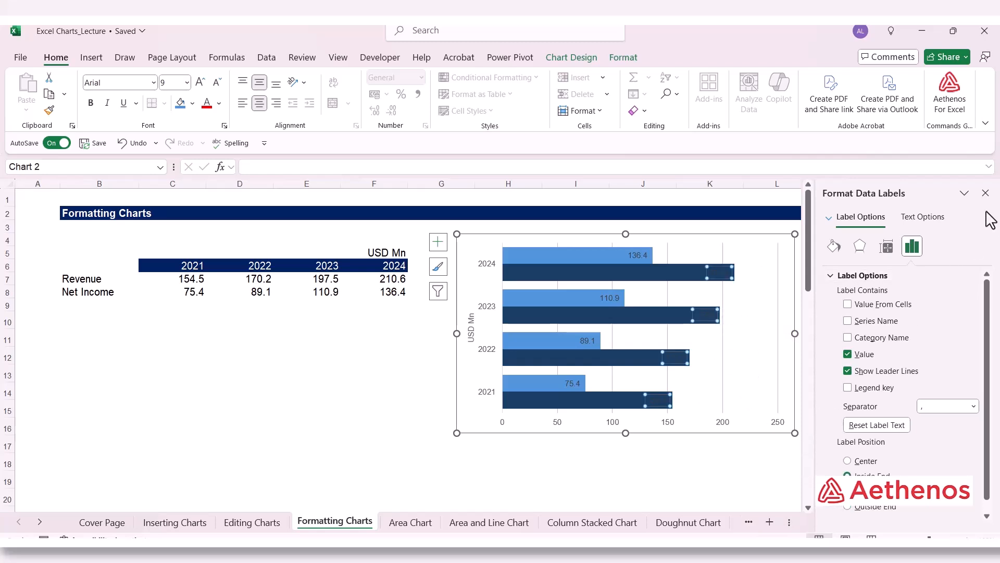
left_click(986, 193)
left_click(307, 447)
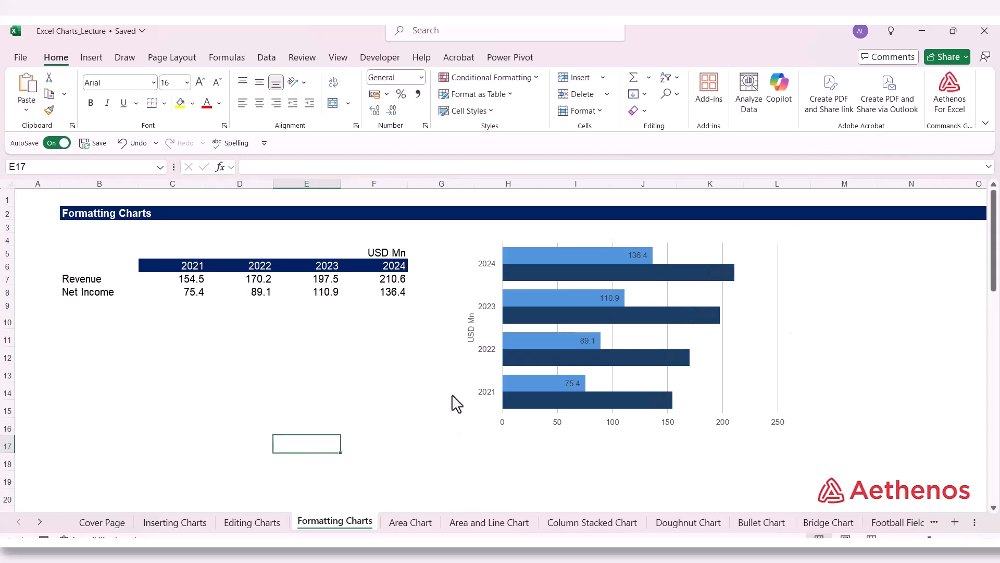
Step: Format the Net Income data labels with a white, bold font
left_click(635, 255)
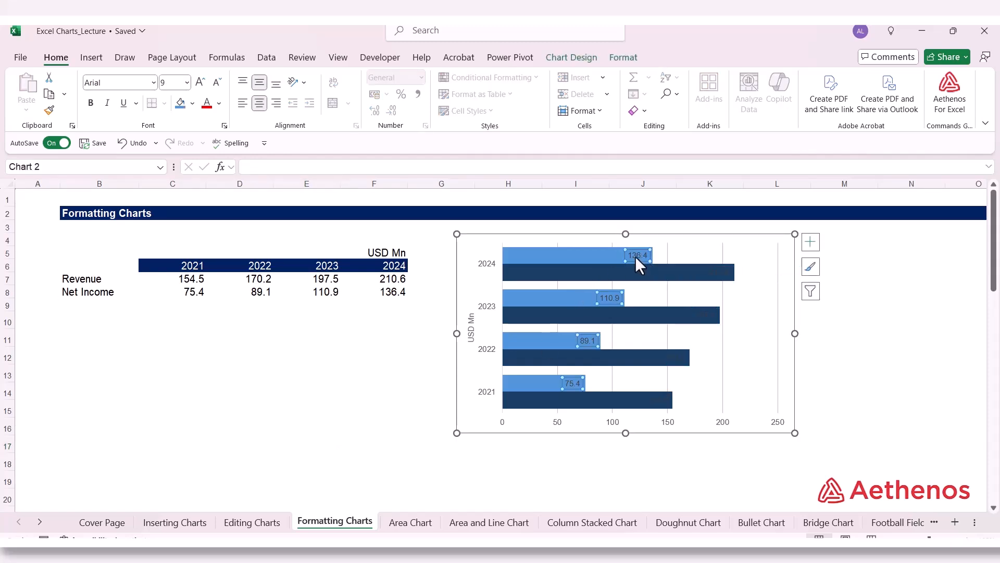
left_click(219, 103)
left_click(209, 160)
left_click(90, 102)
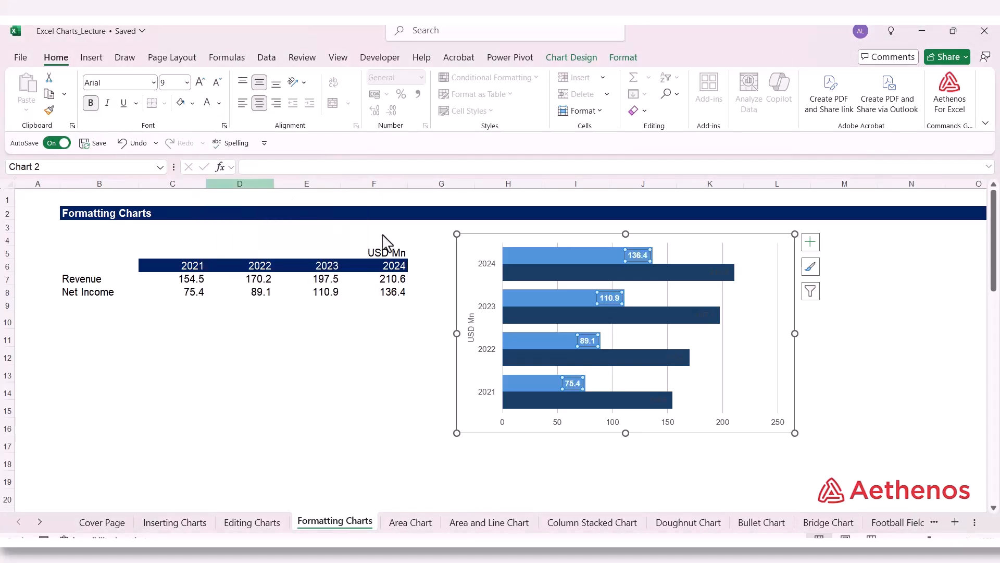
Step: Format the Revenue data labels with a white, bold font and deselect the chart
left_click(715, 273)
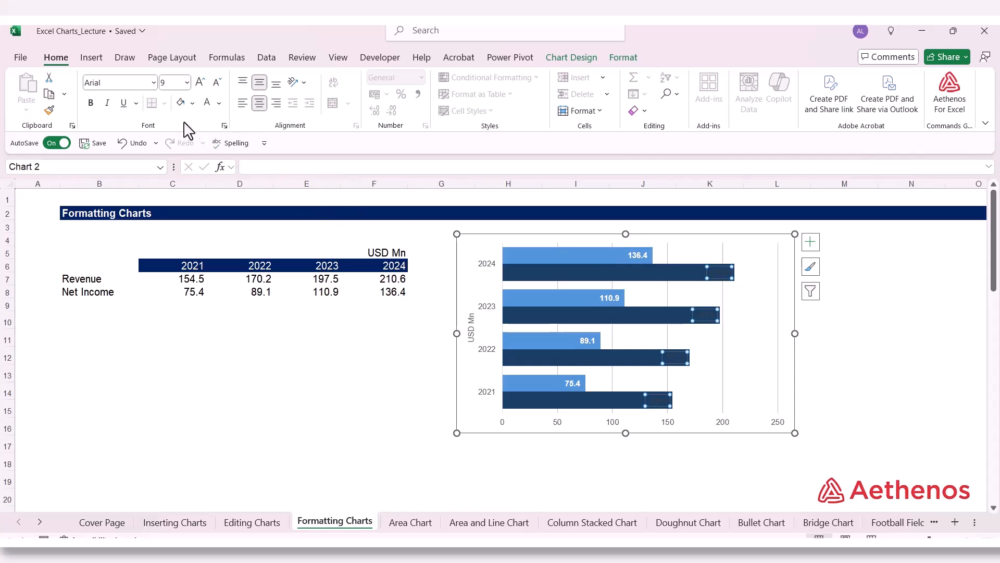
left_click(219, 103)
left_click(213, 158)
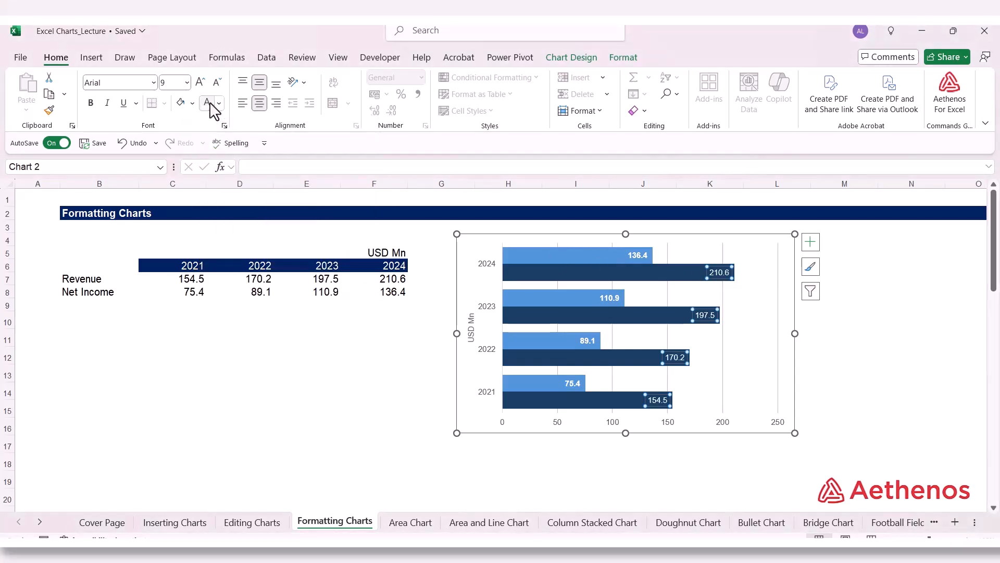
left_click(91, 103)
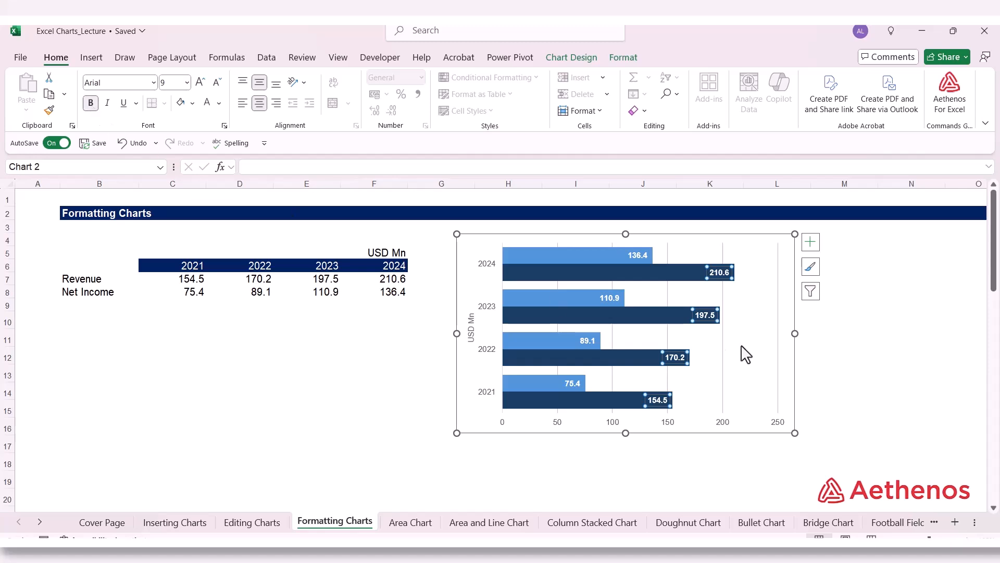
left_click(928, 360)
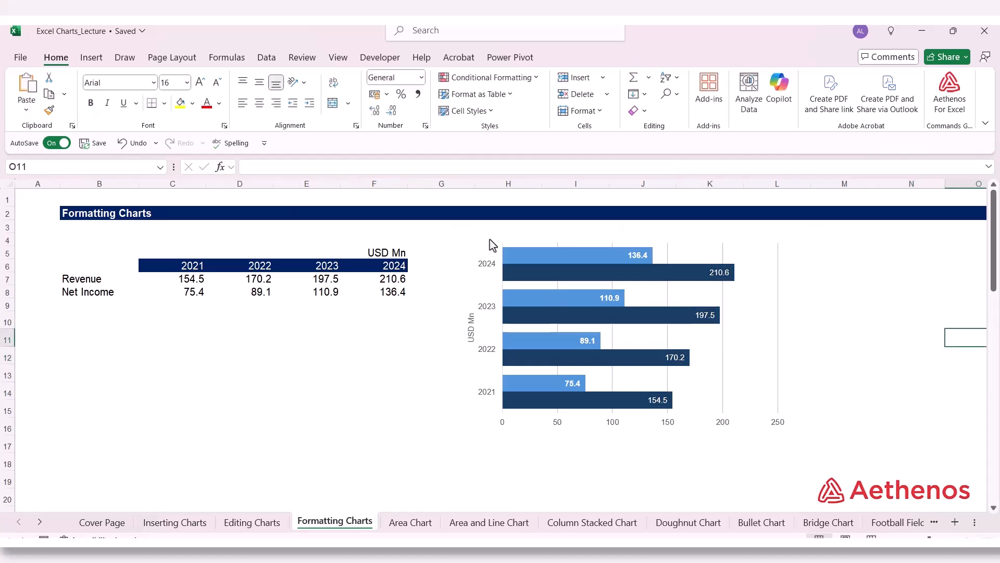
Step: Set the bounds of the chart's horizontal value axis to a minimum of 0 and a maximum of 225
left_click(617, 424)
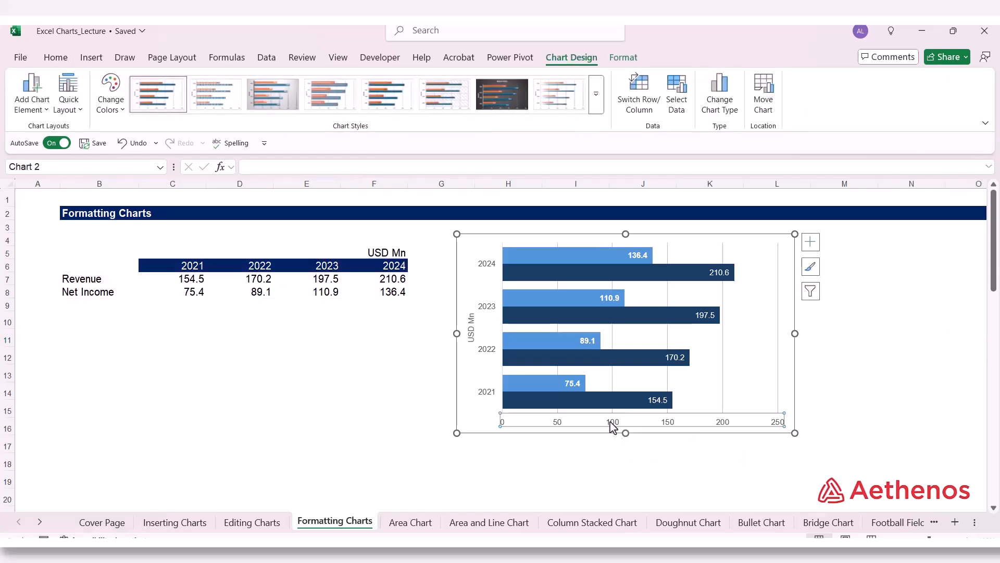
right_click(612, 427)
left_click(648, 411)
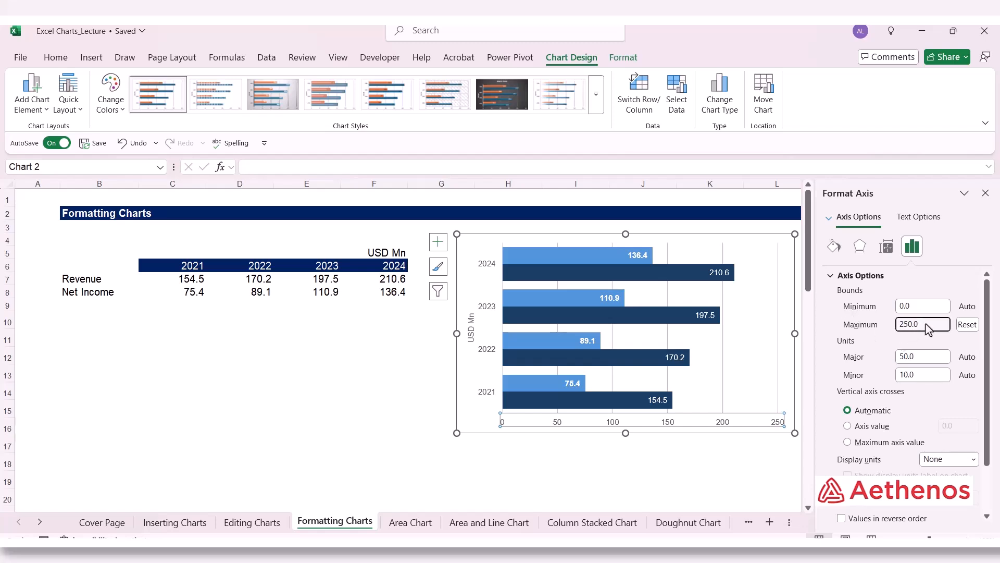
left_click_drag(926, 323, 894, 332)
left_click(938, 307)
type("-25")
key("Return")
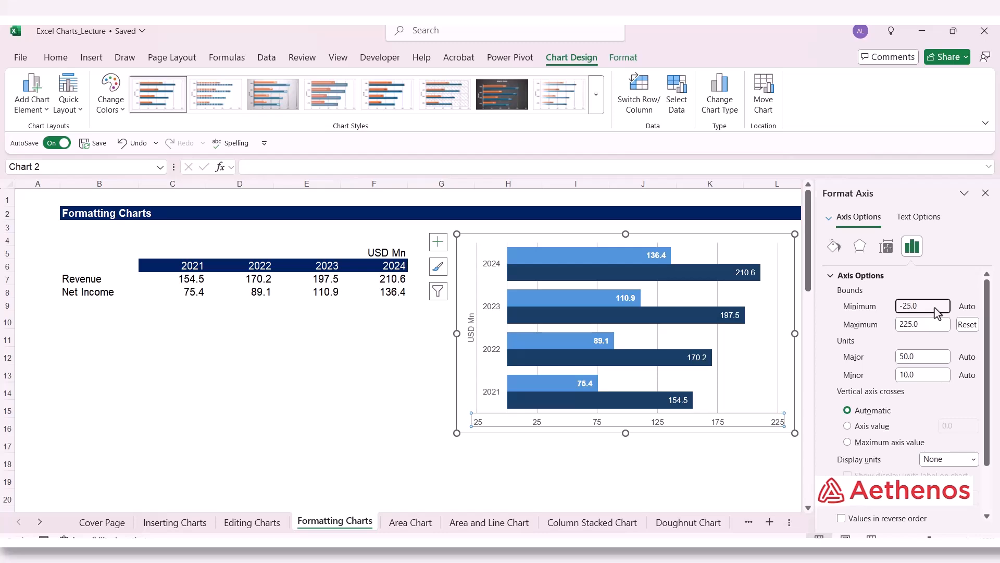
left_click_drag(937, 311, 863, 313)
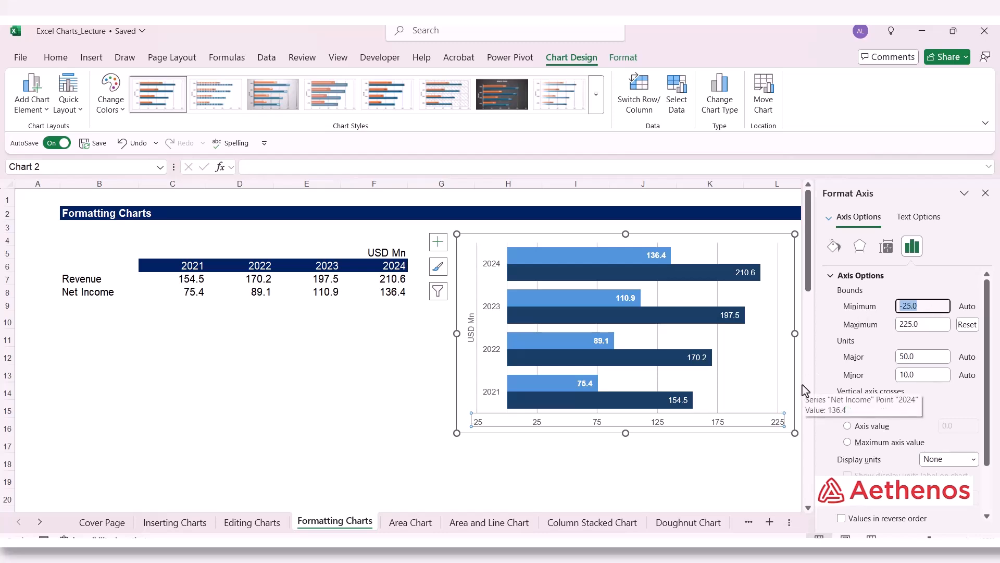
type("0")
left_click(936, 328)
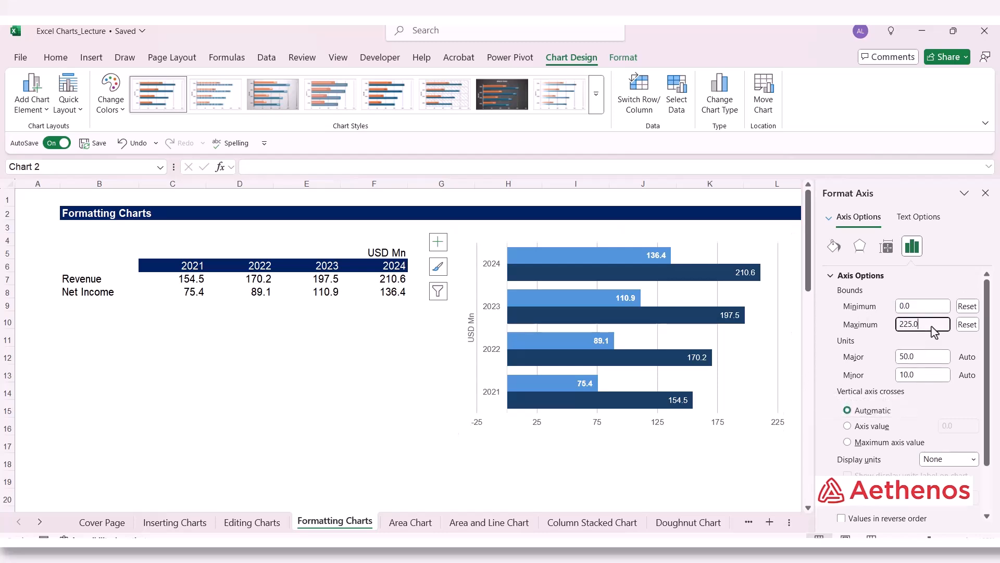
Step: Set the major unit of the value axis to 25, close the axis formatting settings and deselect the chart
left_click(927, 362)
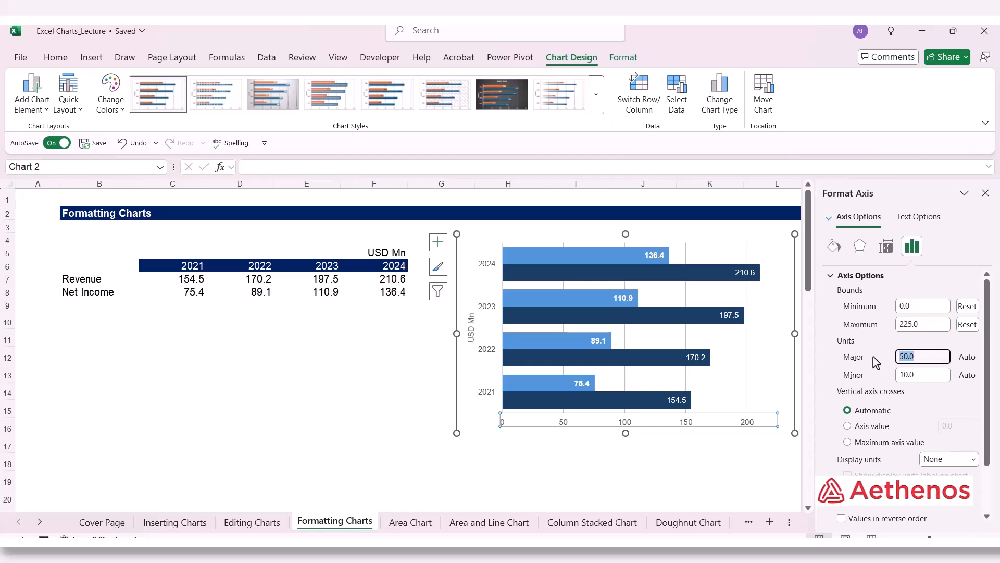
type("25")
left_click(926, 376)
type("5.0")
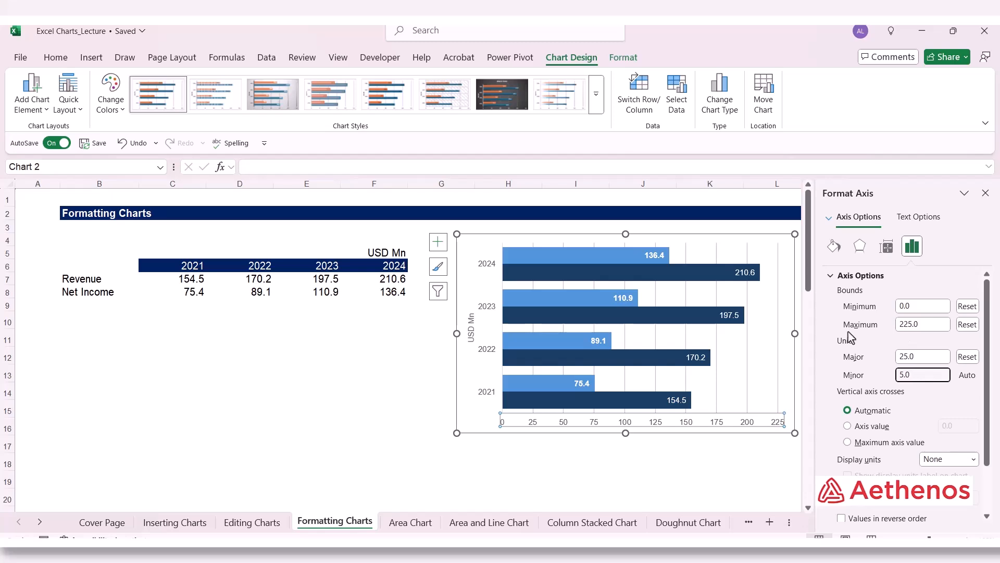
left_click(986, 193)
left_click(869, 311)
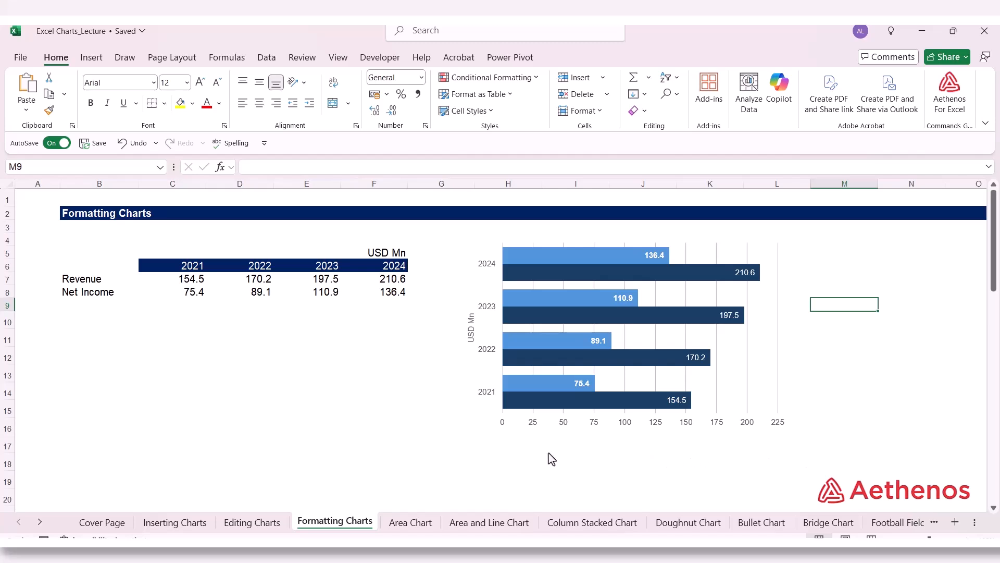
Step: Make the USD Mn axis title bold
left_click(469, 329)
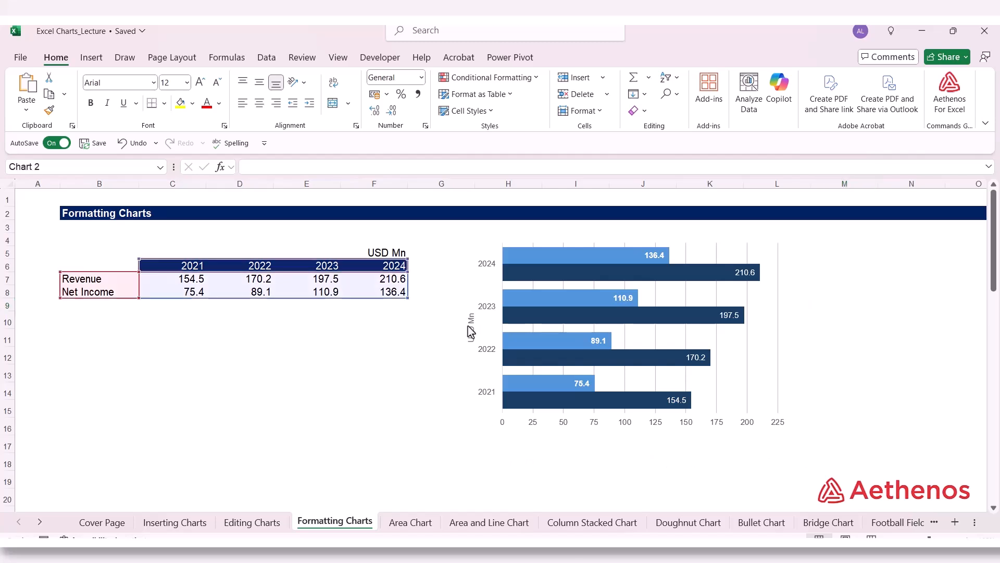
left_click_drag(475, 348, 457, 319)
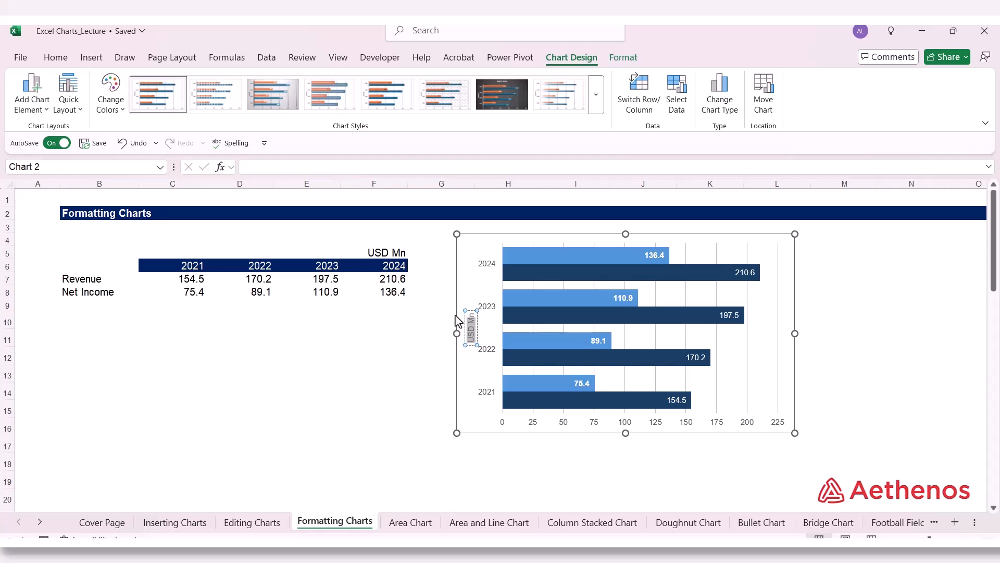
left_click(54, 57)
left_click(95, 108)
left_click(373, 424)
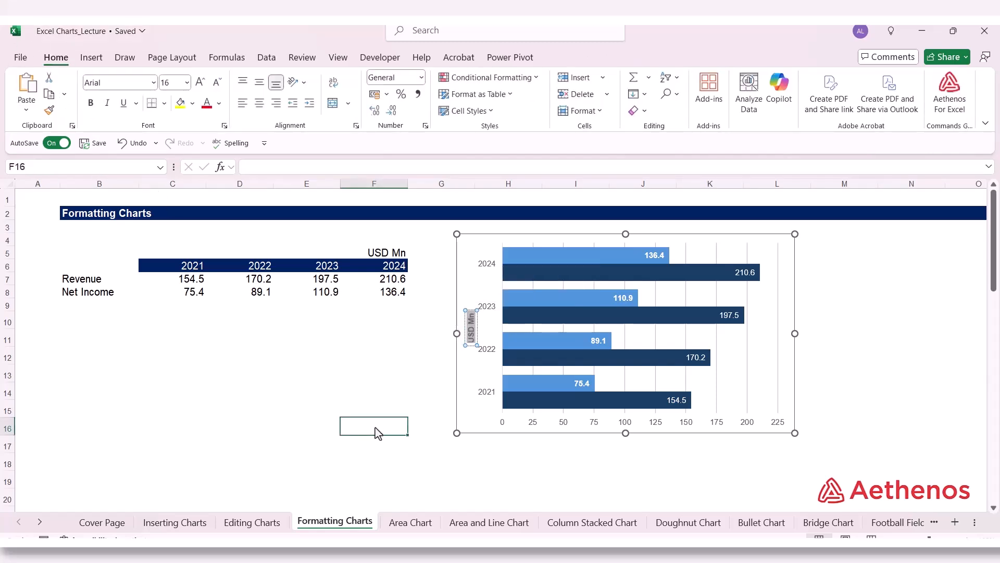
Step: Apply bold to the Revenue data labels and deselect the chart
left_click(738, 276)
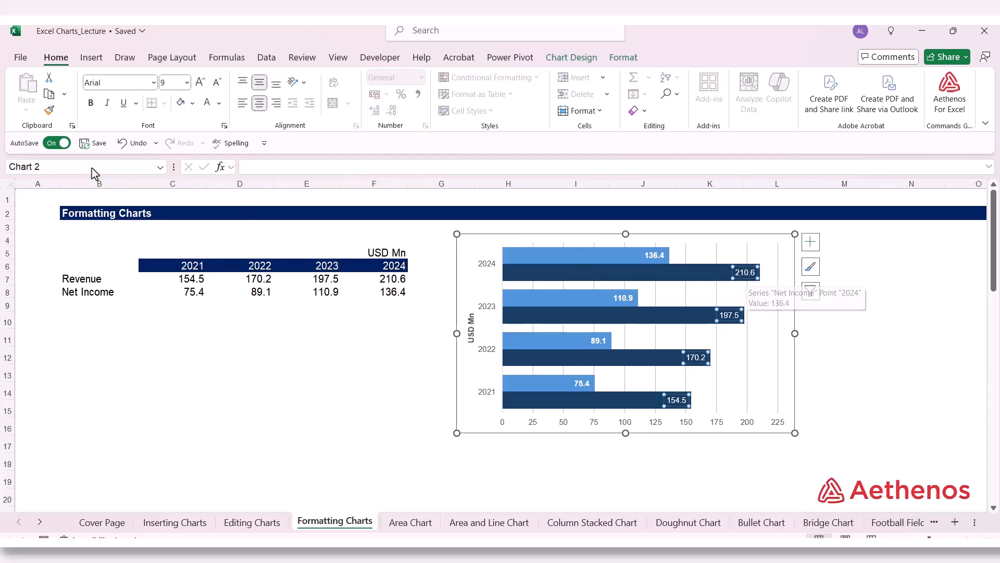
left_click(89, 107)
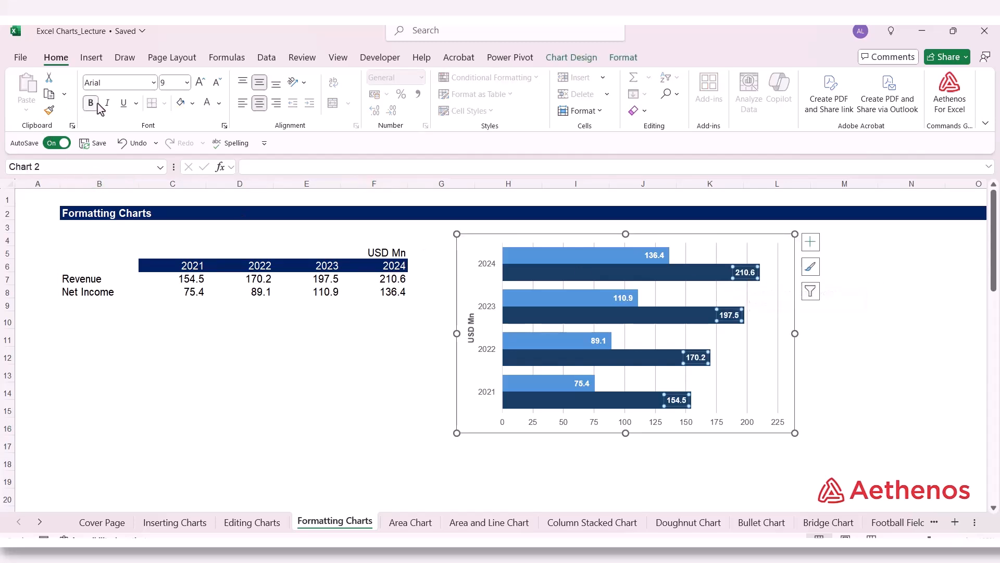
left_click(881, 344)
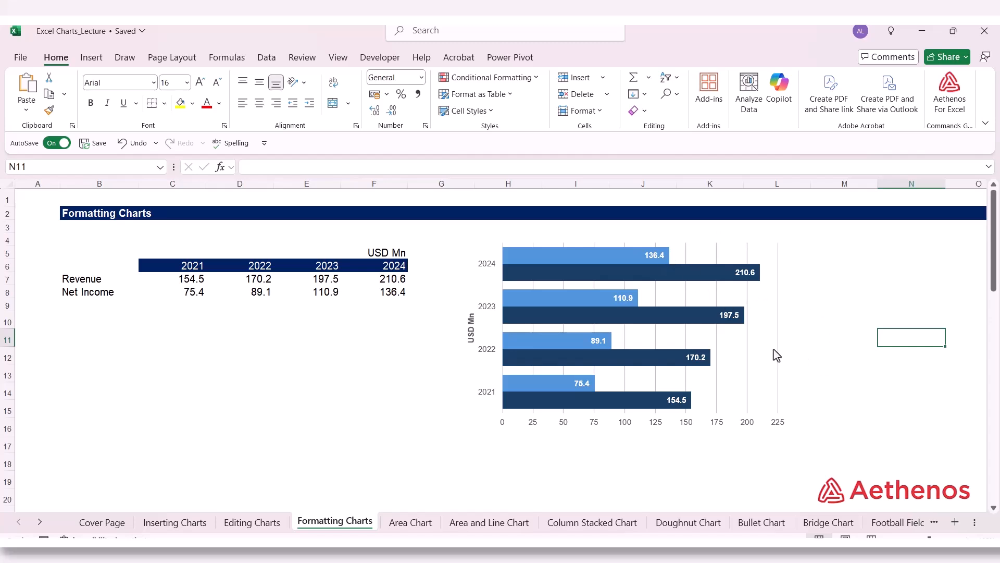
left_click(828, 318)
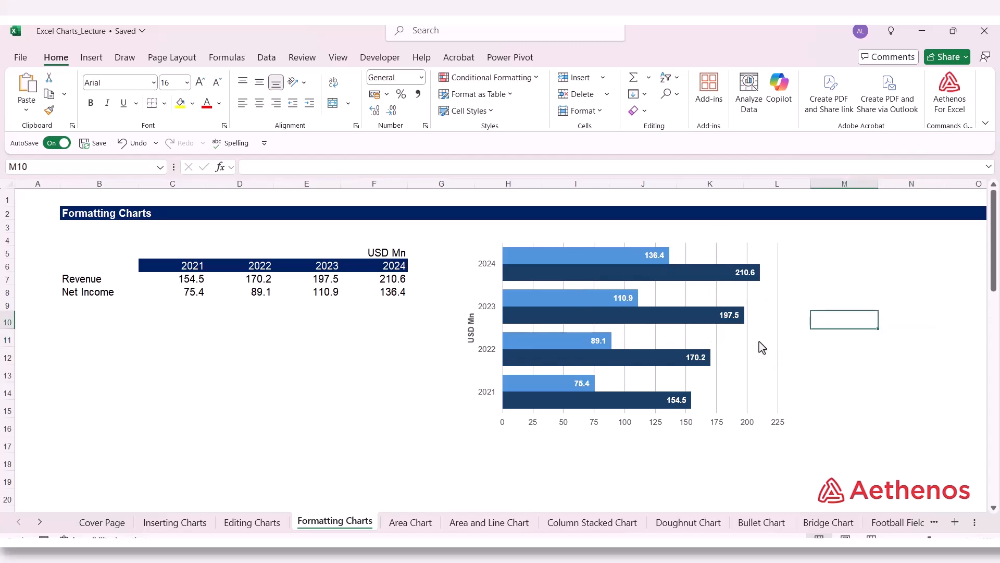
left_click(867, 376)
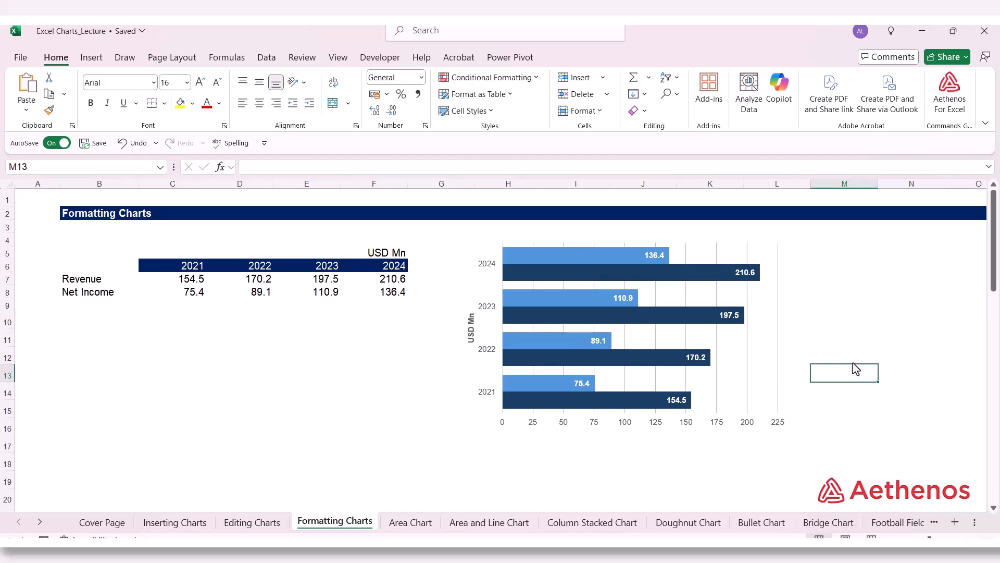
left_click(834, 328)
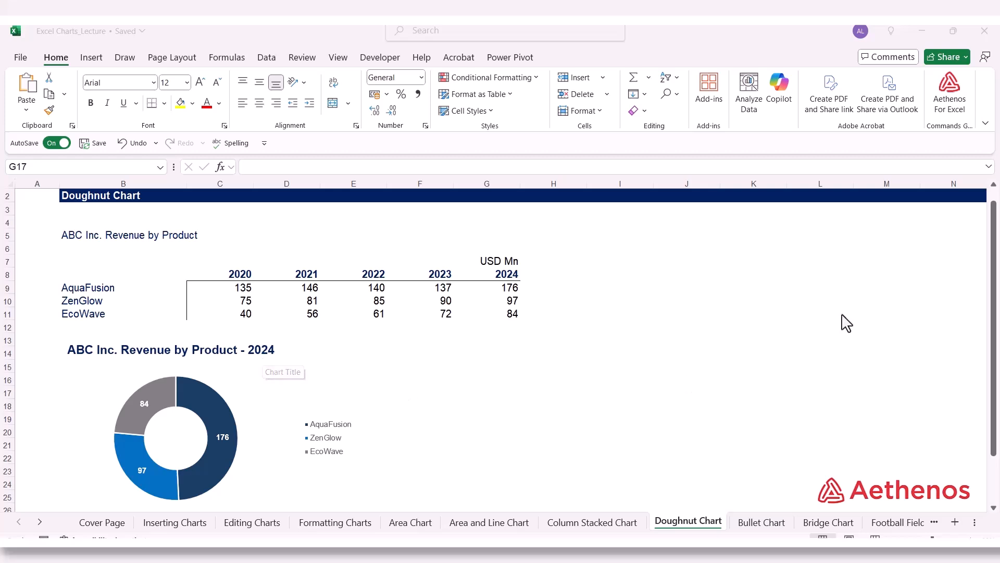
Step: Insert a doughnut chart from the 2024 revenue values in G9:G11 on the Doughnut Chart sheet and place it beside the table
left_click_drag(516, 290, 514, 322)
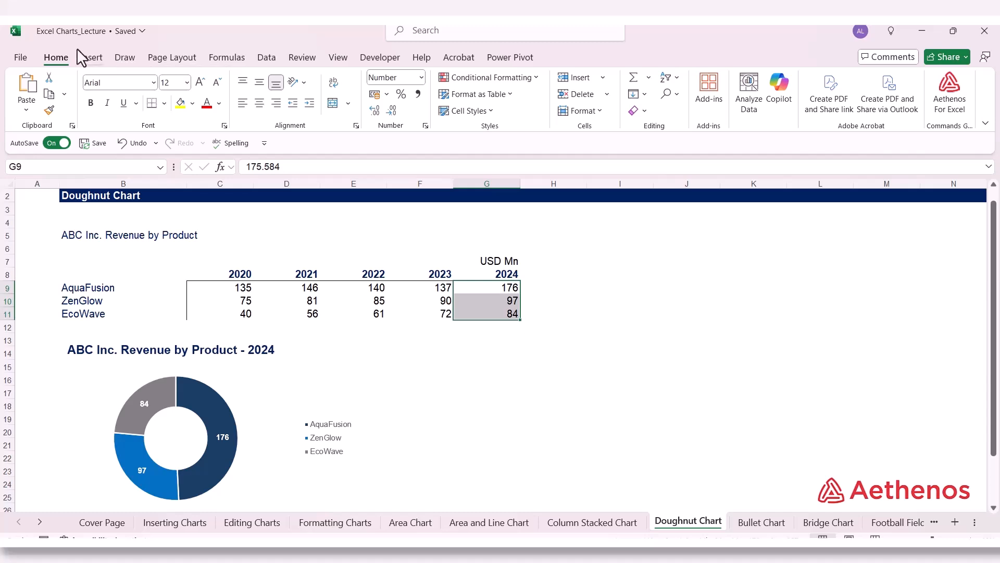
left_click(93, 57)
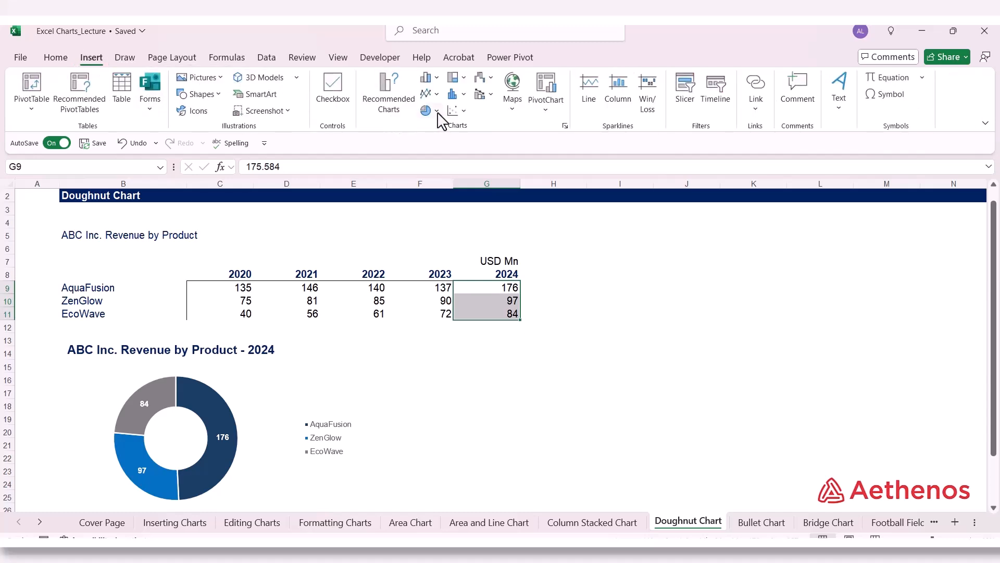
left_click(436, 111)
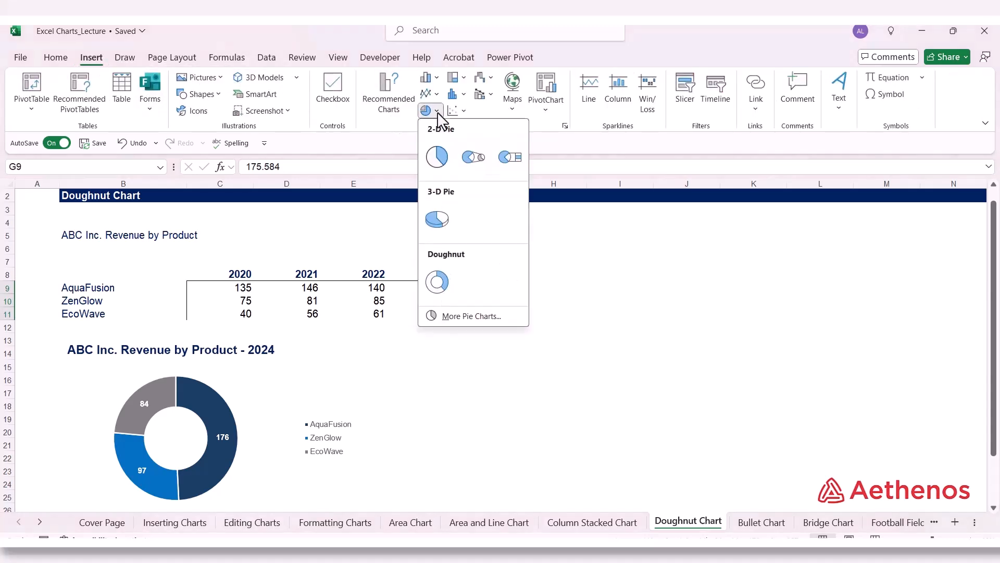
left_click(438, 282)
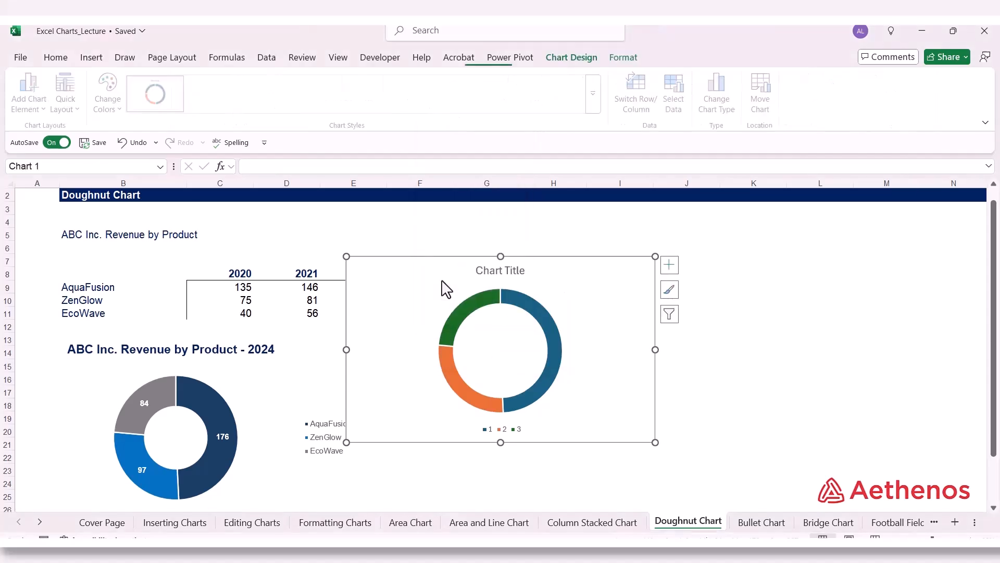
left_click_drag(627, 269, 749, 243)
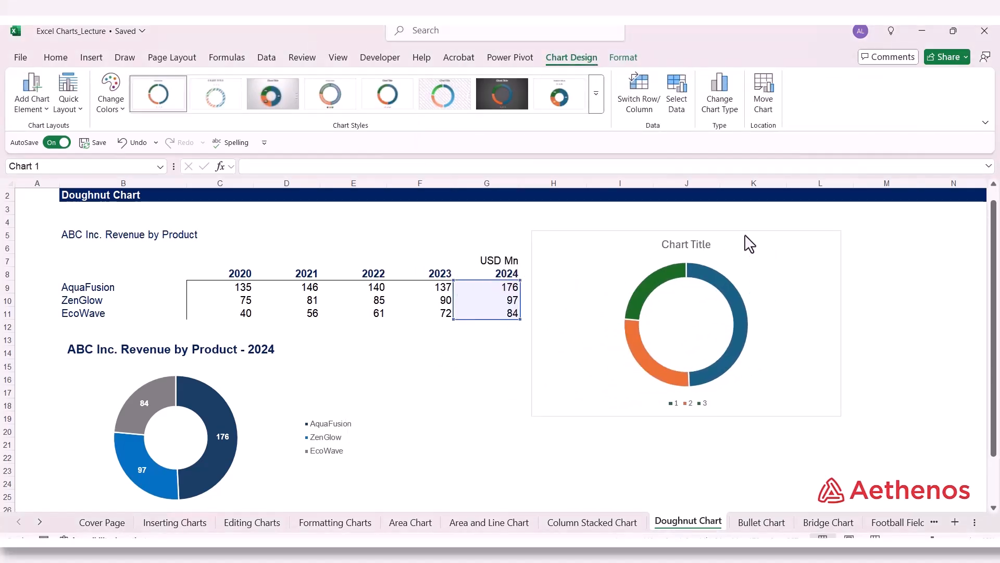
Step: Change the font of the new doughnut chart to Arial
left_click(55, 59)
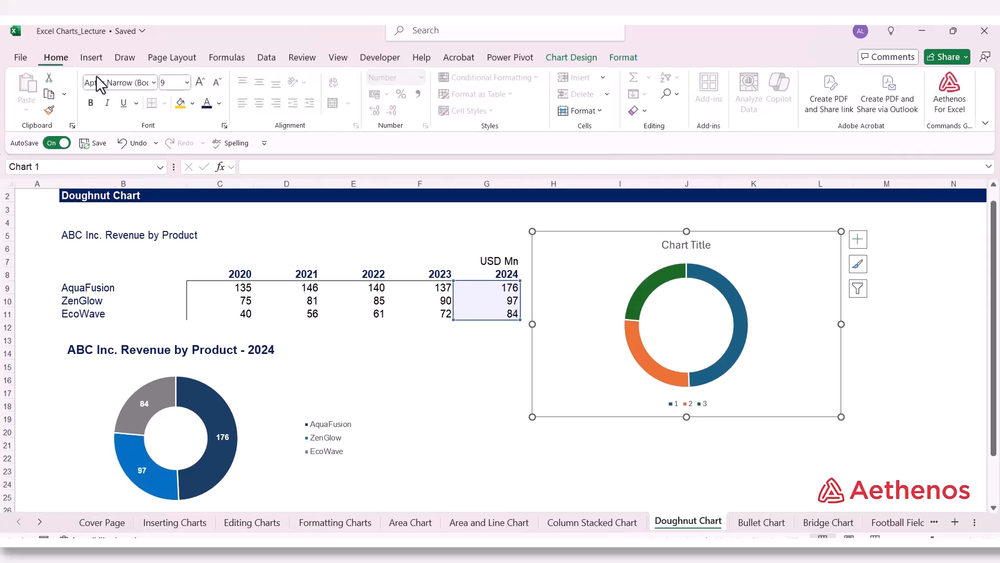
left_click(154, 83)
scroll(159, 313, "down", 8)
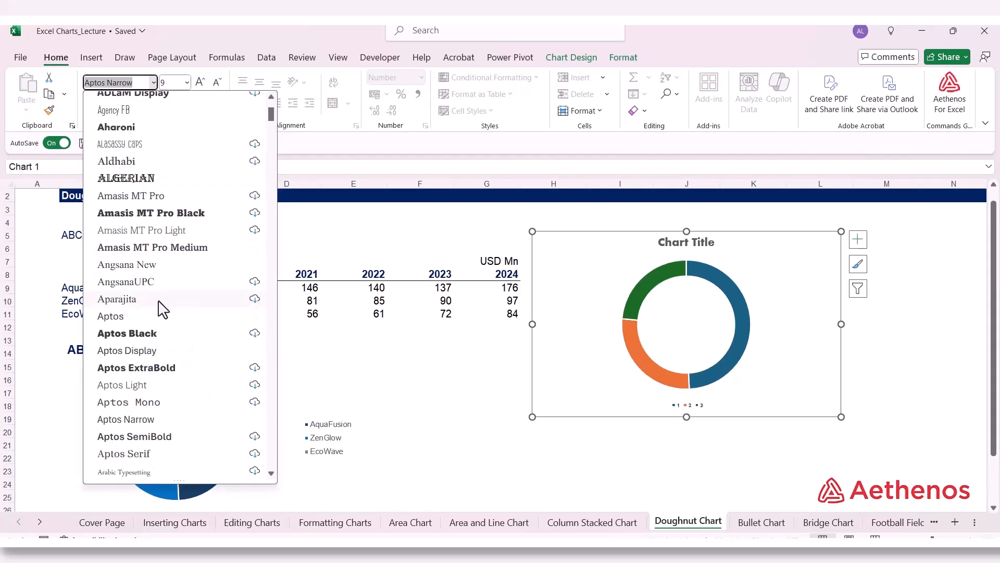
scroll(154, 333, "down", 2)
scroll(156, 302, "up", 2)
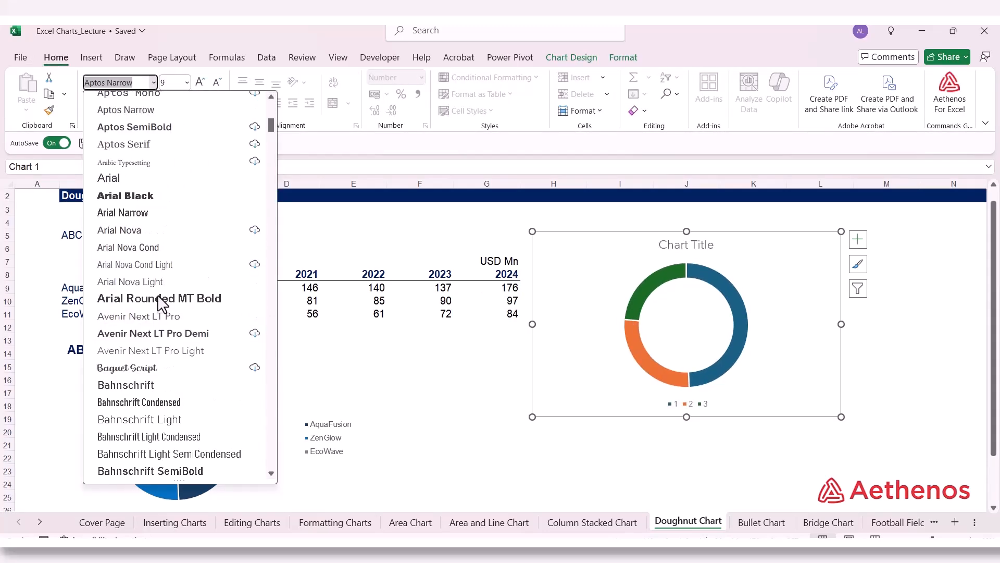
left_click(108, 230)
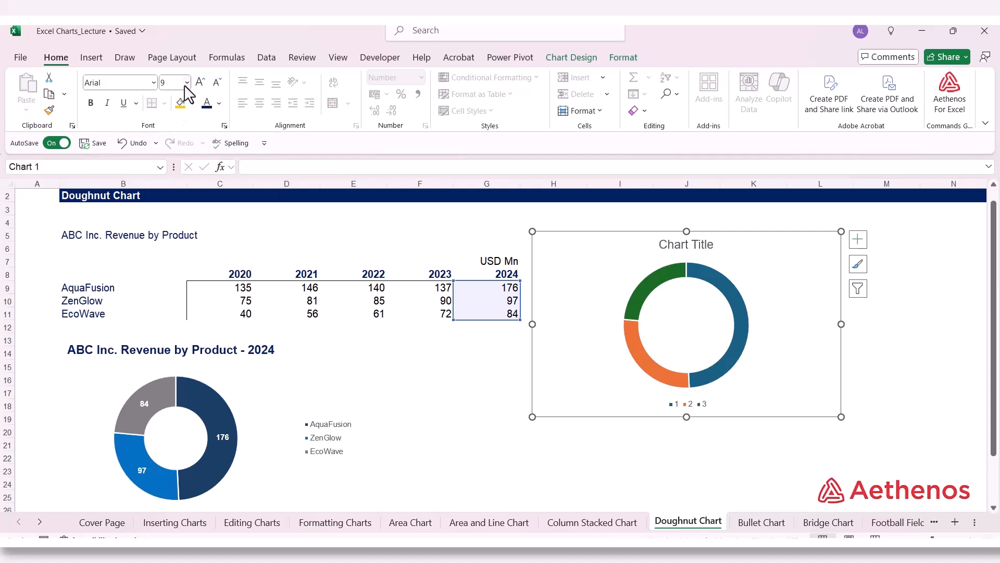
Step: Format the new doughnut chart's area with no fill and no border line, and close the formatting settings
right_click(585, 279)
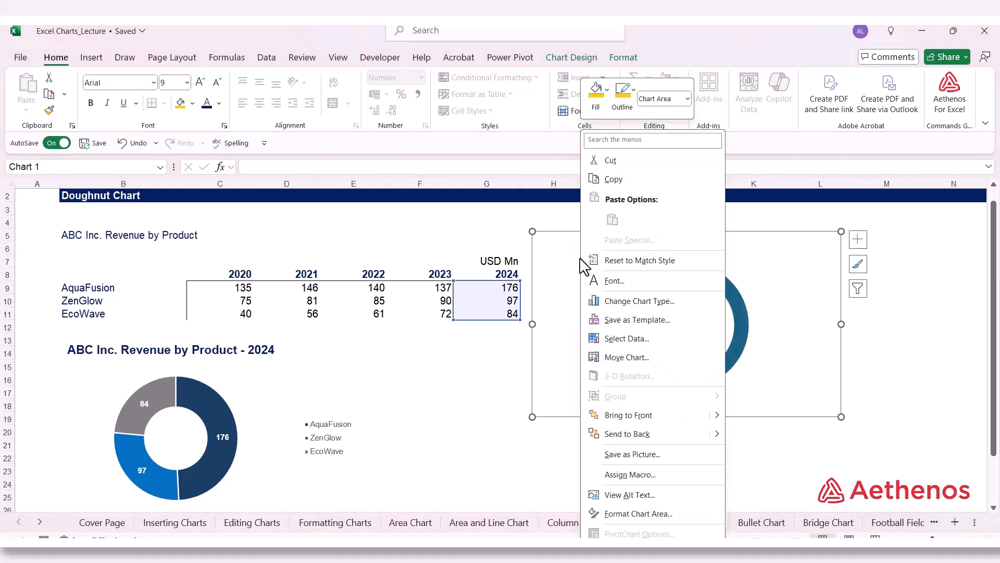
left_click(646, 513)
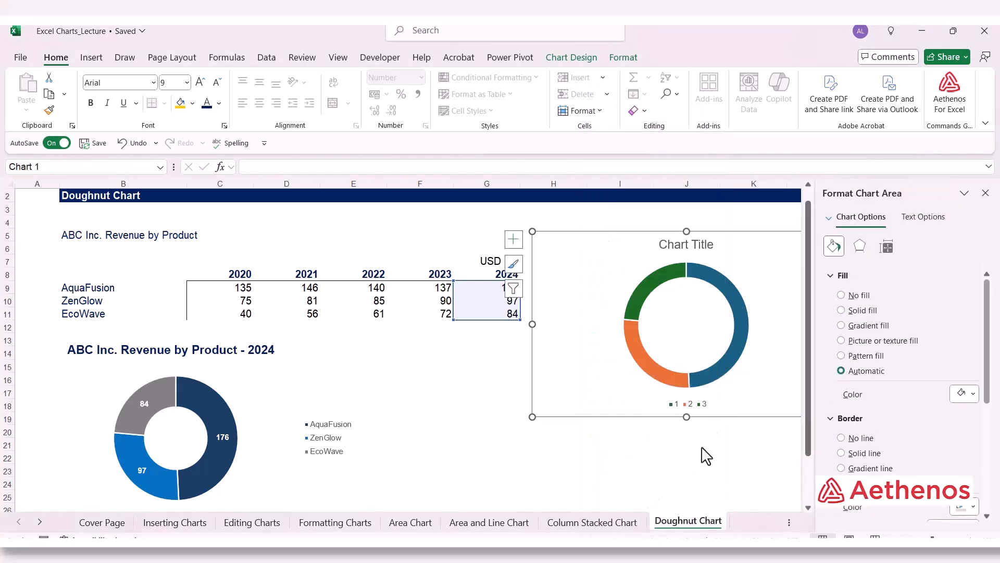
left_click(842, 294)
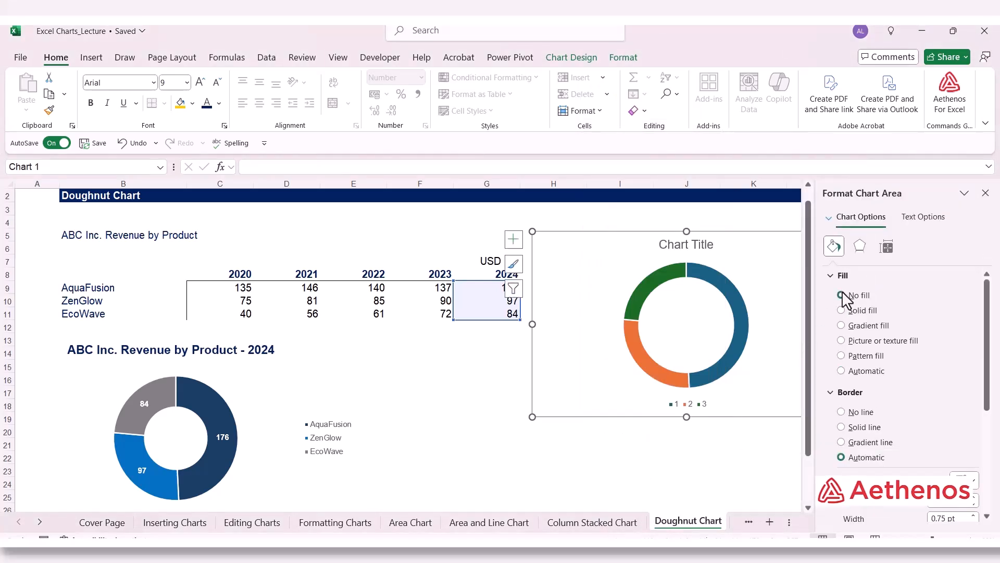
left_click(844, 411)
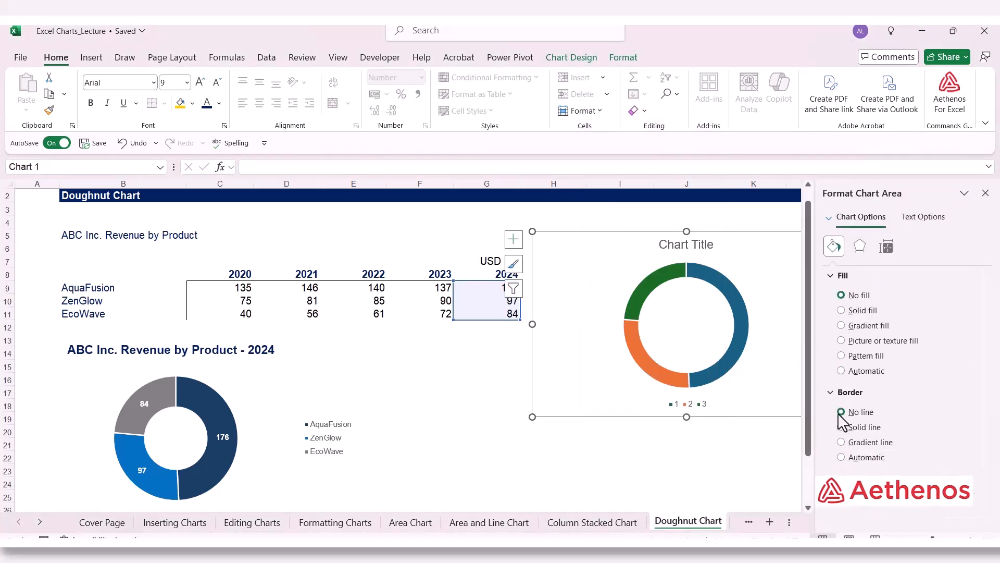
left_click(985, 193)
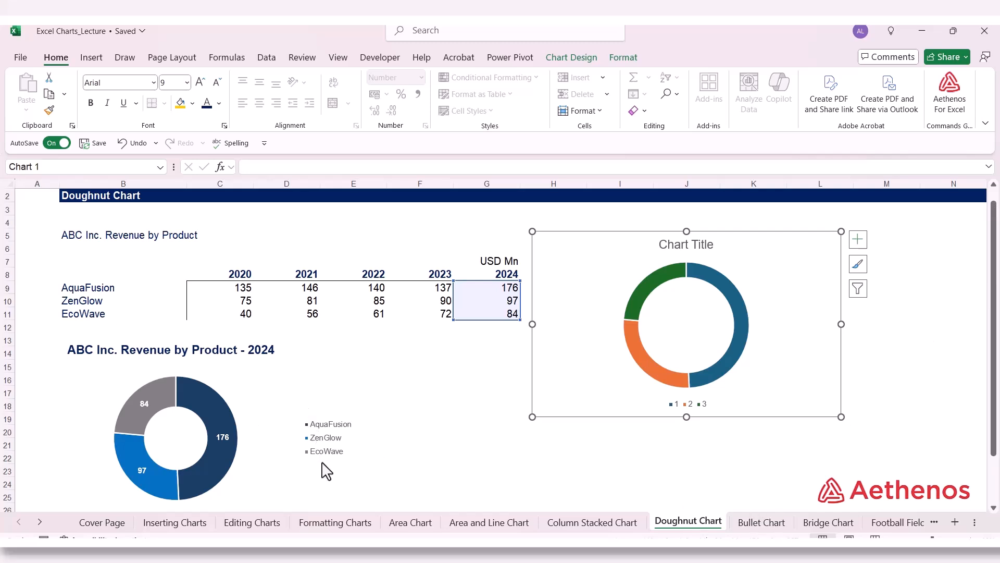
Step: Set the new doughnut chart's category labels to the product names in B9:B11 through the data source settings
right_click(583, 310)
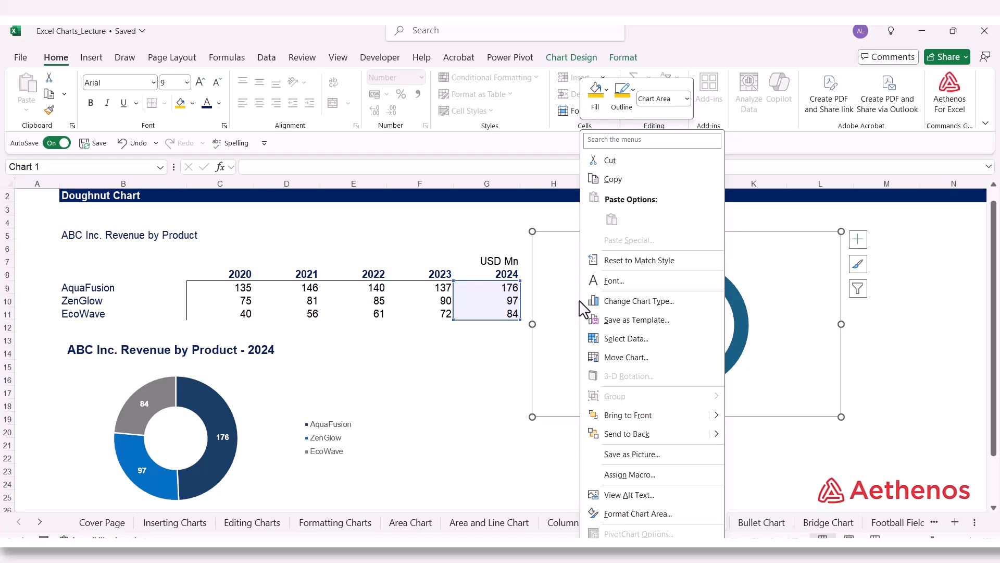
left_click(634, 342)
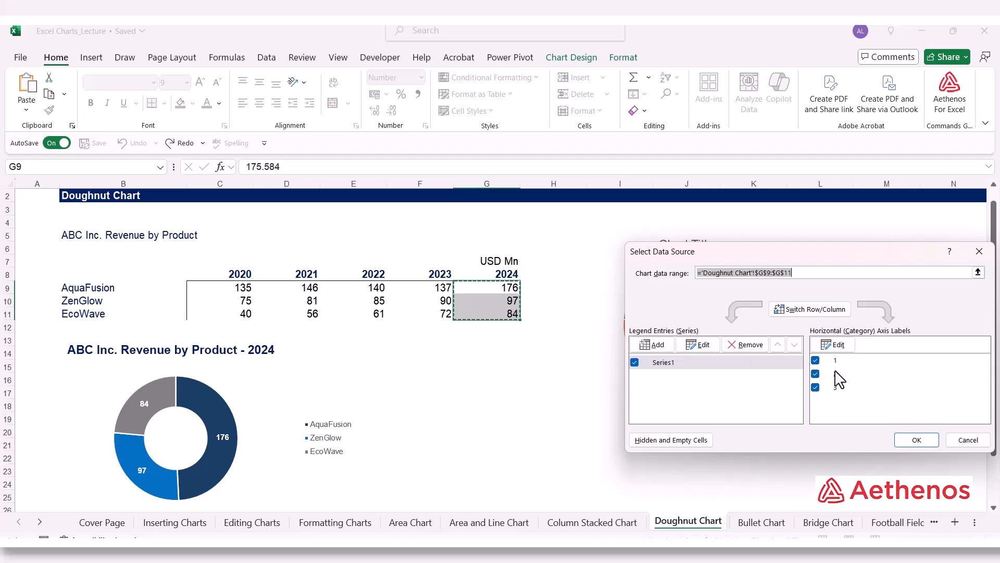
left_click_drag(828, 253, 811, 225)
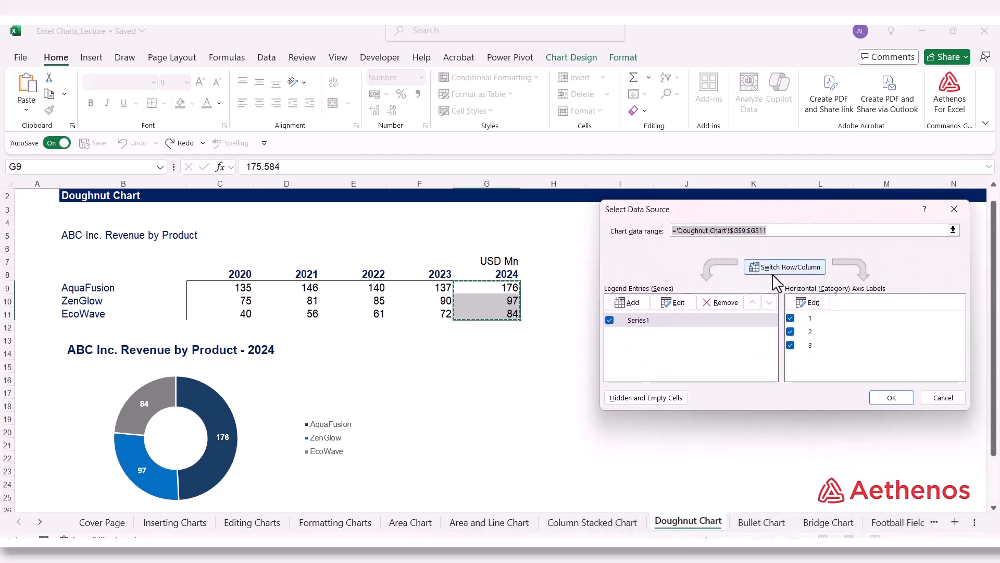
left_click(805, 303)
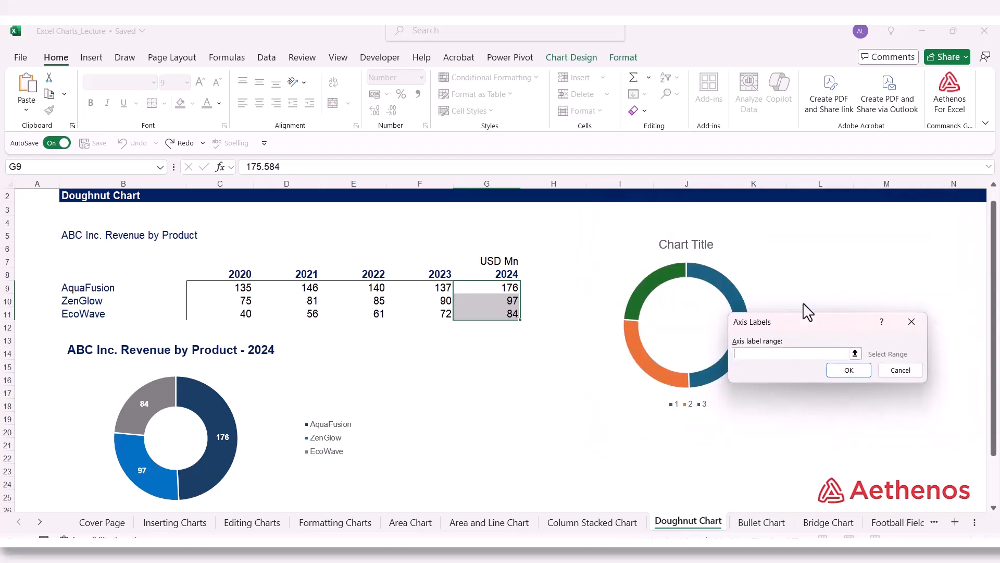
left_click(855, 353)
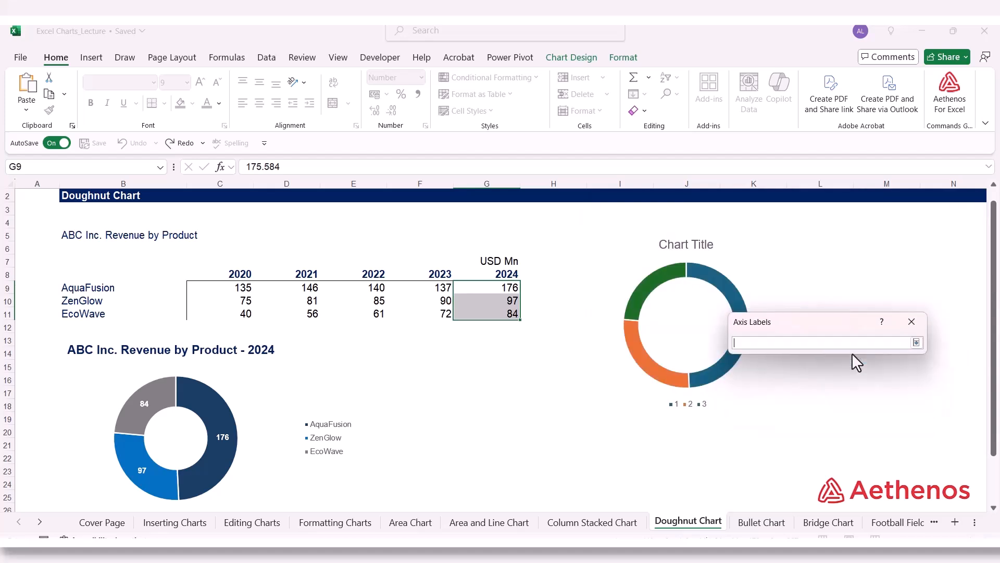
left_click_drag(79, 288, 77, 312)
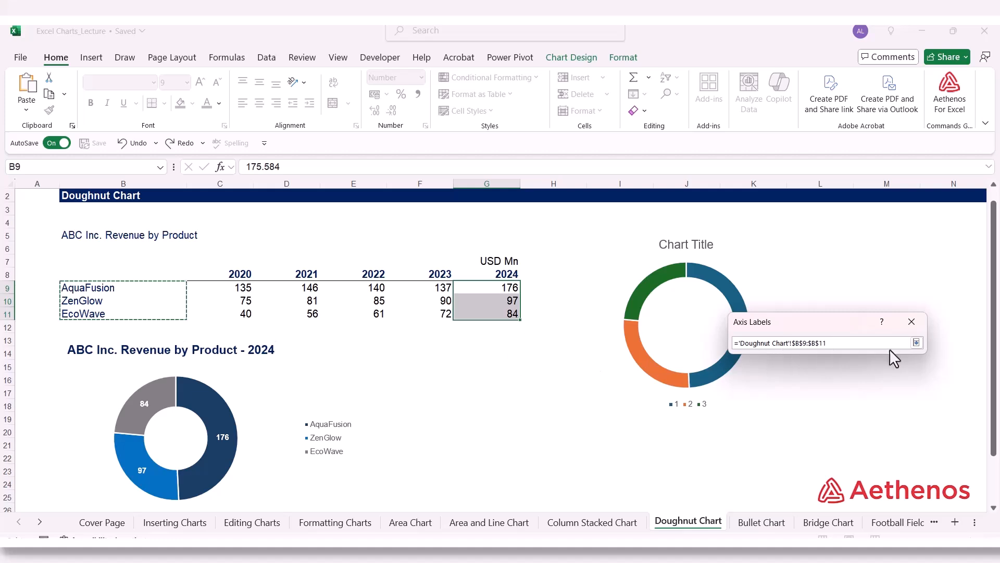
left_click(916, 343)
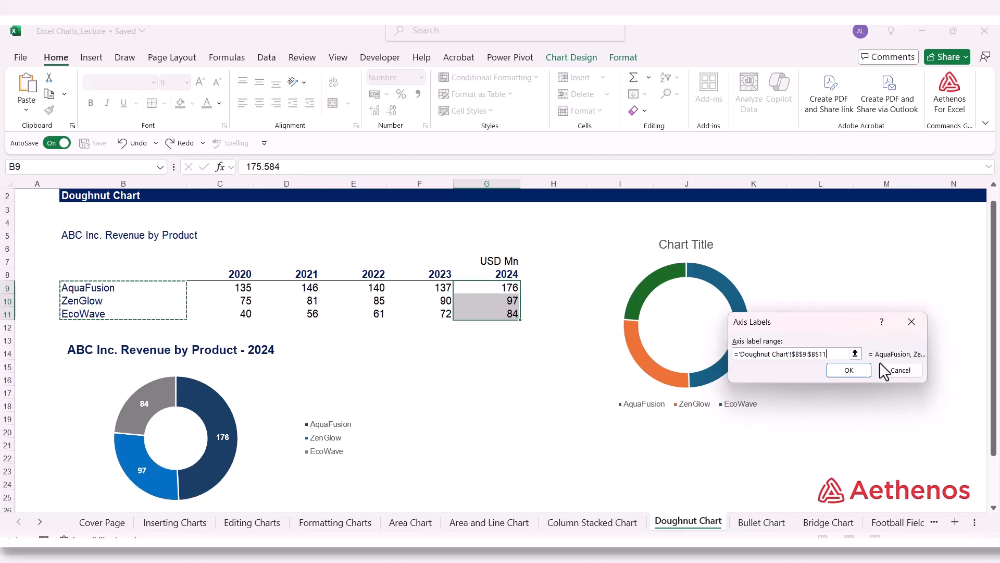
left_click(845, 368)
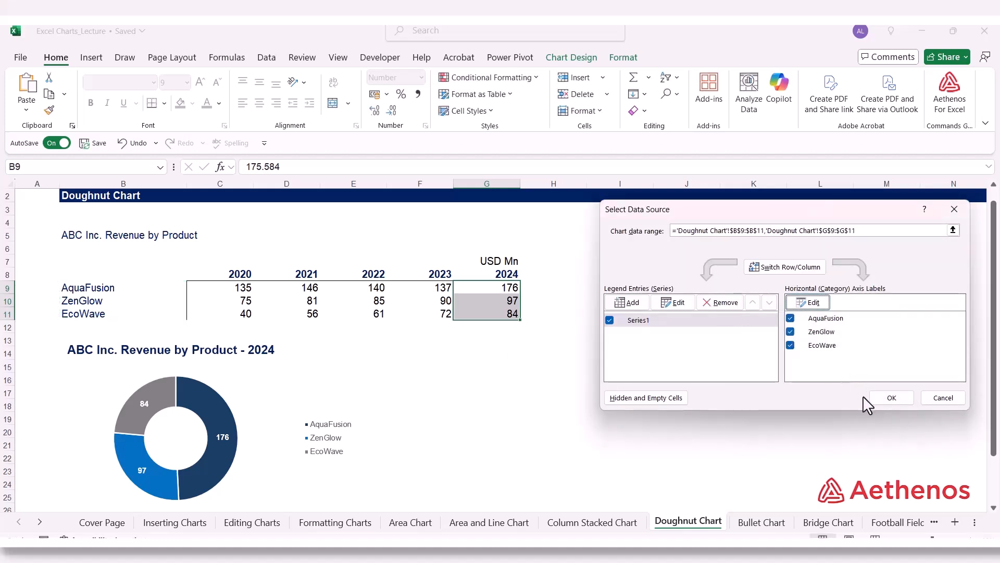
left_click(880, 397)
Step: Set the new doughnut chart's legend position to Right, close the formatting settings and deselect the chart
left_click(711, 414)
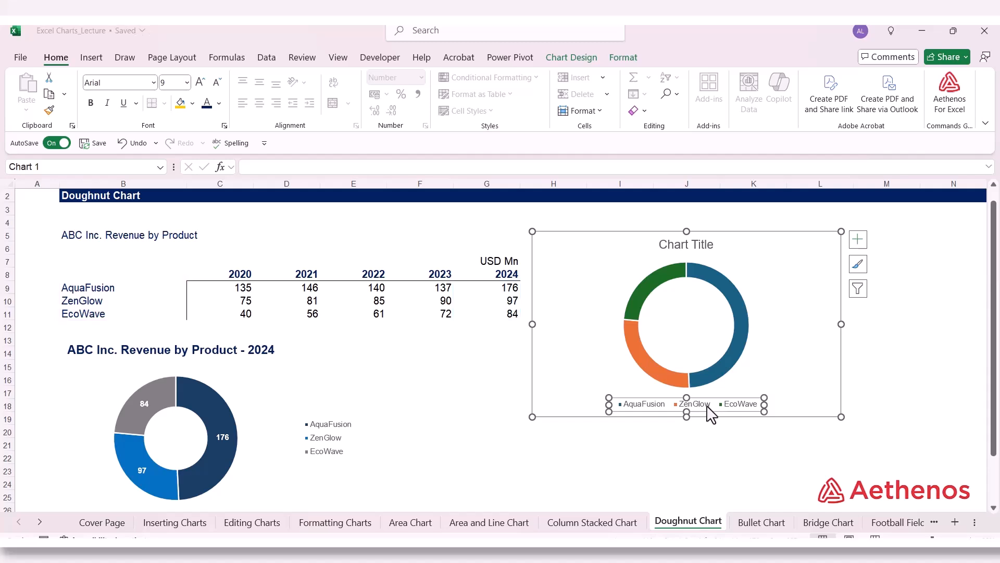
right_click(712, 415)
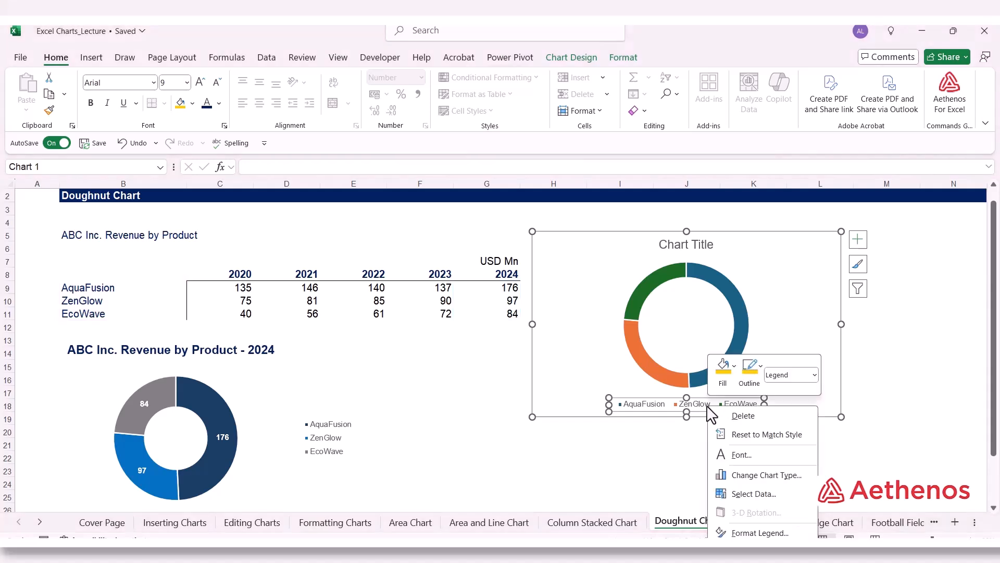
left_click(759, 531)
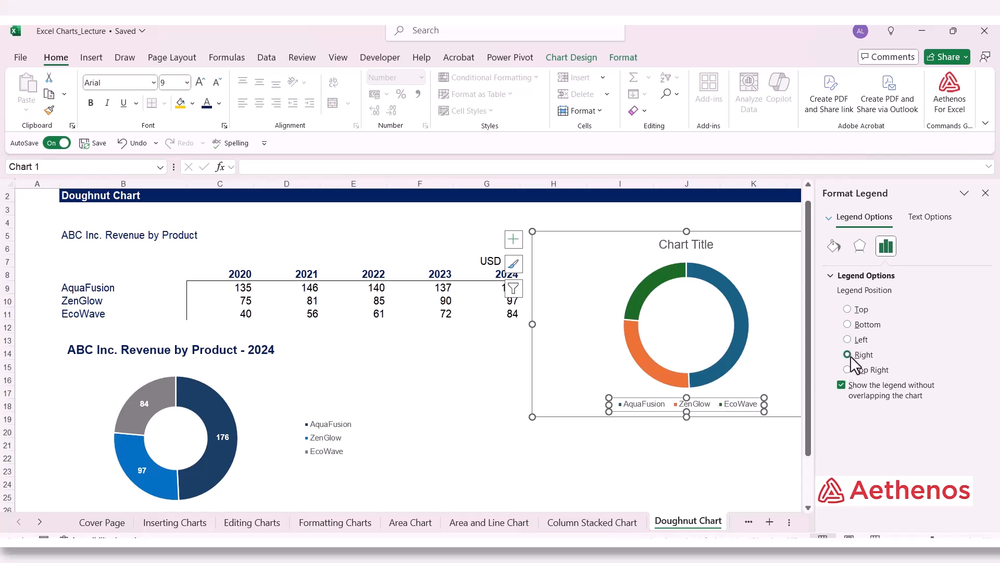
left_click(847, 354)
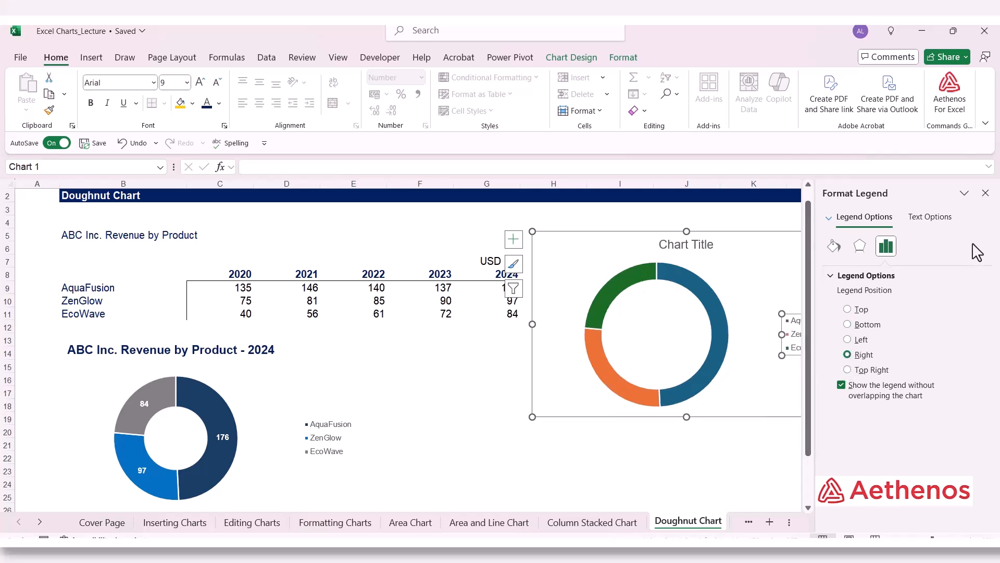
left_click(985, 193)
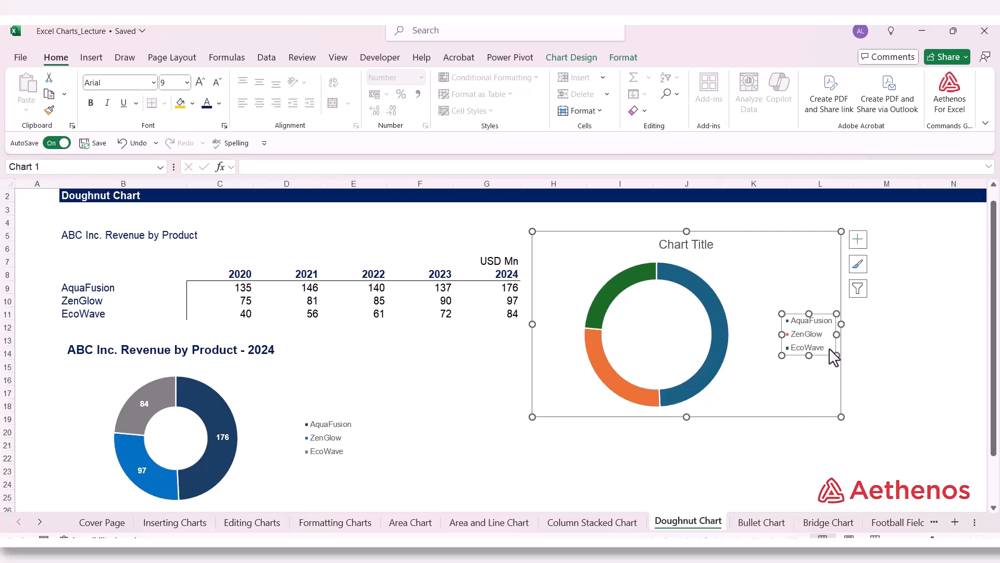
left_click(930, 364)
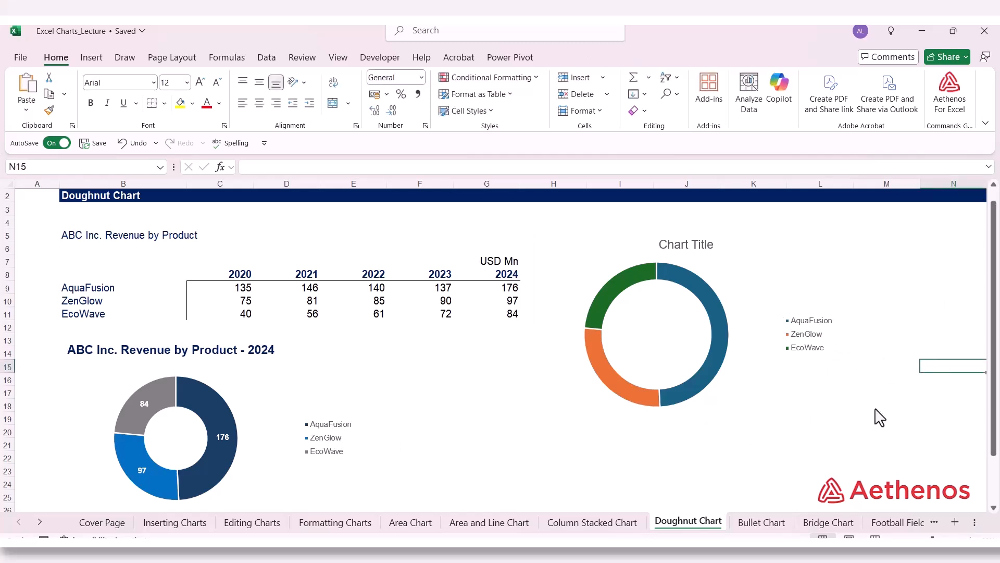
Step: Copy the title "ABC Inc. Revenue by Product - 2024" from the finished doughnut chart over the new chart's placeholder title
left_click(130, 352)
double_click(76, 350)
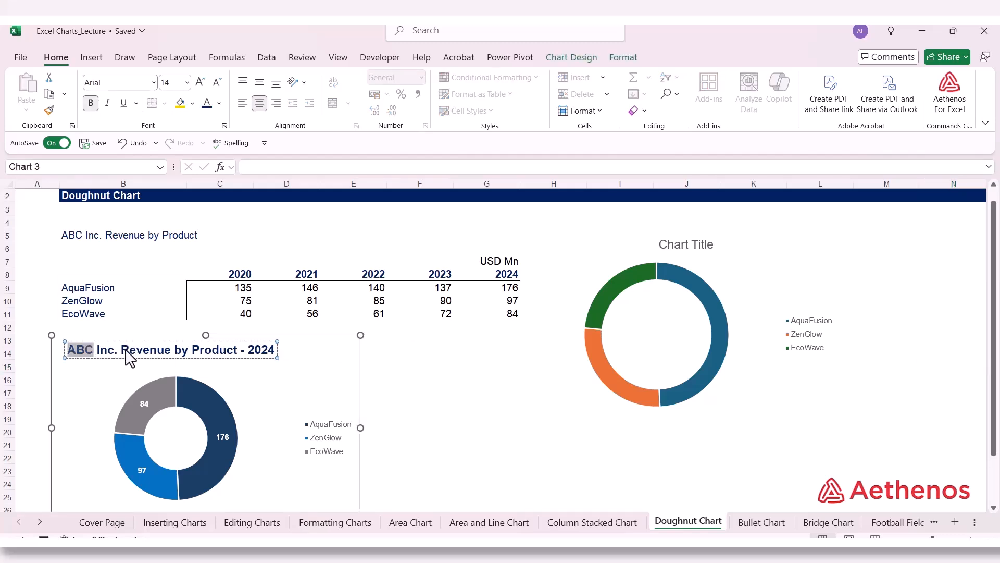
left_click_drag(131, 359, 276, 360)
key("ctrl+c")
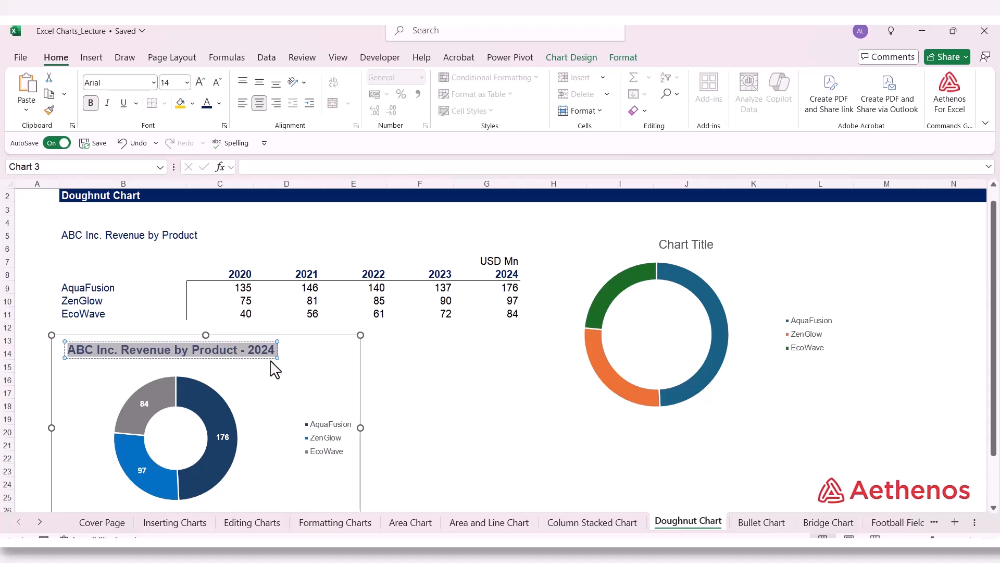
left_click(670, 246)
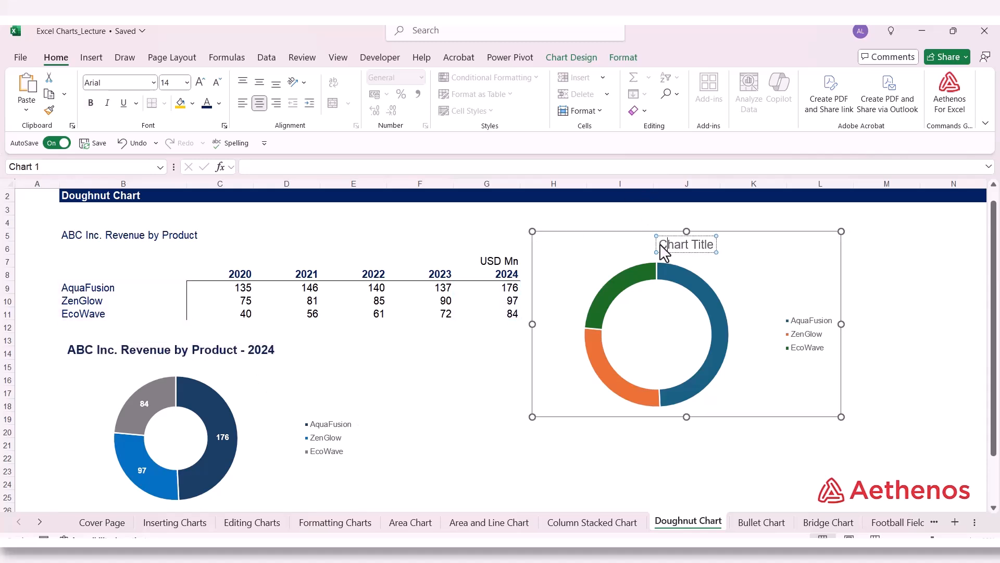
double_click(669, 246)
key("ctrl+v")
left_click(900, 275)
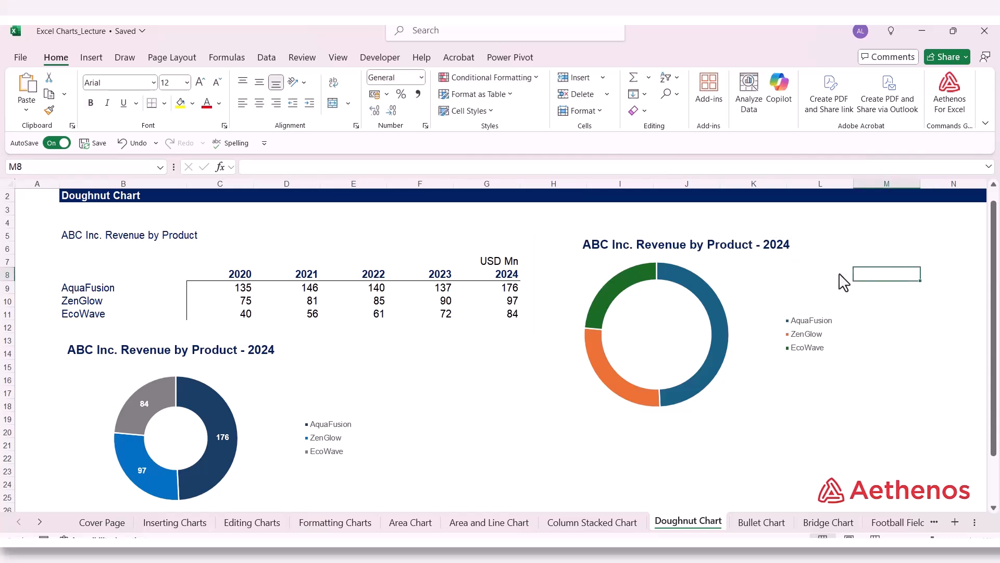
Step: Fill the AquaFusion slice of the new doughnut chart with the standard dark blue color
left_click(700, 300)
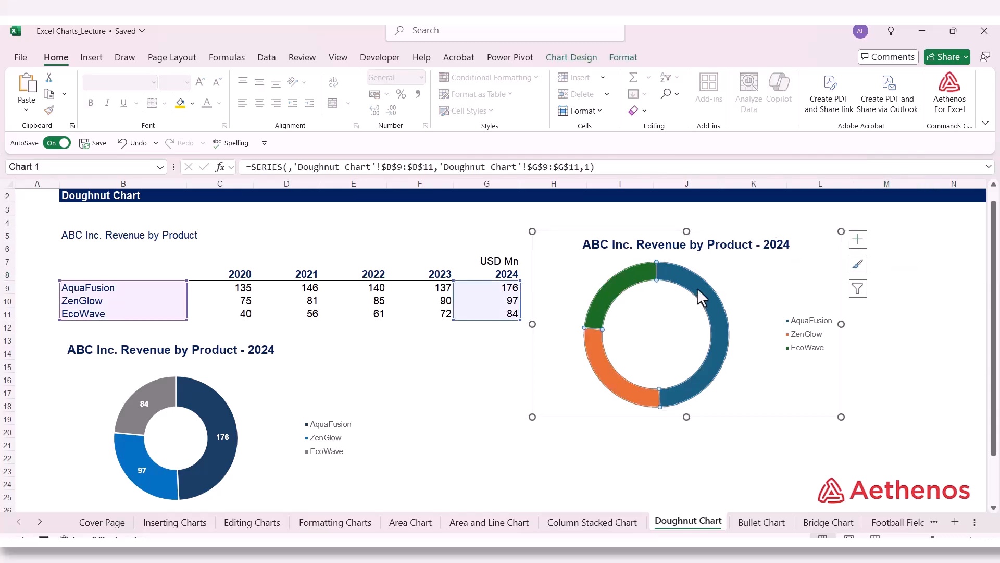
right_click(702, 300)
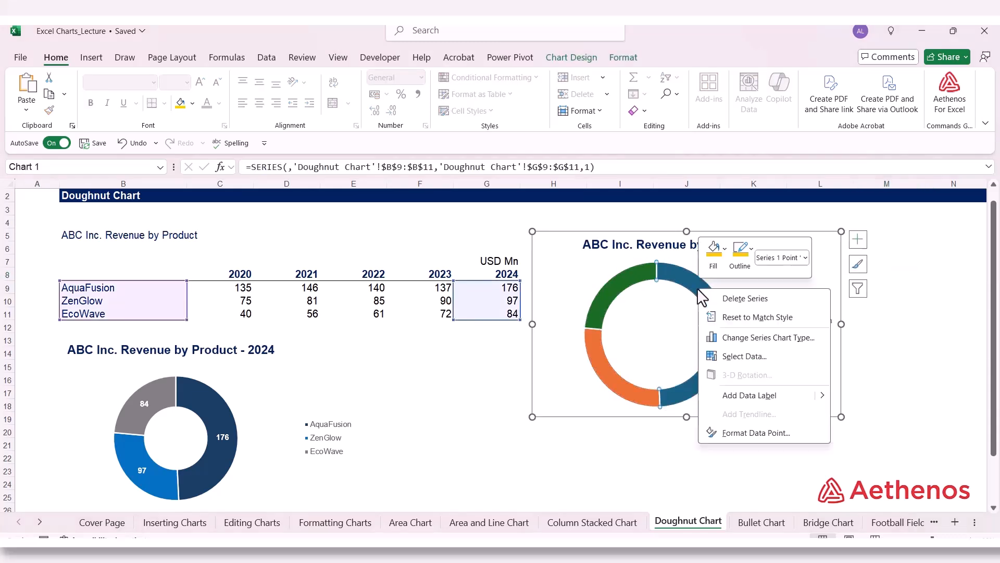
left_click(724, 249)
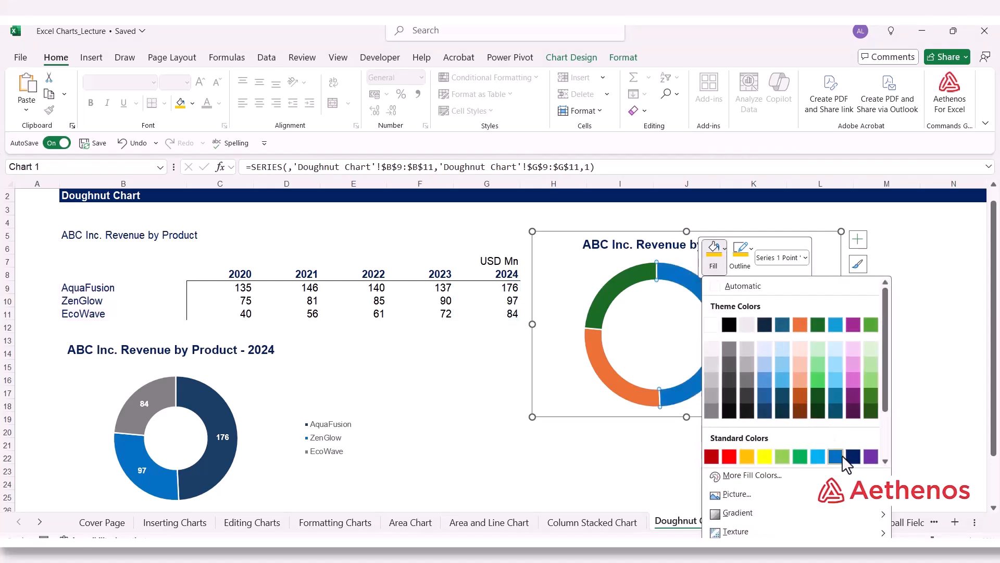
left_click(852, 457)
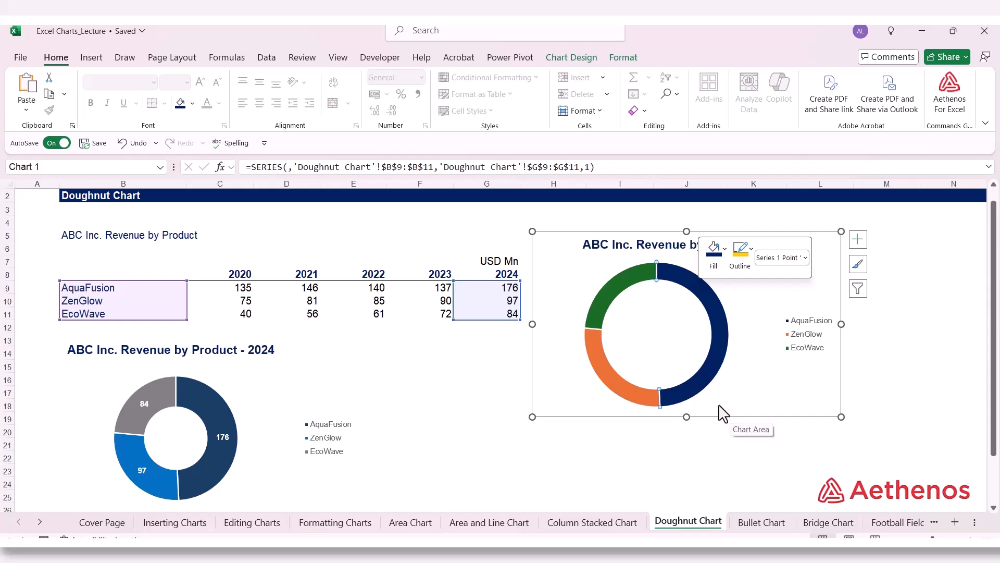
Step: Fill the EcoWave slice of the new doughnut chart with a medium blue theme color
right_click(605, 311)
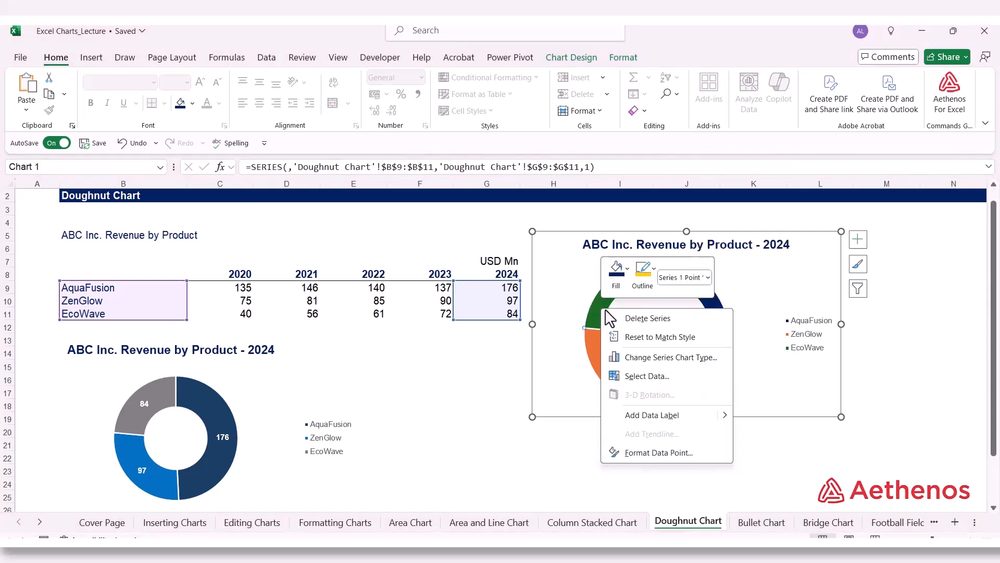
left_click(617, 271)
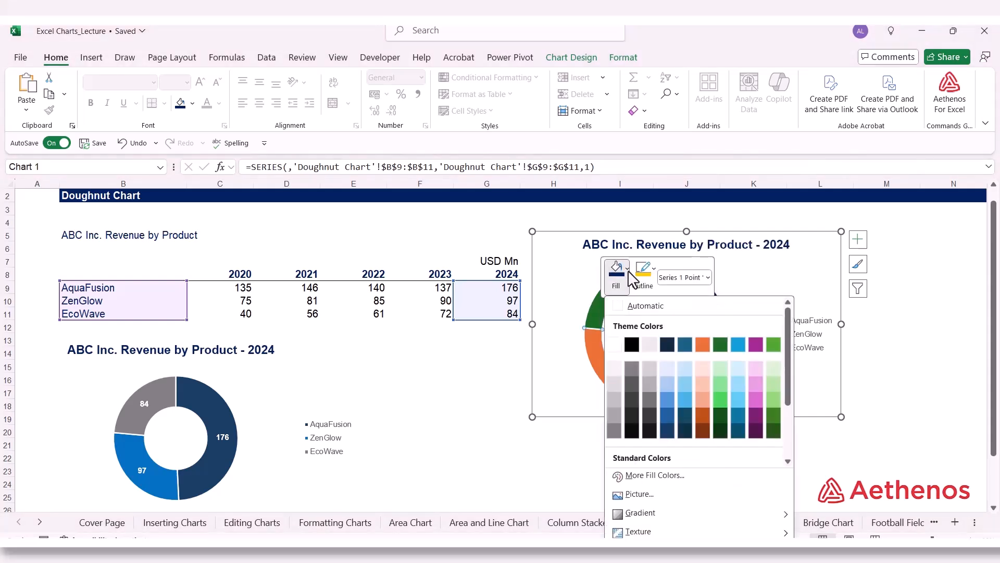
left_click(670, 418)
Step: Fill the ZenGlow slice of the new doughnut chart with a dark gray theme color
left_click(624, 389)
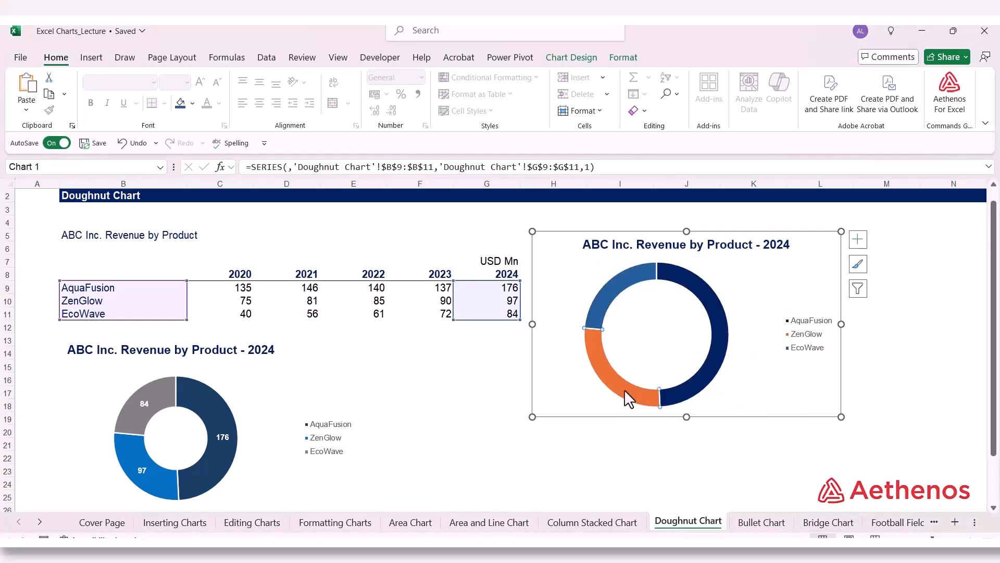
right_click(625, 390)
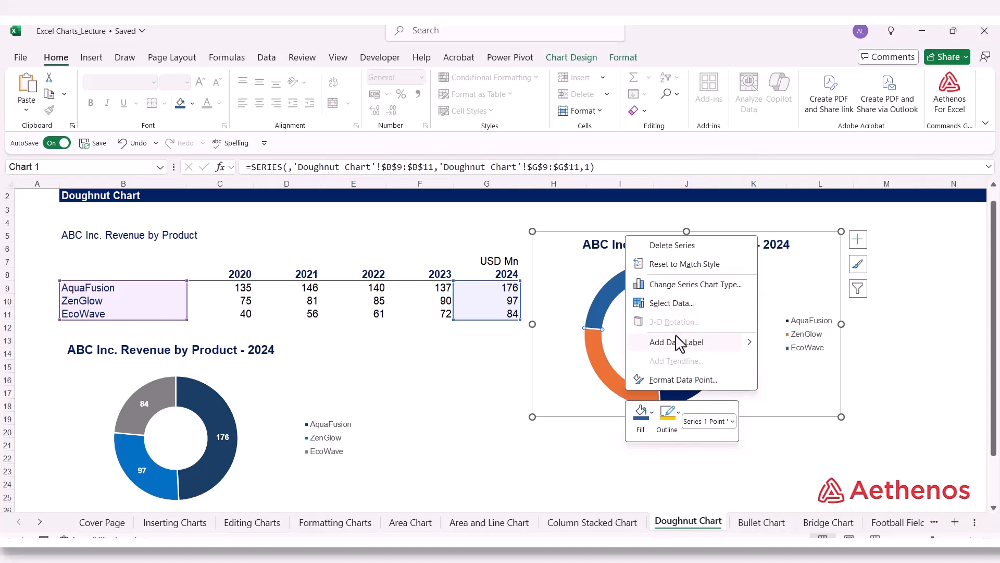
left_click(649, 416)
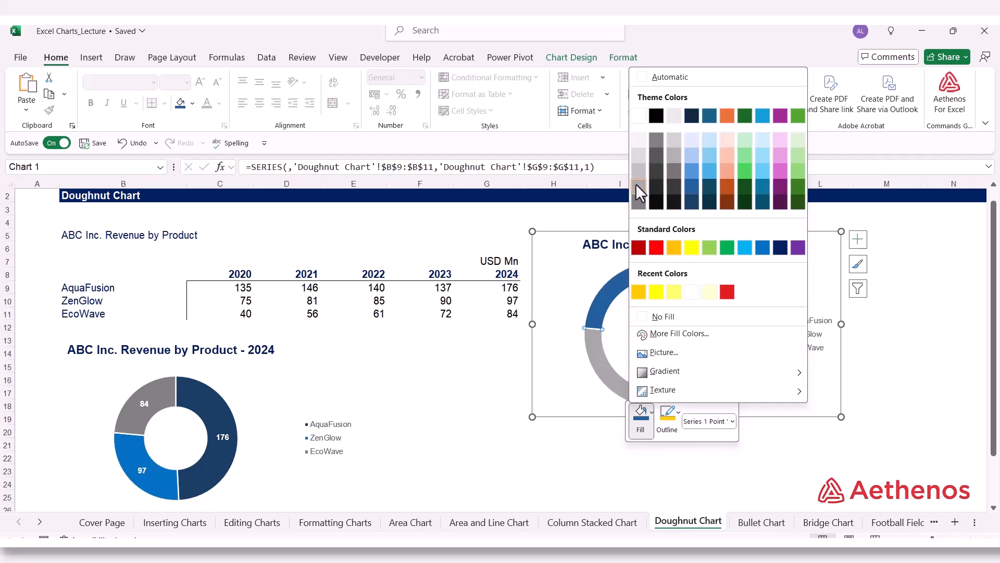
left_click(638, 202)
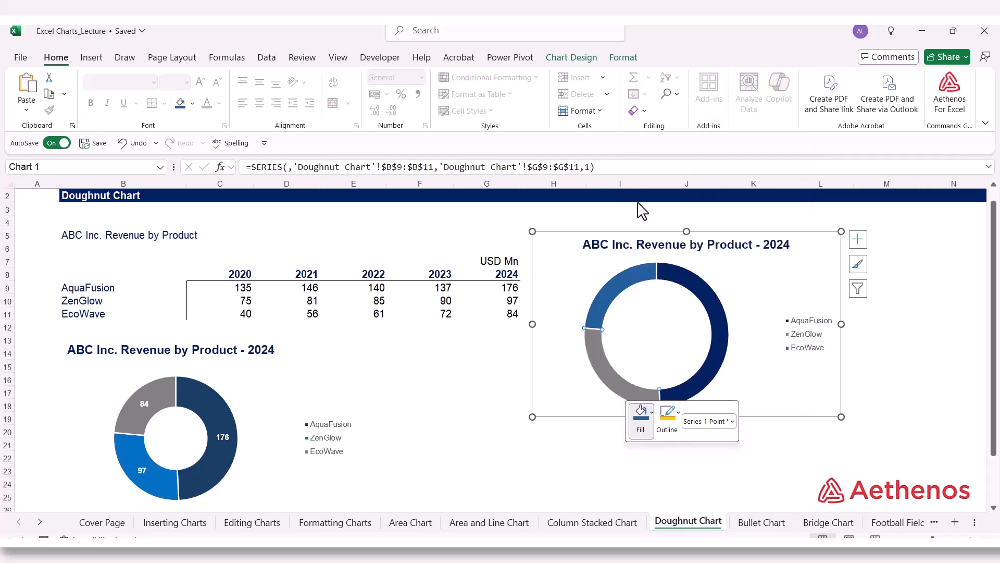
left_click(747, 260)
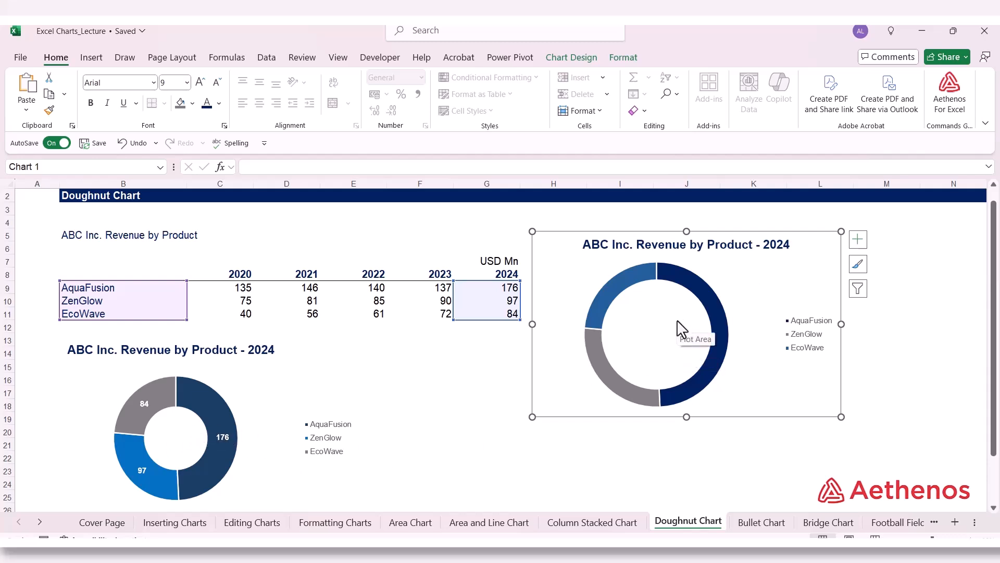
Step: Set the new doughnut chart's hole size to 50%, close the formatting settings and deselect the chart
left_click(701, 295)
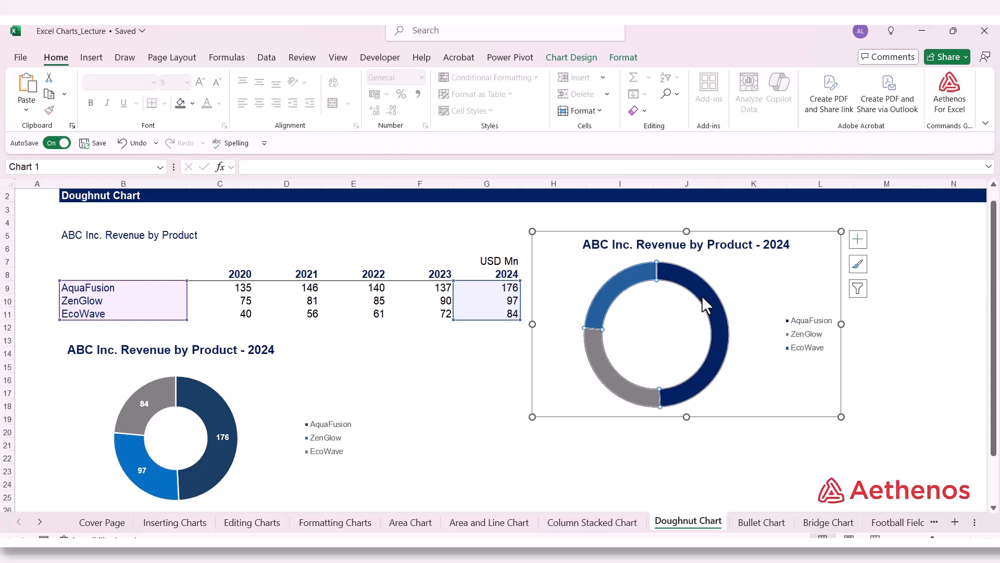
right_click(702, 298)
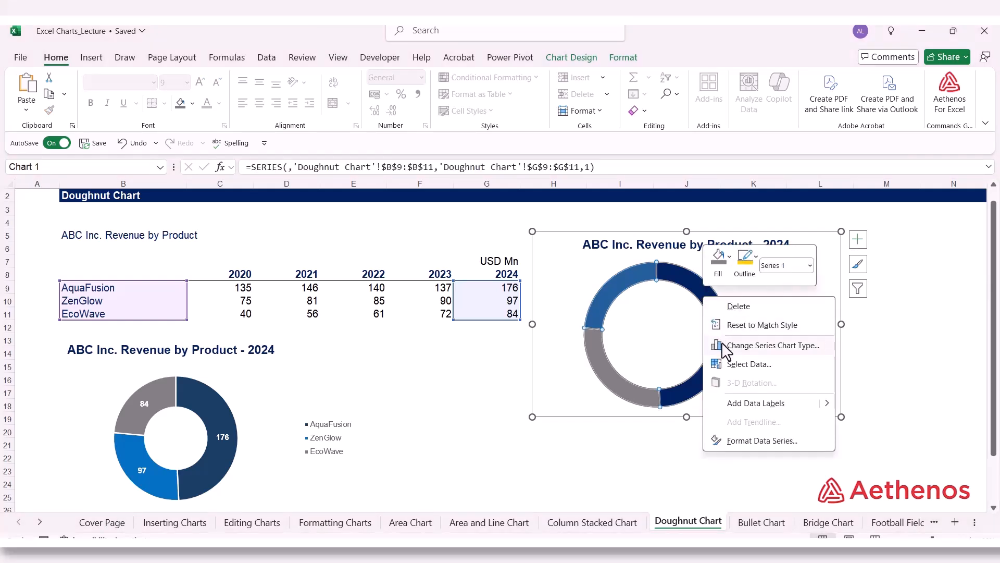
left_click(741, 442)
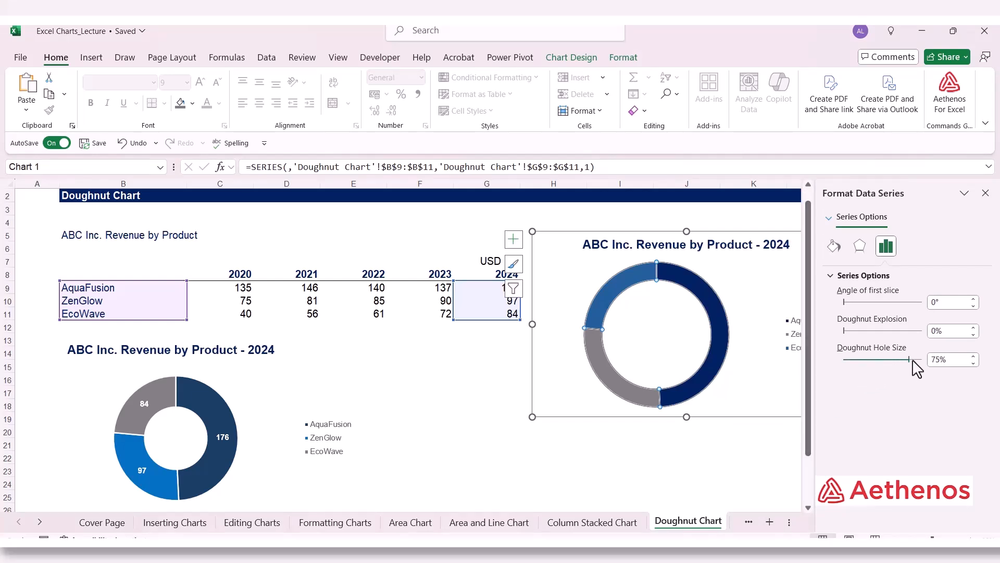
left_click_drag(901, 359, 887, 358)
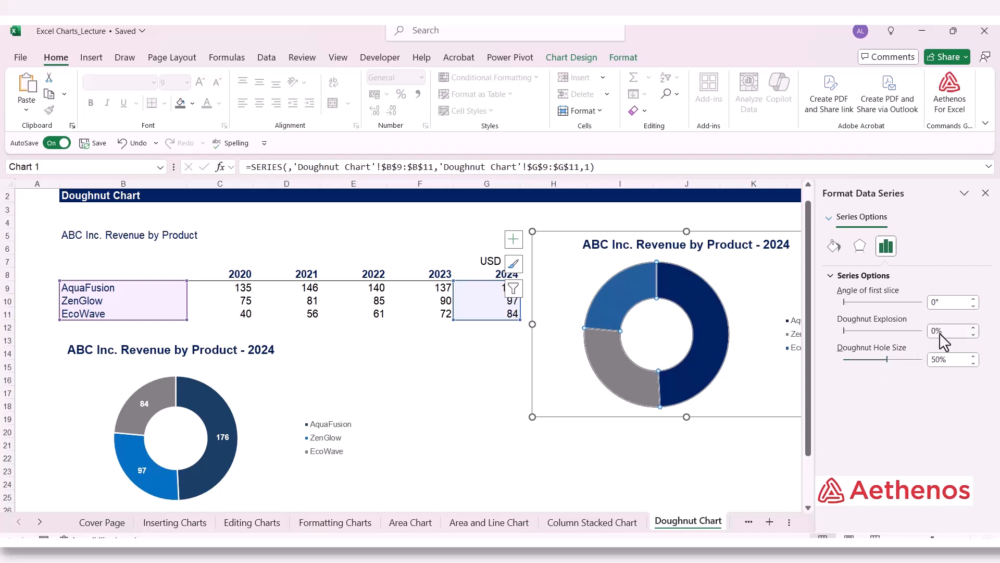
left_click(985, 193)
left_click(876, 342)
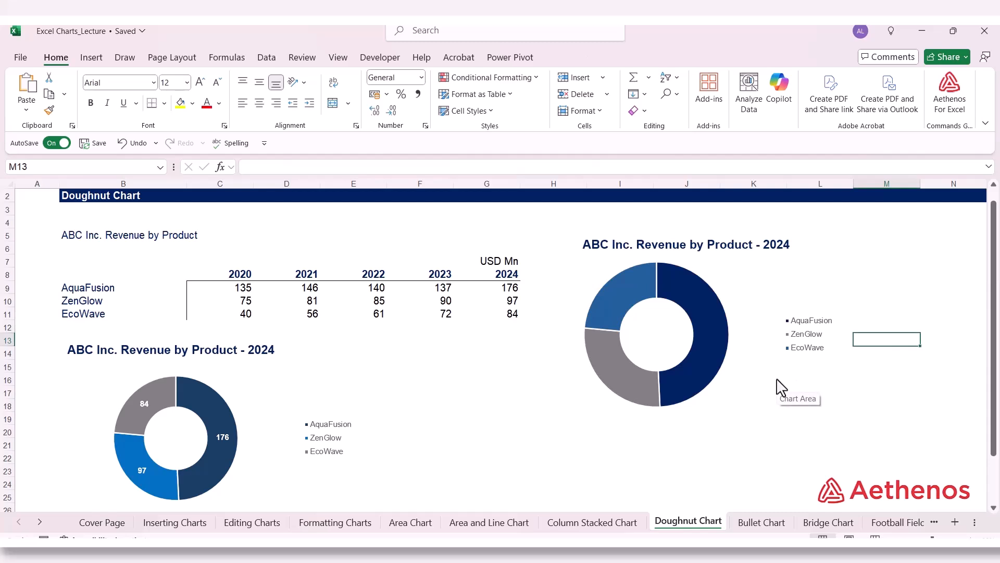
Step: Add data labels with the revenue values to the slices of the new 2024 doughnut chart
left_click(686, 291)
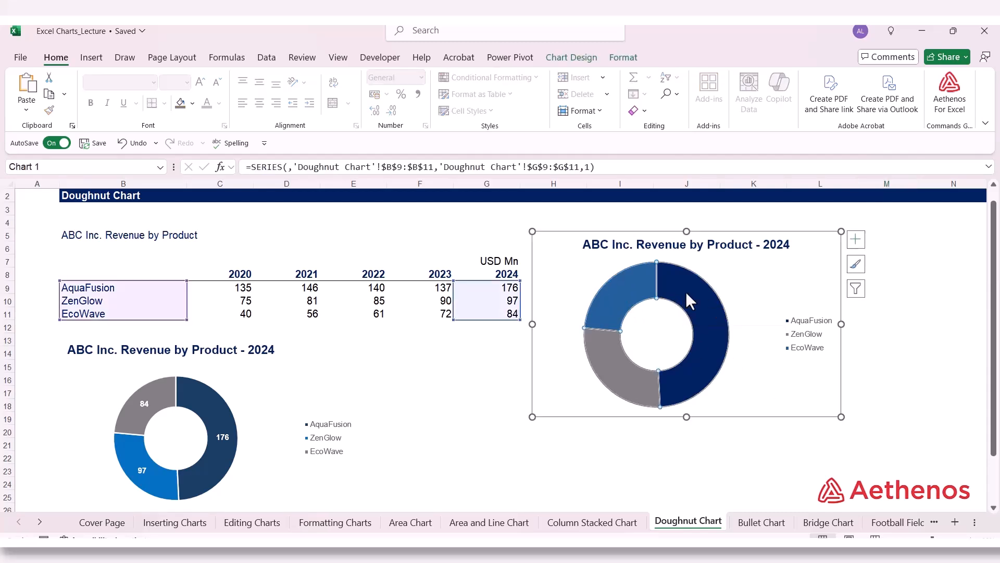
right_click(685, 291)
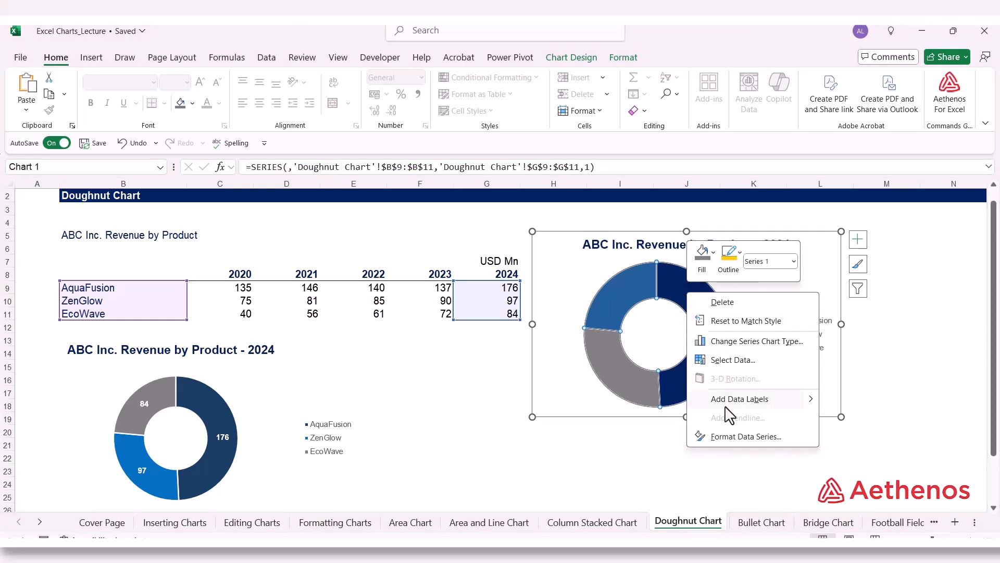
mouse_move(813, 405)
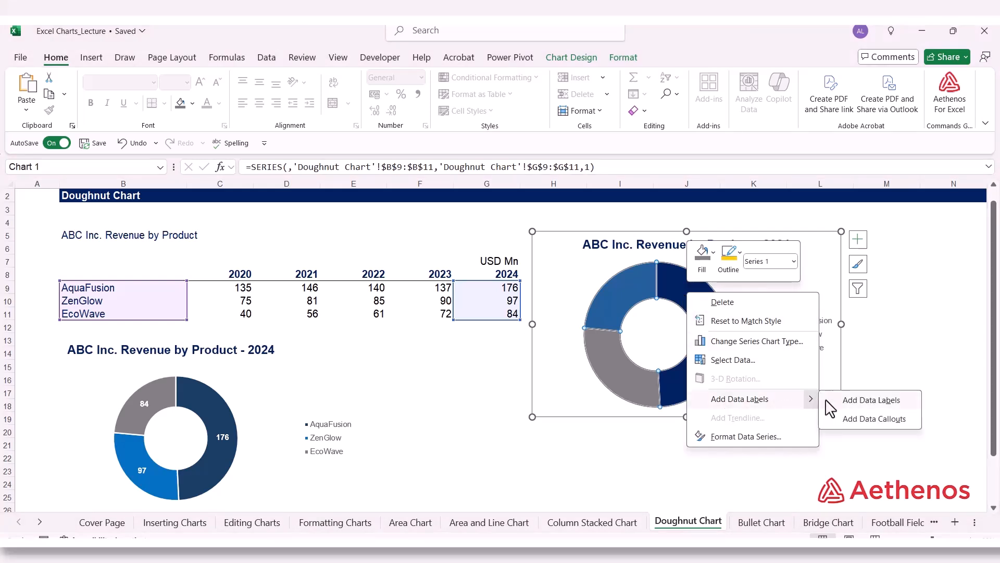
left_click(843, 401)
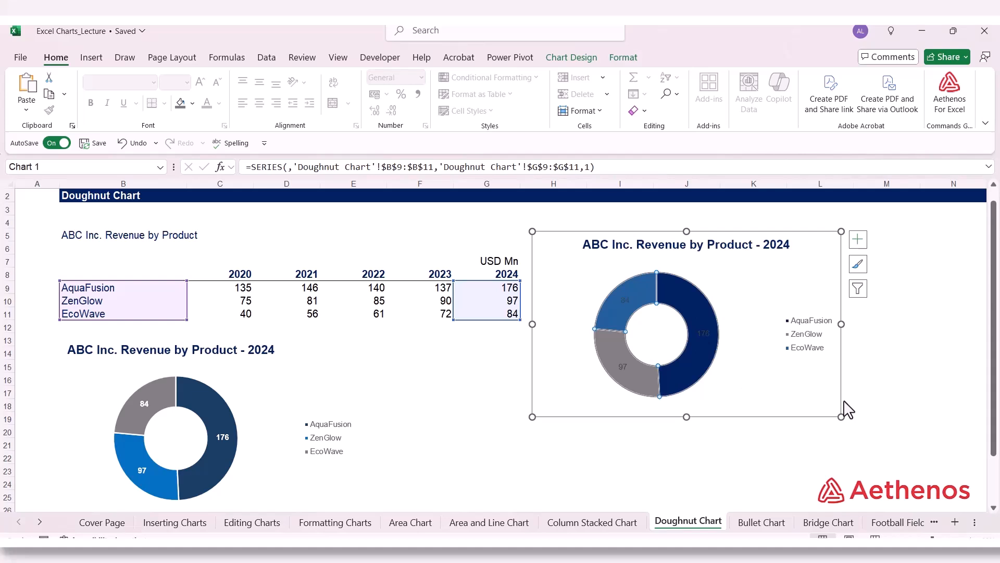
Step: Format the new doughnut chart's data labels in white bold text and deselect the chart
left_click(627, 301)
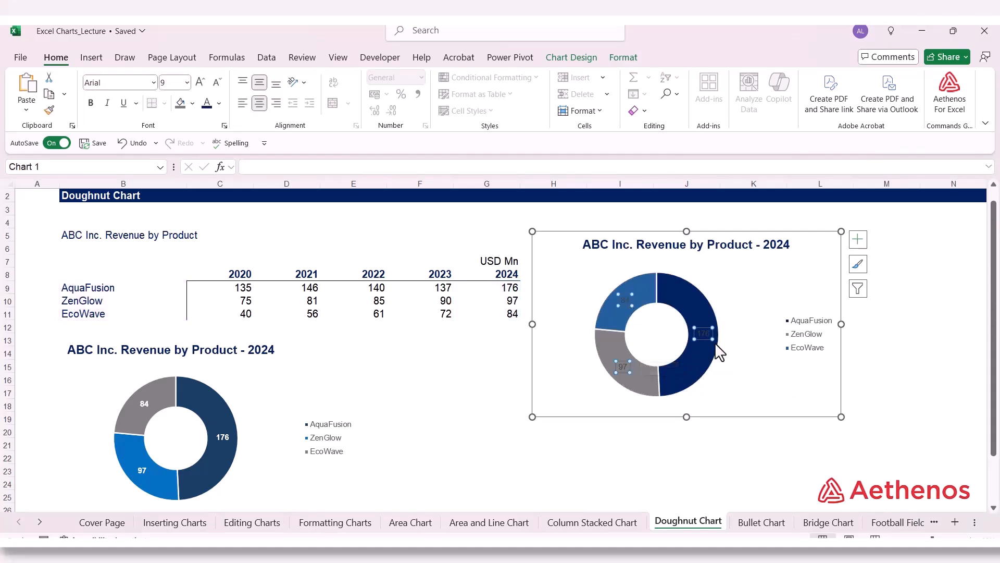
left_click(219, 103)
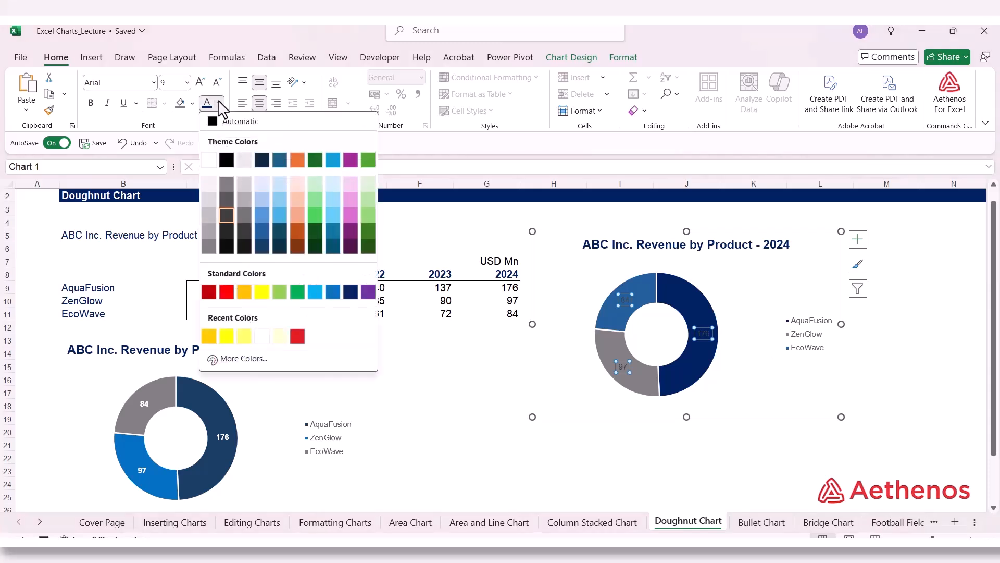
left_click(209, 159)
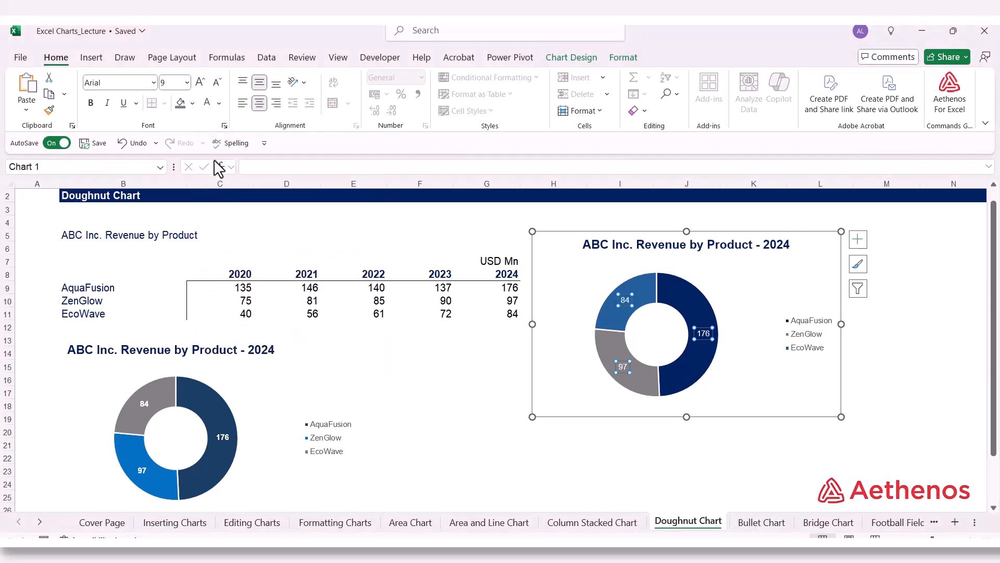
left_click(96, 104)
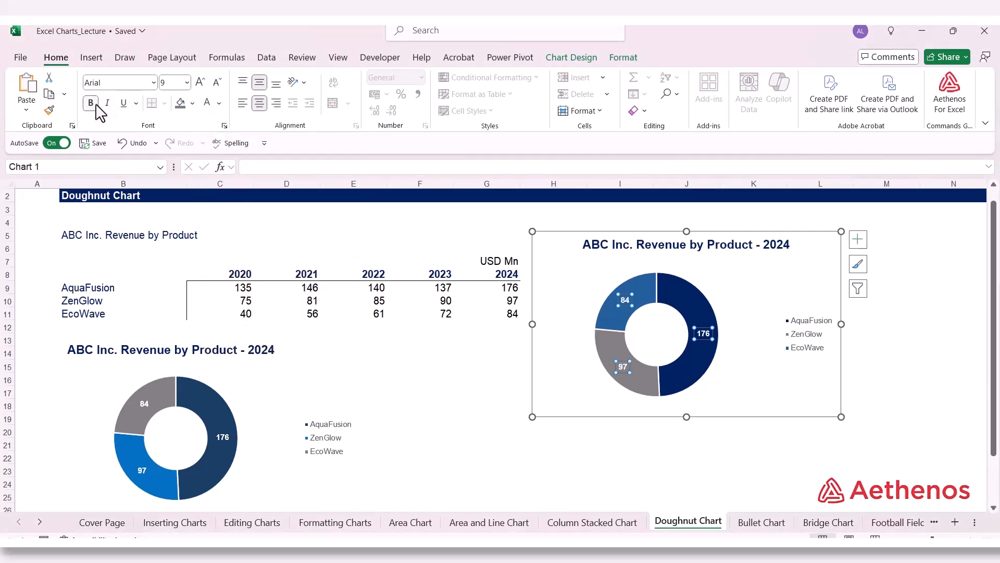
left_click(958, 371)
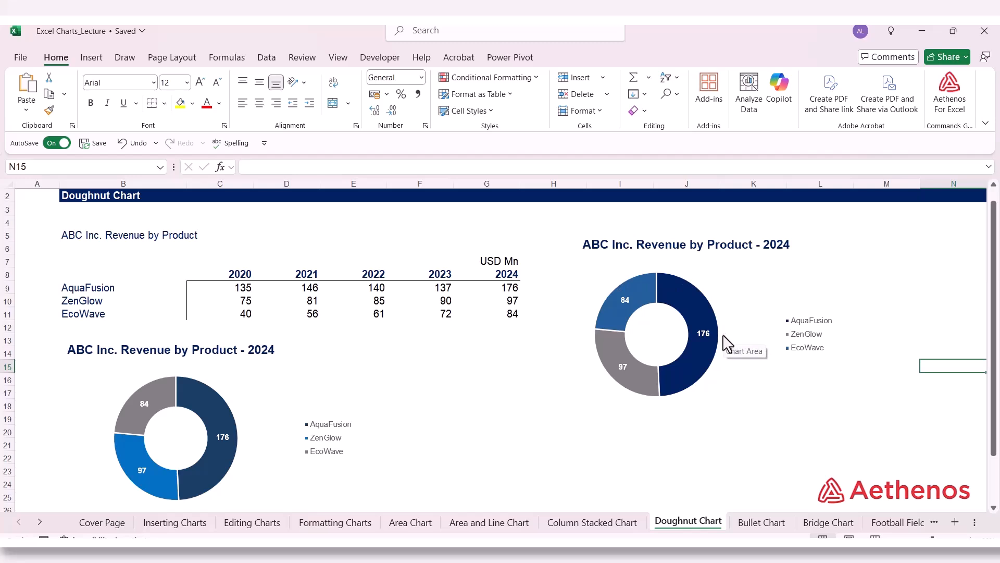
left_click(770, 437)
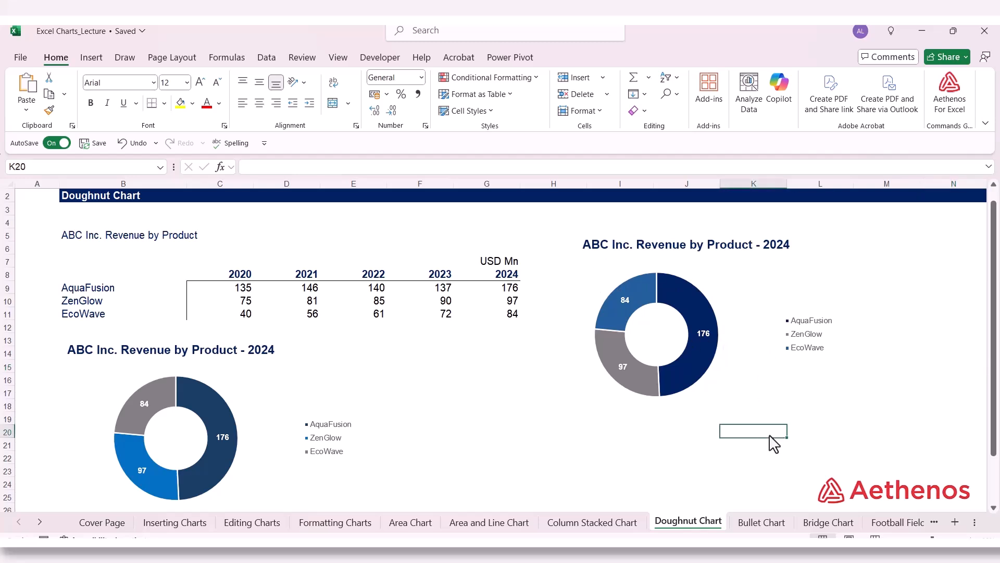
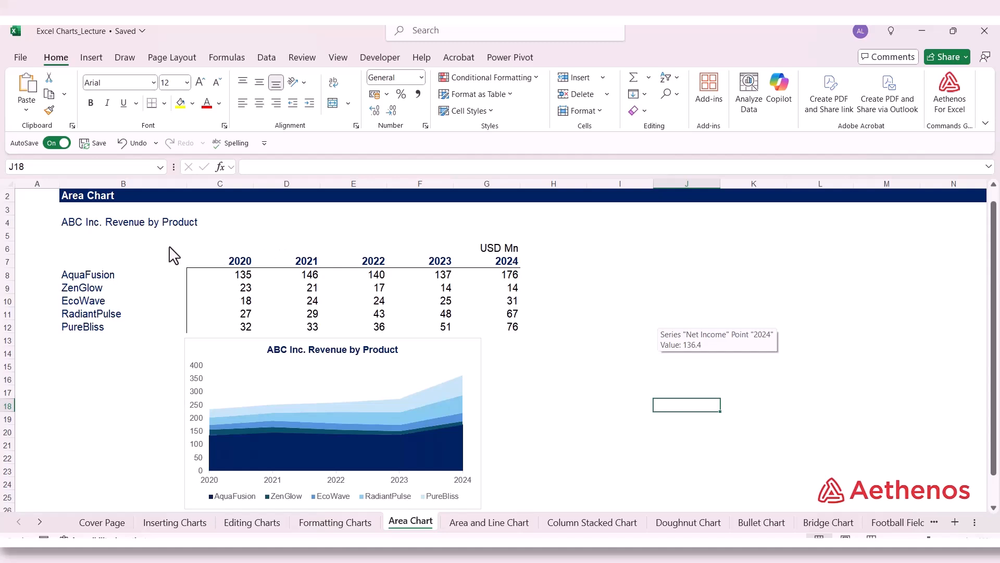
left_click_drag(125, 276, 130, 327)
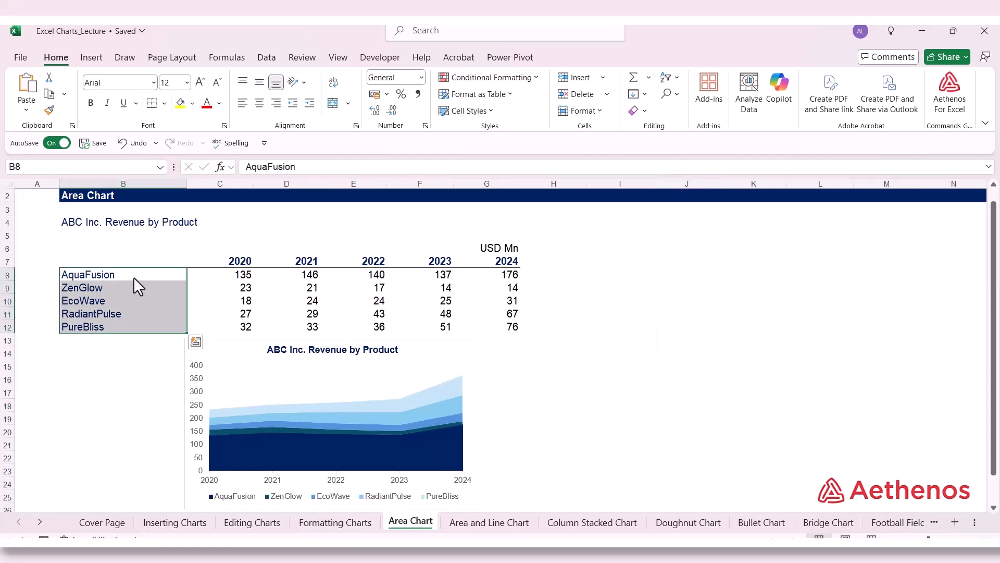
left_click(133, 277)
left_click_drag(133, 277, 123, 336)
left_click(330, 288)
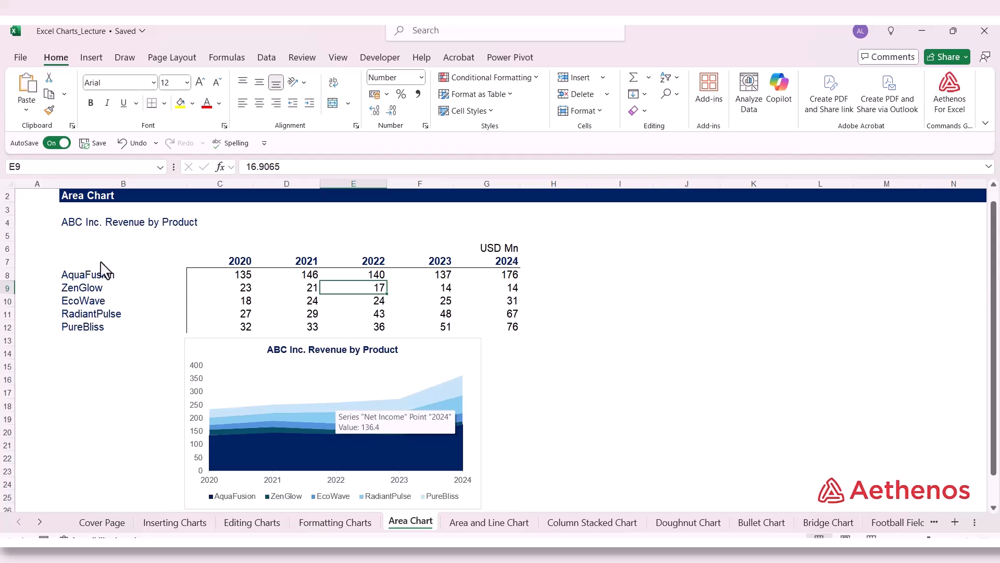
Step: Insert a 2-D stacked area chart from the revenue table B7:G12 and place it beside the table, clear of the data
left_click_drag(103, 263, 490, 323)
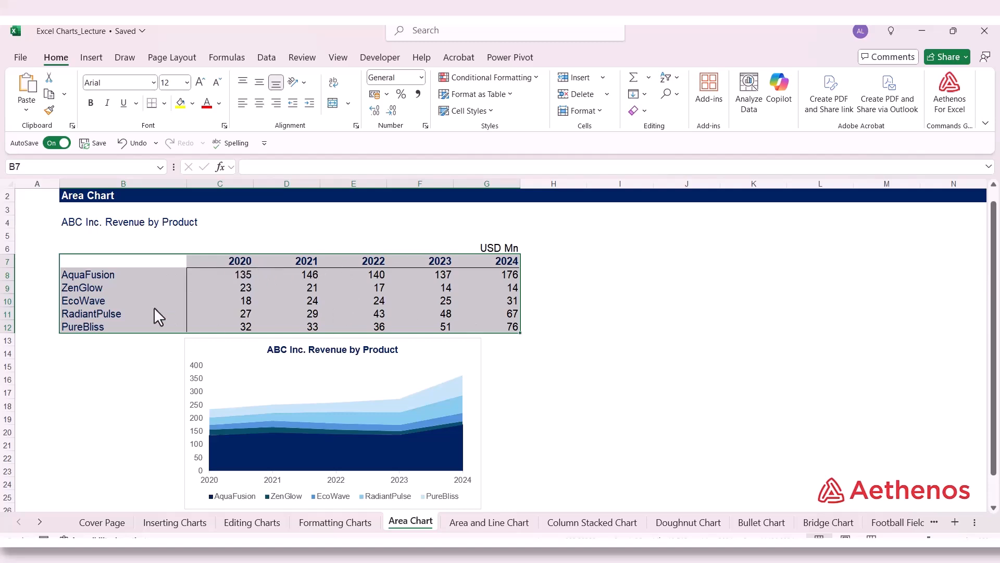
left_click(93, 57)
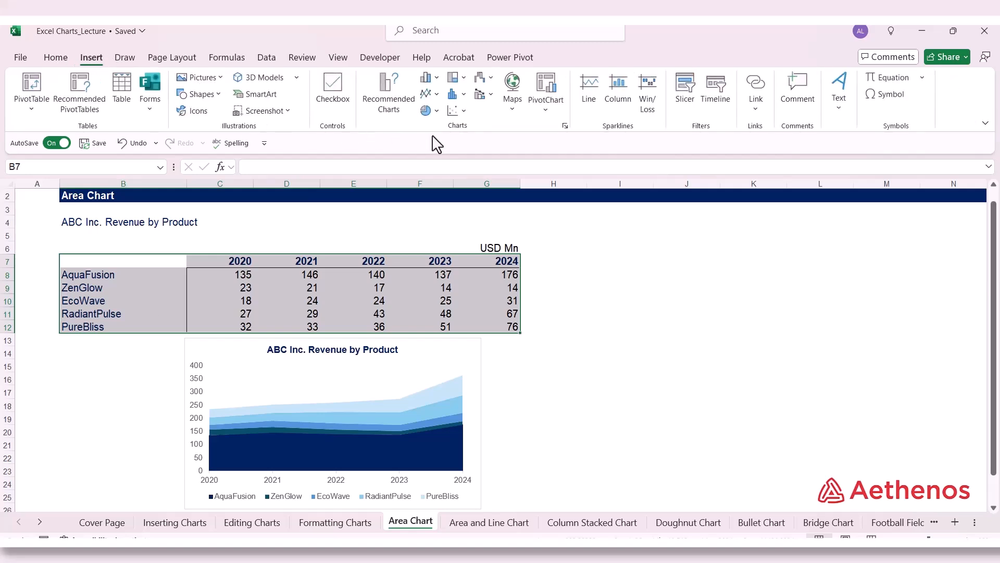
left_click(437, 97)
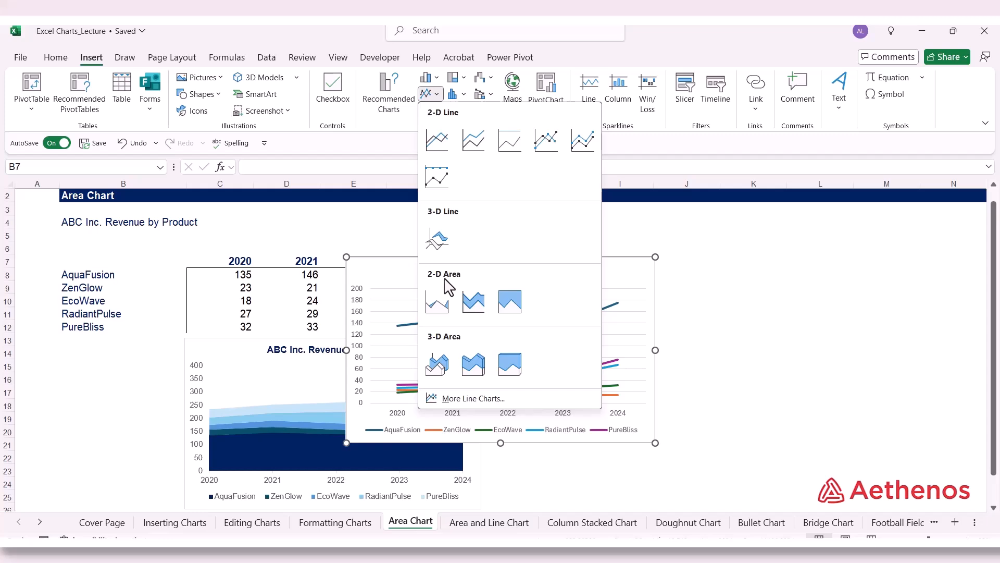
left_click(472, 314)
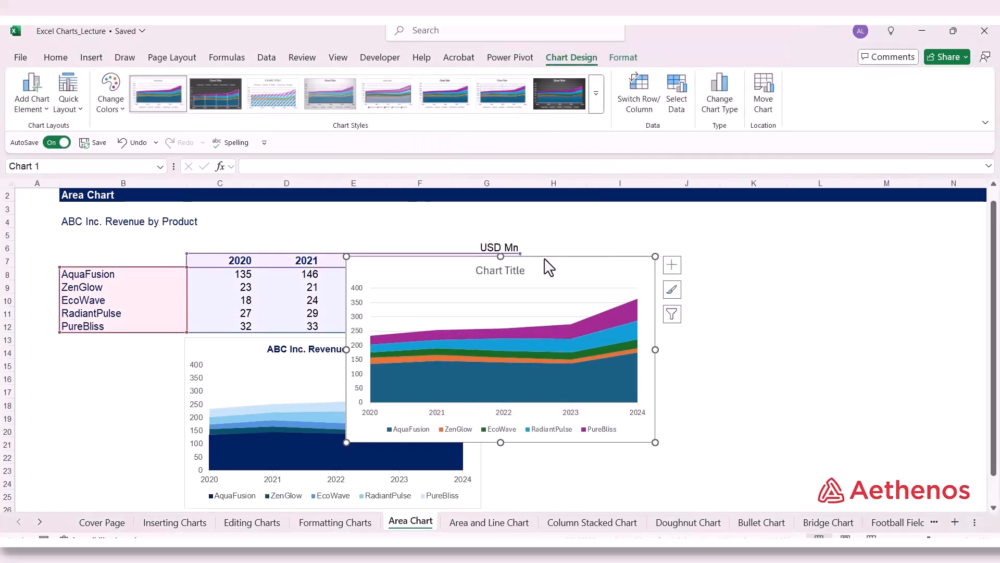
mouse_move(547, 264)
left_mouse_down()
mouse_move(797, 237)
mouse_move(786, 234)
left_mouse_up()
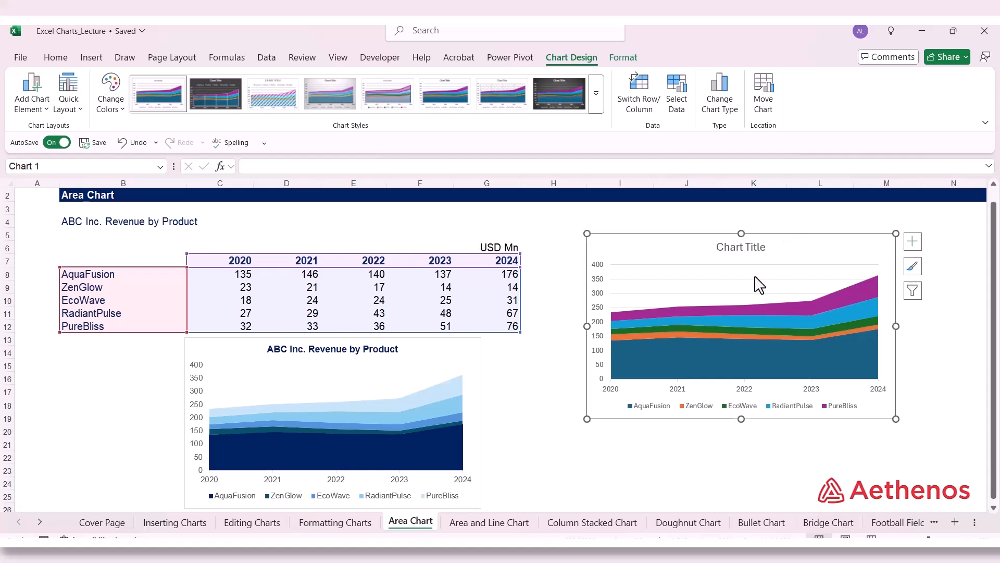
Step: Fill the AquaFusion series of the new area chart with the standard dark blue color
left_click(689, 355)
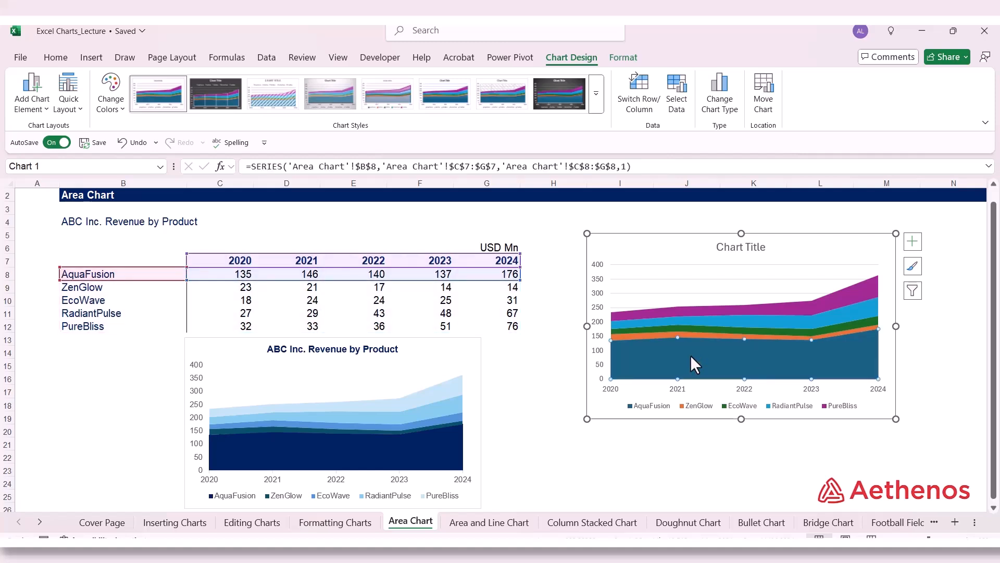
right_click(691, 355)
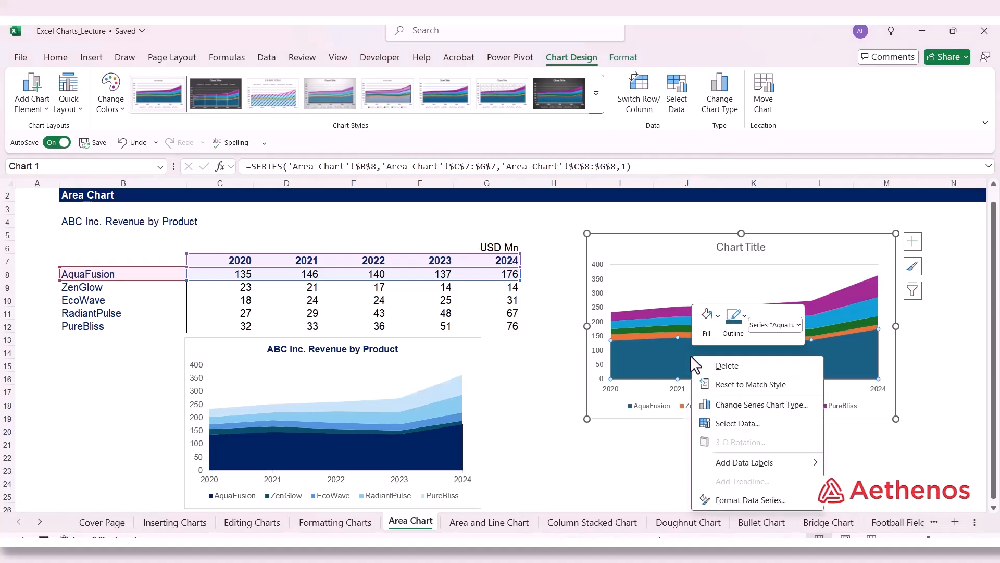
left_click(718, 317)
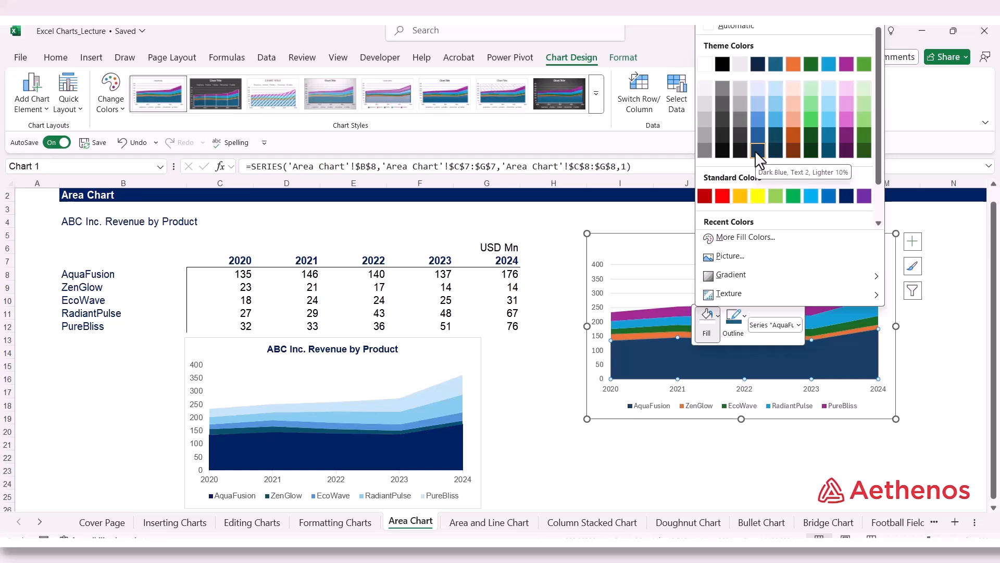
left_click(845, 197)
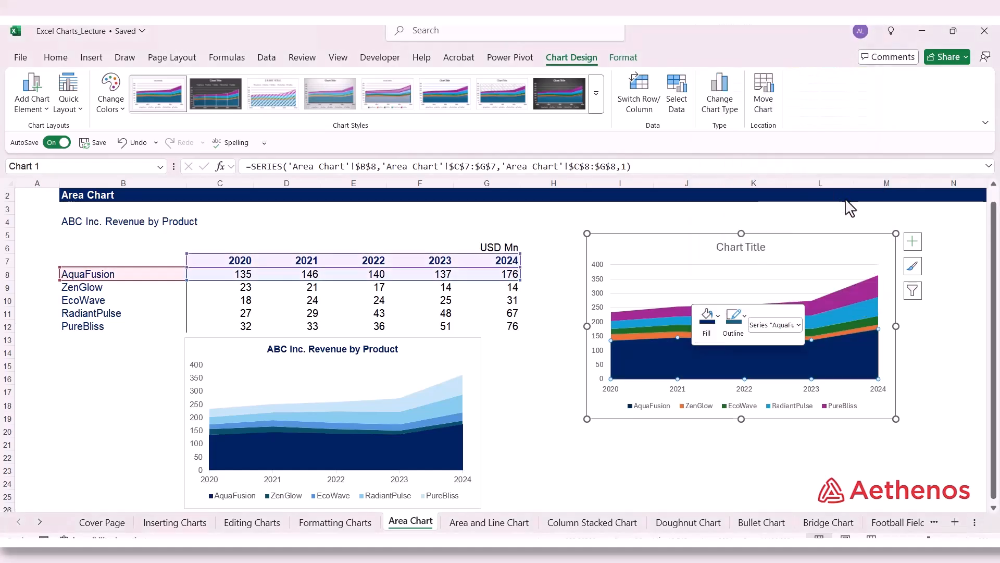
Step: Fill the ZenGlow series of the new area chart with Dark Blue, Text 2, Lighter 25%
left_click(649, 332)
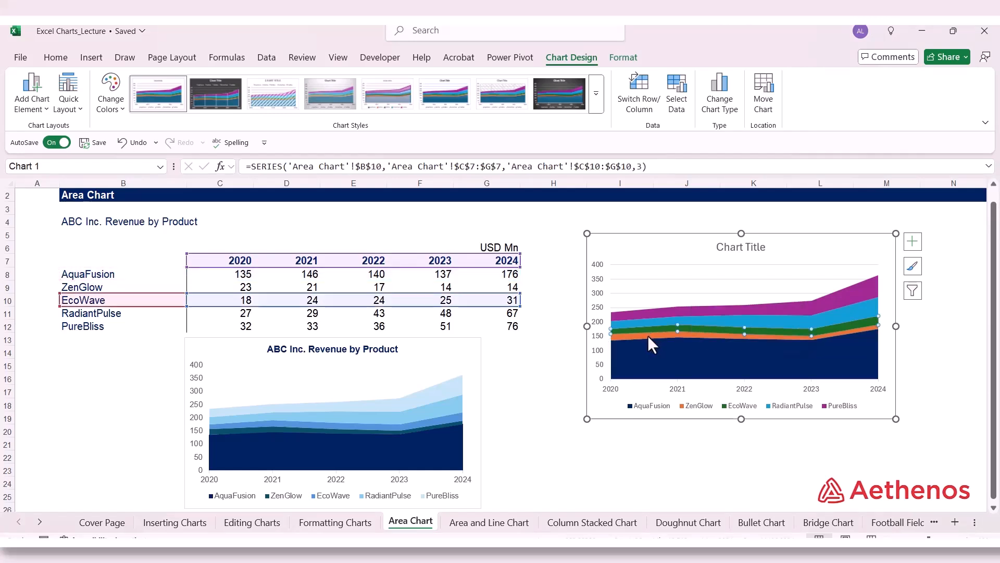
left_click(648, 336)
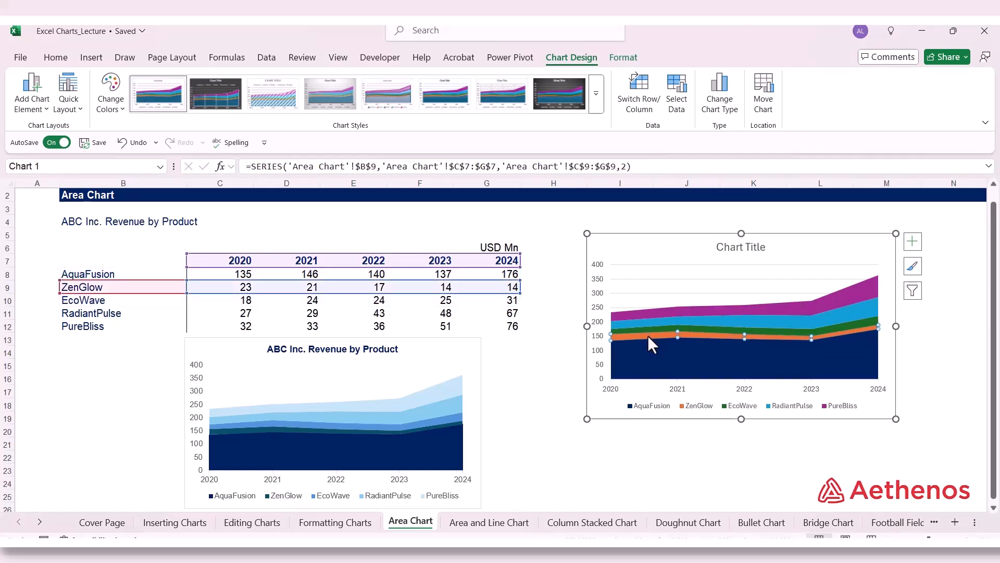
right_click(649, 336)
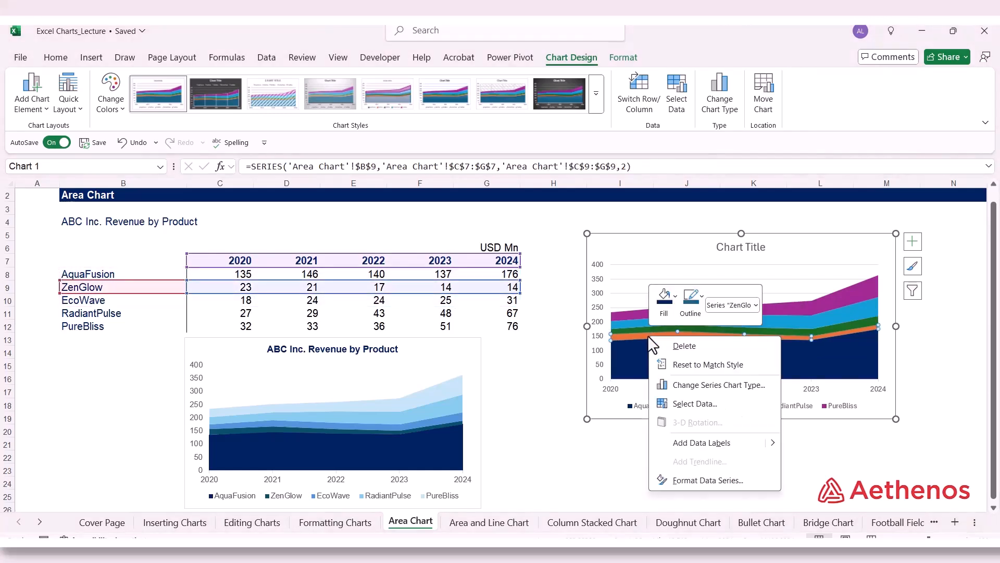
left_click(675, 296)
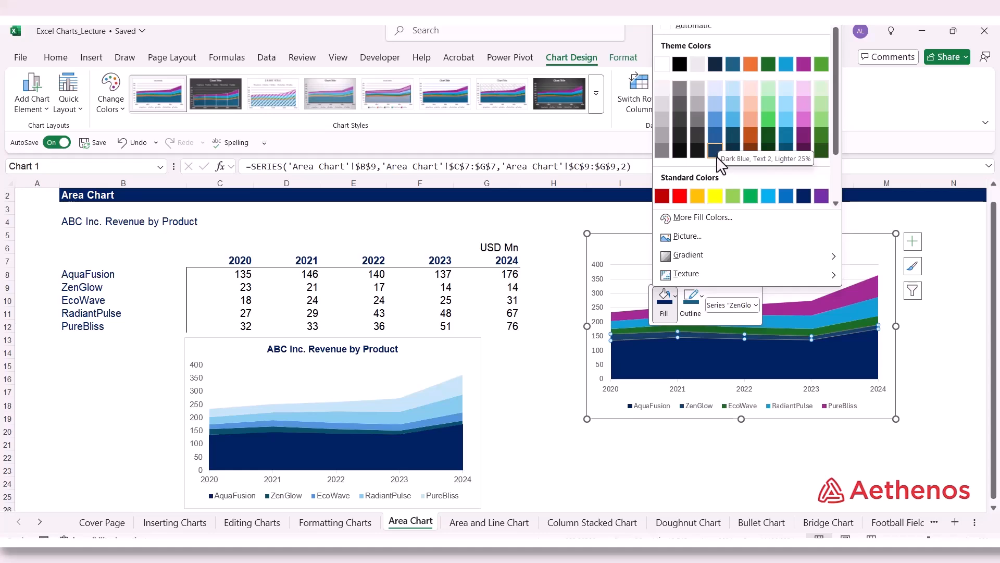
left_click(723, 142)
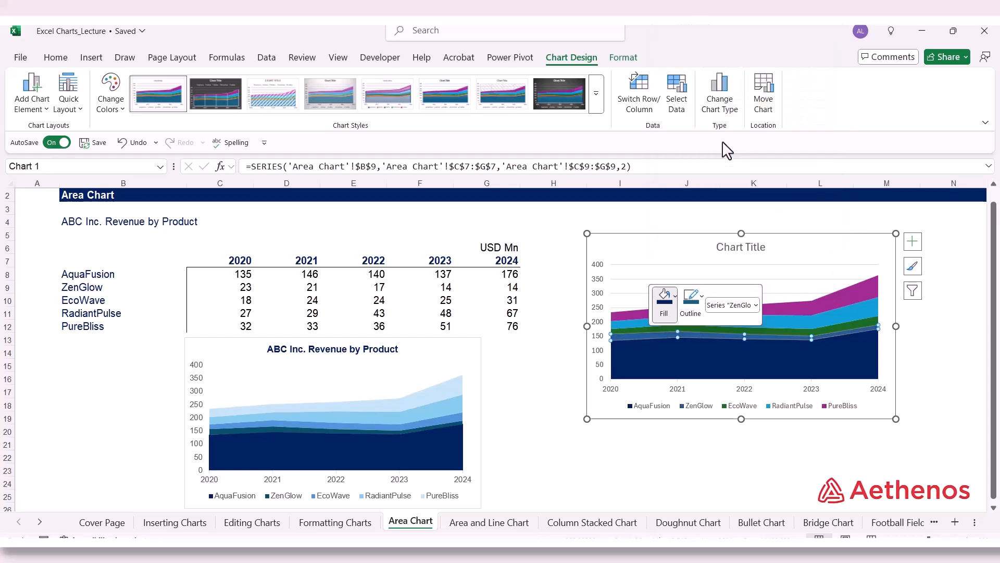
Step: Fill the EcoWave series of the new area chart with a medium-light blue theme color
left_click(706, 327)
right_click(705, 327)
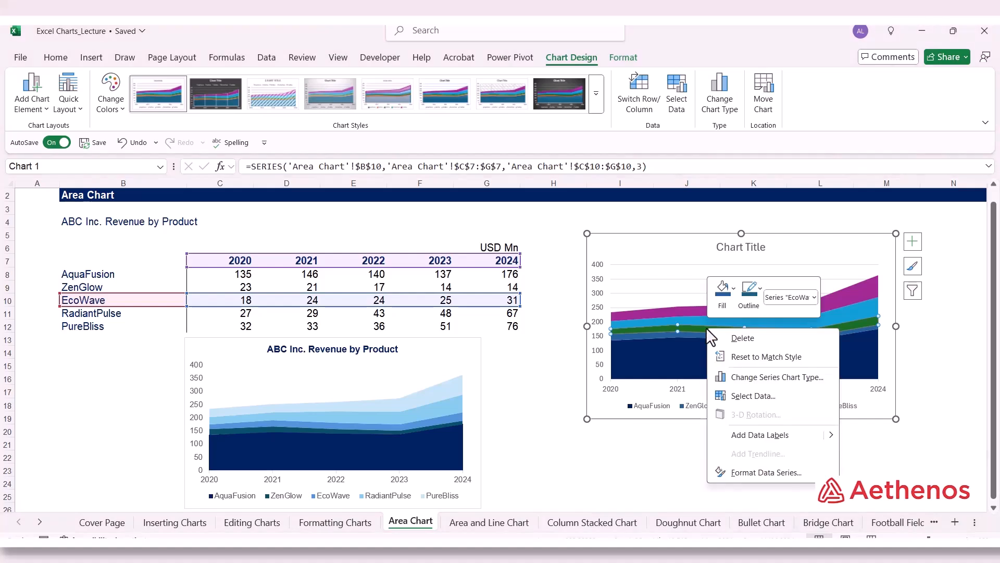
left_click(732, 287)
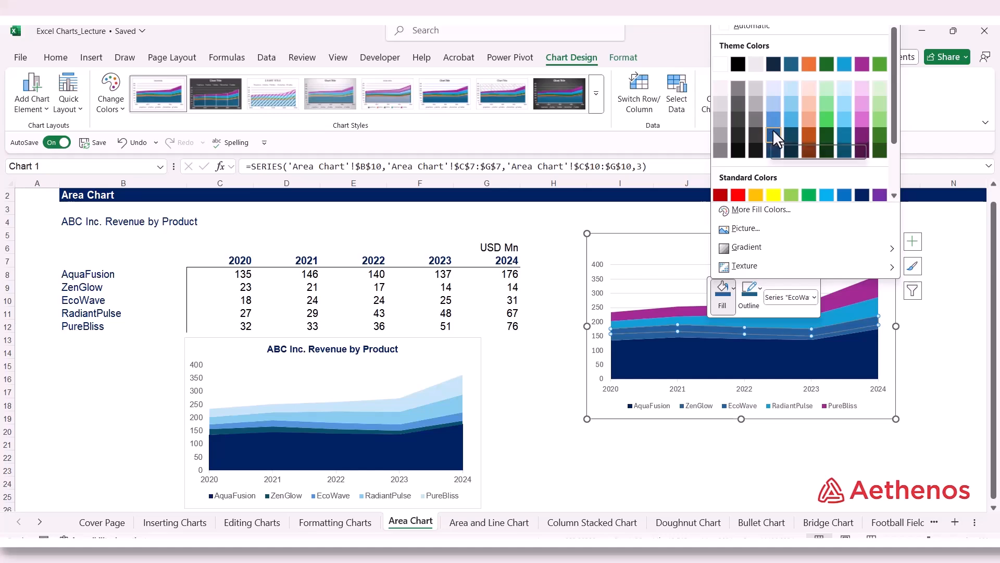
left_click(790, 124)
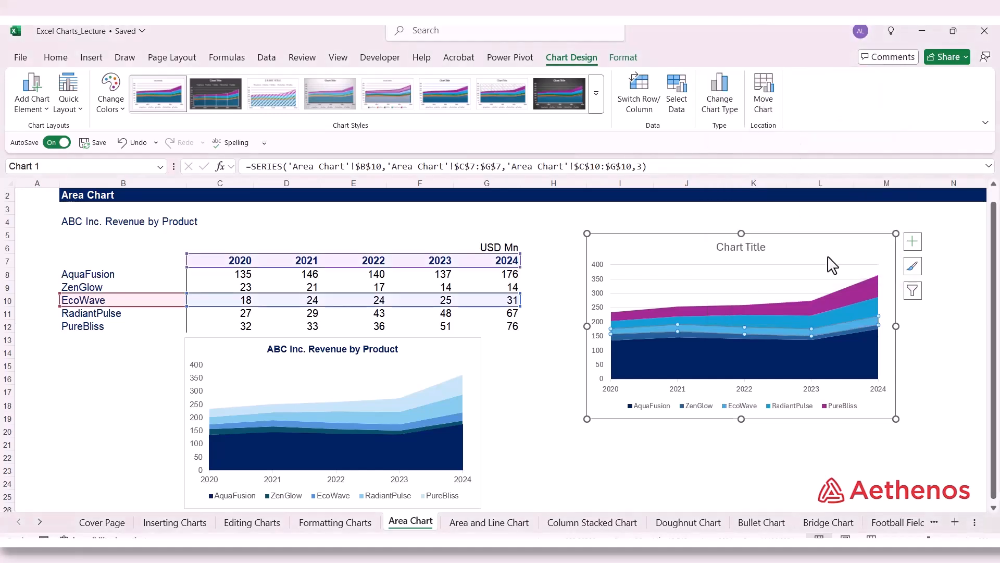
Step: Fill the RadiantPulse series of the new area chart with Dark Teal, Accent 1, Lighter 60%
left_click(766, 320)
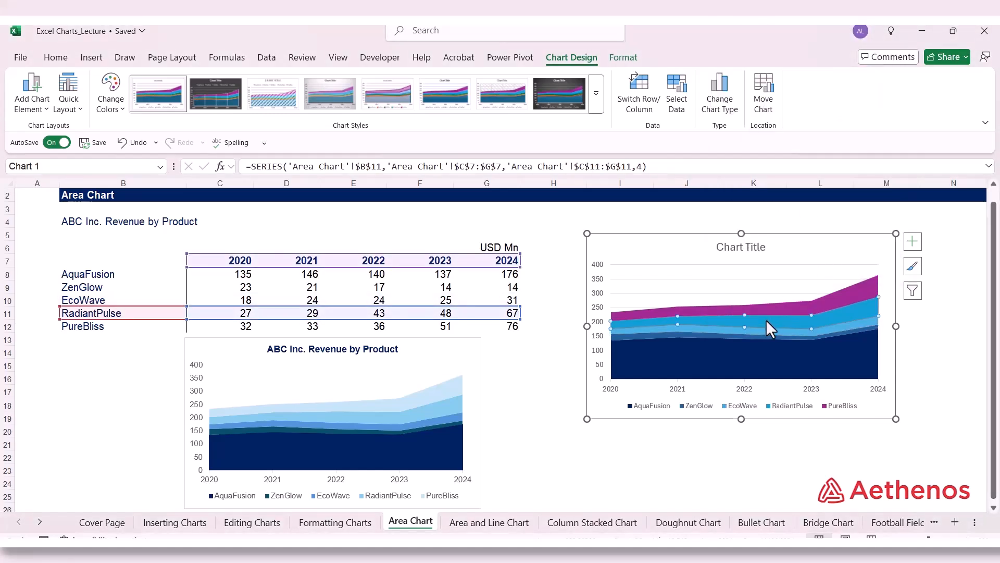
right_click(767, 320)
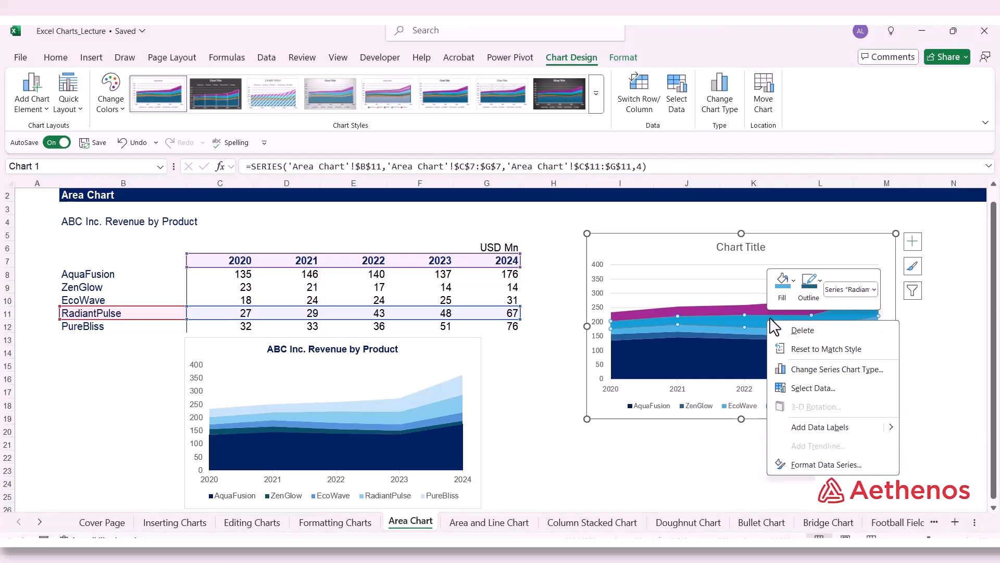
left_click(794, 279)
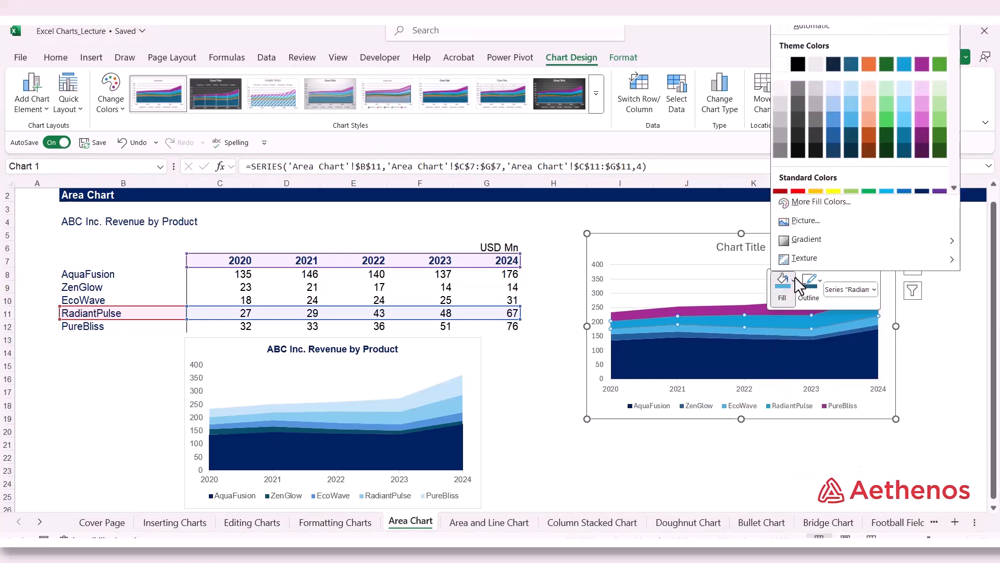
left_click(853, 102)
Step: Fill the PureBliss series of the new area chart with a very light blue theme color and deselect the chart
left_click(794, 311)
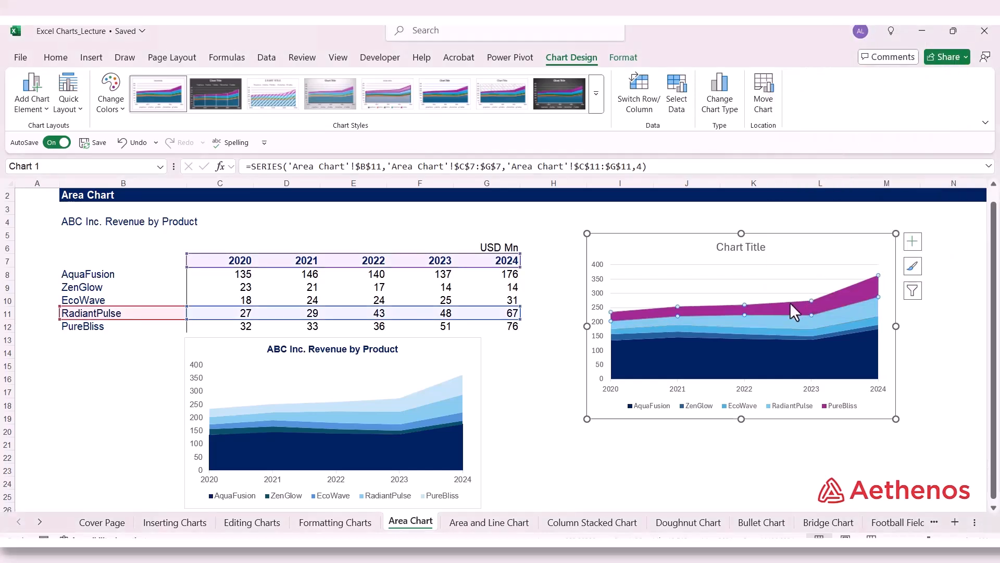
left_click(790, 303)
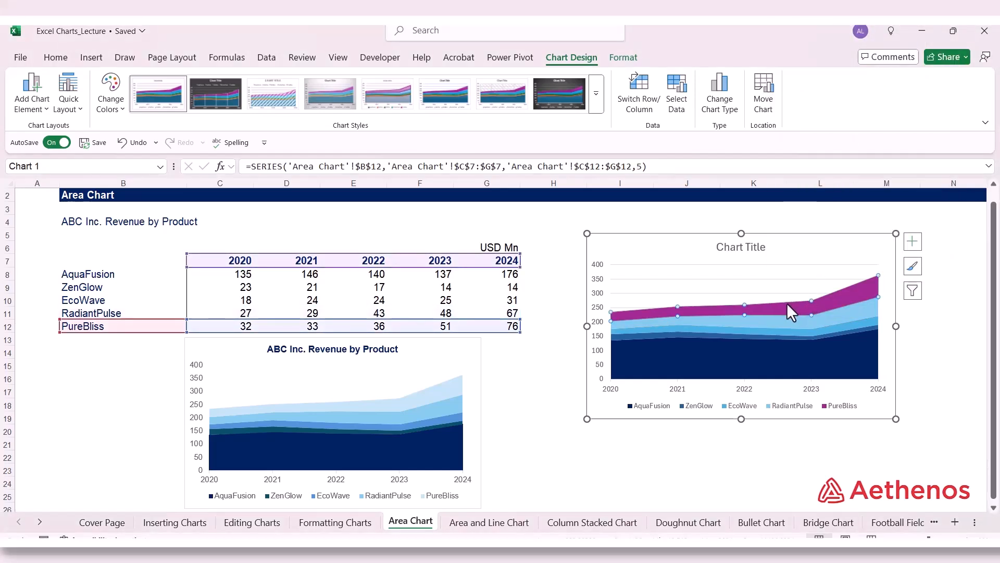
right_click(785, 307)
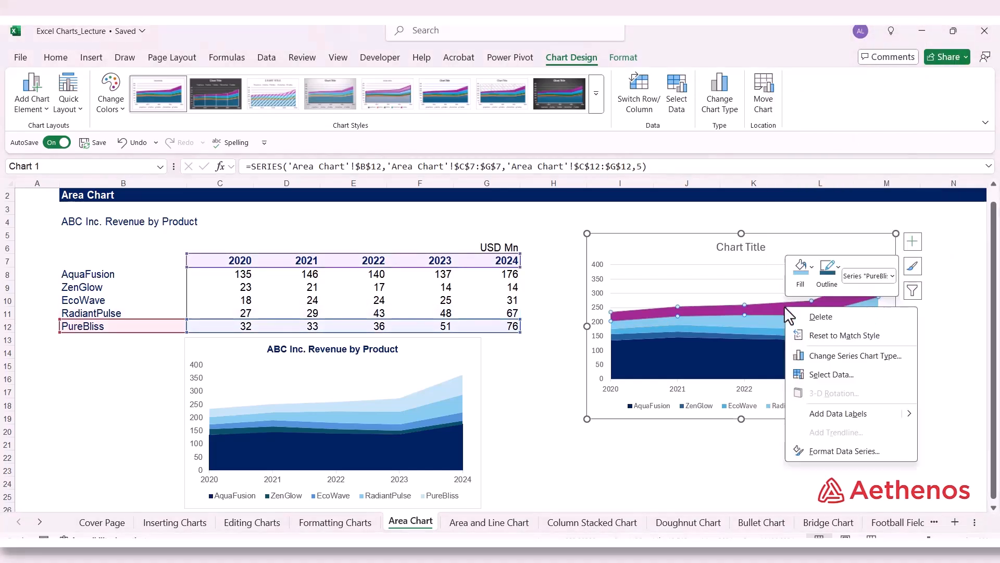
left_click(812, 267)
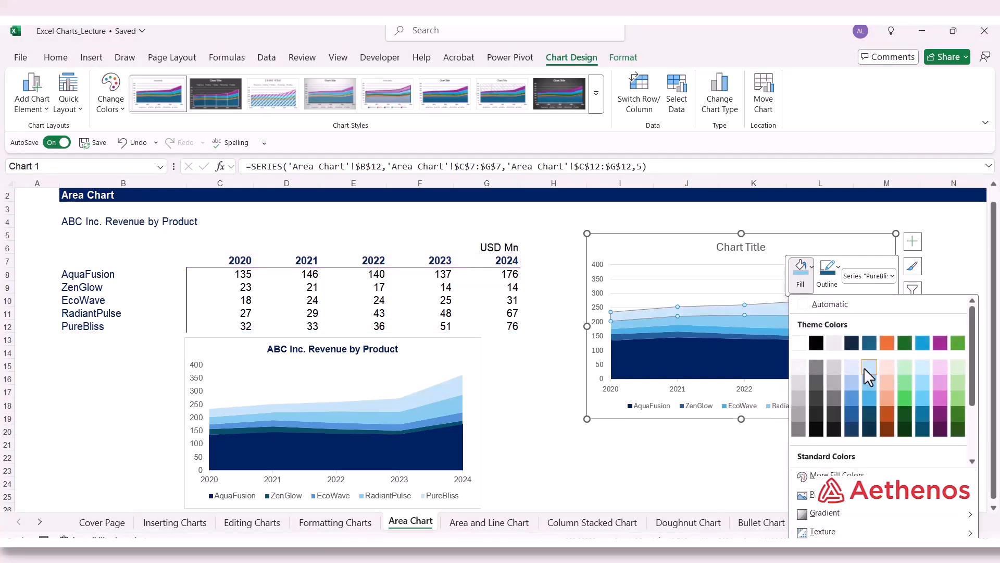
key("Escape")
left_click(780, 459)
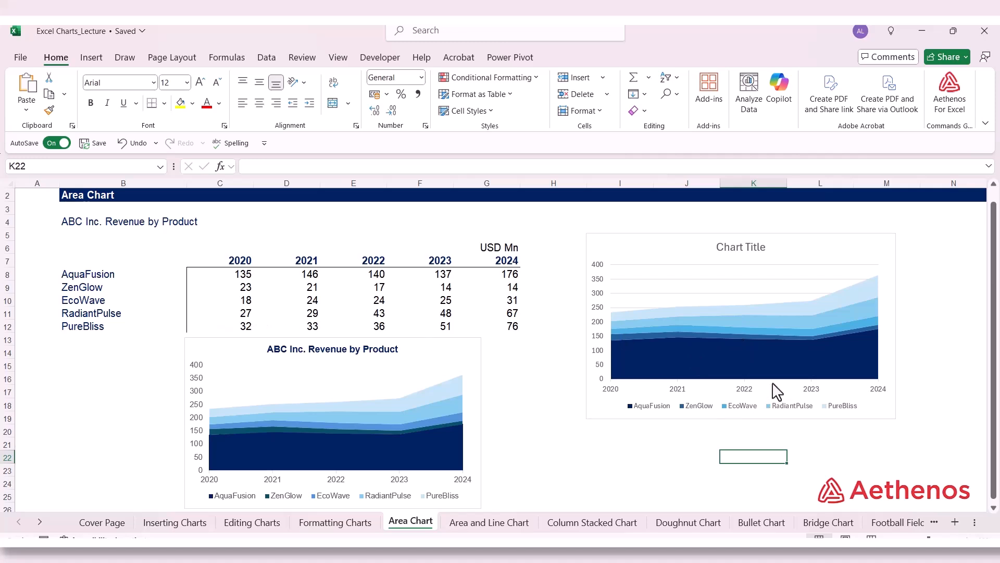
Step: Set all text in the new area chart to Arial, size 9
left_click(676, 249)
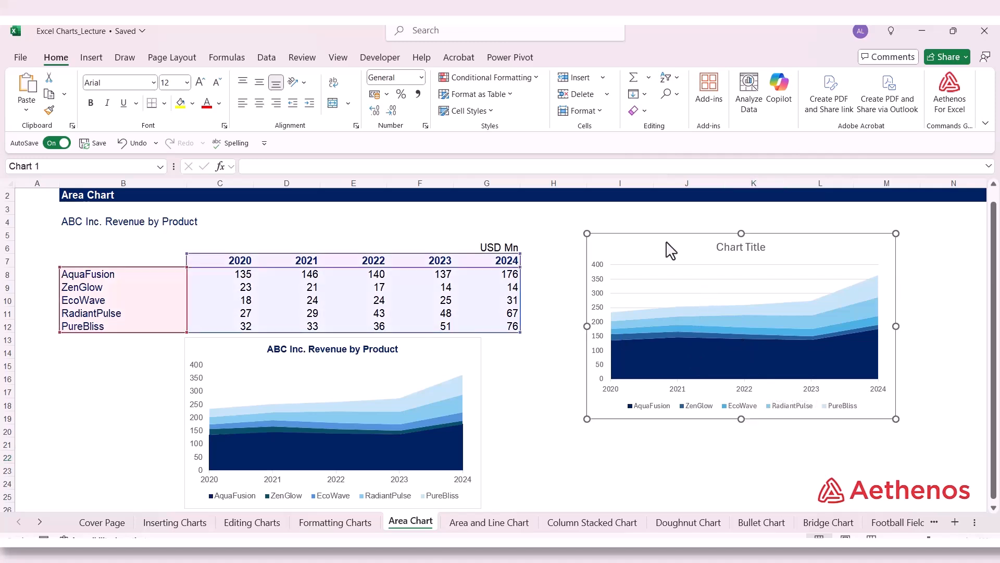
left_click(56, 58)
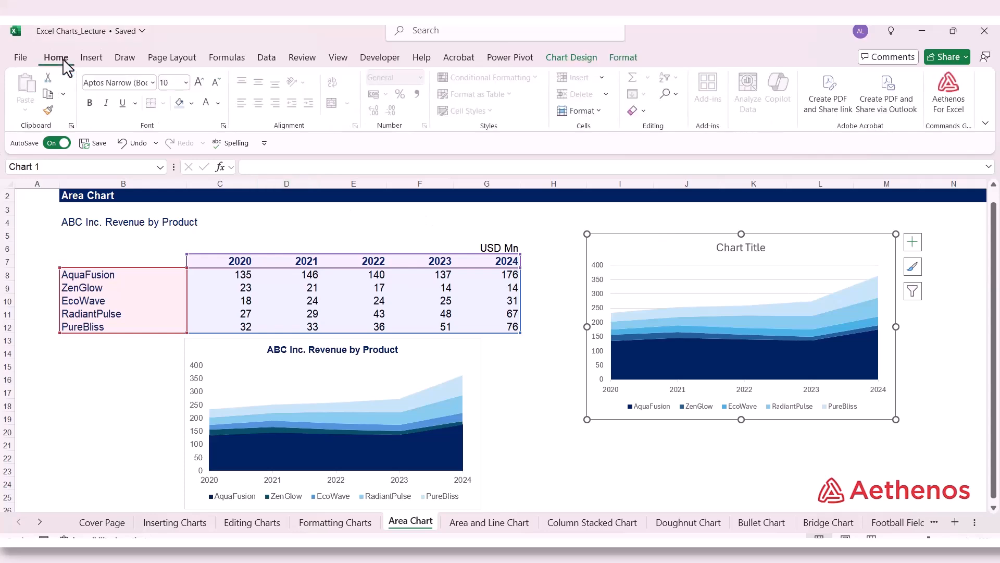
left_click(154, 82)
scroll(184, 297, "down", 4)
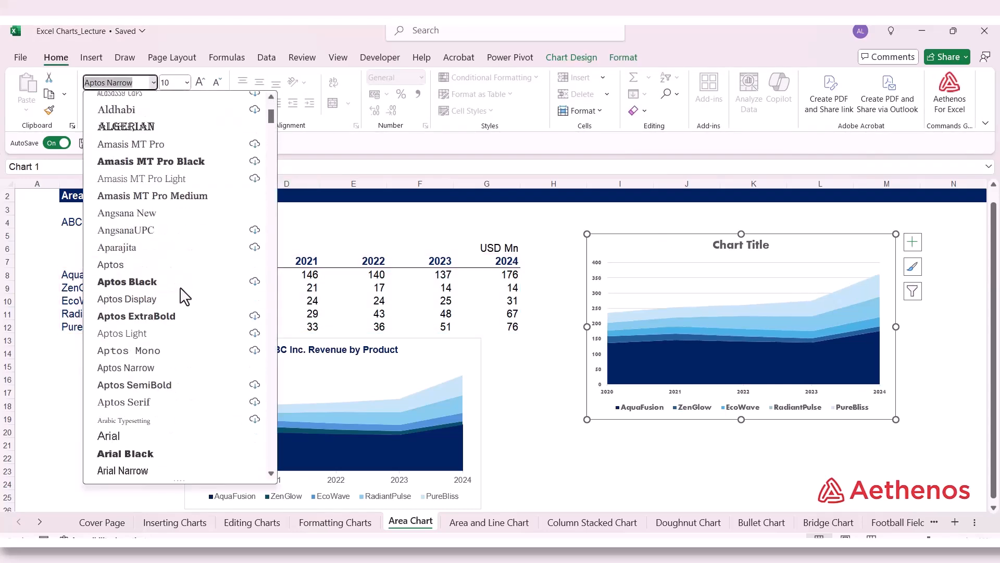
scroll(183, 297, "down", 4)
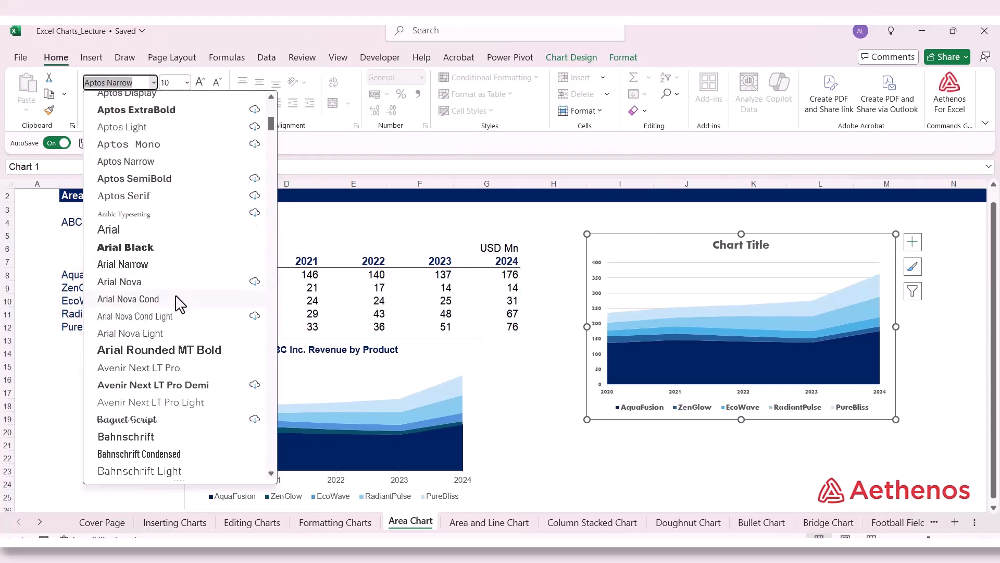
left_click(174, 228)
left_click(186, 82)
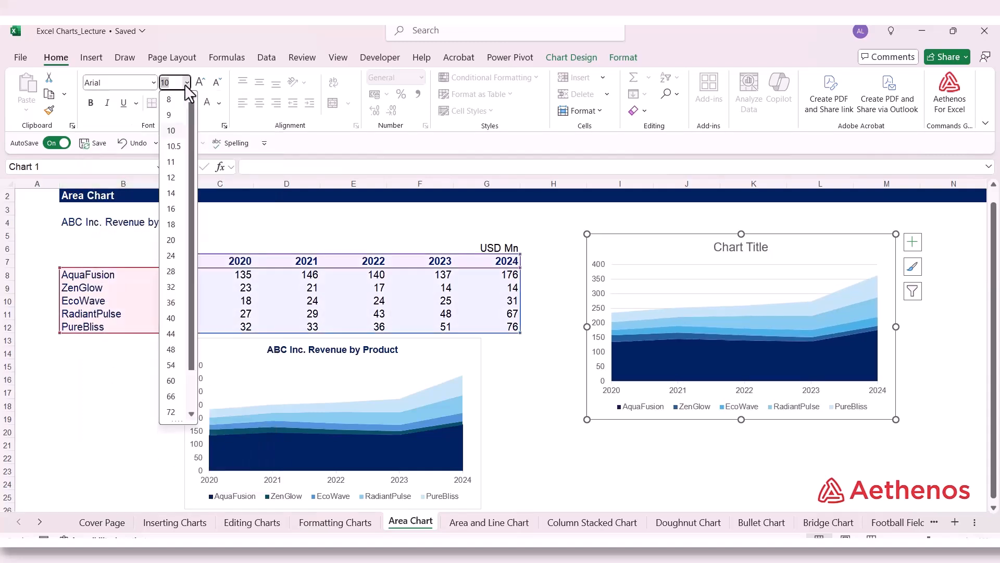
left_click(172, 115)
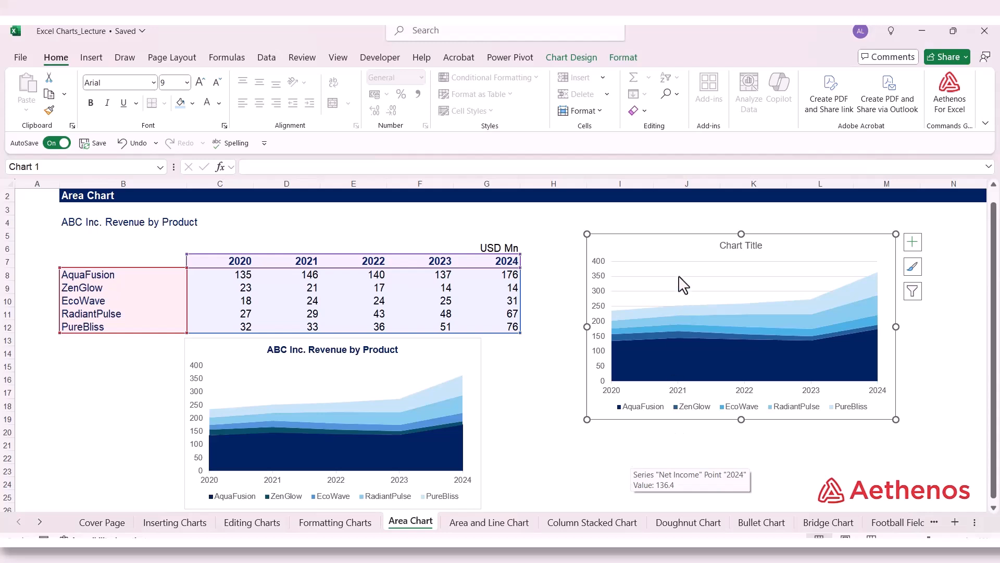
Step: Remove the fill and border from the new area chart's chart area by choosing No fill and No line
right_click(666, 259)
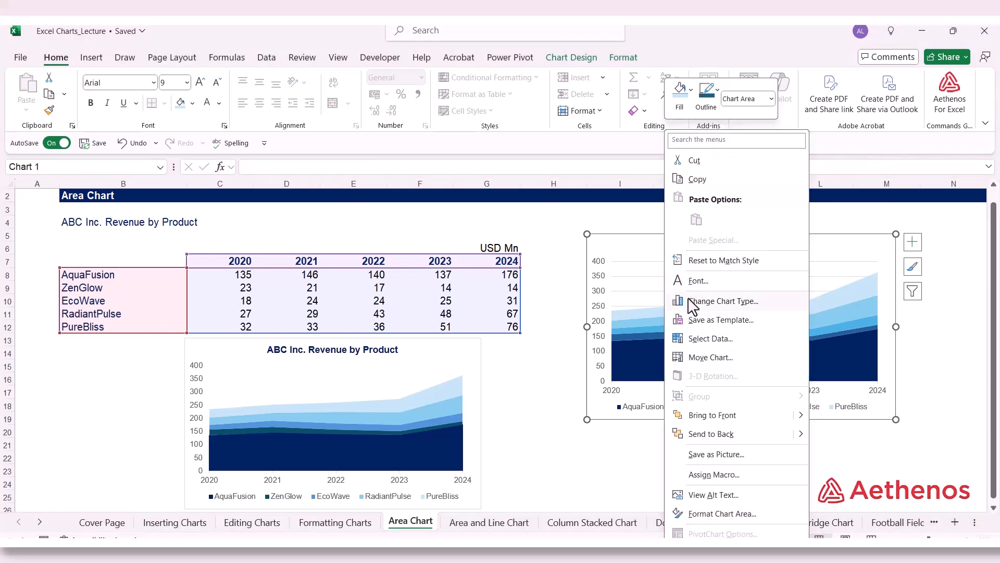
left_click(745, 516)
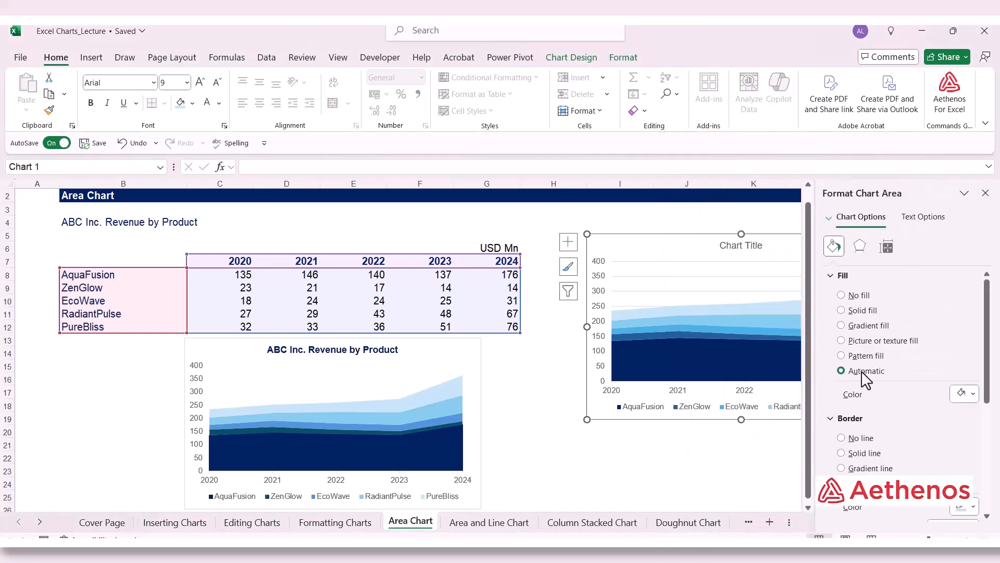
left_click(842, 295)
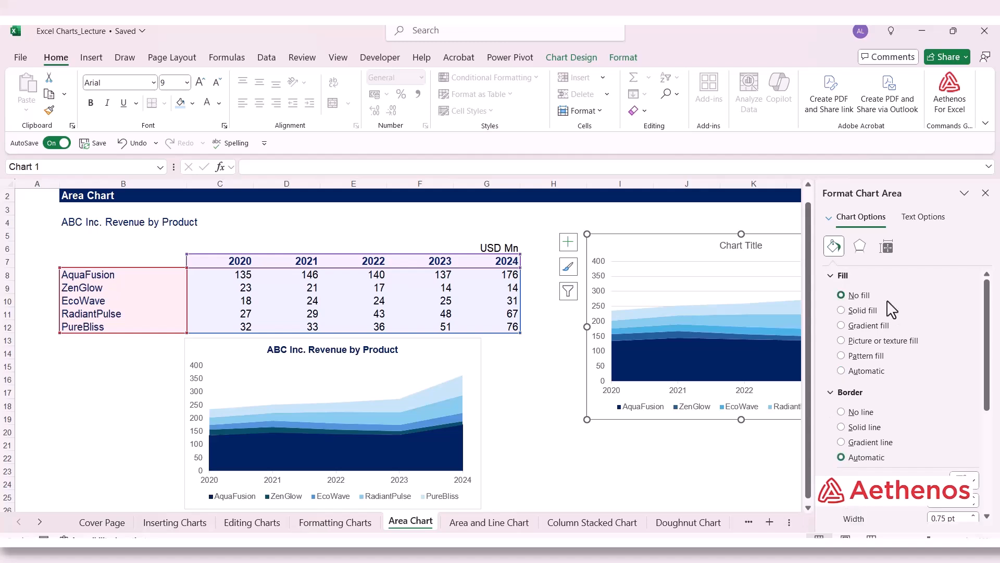
left_click(841, 412)
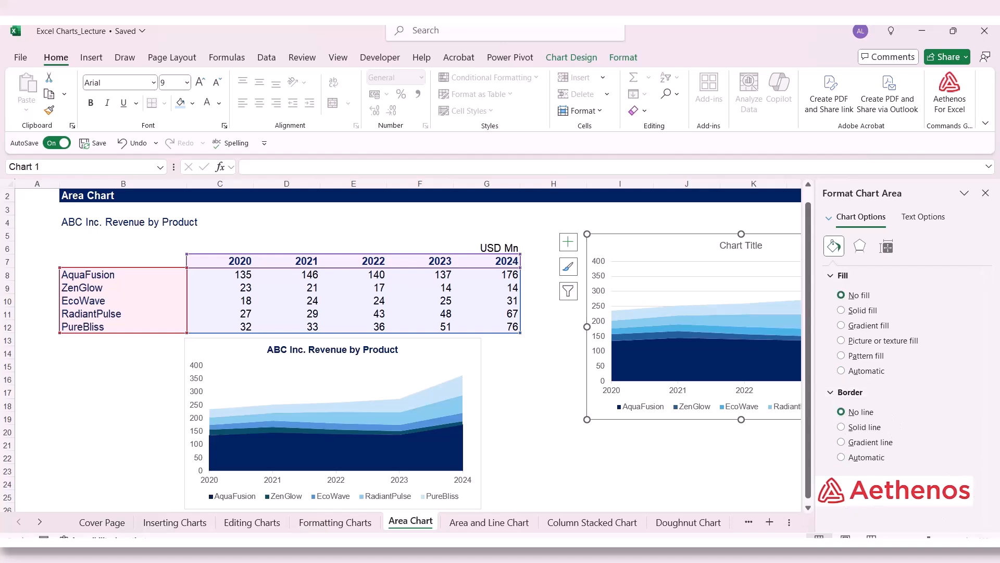
left_click(986, 194)
left_click(972, 300)
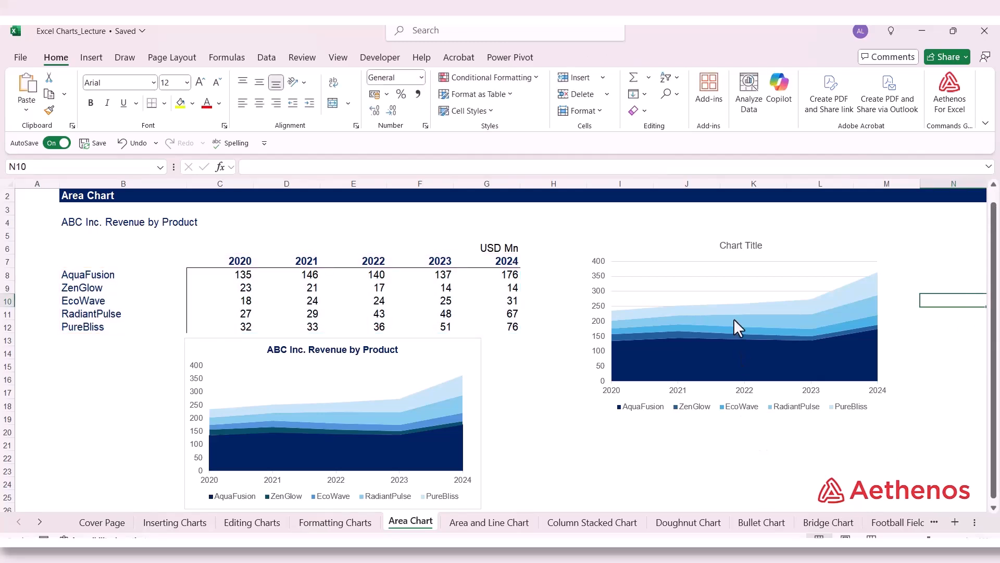
Step: Replace the new chart's title with "ABC Inc. Revenue by Product", copied from cell B4
double_click(735, 251)
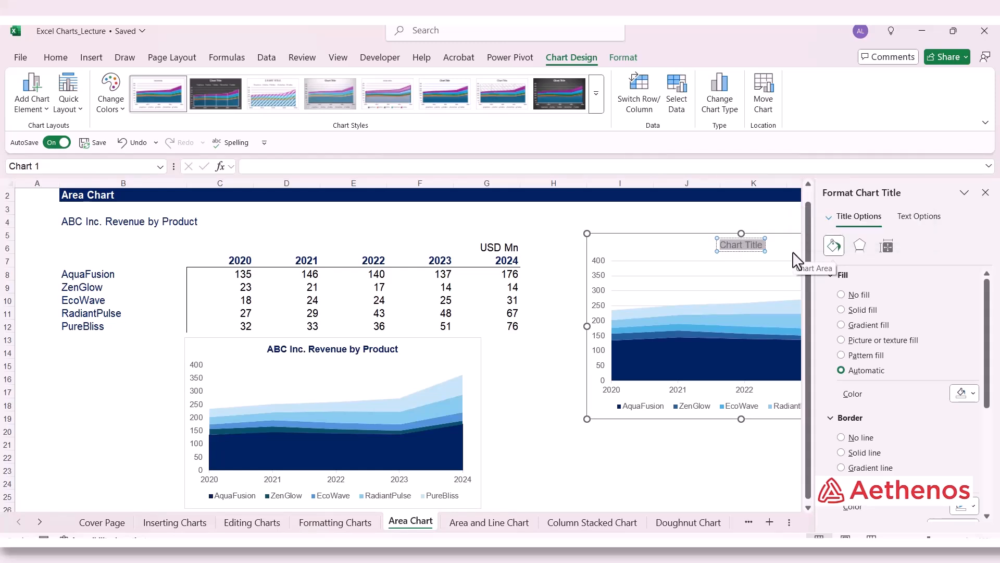
left_click(985, 193)
left_click(201, 223)
left_click(111, 223)
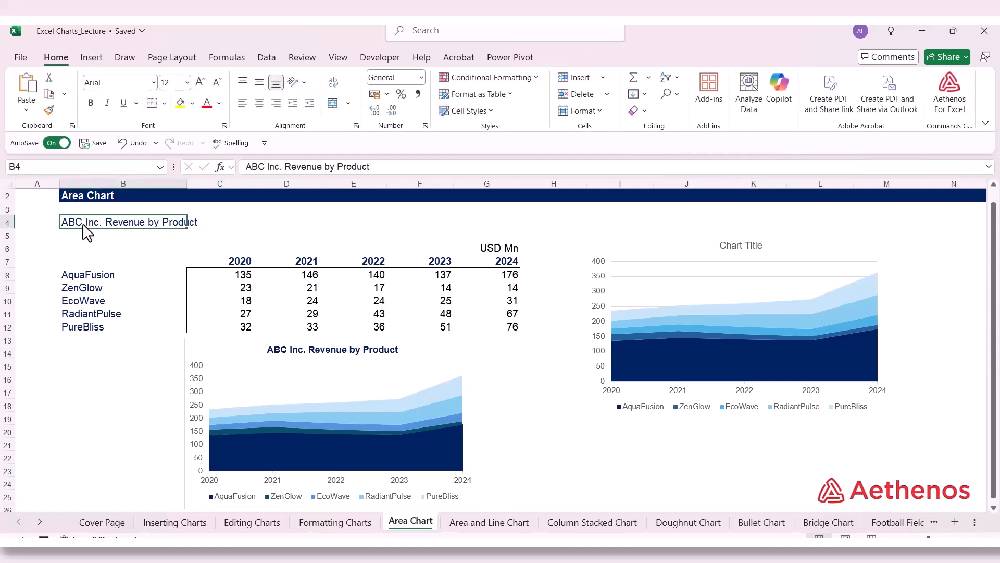
left_click_drag(245, 167, 384, 179)
key("ctrl+c")
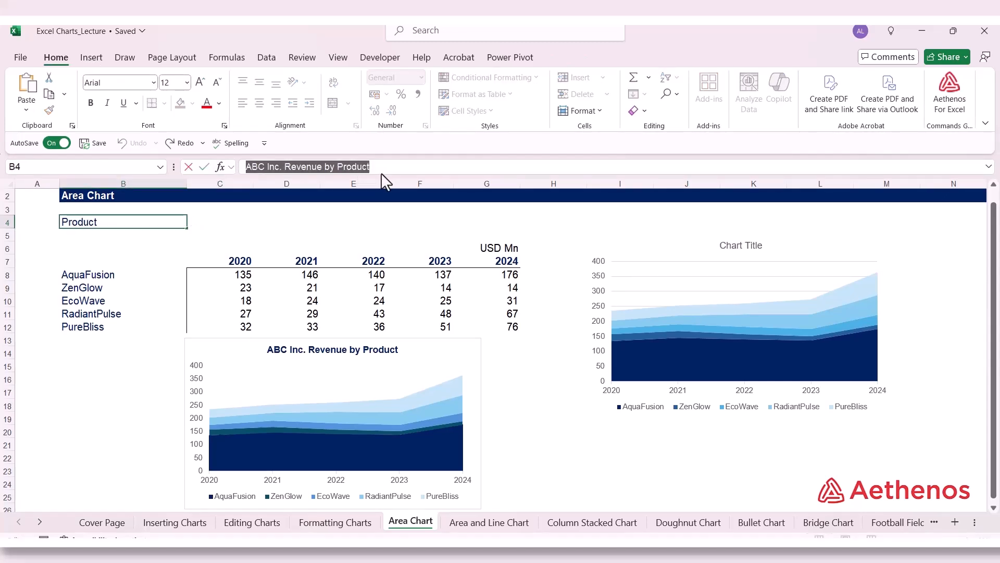
double_click(735, 246)
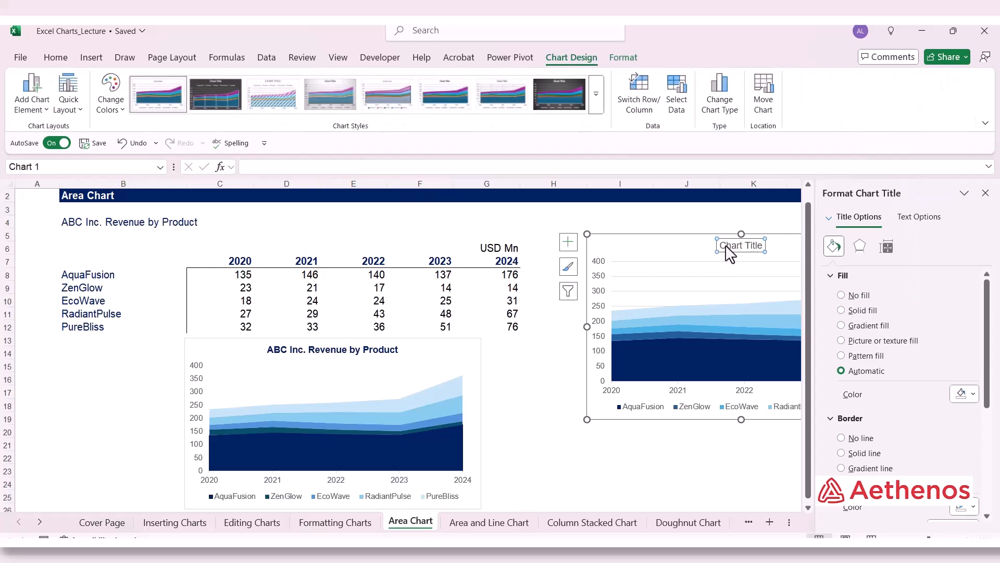
left_click_drag(721, 246, 776, 249)
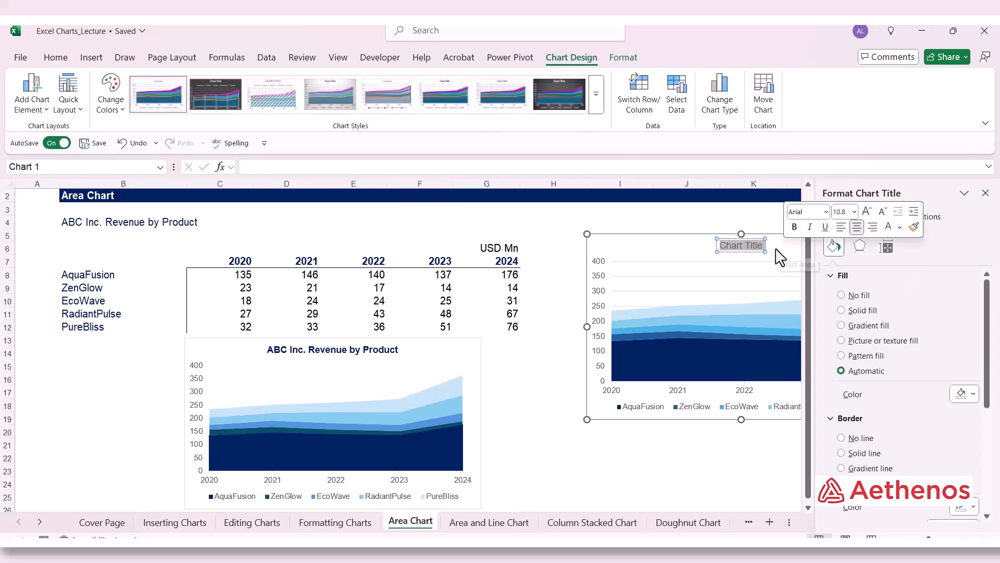
key("ctrl+v")
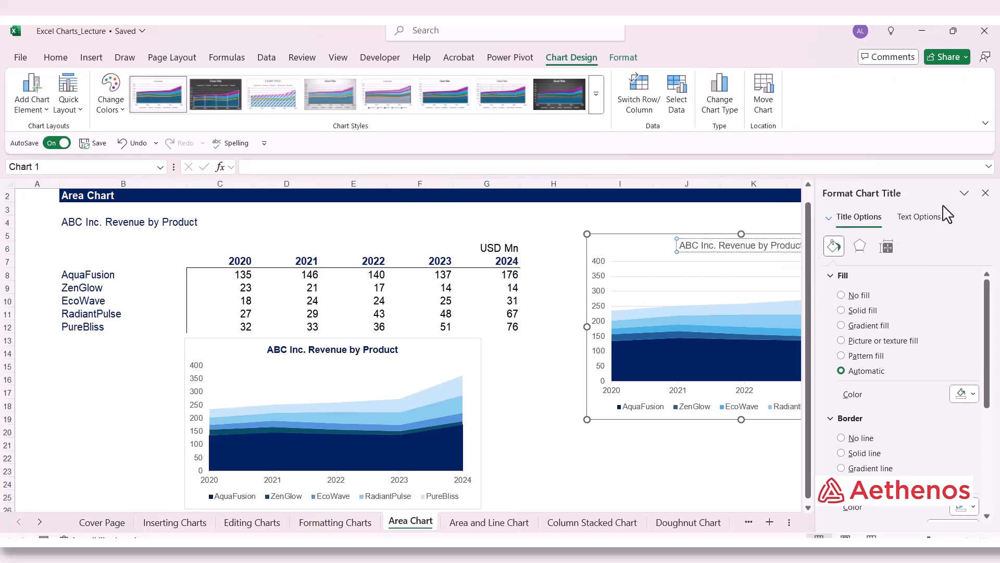
left_click(985, 194)
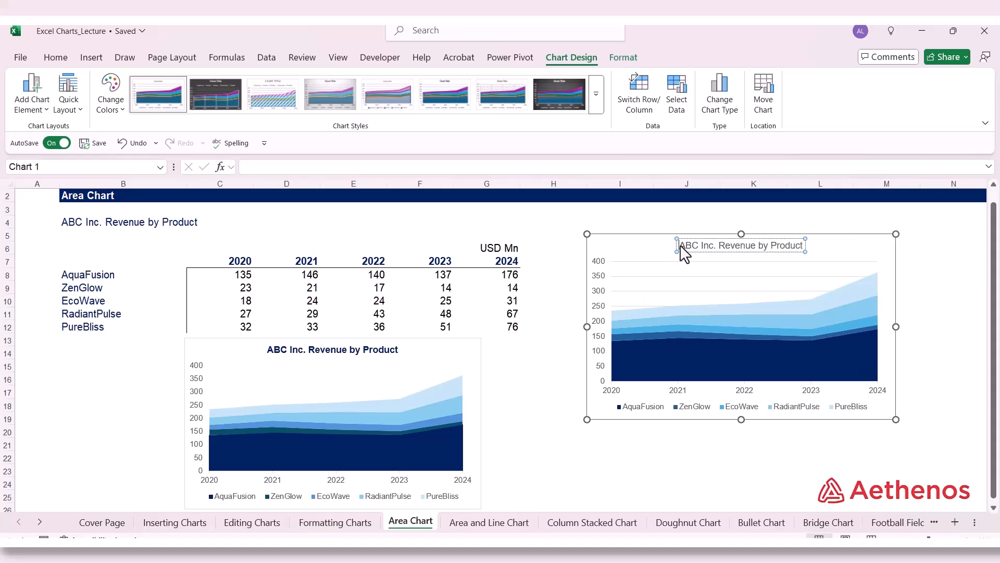
Step: Format the new chart's title in bold with the standard dark blue font color and deselect the chart
left_click_drag(680, 245, 780, 247)
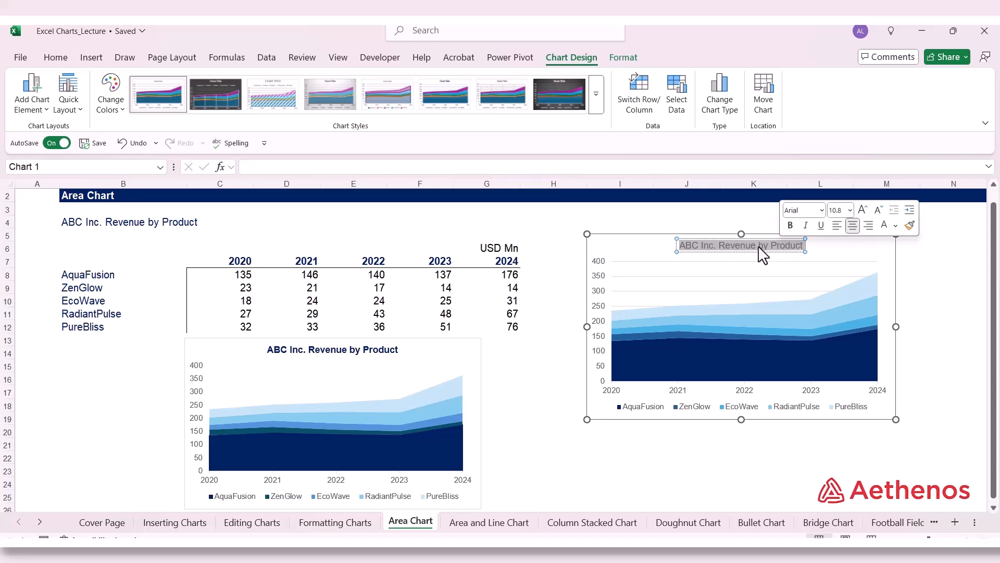
left_click(52, 61)
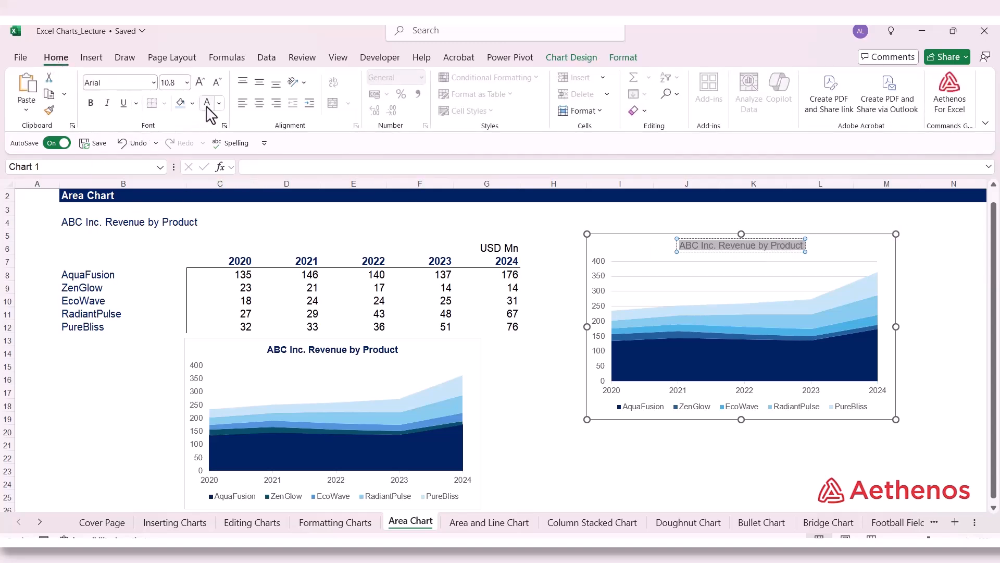
left_click(219, 103)
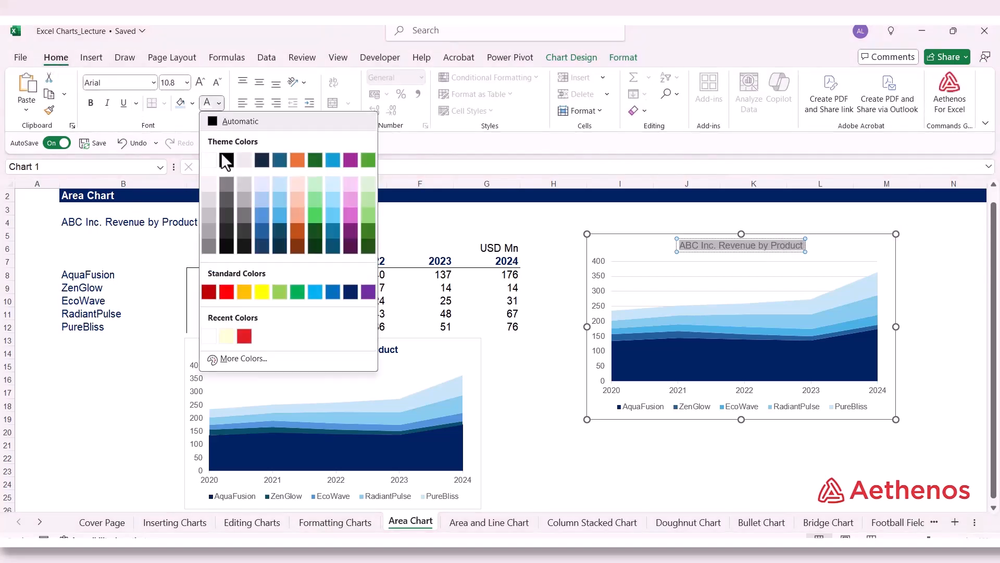
left_click(355, 293)
left_click(90, 103)
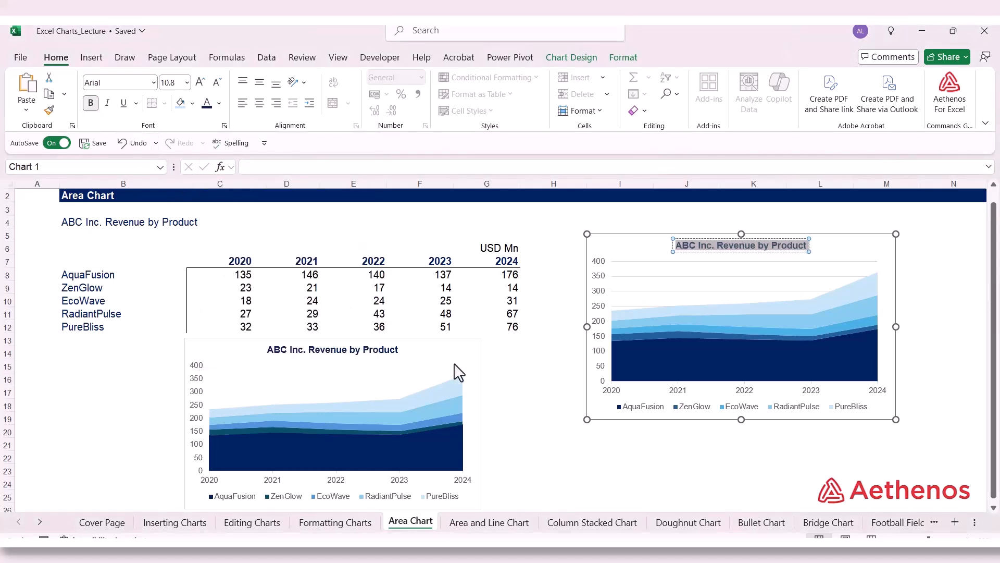
left_click(602, 475)
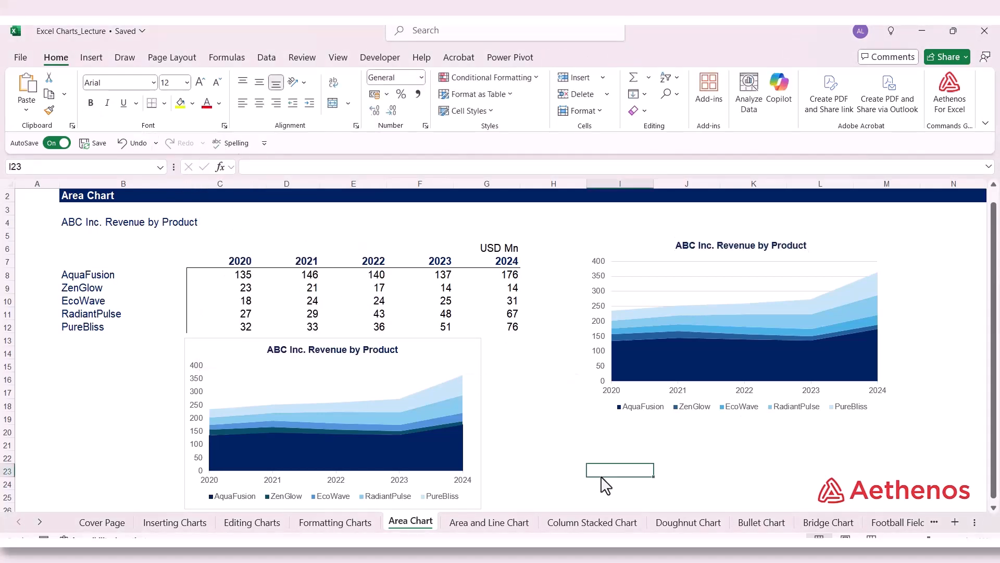
left_click(880, 444)
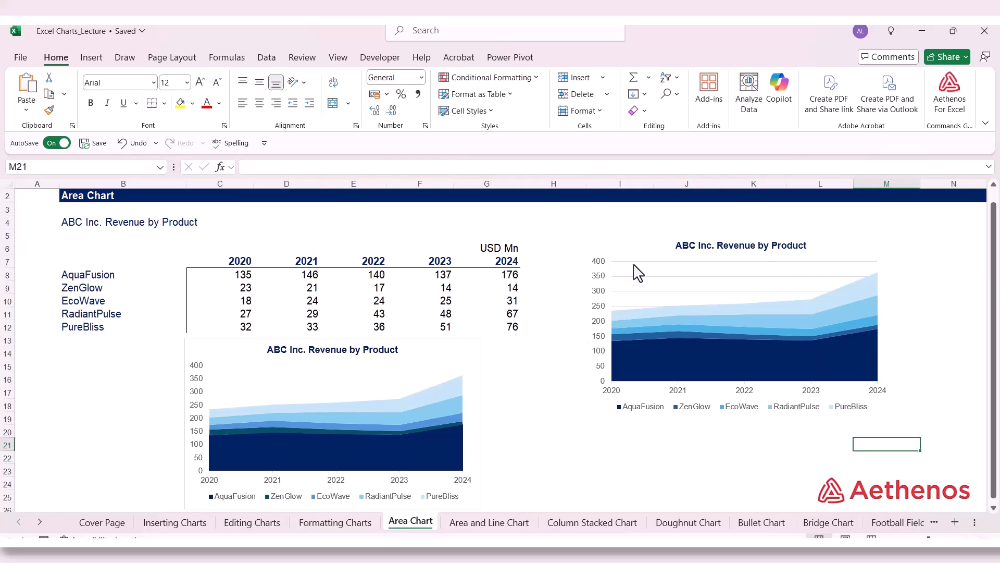
left_click(702, 469)
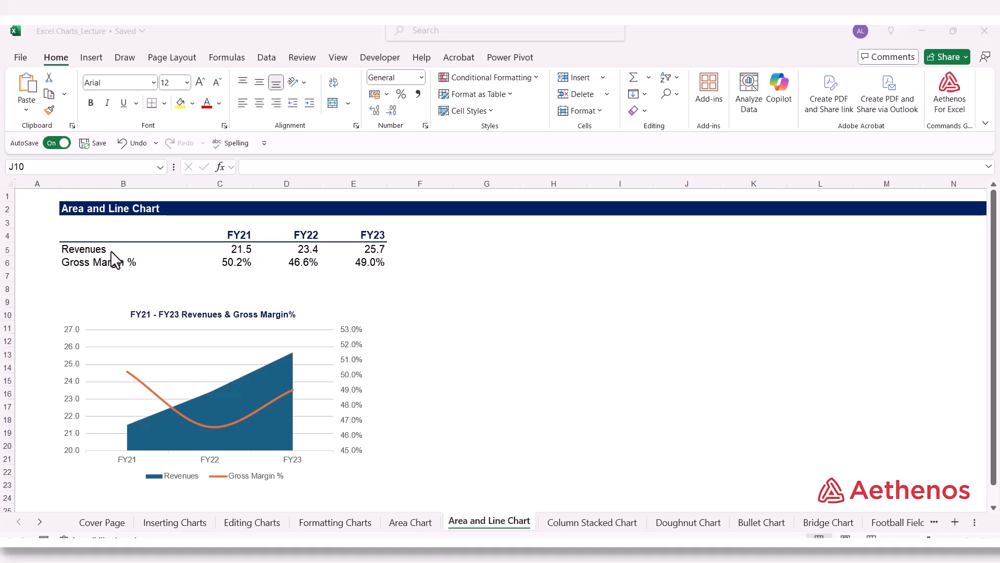
Step: On the Area and Line Chart sheet, examine the FY21–FY23 Revenues and Gross Margin % rows alongside the finished example chart
left_click_drag(102, 249, 327, 251)
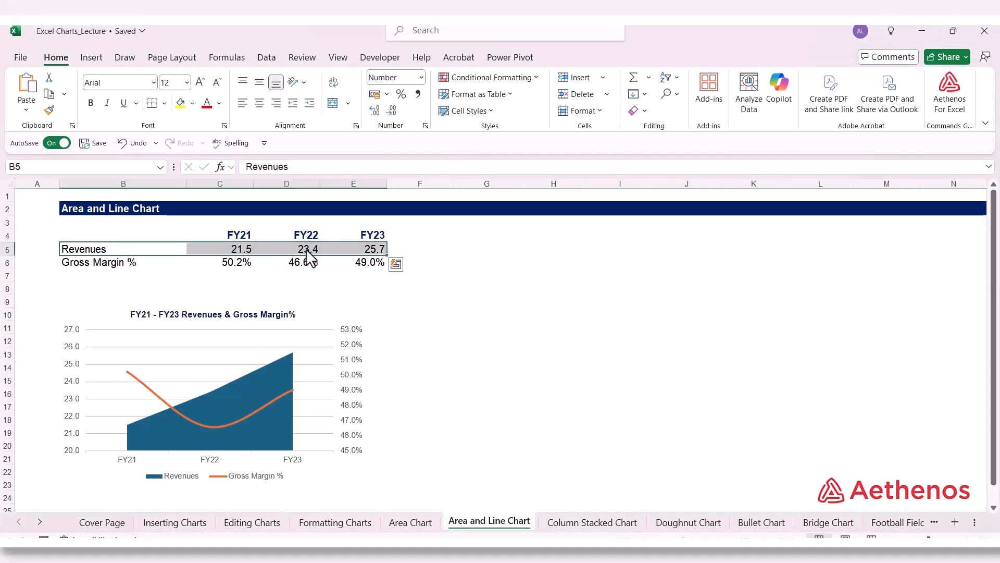
left_click(156, 275)
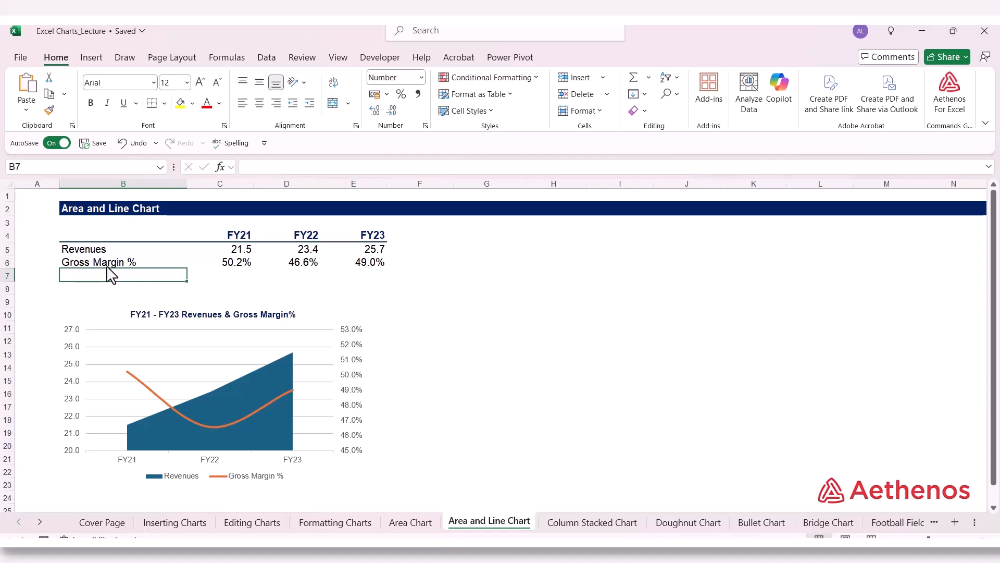
left_click(223, 262)
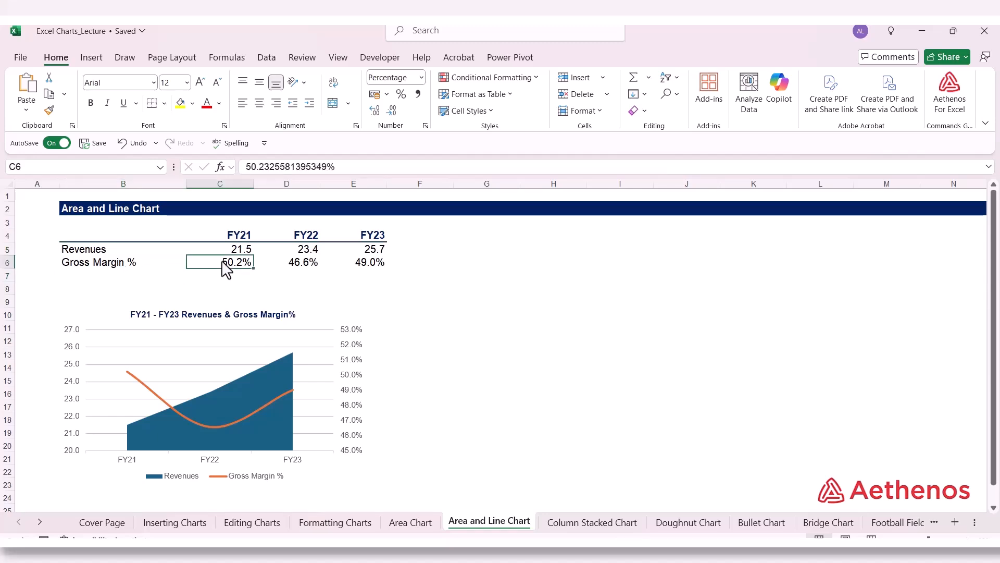
left_click(284, 266)
left_click(359, 267)
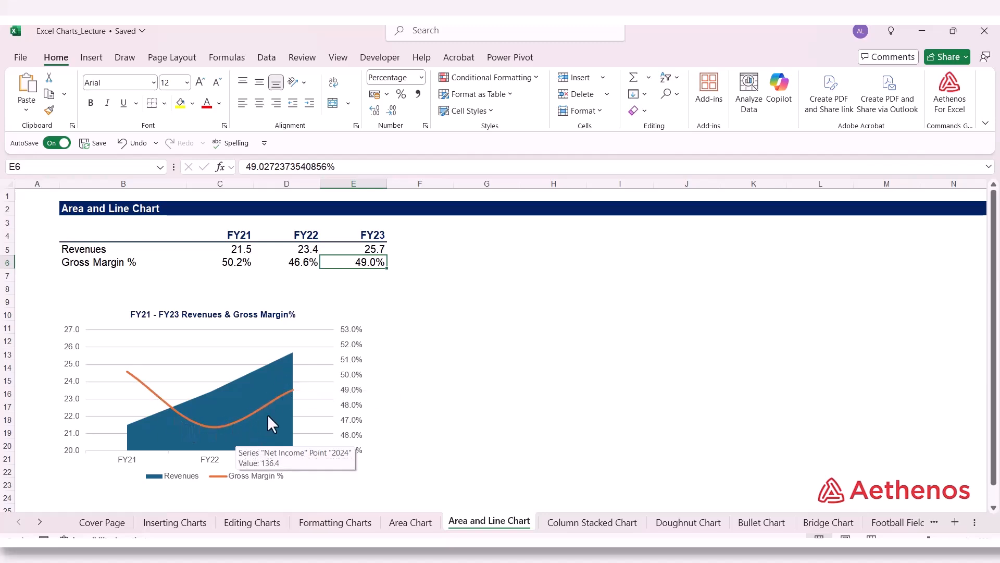
left_click(542, 356)
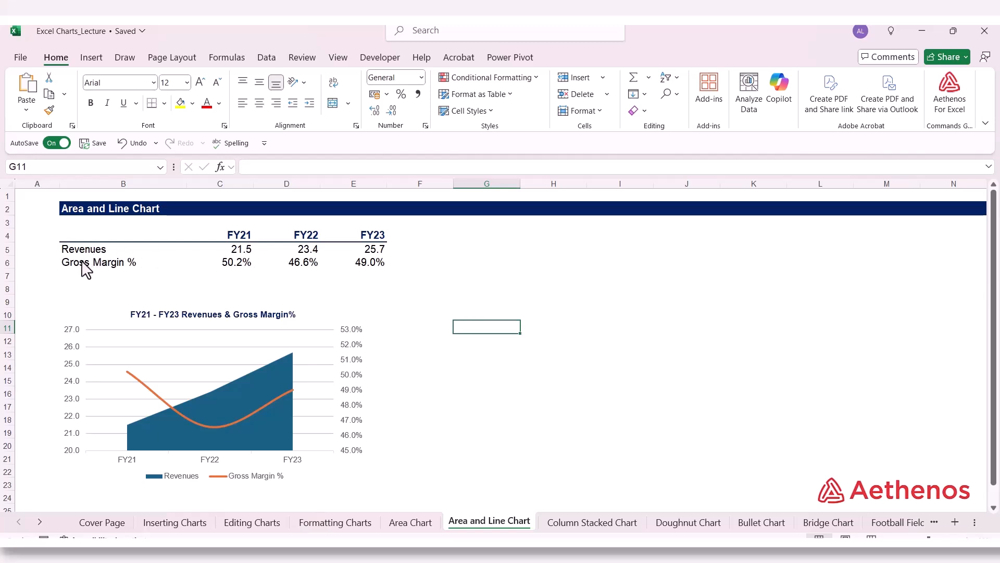
left_click(236, 264)
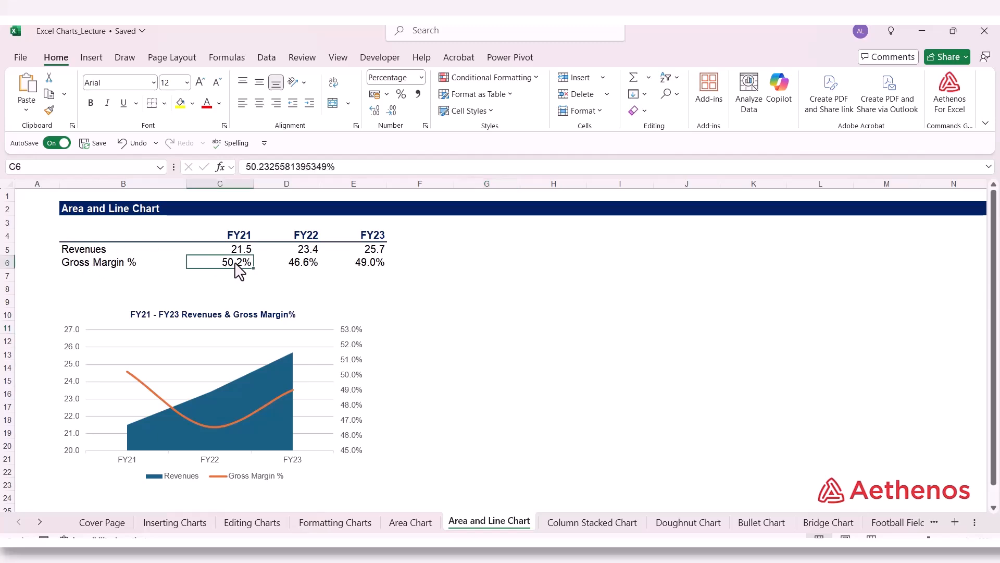
left_click(495, 292)
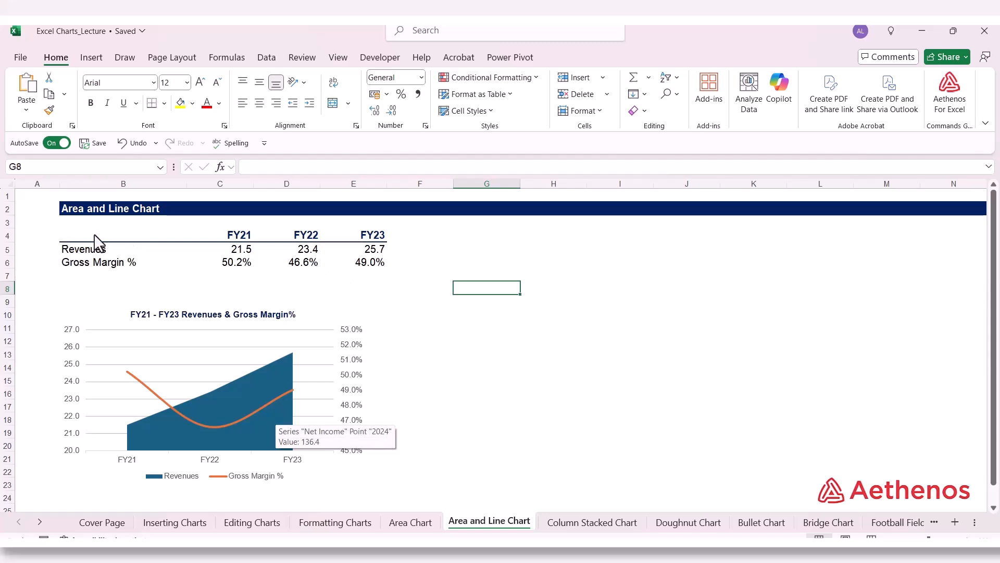
Step: Insert a 2-D area chart from B4:E6 and place it in the empty cells to the right of the data table
left_click_drag(95, 235, 349, 265)
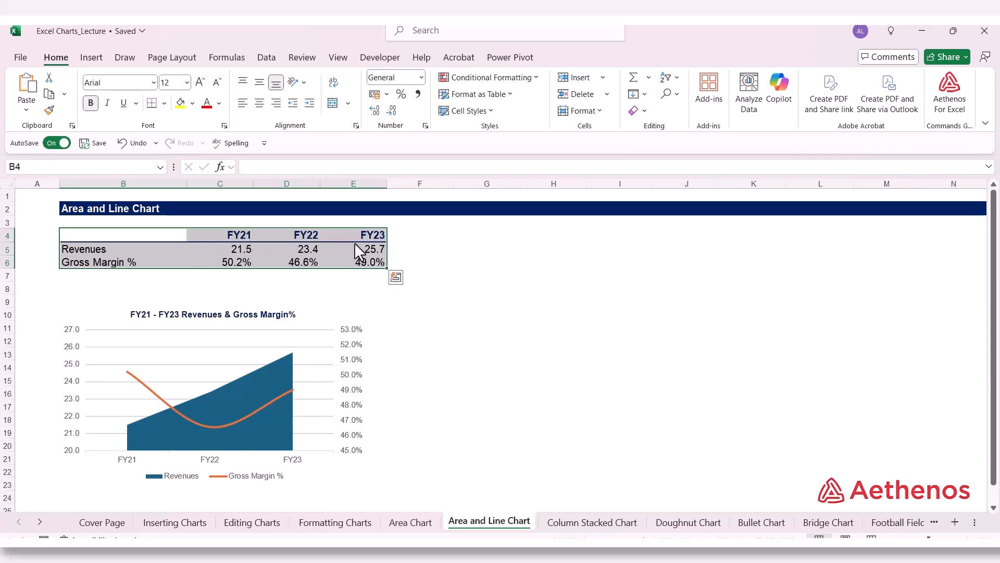
left_click(92, 59)
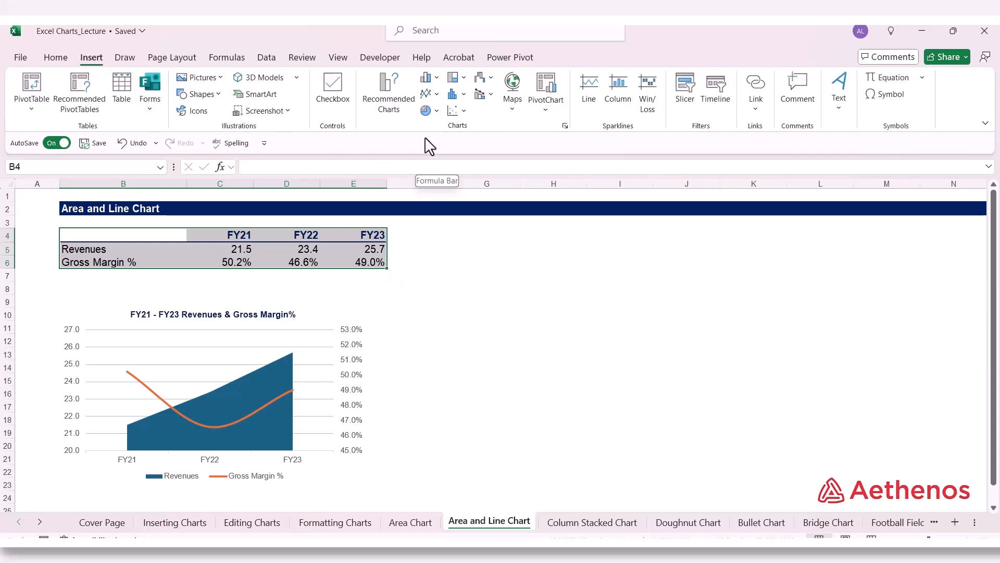
left_click(437, 95)
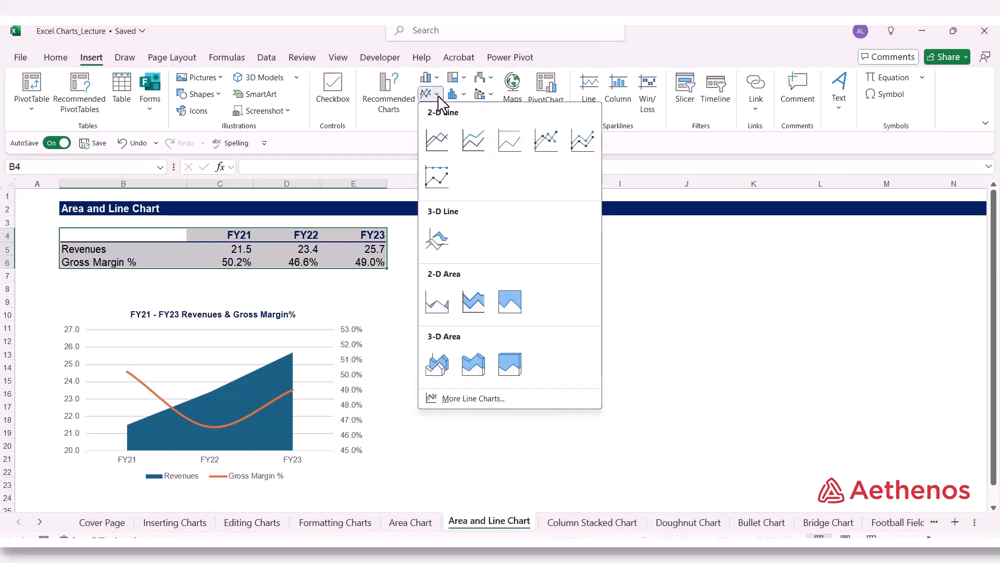
left_click(438, 301)
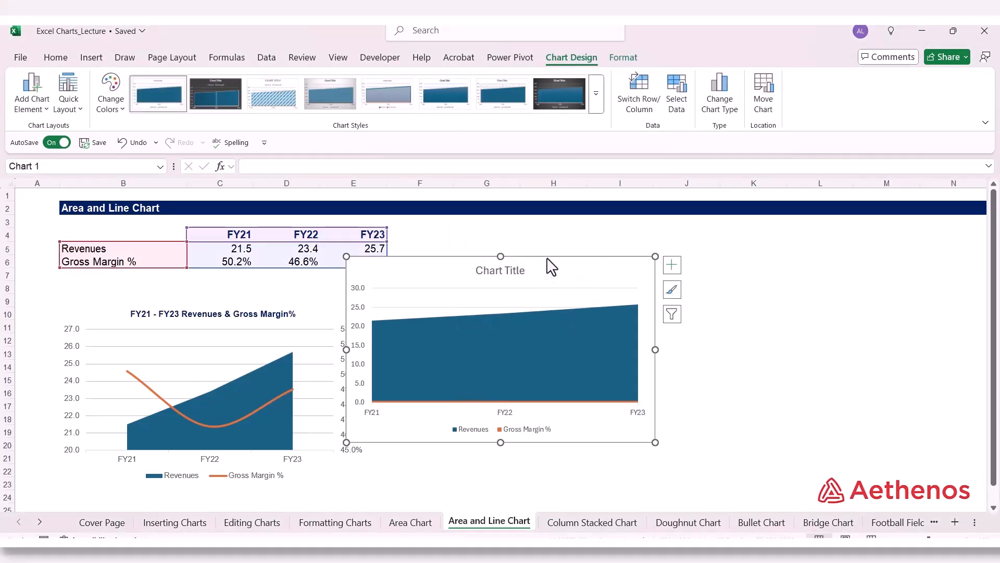
left_click_drag(553, 264, 710, 240)
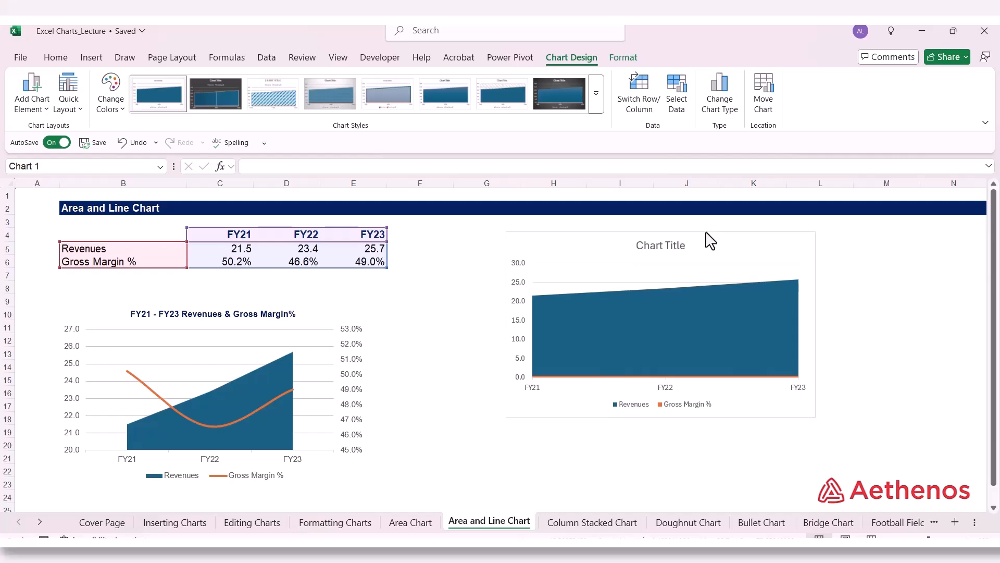
Step: Set all text in the new revenues and gross margin chart to Arial, size 9
left_click(58, 57)
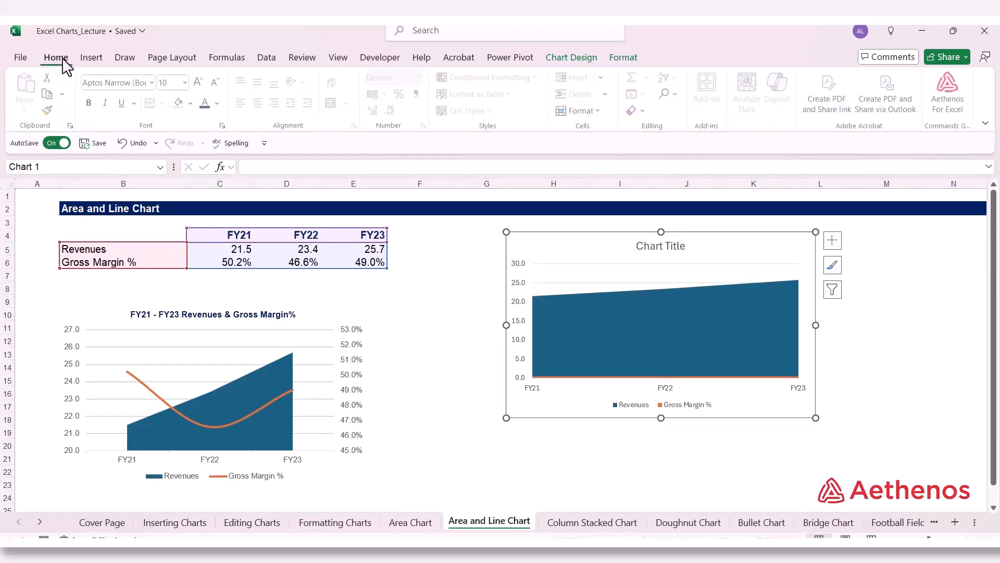
left_click(153, 83)
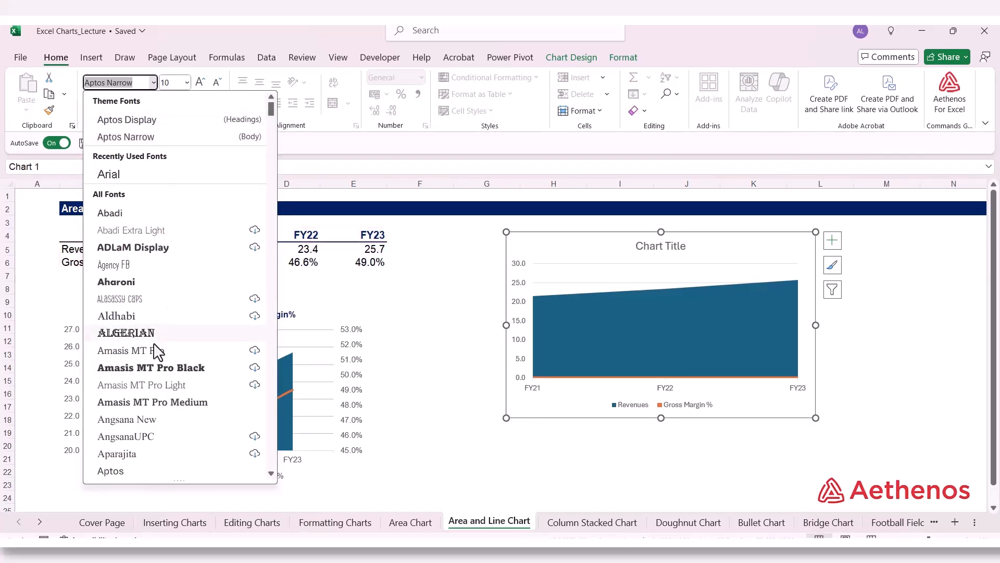
scroll(154, 354, "down", 4)
left_click(127, 435)
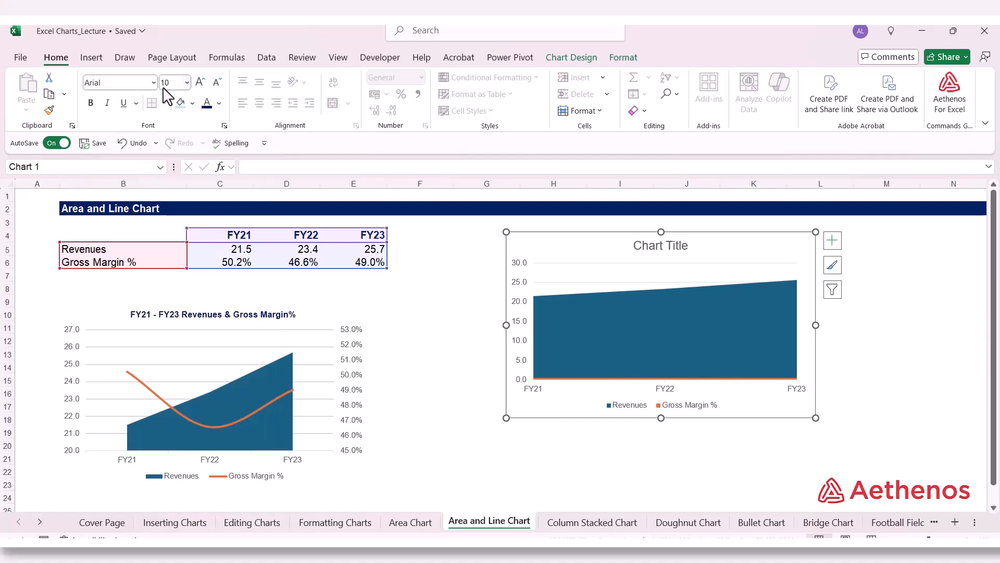
left_click(188, 82)
left_click(179, 128)
Step: Format the new chart's area with no fill and no border line
right_click(584, 260)
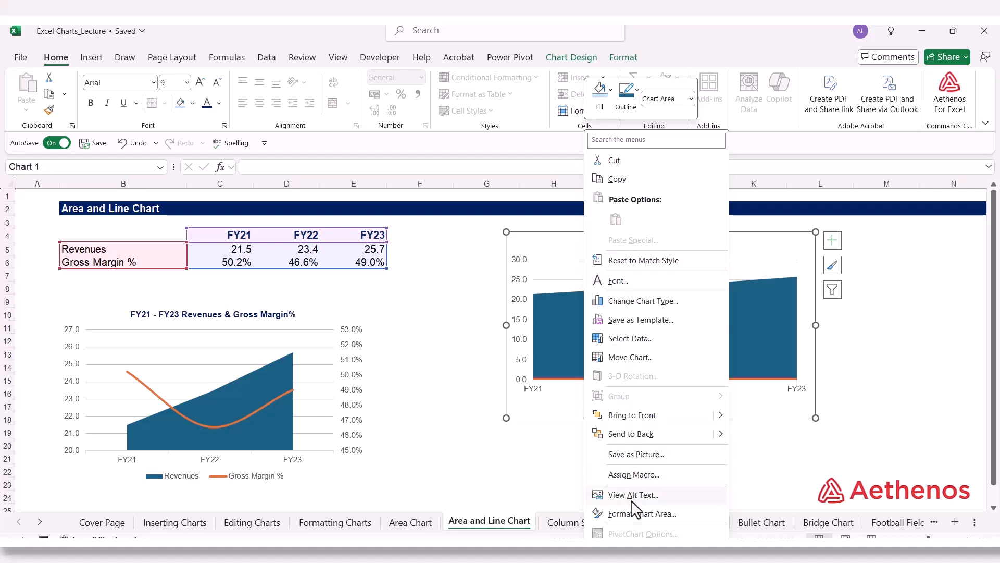
left_click(630, 514)
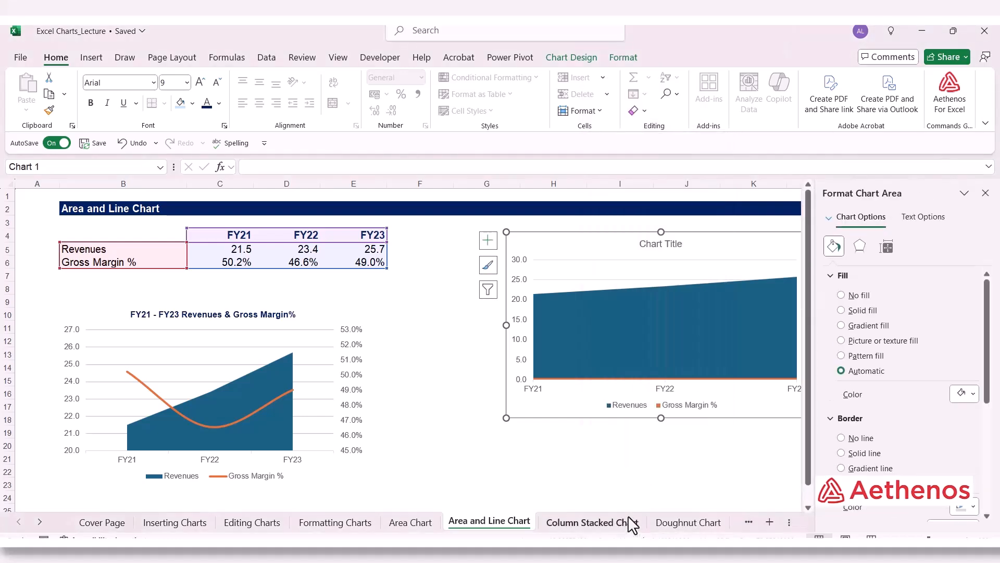
left_click(841, 295)
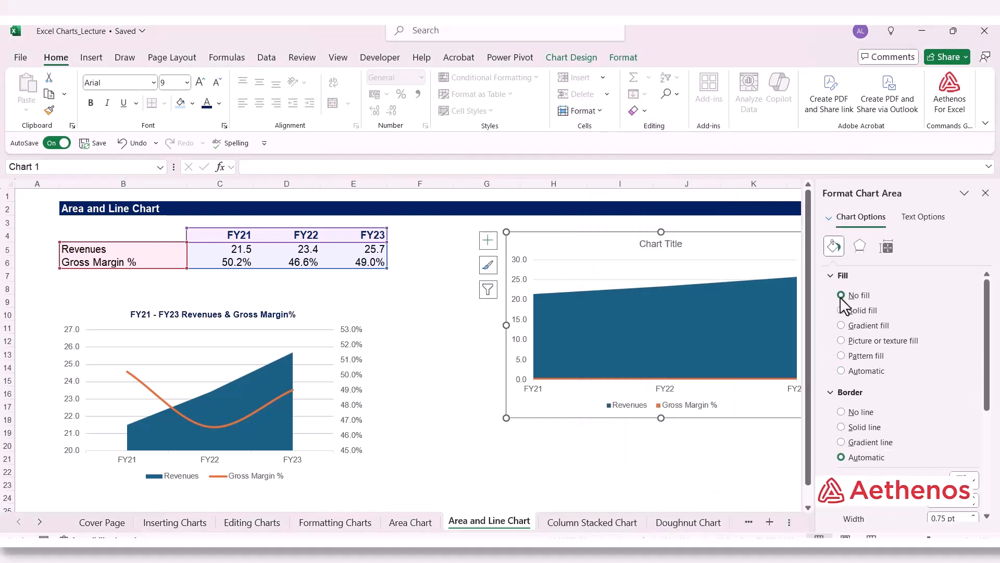
left_click(842, 412)
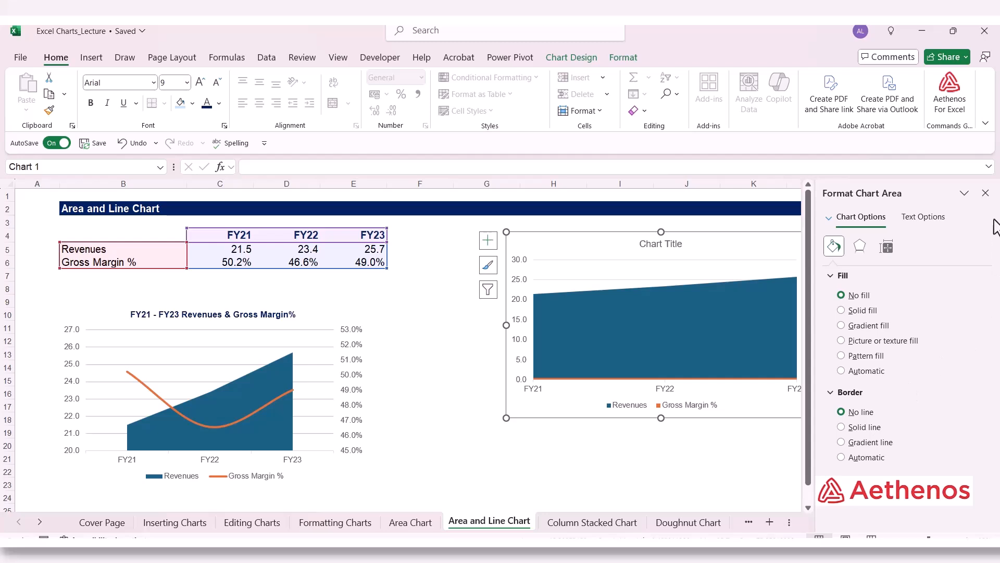
left_click(985, 193)
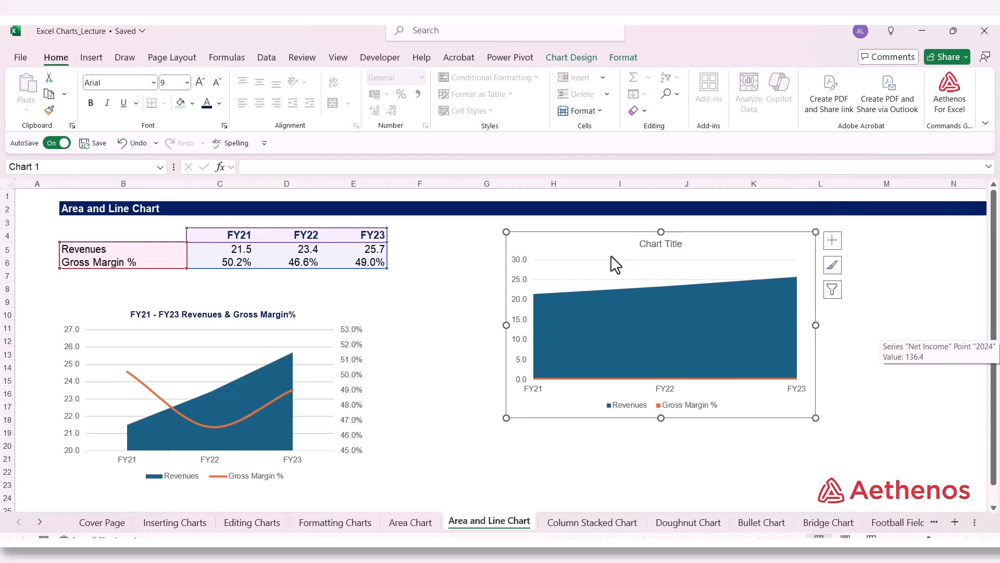
Step: Format the new chart's major gridlines as solid lines in the darkest shade of the white theme color, with about 50% transparency
left_click(600, 279)
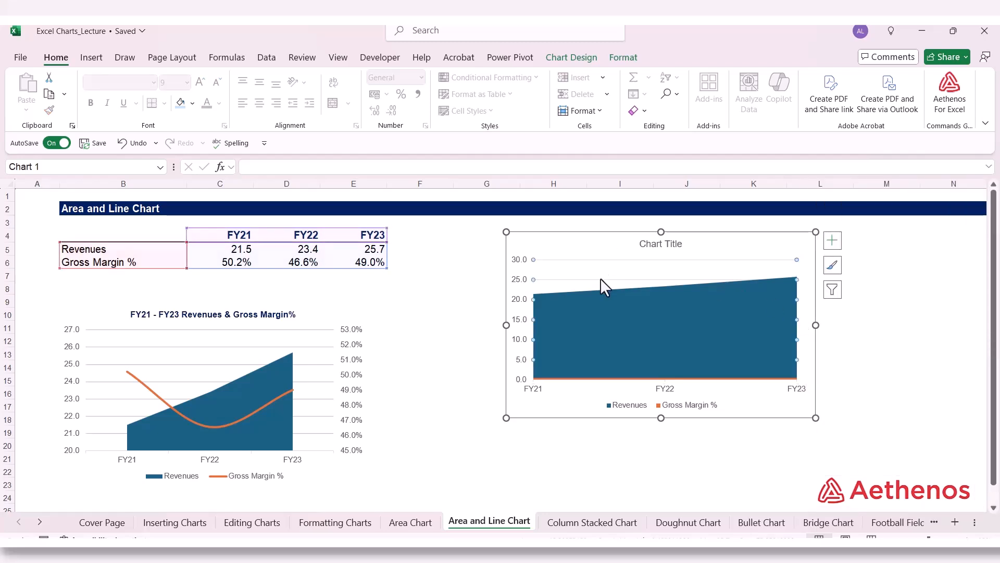
right_click(601, 278)
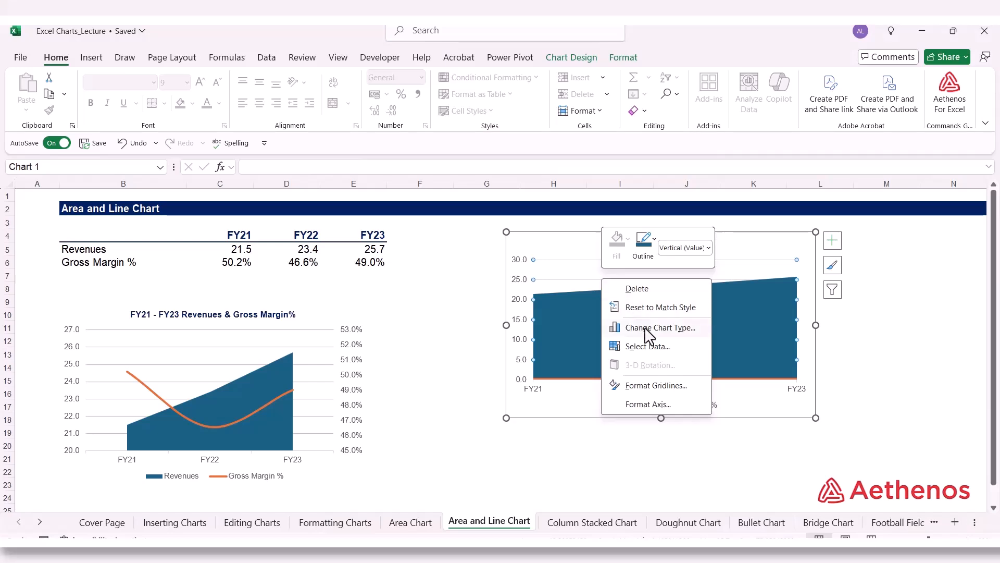
left_click(656, 385)
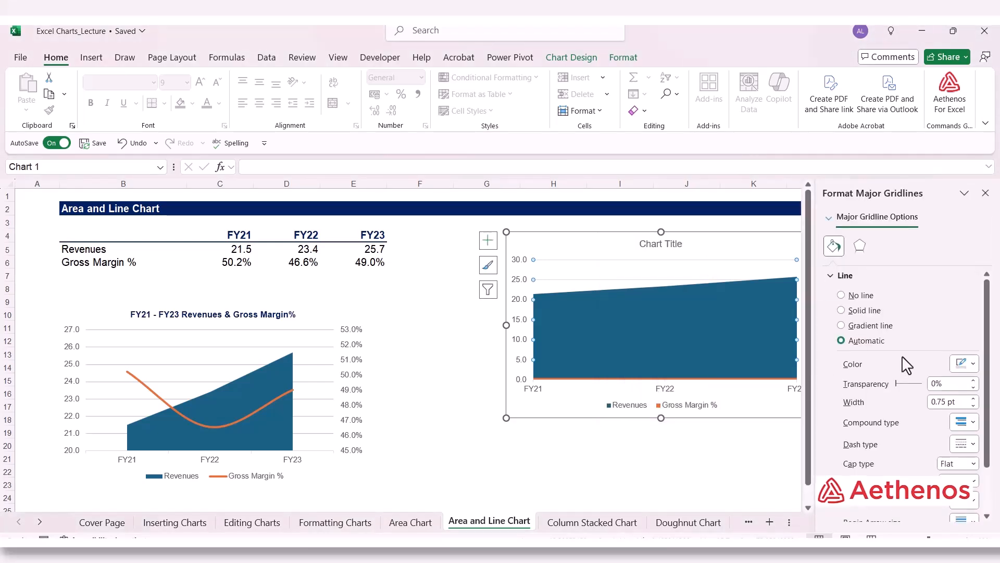
left_click(842, 311)
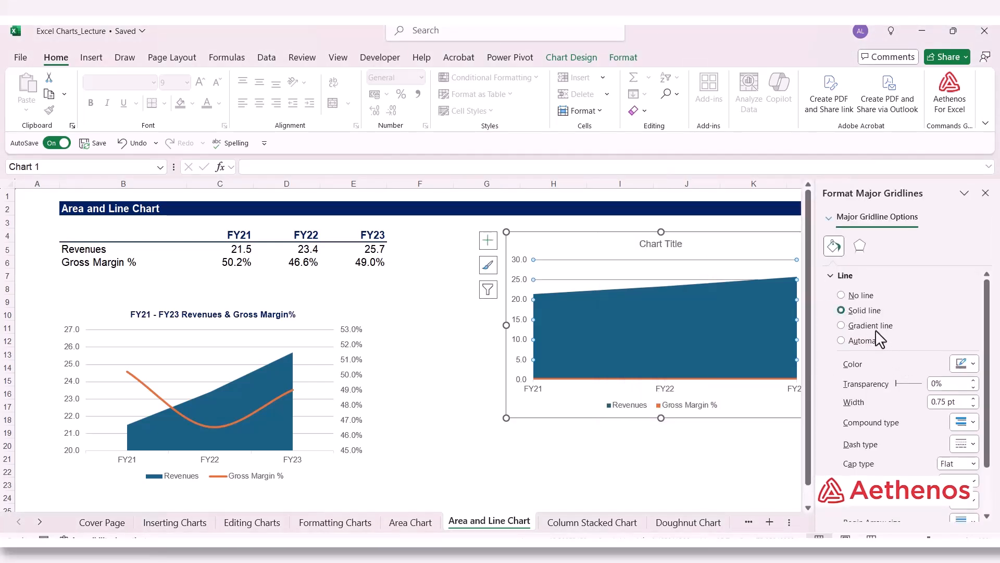
left_click(972, 363)
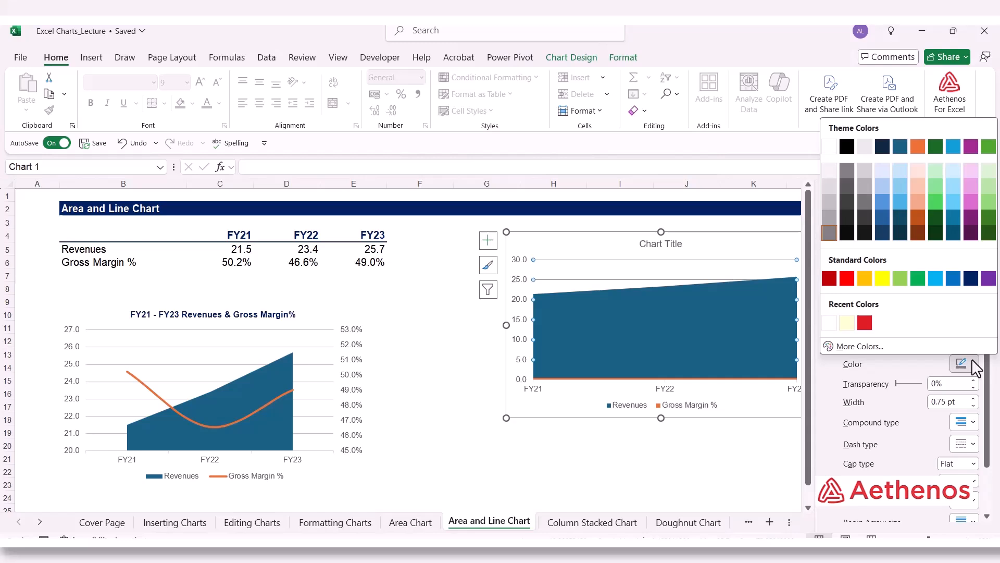
left_click(830, 232)
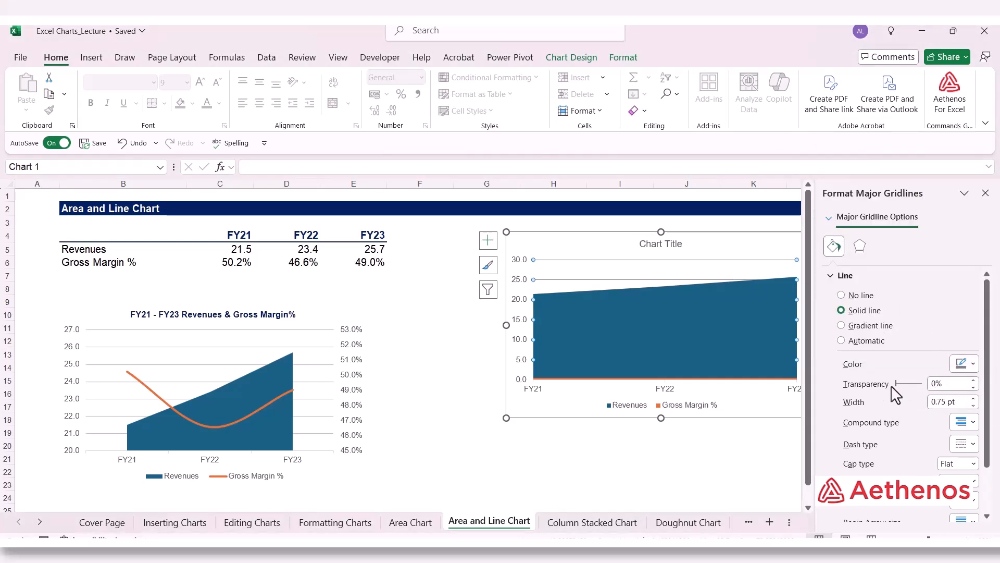
left_click_drag(896, 384, 908, 384)
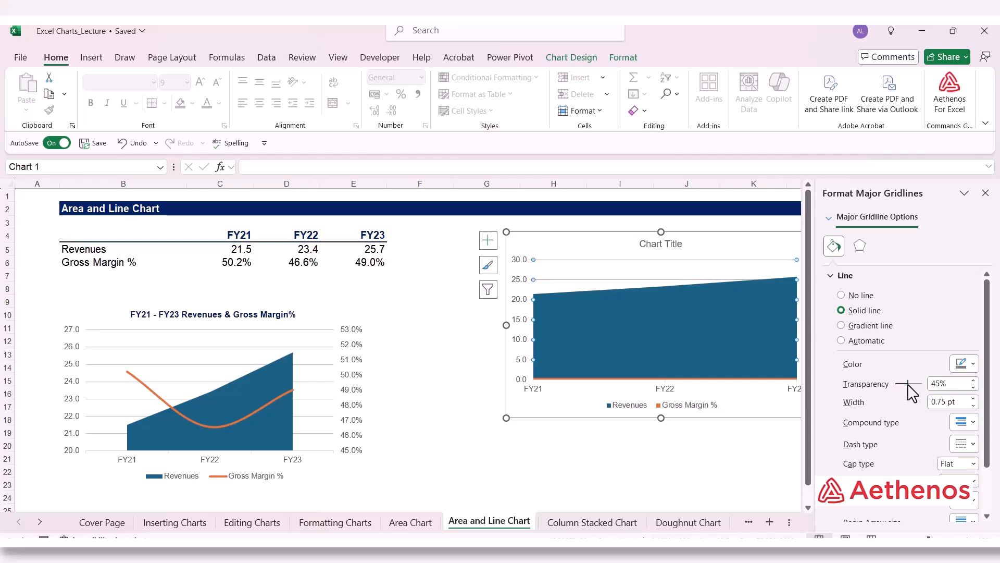
left_click(973, 381)
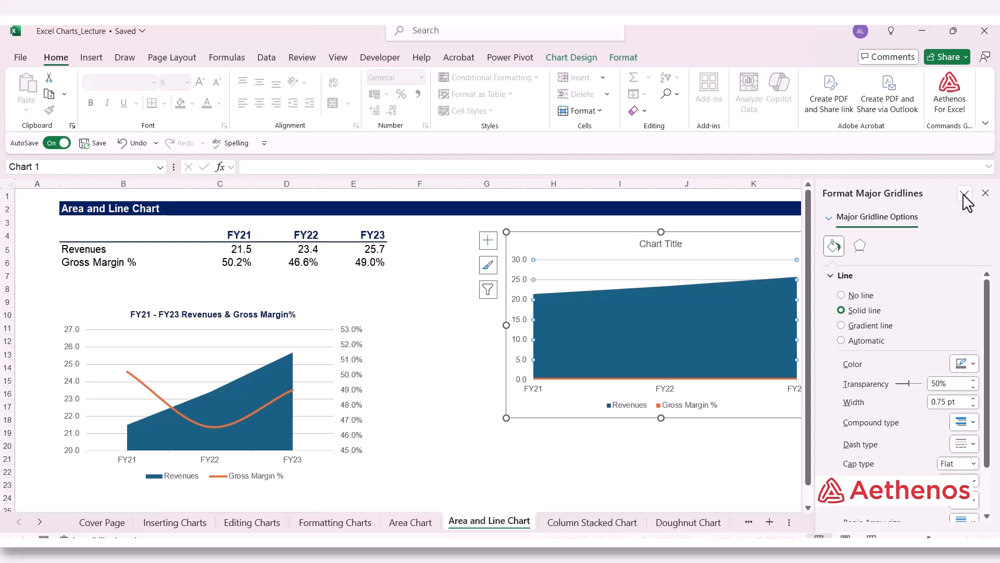
left_click(986, 193)
left_click(954, 235)
Step: Plot the Gross Margin % series of the new chart on the secondary axis
left_click(688, 379)
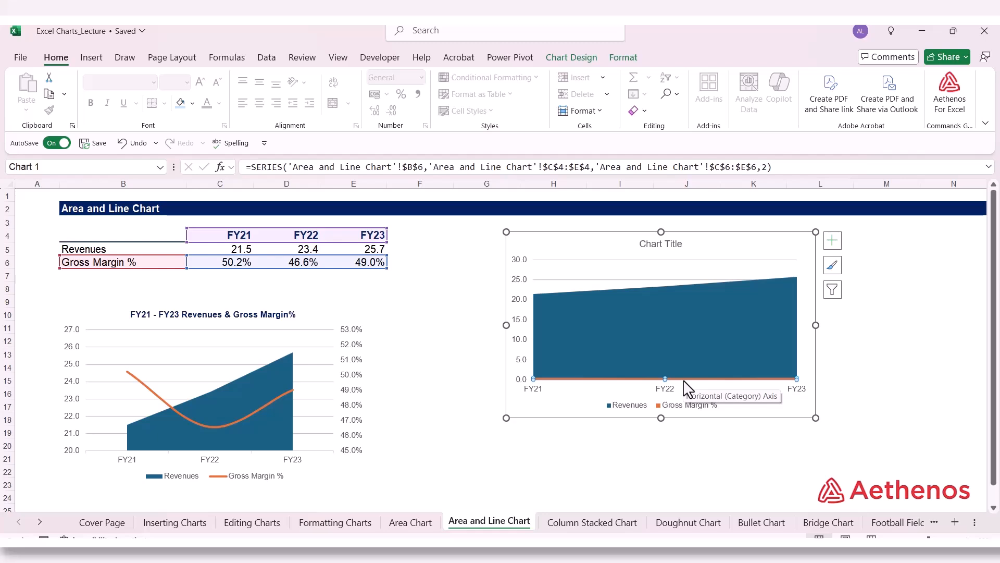
right_click(684, 381)
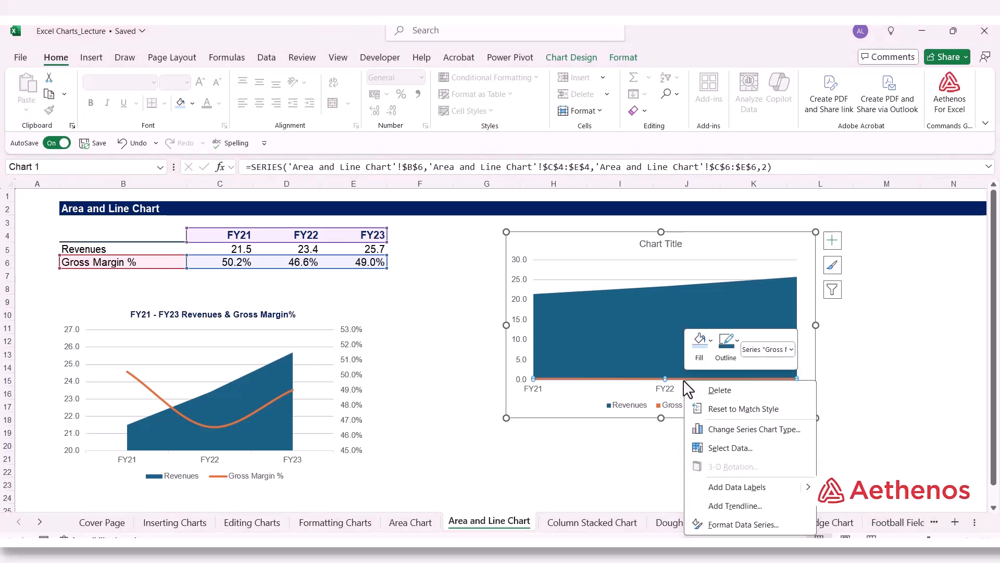
left_click(774, 525)
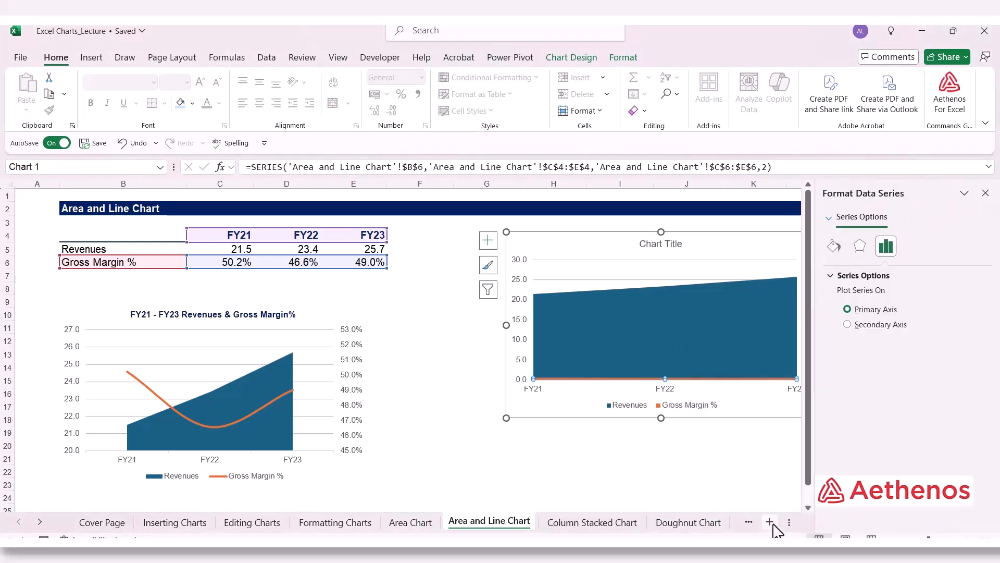
left_click(847, 324)
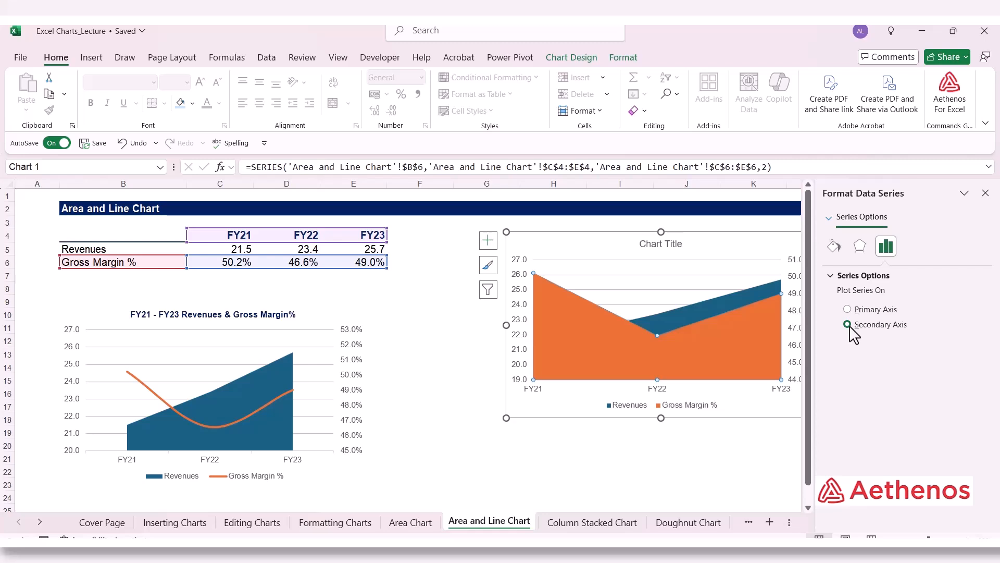
left_click(985, 192)
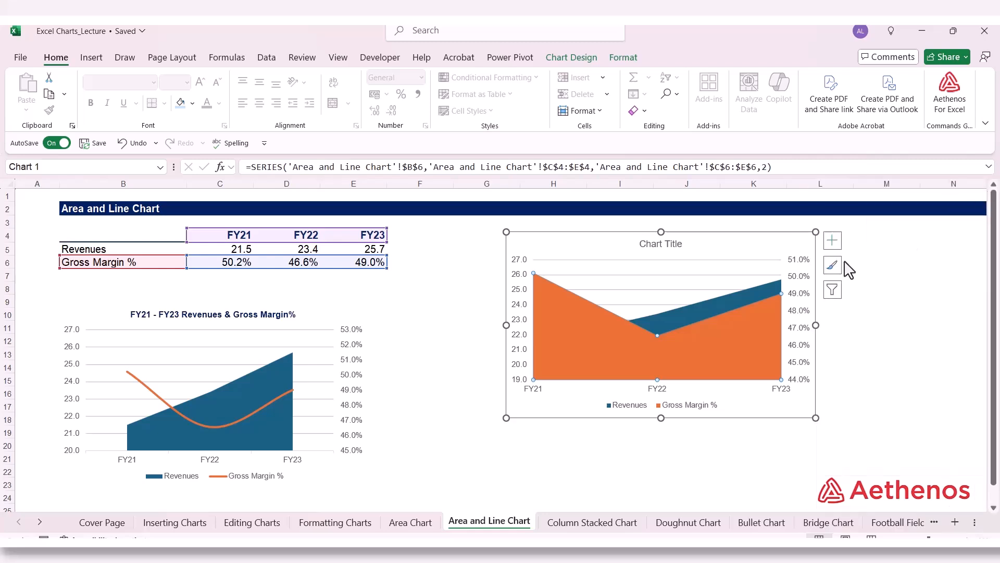
Step: Change the Gross Margin % series to a Line chart type, keeping Revenues as Area, and deselect the chart
right_click(718, 320)
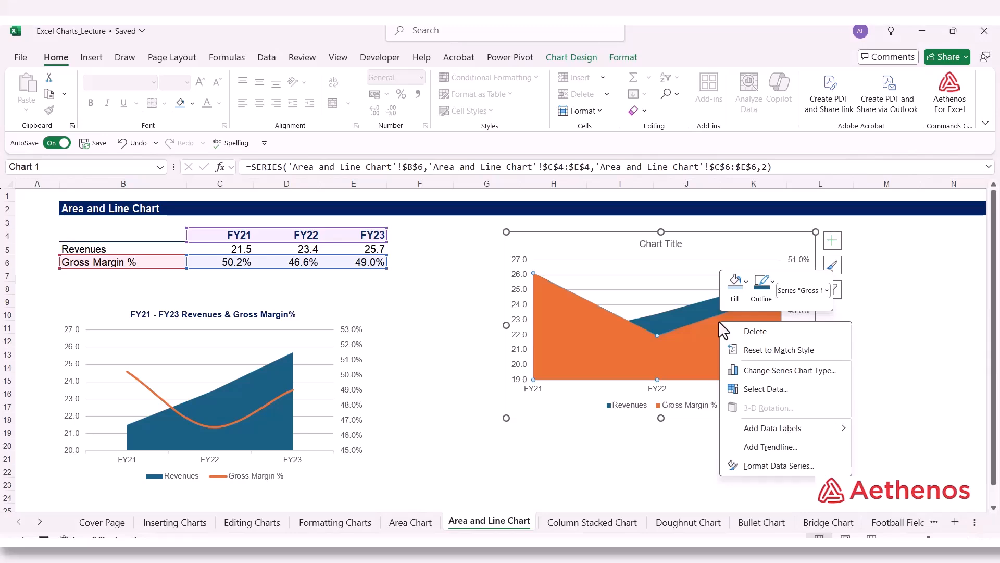
left_click(812, 374)
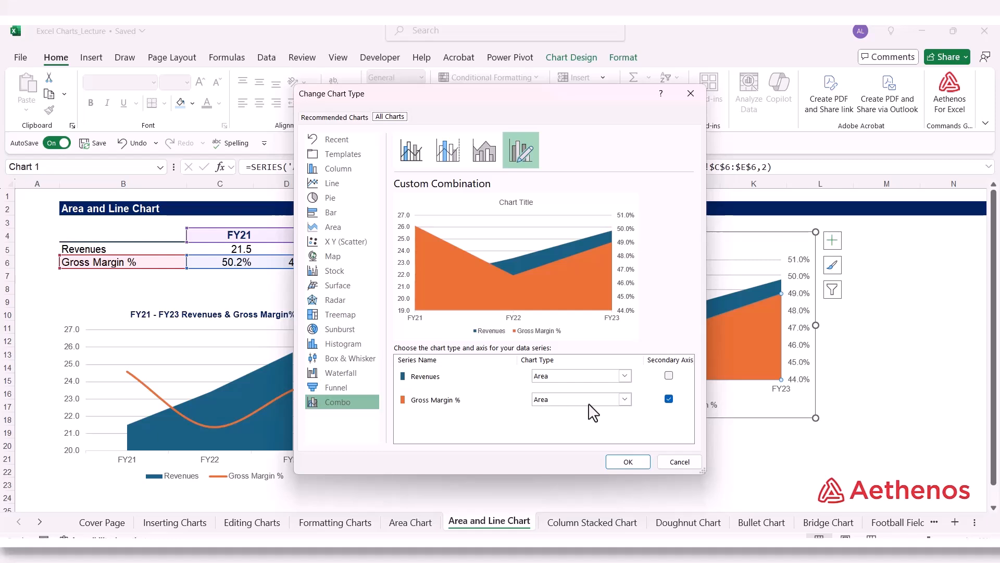
left_click(627, 401)
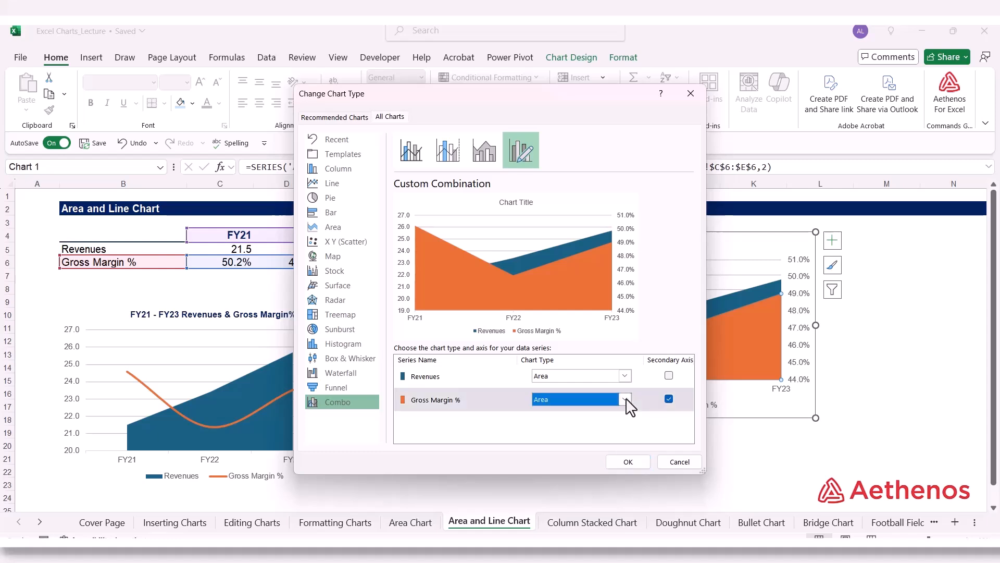
left_click(552, 270)
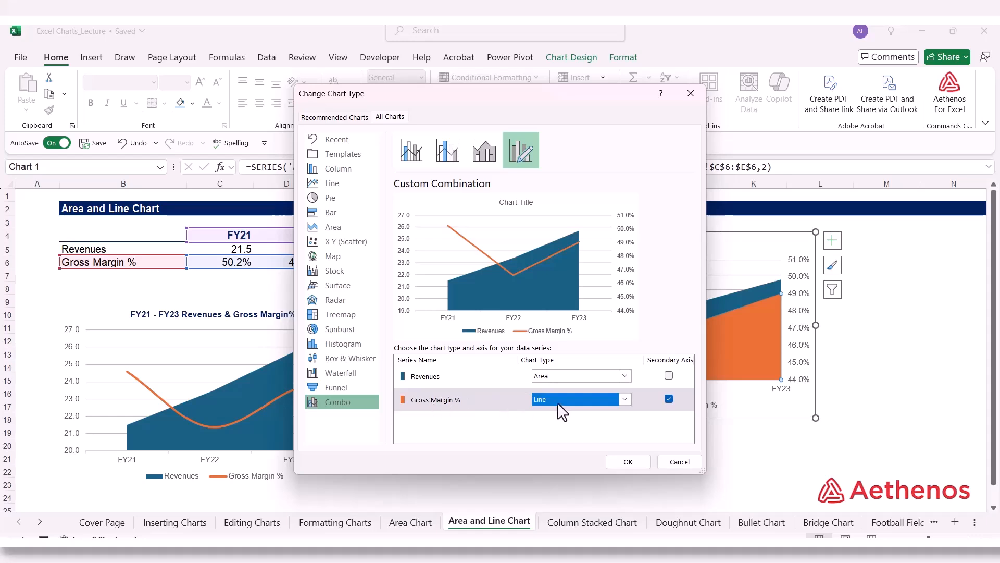
left_click(629, 462)
left_click(753, 470)
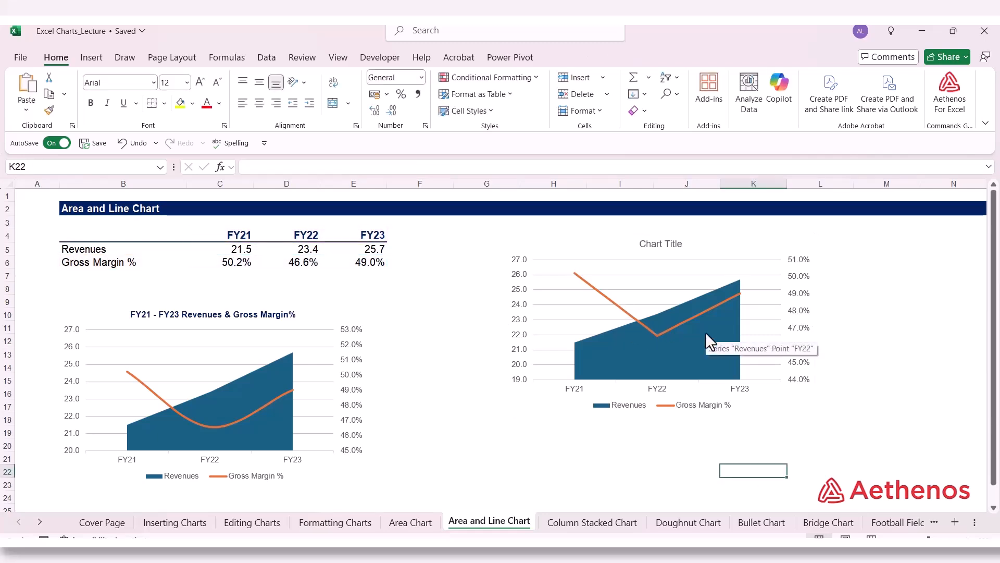
key("ctrl+z")
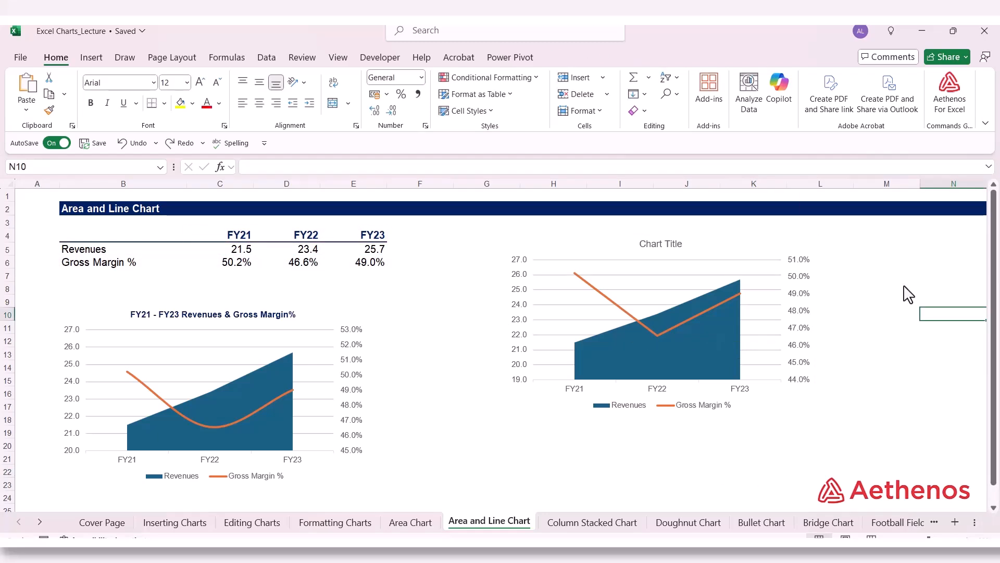
Step: Turn on the smoothed line option for the new chart's Gross Margin % series and deselect the chart
left_click(592, 290)
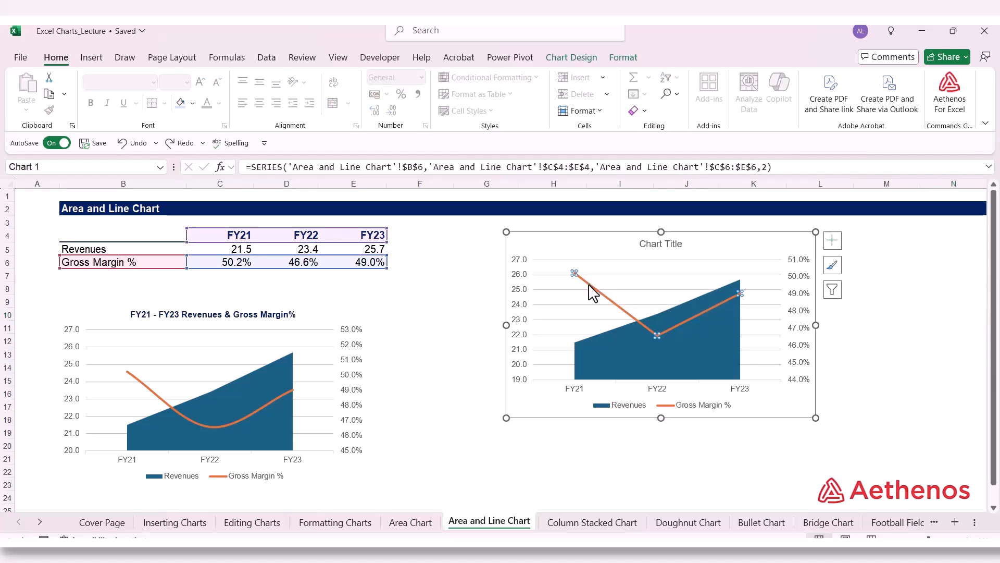
right_click(589, 285)
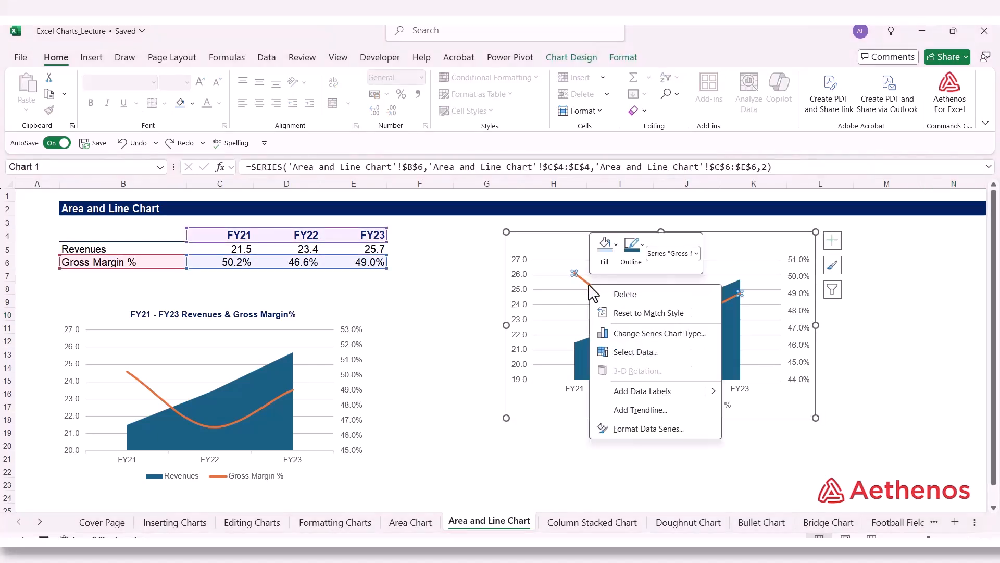
left_click(649, 428)
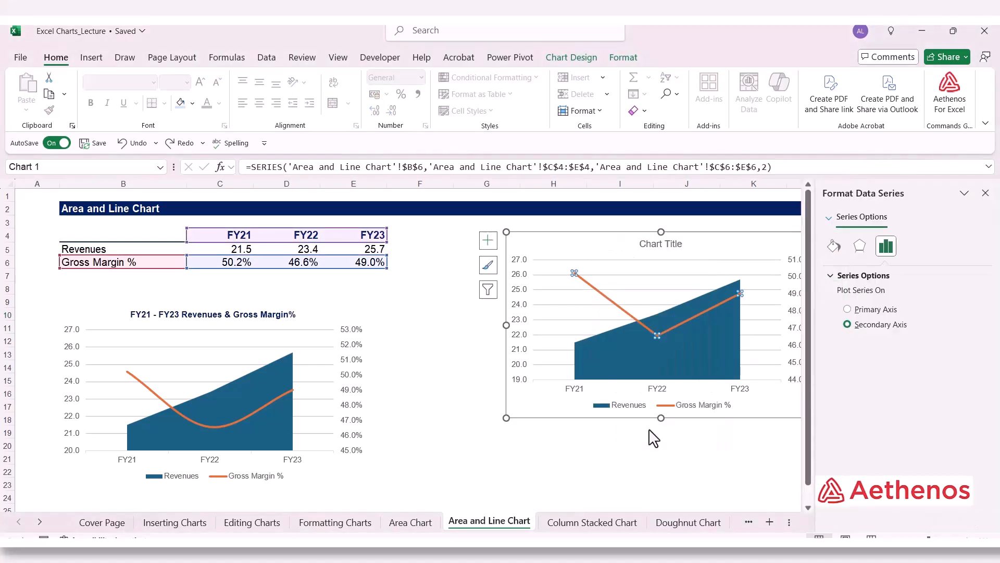
left_click(835, 247)
scroll(989, 345, "down", 3)
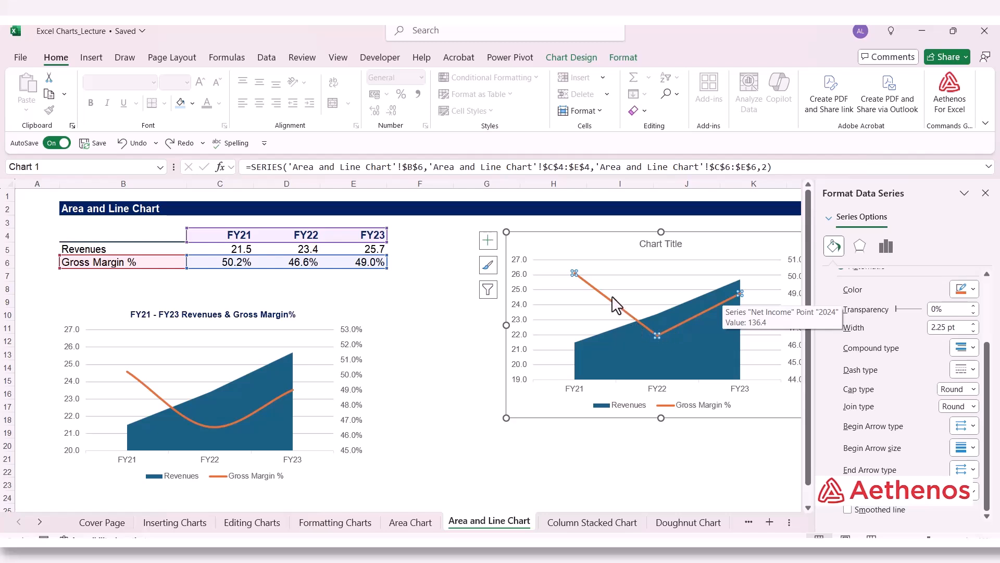
left_click(848, 510)
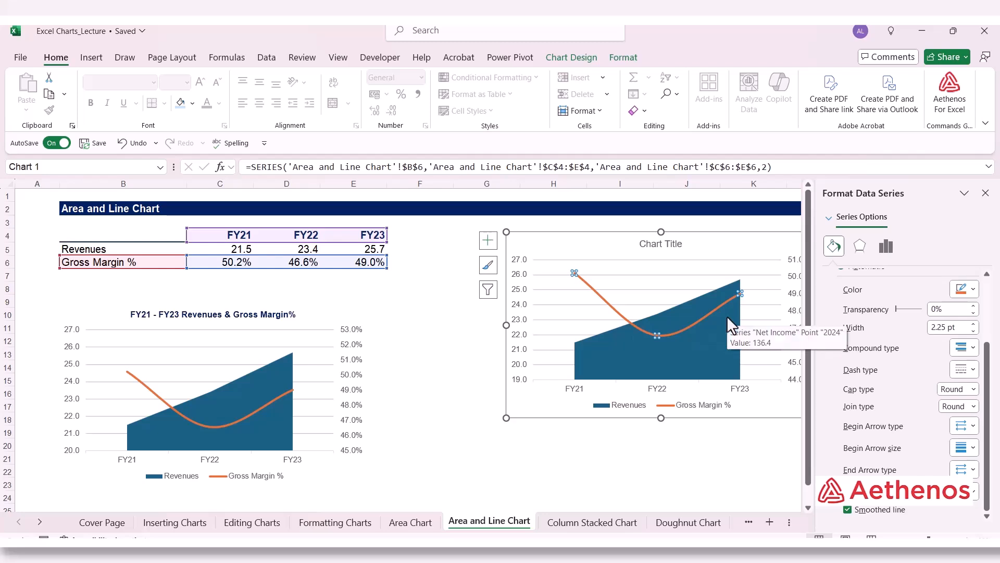
left_click(848, 510)
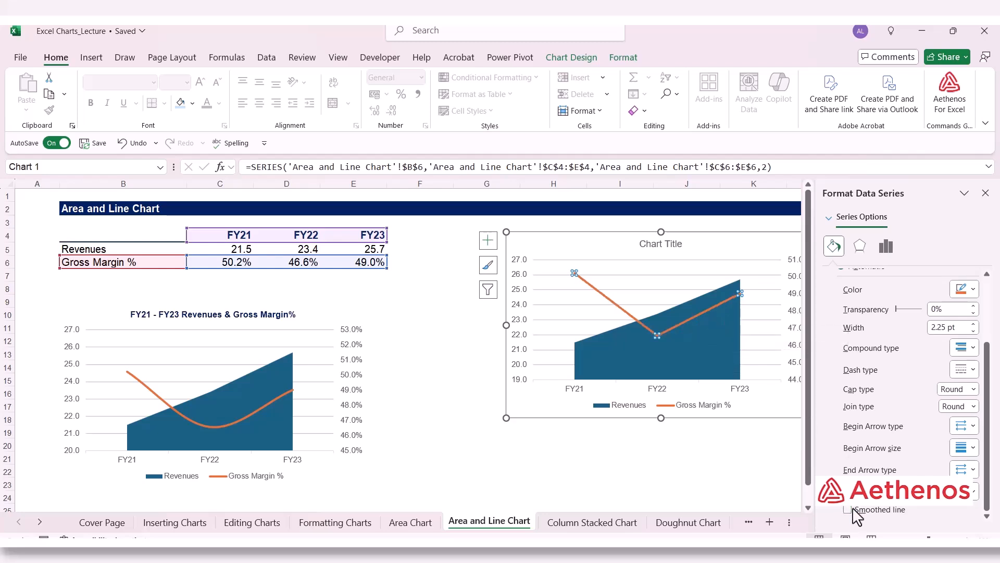
left_click(847, 510)
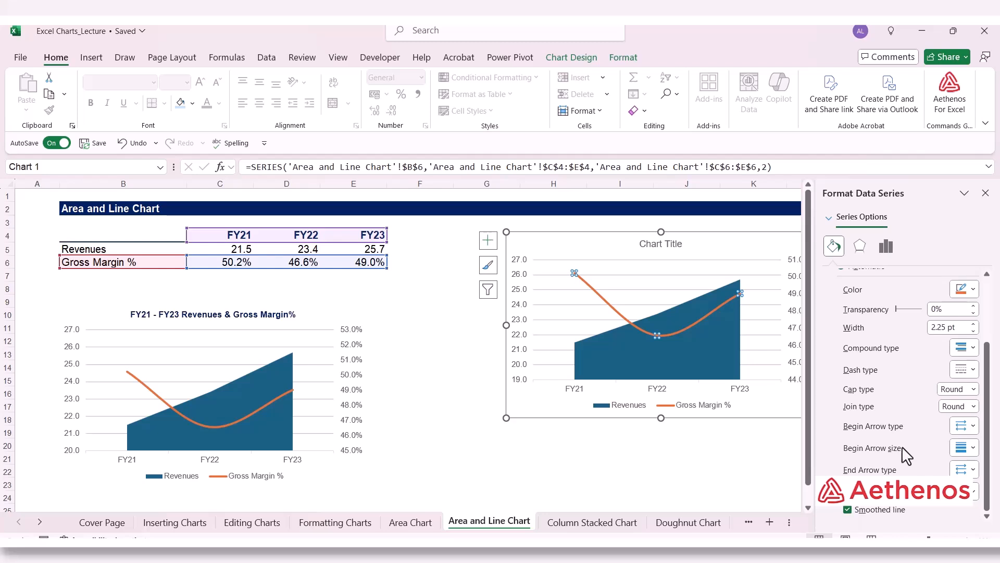
left_click(986, 192)
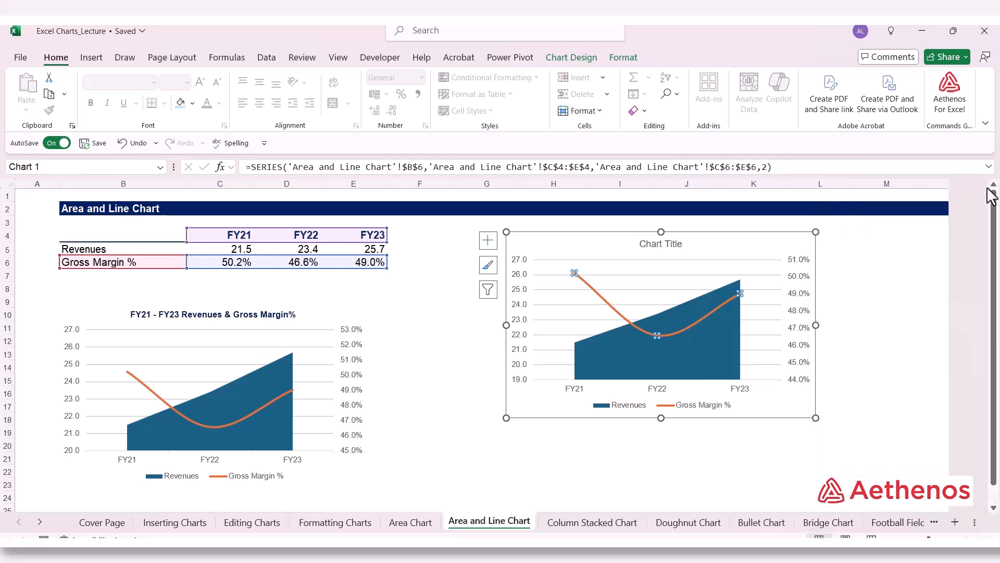
left_click(894, 345)
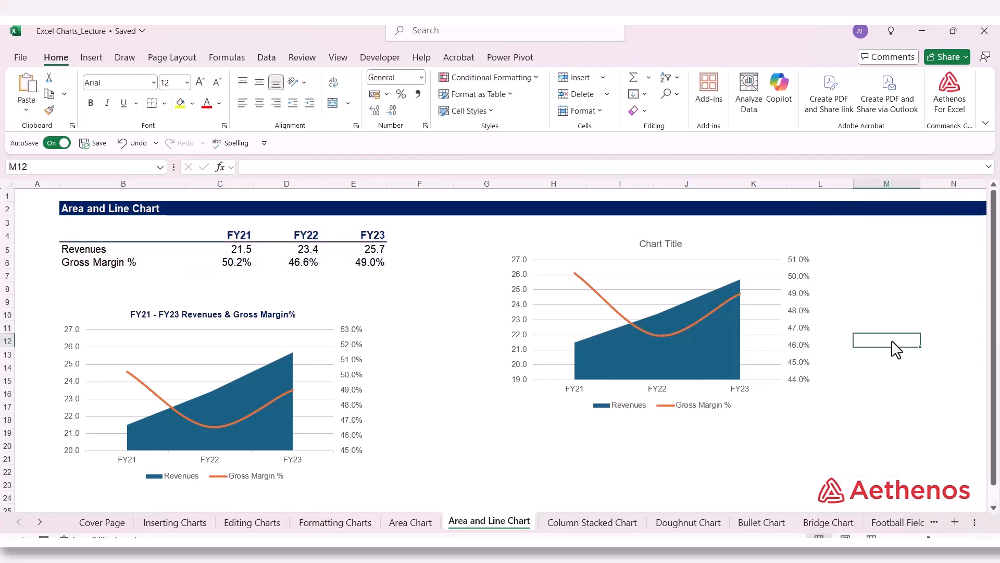
Step: Replace the new chart's placeholder title with "FY21 - FY23 Revenues & Gross Margin%"
left_click(654, 251)
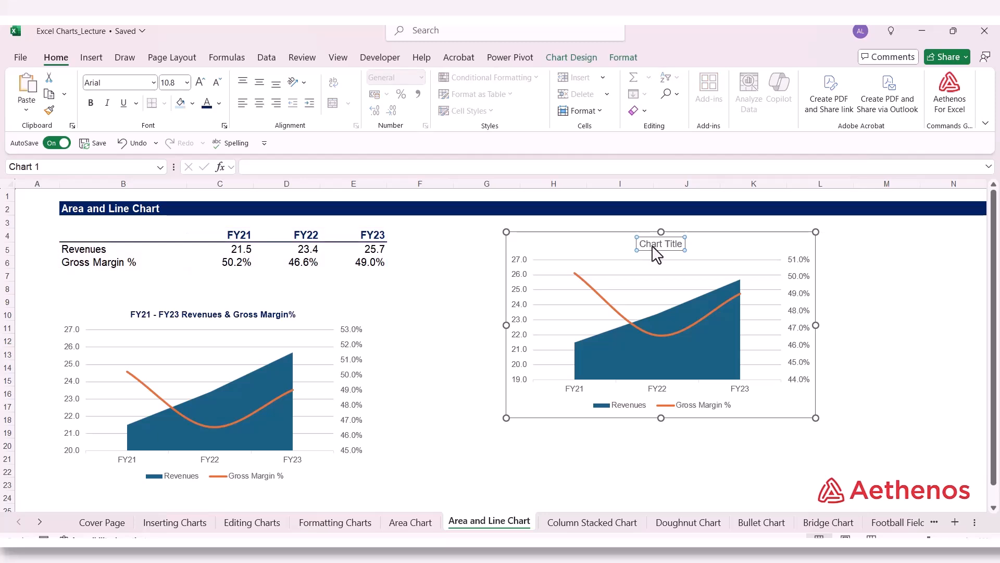
left_click(641, 247)
left_click_drag(640, 245, 687, 244)
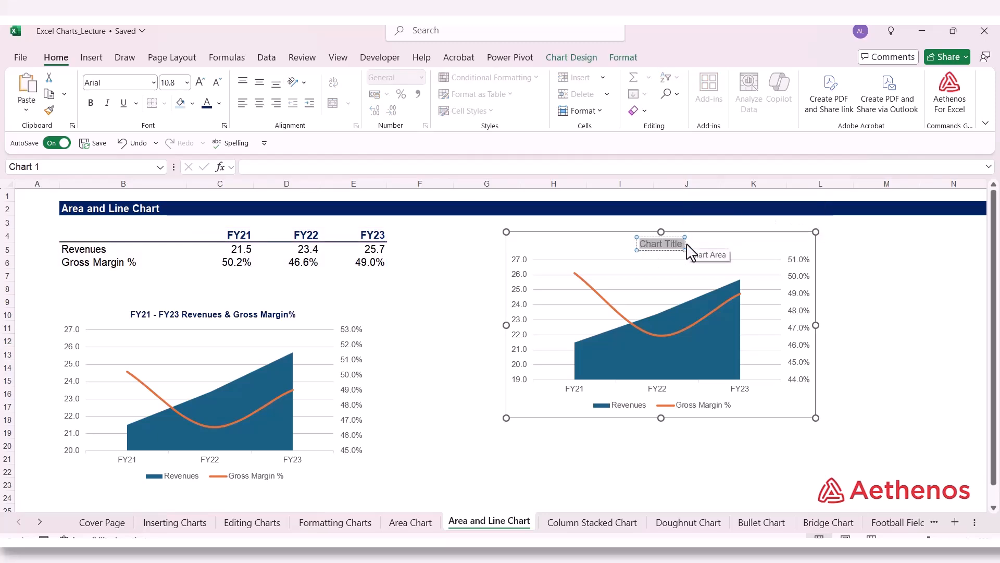
key("Delete")
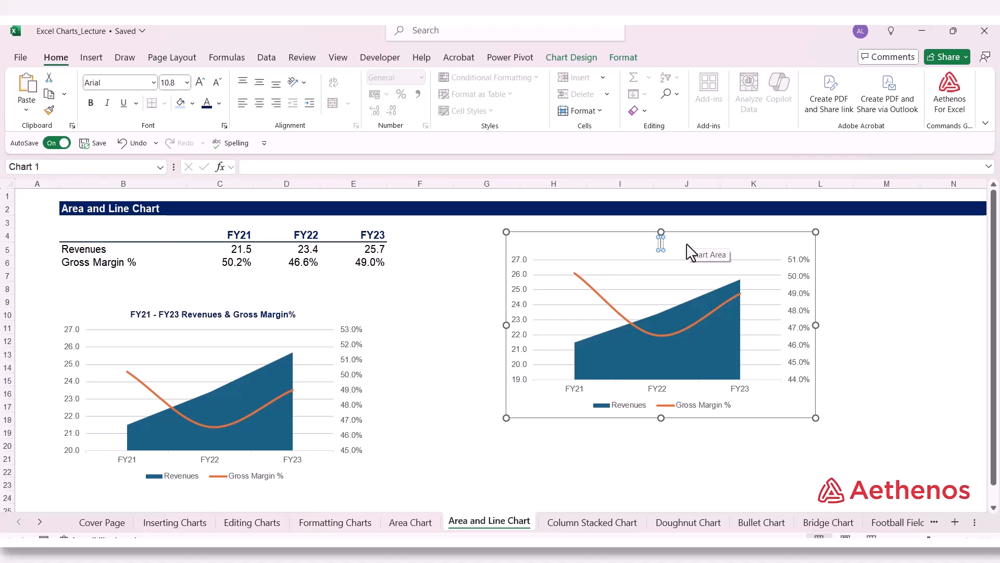
type("FY21 -F")
key("BackSpace")
type("FY2")
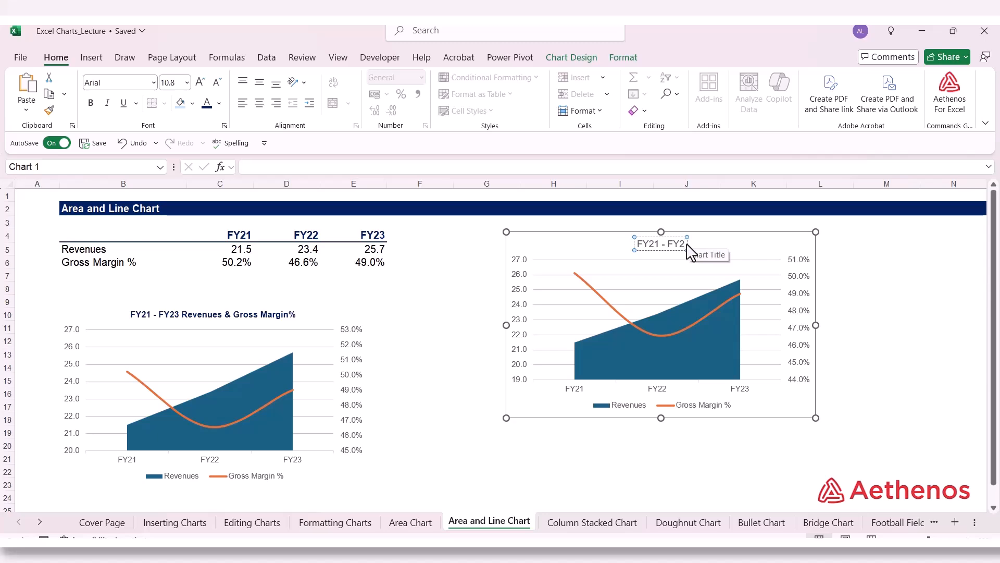
type("3")
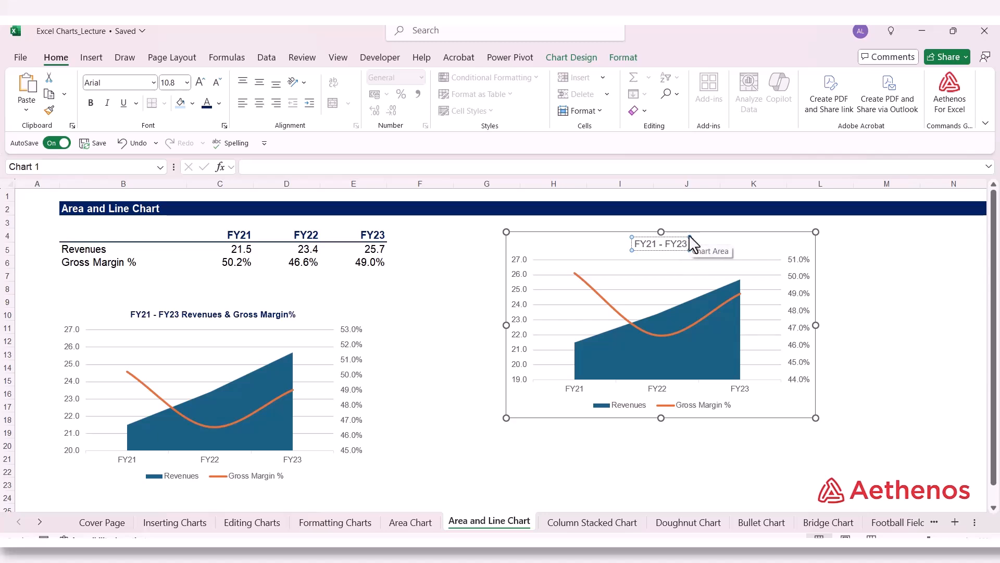
type(" Revenues")
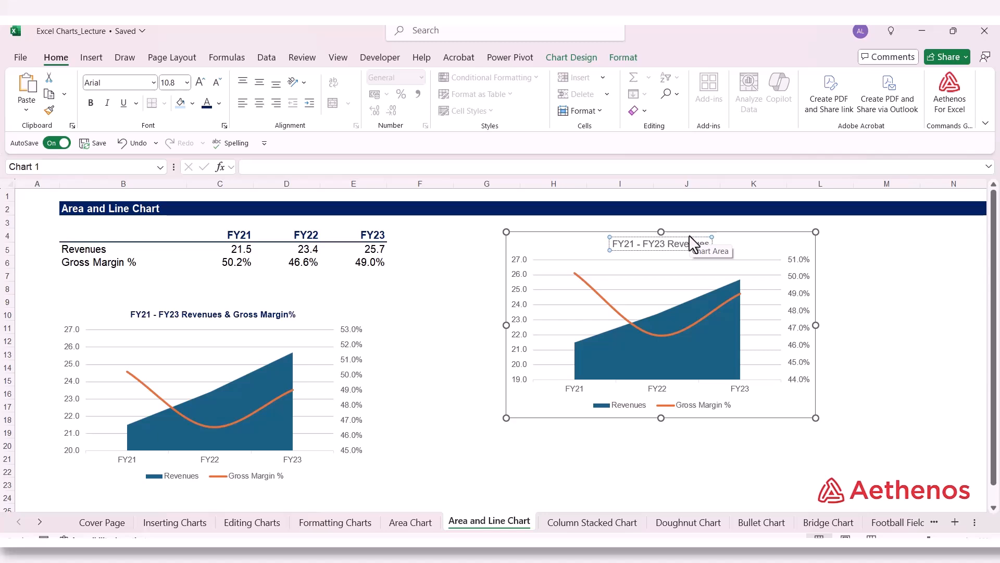
type(" & Gro")
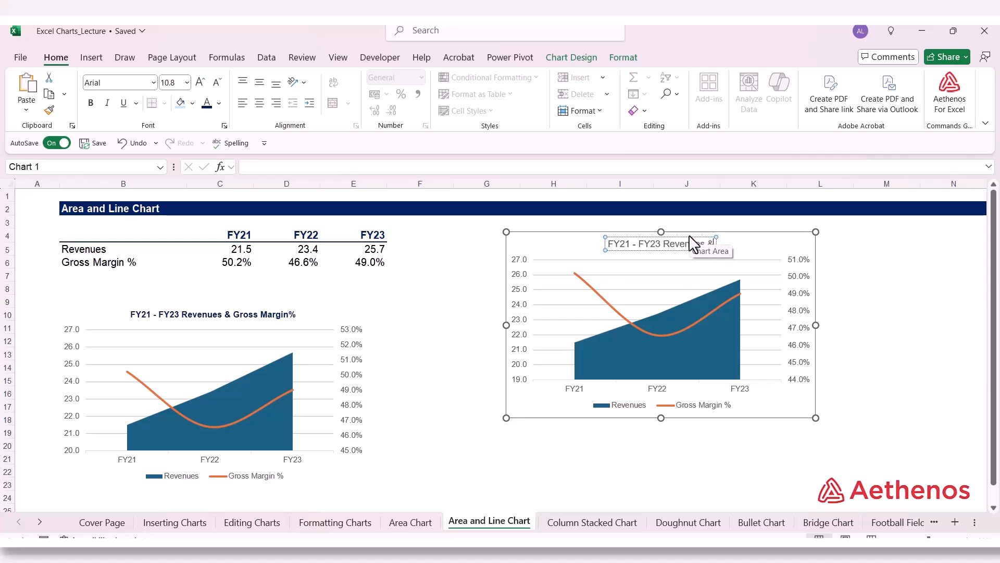
type("ss")
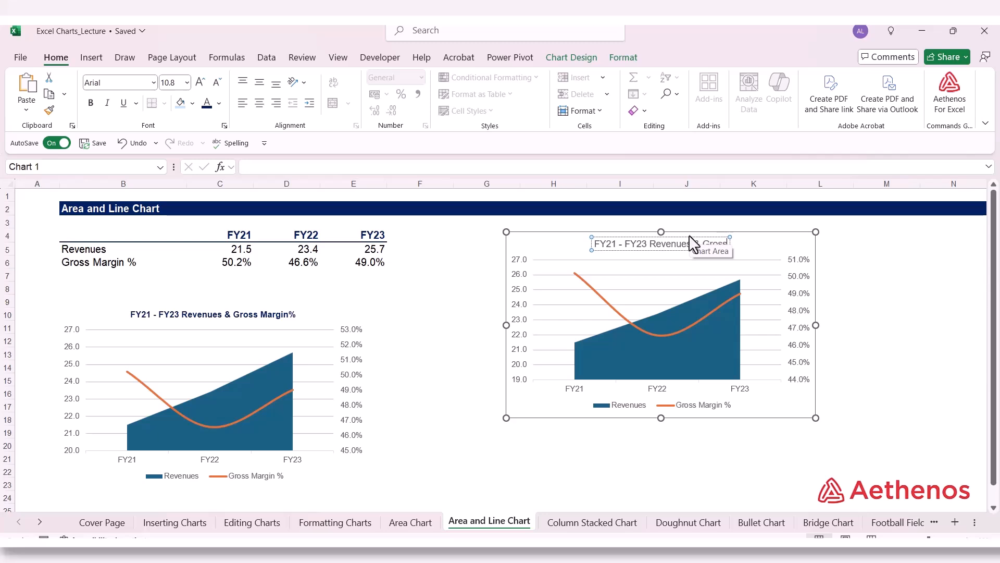
type(" Ma")
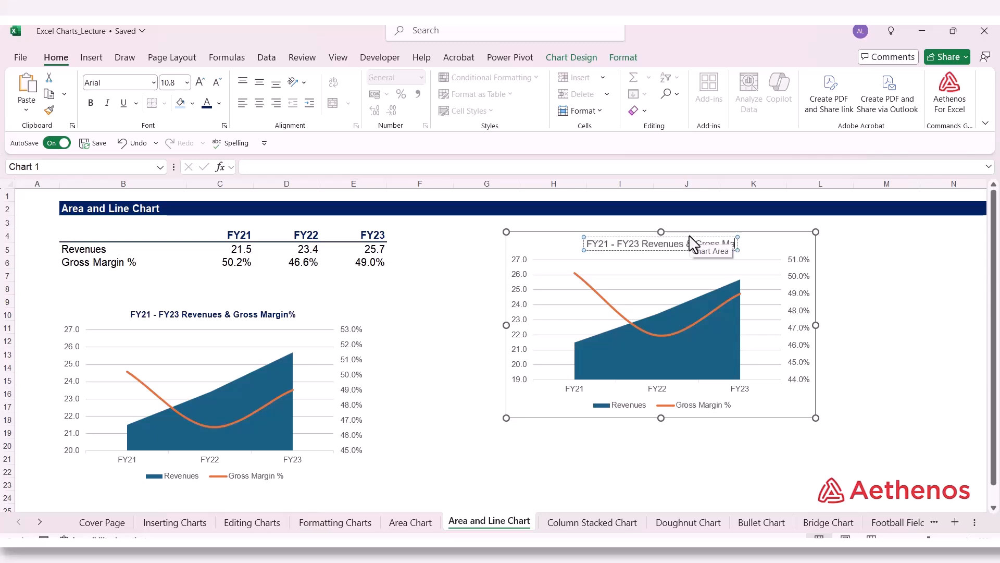
type("rg")
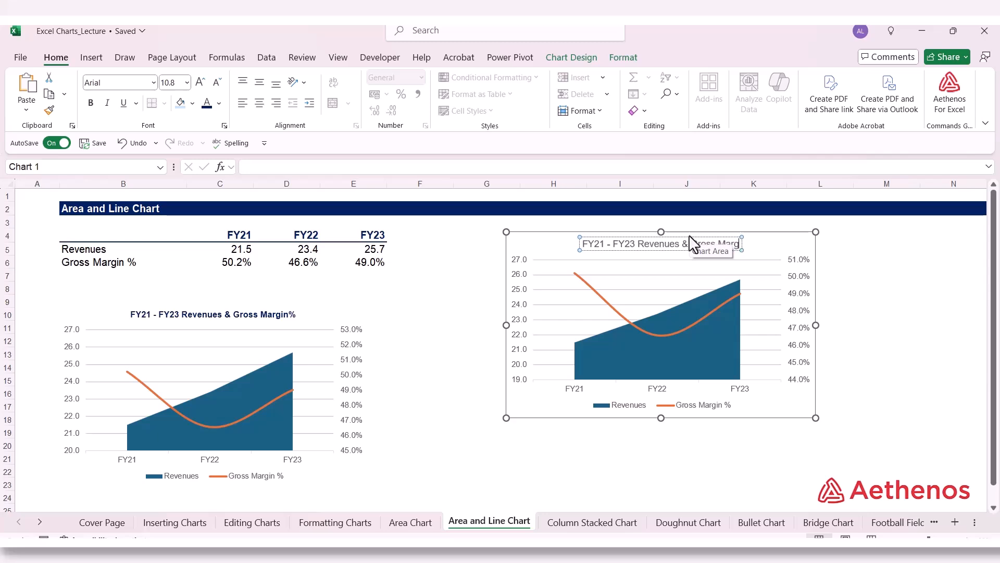
type("in")
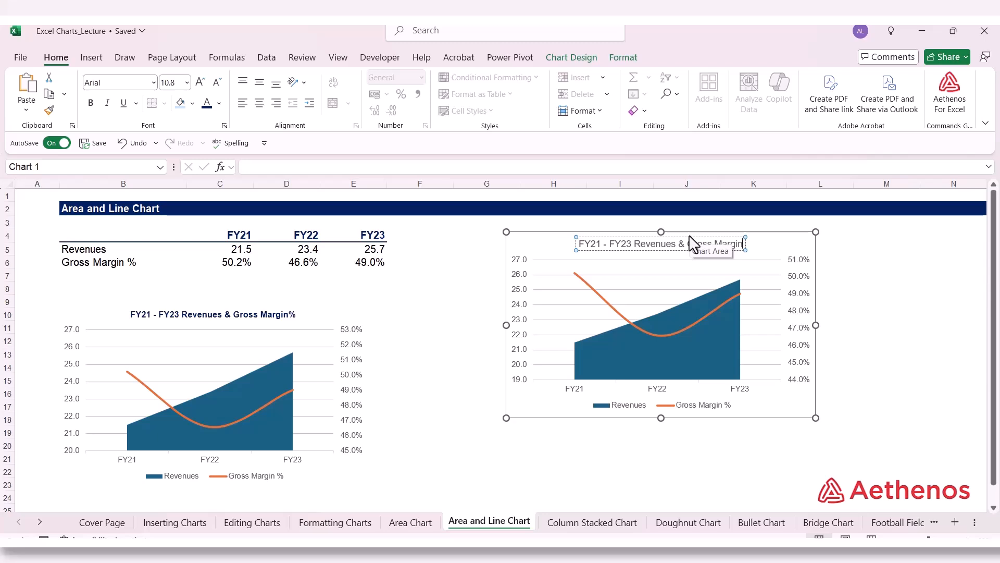
type("%")
left_click(867, 249)
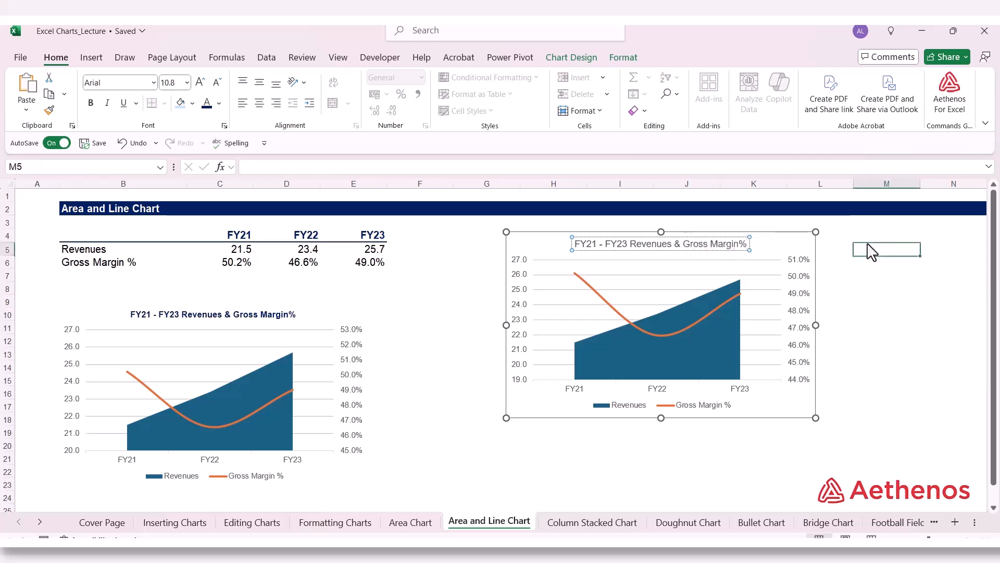
Step: Format the new chart's title text in the standard dark blue color and bold, and deselect the chart
left_click(607, 241)
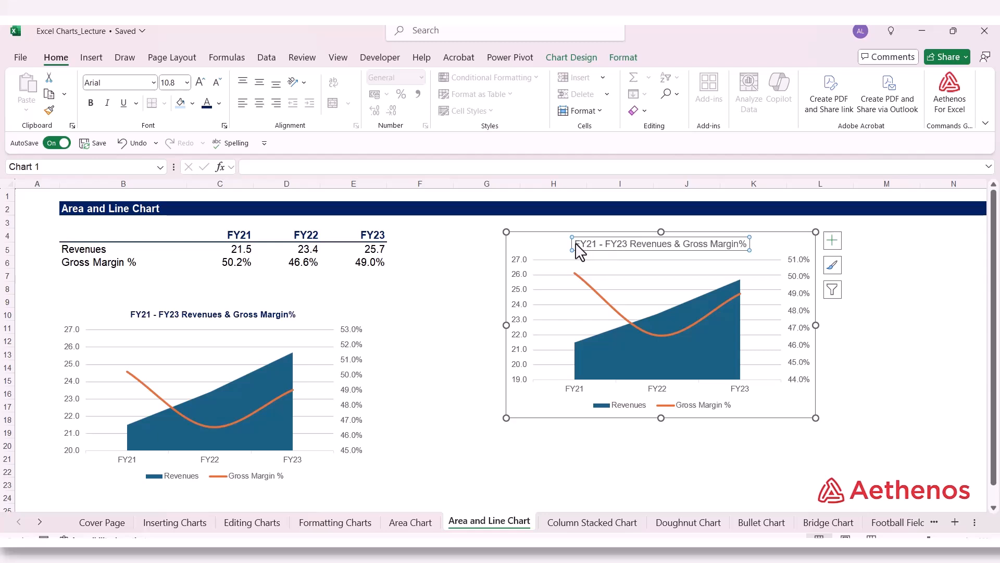
left_click_drag(576, 242, 759, 250)
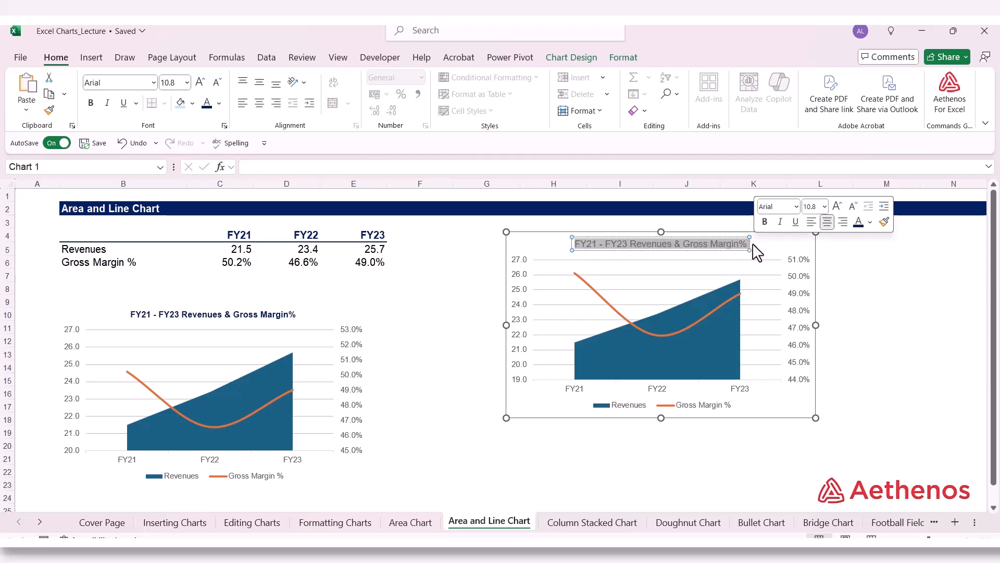
left_click(218, 103)
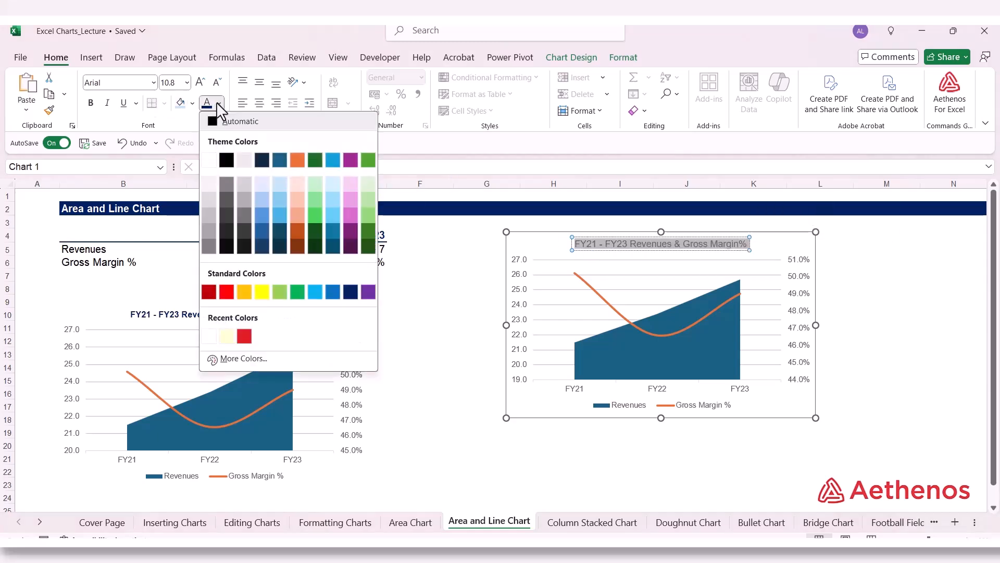
left_click(355, 296)
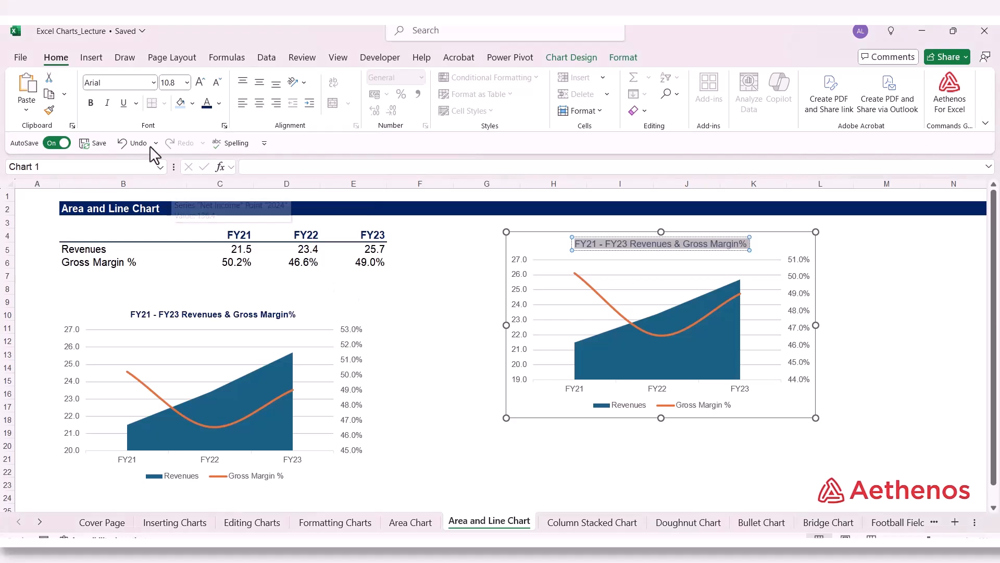
left_click(91, 103)
left_click(885, 332)
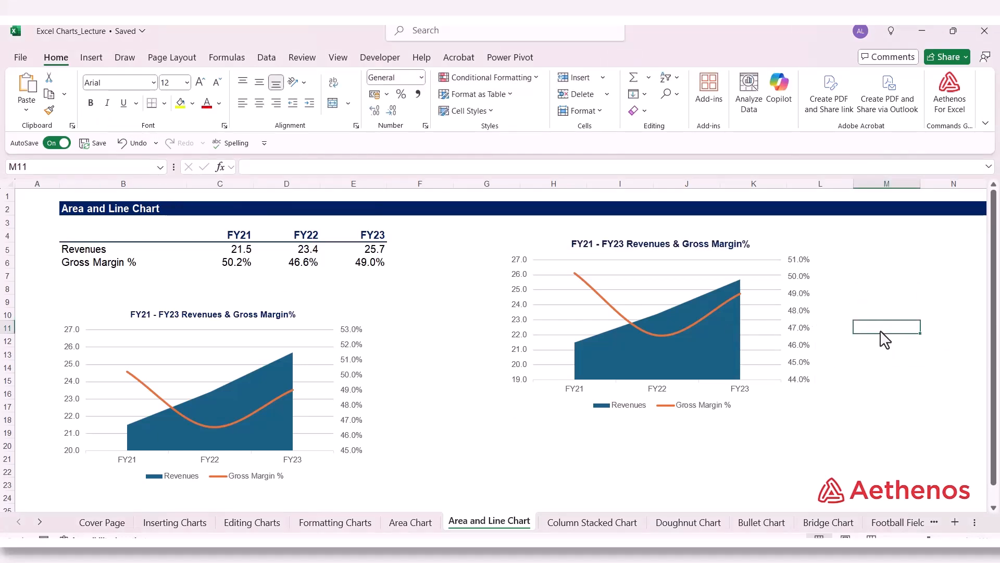
Step: Set the new chart's primary vertical axis bounds to a minimum of 20 and a maximum of 27, and deselect the chart
left_click(520, 326)
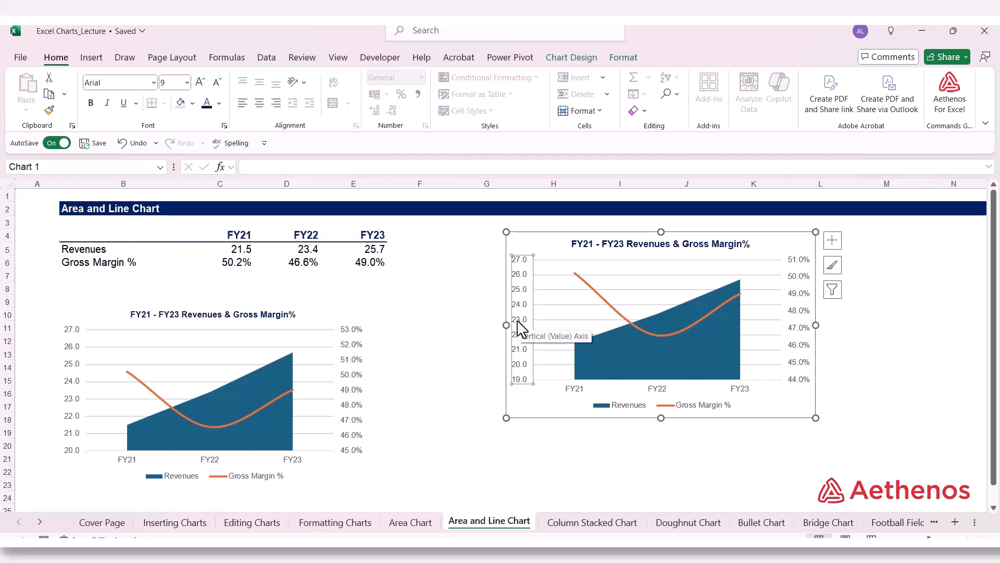
right_click(519, 329)
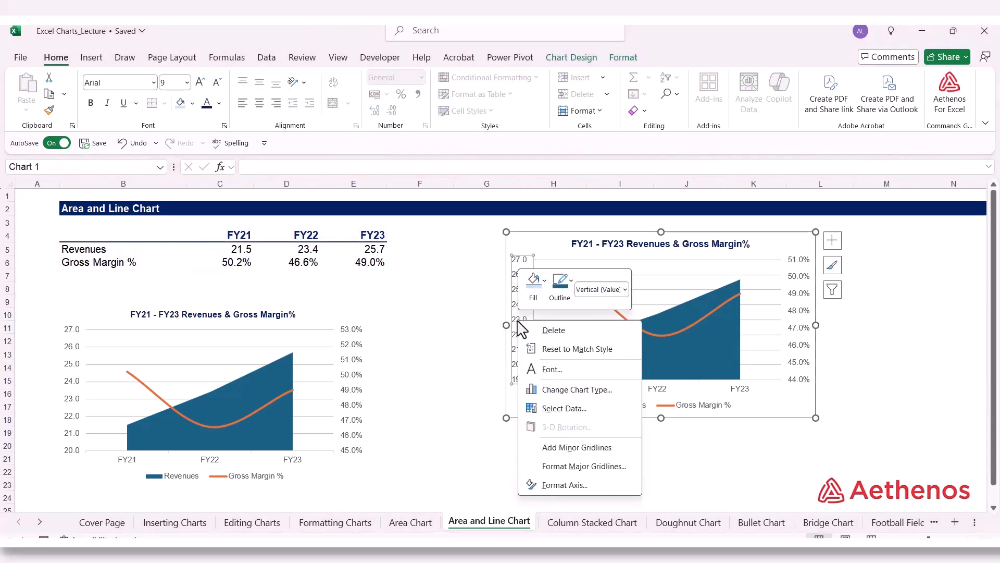
left_click(565, 485)
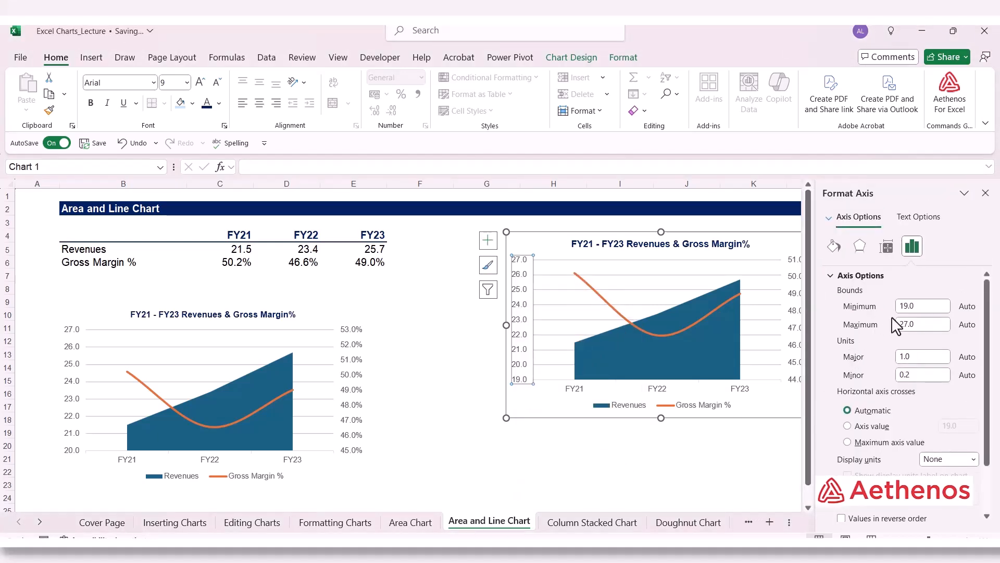
left_click_drag(928, 304, 880, 304)
left_click(920, 327)
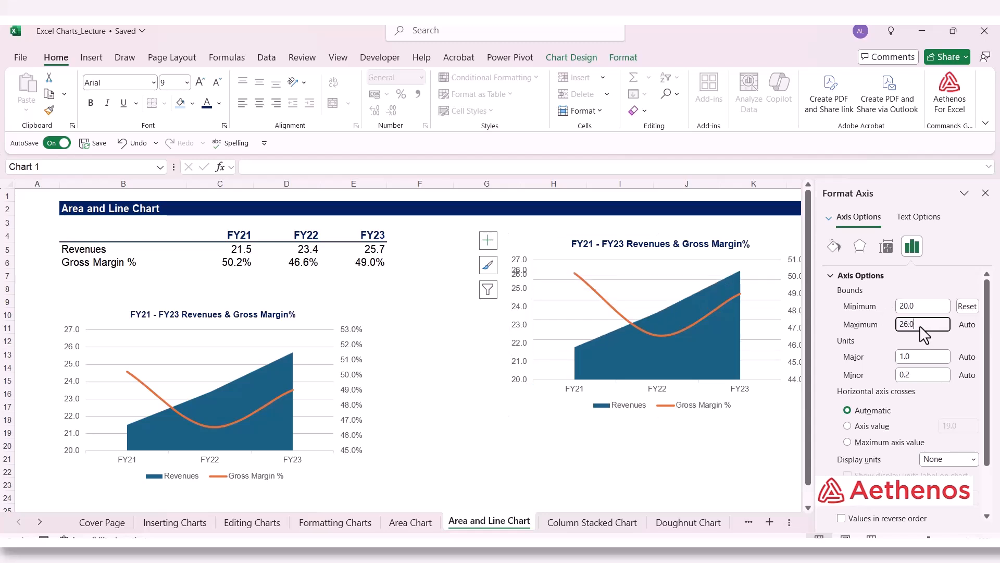
left_click_drag(921, 327, 861, 328)
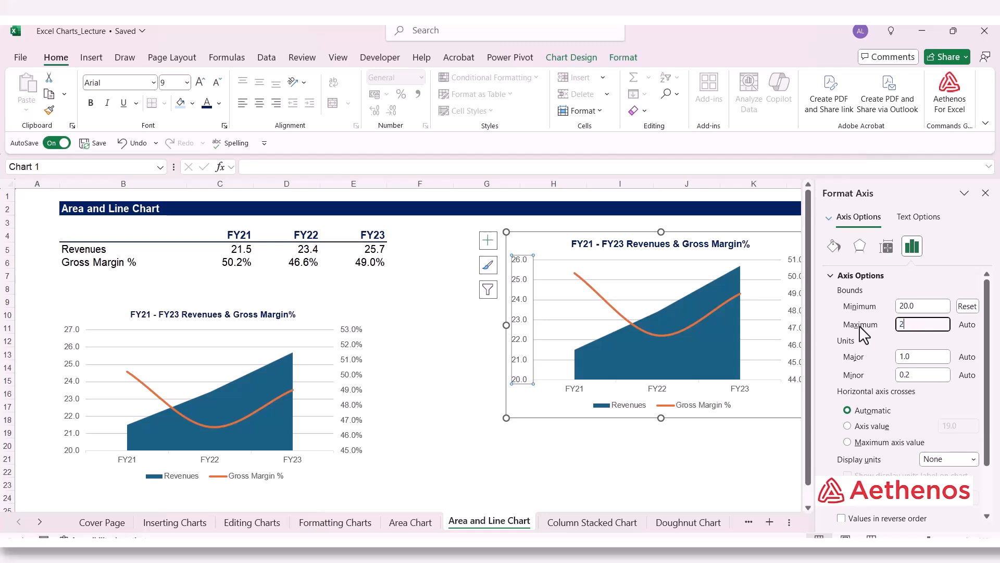
left_click(933, 357)
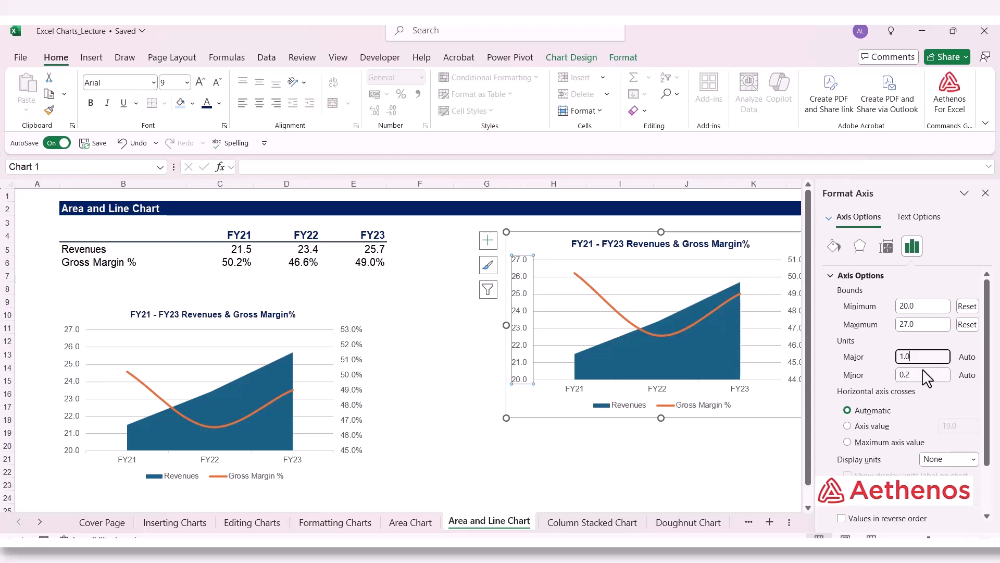
left_click(922, 370)
type("0")
left_click(929, 325)
left_click(986, 193)
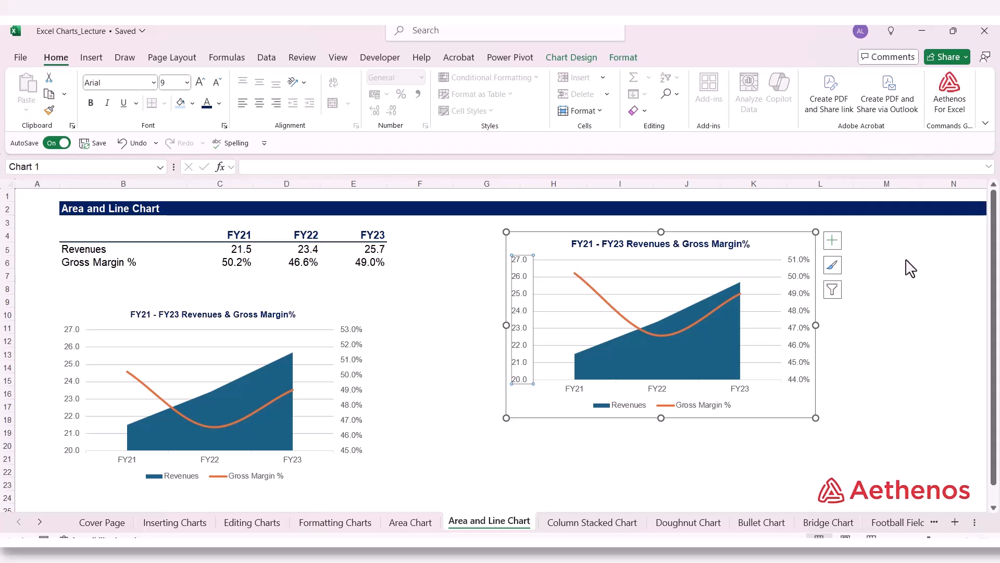
left_click(915, 397)
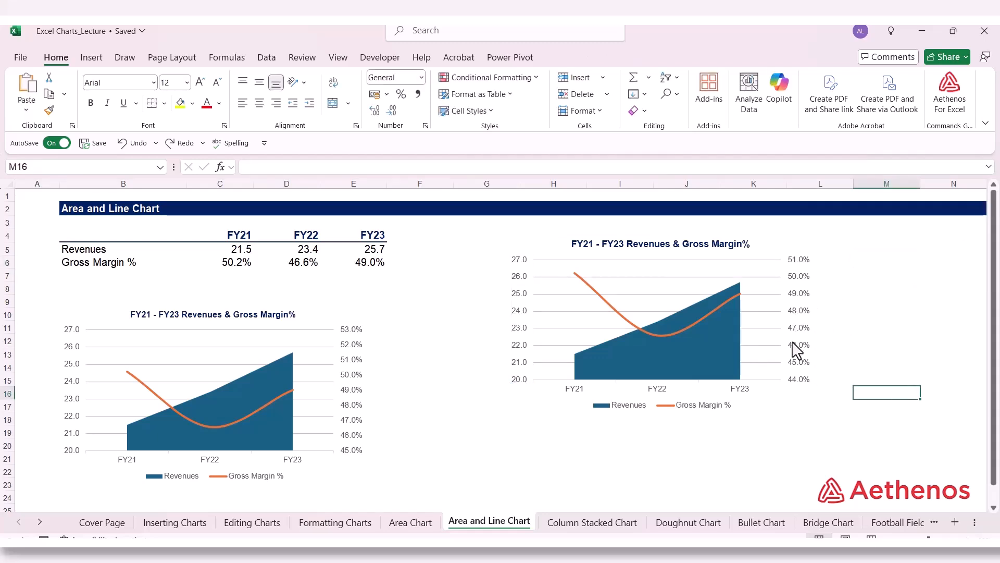
left_click(886, 315)
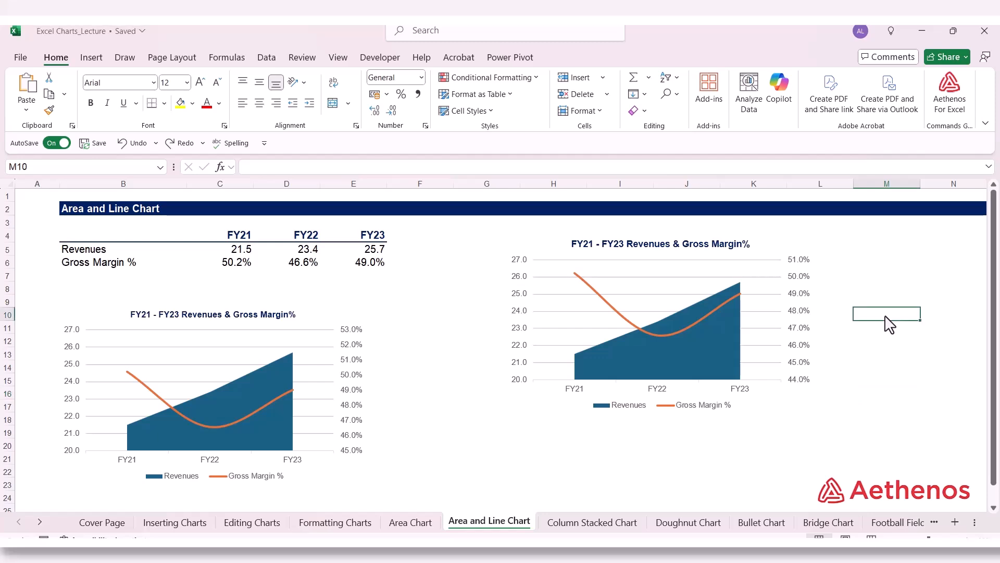
left_click(748, 460)
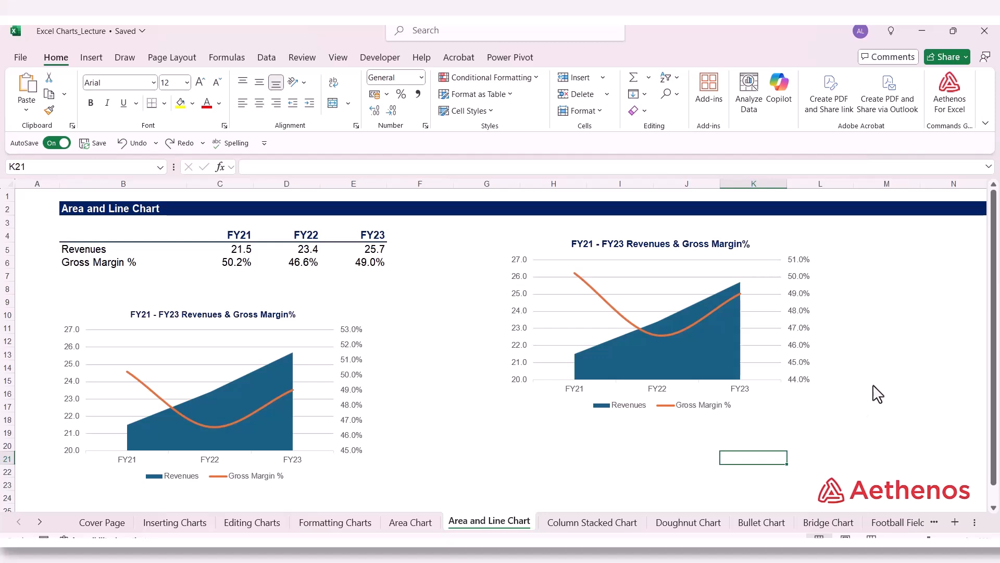
Step: Go to the Column Stacked Chart sheet and examine which table rows feed each series of the example chart
key("ctrl+Page_Down")
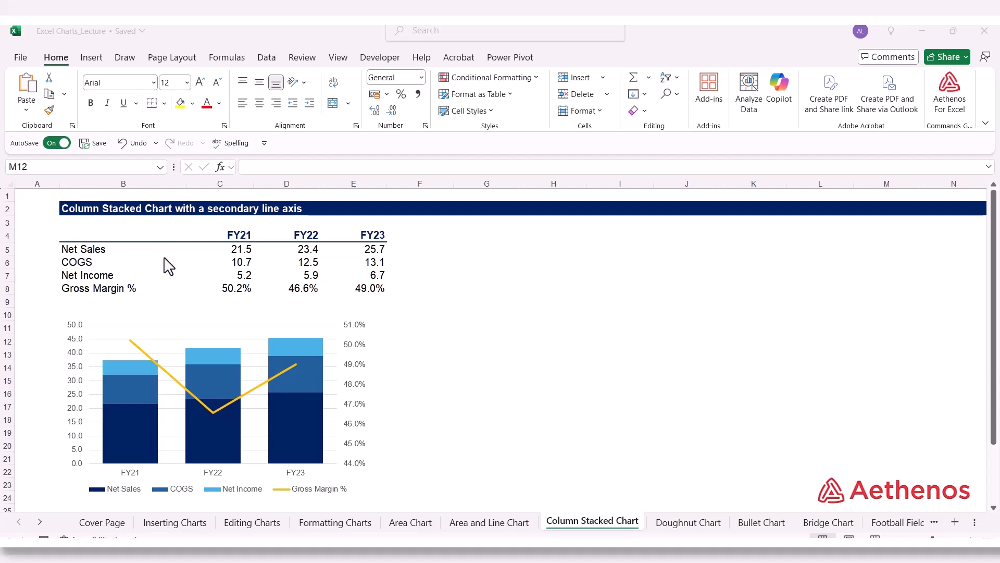
left_click(130, 371)
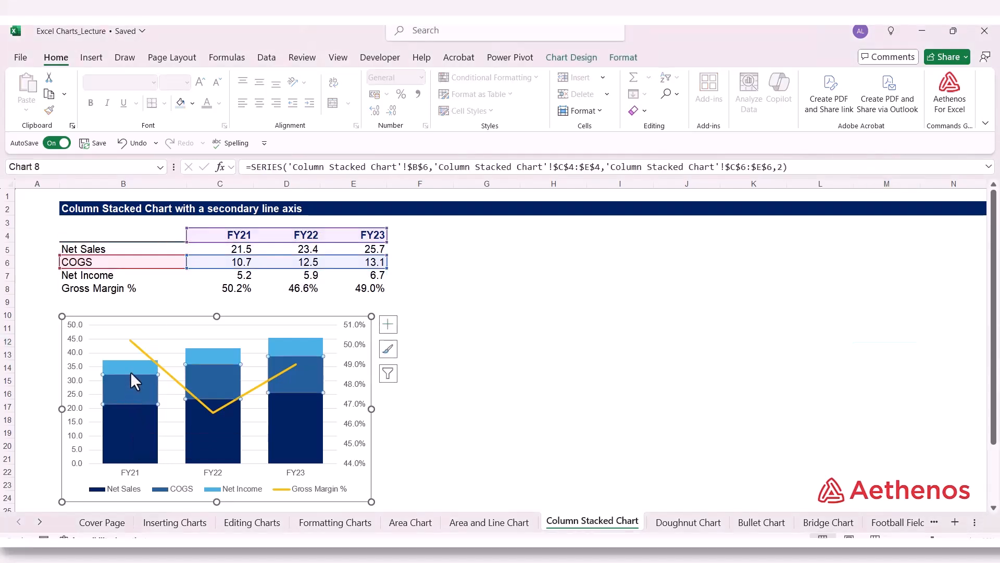
left_click(130, 365)
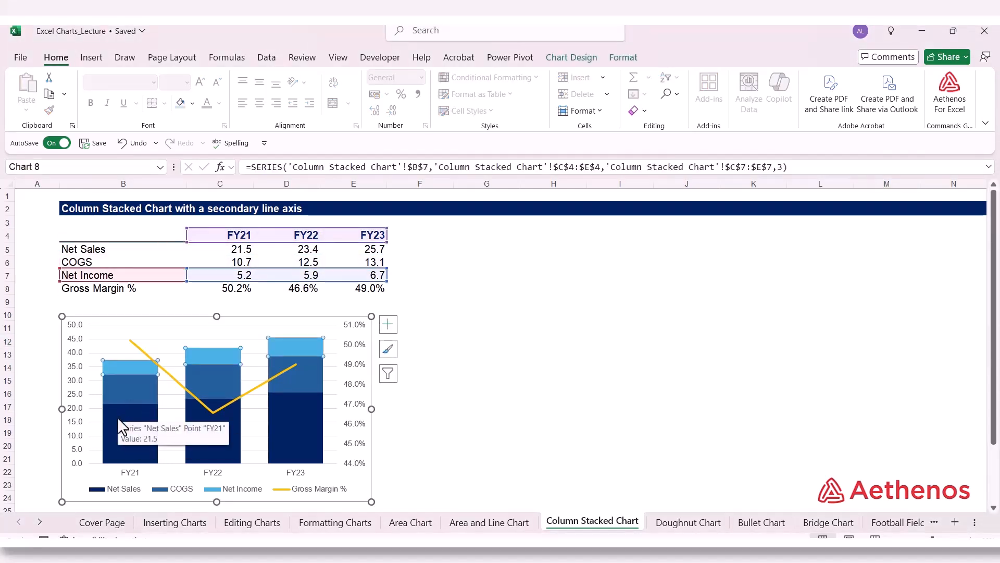
left_click(117, 393)
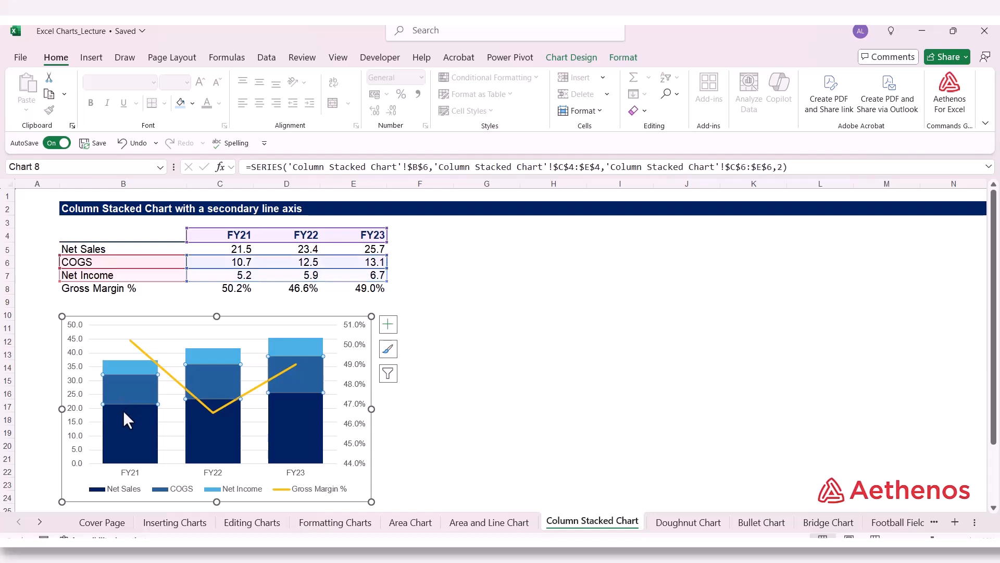
left_click(124, 417)
left_click(179, 385)
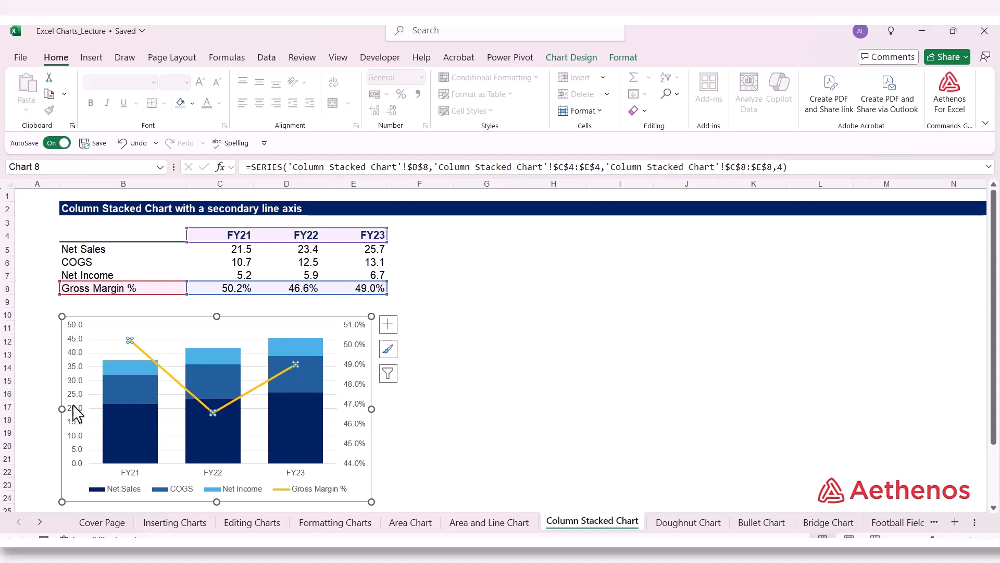
left_click(572, 382)
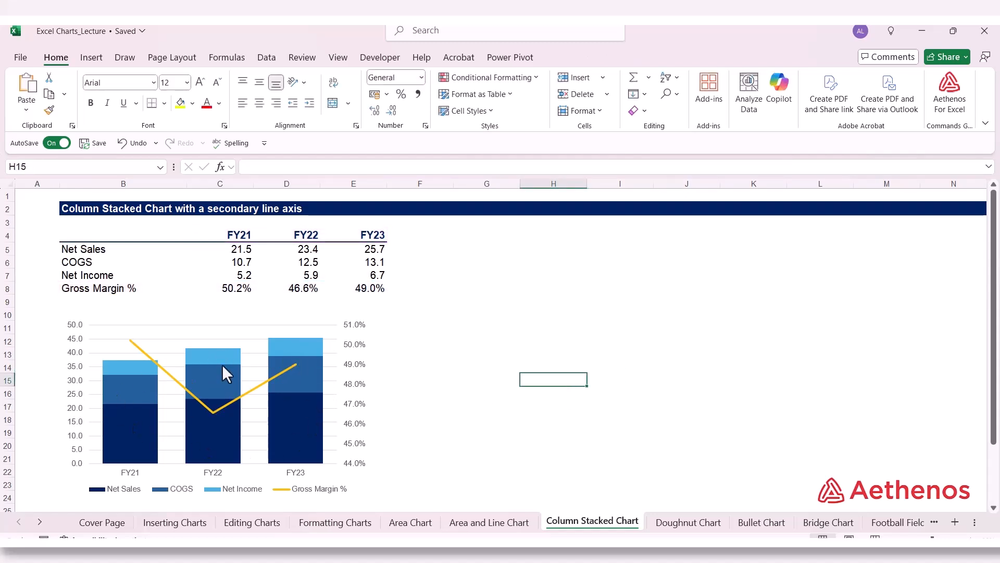
left_click(469, 332)
Step: Insert a 2-D stacked column chart from the table range B4:E8 and place it to the right of the table
left_click_drag(124, 239, 388, 297)
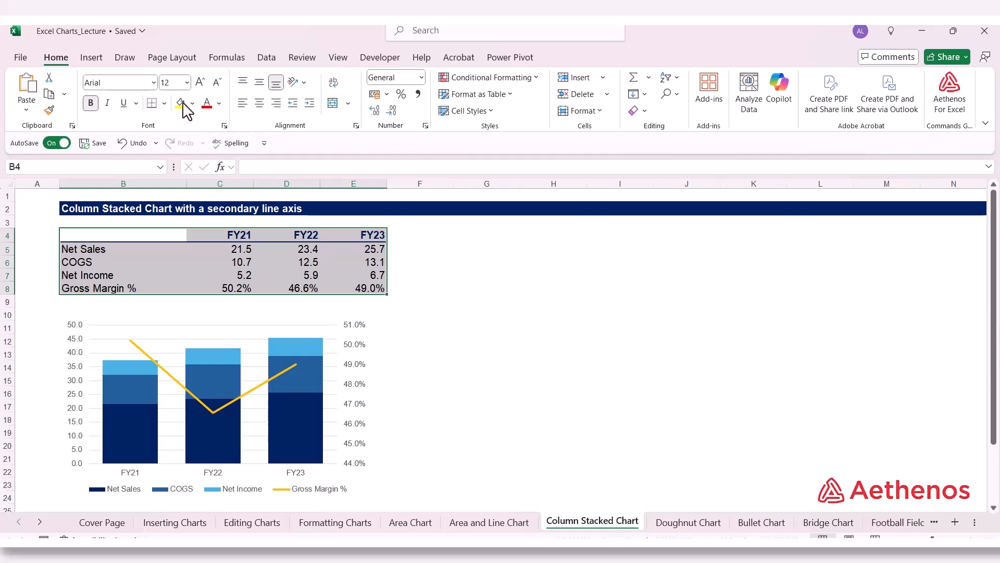
left_click(98, 57)
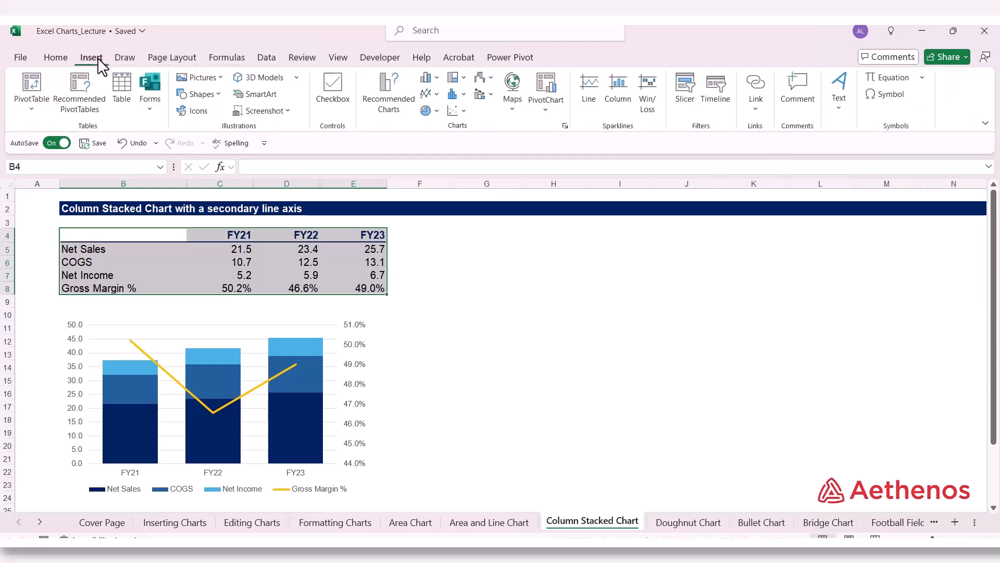
left_click(436, 79)
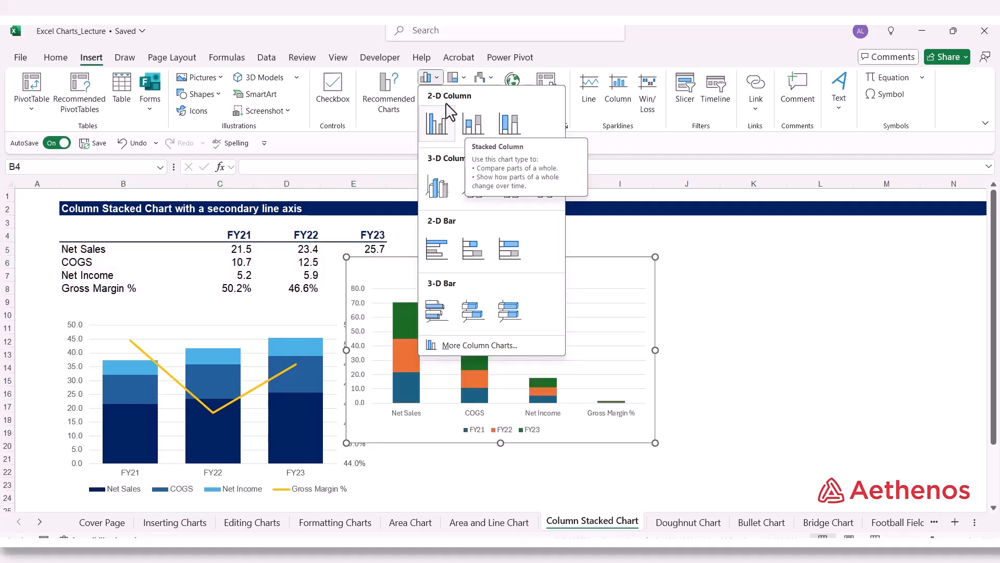
left_click(468, 130)
mouse_move(457, 275)
left_mouse_down()
mouse_move(623, 255)
mouse_move(608, 254)
left_mouse_up()
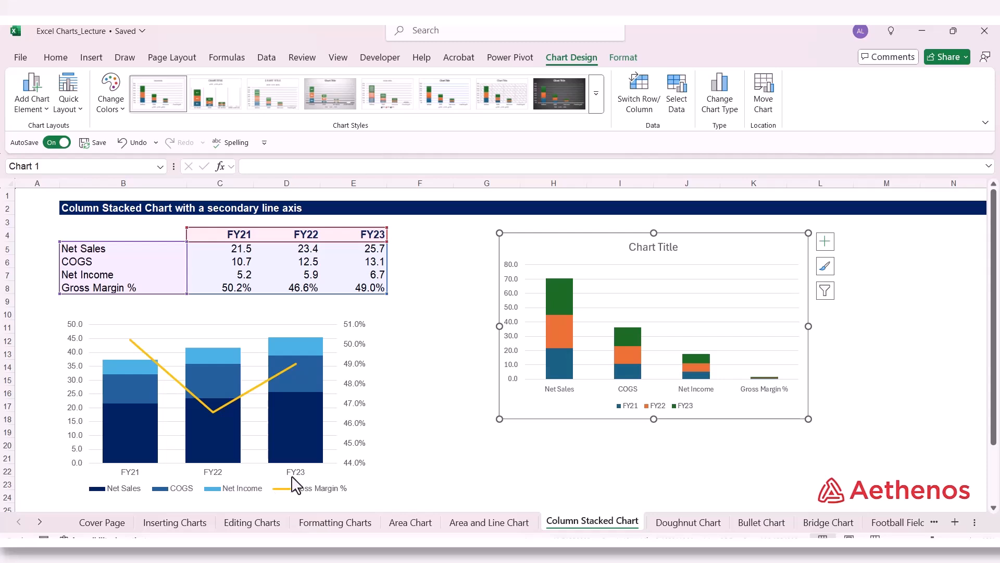
Step: Switch the new chart's rows and columns so the financial line items become the series and FY21 to FY23 the categories
right_click(711, 260)
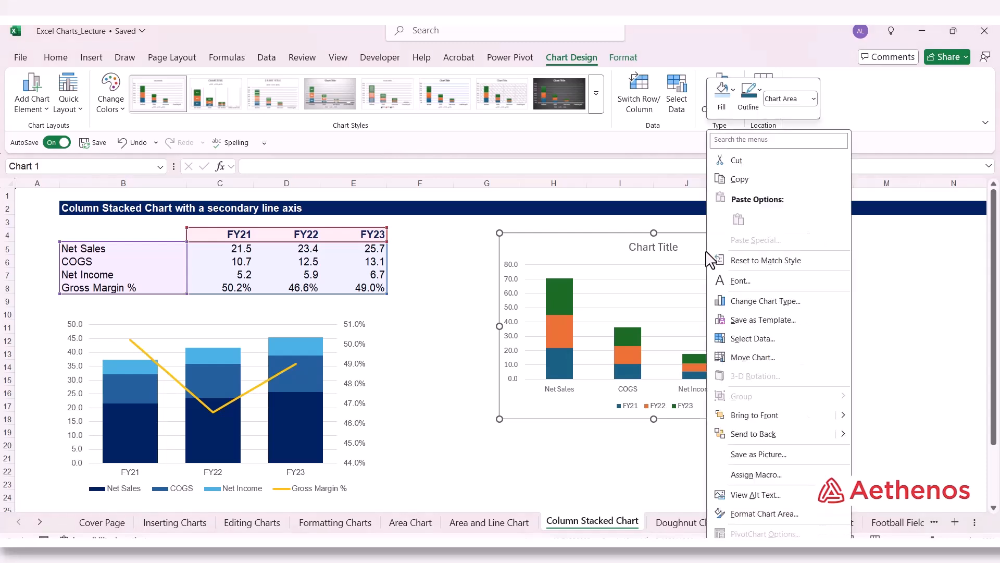
left_click(741, 340)
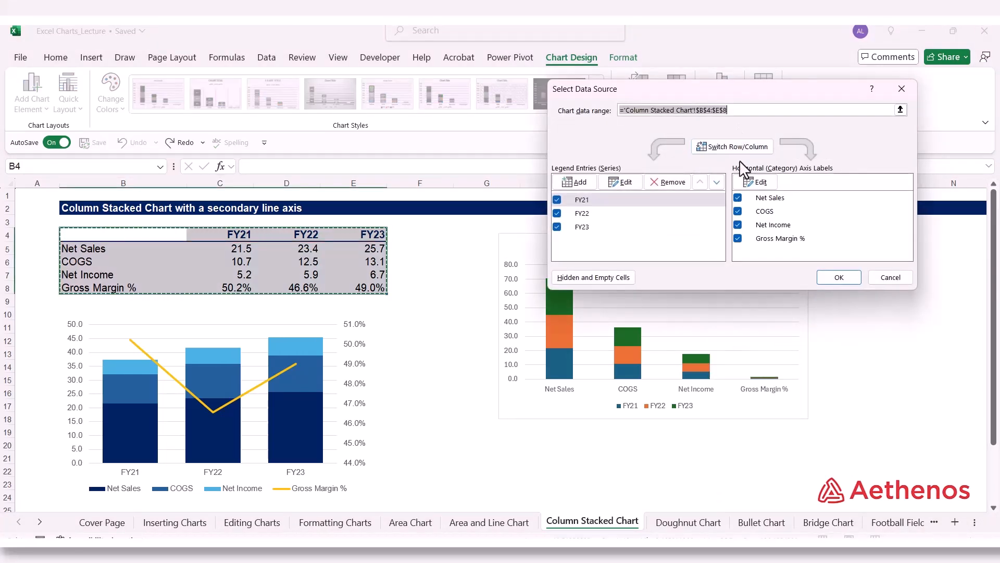
left_click(748, 149)
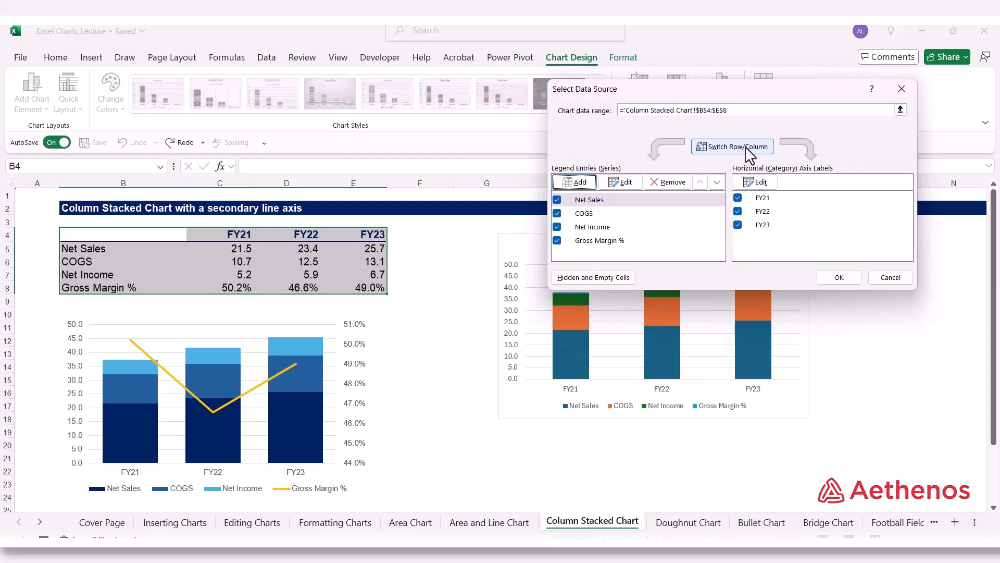
left_click_drag(762, 98, 858, 260)
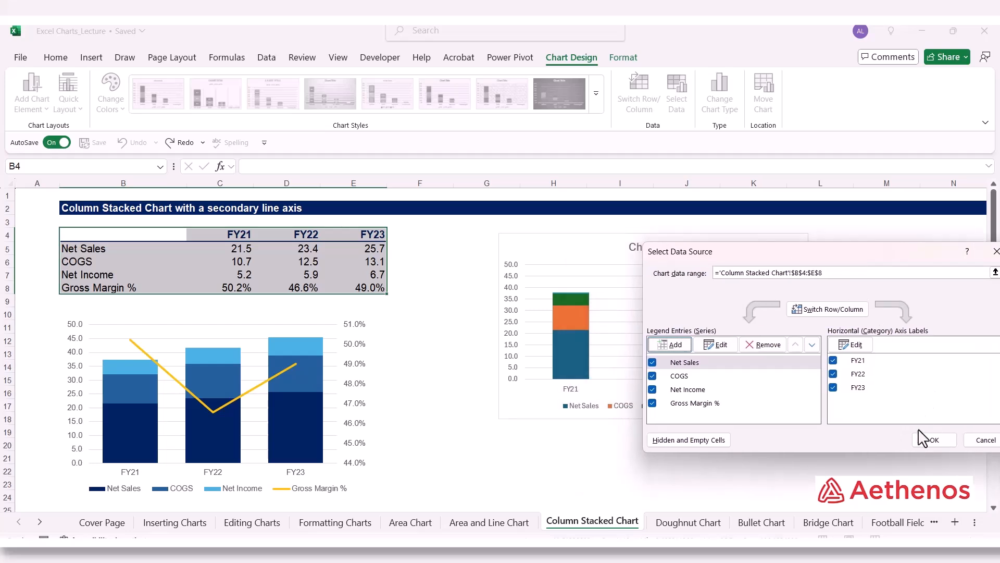
left_click(927, 439)
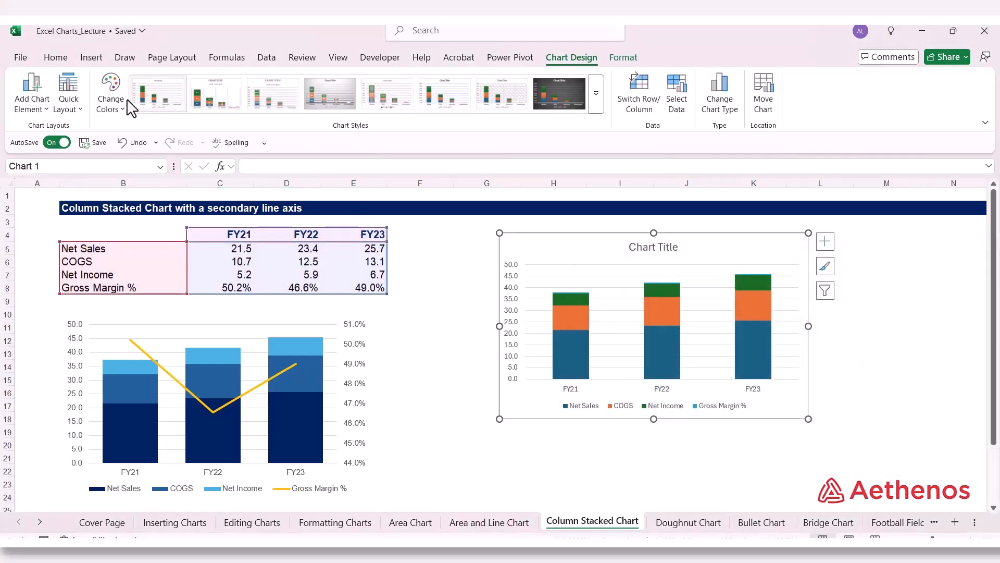
Step: Set all text in the new stacked column chart to Arial, size 9
left_click(55, 58)
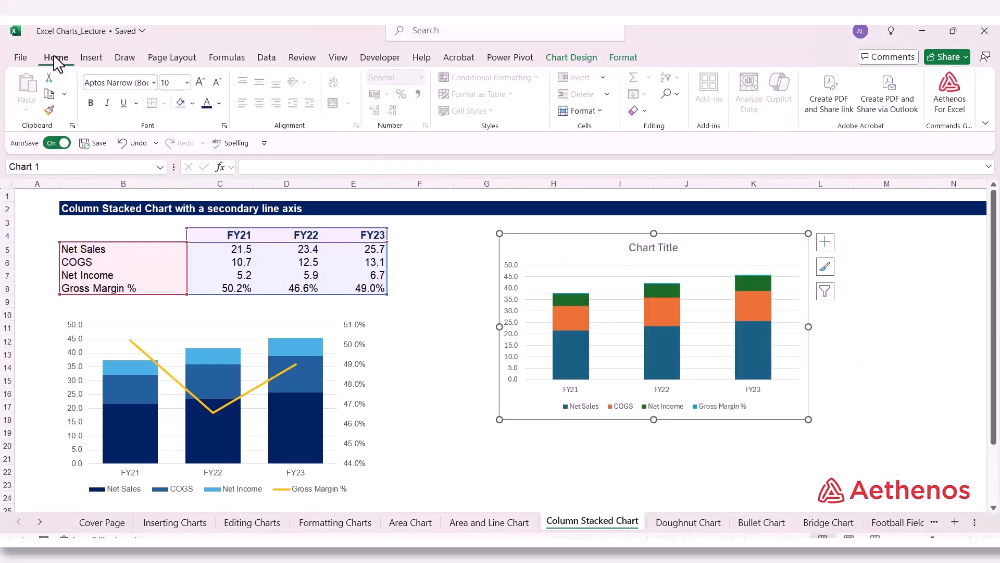
left_click(154, 83)
scroll(162, 312, "down", 10)
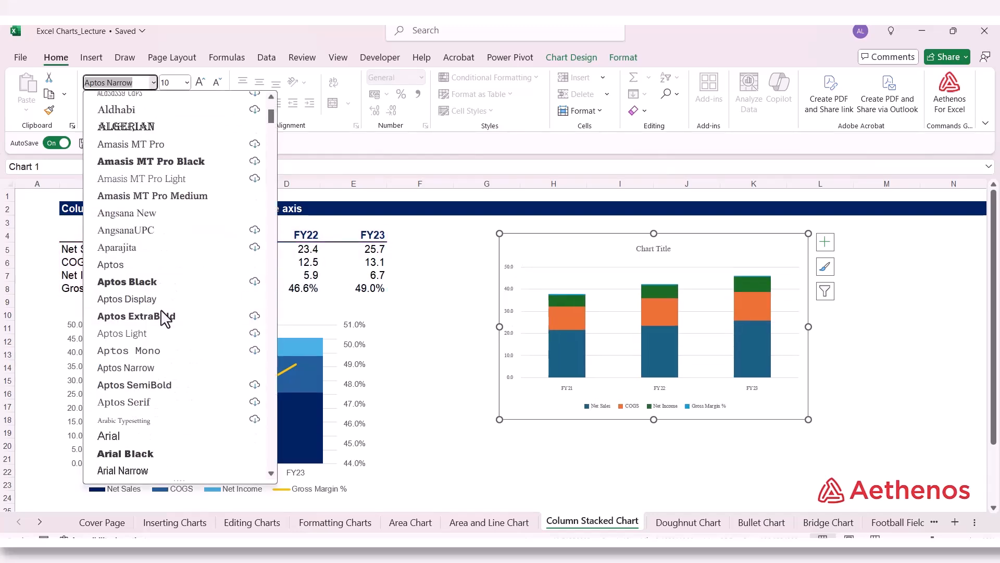
left_click(145, 283)
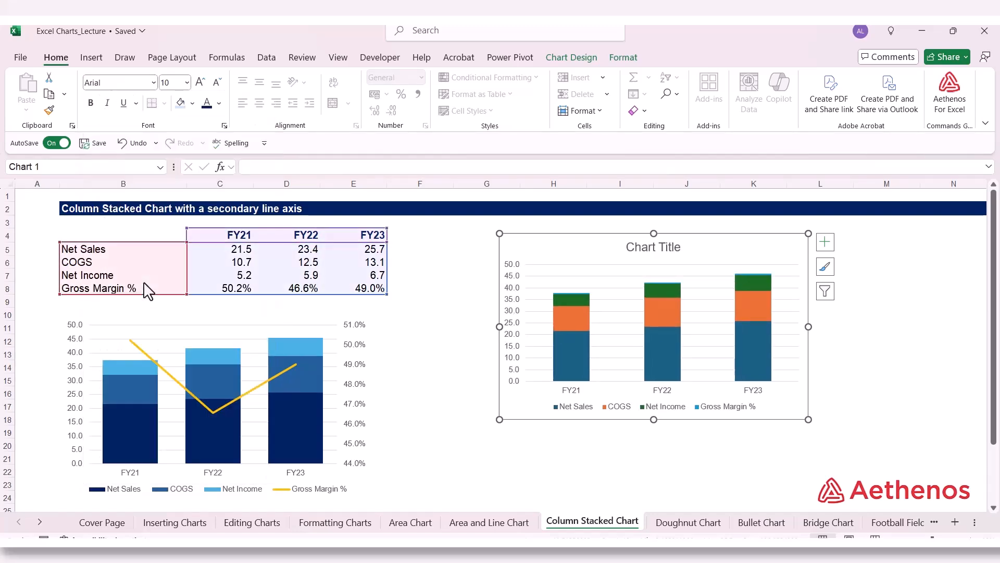
left_click(187, 82)
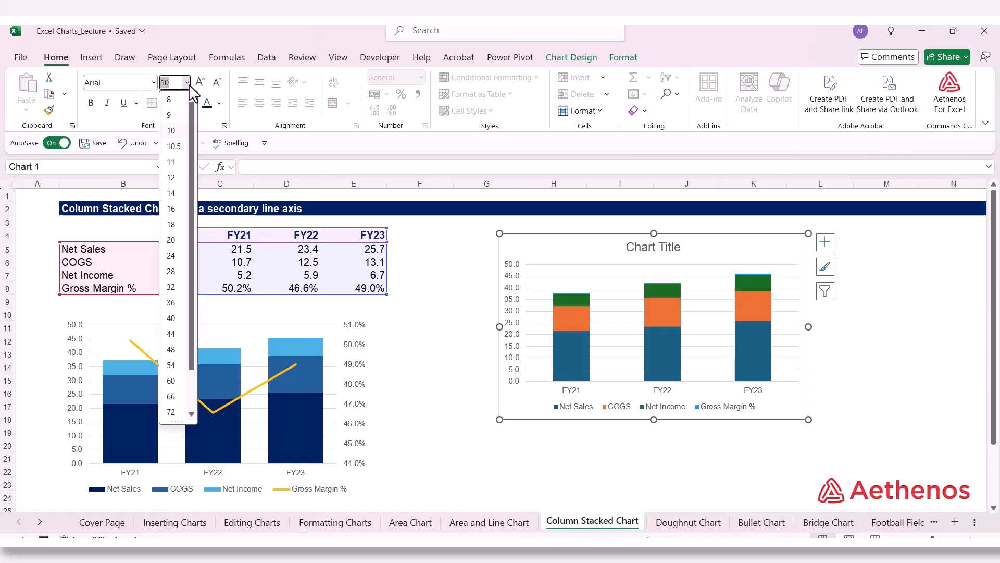
left_click(177, 115)
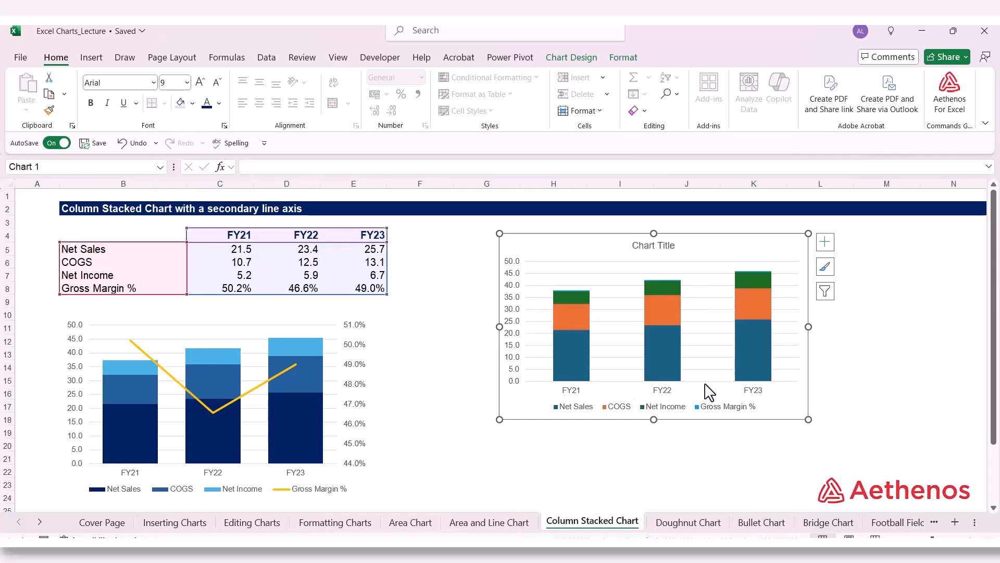
Step: Remove the new chart area's fill and border, and deselect the chart
right_click(601, 259)
left_click(680, 511)
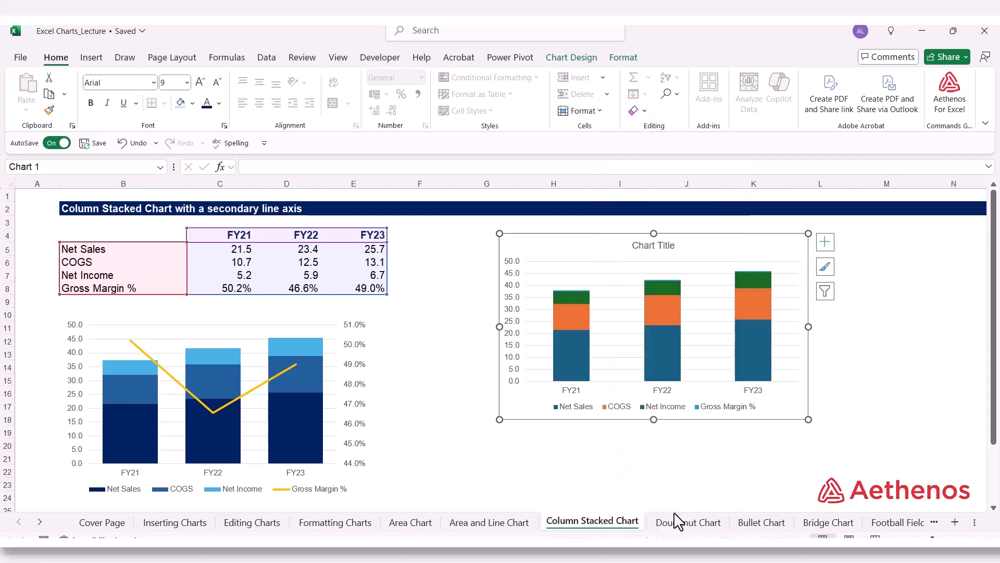
left_click(842, 275)
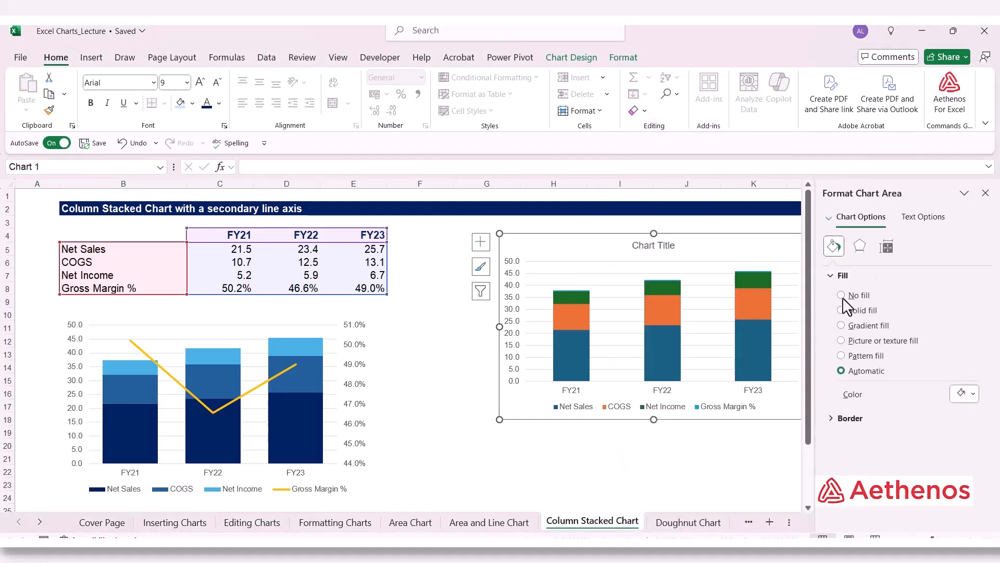
left_click(846, 391)
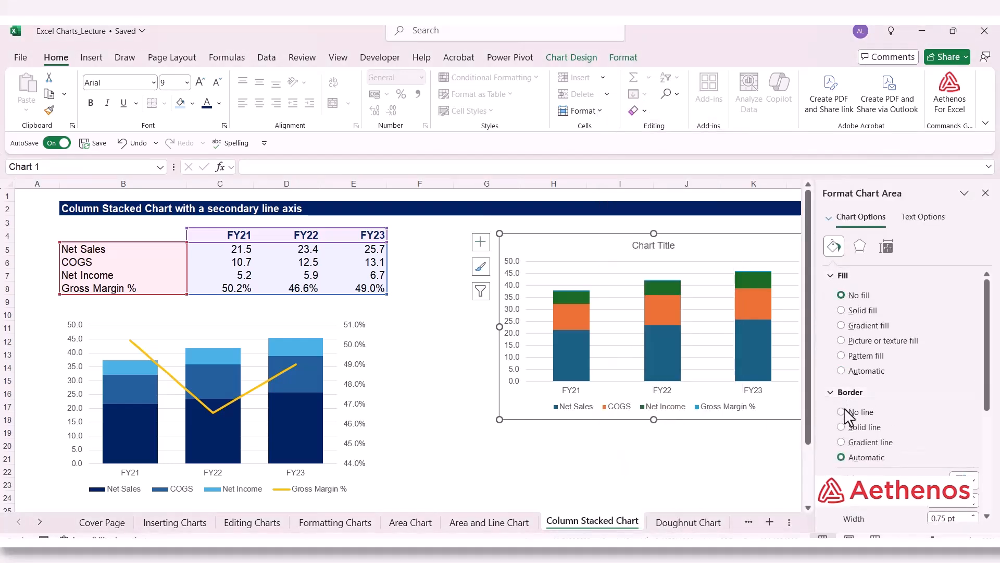
left_click(844, 415)
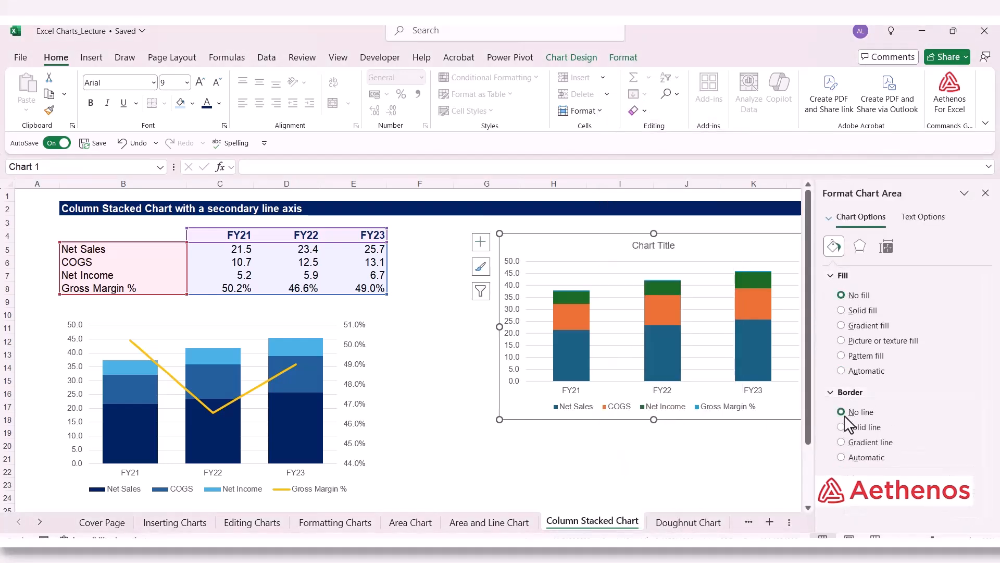
left_click(985, 193)
left_click(940, 305)
Step: Fill the new chart's Net Sales series with the standard dark blue color
left_click(576, 360)
left_click(576, 360)
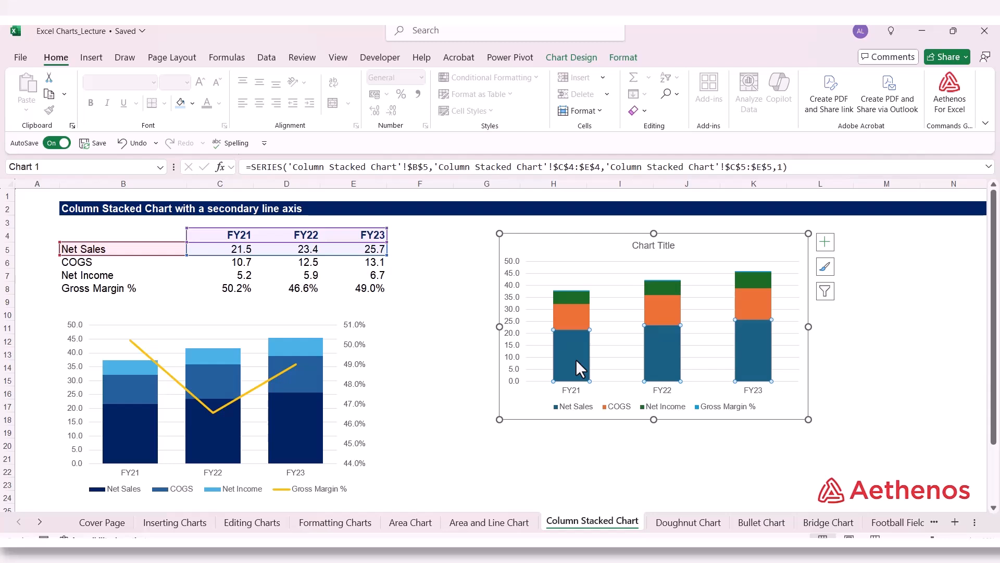
right_click(576, 358)
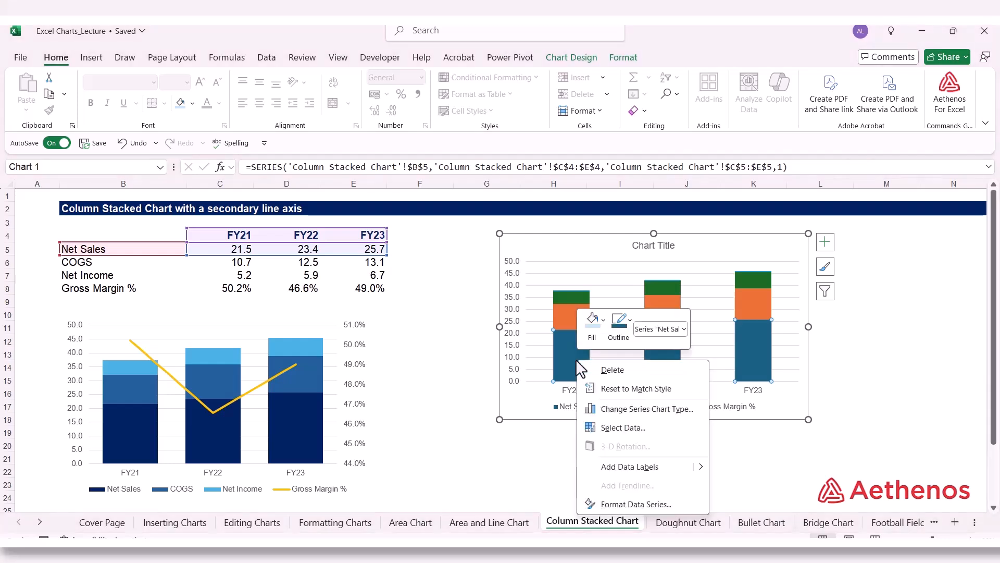
left_click(604, 321)
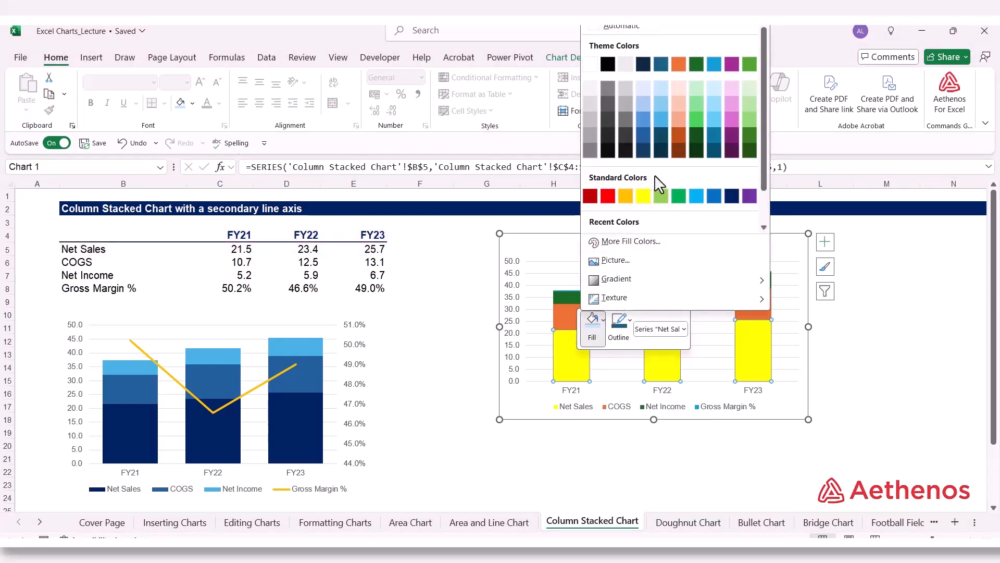
left_click(728, 197)
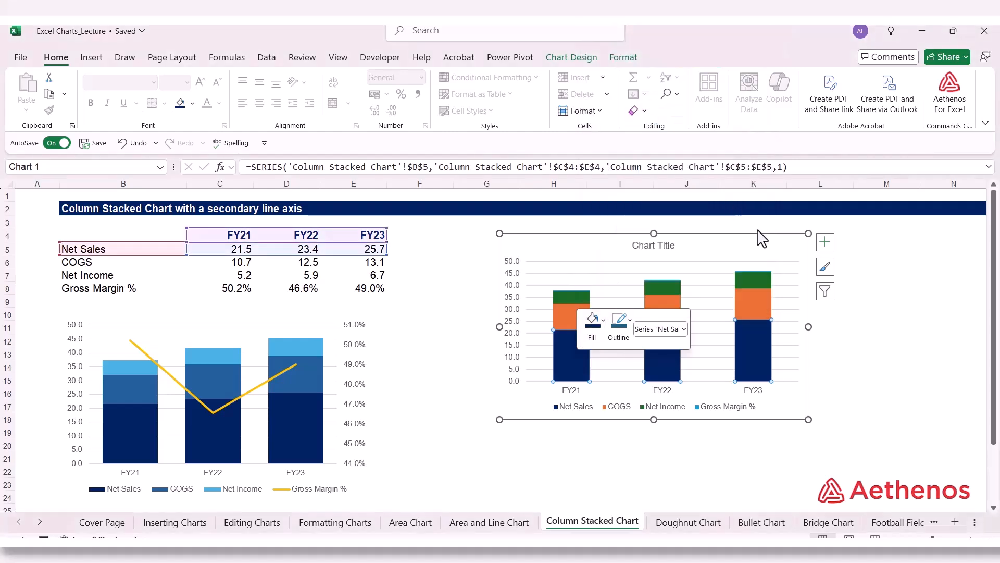
left_click(963, 356)
Step: Fill the new chart's COGS series with the medium blue theme color used in the example chart, and deselect the chart
left_click(567, 320)
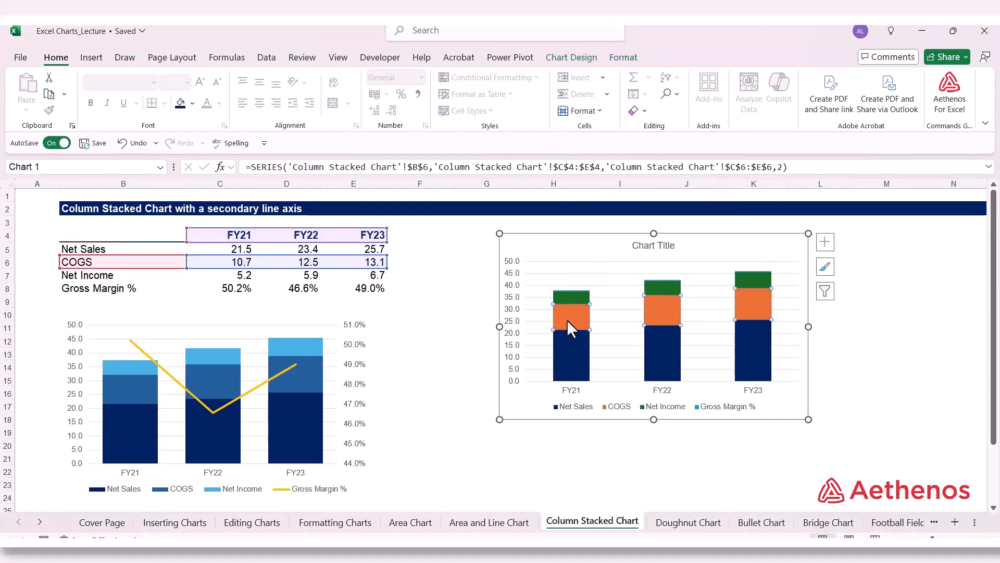
right_click(567, 320)
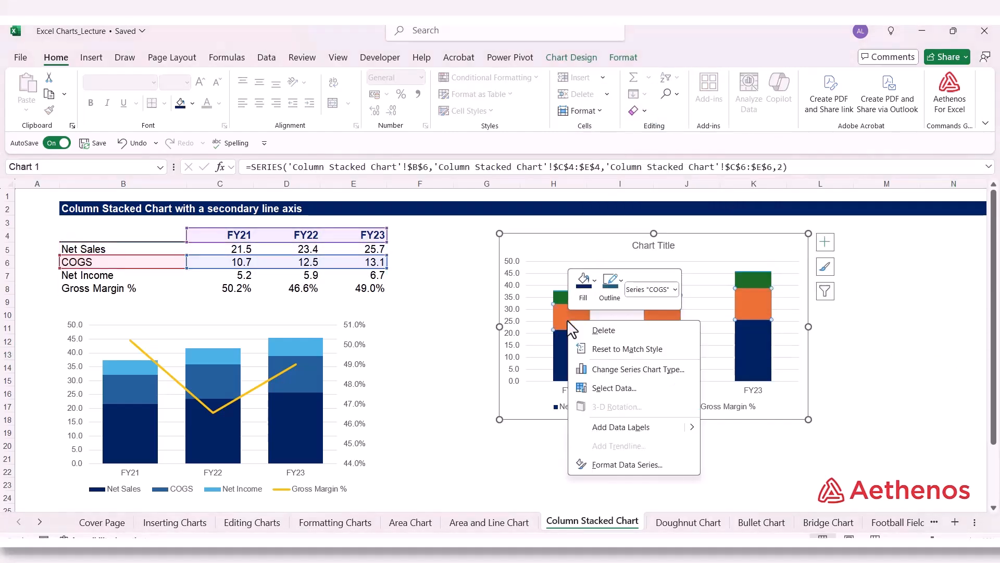
left_click(595, 282)
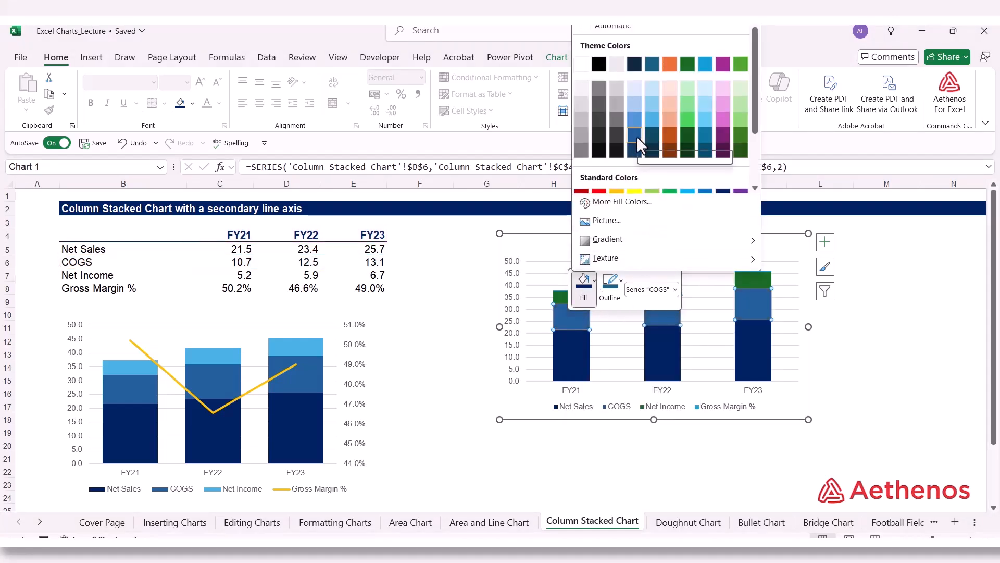
left_click(880, 315)
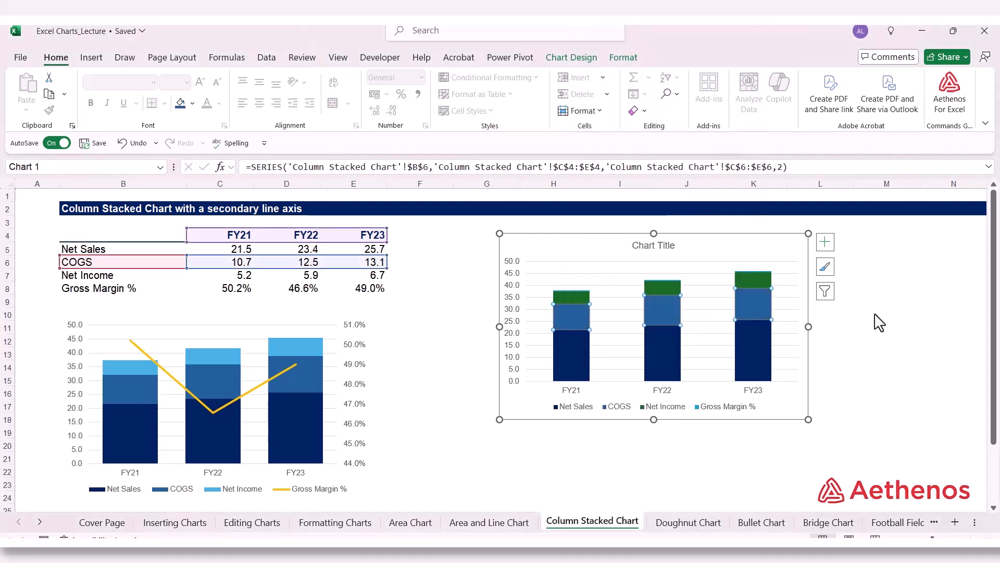
Step: Fill the new chart's Net Income series with the light blue theme color used in the example chart, and deselect the chart
left_click(576, 292)
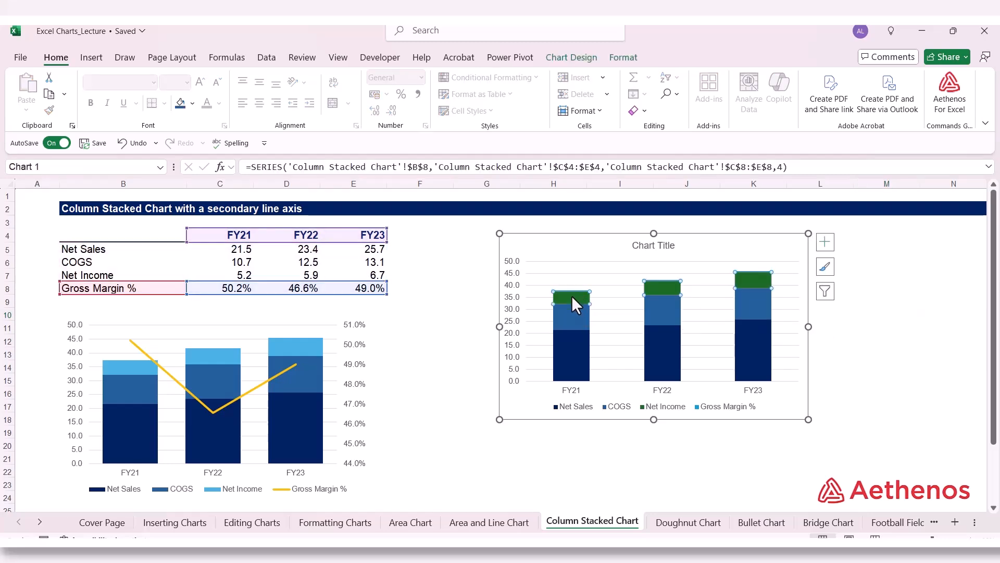
left_click(571, 296)
right_click(571, 296)
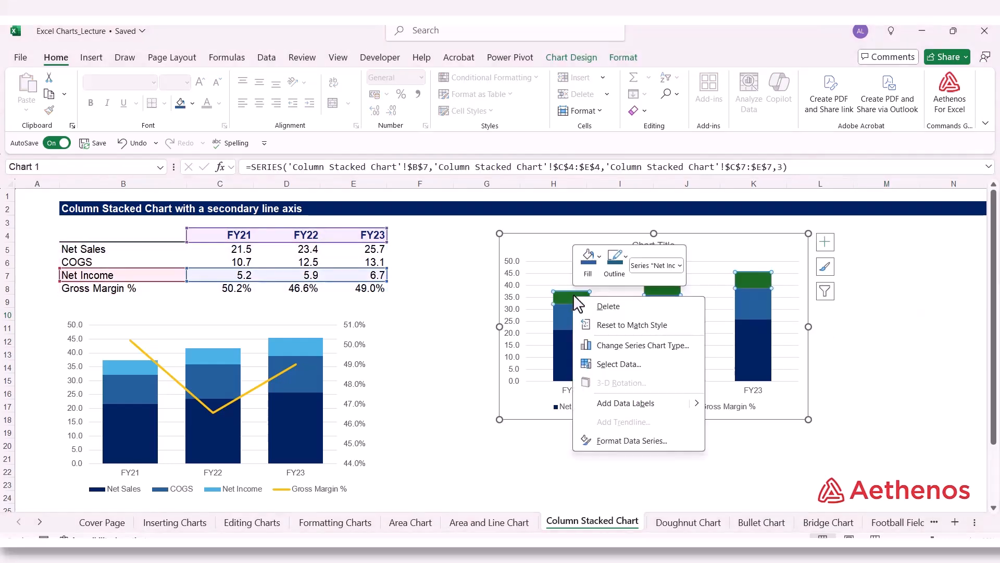
left_click(600, 256)
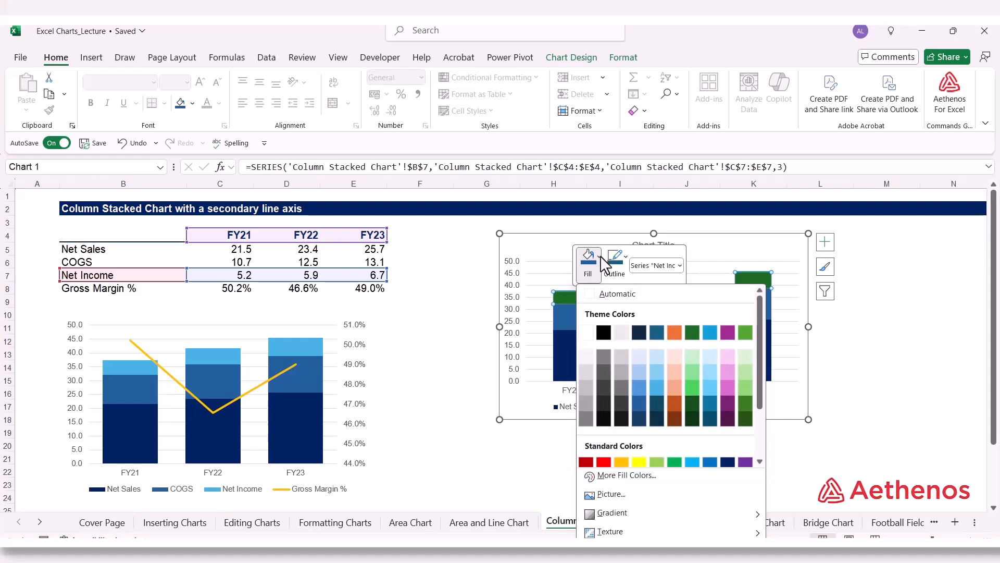
left_click(655, 384)
left_click(956, 383)
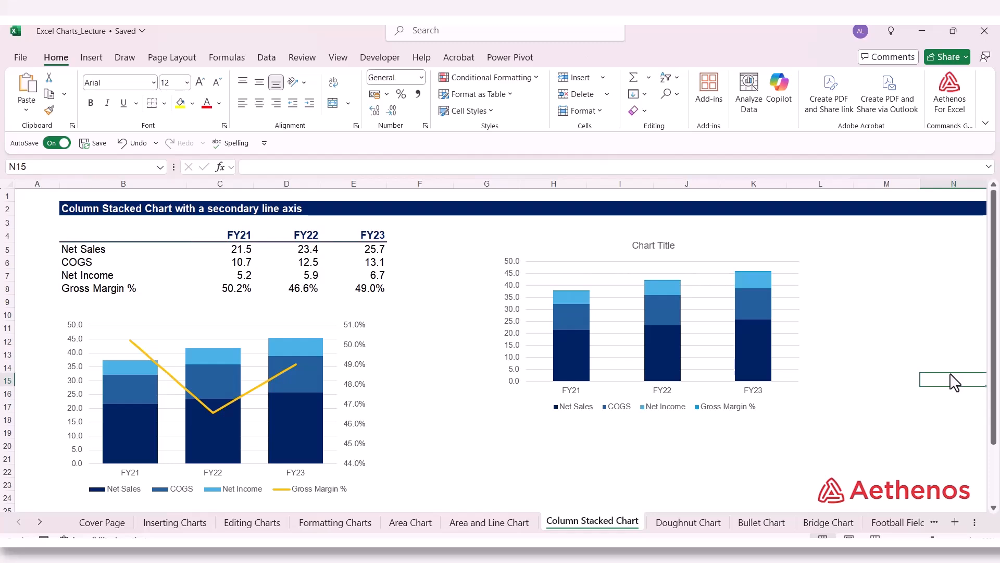
Step: Set the new chart's column gap width to 50% through the Net Sales series formatting, and close the formatting options
left_click(574, 314)
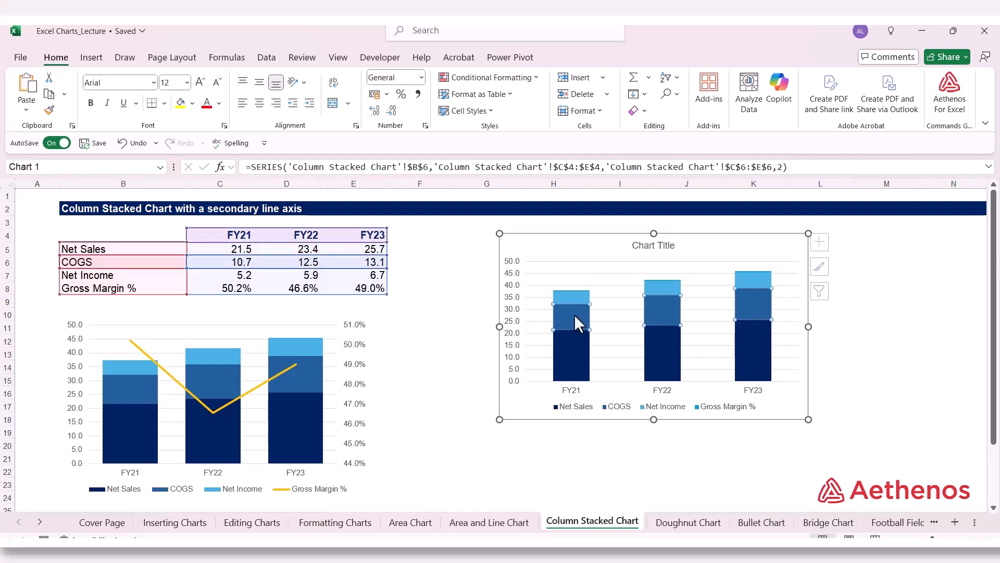
left_click(574, 295)
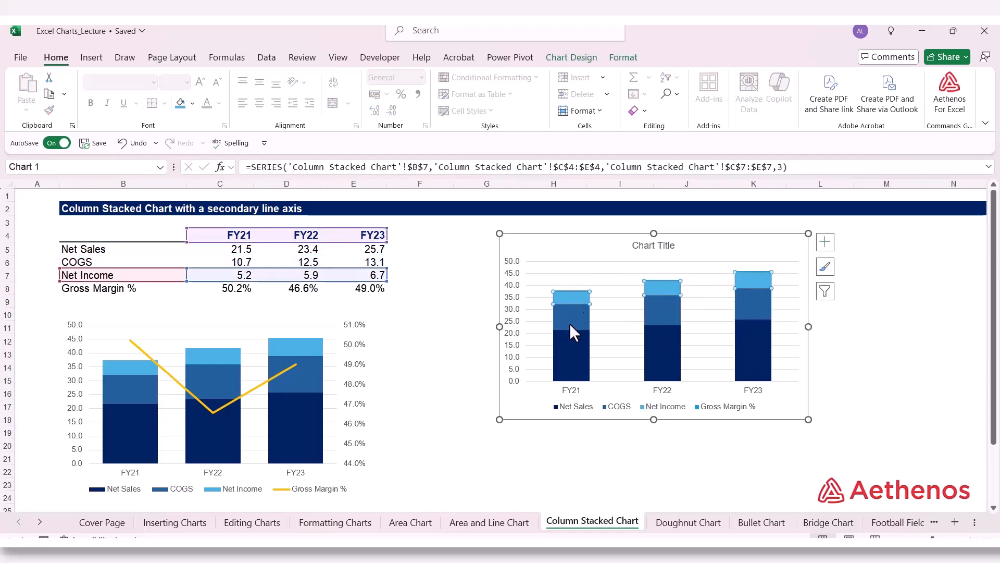
left_click(567, 351)
right_click(567, 351)
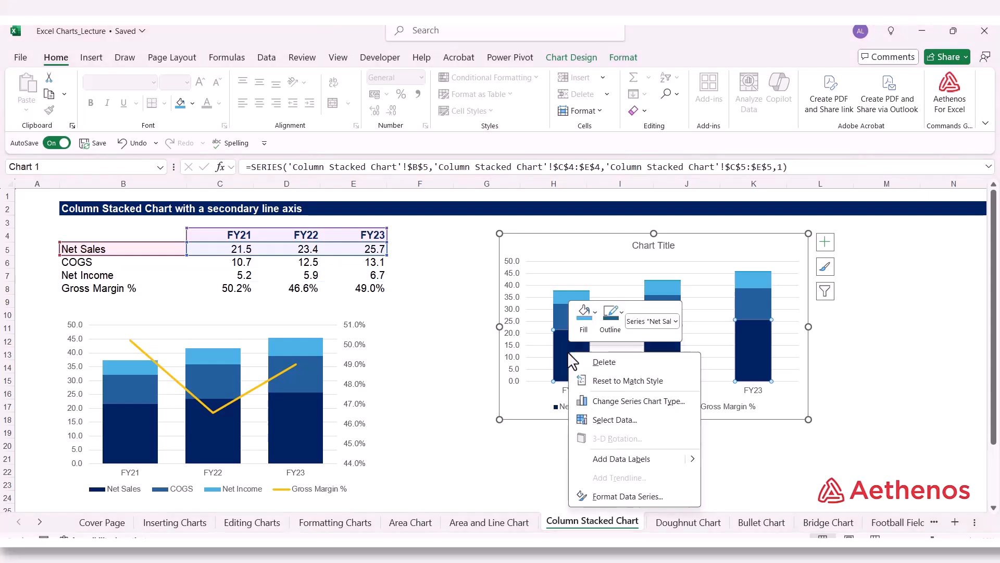
left_click(610, 498)
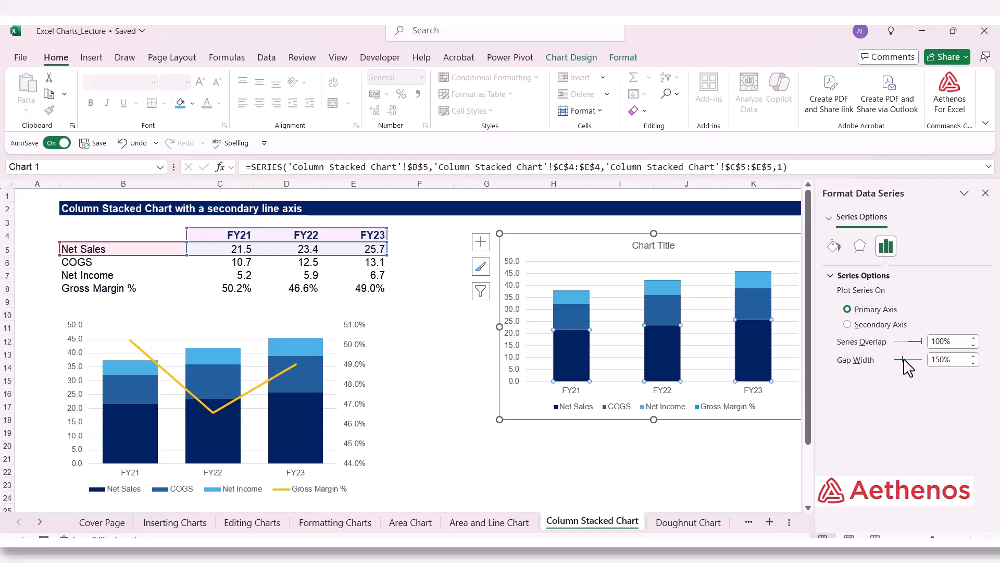
left_click_drag(902, 360, 896, 360)
left_click(974, 357)
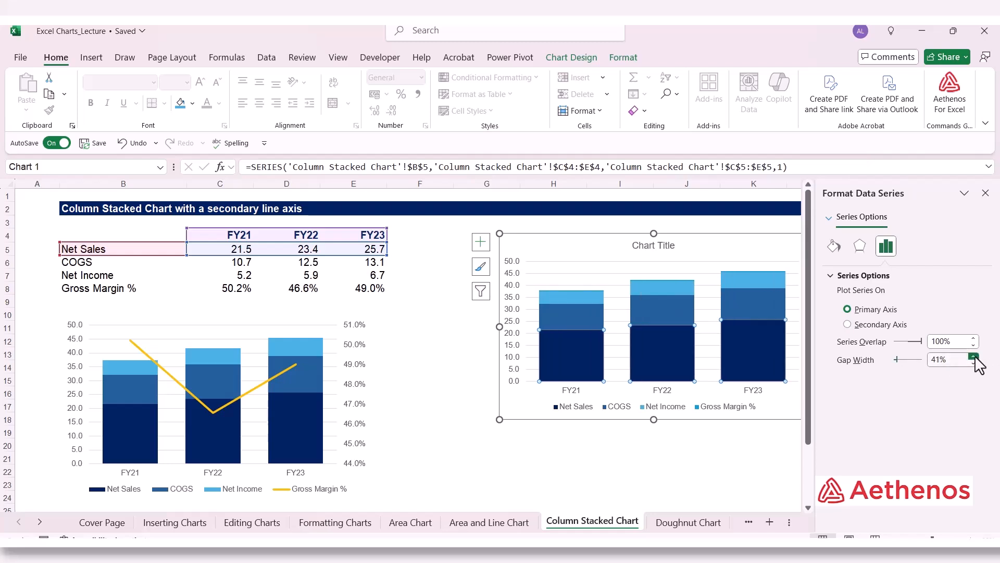
left_click(973, 357)
left_click(973, 357)
left_click(973, 357)
left_click(973, 357)
left_click(973, 357)
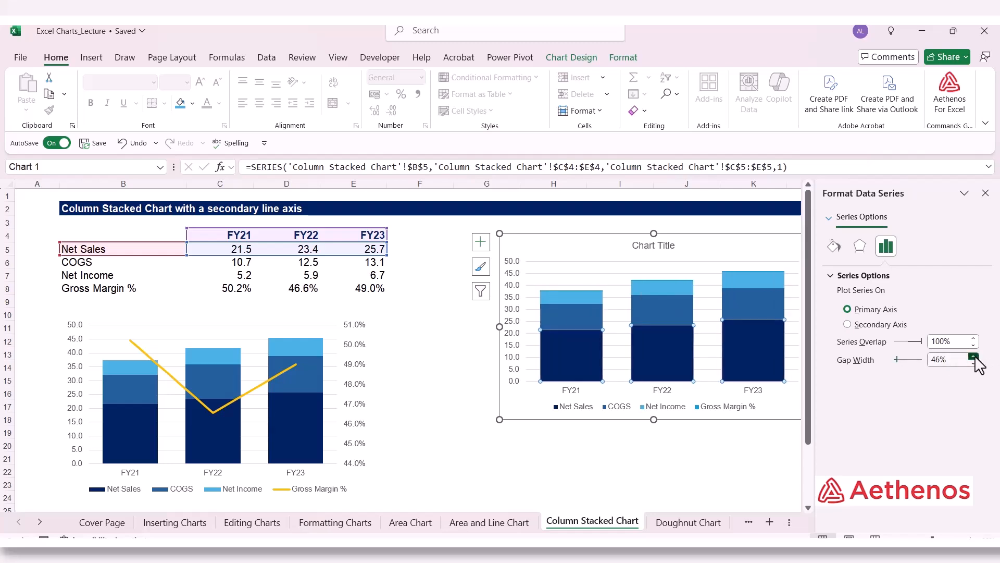
left_click(974, 357)
left_click(973, 357)
left_click(973, 357)
left_click(973, 357)
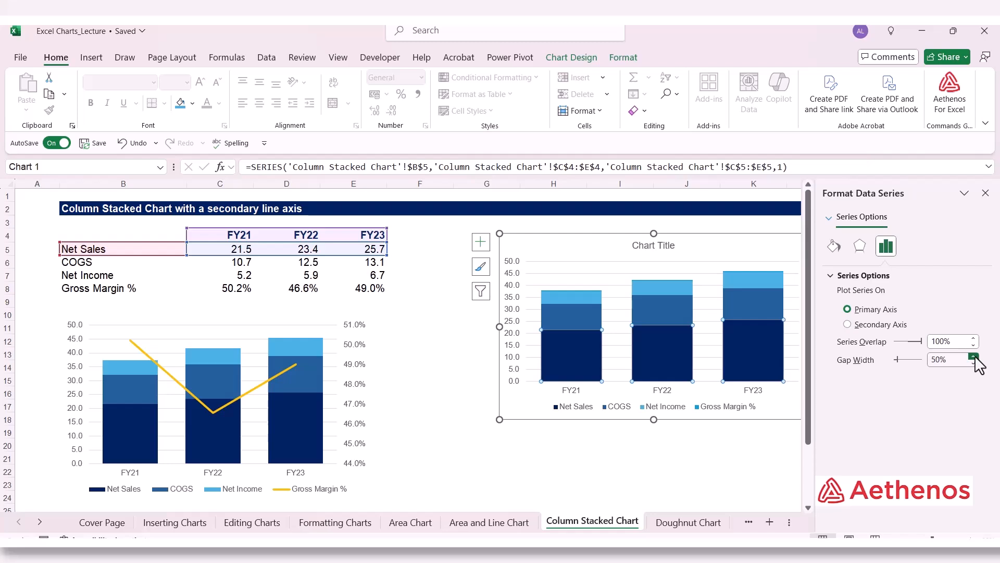
left_click(986, 192)
left_click(887, 326)
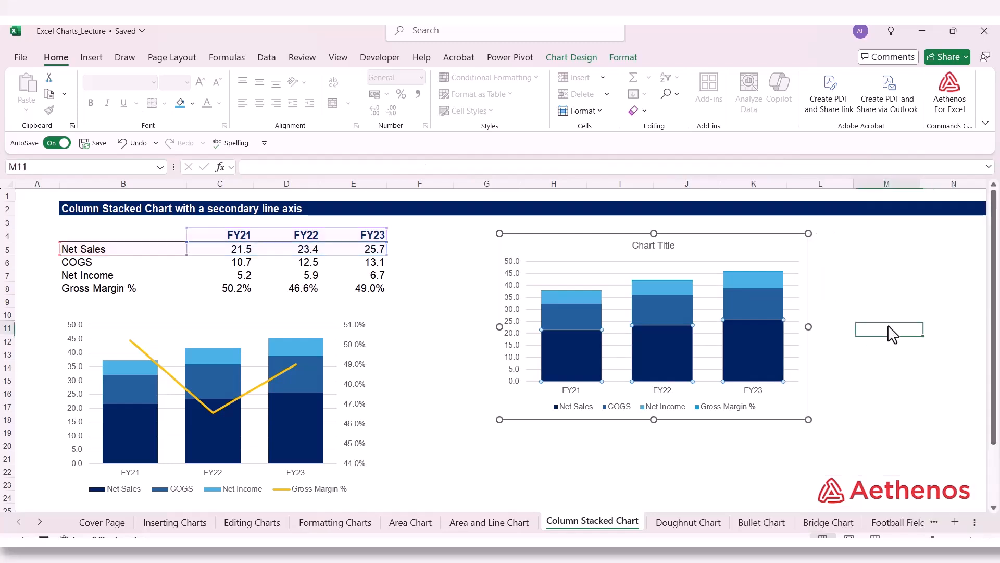
Step: Plot the new chart's Gross Margin % series on the secondary axis, and close the formatting options
left_click(576, 289)
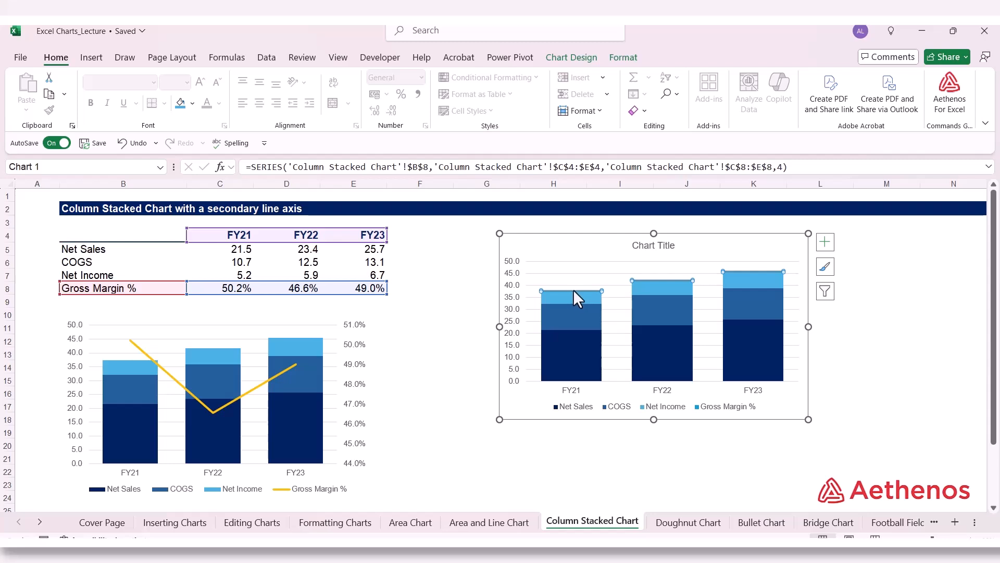
right_click(573, 290)
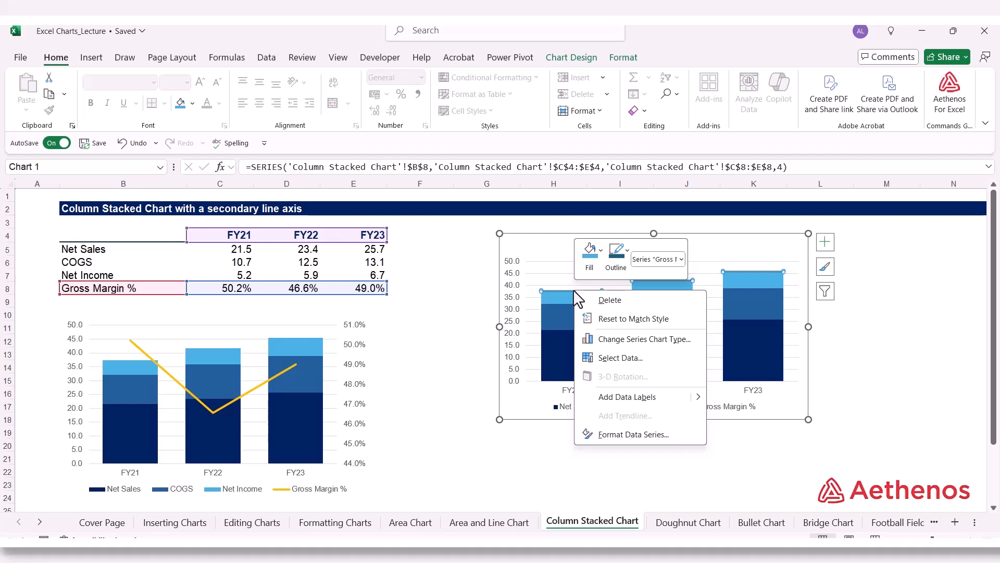
left_click(609, 435)
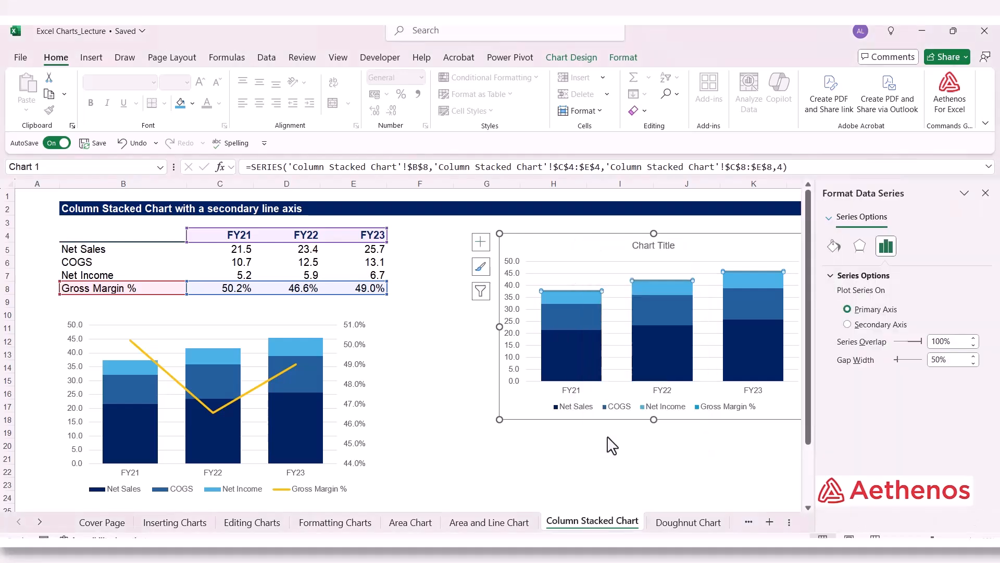
left_click(848, 324)
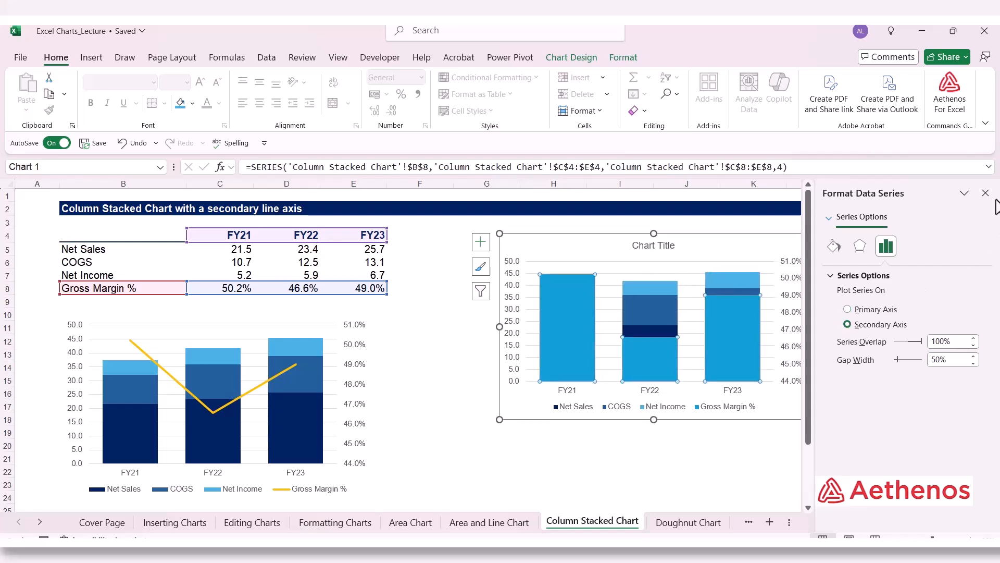
left_click(985, 193)
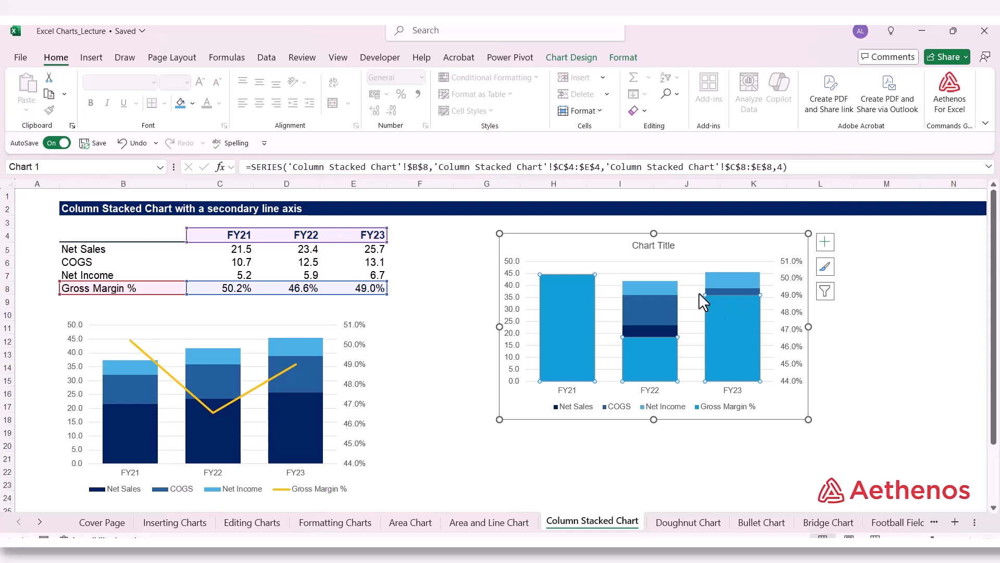
Step: Change the Gross Margin % series to a Line chart type on the secondary axis, and deselect the chart
right_click(654, 336)
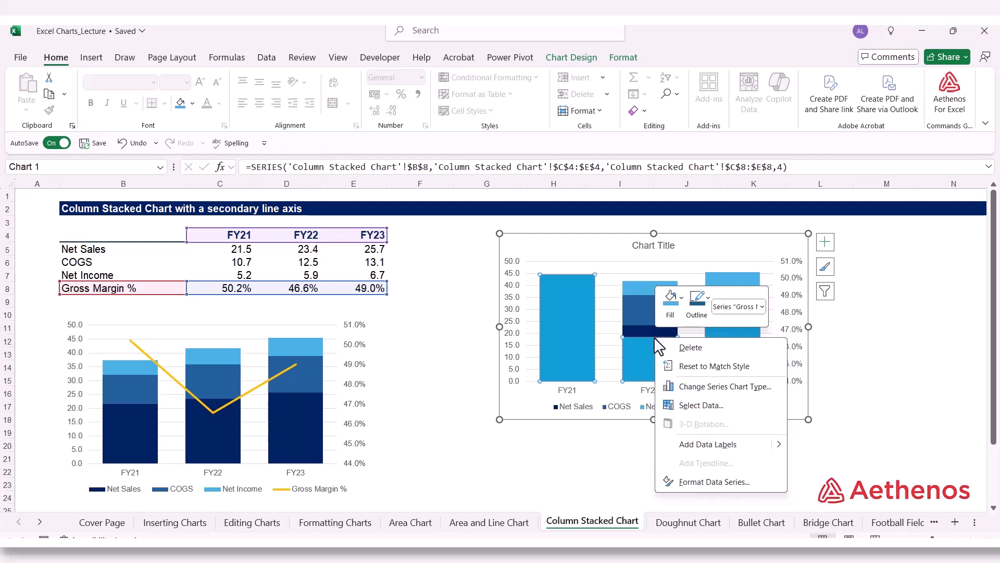
left_click(692, 387)
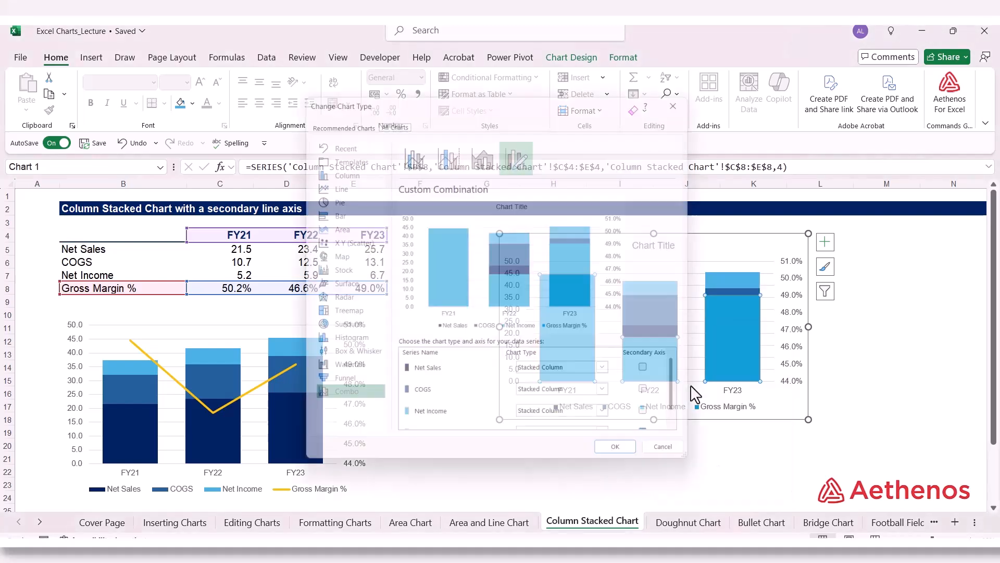
scroll(505, 402, "down", 1)
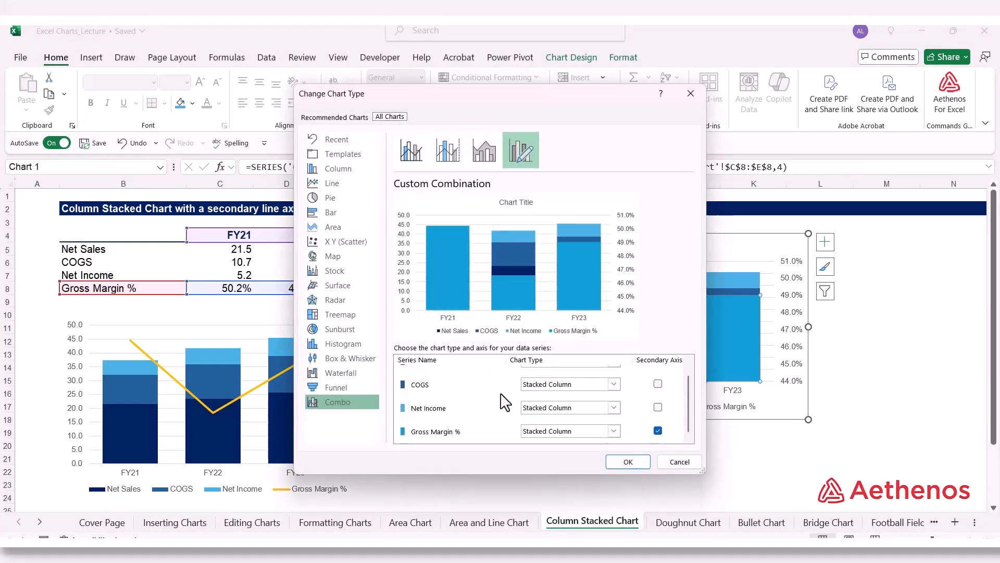
scroll(539, 404, "up", 1)
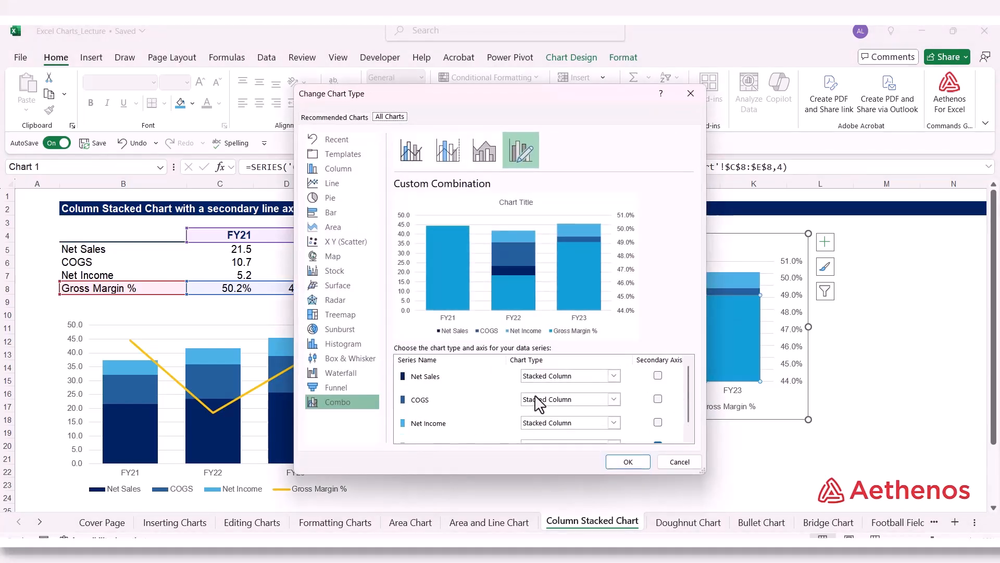
scroll(553, 414, "down", 1)
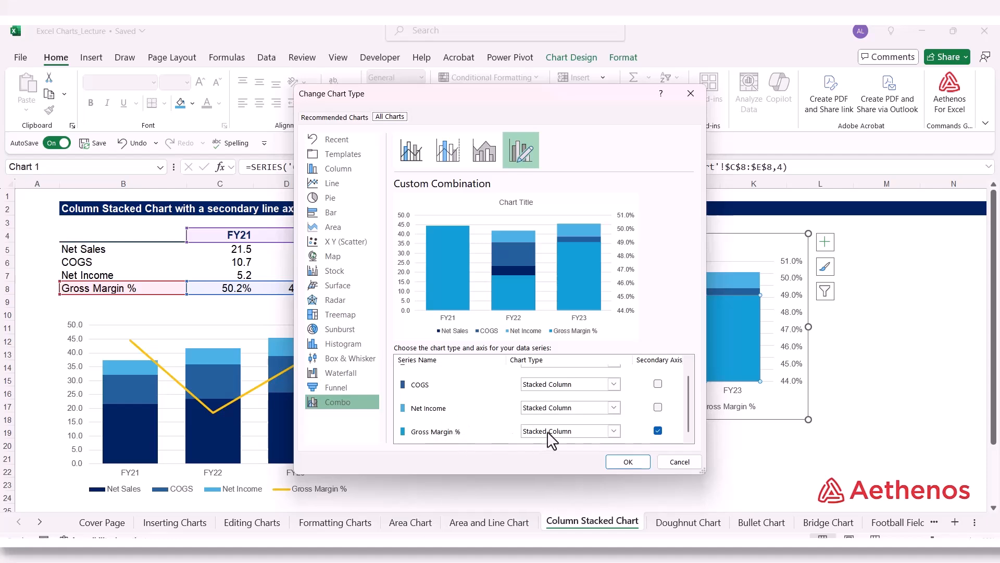
left_click(614, 431)
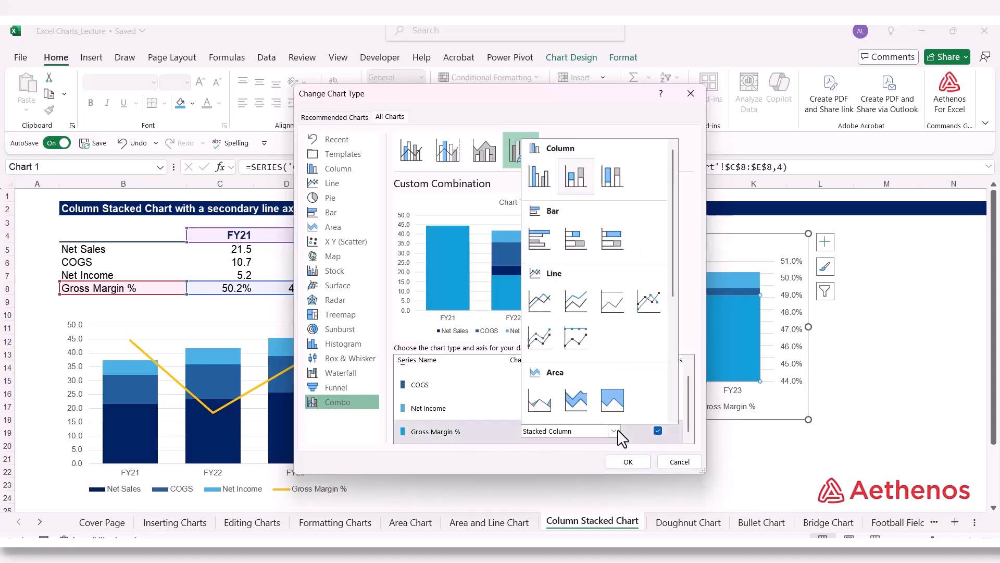
left_click(541, 311)
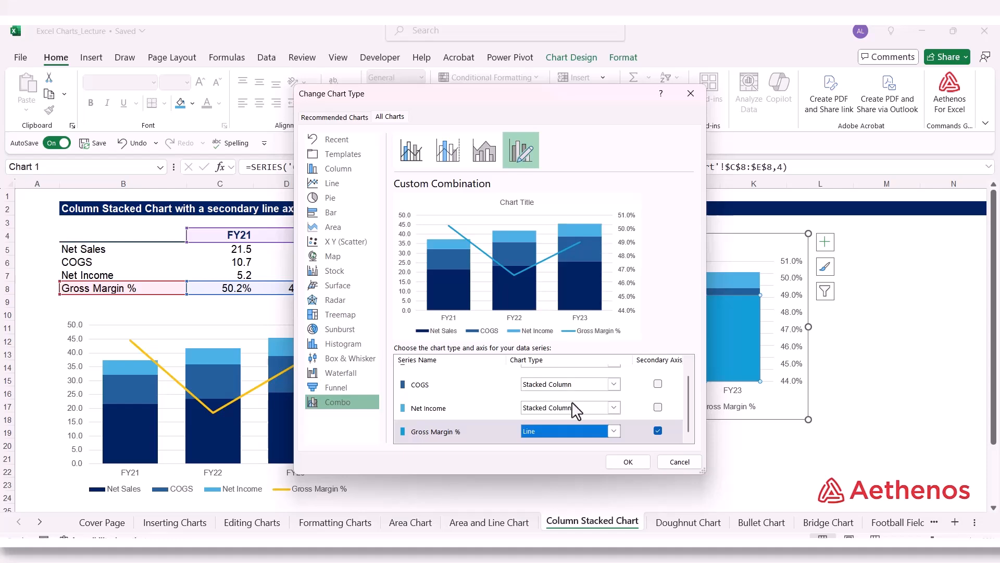
scroll(577, 415, "up", 1)
scroll(572, 400, "down", 1)
left_click(628, 462)
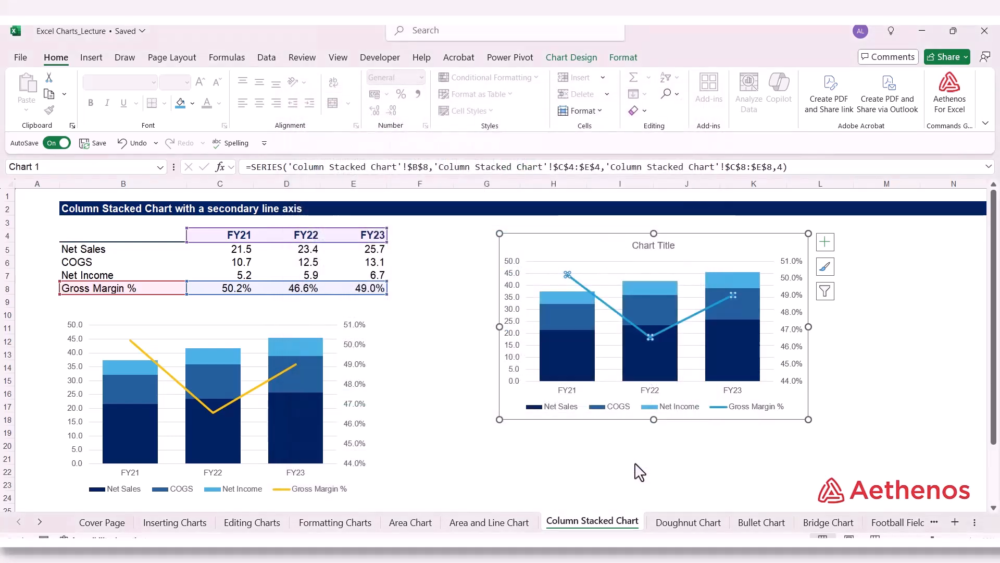
left_click(775, 490)
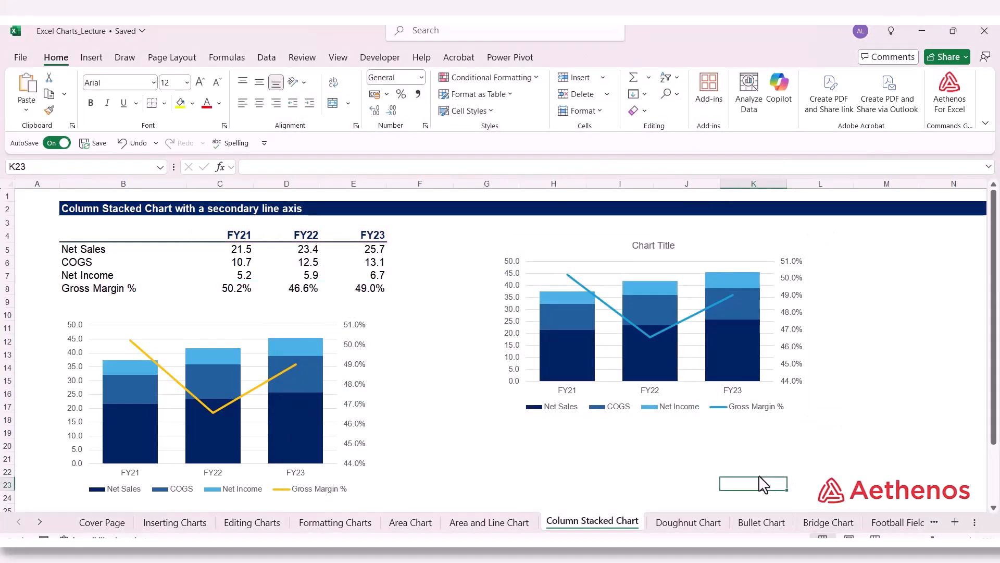
Step: Color the new chart's Gross Margin % line light yellow from the extended outline colors, and deselect the chart
left_click(673, 326)
left_click(673, 325)
right_click(673, 325)
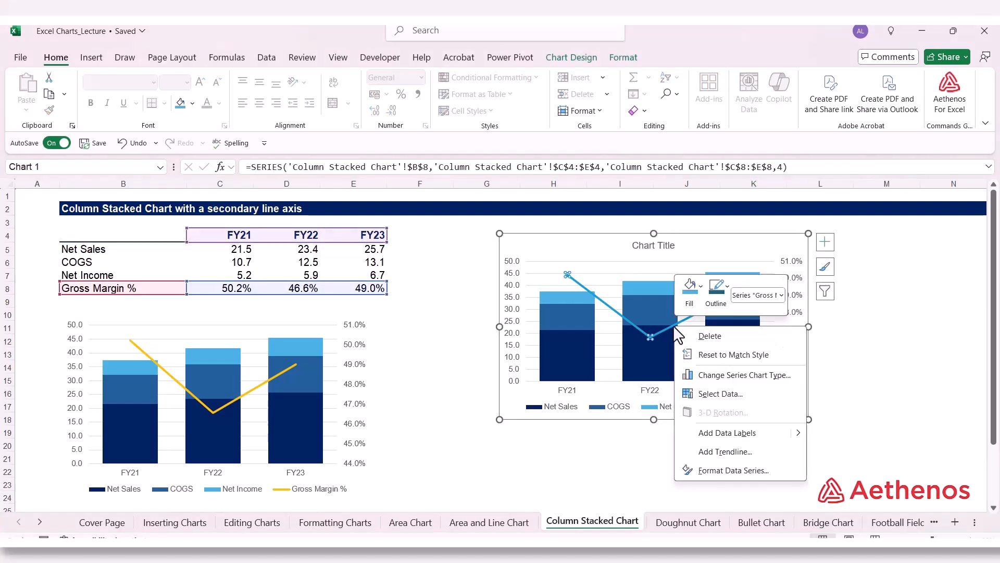
left_click(706, 287)
mouse_move(753, 226)
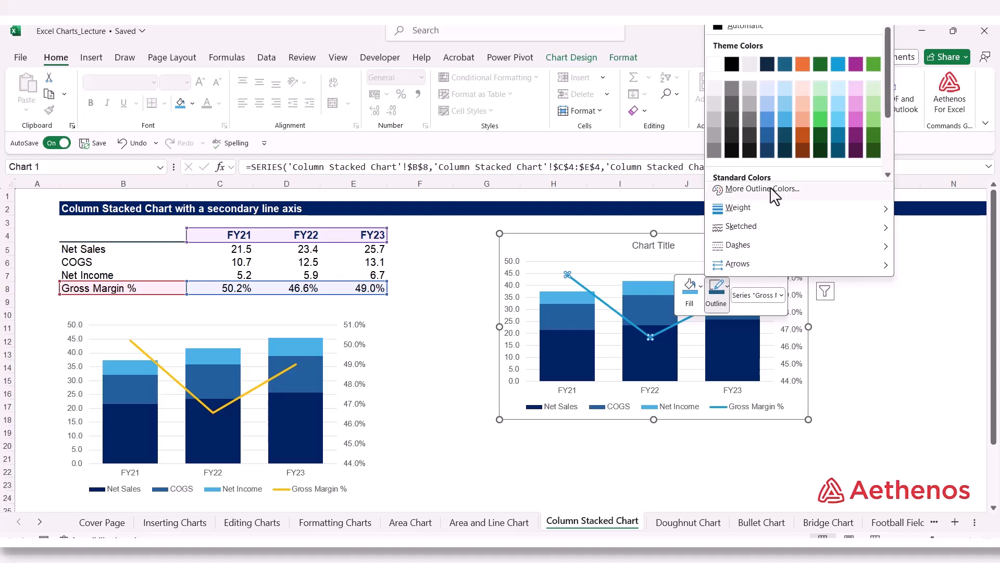
left_click(762, 189)
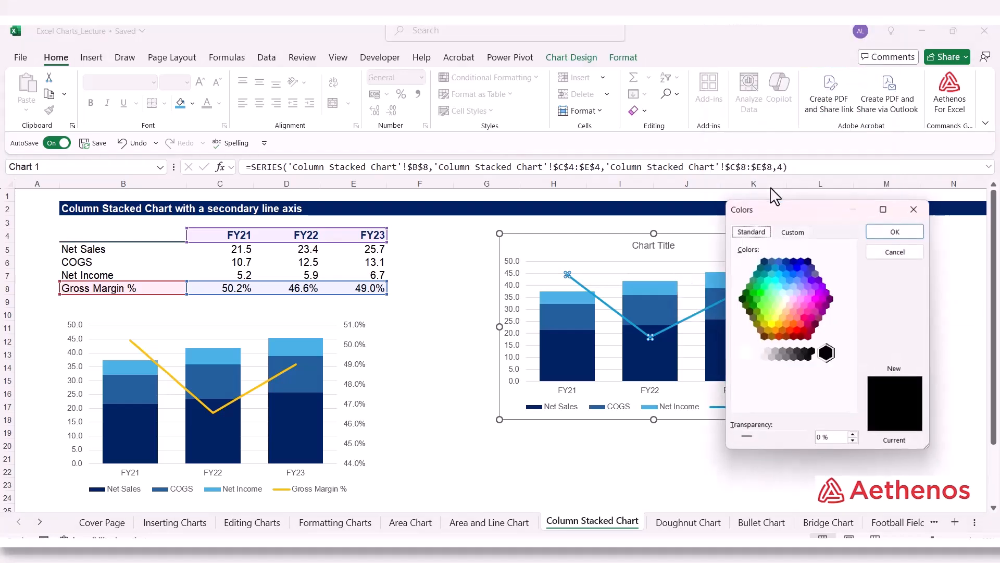
left_click(778, 312)
left_click(778, 323)
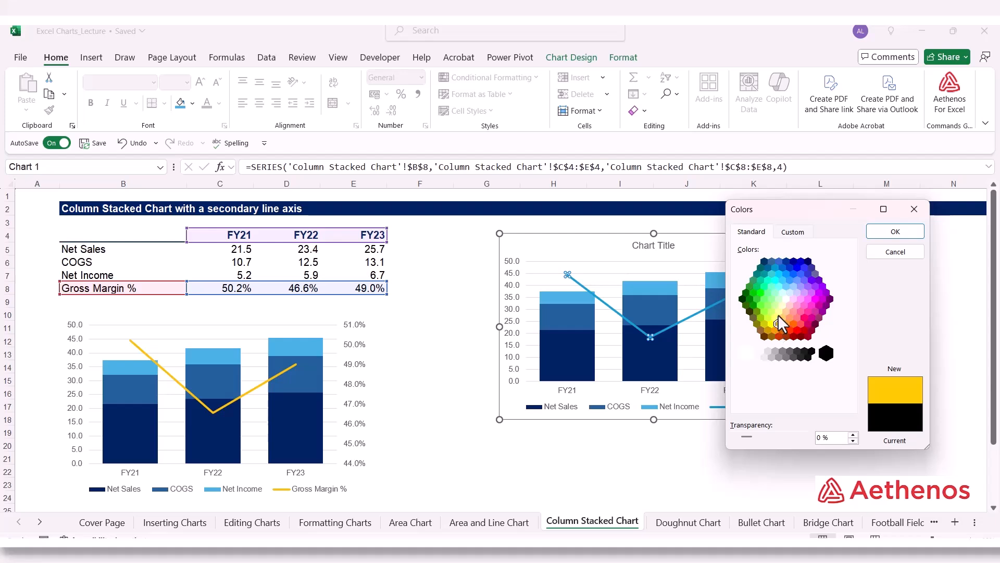
left_click(775, 318)
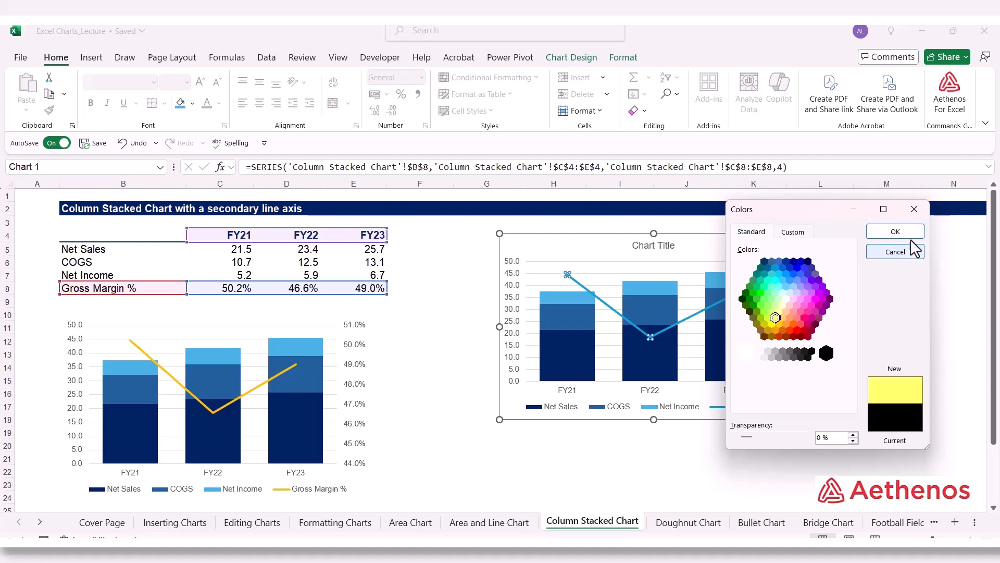
left_click(895, 231)
left_click(932, 303)
key("Left")
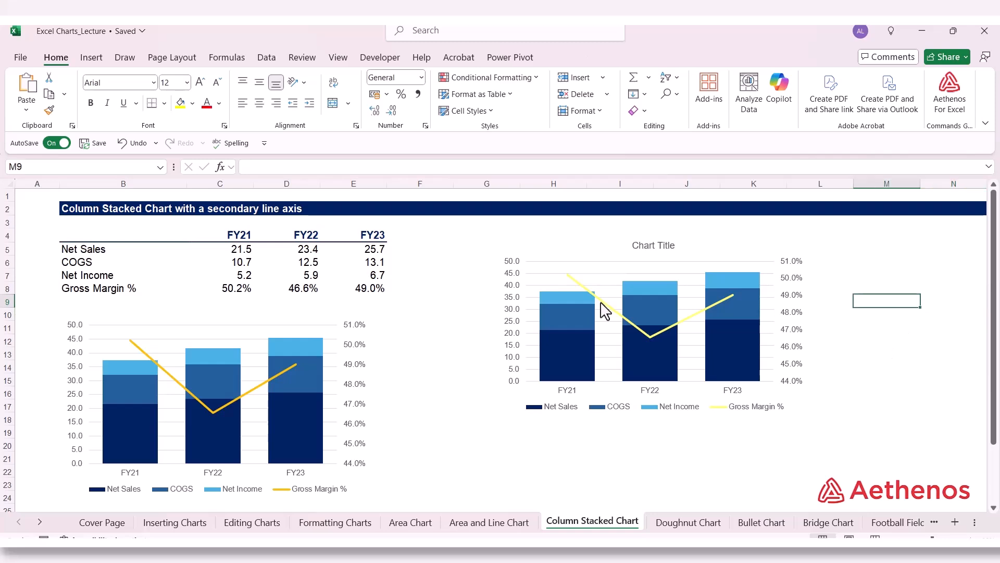
Step: Try to recolor the new chart's Gross Margin % line by applying the standard gold fill color to the series
left_click(603, 304)
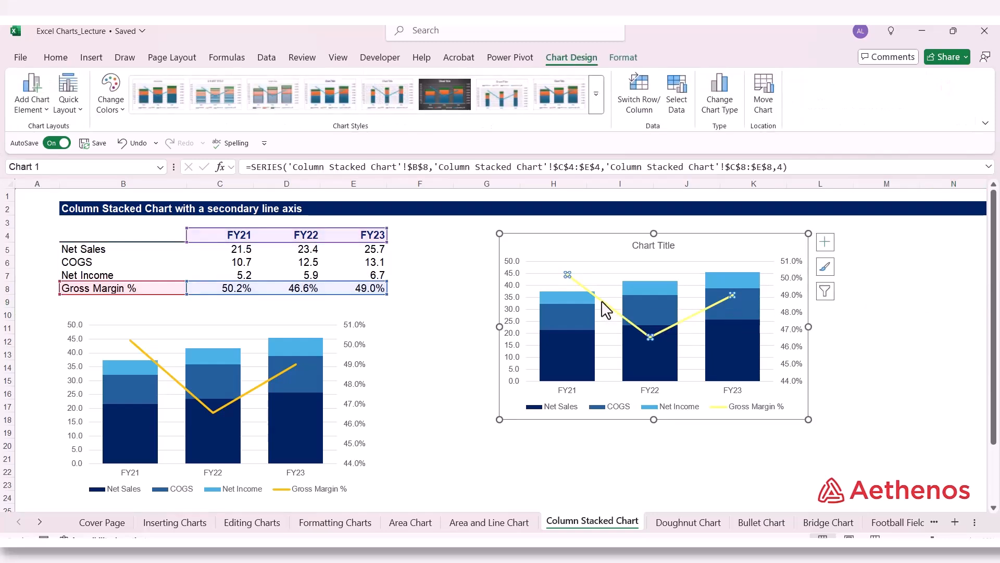
right_click(603, 304)
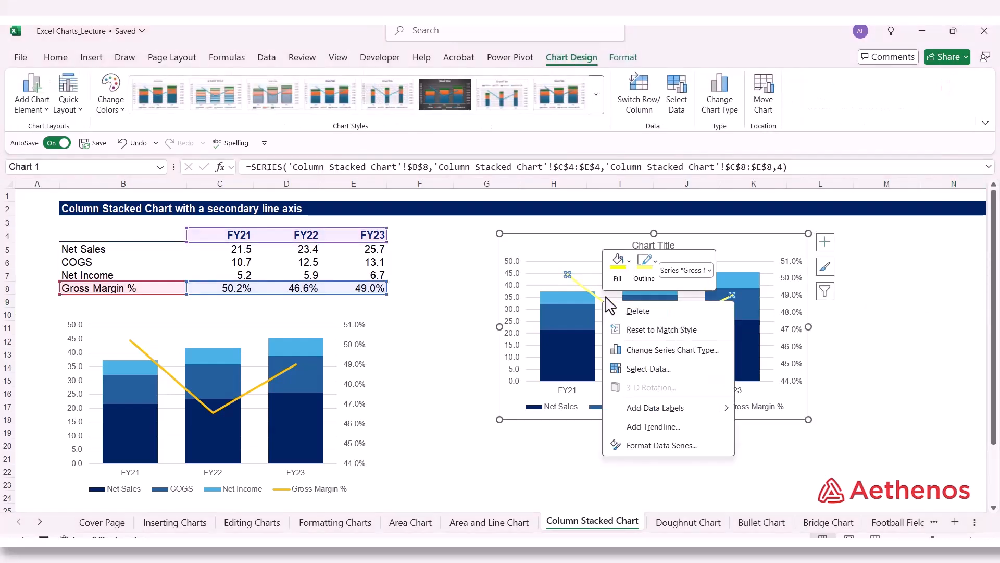
left_click(629, 260)
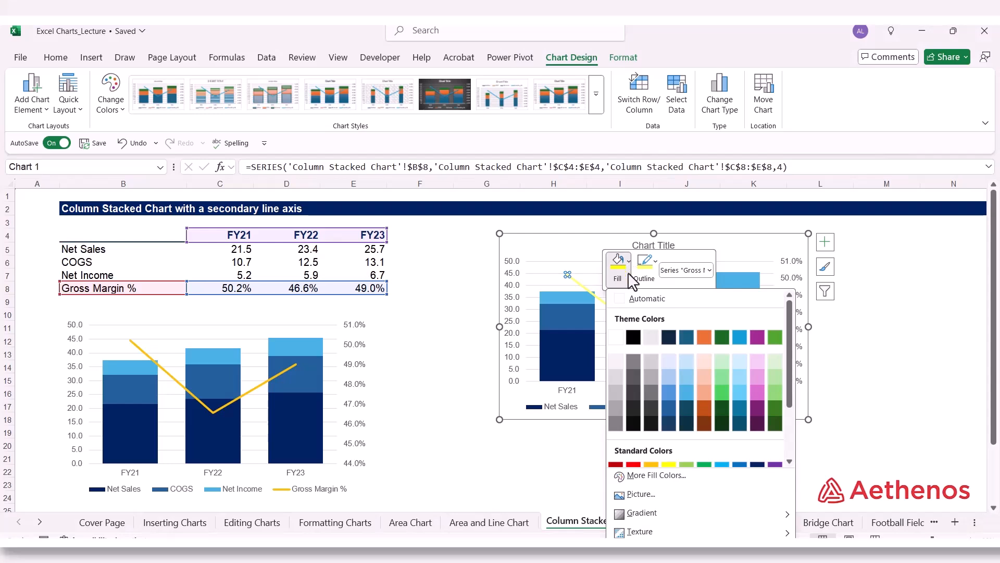
left_click(669, 464)
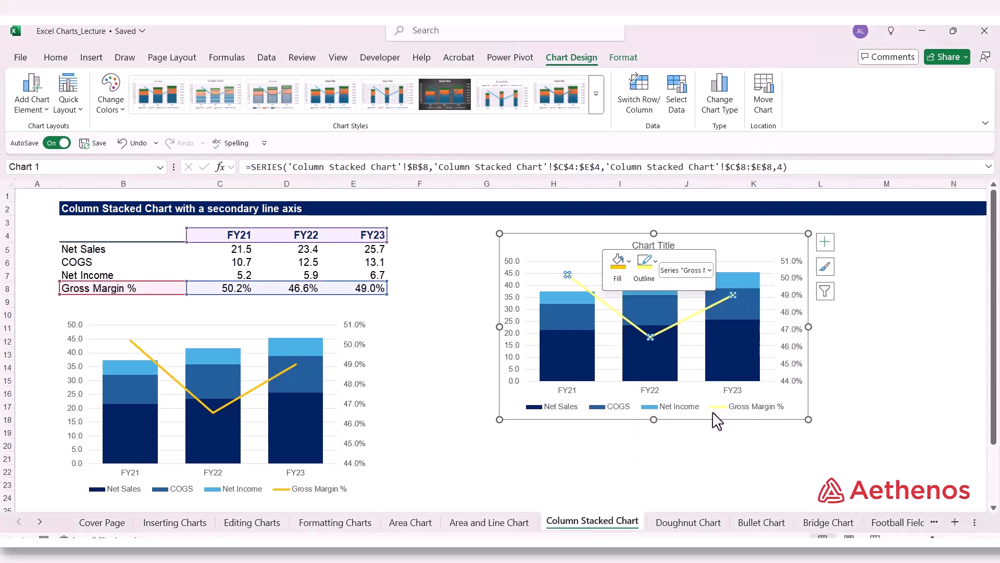
left_click(628, 275)
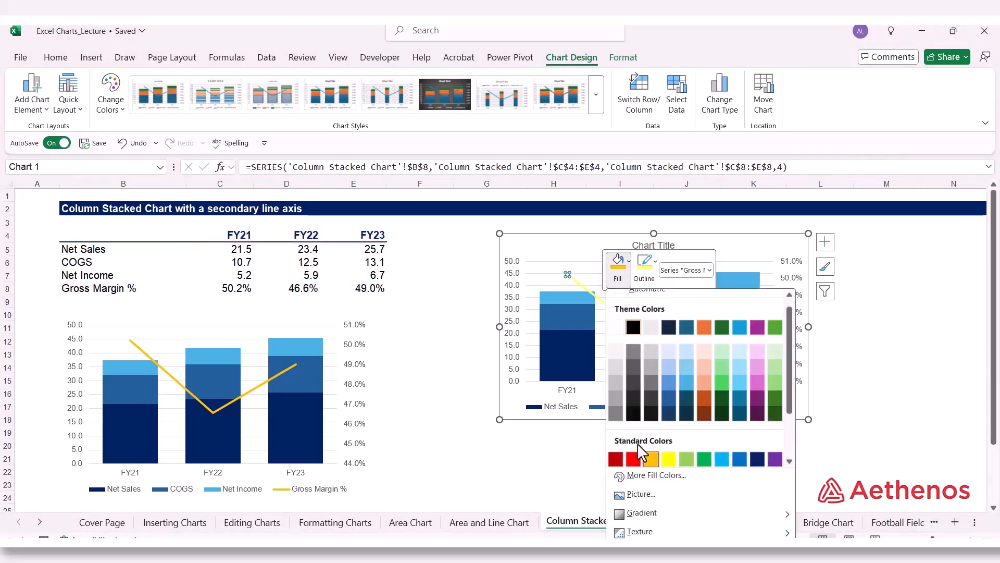
key("Escape")
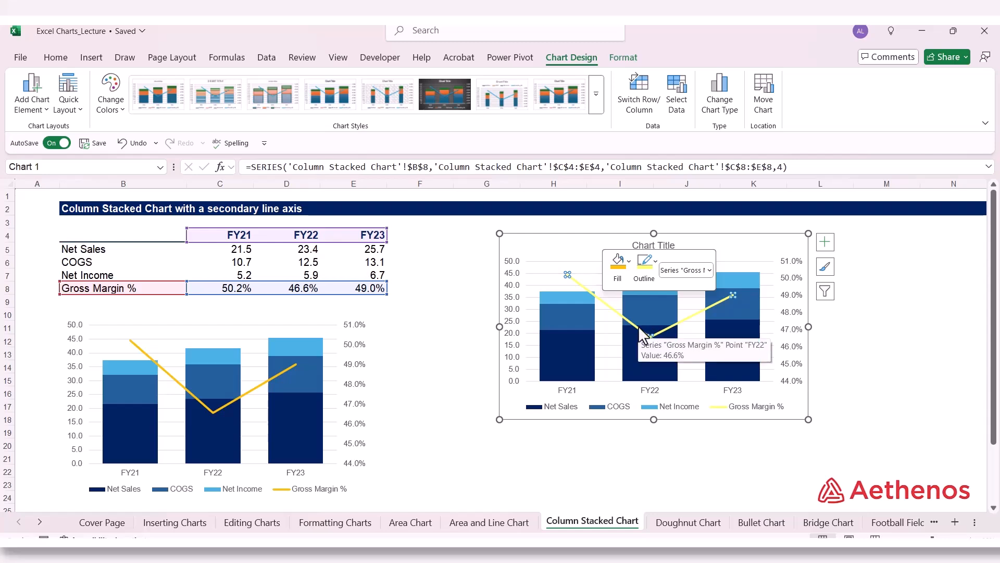
Step: Set the new chart's Gross Margin % line outline to the standard gold color, and deselect the chart
left_click(644, 266)
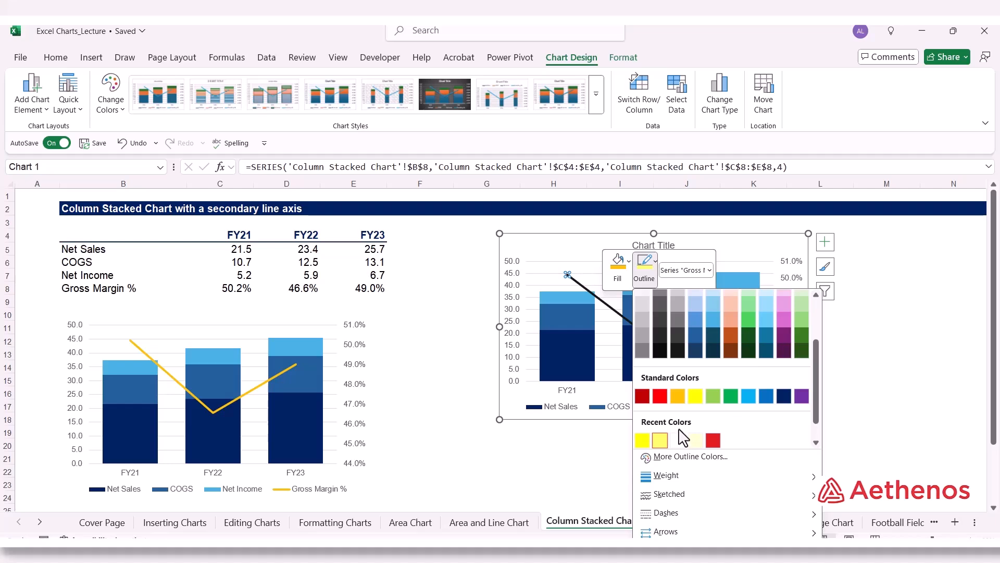
left_click(677, 396)
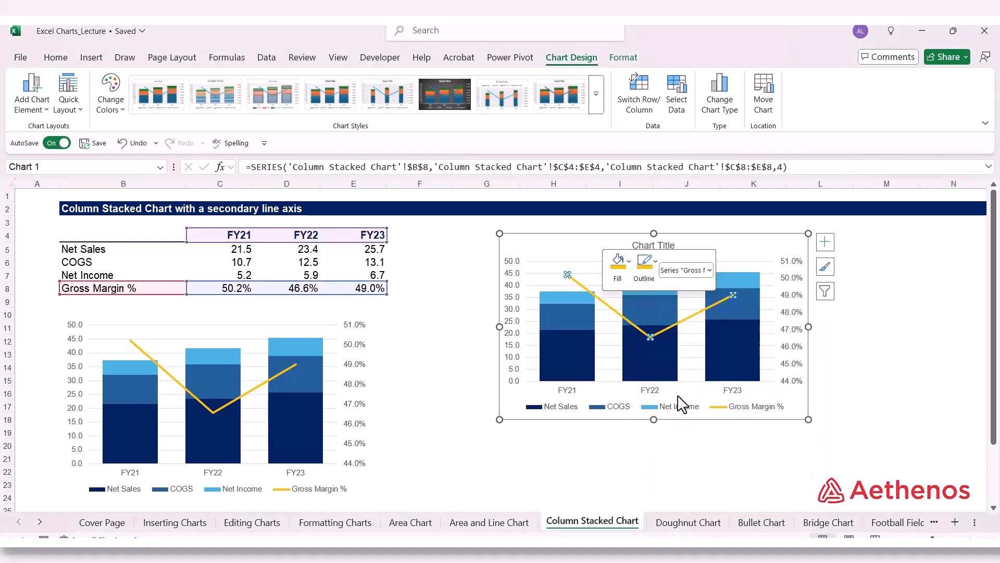
left_click(897, 367)
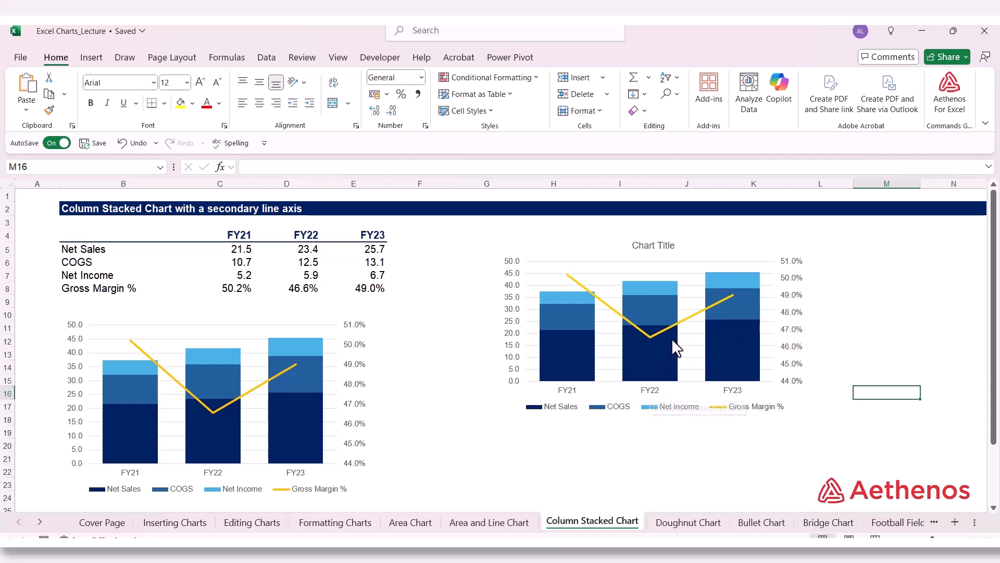
left_click(882, 318)
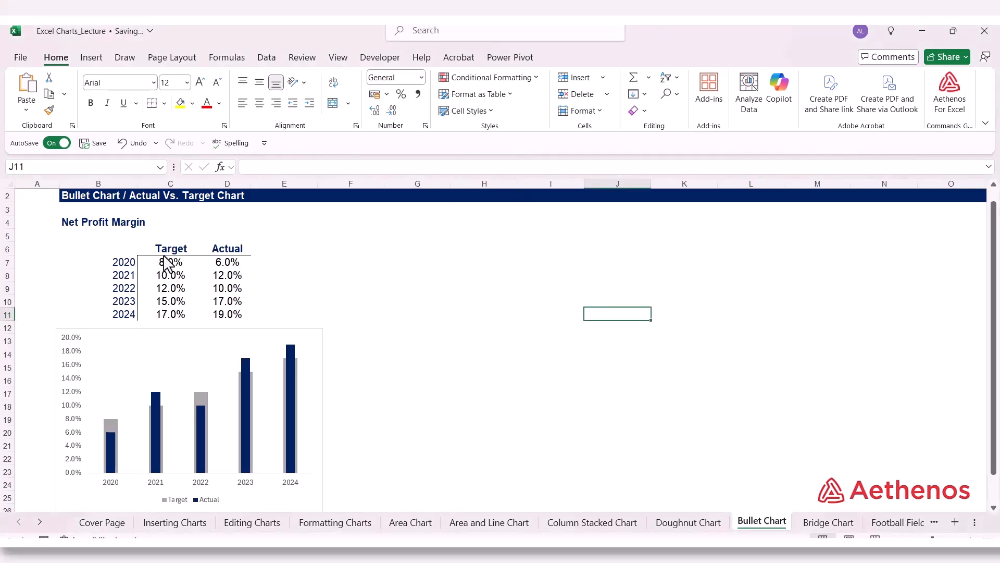
left_click_drag(168, 255, 172, 315)
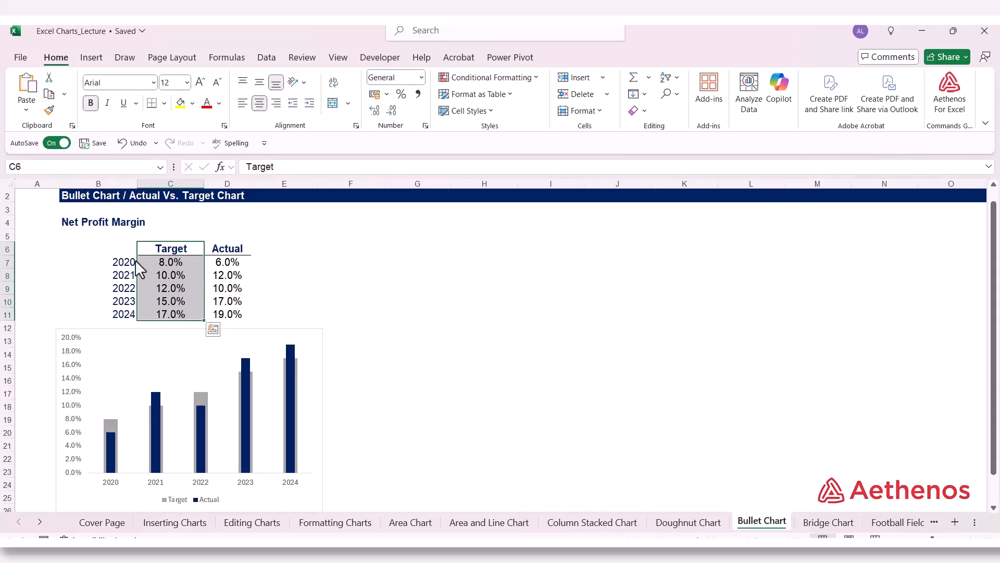
left_click(213, 252)
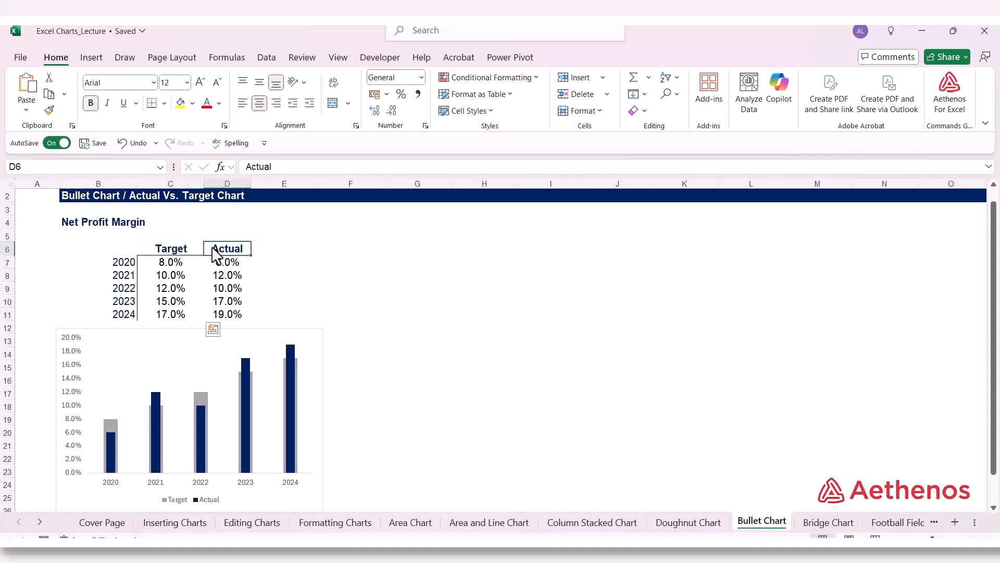
left_click(236, 317)
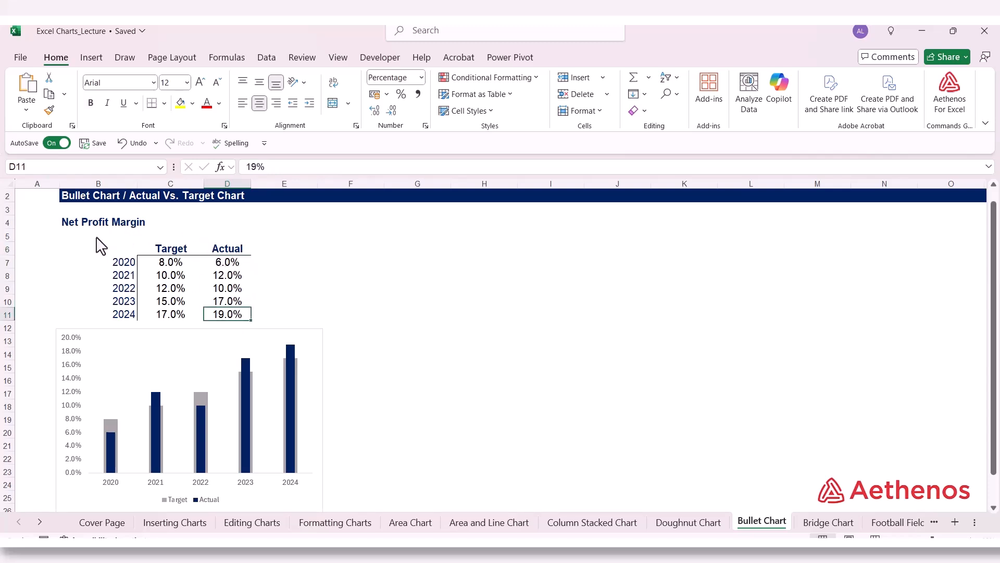
left_click(342, 254)
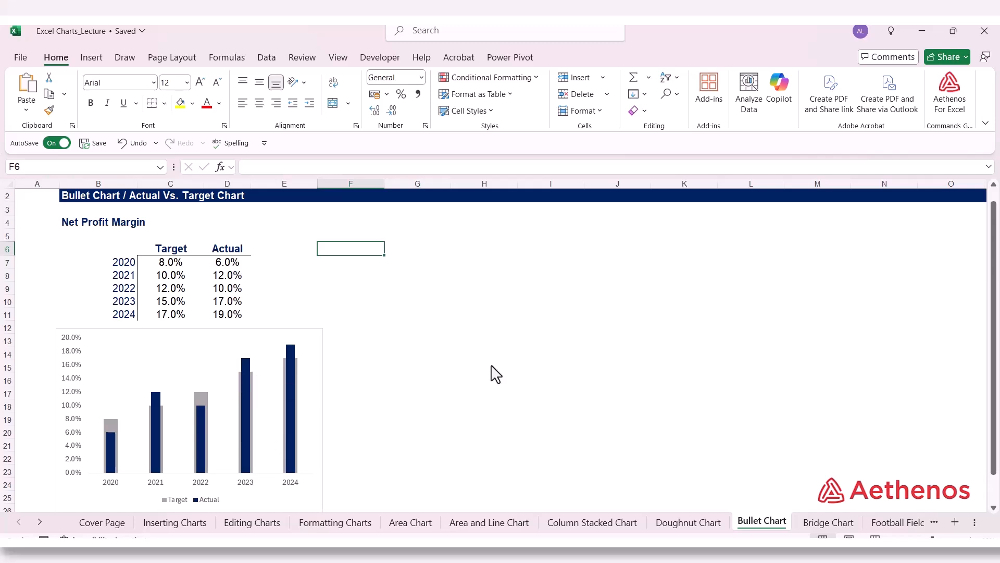
Step: Insert a 2-D clustered column chart from the Net Profit Margin table B6:D11, and place it around columns H to K beside the table
left_click_drag(121, 253, 224, 311)
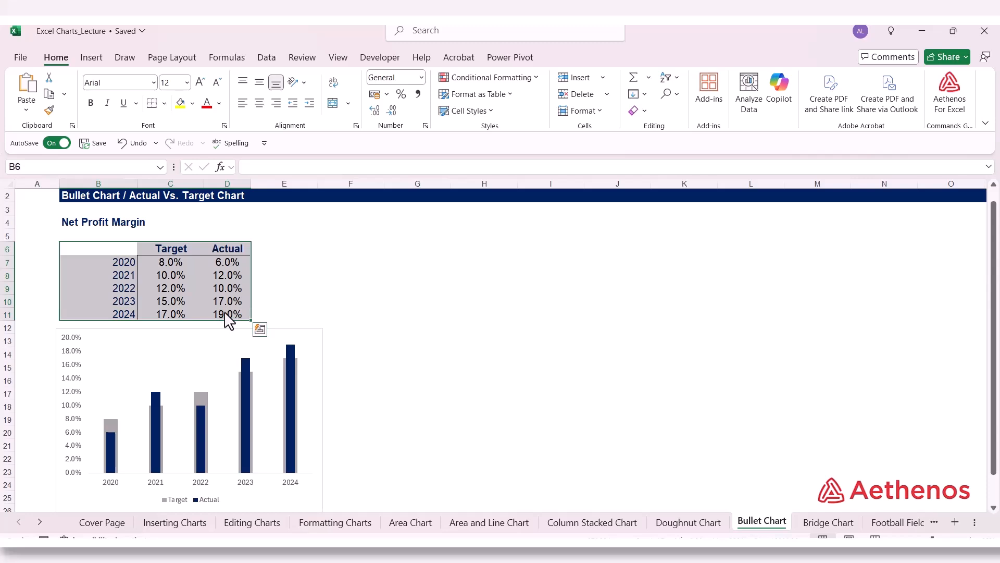
left_click(97, 60)
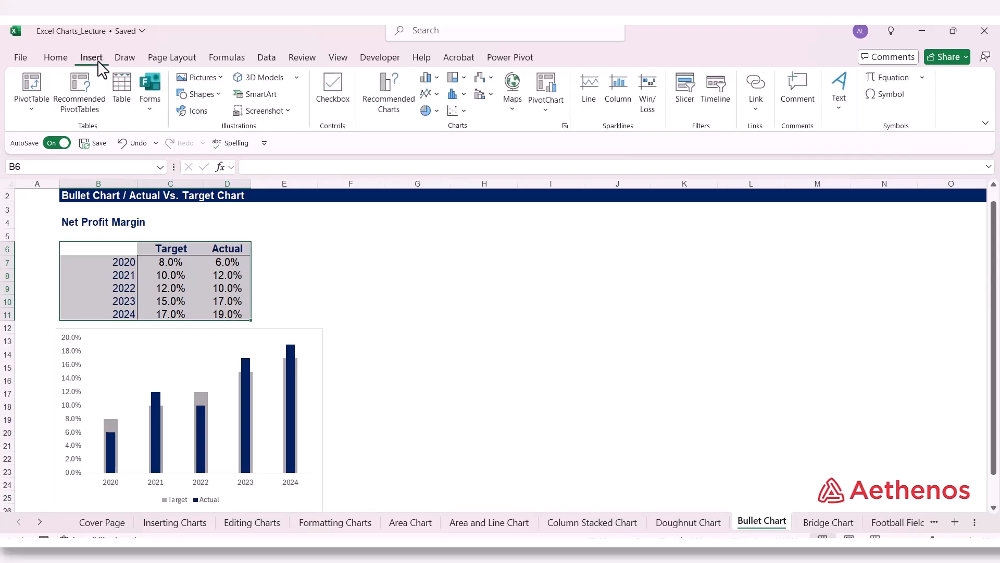
left_click(438, 77)
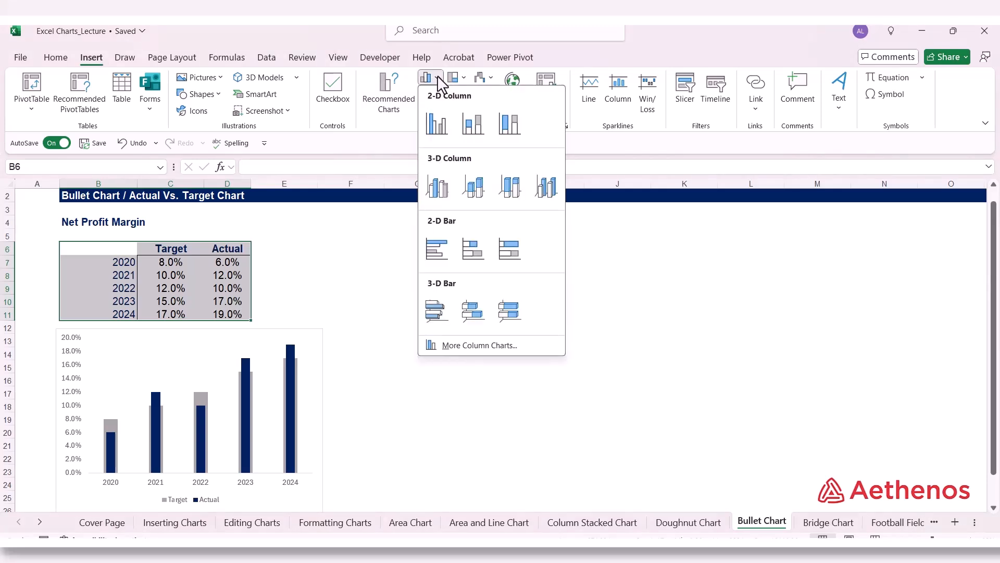
left_click(435, 124)
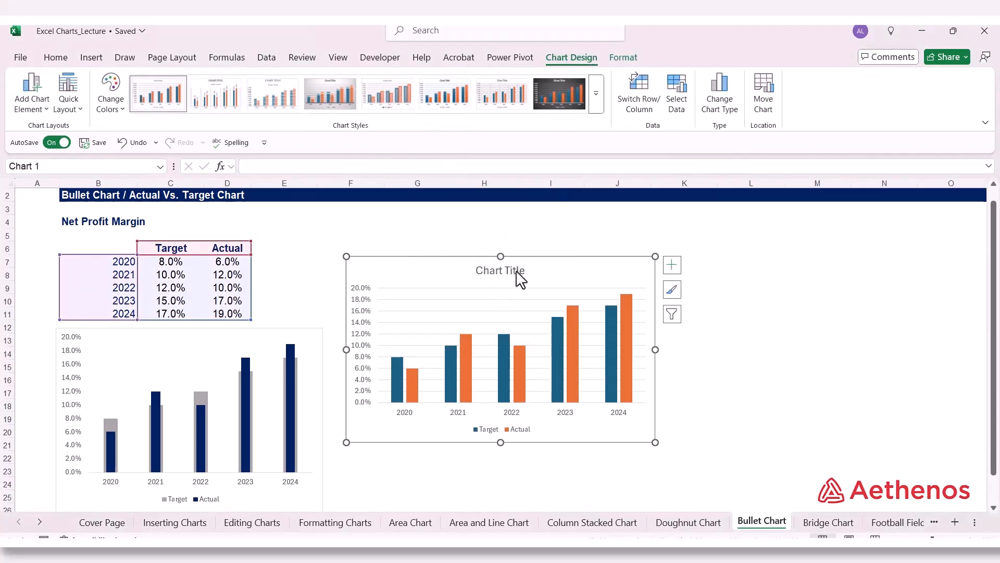
left_click_drag(537, 268, 622, 231)
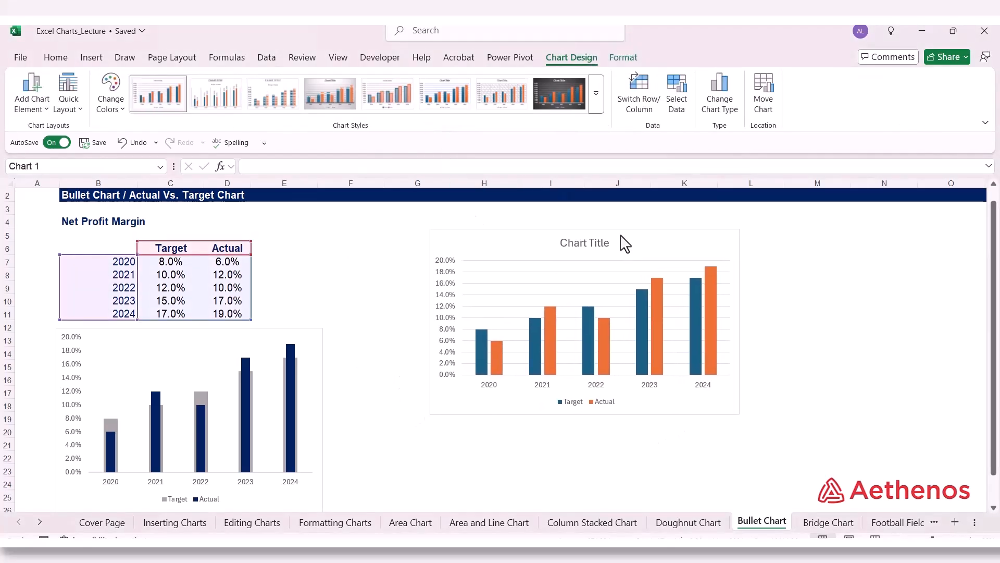
Step: Set the new column chart's text to Arial, size 9
left_click(71, 61)
left_click(154, 82)
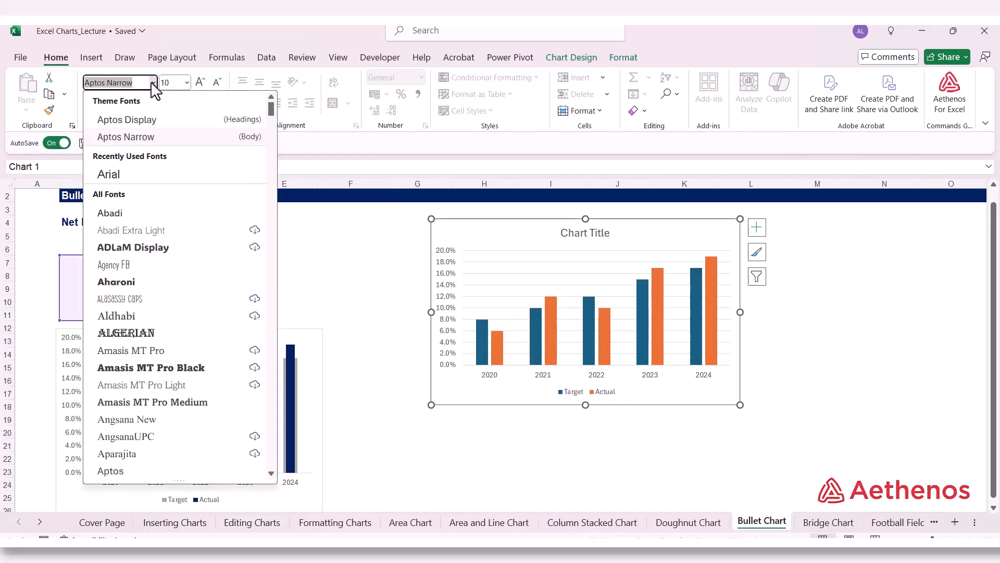
scroll(141, 297, "down", 8)
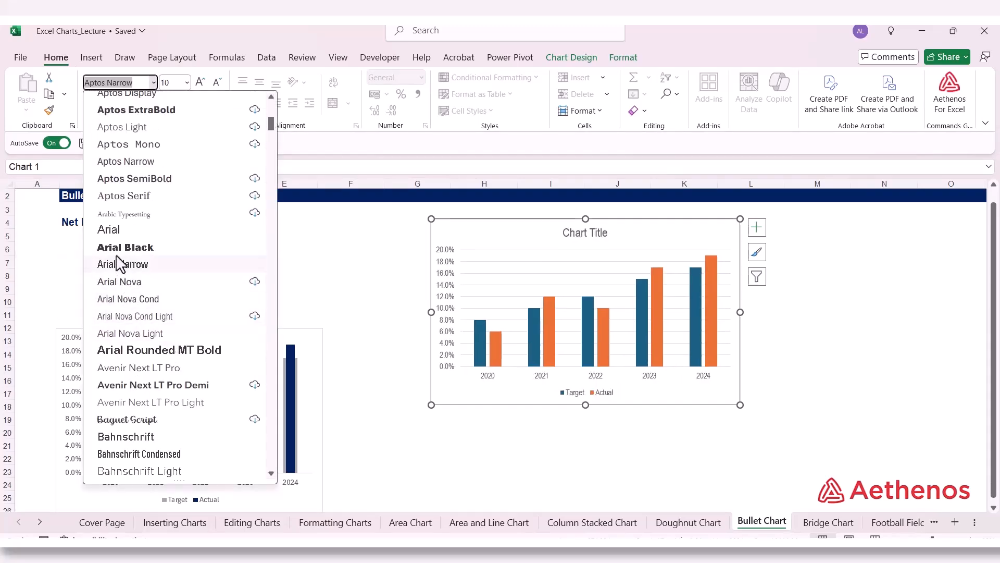
left_click(121, 233)
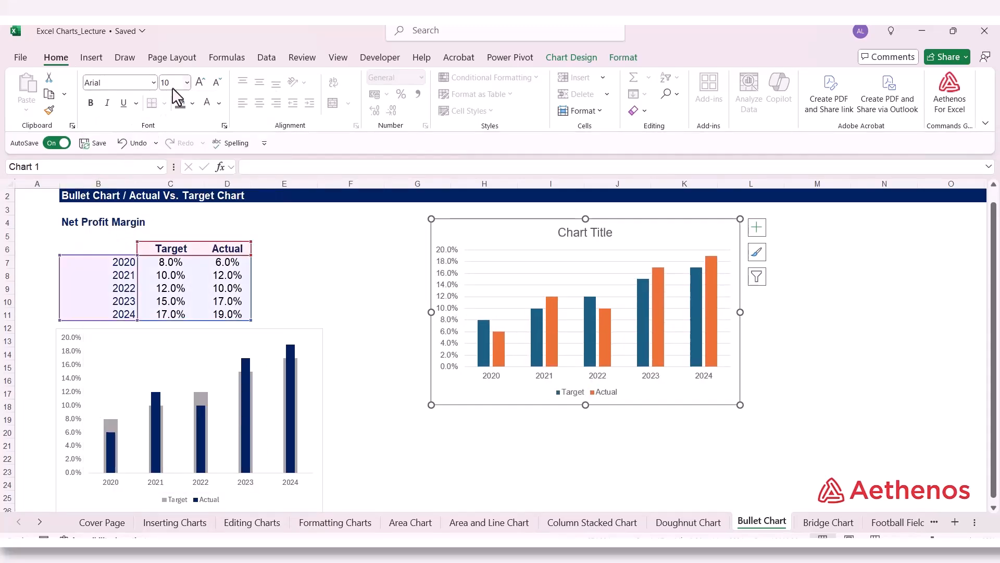
left_click(187, 83)
left_click(176, 115)
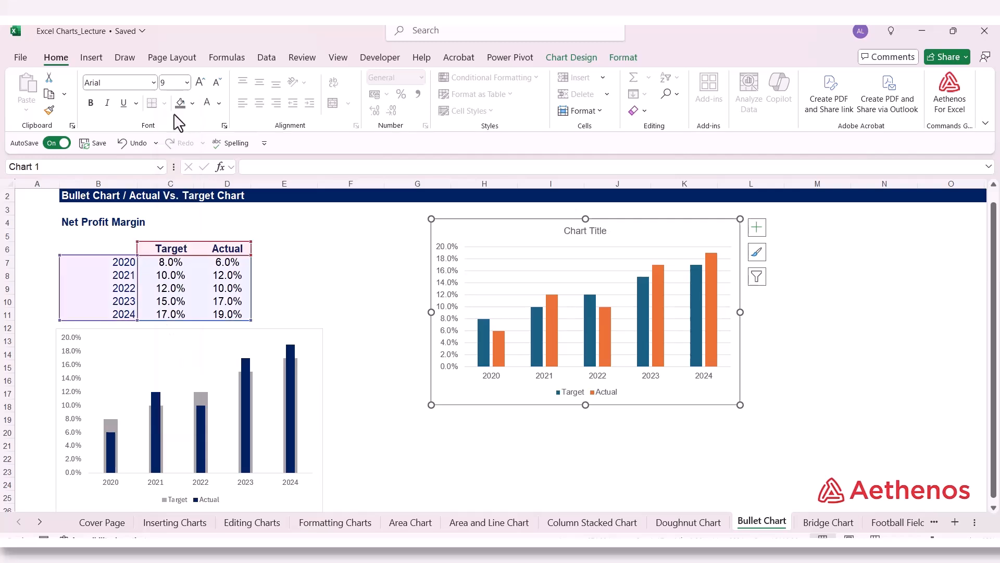
Step: Format the new chart's area with no fill and no border line, and deselect the chart
right_click(477, 232)
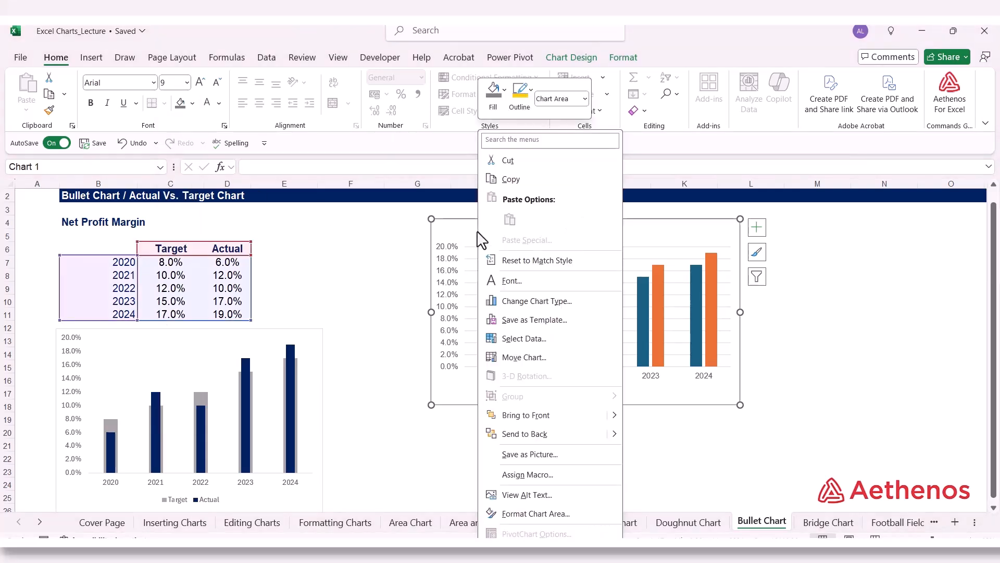
left_click(536, 514)
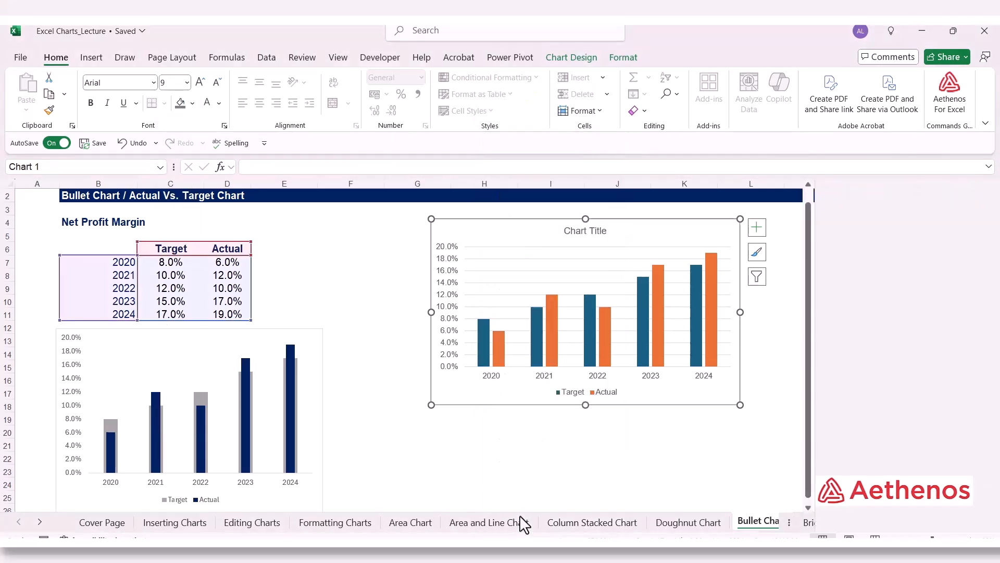
left_click(841, 294)
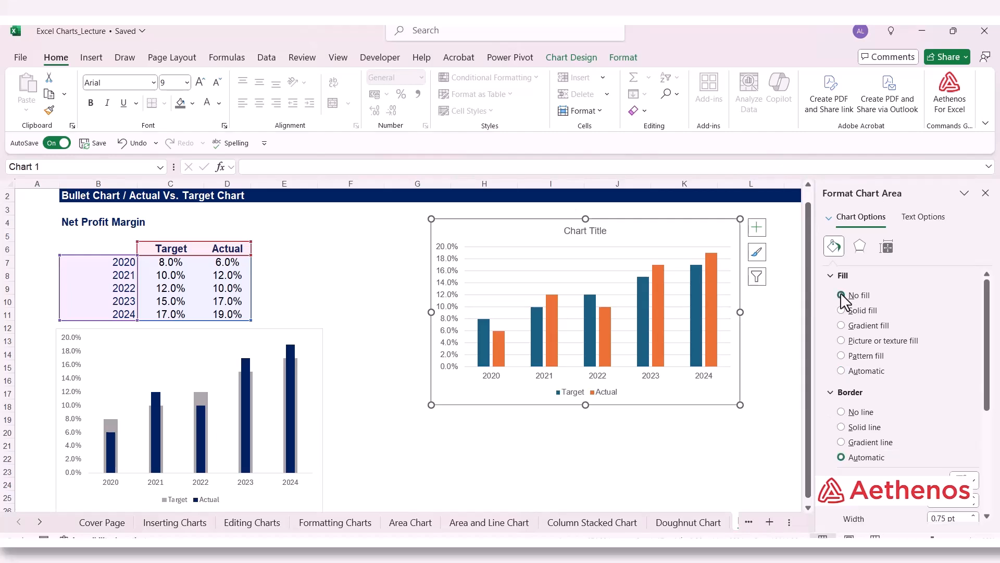
left_click(840, 411)
left_click(986, 193)
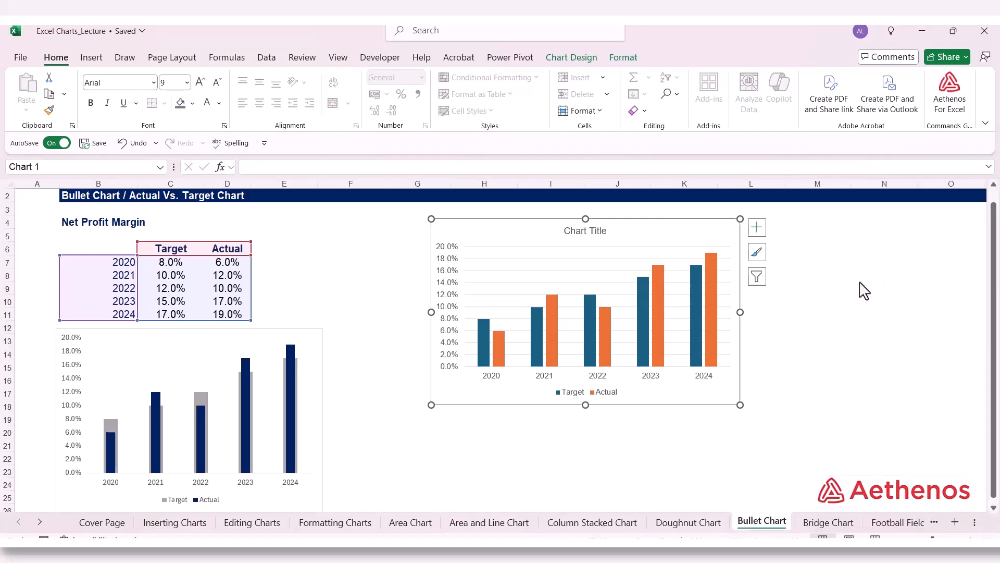
left_click(860, 290)
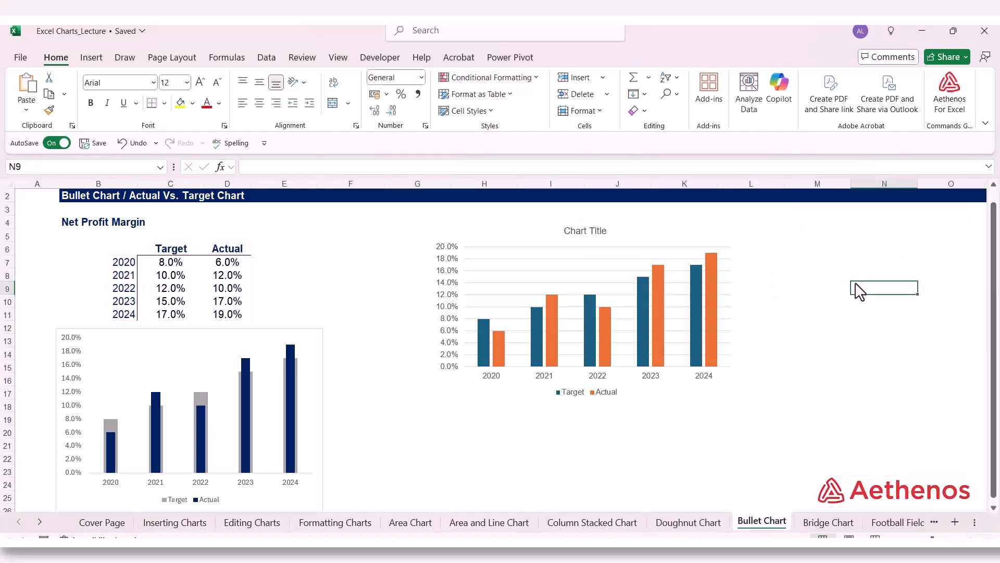
Step: Plot the new chart's Actual series on the secondary axis
left_click(710, 264)
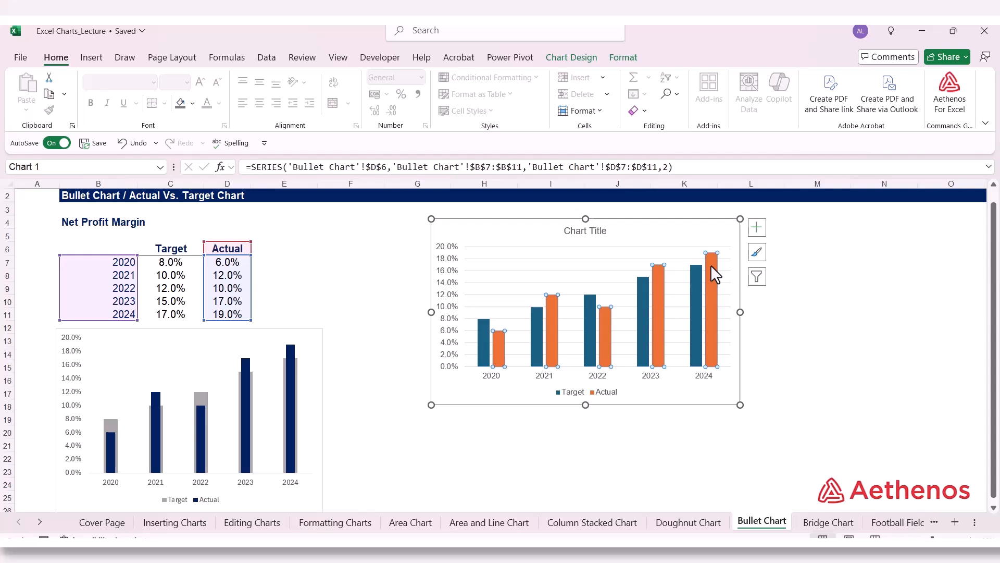
right_click(711, 266)
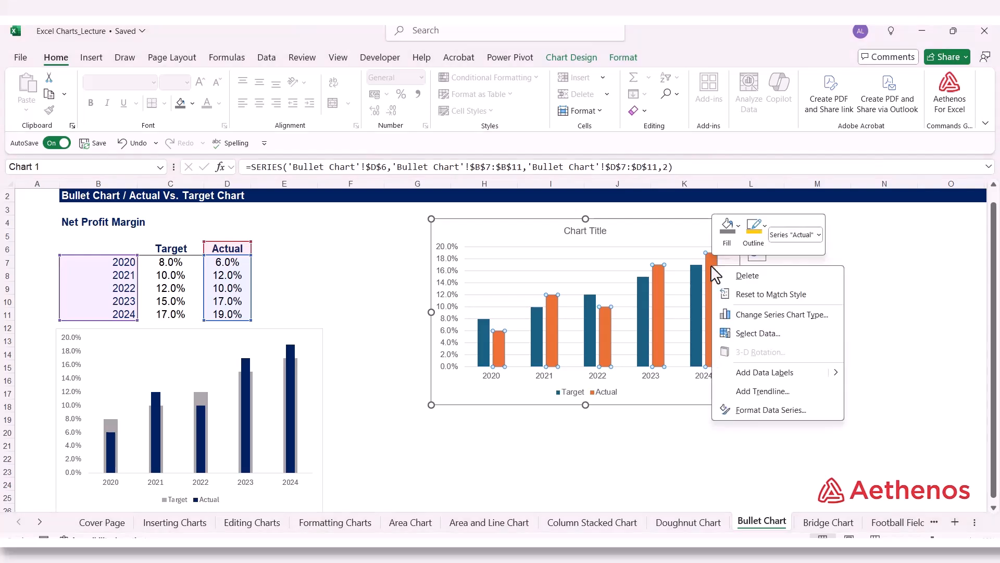
left_click(761, 411)
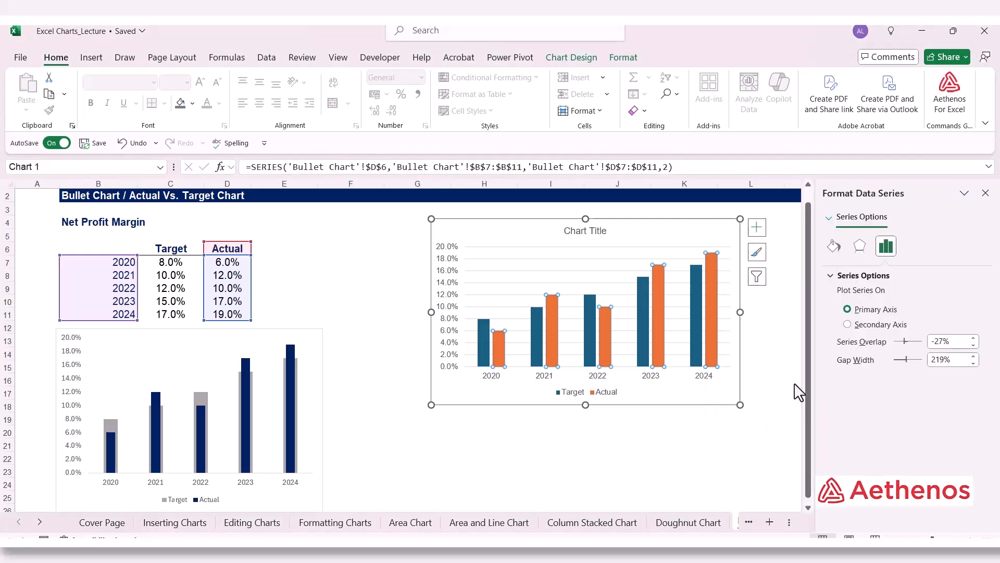
left_click(847, 324)
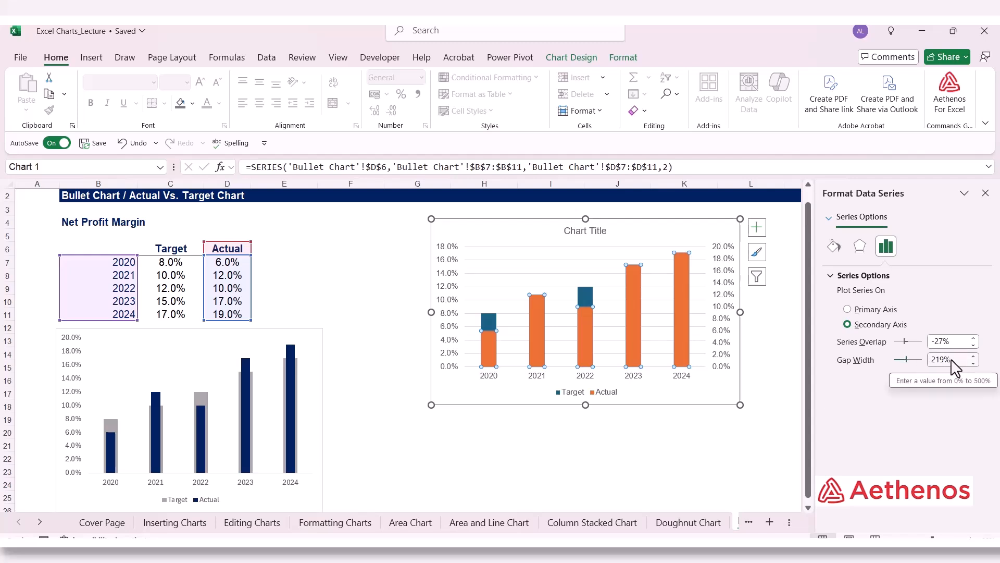
Step: Set the Actual series' gap width to 400%, close the formatting options, and deselect the chart
left_click_drag(951, 359, 915, 368)
type("400")
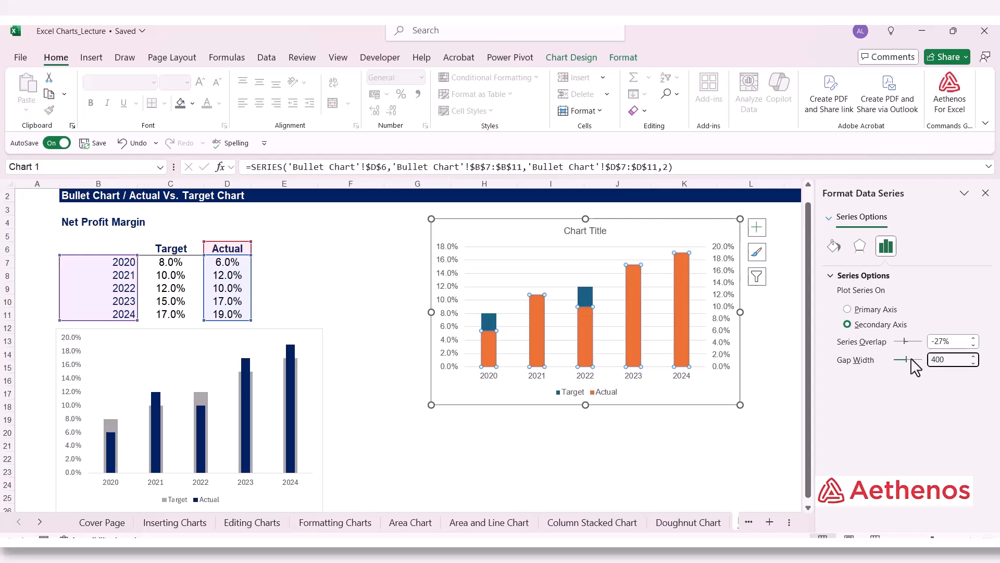
key("shift+Tab")
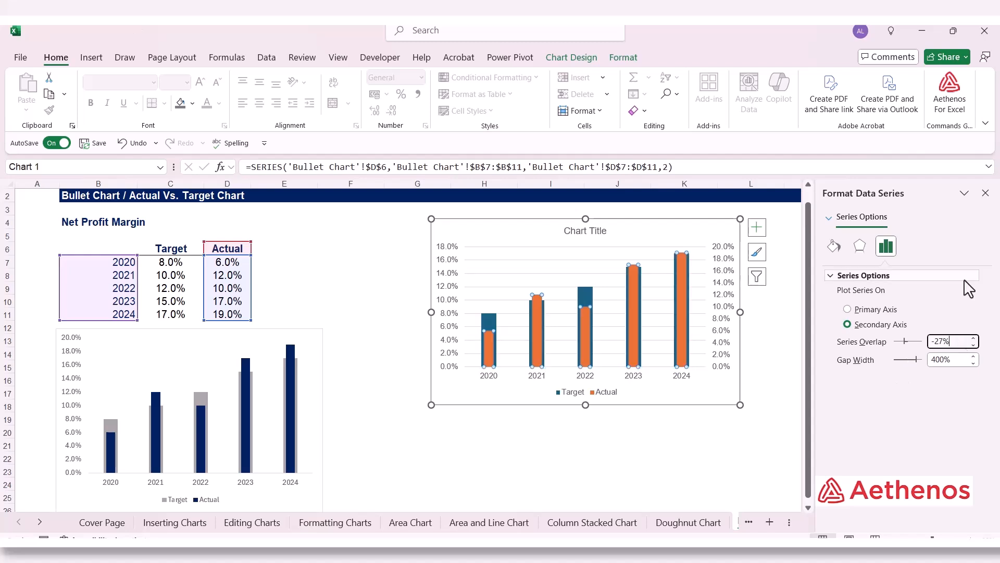
mouse_move(675, 293)
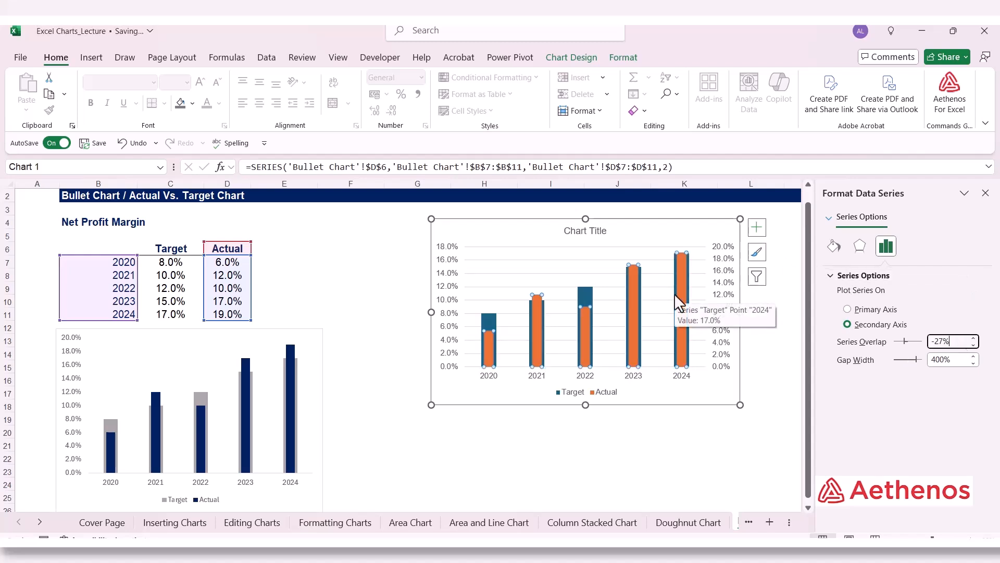
left_click(985, 193)
left_click(891, 368)
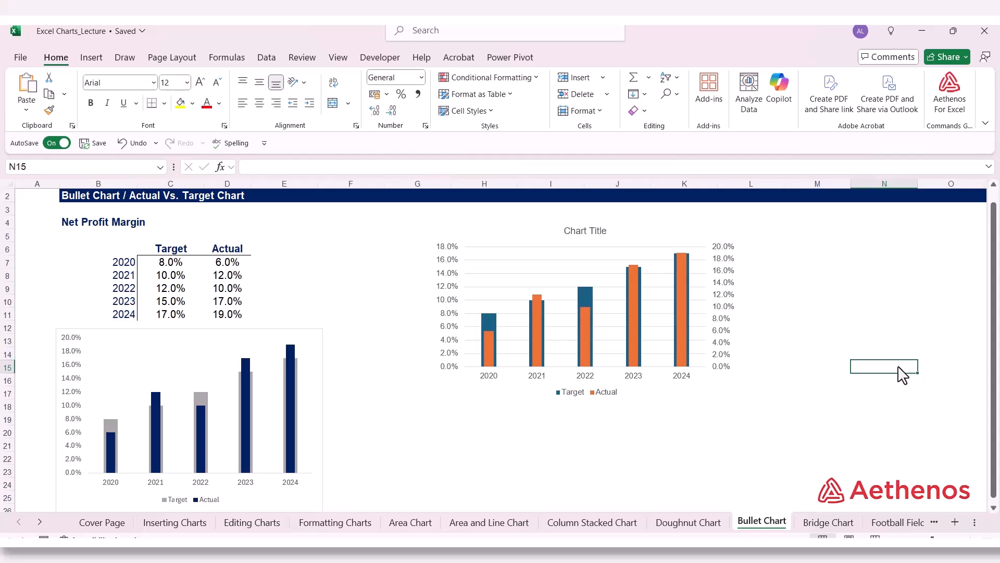
Step: Fill the new chart's Actual columns with the standard dark blue color
left_click(584, 335)
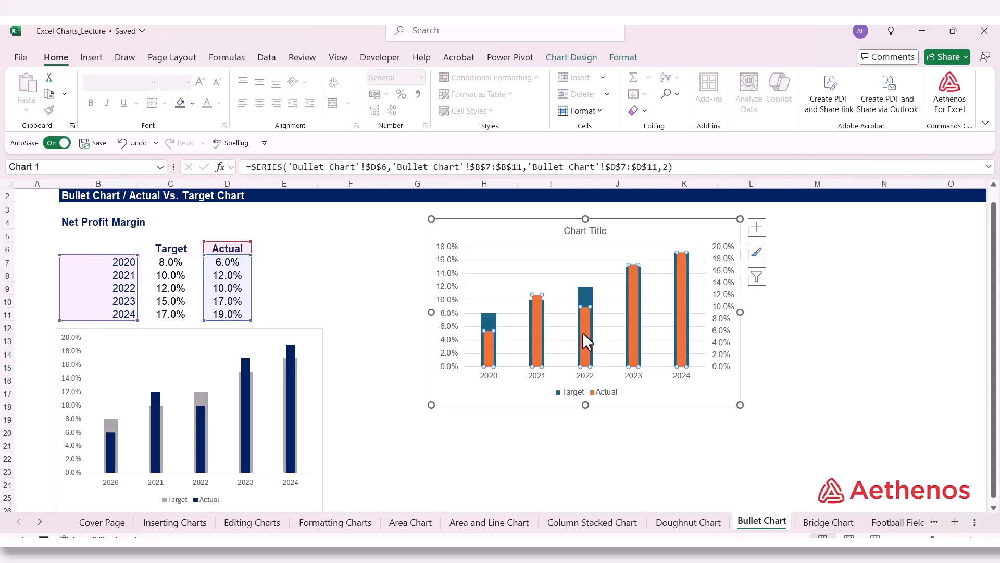
right_click(583, 333)
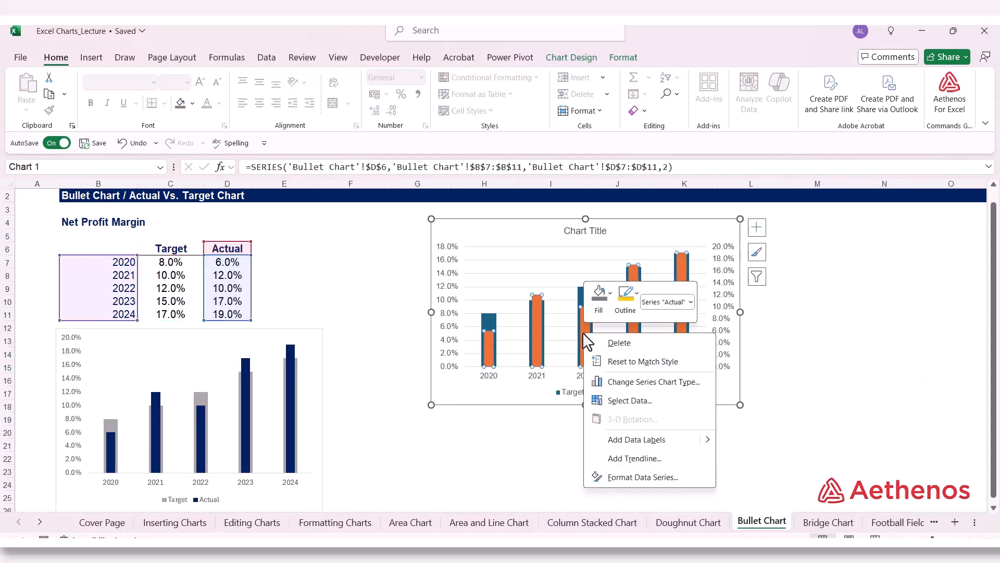
left_click(611, 294)
left_click(612, 295)
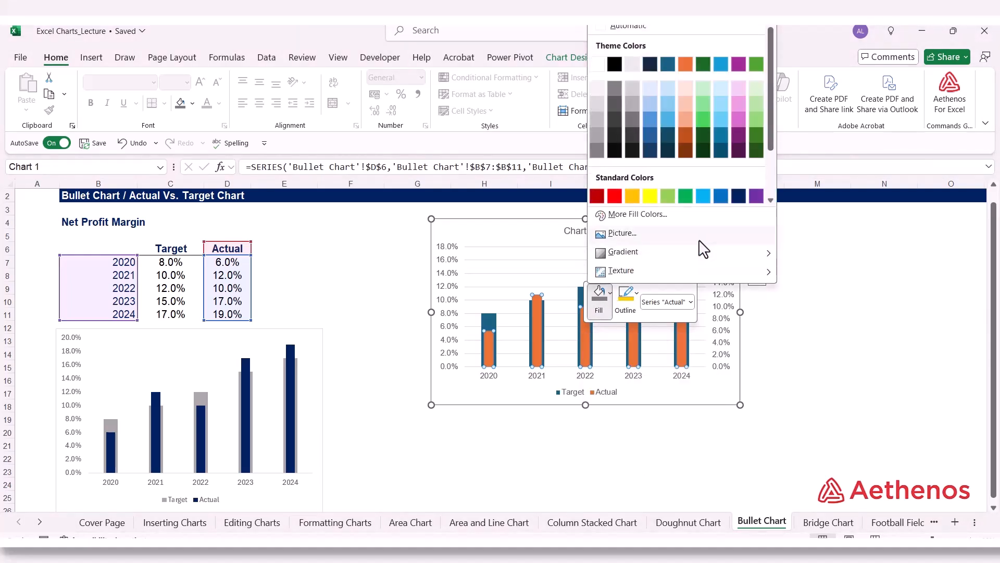
left_click(739, 196)
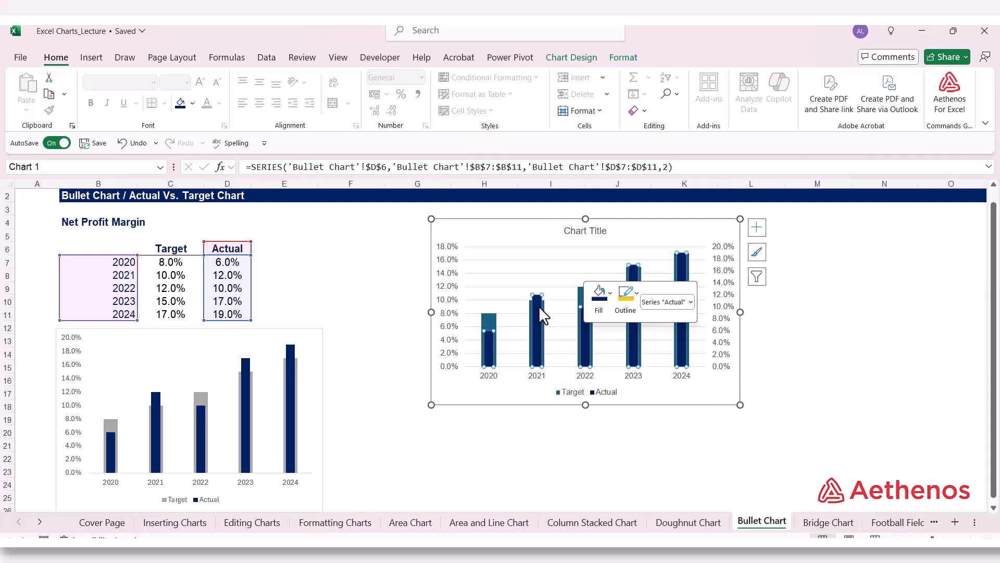
Step: Fill the new chart's Target columns with a medium gray theme color and deselect the chart
mouse_move(532, 306)
left_click(487, 319)
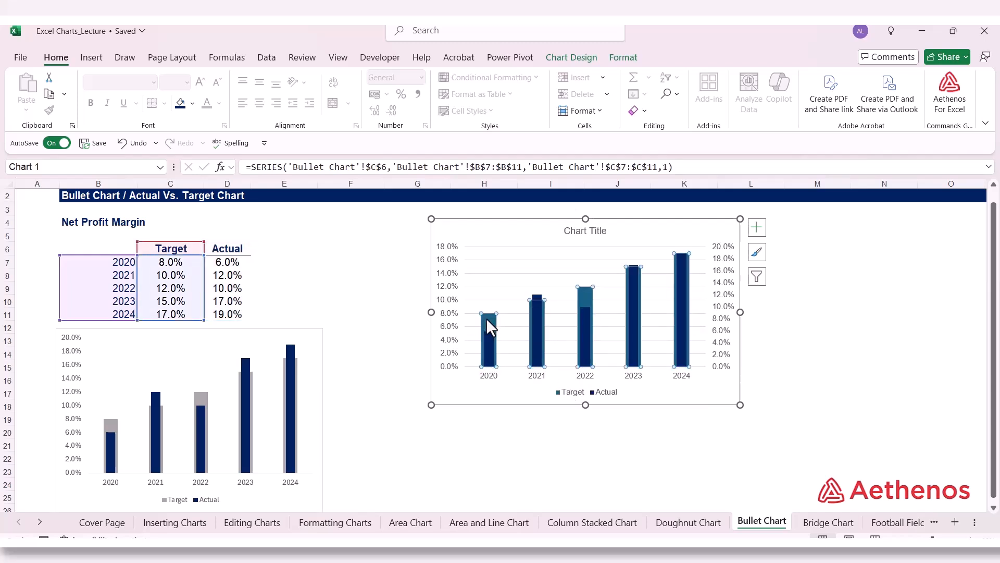
right_click(487, 318)
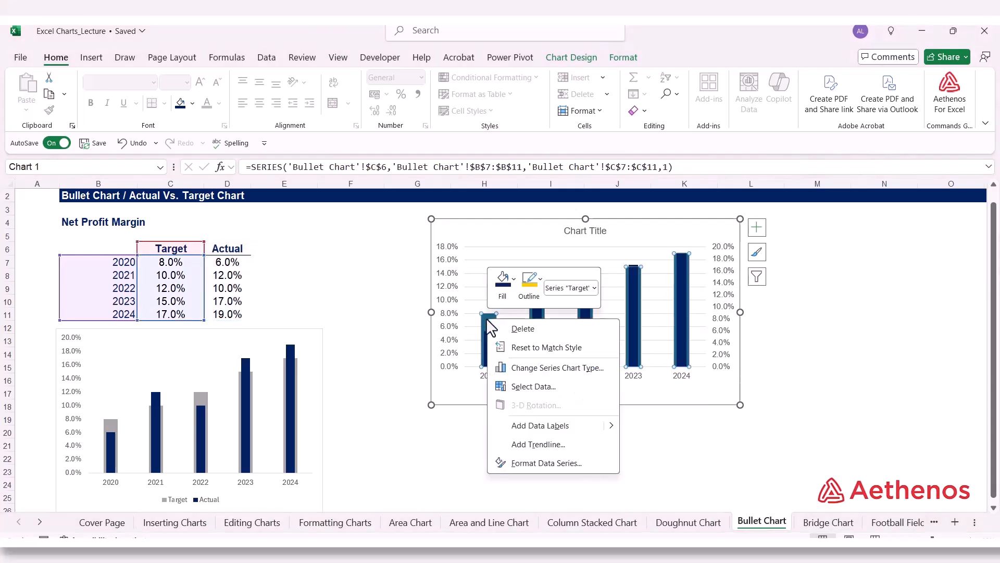
left_click(514, 279)
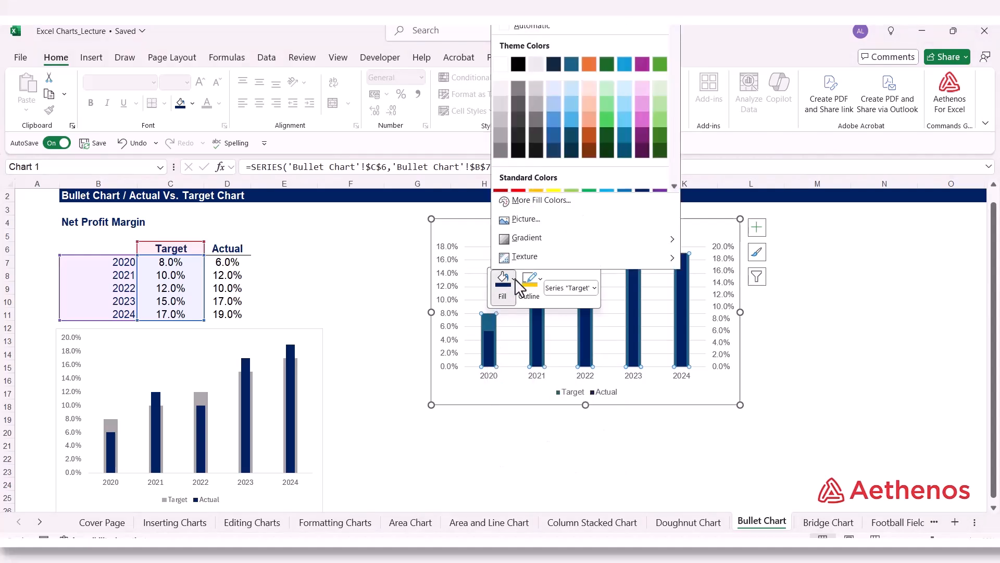
left_click(499, 130)
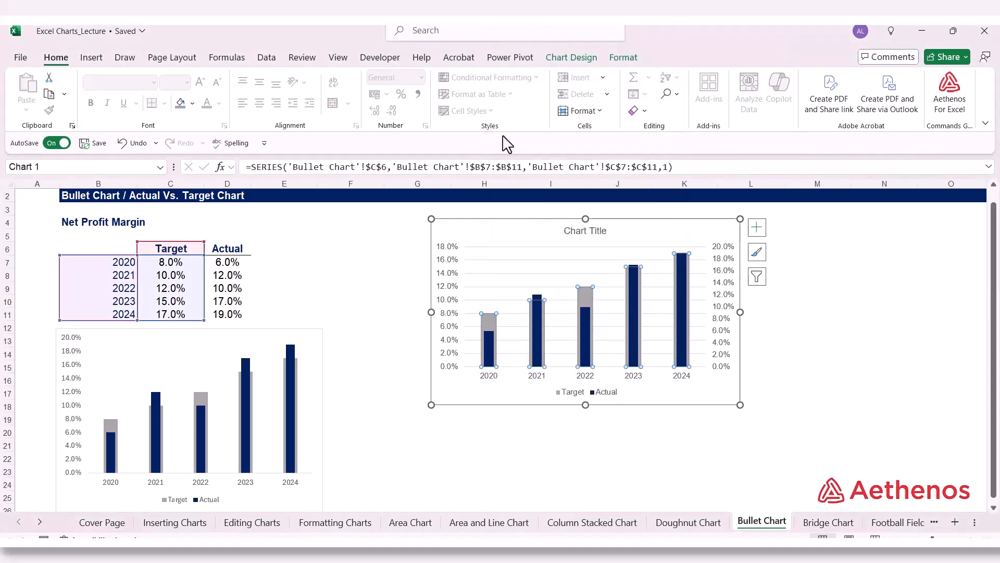
left_click(971, 359)
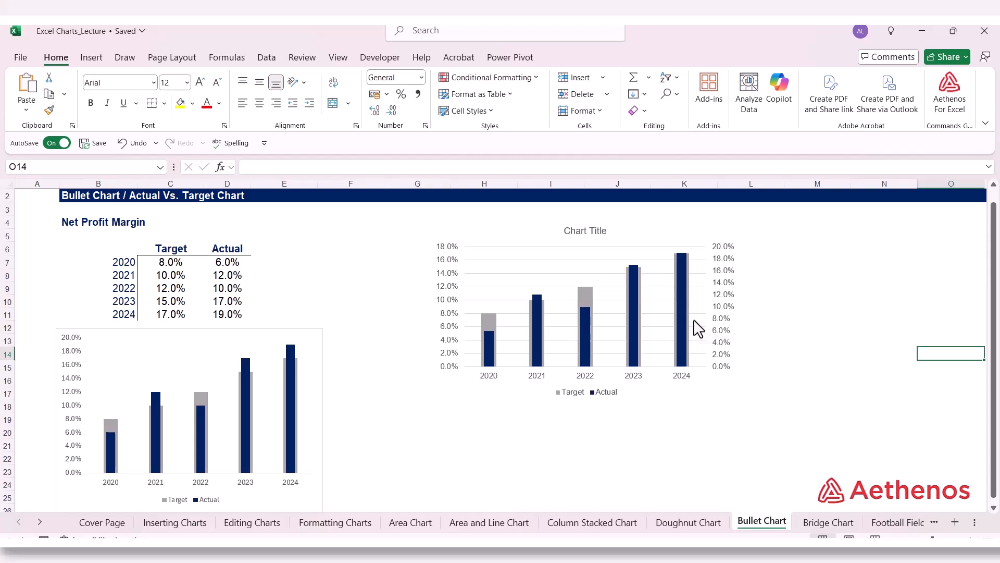
Step: Set the maximum bound of the new chart's primary vertical axis to 0.2 and close the axis options
left_click(442, 312)
right_click(449, 319)
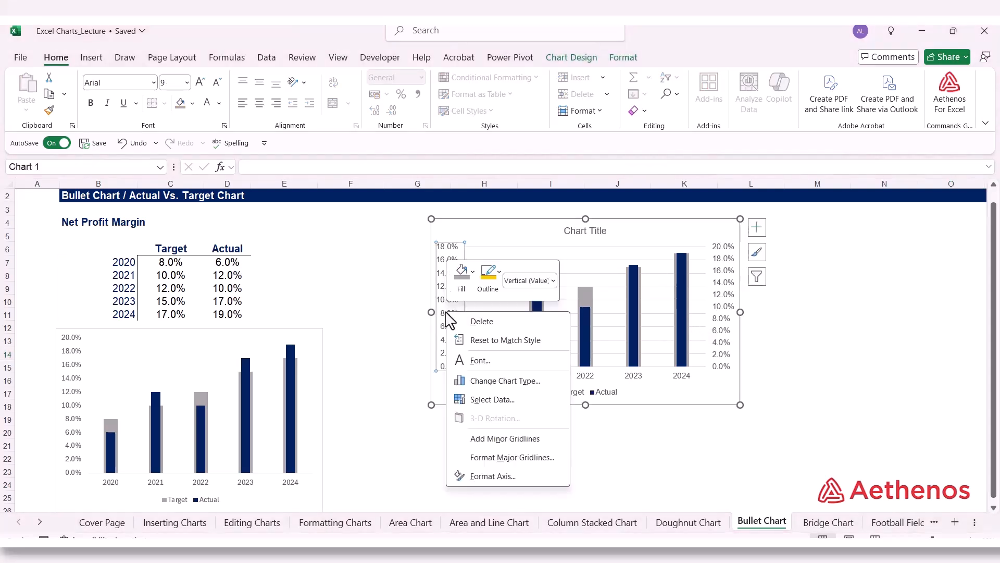
left_click(493, 477)
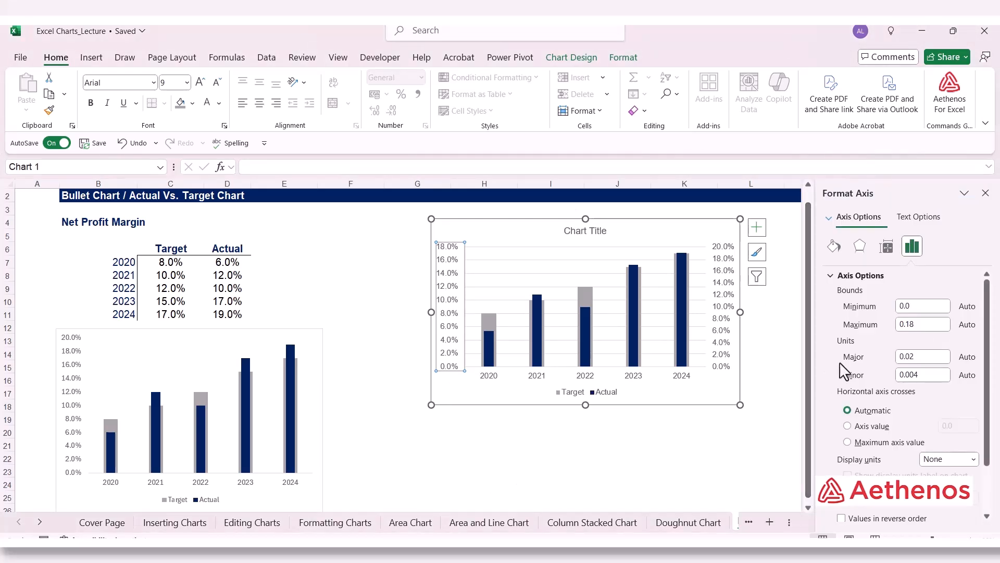
left_click(913, 325)
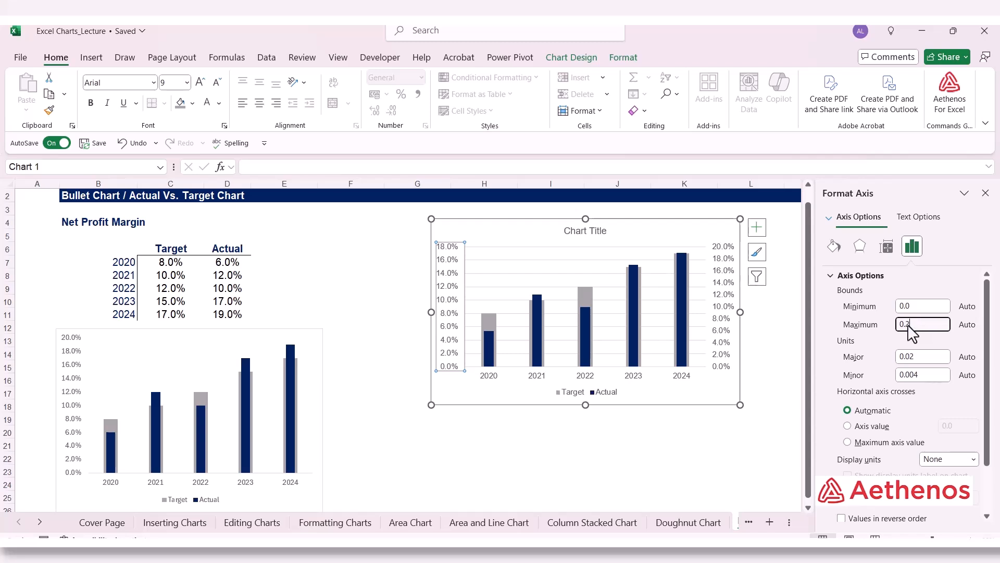
type("2")
left_click(927, 307)
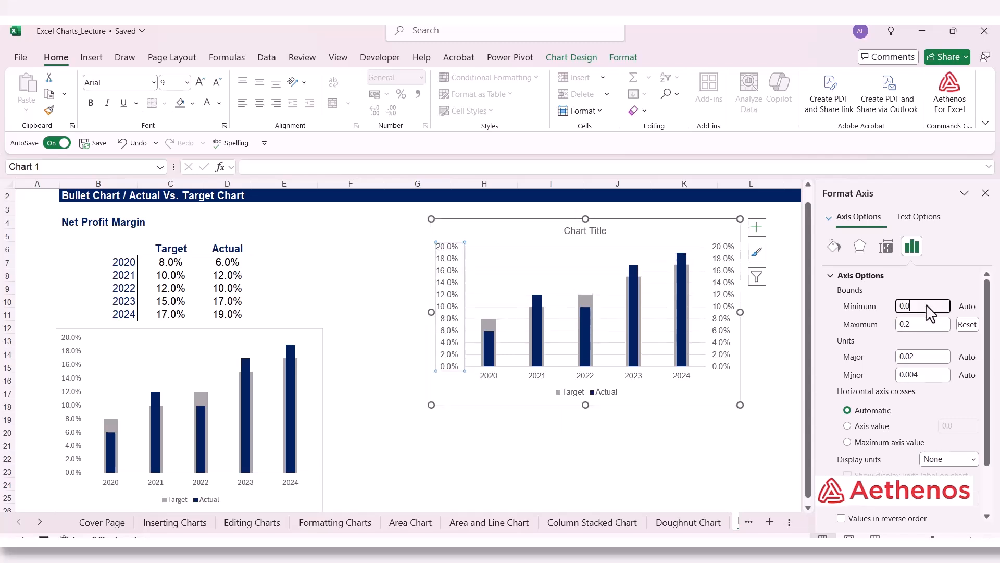
left_click(985, 193)
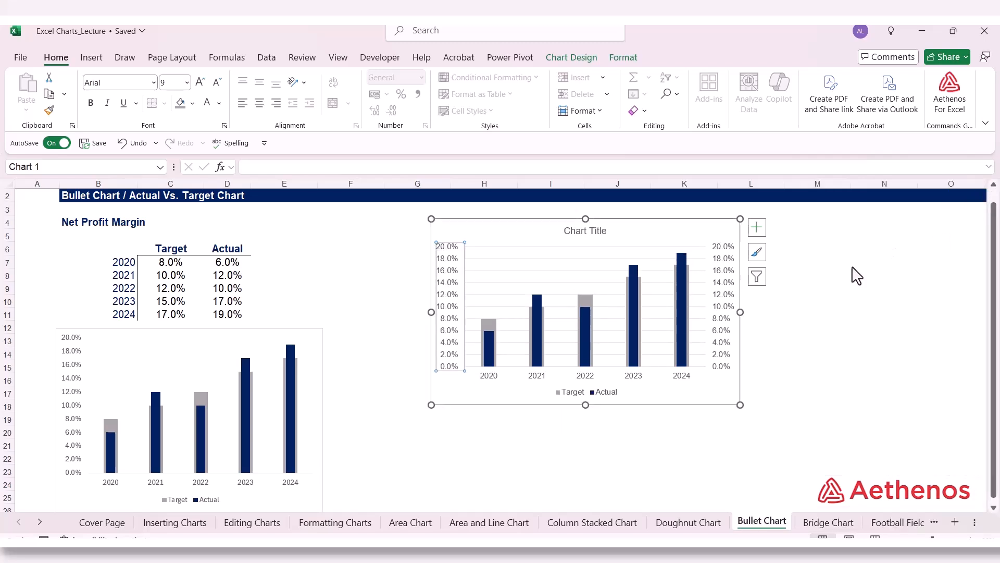
Step: Check the bounds of the new chart's secondary vertical axis, close its options, and deselect the chart
right_click(724, 313)
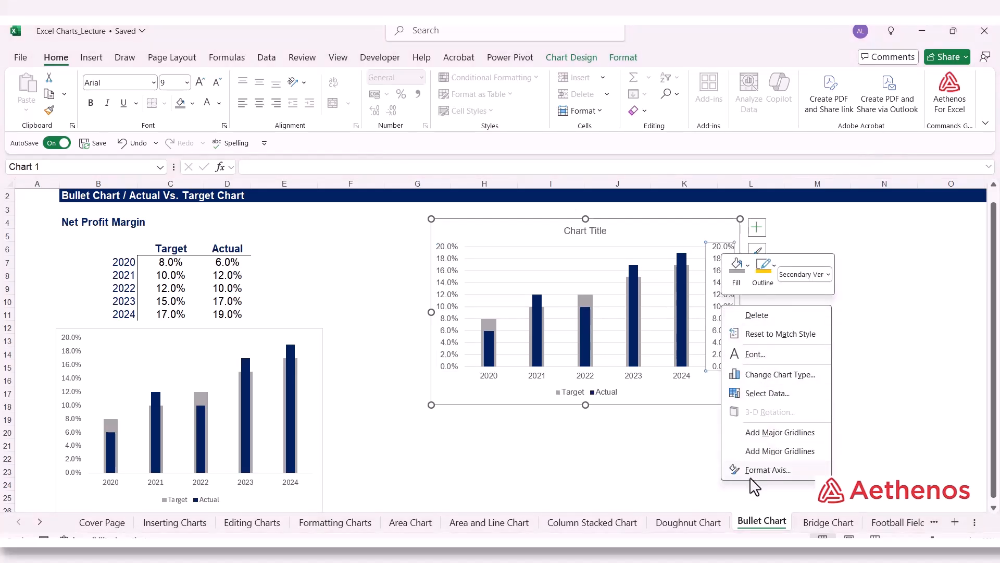
left_click(756, 470)
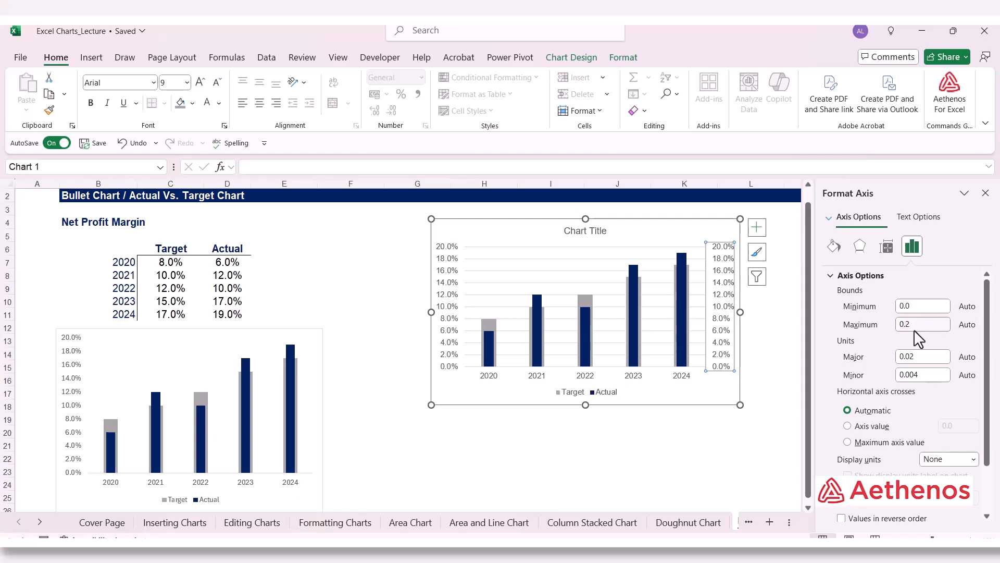
left_click(985, 193)
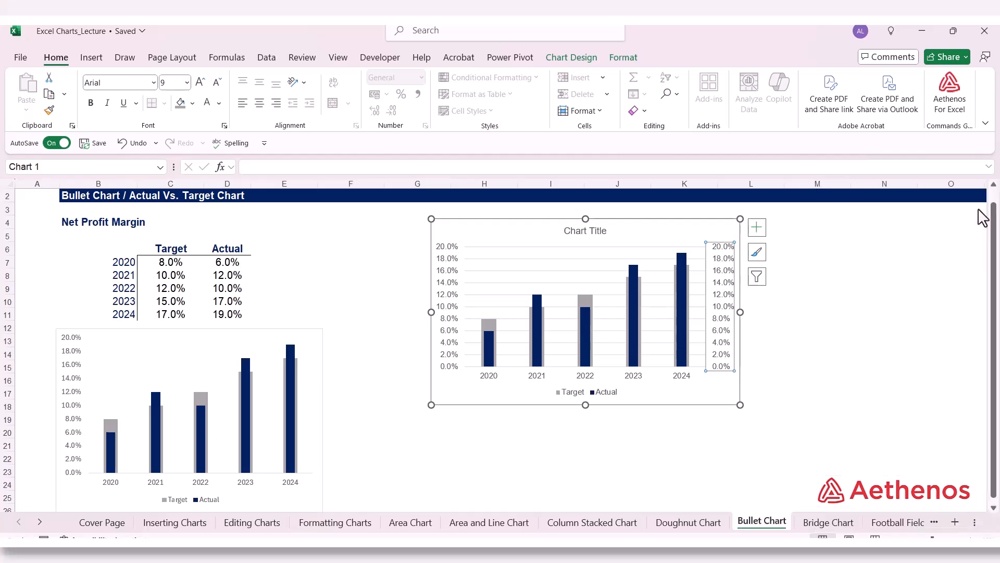
left_click(887, 334)
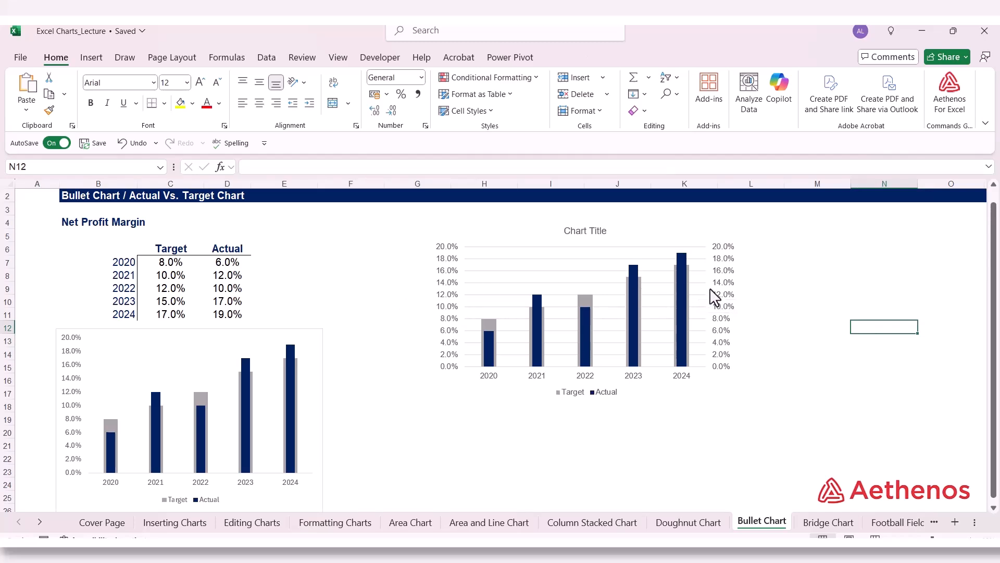
Step: Delete the secondary vertical axis from the new chart and deselect the chart
right_click(724, 284)
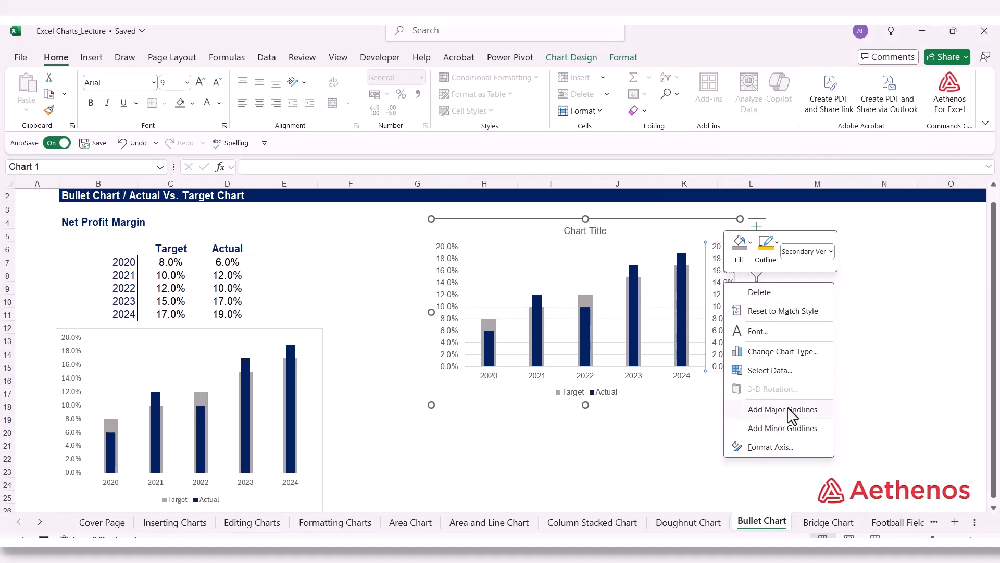
left_click(773, 296)
left_click(879, 358)
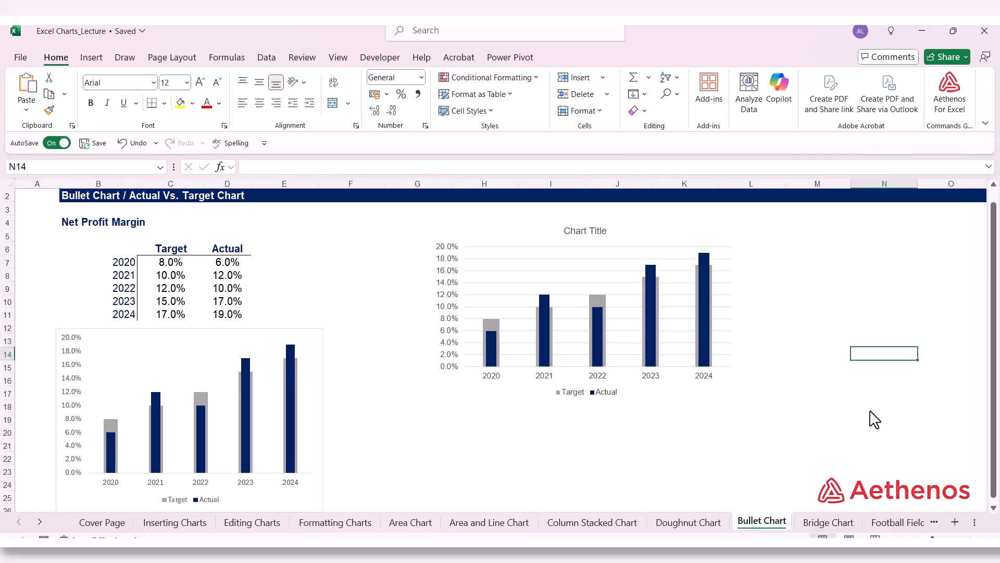
Step: Enlarge the new chart in both width and height to reach about the far edge of column L and row 21, then deselect it
left_click(720, 387)
left_click_drag(739, 405, 781, 455)
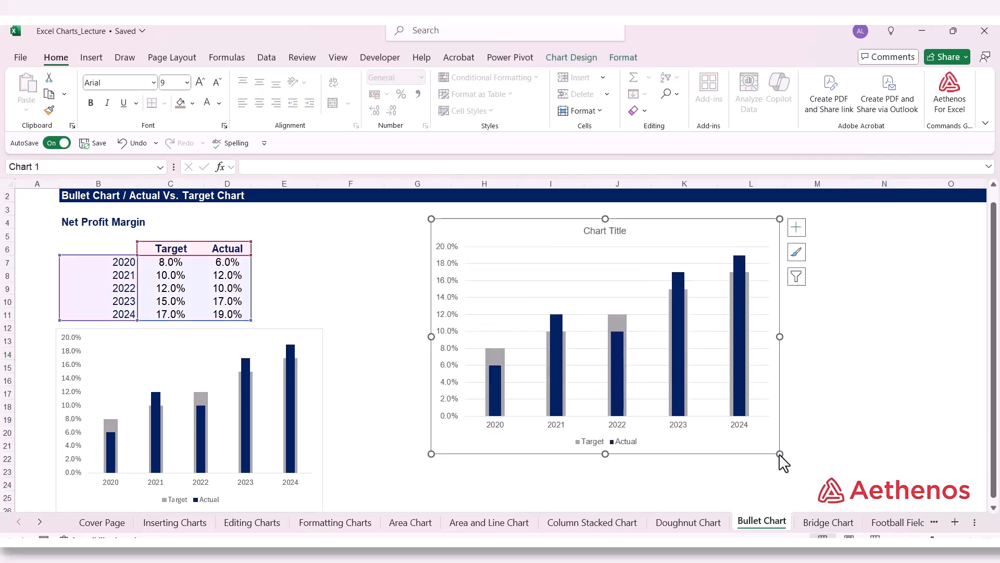
left_click(950, 424)
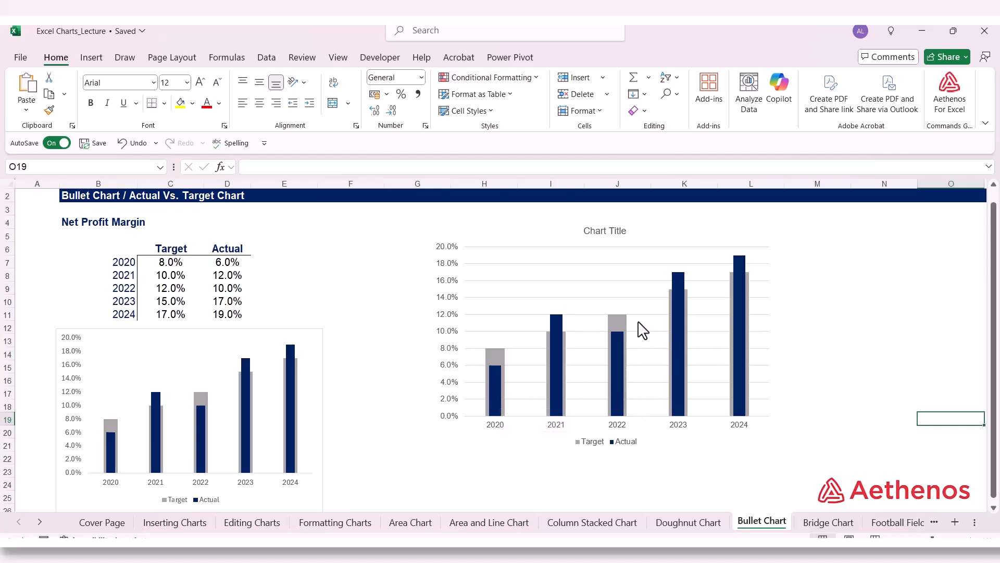
left_click(882, 316)
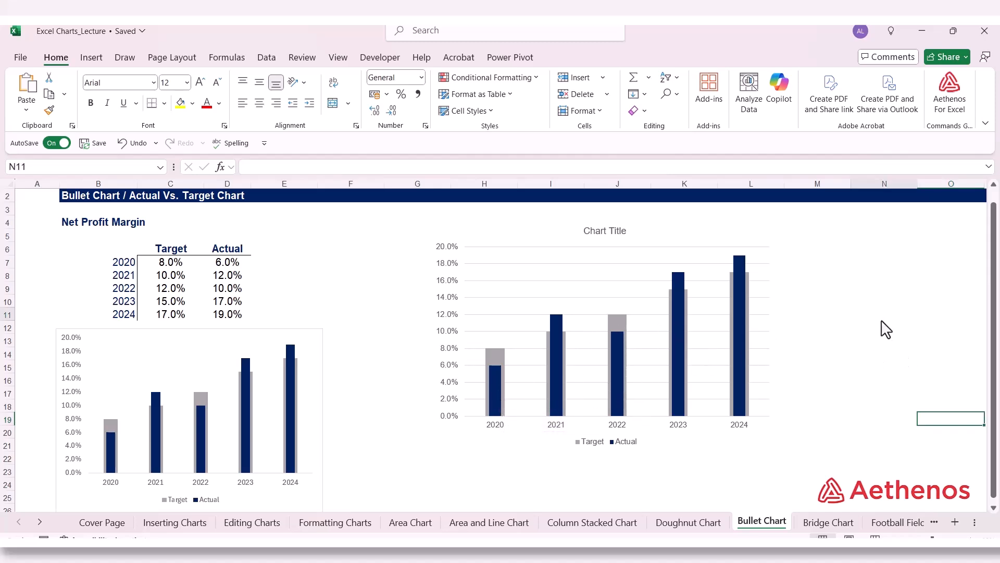
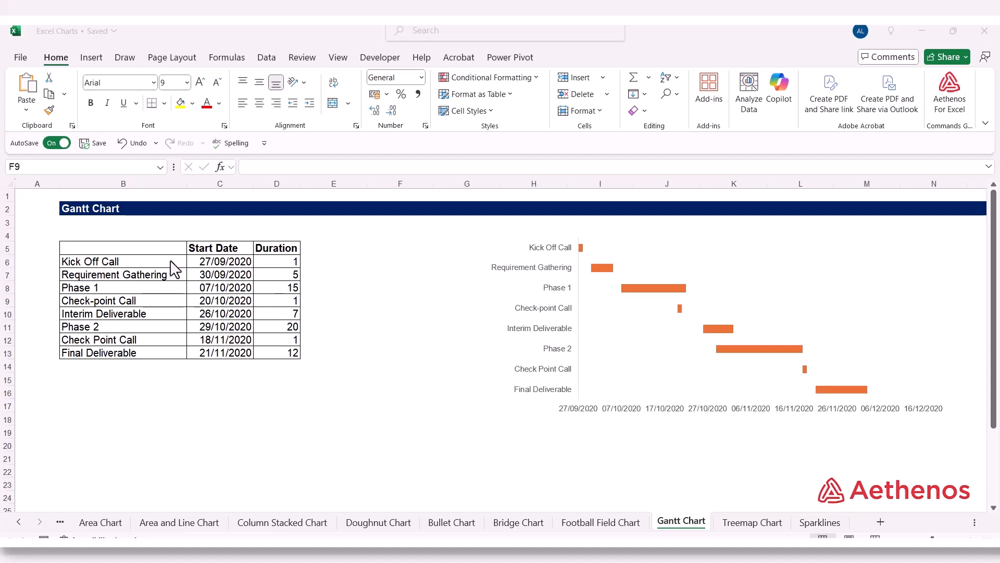
Step: Insert a 2-D stacked bar chart from the task table B5:D13 and shift it away from the example Gantt chart
left_click_drag(99, 252, 286, 357)
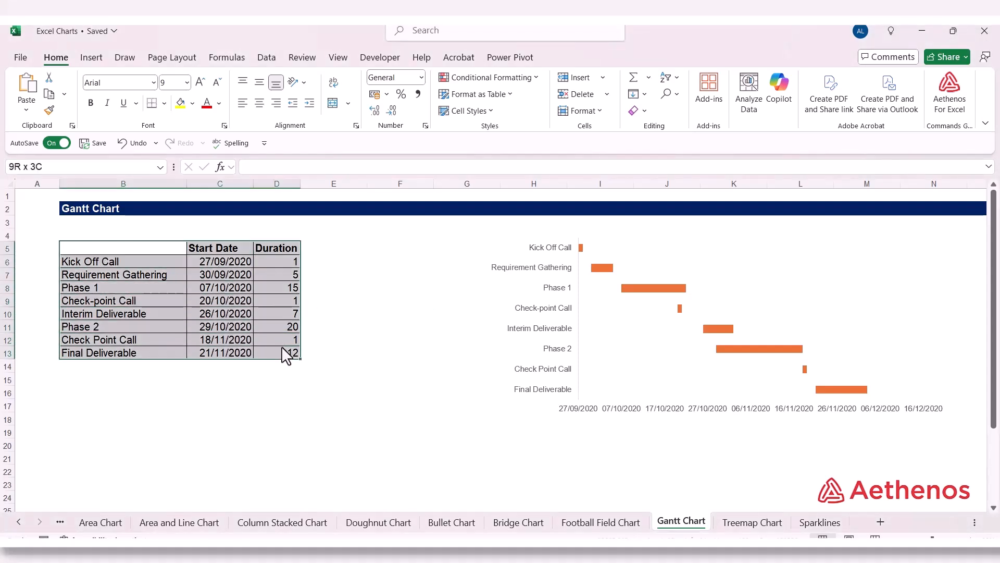
left_click(92, 59)
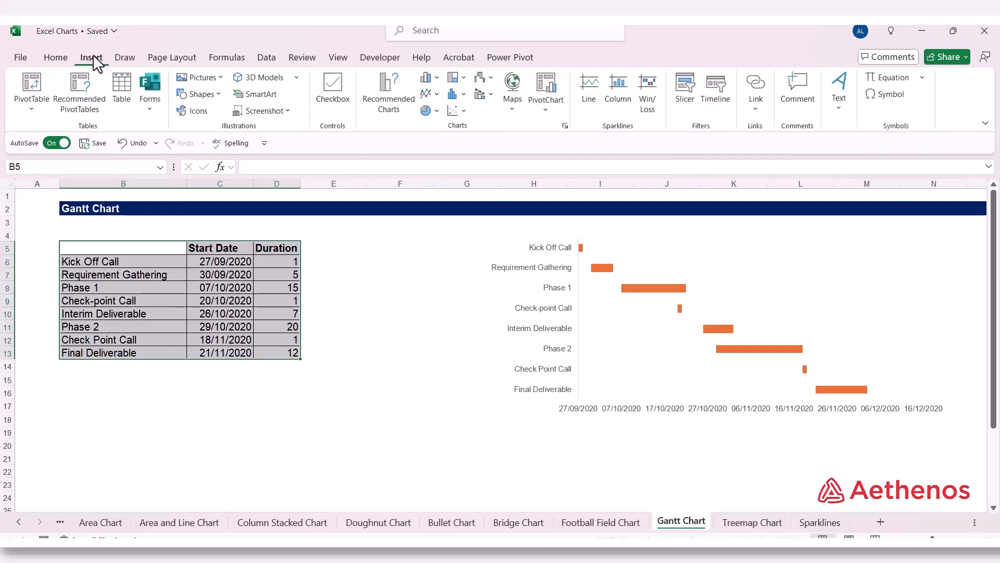
left_click(437, 81)
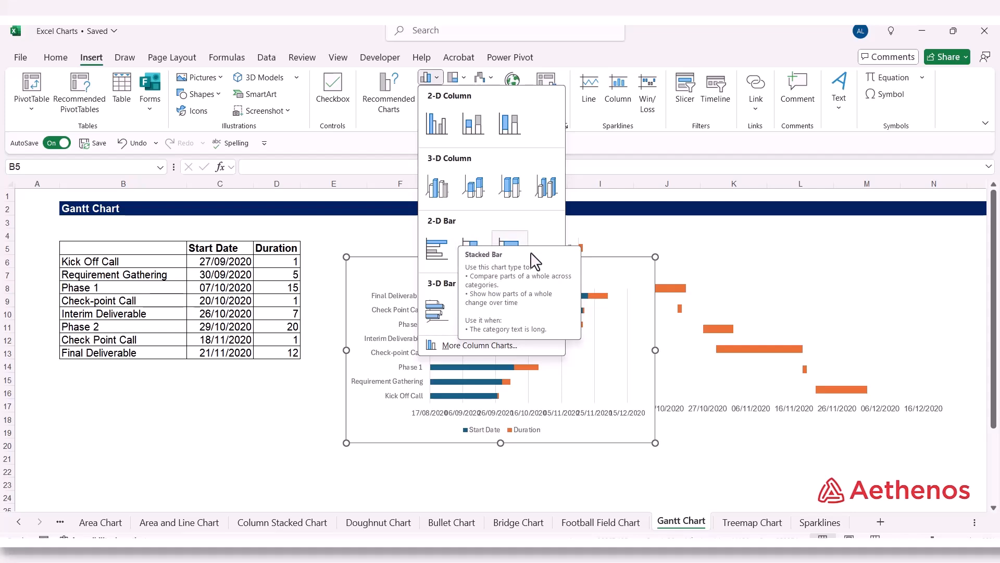
left_click(474, 239)
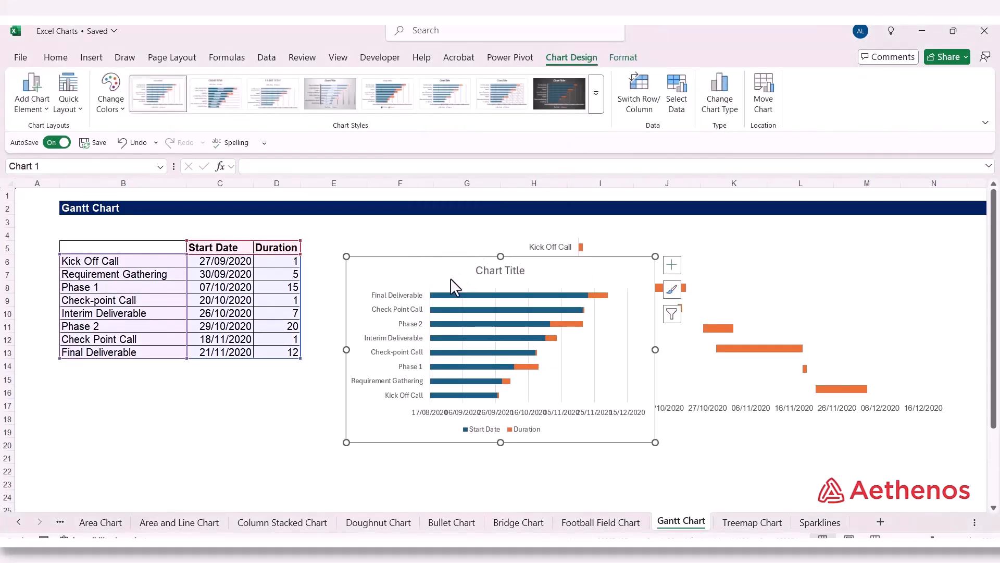
left_click_drag(450, 279, 234, 293)
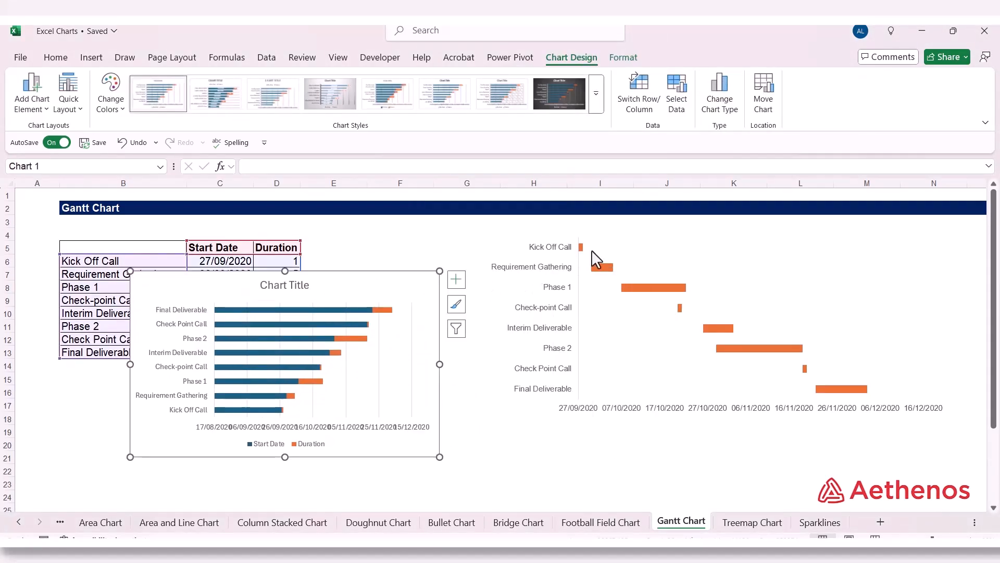
Step: Move the example Gantt chart straight down so it starts at about row 19, clearing the space above it
left_click(640, 244)
left_click_drag(565, 238, 600, 395)
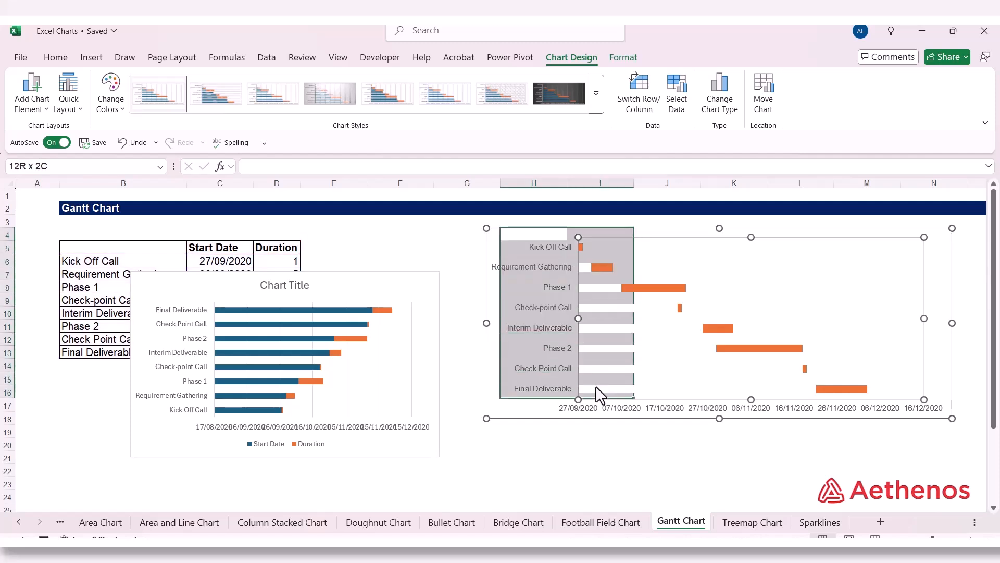
left_click(540, 237)
left_click(641, 239)
left_click(607, 239)
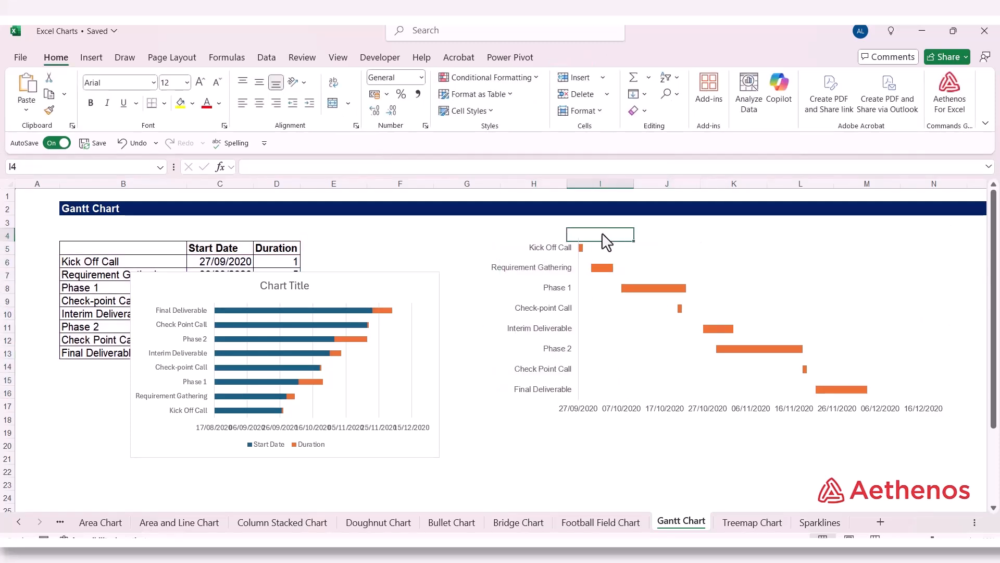
left_click(554, 297)
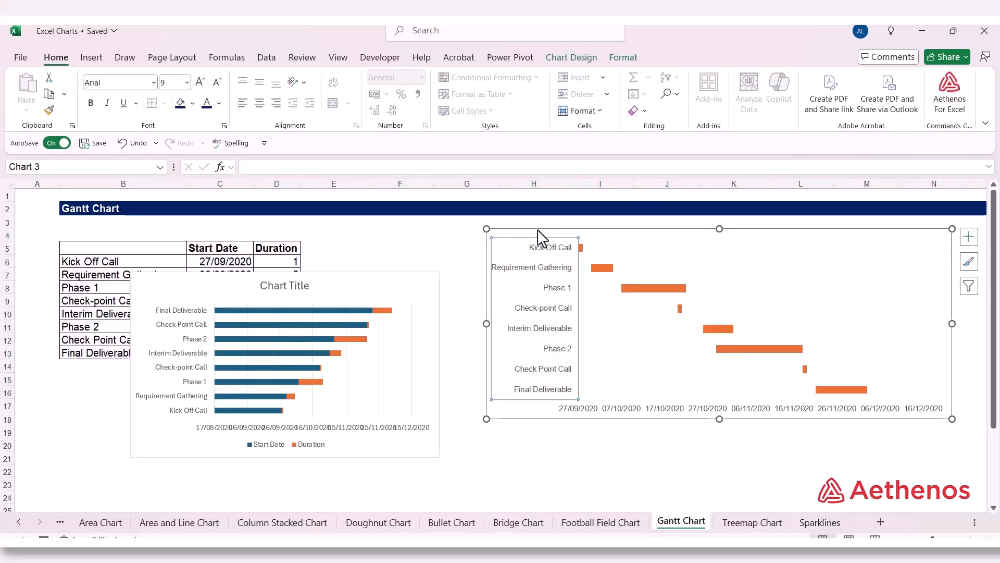
left_click_drag(538, 231, 540, 435)
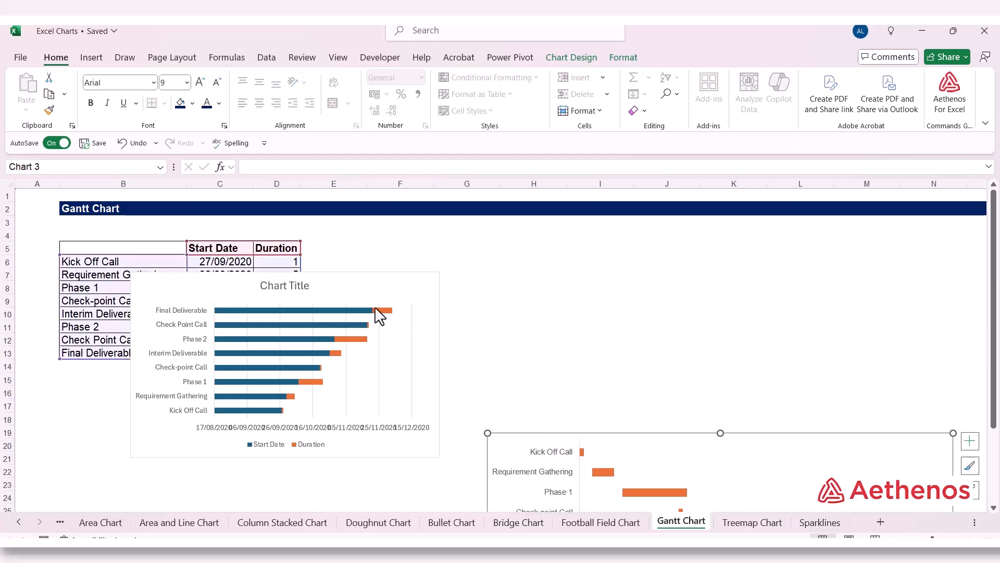
Step: Move the new chart beside the table at row 4, enlarge it to about column L and row 19, and deselect it
left_click_drag(373, 283, 636, 237)
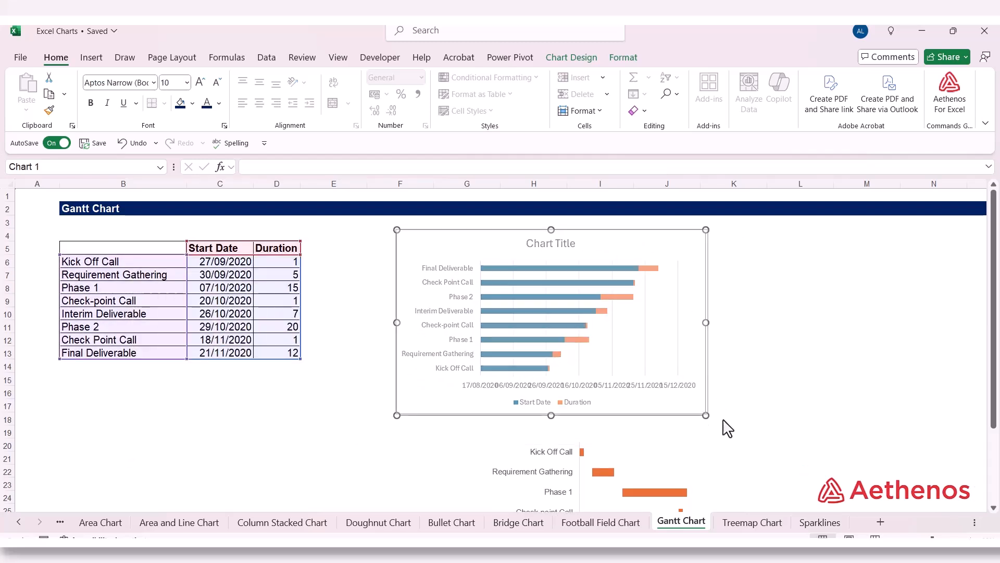
left_click_drag(706, 415, 787, 434)
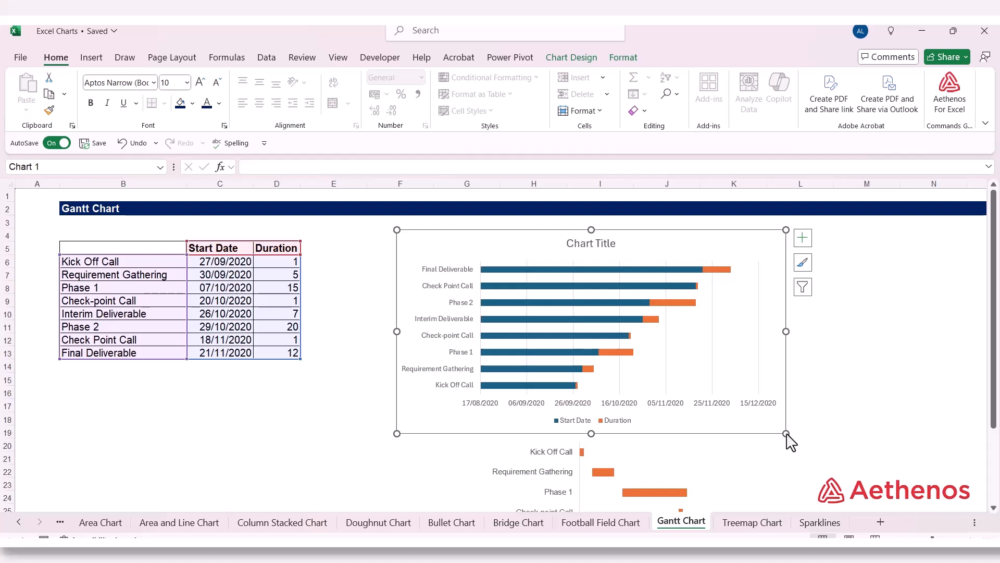
left_click(848, 371)
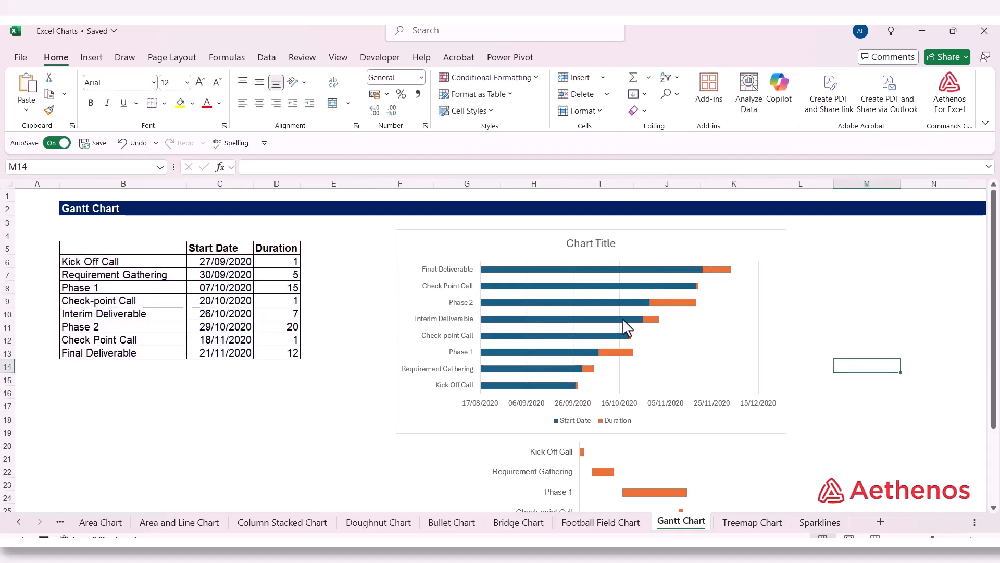
Step: Set the new chart's font to Arial at size 9
left_click(450, 254)
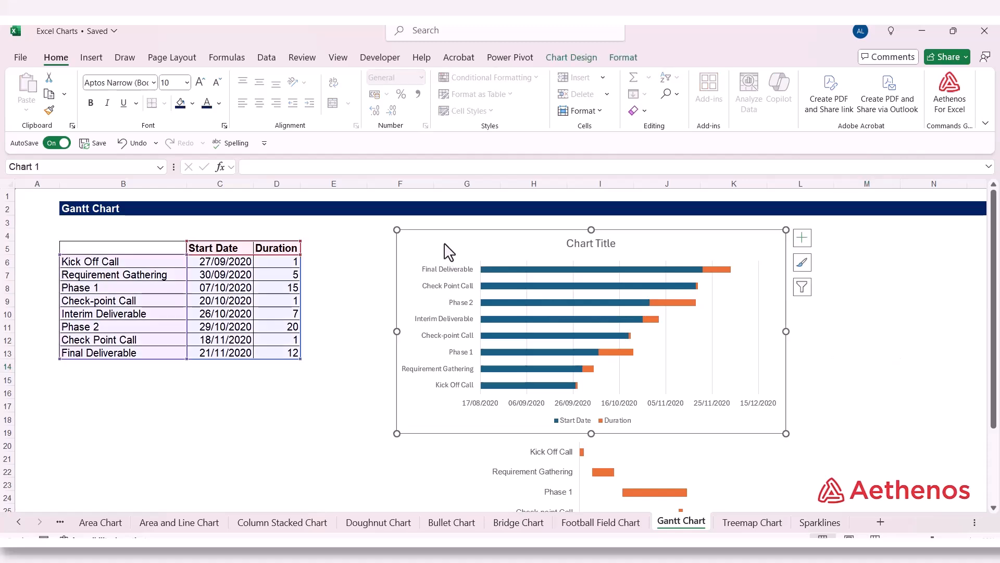
left_click(154, 83)
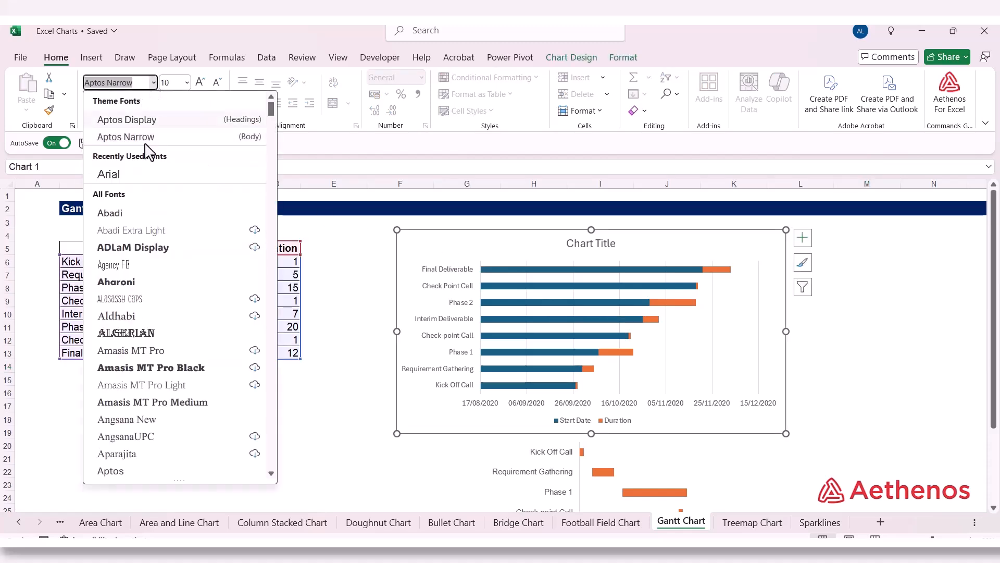
scroll(157, 297, "down", 6)
scroll(163, 301, "down", 2)
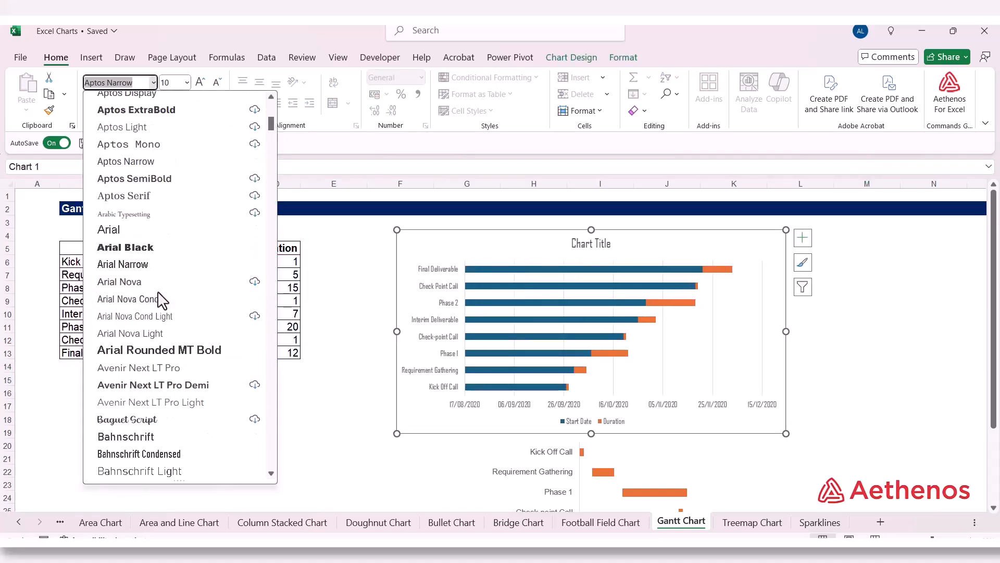
left_click(156, 225)
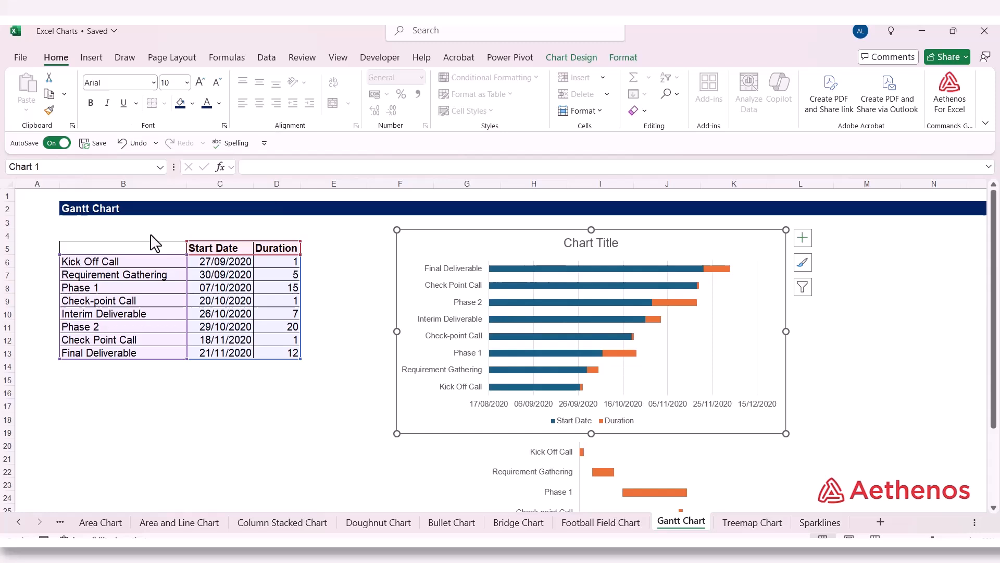
left_click(186, 83)
left_click(169, 115)
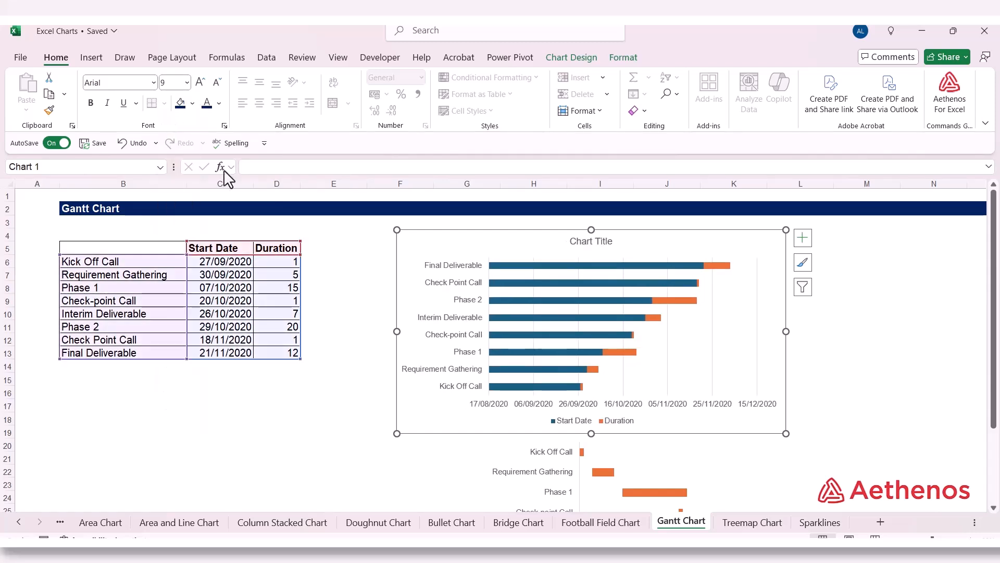
Step: Format the new chart's area with no fill and no border line, close the formatting options, and deselect the chart
right_click(423, 255)
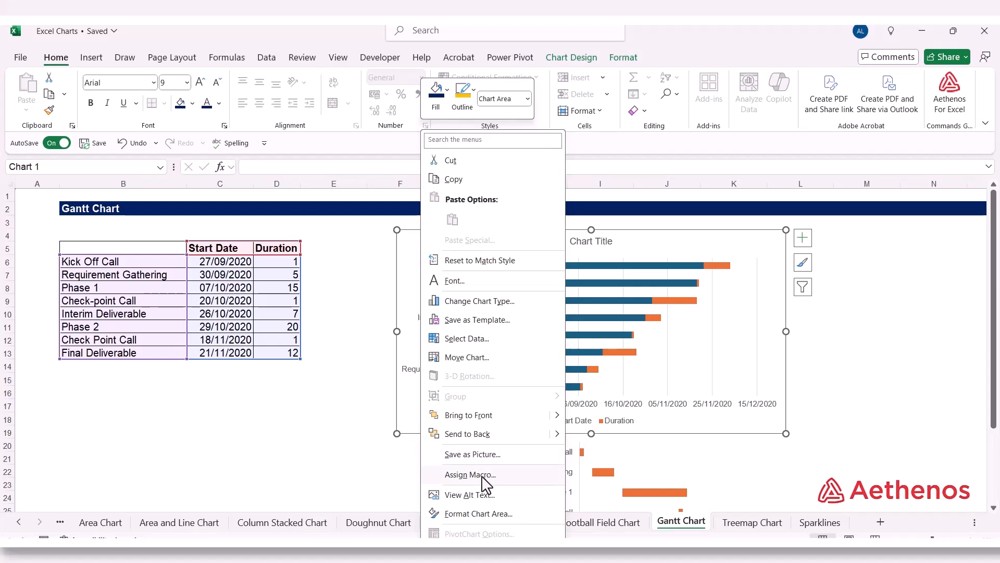
left_click(469, 515)
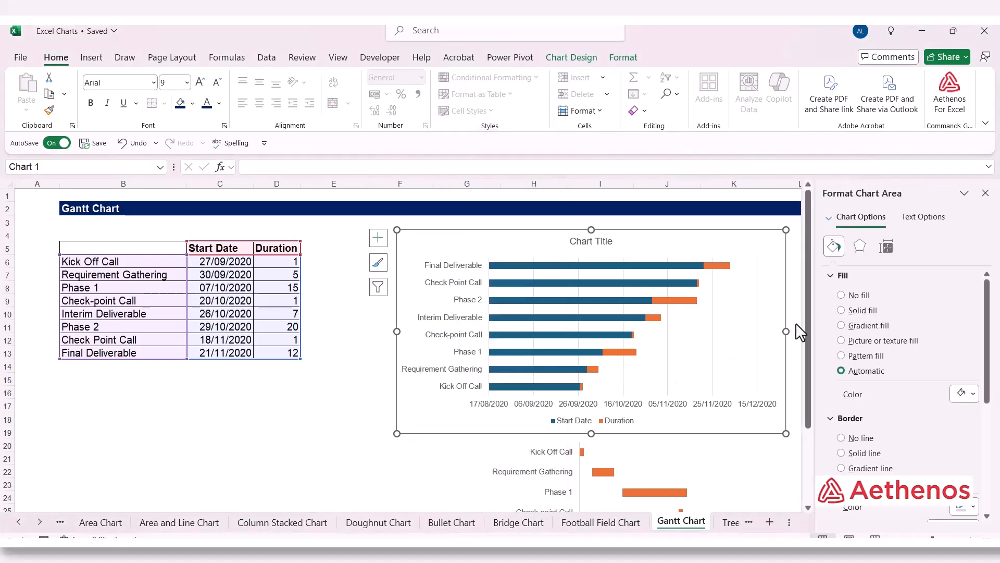
left_click(842, 295)
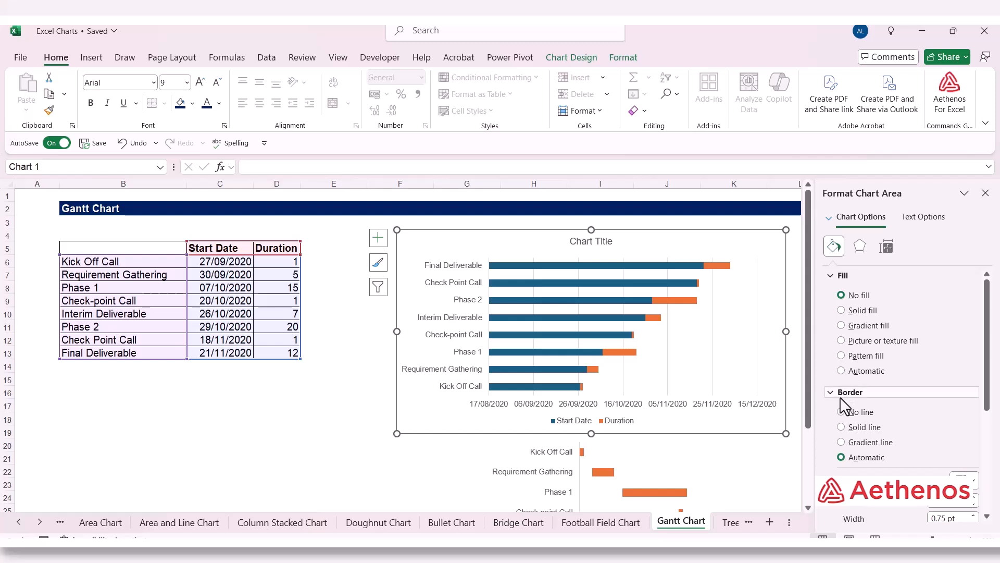
left_click(842, 412)
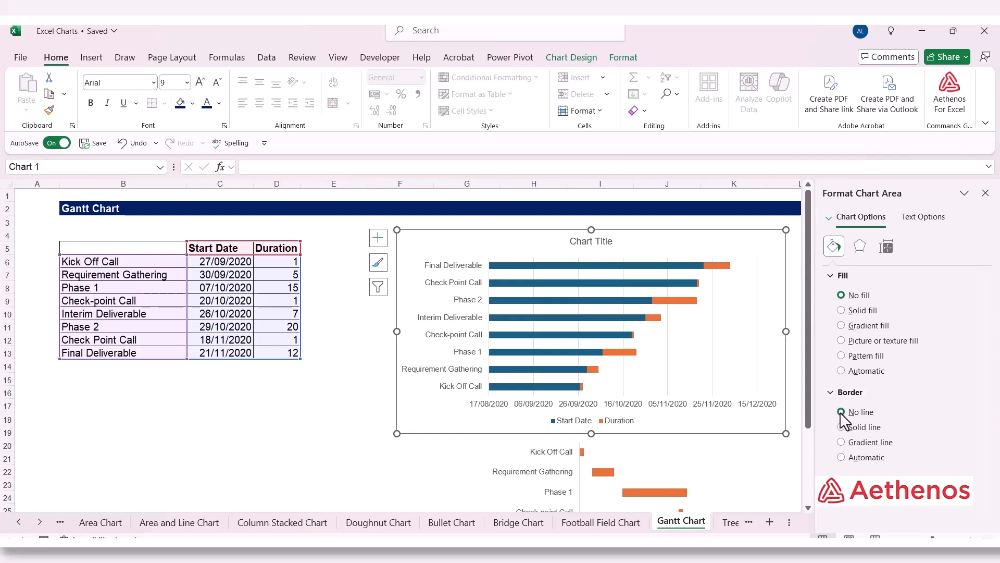
left_click(985, 193)
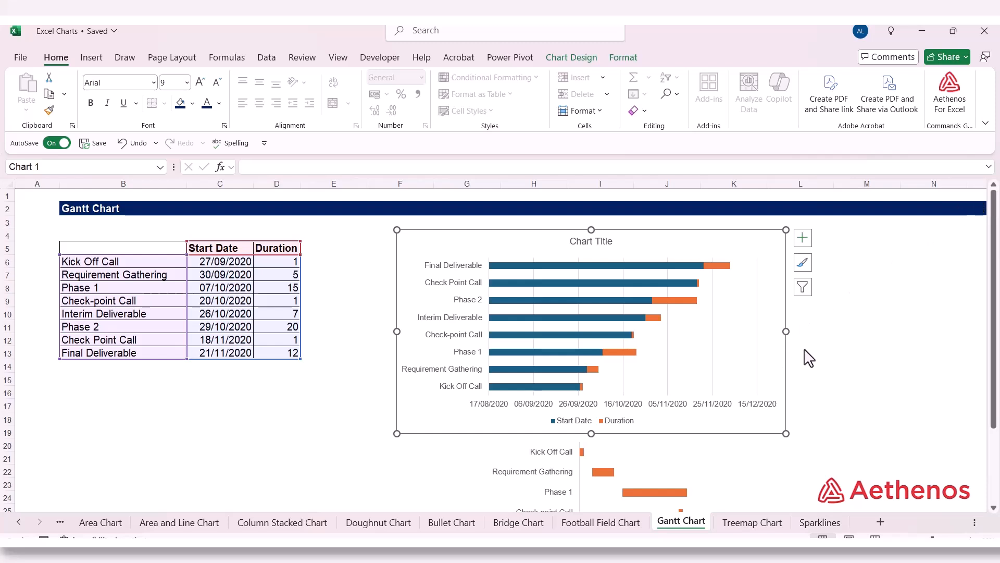
left_click(867, 339)
Step: Delete the new chart's title and deselect the chart
left_click(617, 247)
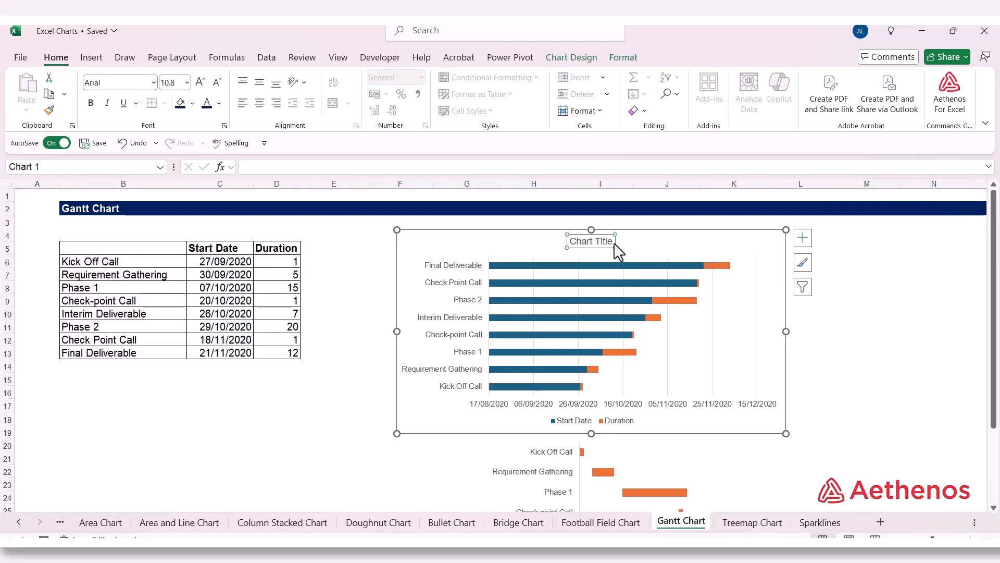
key("Delete")
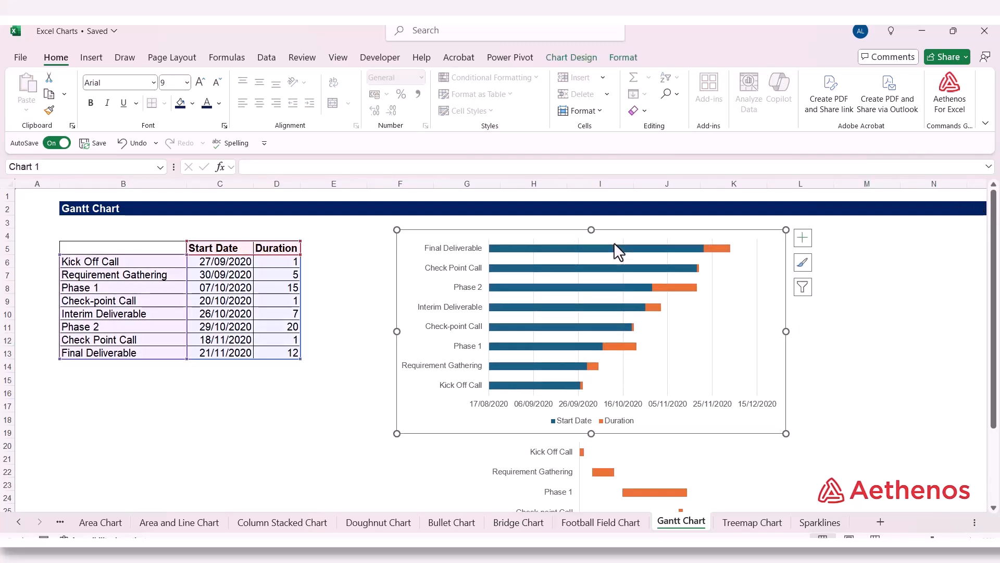
left_click(847, 314)
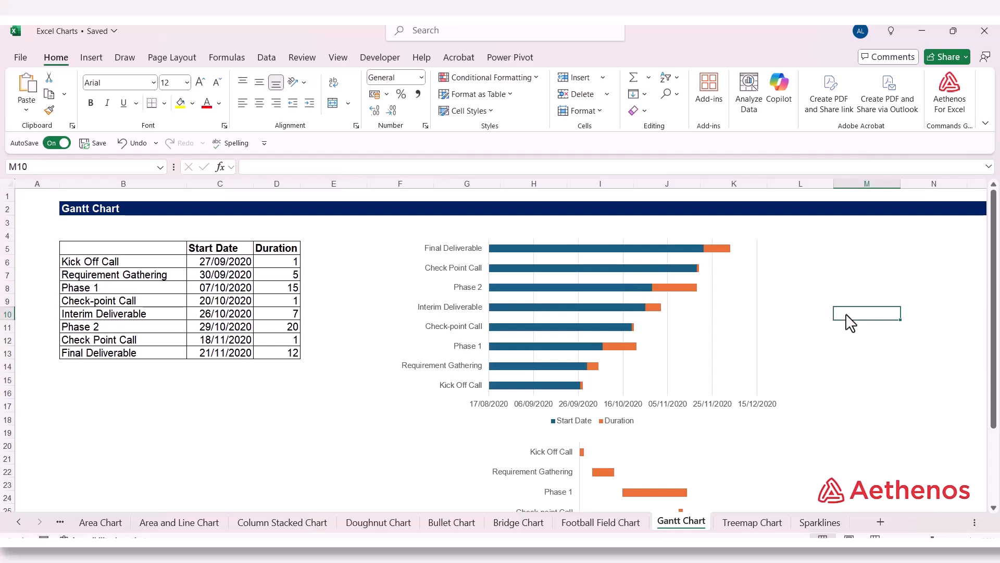
Step: Remove the fill from the new chart's Start Date bars and deselect the chart
left_click(551, 249)
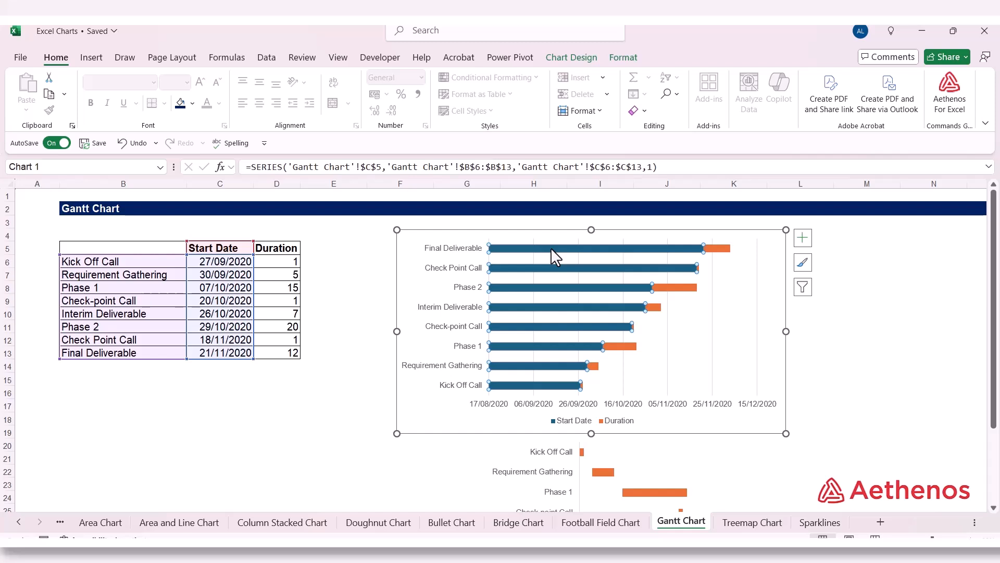
right_click(551, 248)
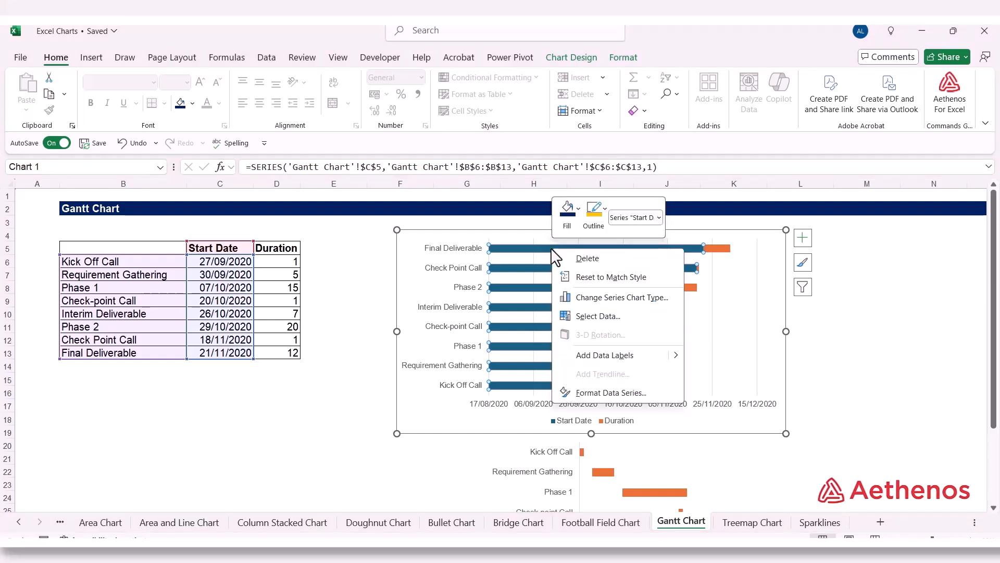
left_click(577, 225)
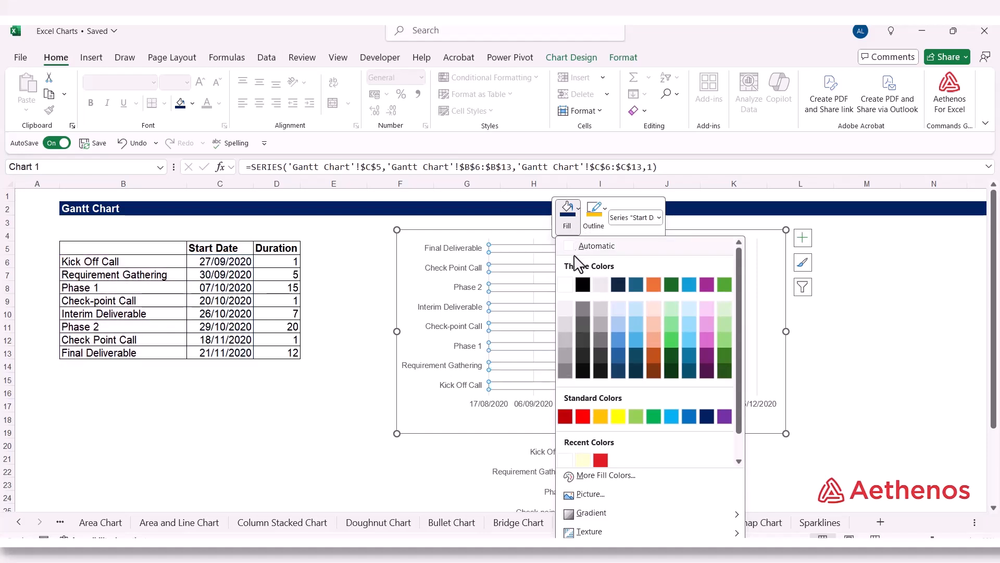
scroll(632, 433, "down", 1)
left_click(586, 458)
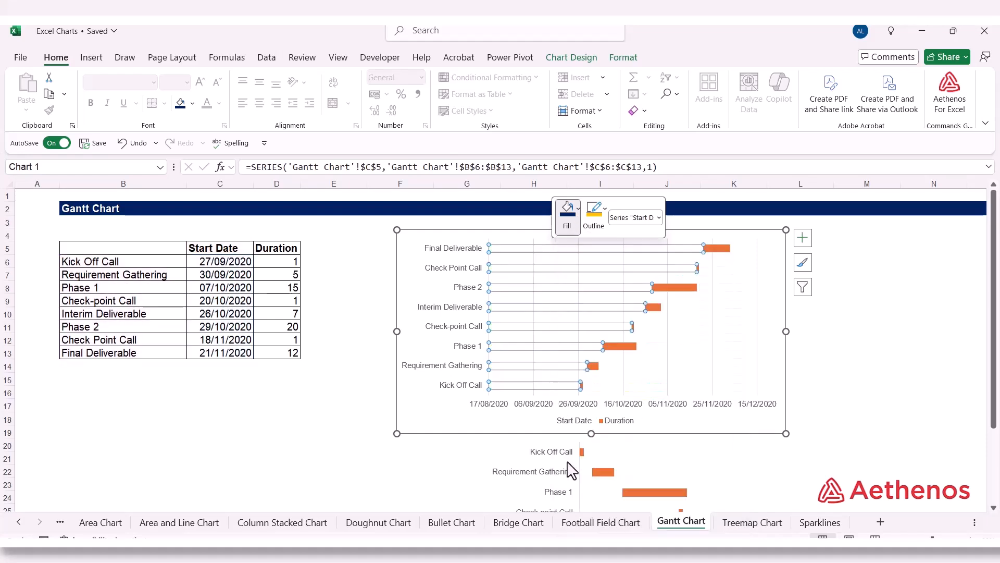
left_click(878, 341)
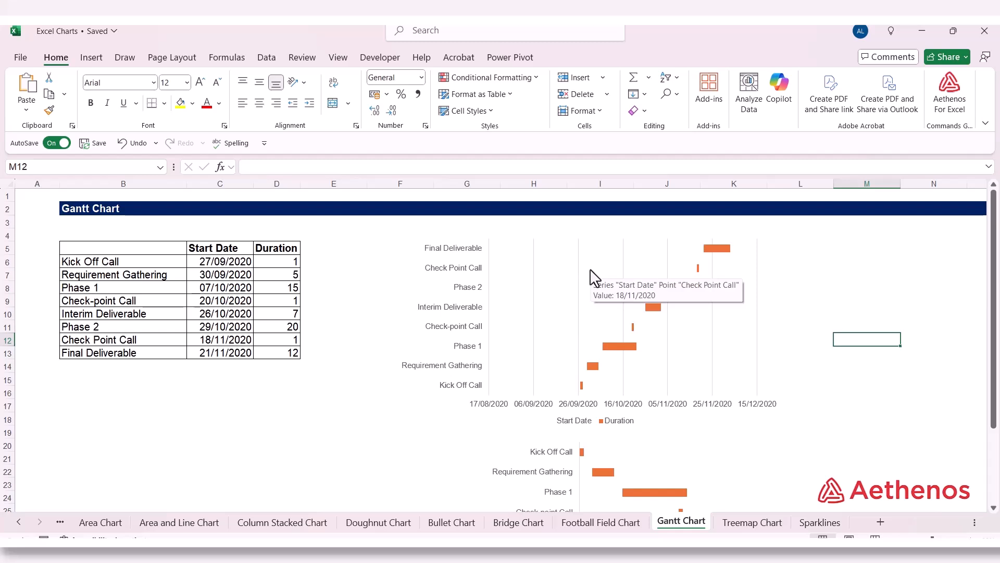
Step: Set the horizontal axis to cross at the maximum category in the new chart's vertical category axis options
left_click(467, 249)
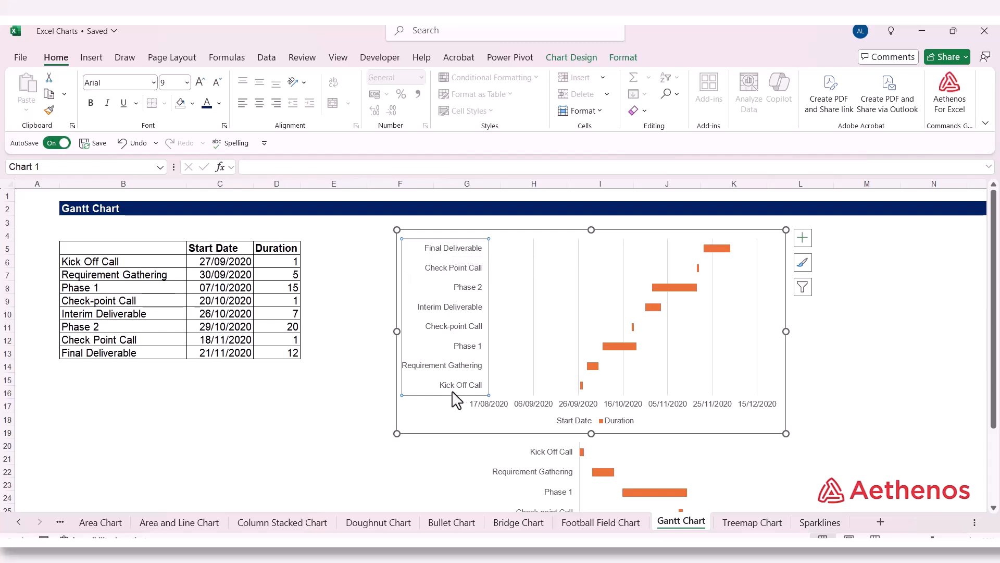
right_click(459, 330)
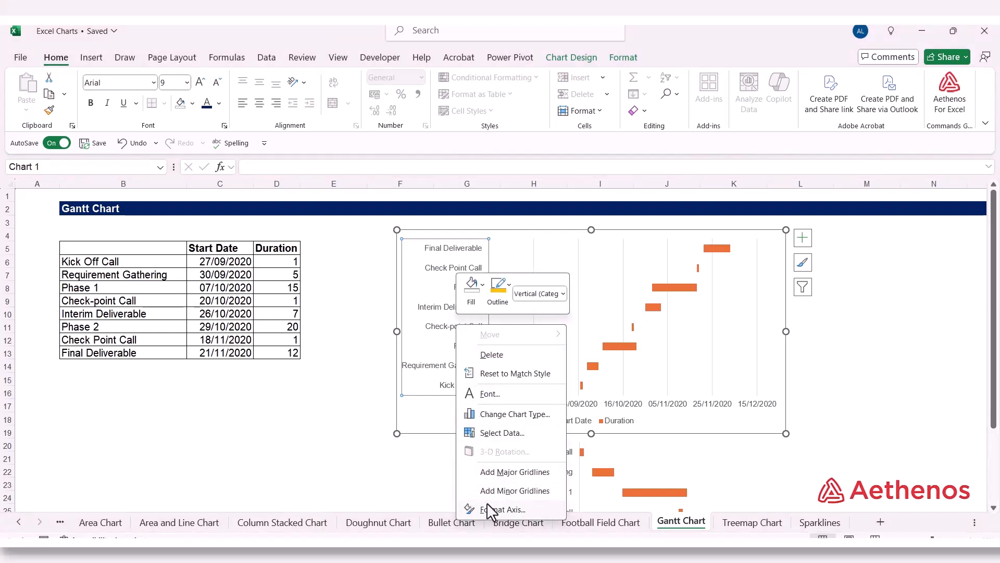
left_click(502, 509)
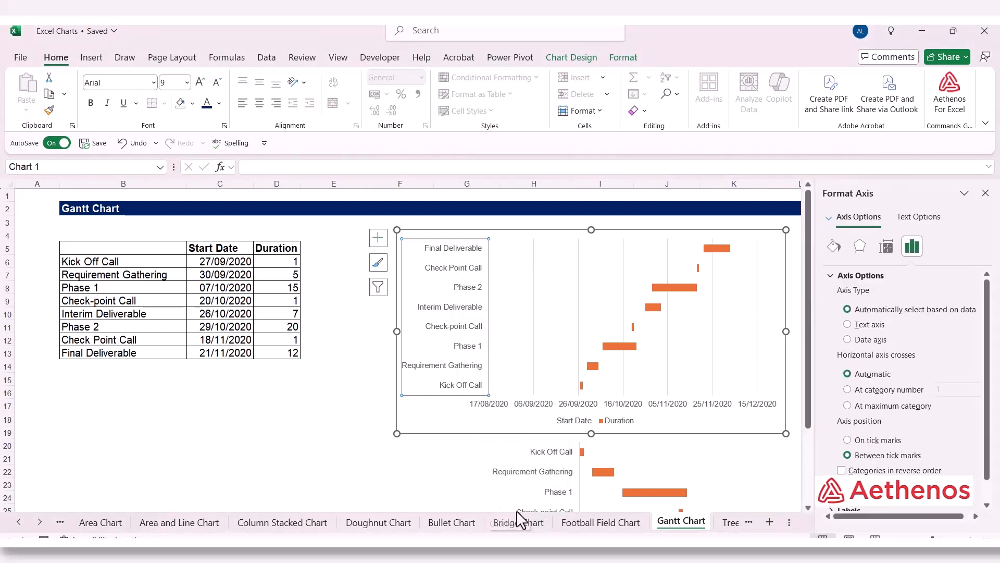
scroll(894, 397, "down", 1)
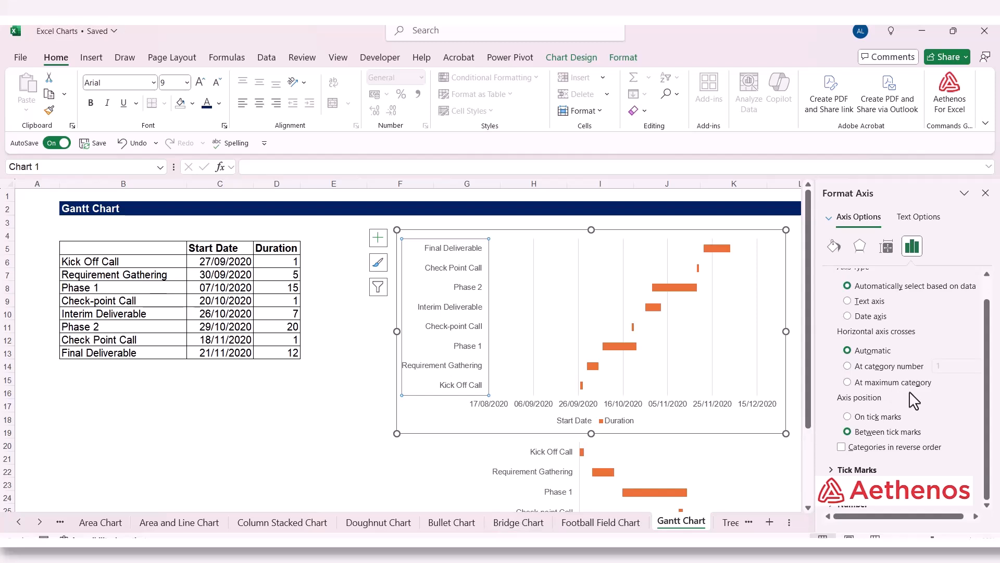
left_click(847, 383)
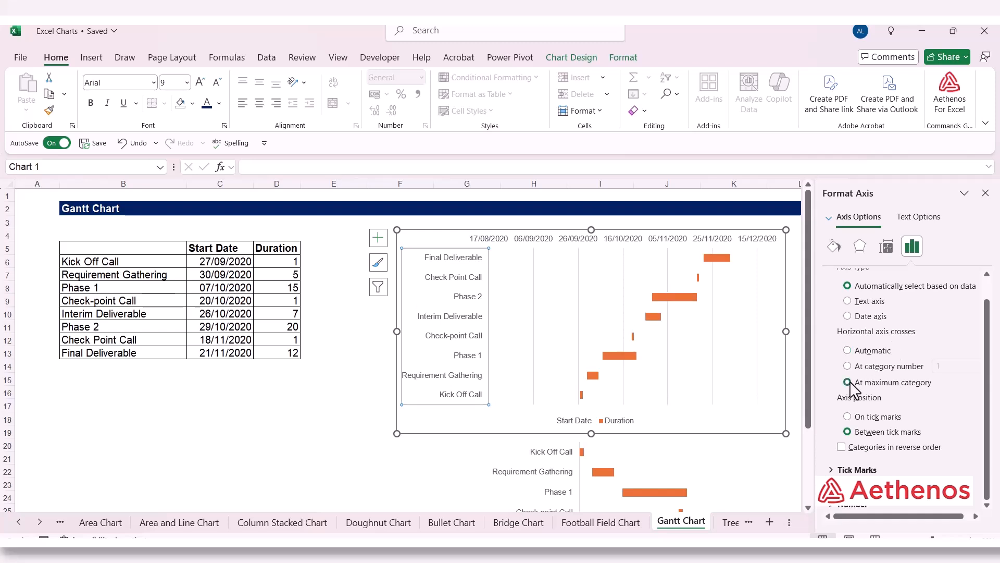
Step: Put the new chart's vertical axis categories in reverse order, close the axis options, and delete the chart's legend
left_click(841, 447)
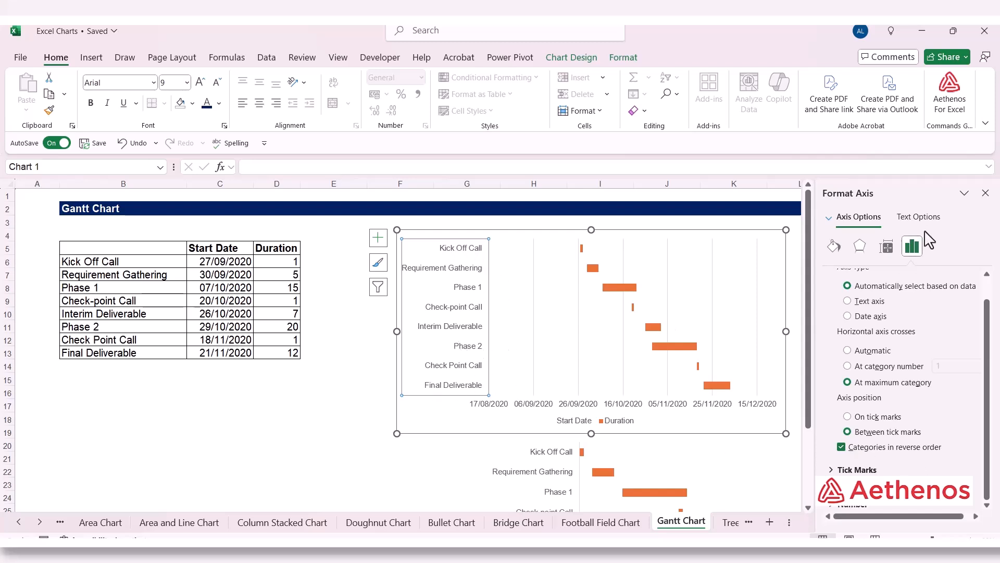
left_click(985, 192)
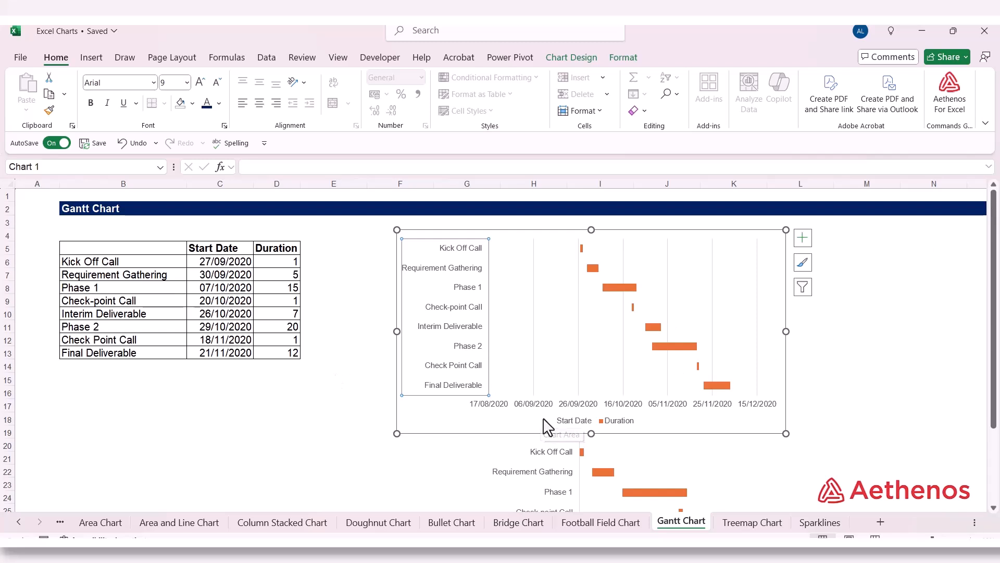
left_click(603, 422)
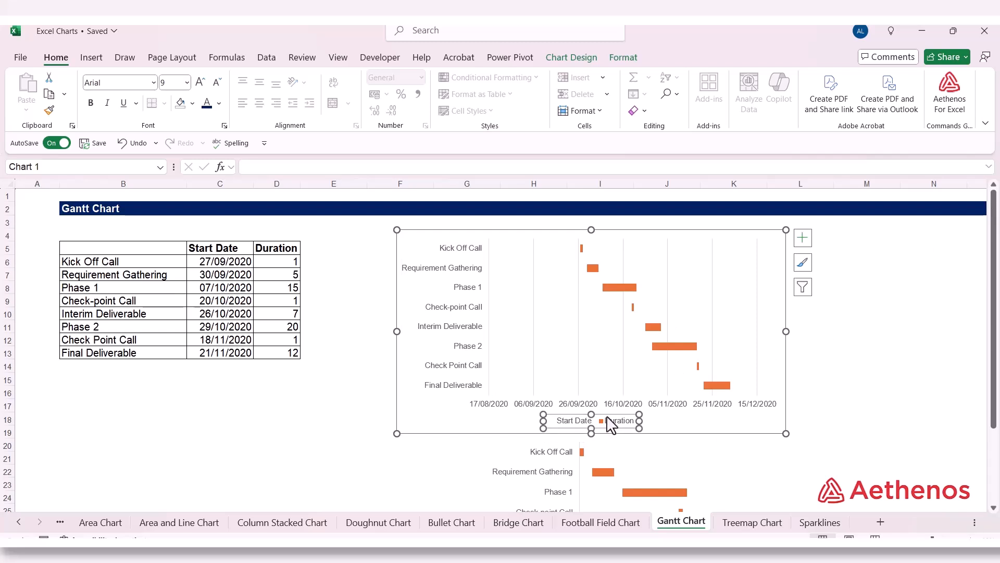
right_click(607, 421)
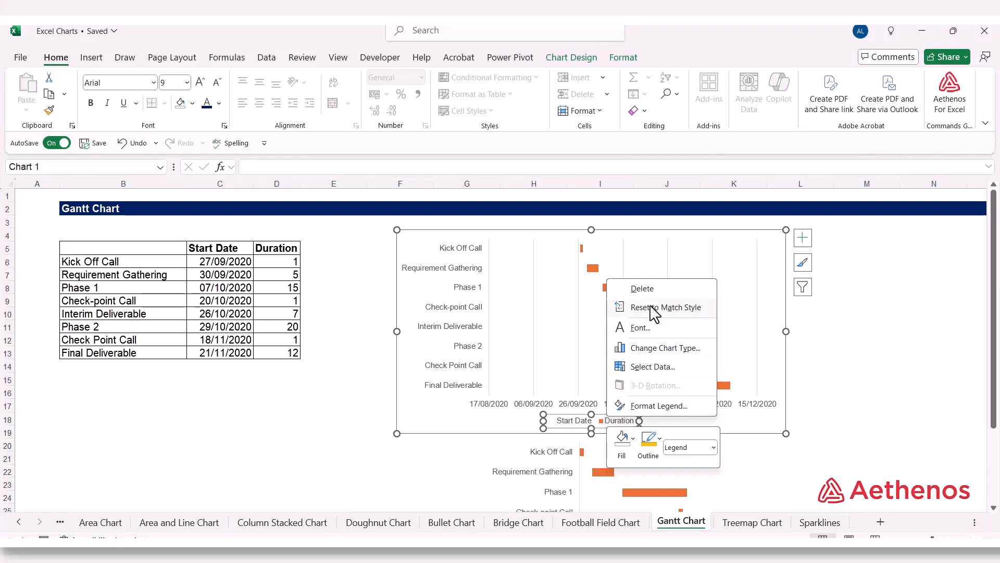
left_click(642, 289)
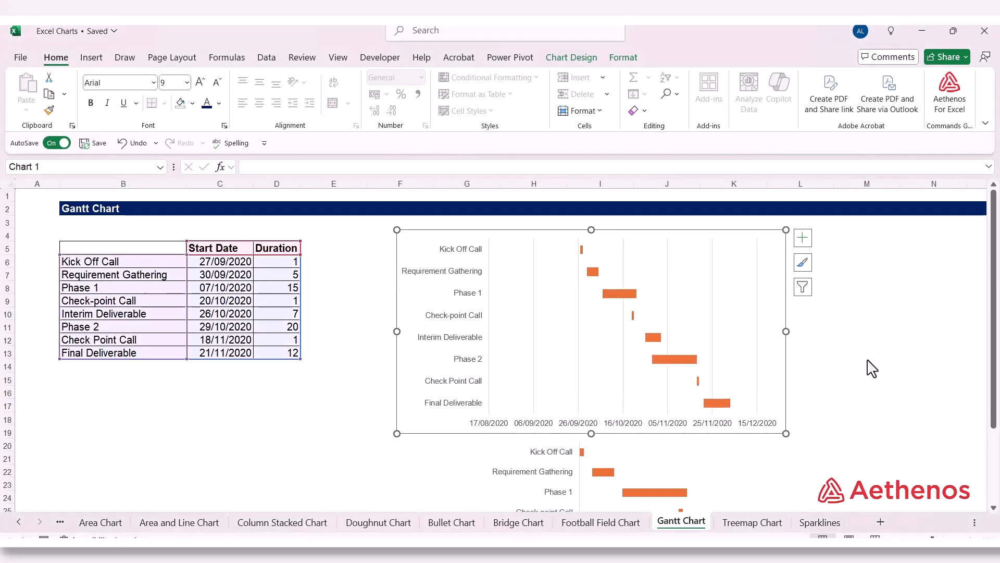
Step: Set the minimum bound of the new chart's horizontal date axis to 27/09/2020
left_click(674, 424)
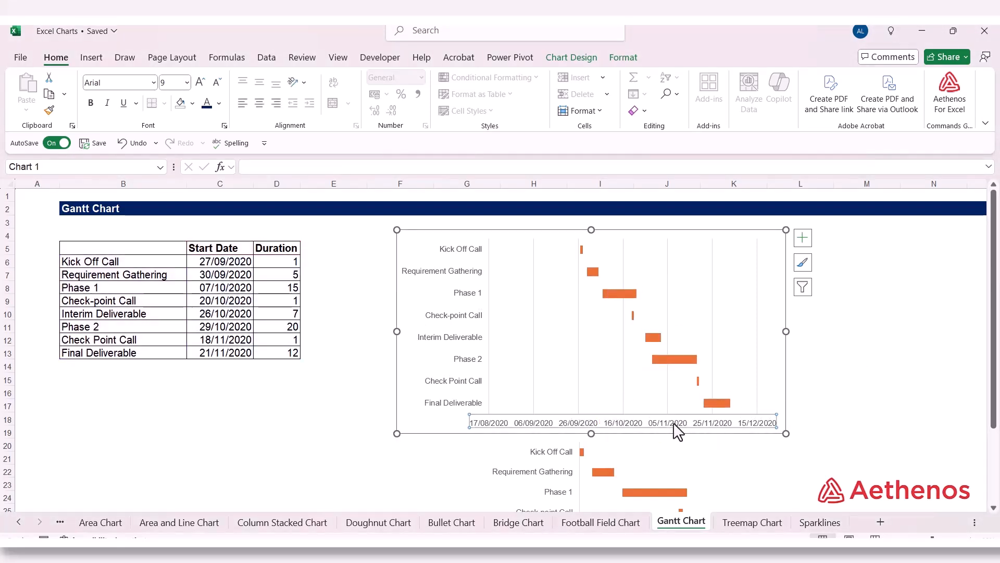
right_click(673, 423)
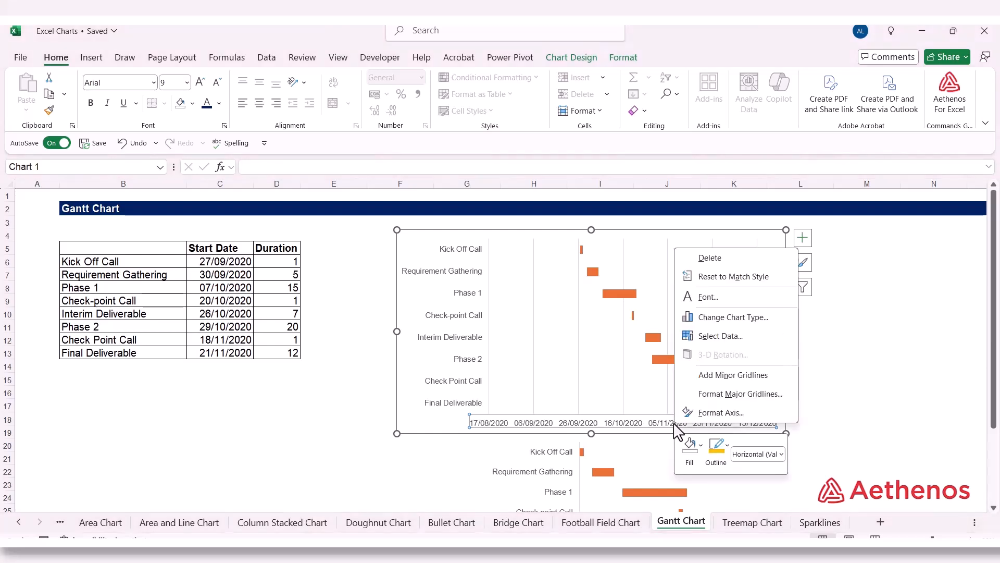
left_click(728, 409)
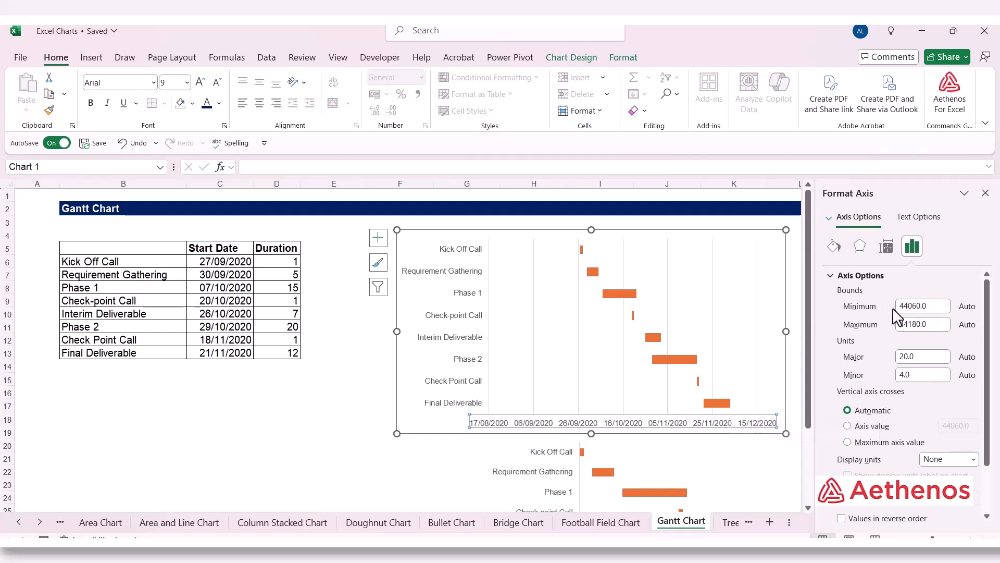
left_click(925, 306)
type("27/09/203")
key("BackSpace")
type("20")
left_click(930, 374)
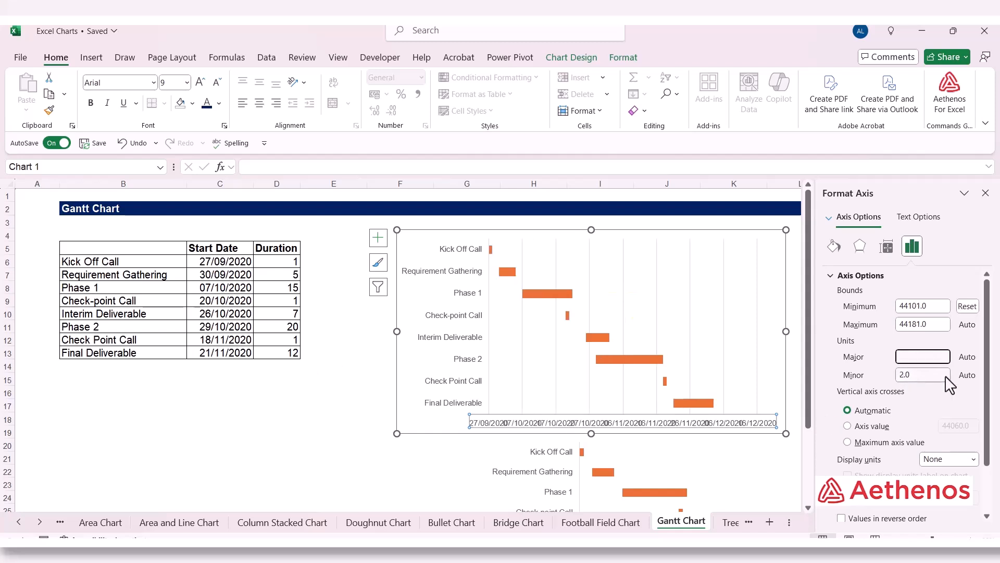
Step: Set the date axis's major unit to 10 and widen the chart on both sides to space out its date labels
left_click(920, 357)
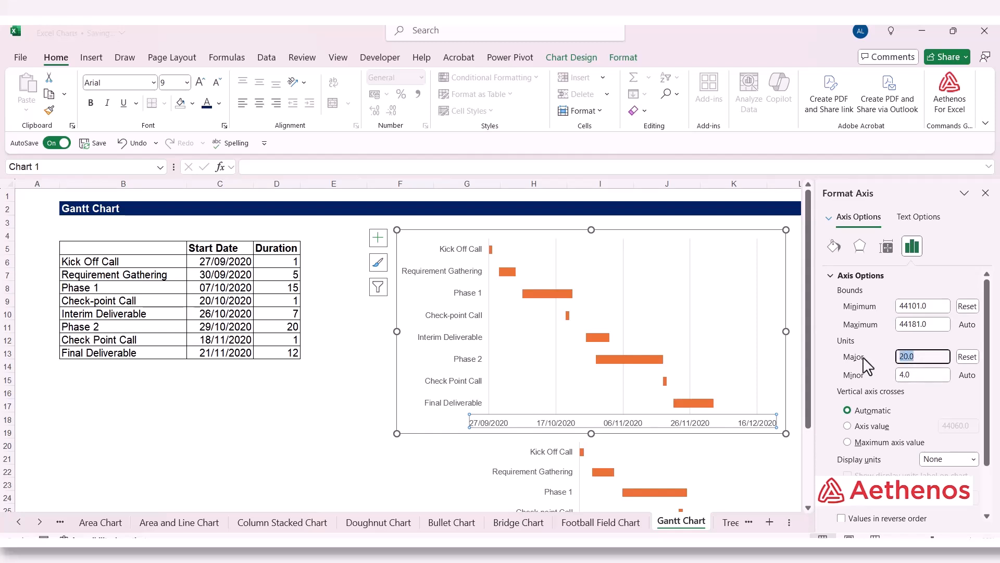
type("10")
key("Tab")
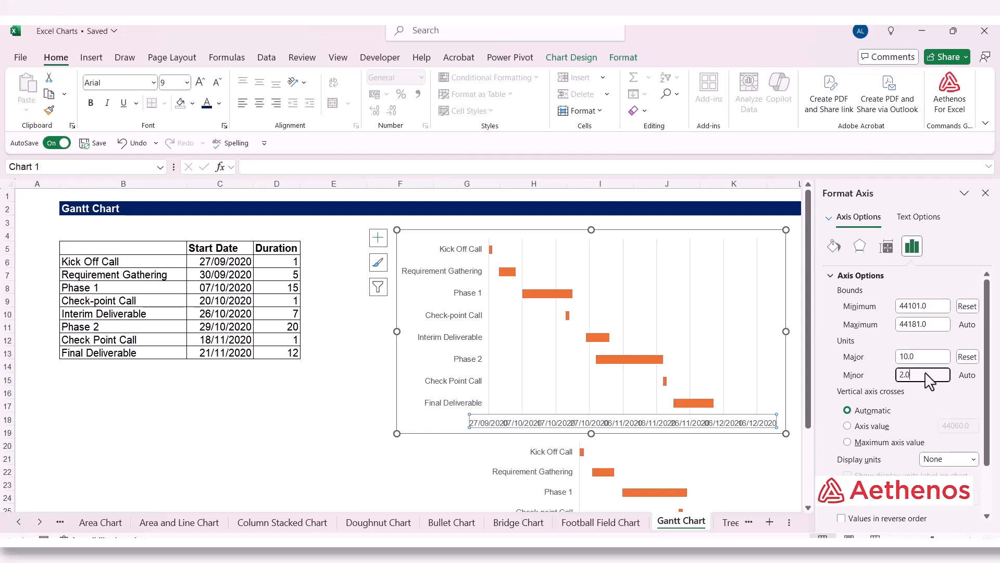
type("2.0")
left_click(986, 193)
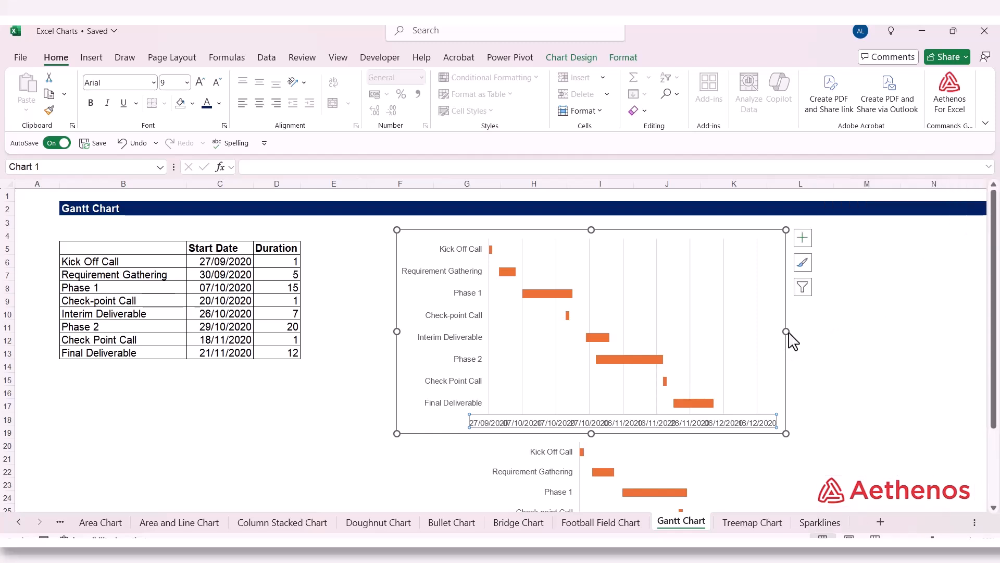
left_click_drag(786, 332, 905, 353)
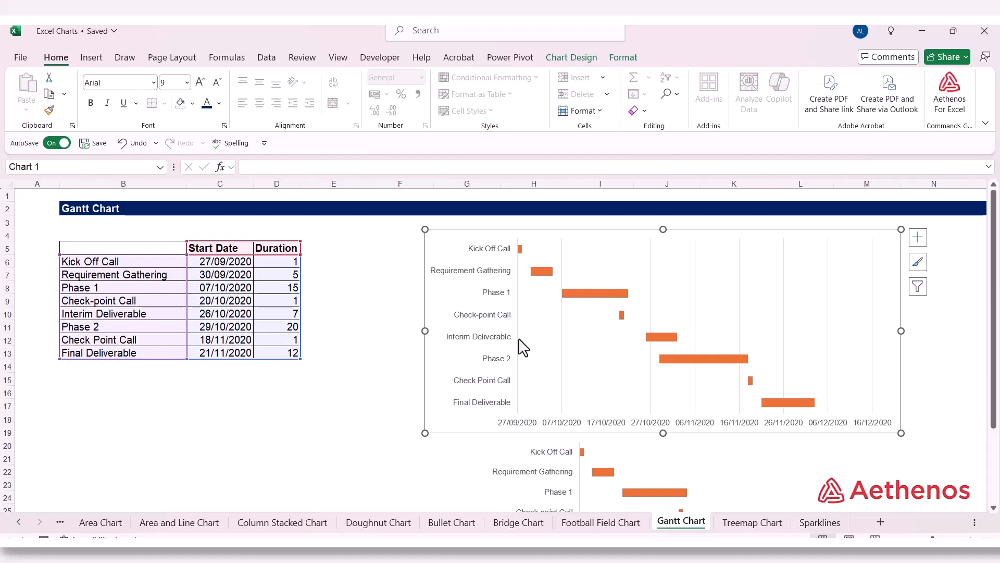
left_click_drag(426, 336, 398, 334)
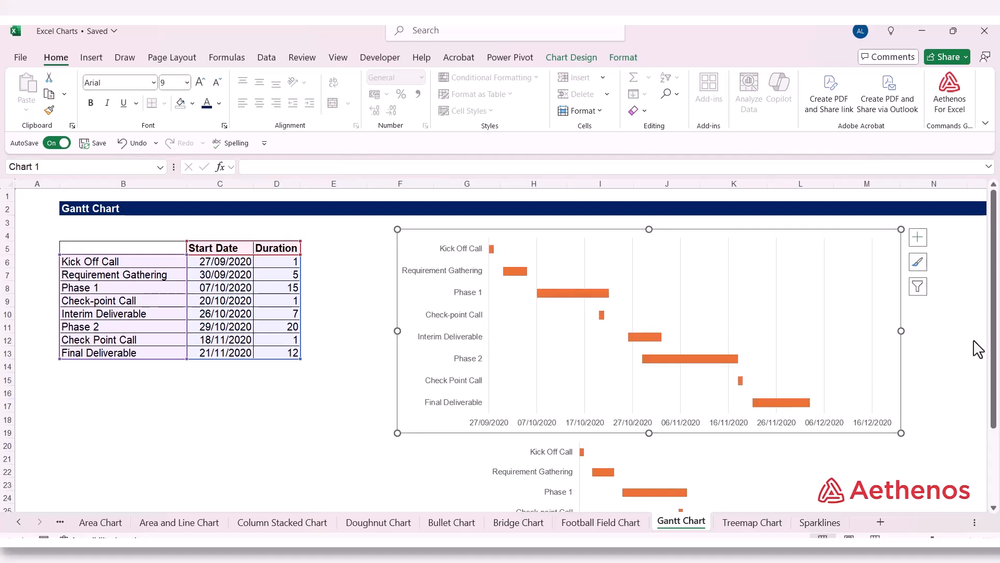
Step: Delete the new chart's vertical gridlines and deselect the chart
left_click(541, 340)
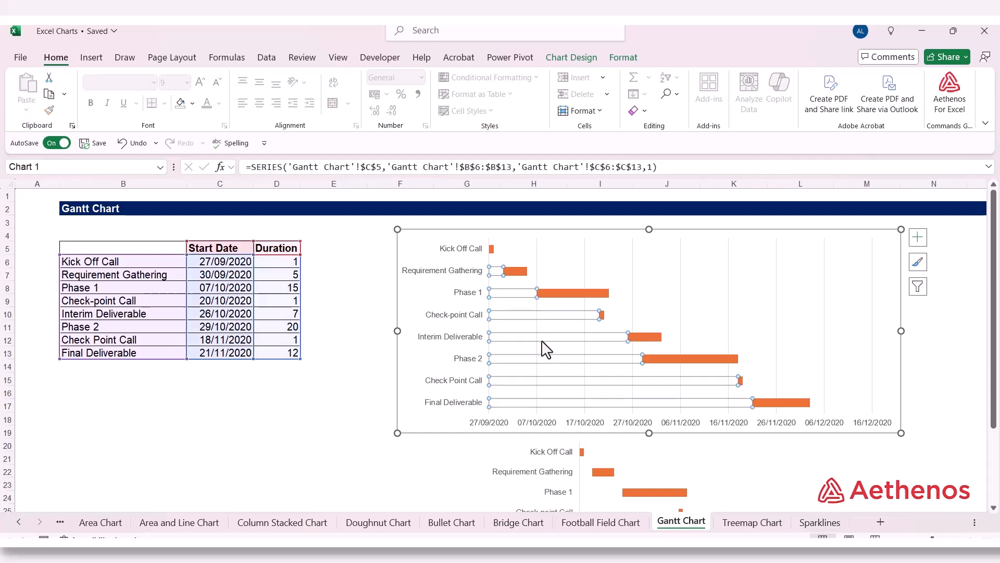
left_click(585, 268)
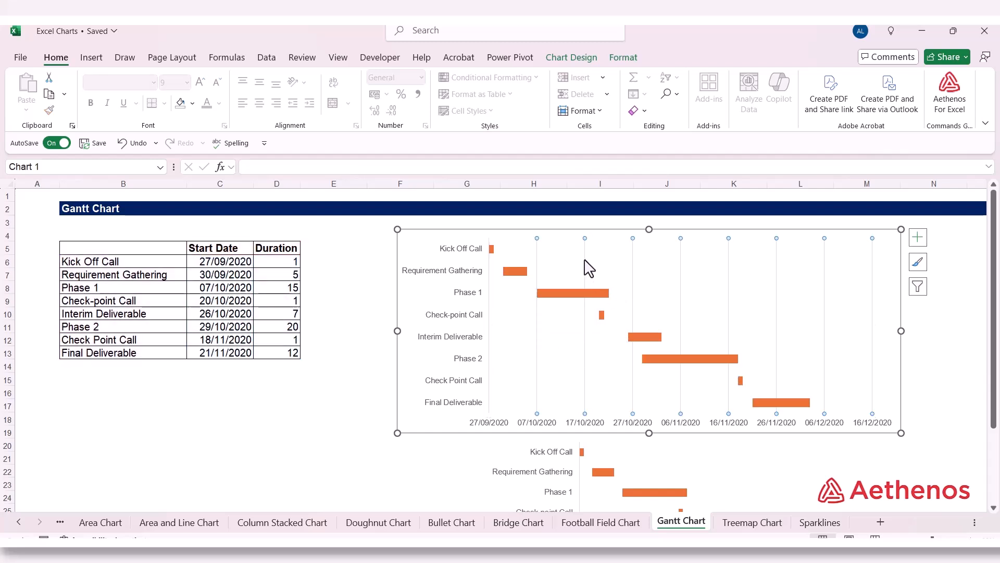
right_click(589, 268)
left_click(605, 268)
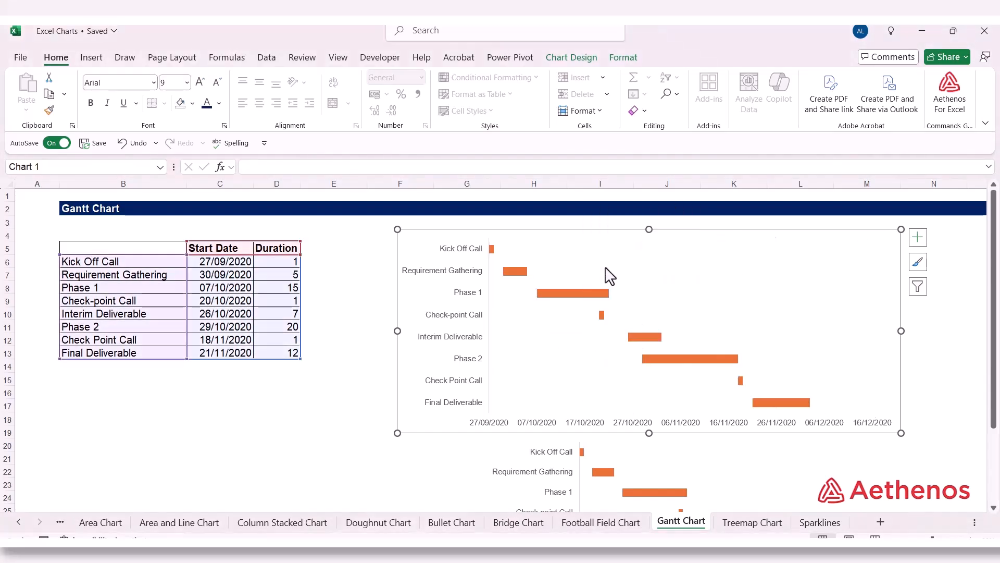
left_click(235, 408)
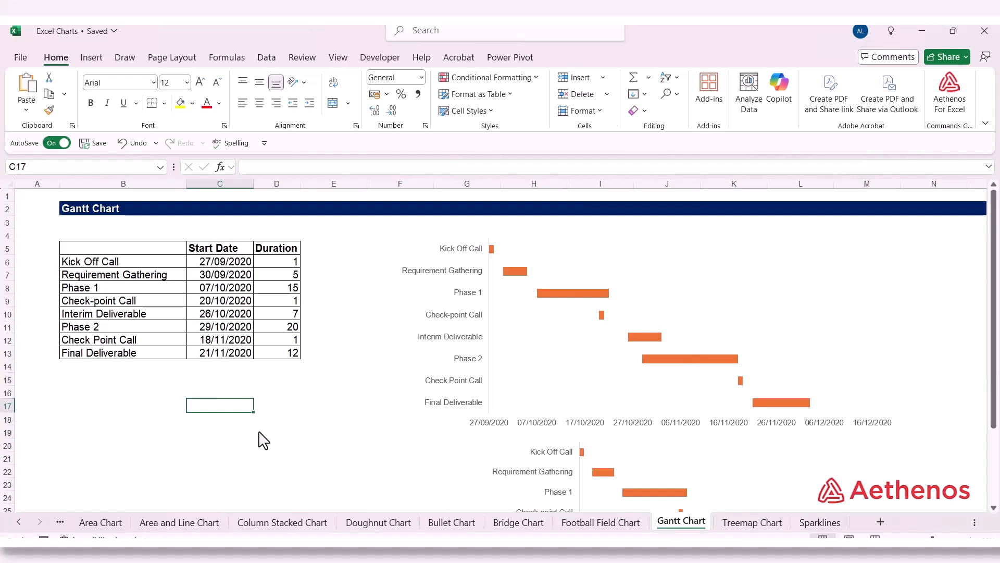
left_click(354, 313)
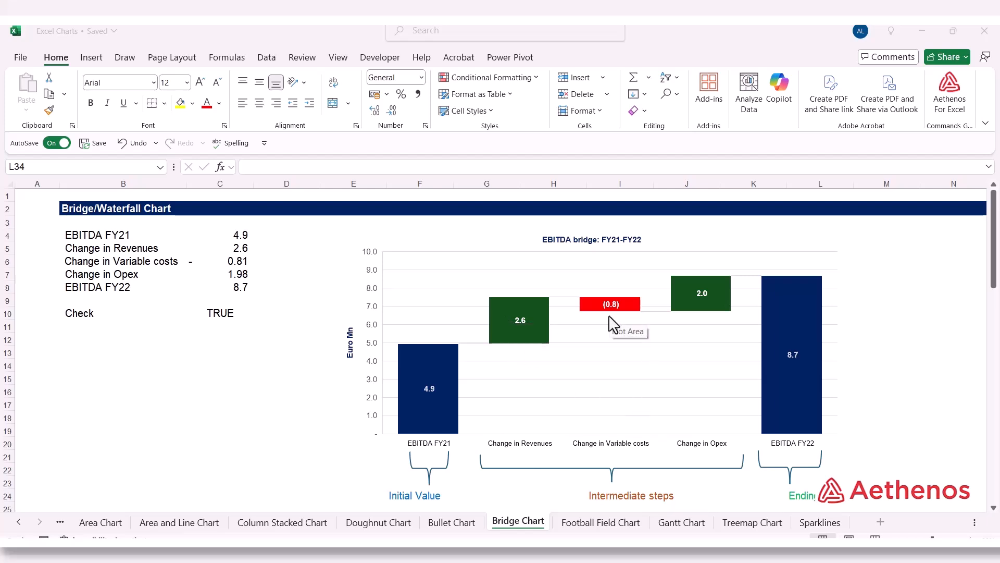
Step: On the Bridge Chart sheet, trace the EBITDA FY21 and Change in Revenues formulas to their income statement cells
mouse_move(699, 317)
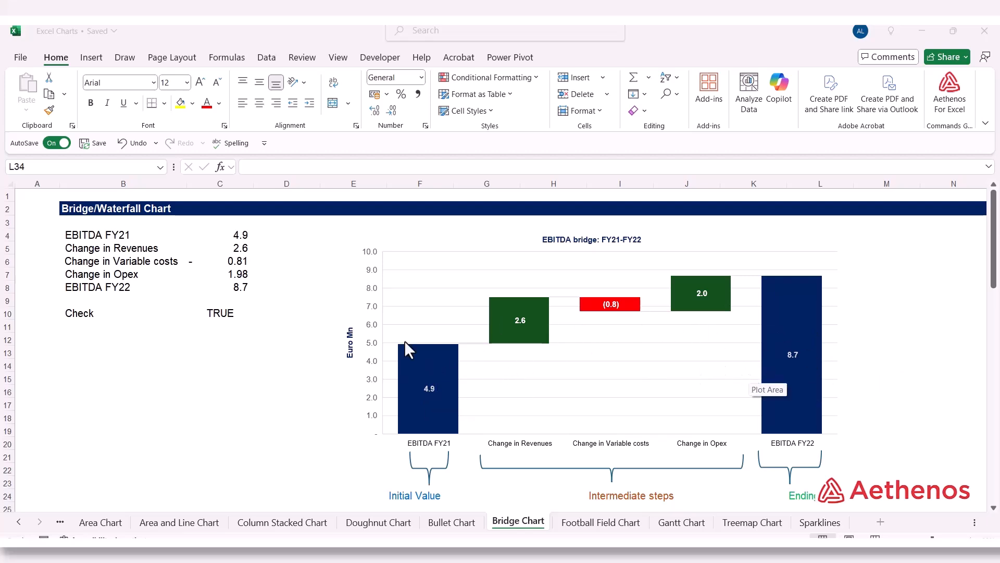
left_click(271, 266)
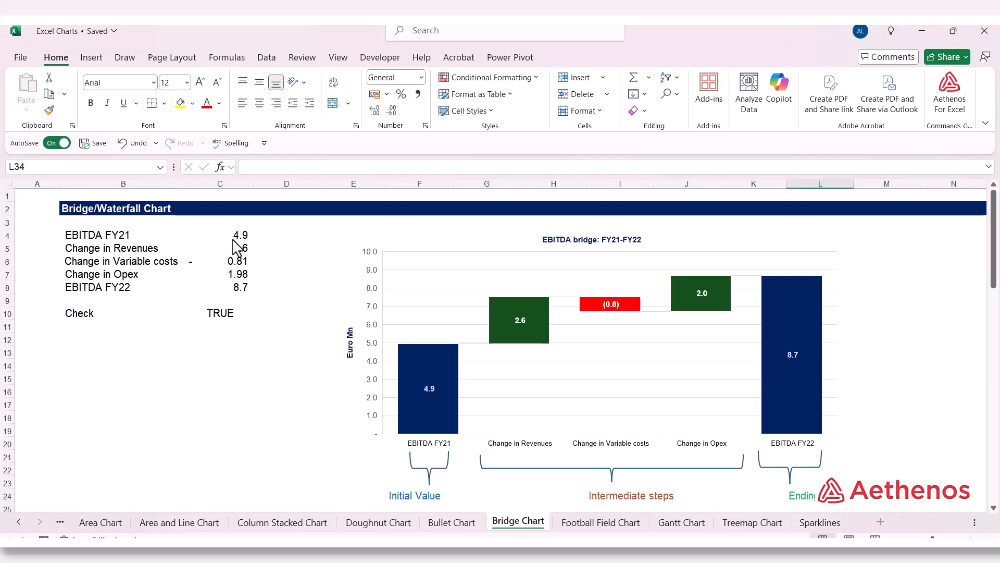
left_click(233, 239)
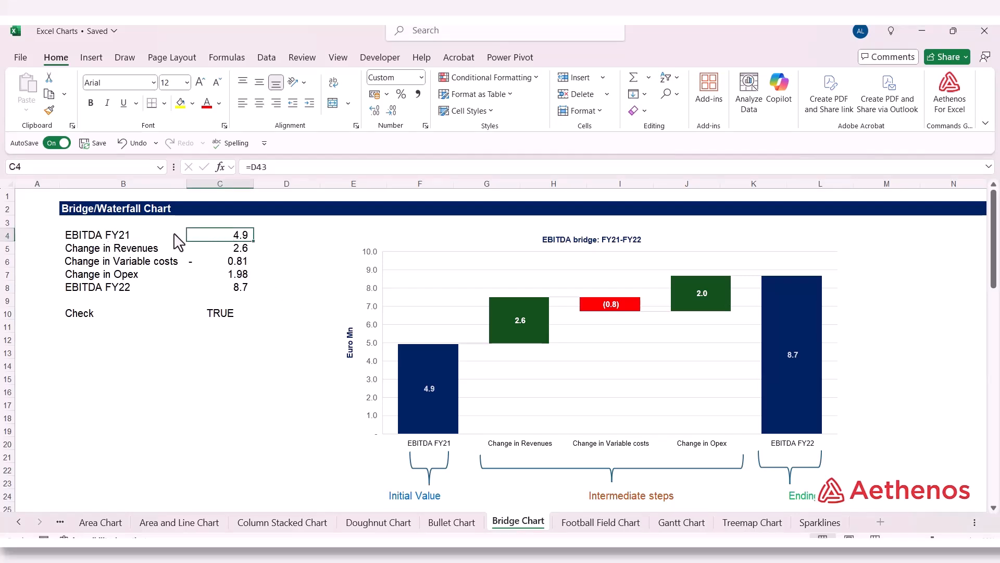
double_click(202, 238)
scroll(214, 246, "down", 9)
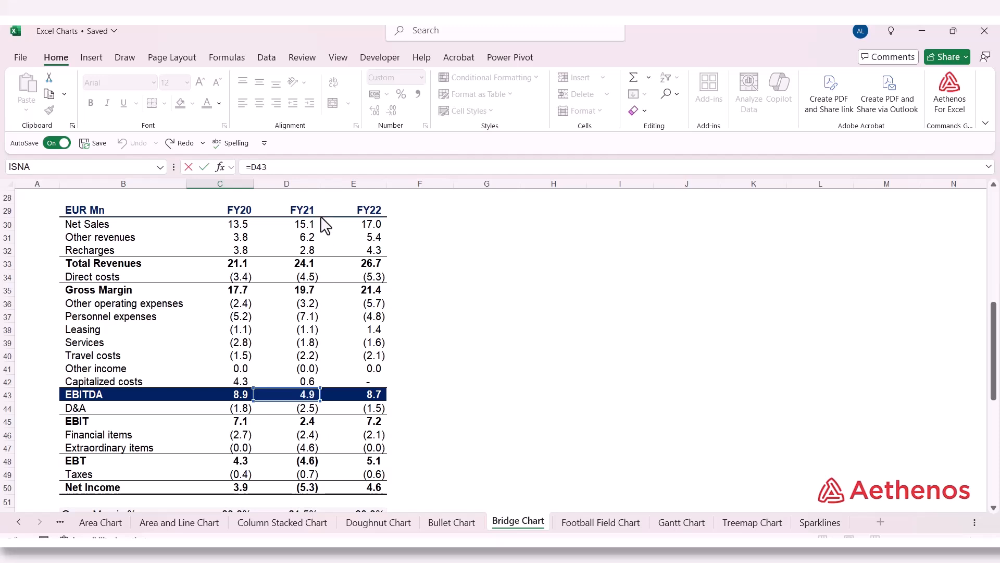
key("ctrl+Return")
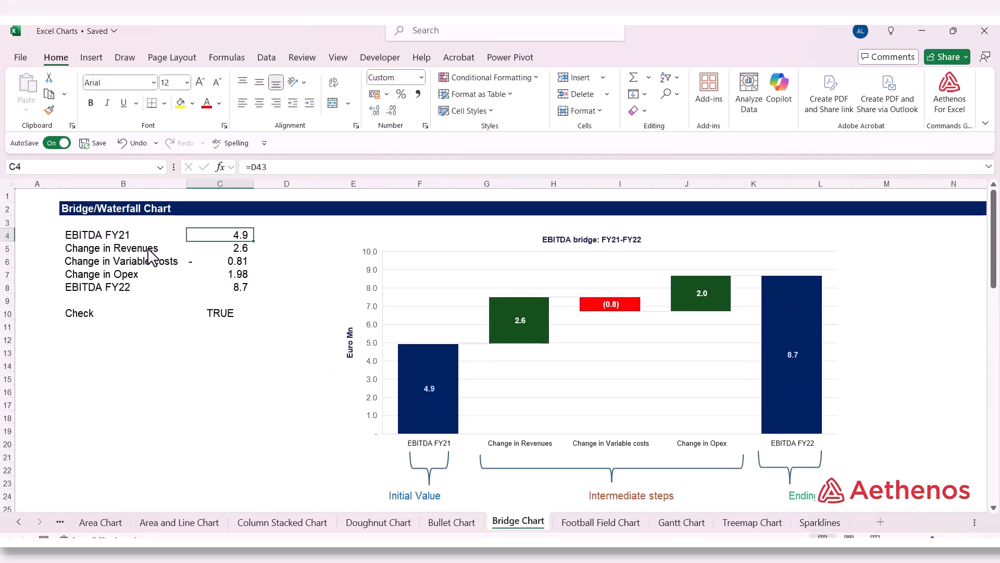
double_click(238, 249)
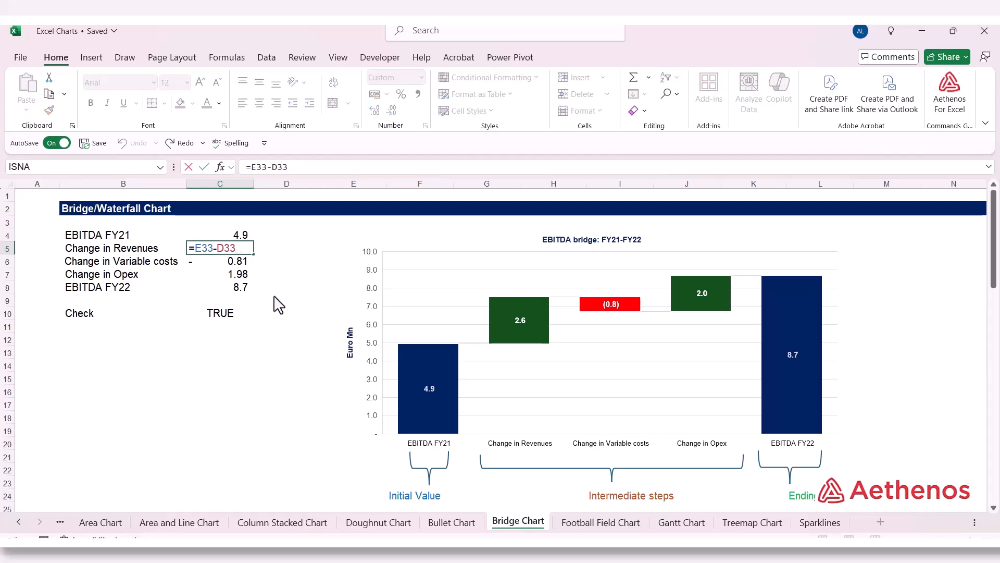
scroll(229, 280, "down", 8)
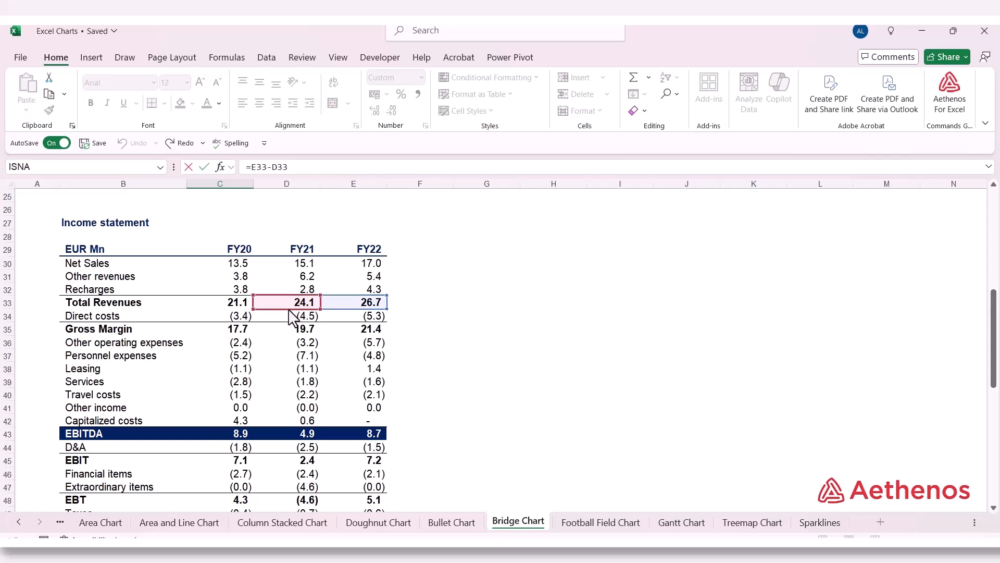
scroll(290, 312, "up", 7)
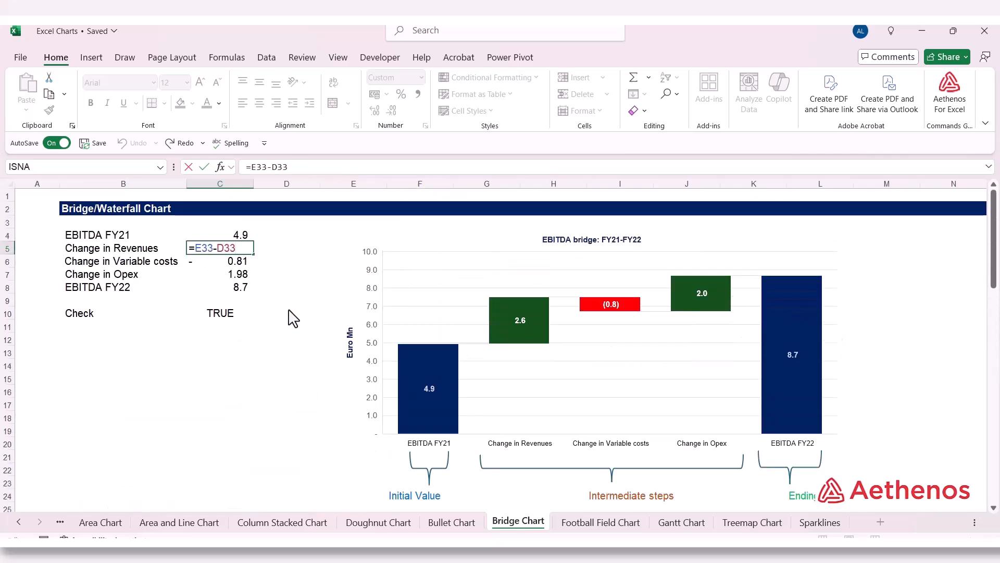
key("ctrl+Return")
Step: Trace the Change in Variable costs and Change in Opex formulas to their income statement cells
left_click(222, 226)
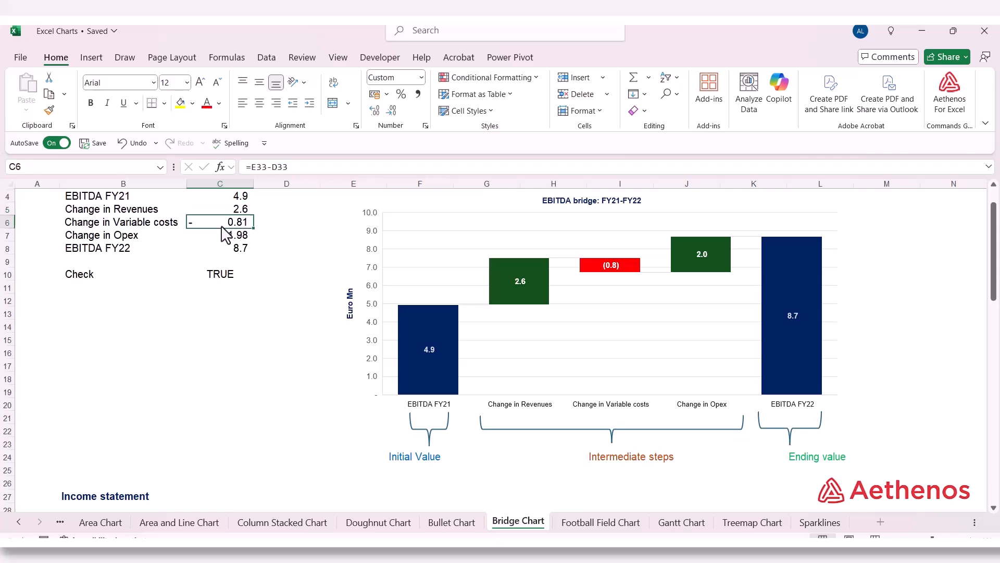
double_click(223, 225)
scroll(312, 312, "down", 9)
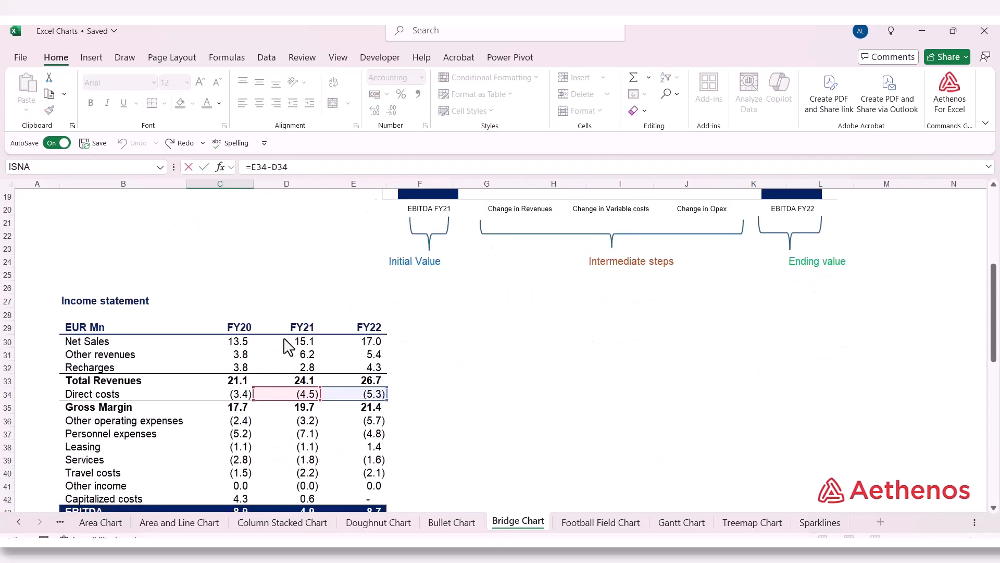
scroll(338, 294, "up", 2)
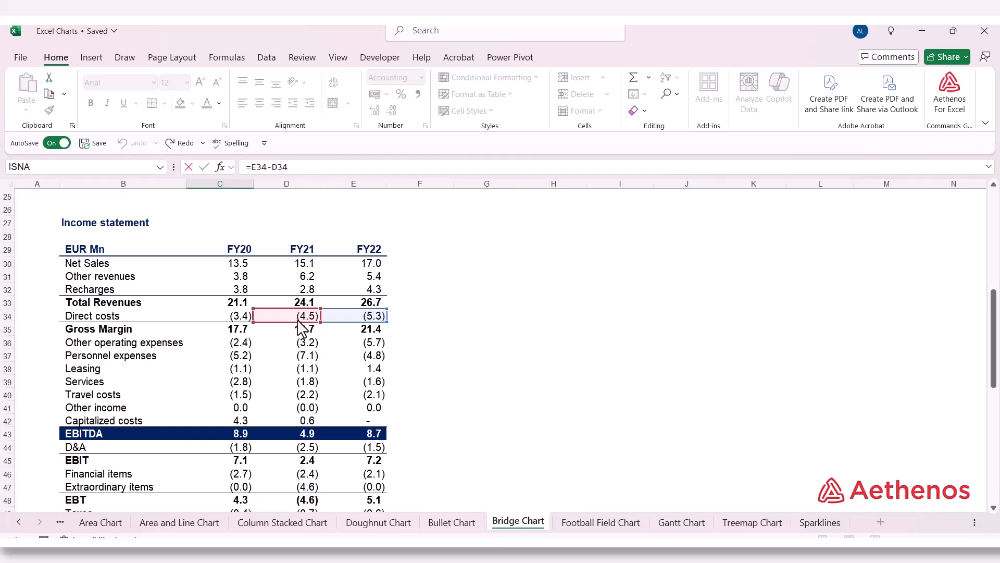
key("Escape")
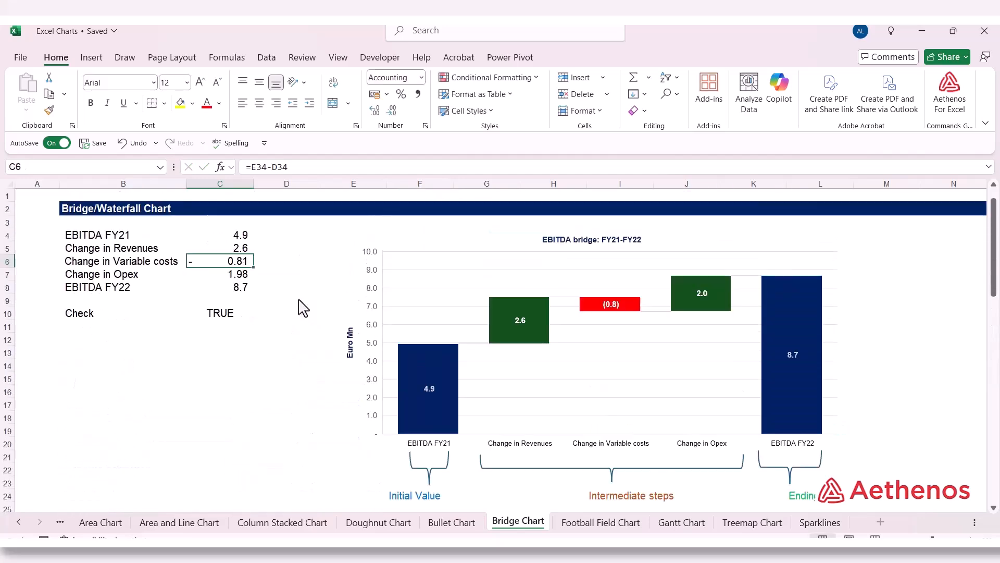
left_click(234, 275)
double_click(234, 272)
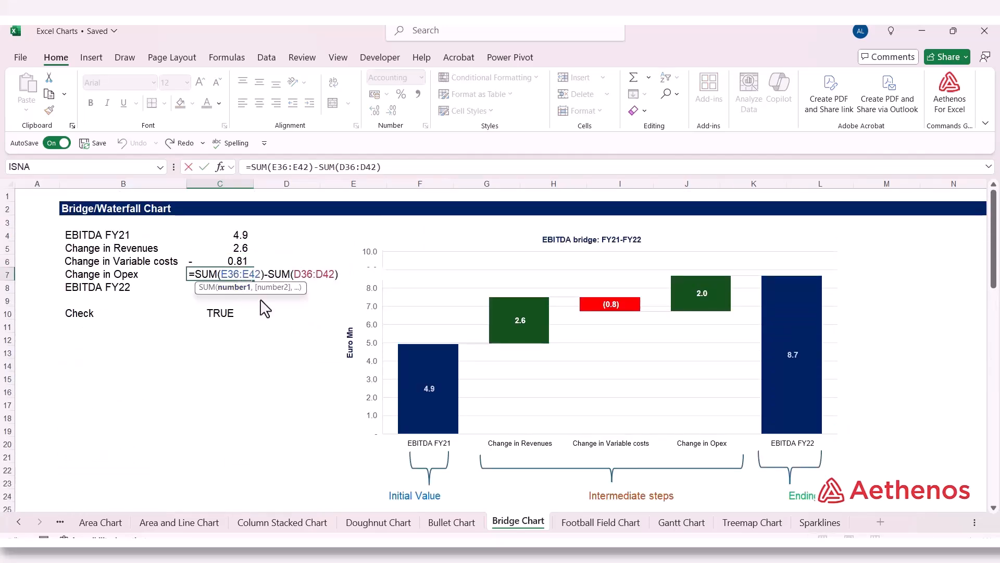
scroll(271, 315, "down", 8)
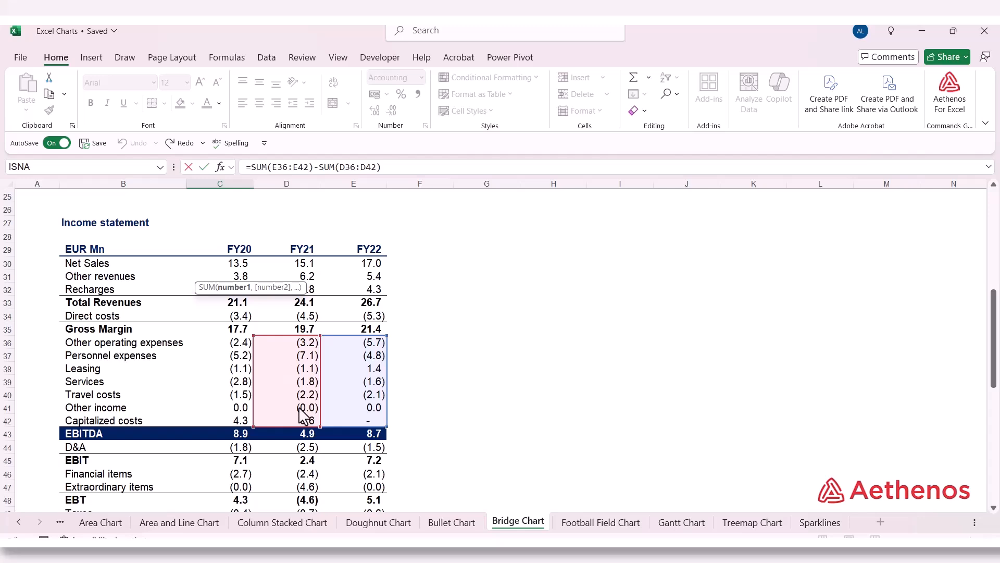
key("Return")
Step: Inspect the EBITDA FY22 formula and the formula of the Check cell below it
double_click(232, 288)
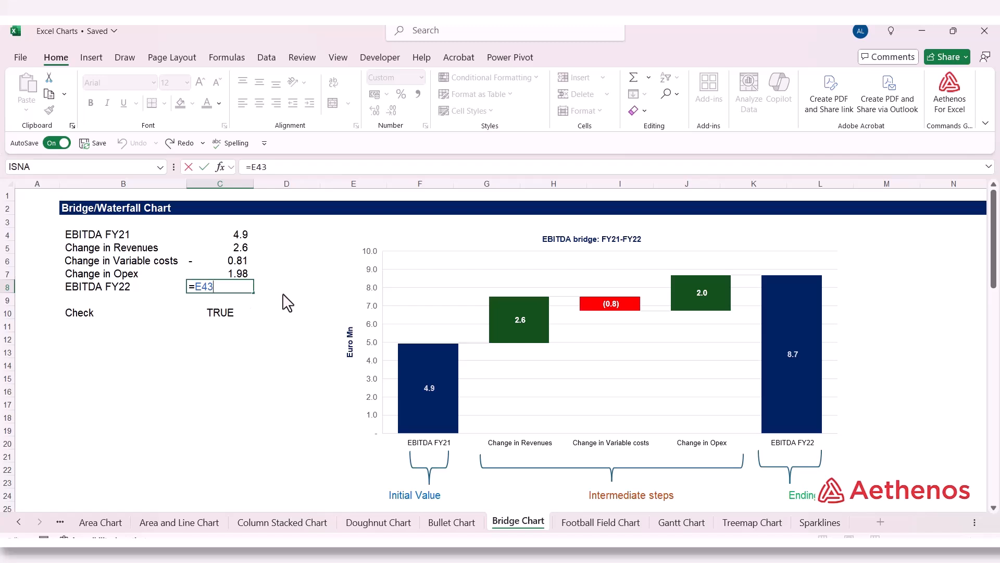
key("ctrl+Return")
left_click(233, 314)
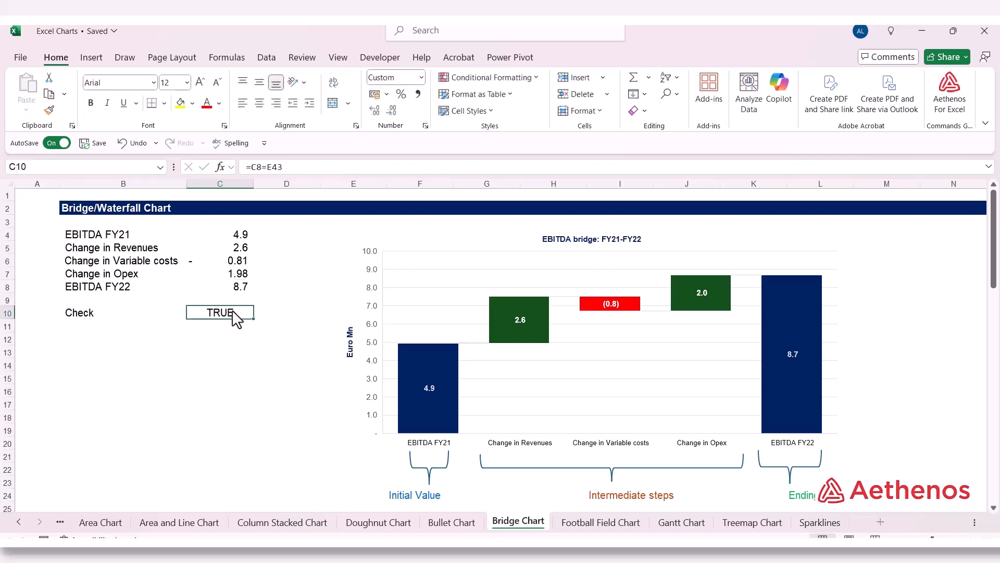
Step: Replace the Check cell's formula in C10 with =C4+C5+C6+C7, the sum of EBITDA FY21 and the three changes
type("=")
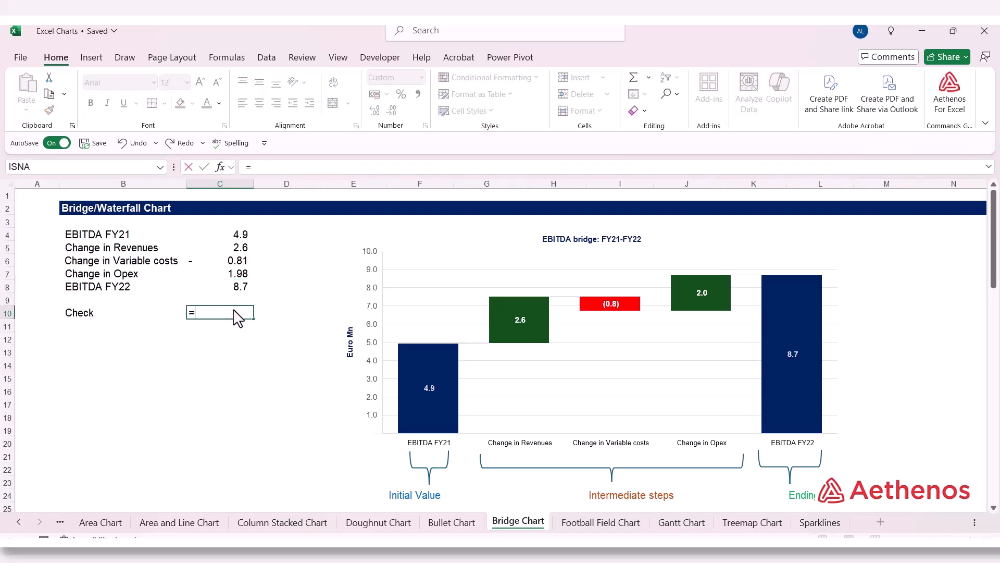
left_click(233, 236)
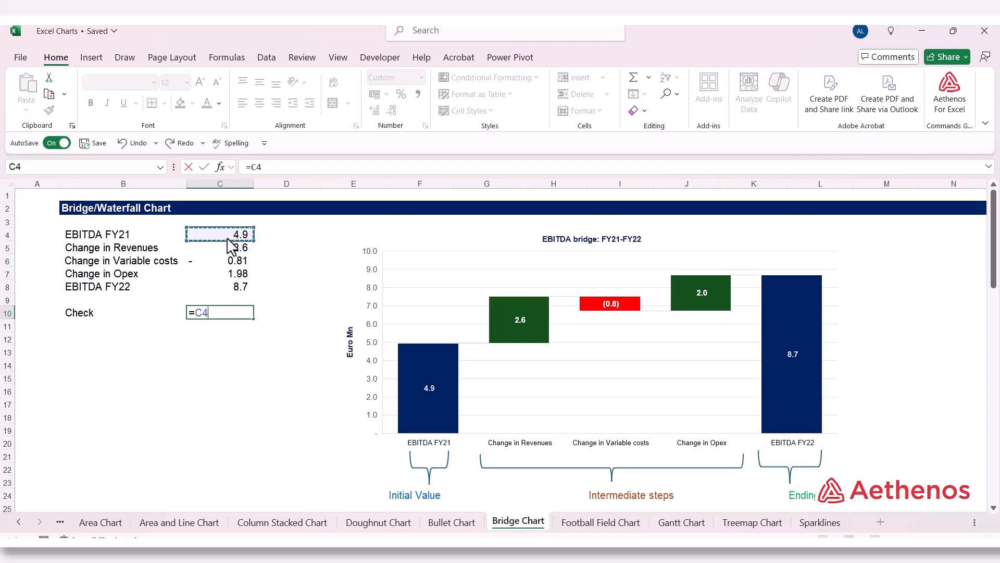
type("+")
left_click(236, 249)
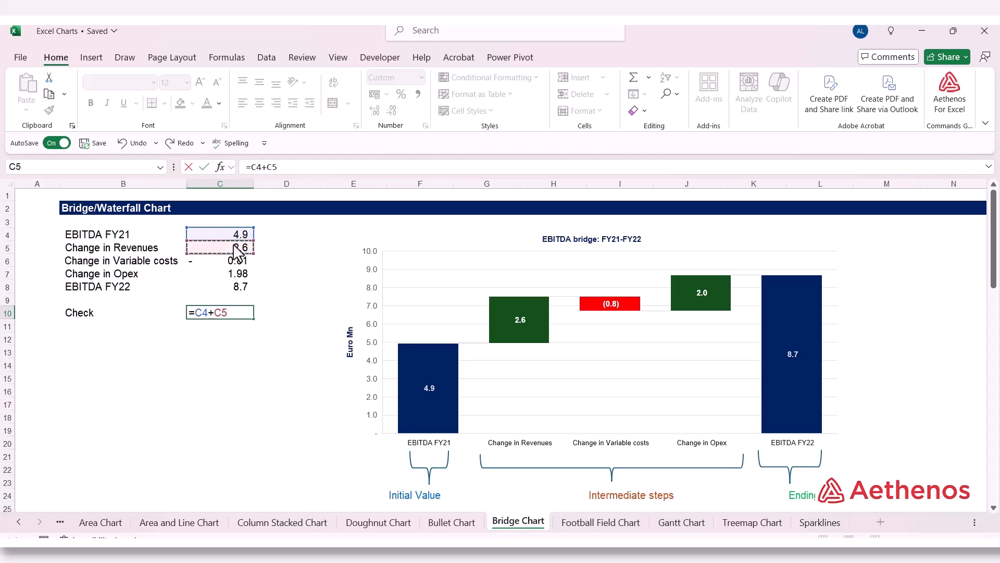
type("+")
left_click(232, 262)
type("+")
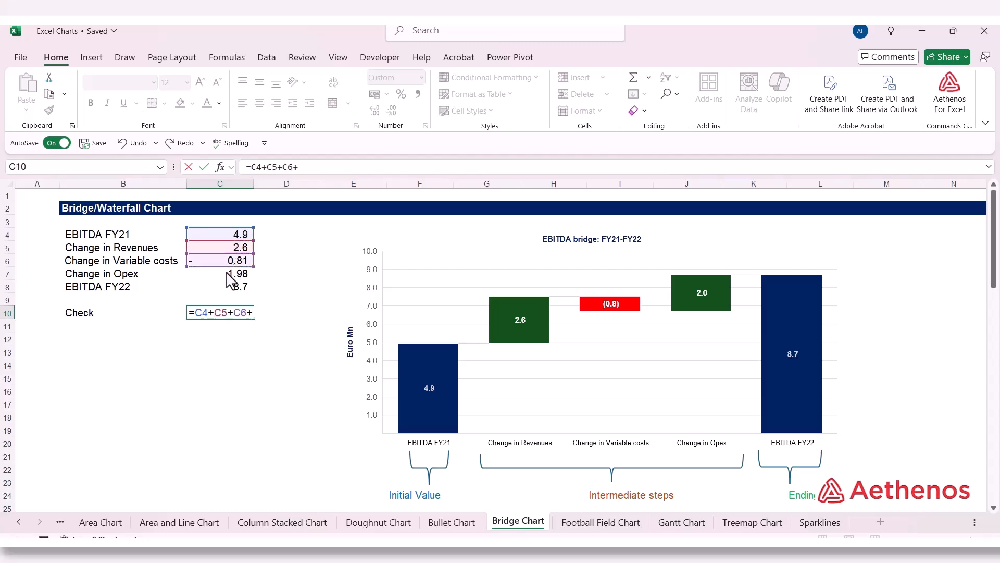
left_click(229, 275)
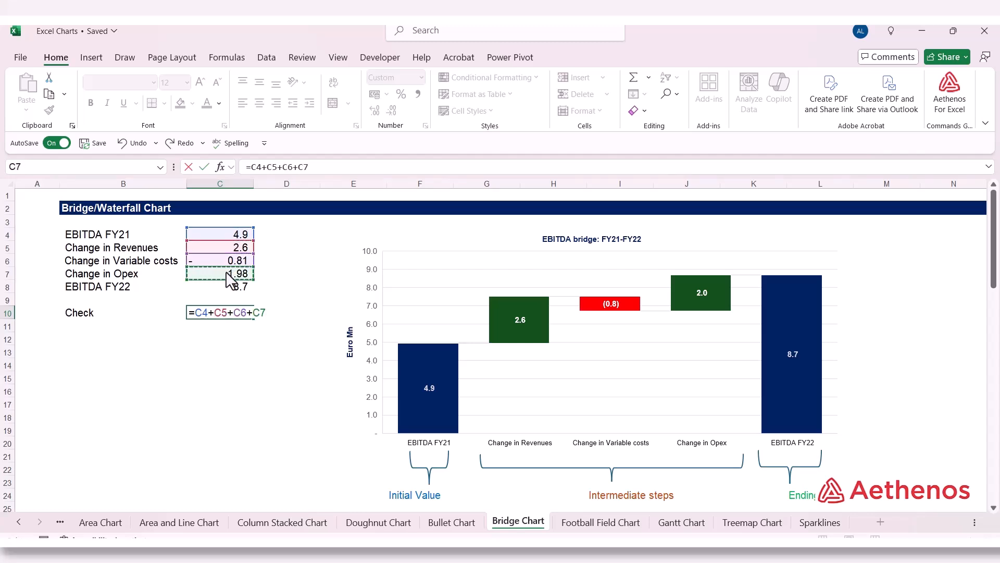
key("Return")
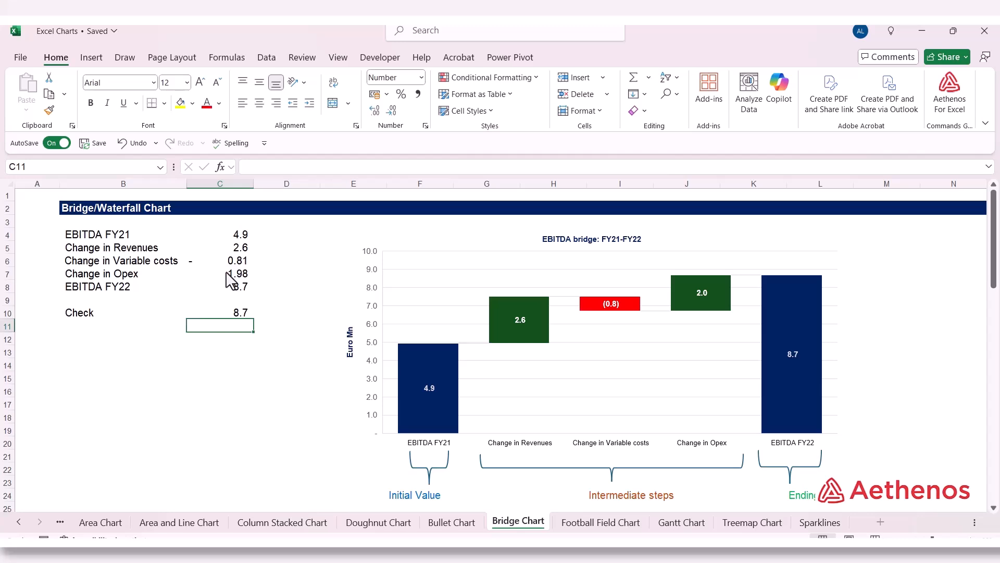
Step: Compare the Check cell's formula and result with the bridge values in C4:C8, especially EBITDA FY22
left_click(231, 312)
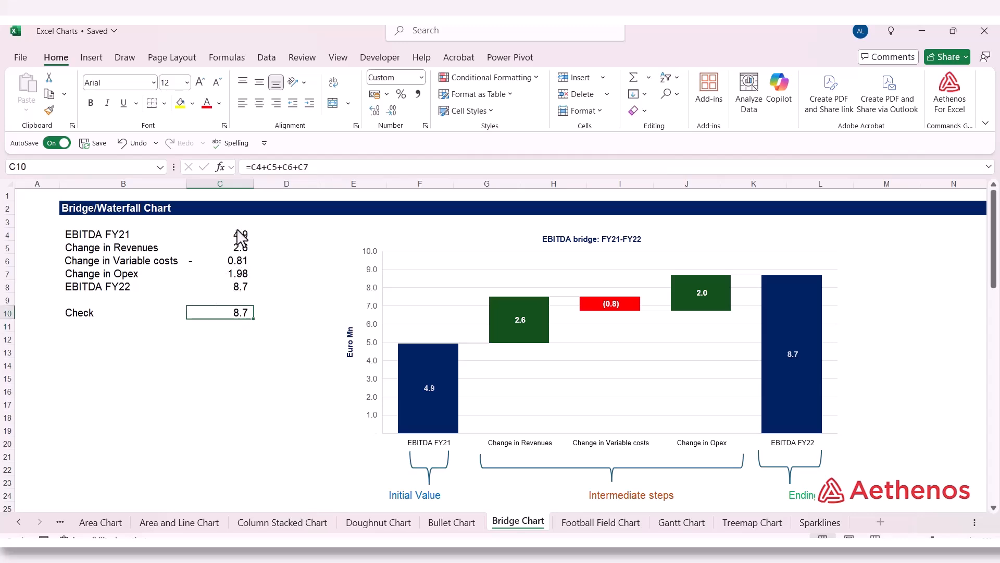
left_click_drag(232, 238, 239, 286)
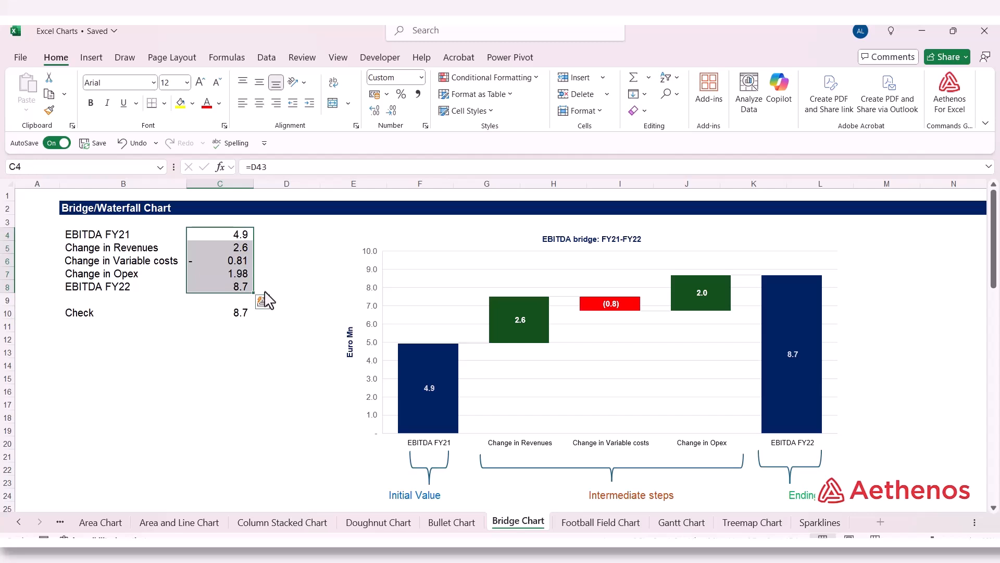
left_click(266, 290)
left_click(239, 290)
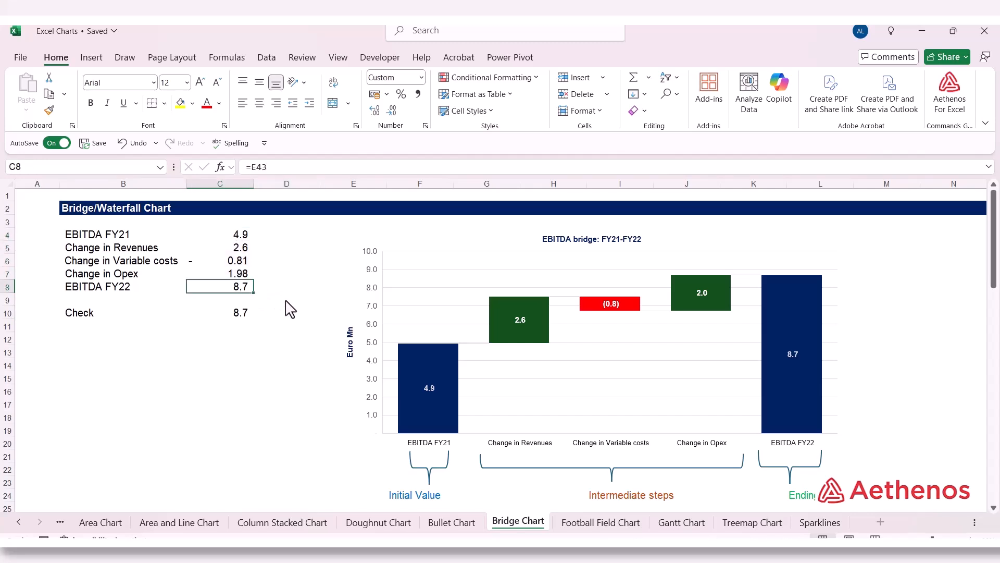
left_click(236, 313)
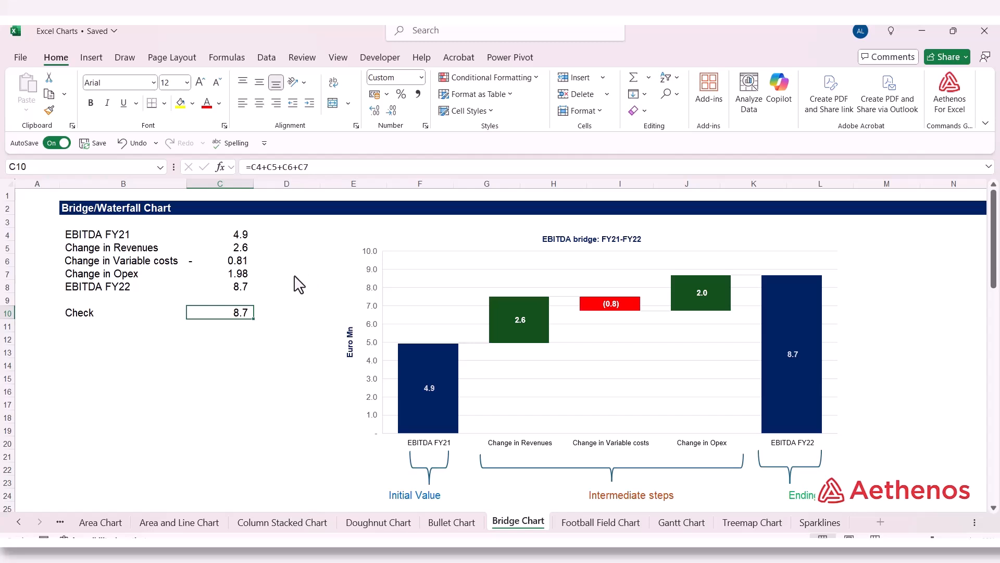
Step: Insert a Waterfall chart from the bridge data in B4:C8 and place it directly below that data
left_click_drag(90, 237, 226, 292)
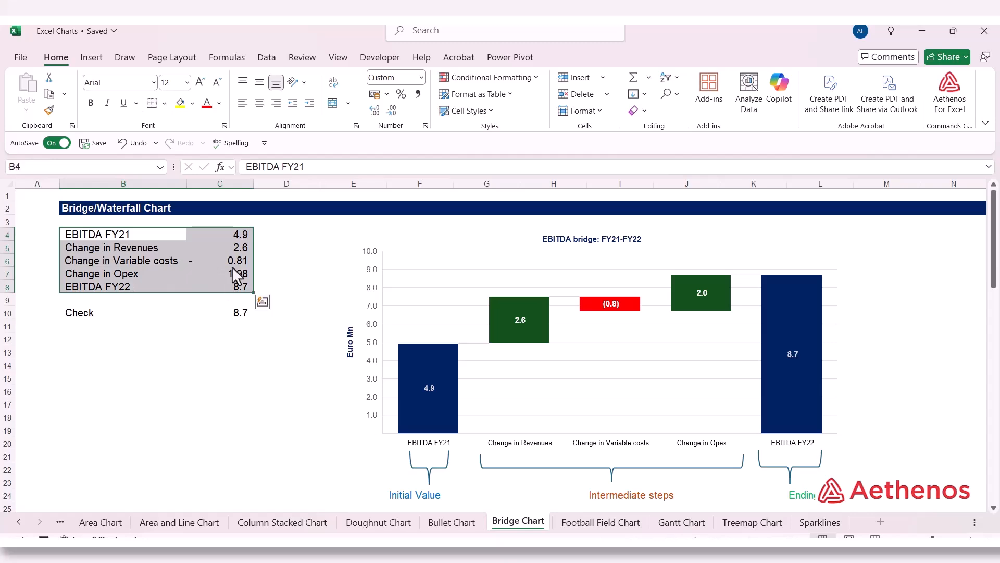
left_click(91, 58)
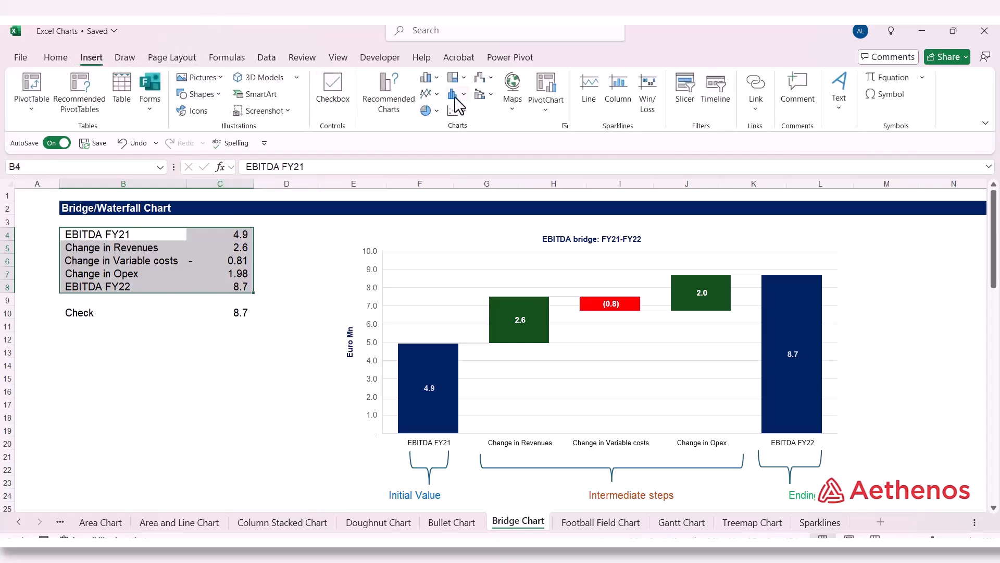
left_click(490, 79)
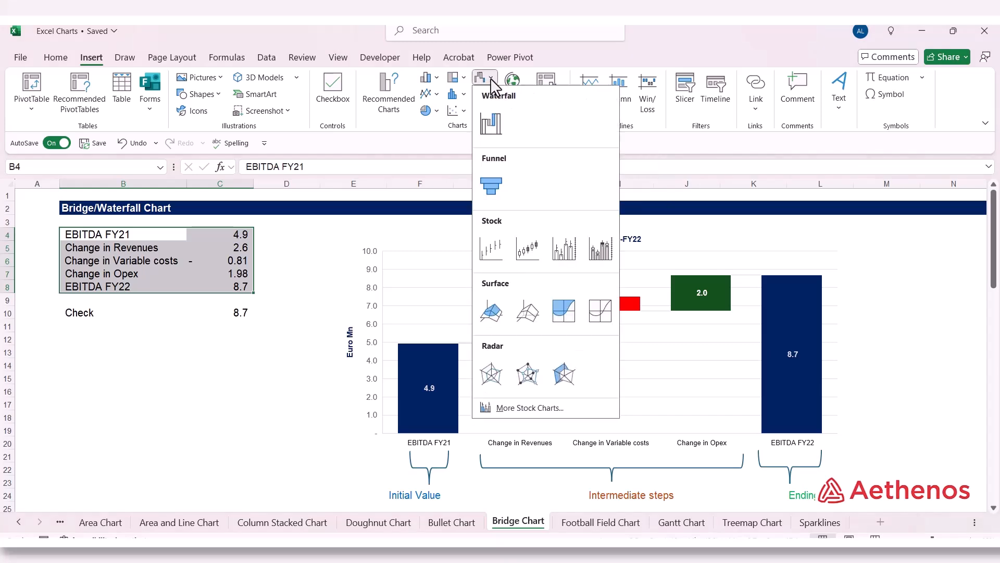
left_click(491, 125)
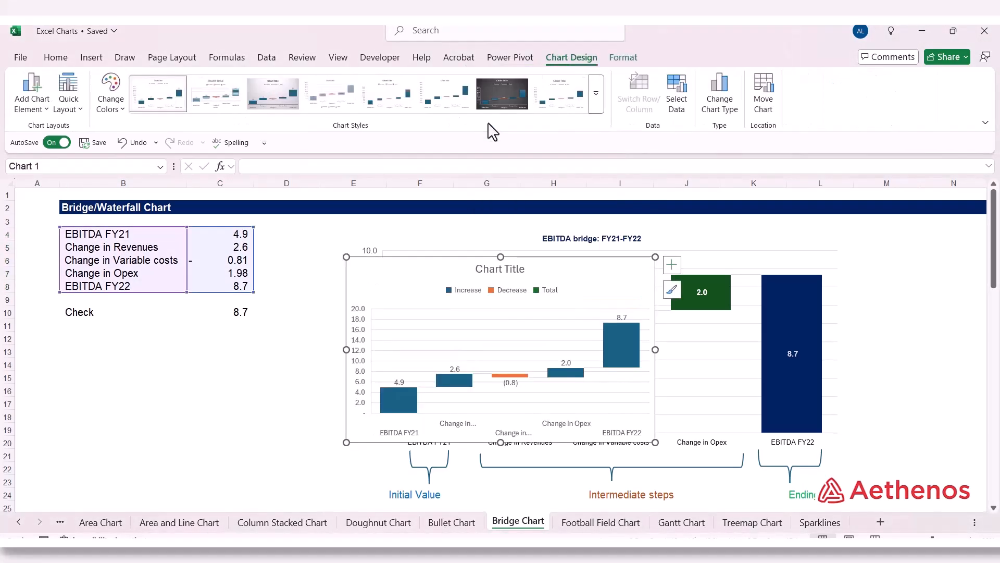
left_click_drag(564, 266, 263, 299)
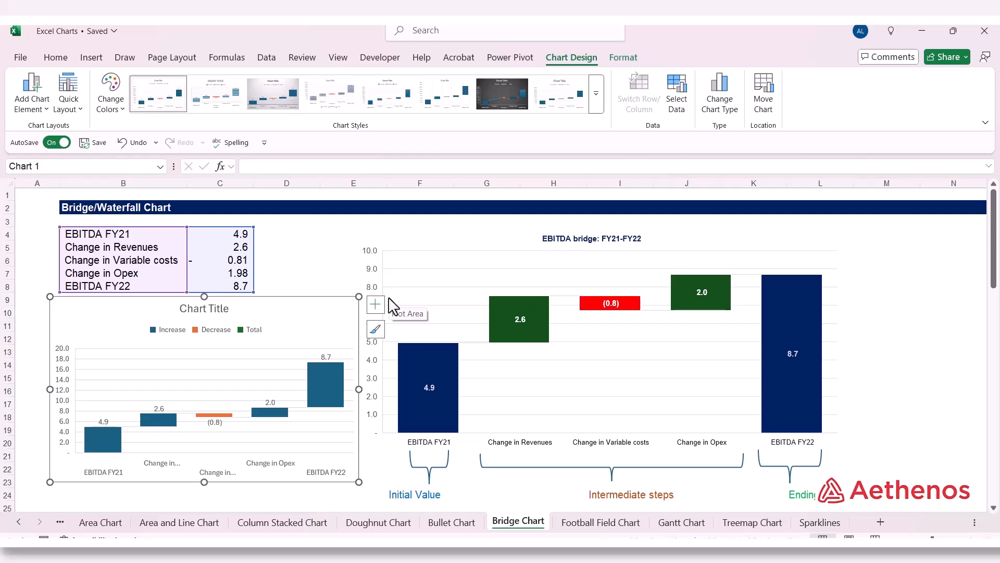
Step: Set the EBITDA FY22 column of the new waterfall chart as a total
left_click(330, 395)
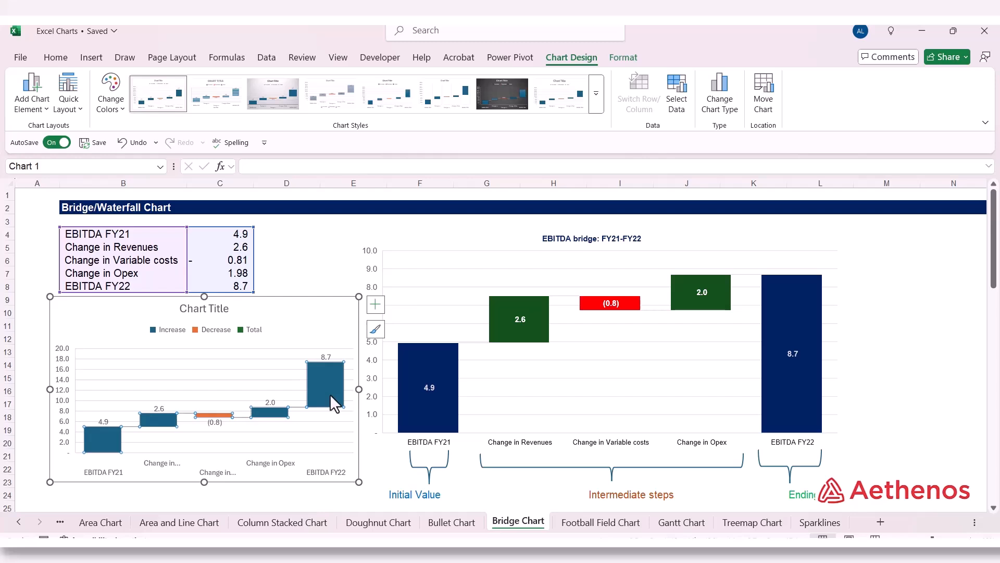
left_click(329, 390)
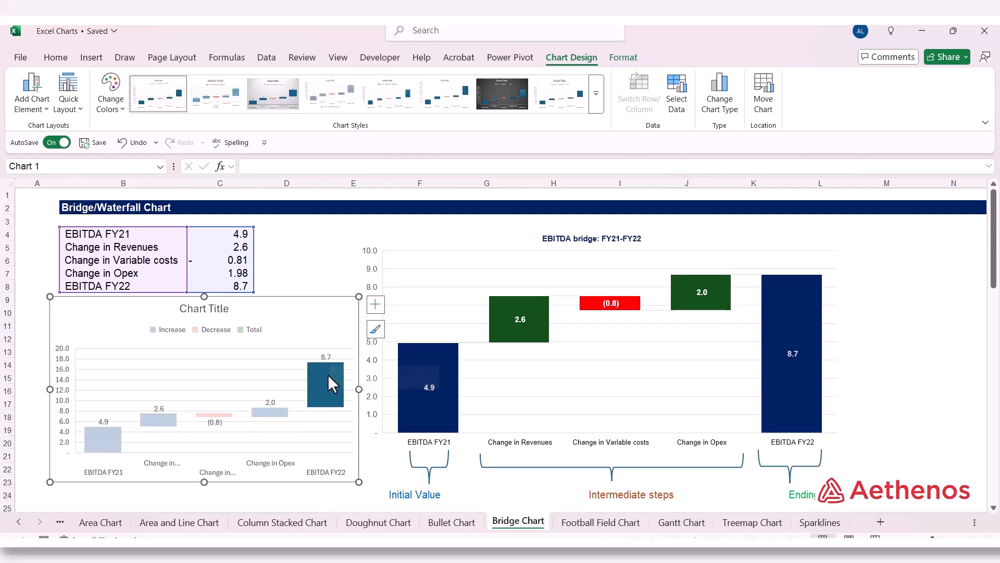
right_click(327, 381)
left_click(327, 381)
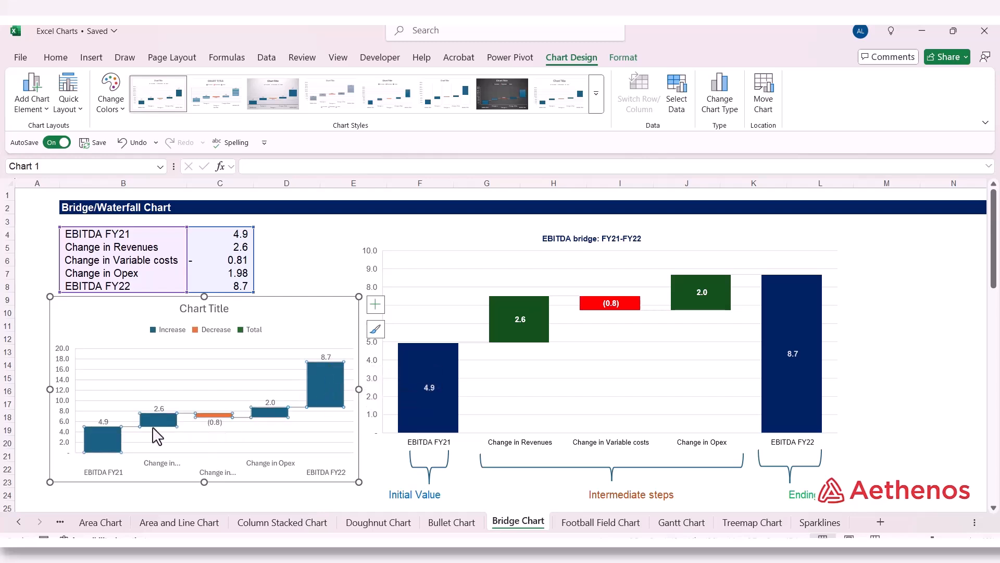
left_click(322, 384)
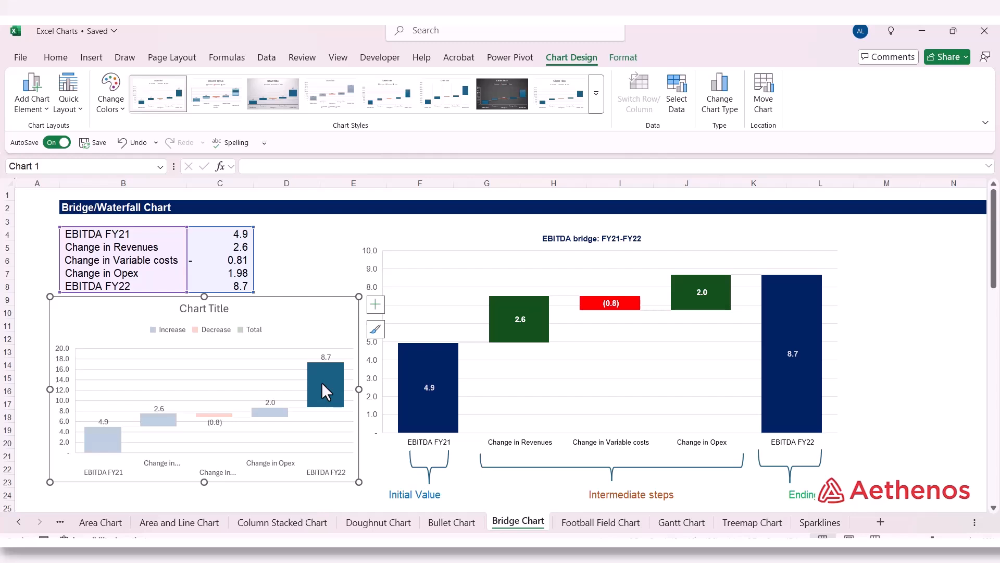
right_click(321, 383)
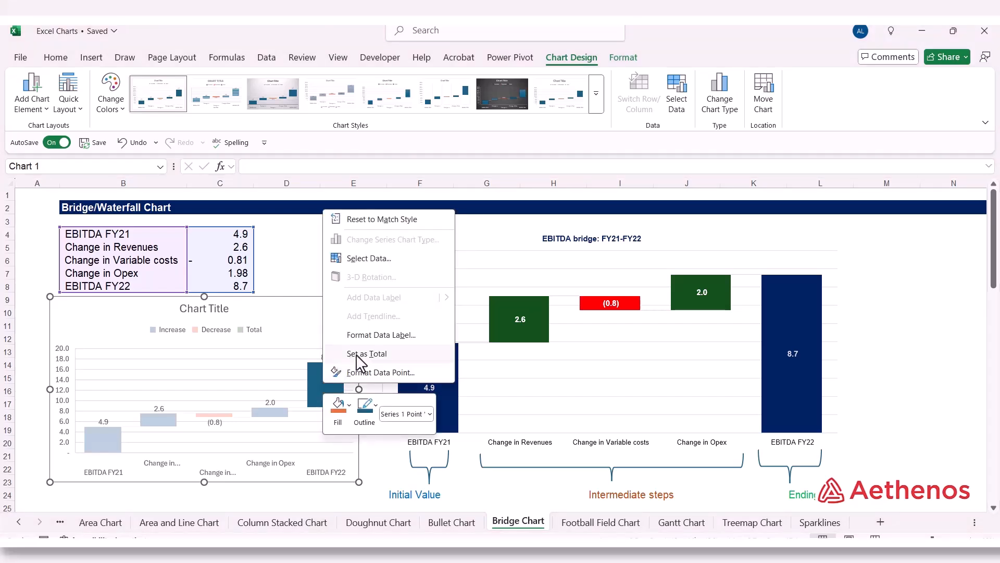
left_click(399, 354)
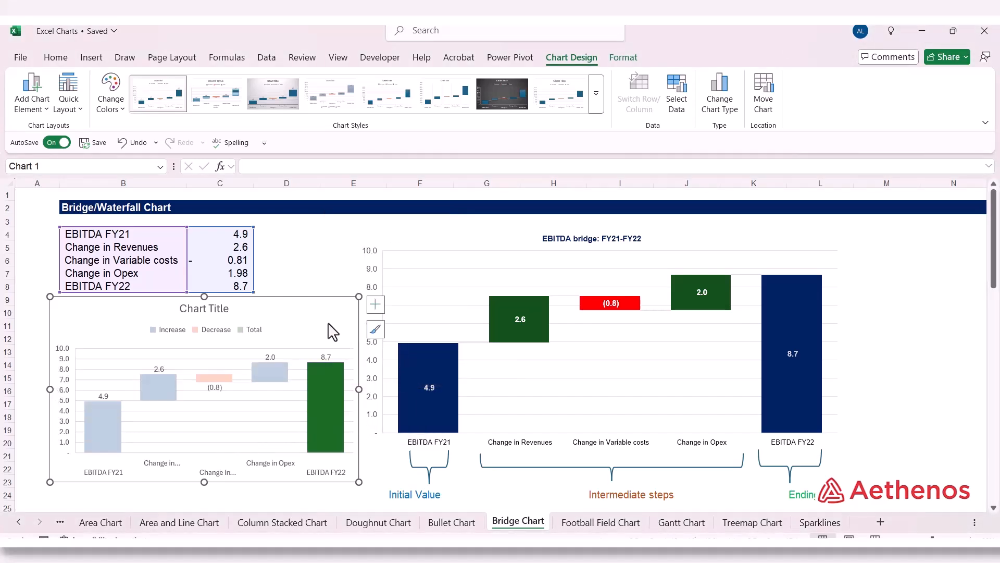
Step: Fill the new chart's EBITDA FY22 column with the standard dark blue
left_click(321, 399)
left_click(321, 399)
right_click(326, 396)
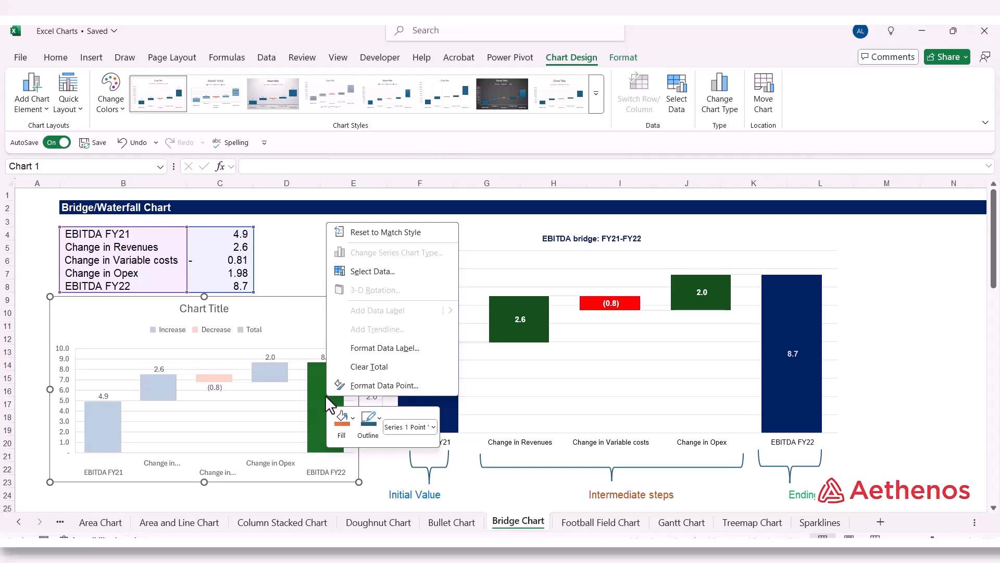
left_click(352, 418)
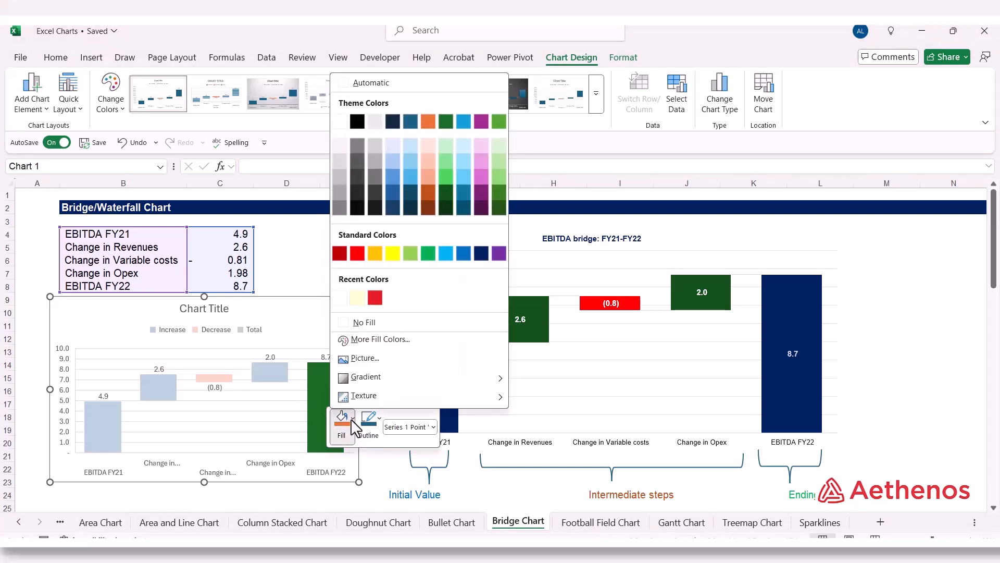
left_click(481, 253)
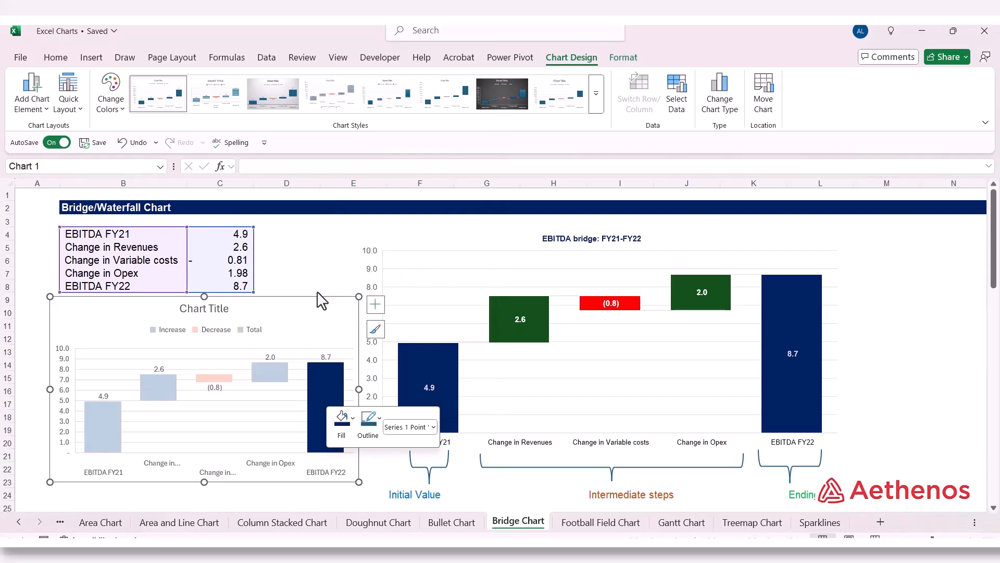
Step: Fill the new chart's EBITDA FY21 column with the standard dark blue and deselect the chart
left_click(109, 422)
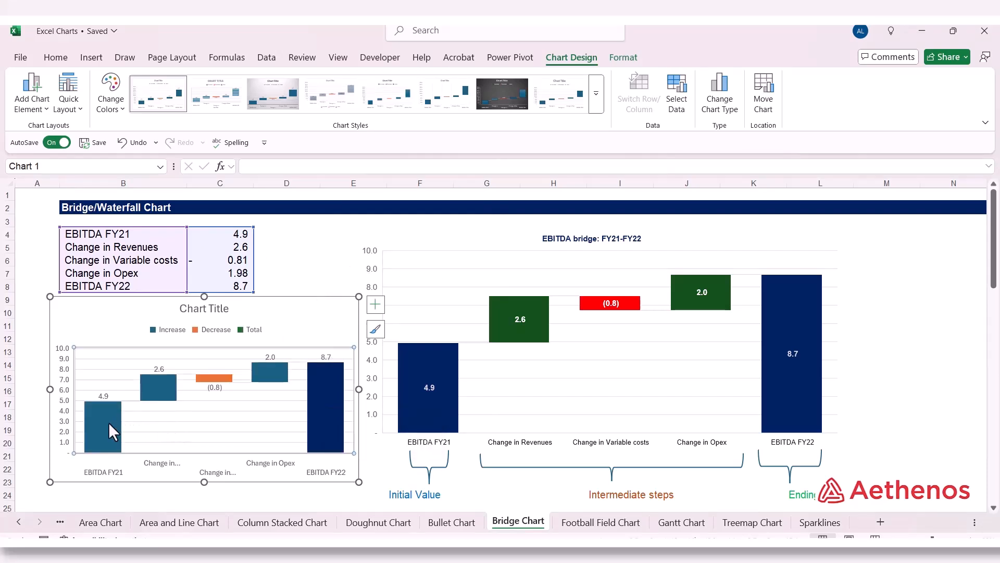
left_click(108, 423)
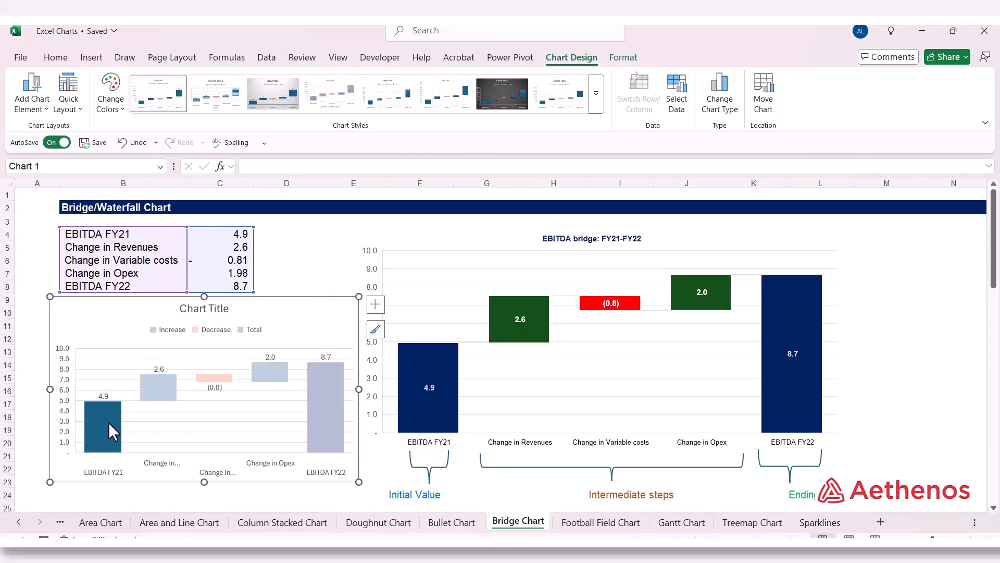
right_click(109, 422)
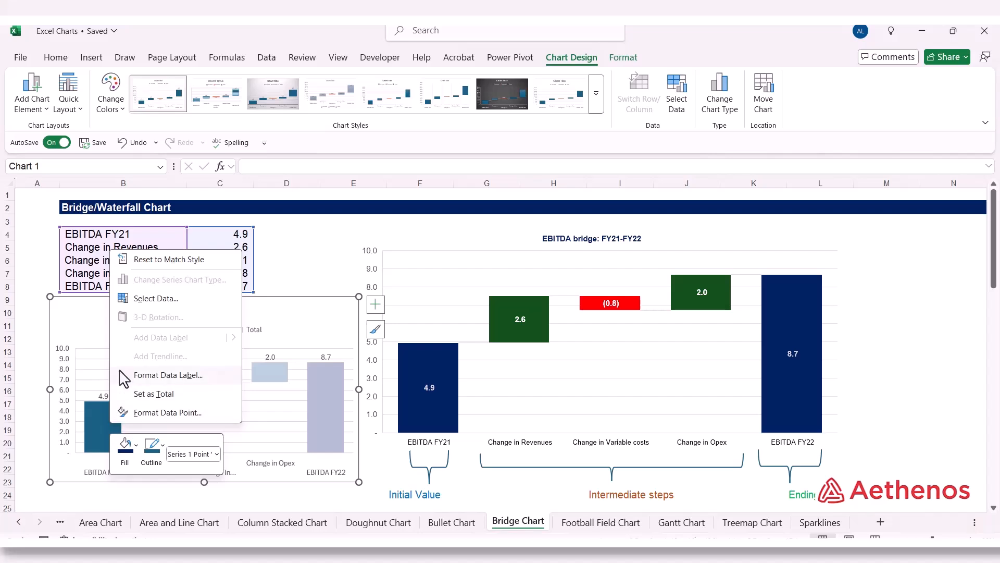
left_click(125, 449)
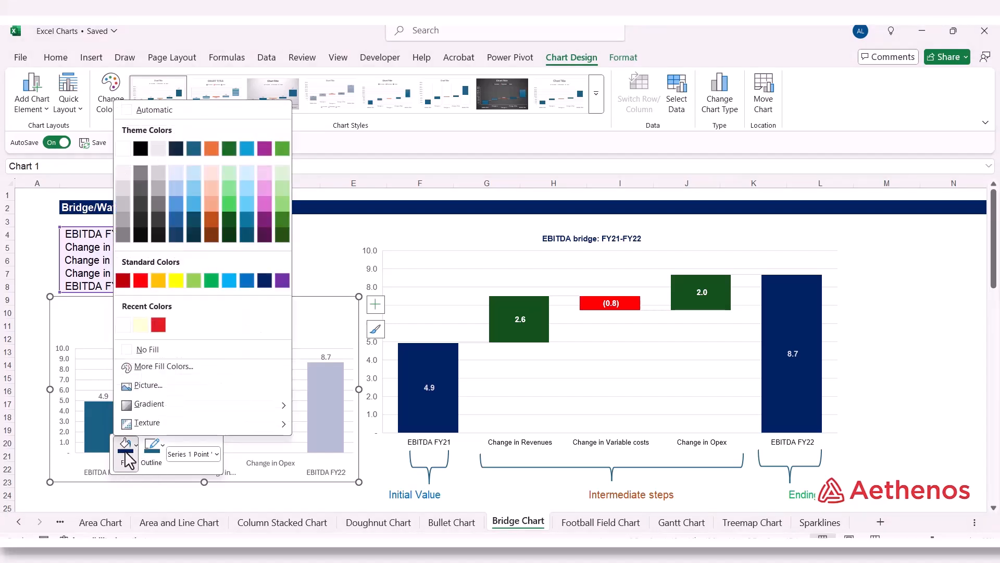
left_click(264, 280)
left_click(297, 249)
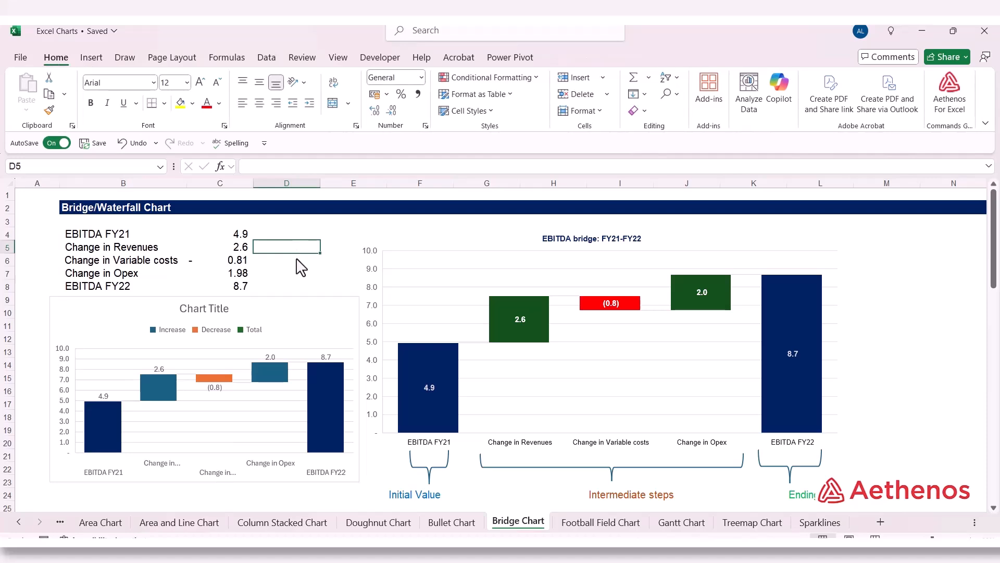
Step: Fill only the Change in Revenues column of the new chart with the darkest green theme shade
left_click(151, 389)
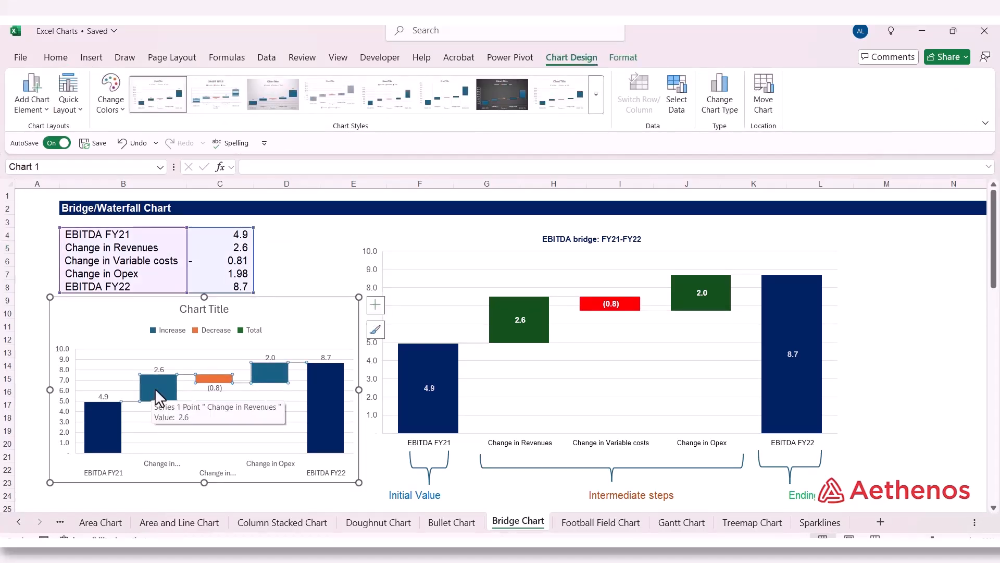
left_click(155, 389)
right_click(155, 388)
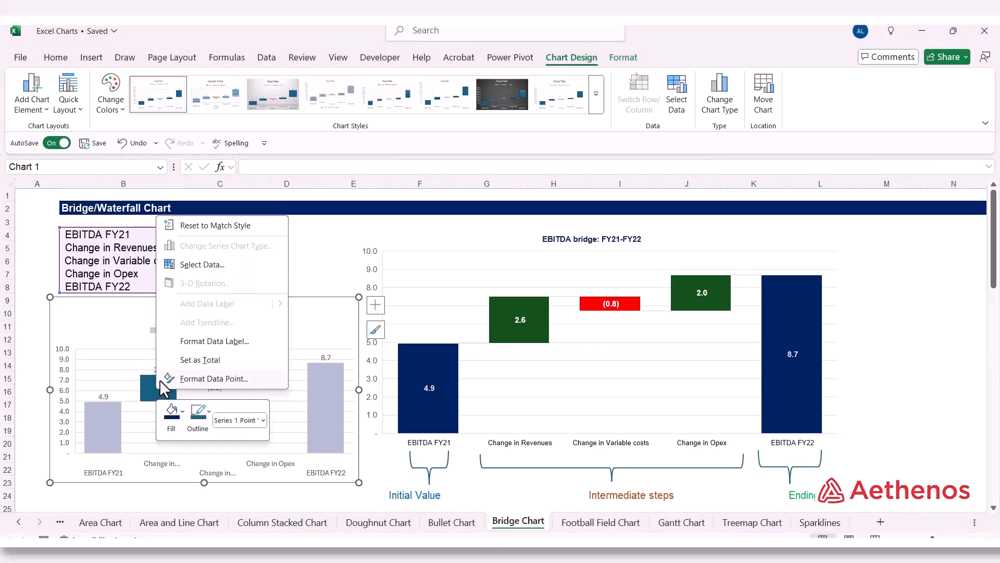
left_click(178, 415)
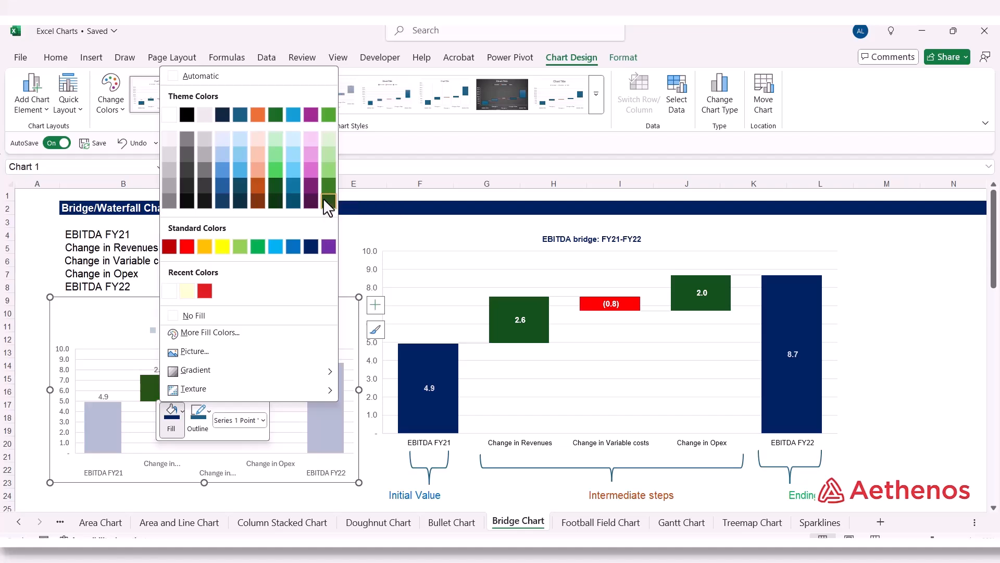
left_click(323, 198)
Step: Fill only the Change in Opex column of the new chart with the darkest green theme shade and deselect the chart
left_click(262, 368)
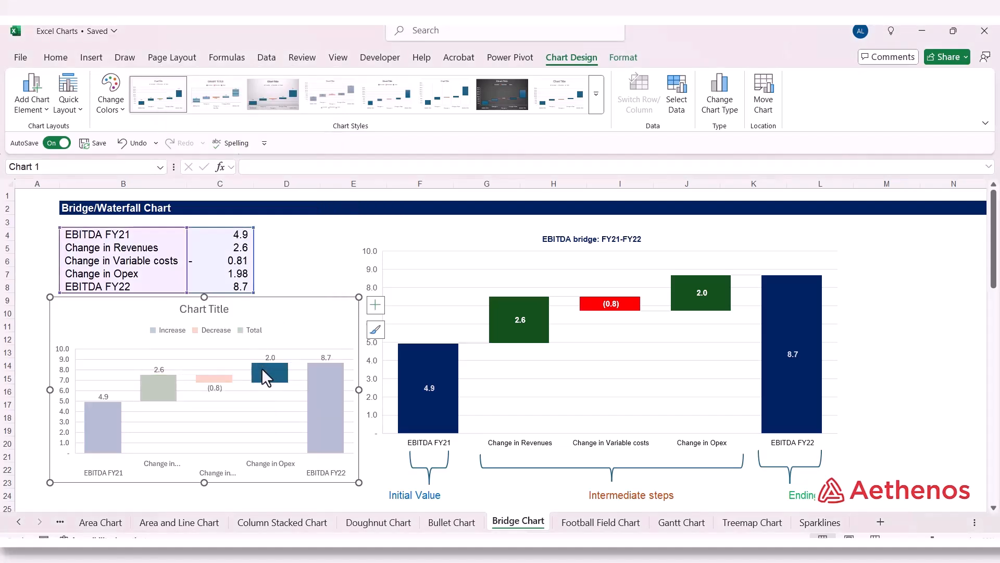
left_click(262, 365)
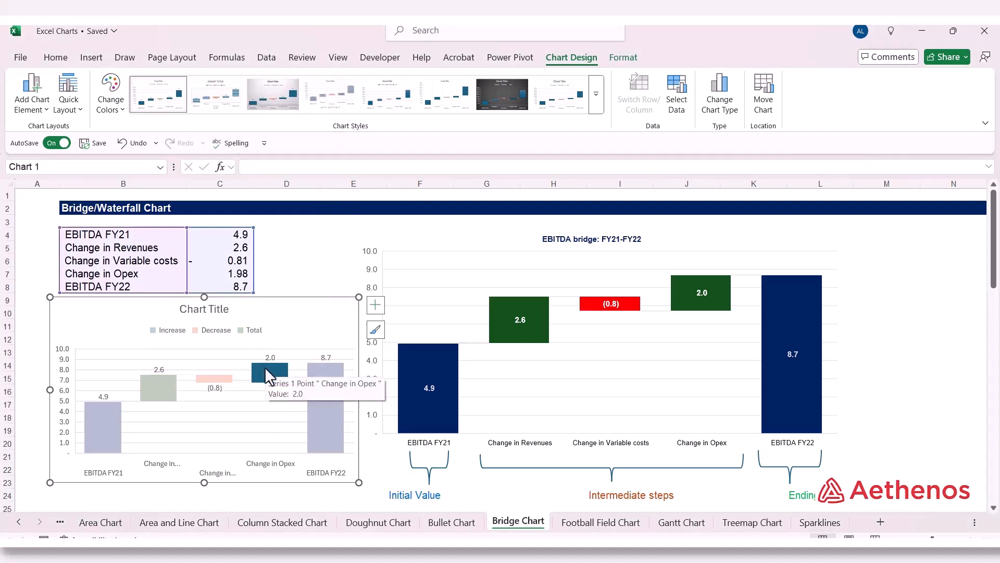
right_click(265, 366)
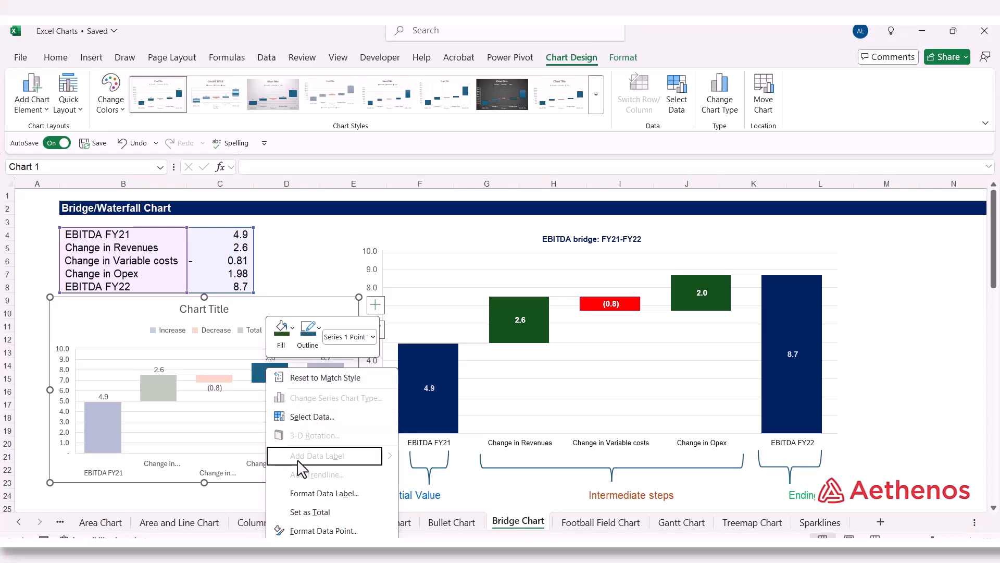
left_click(283, 339)
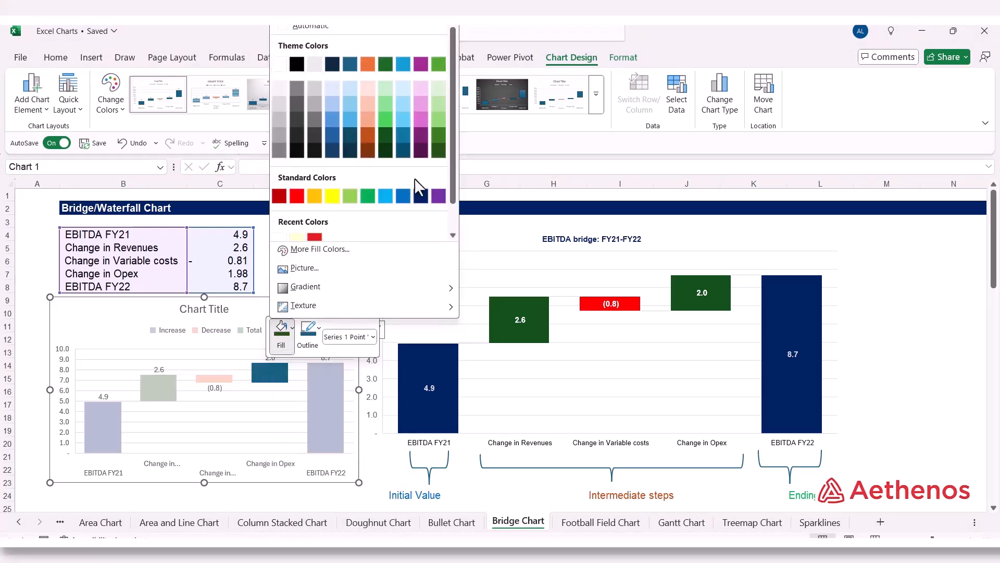
left_click(437, 148)
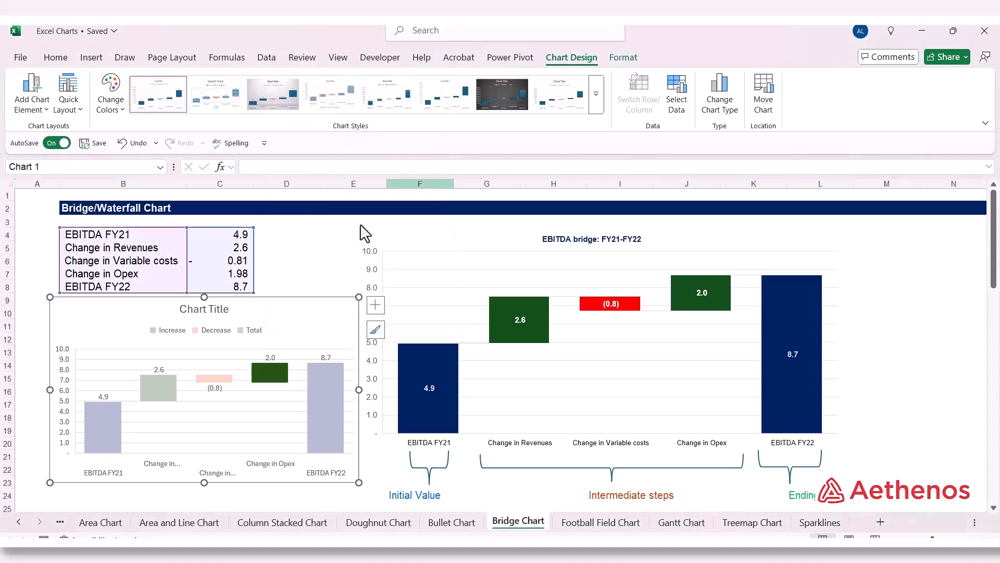
left_click(319, 274)
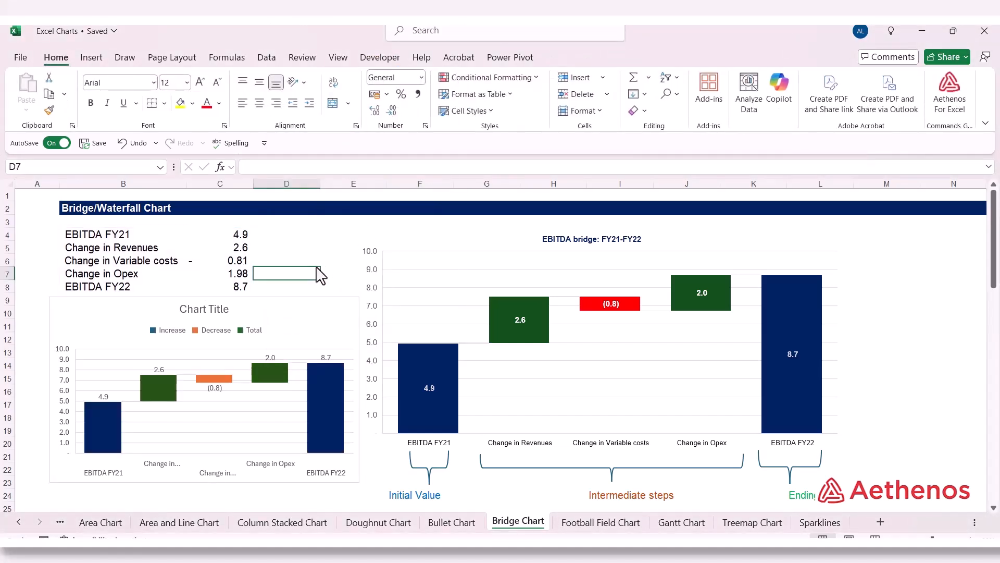
Step: Fill the new chart's Change in Variable costs column with standard red and deselect the chart
left_click(211, 379)
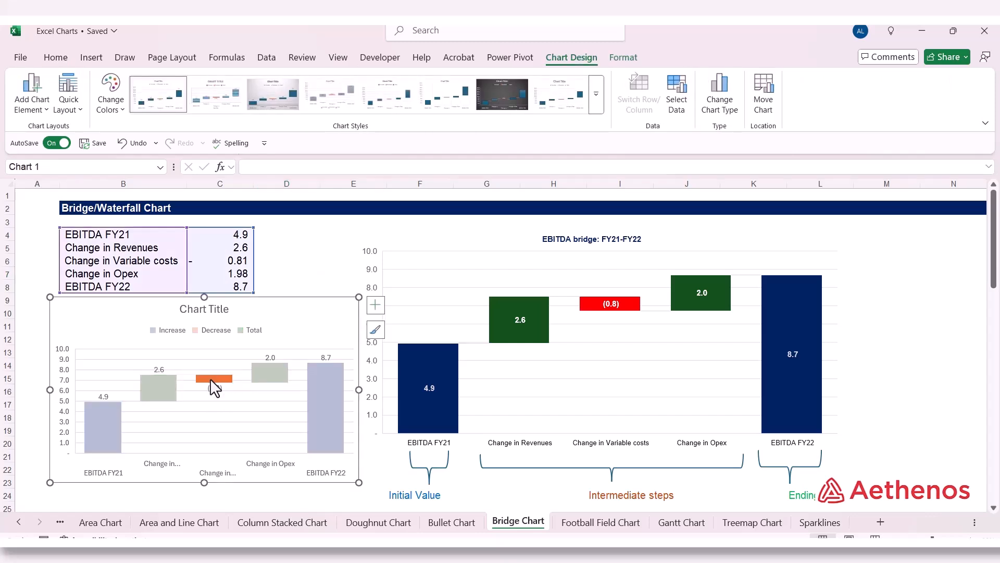
right_click(211, 378)
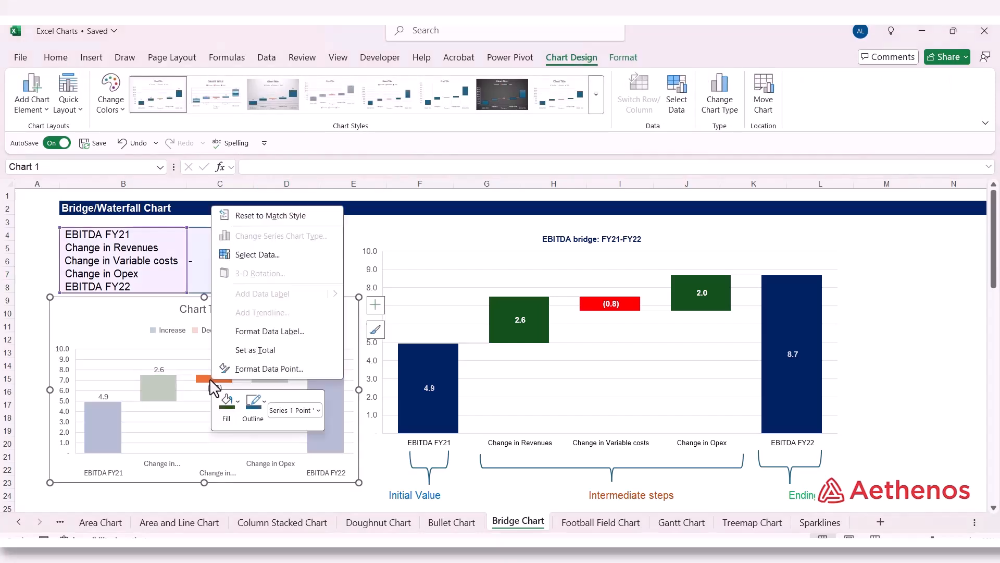
left_click(227, 405)
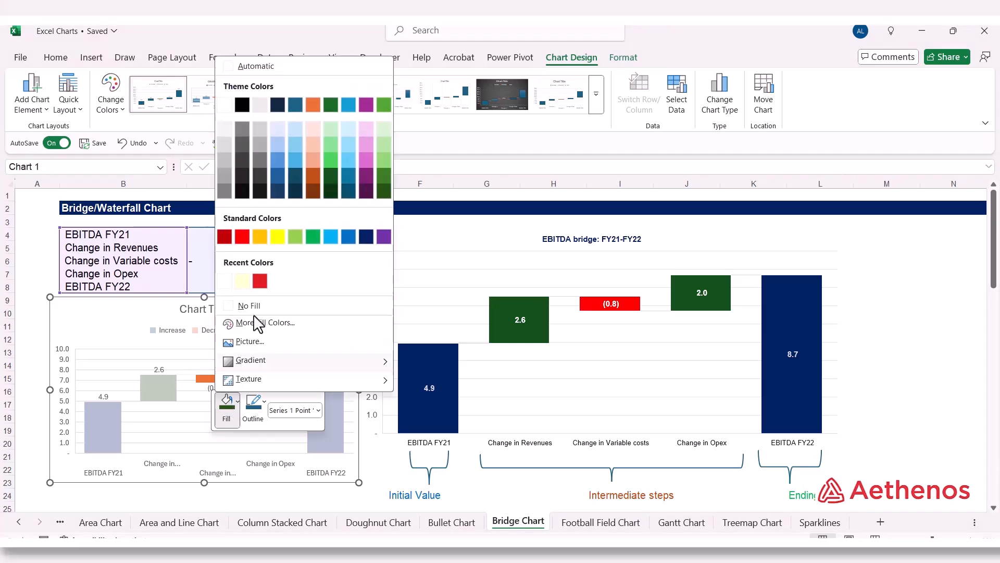
left_click(242, 237)
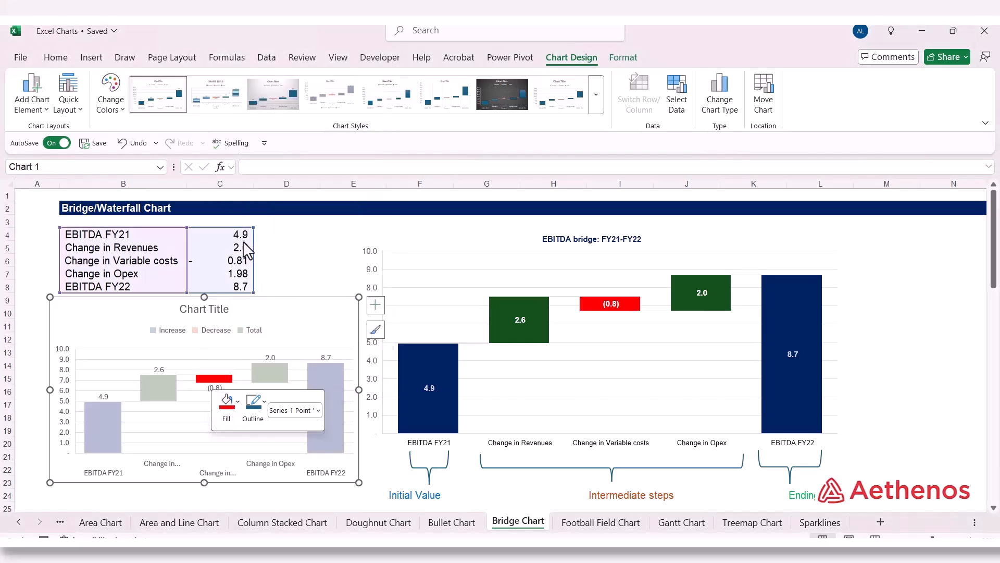
left_click(305, 257)
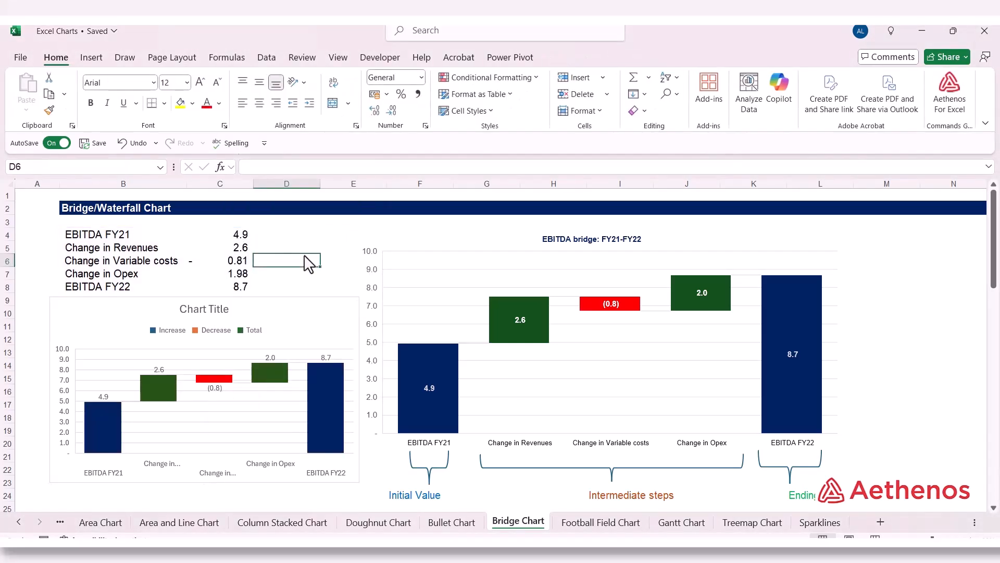
Step: Delete the Increase/Decrease/Total legend from the new chart
left_click(183, 331)
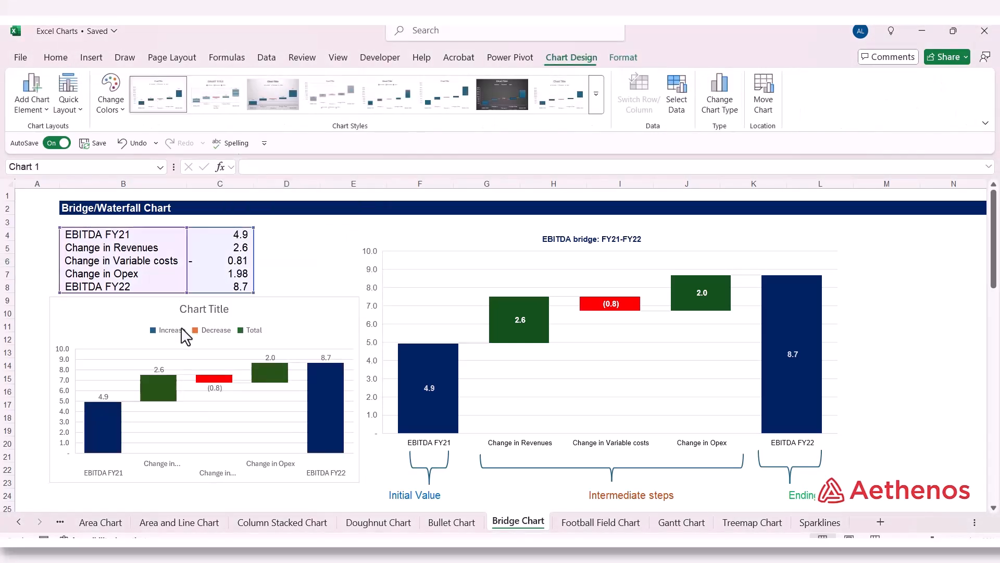
left_click(211, 331)
left_click(258, 331)
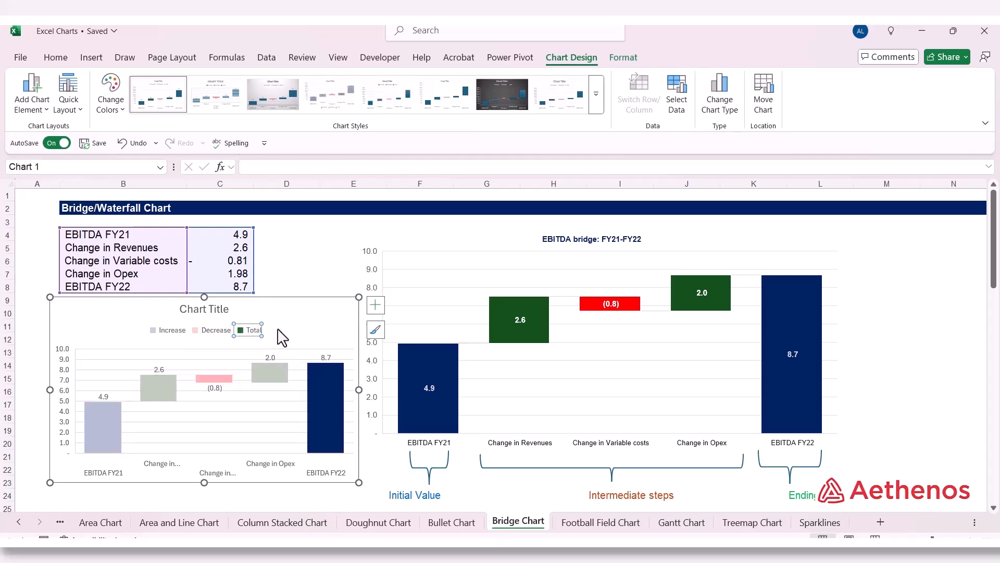
left_click(277, 332)
left_click(203, 330)
right_click(203, 330)
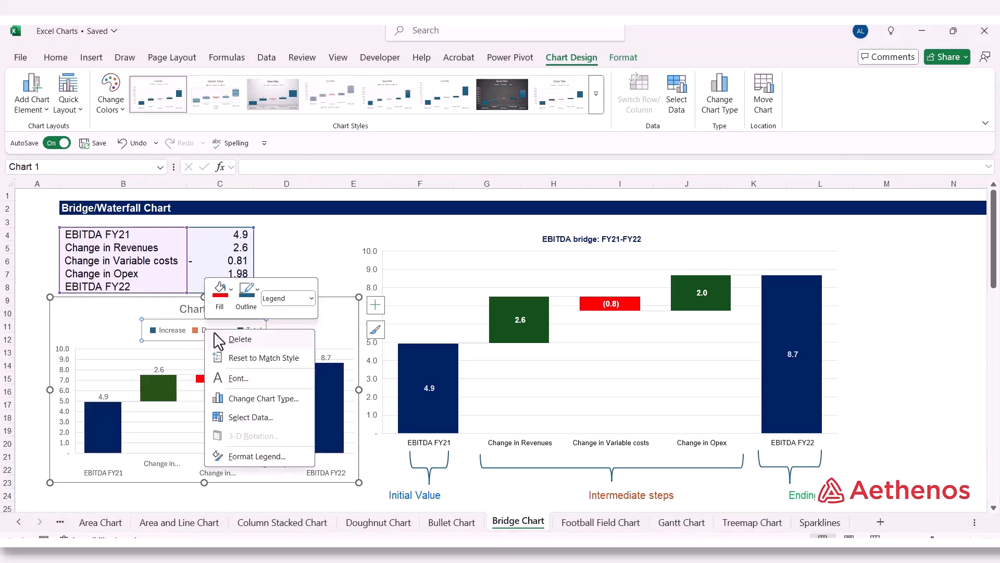
left_click(220, 336)
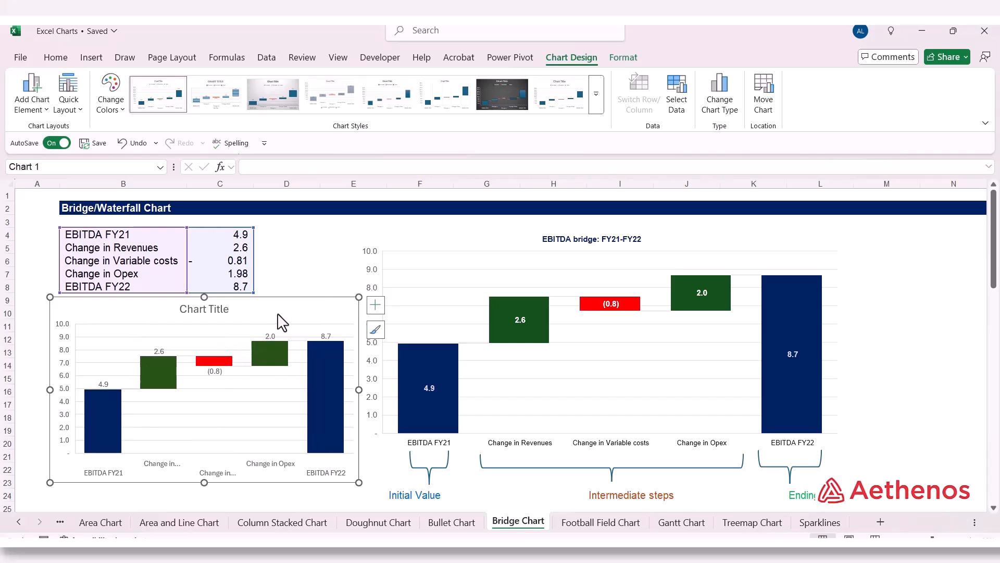
Step: Format the new chart's area with no fill and no border line, and close the formatting options
right_click(115, 324)
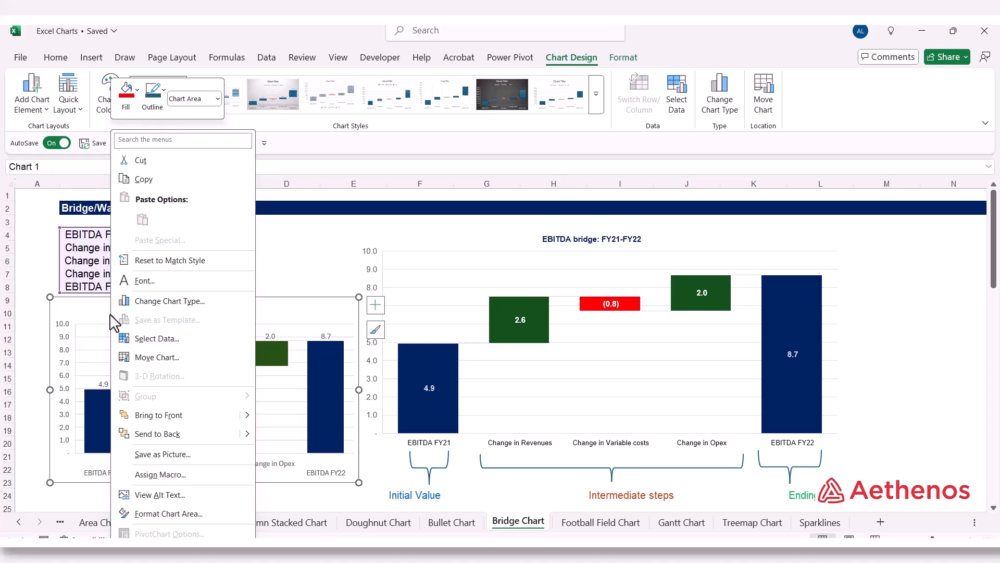
left_click(194, 515)
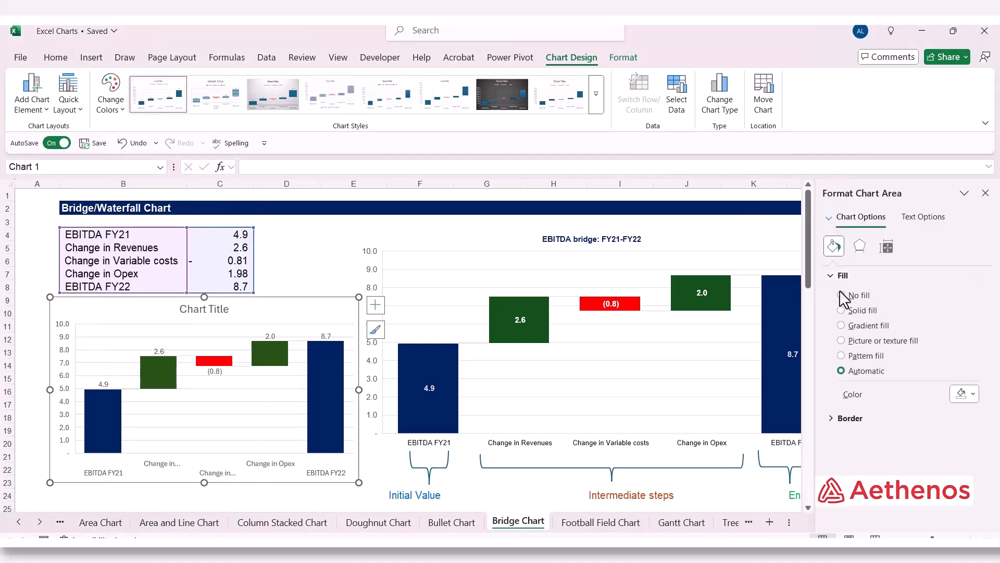
left_click(841, 295)
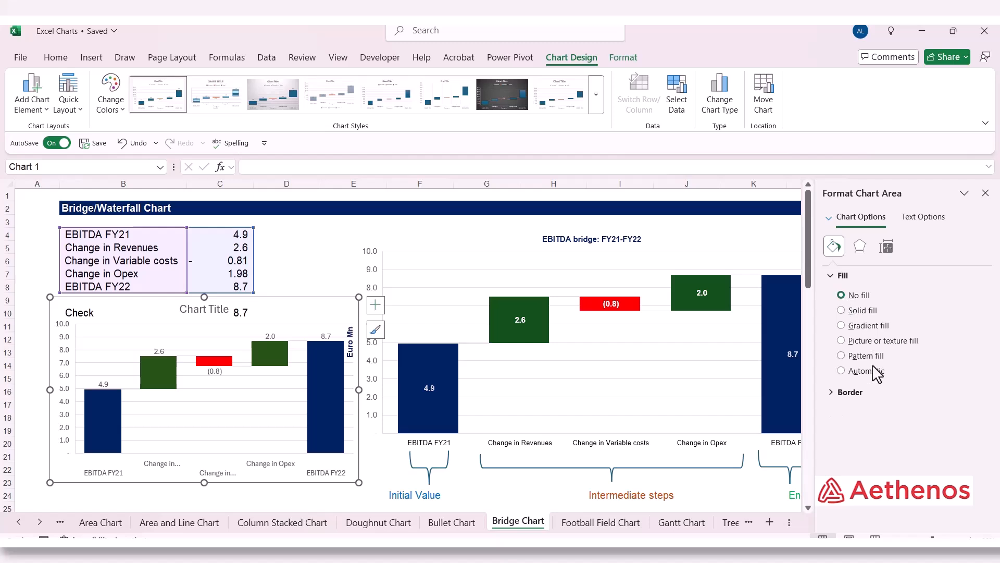
left_click(849, 397)
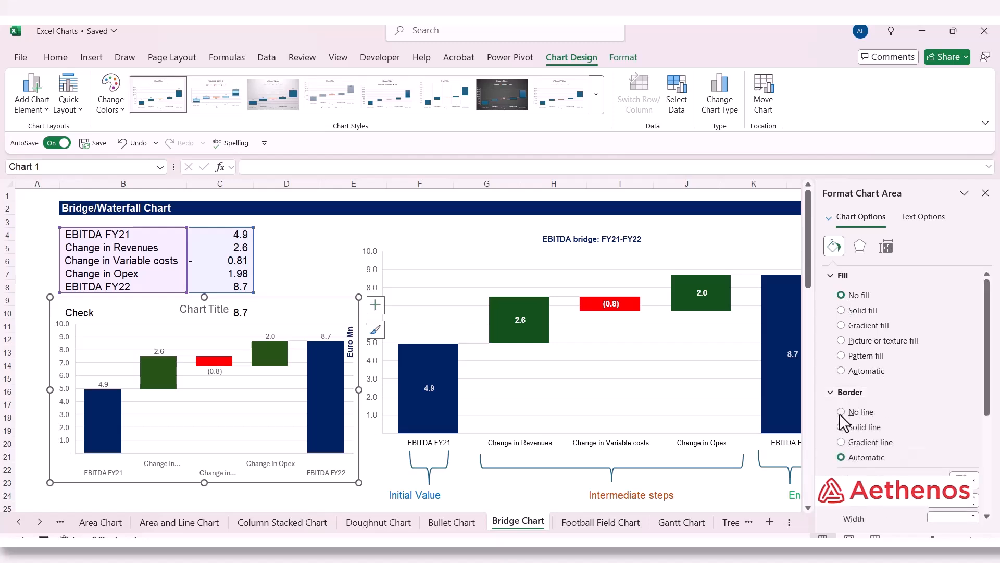
left_click(841, 412)
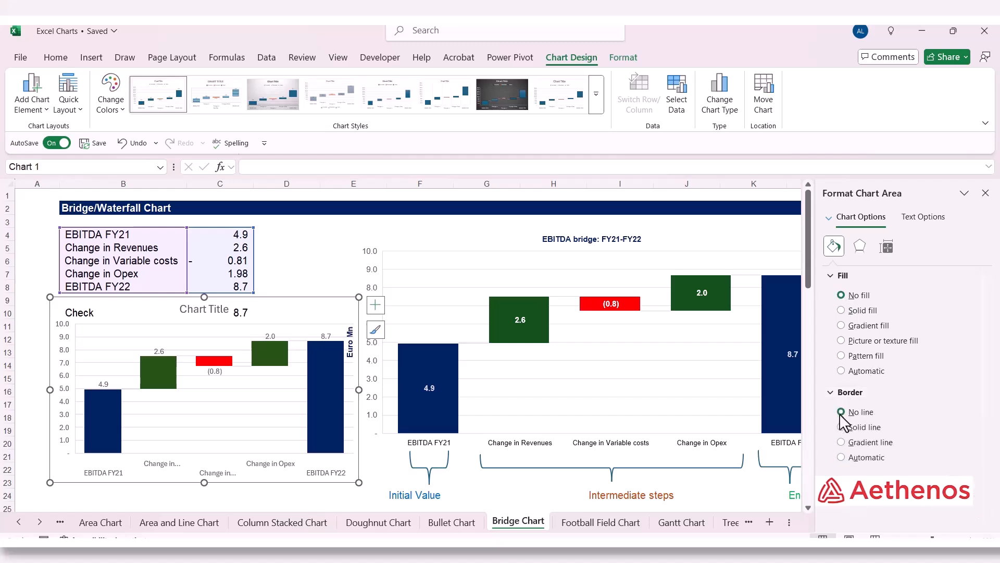
left_click(985, 193)
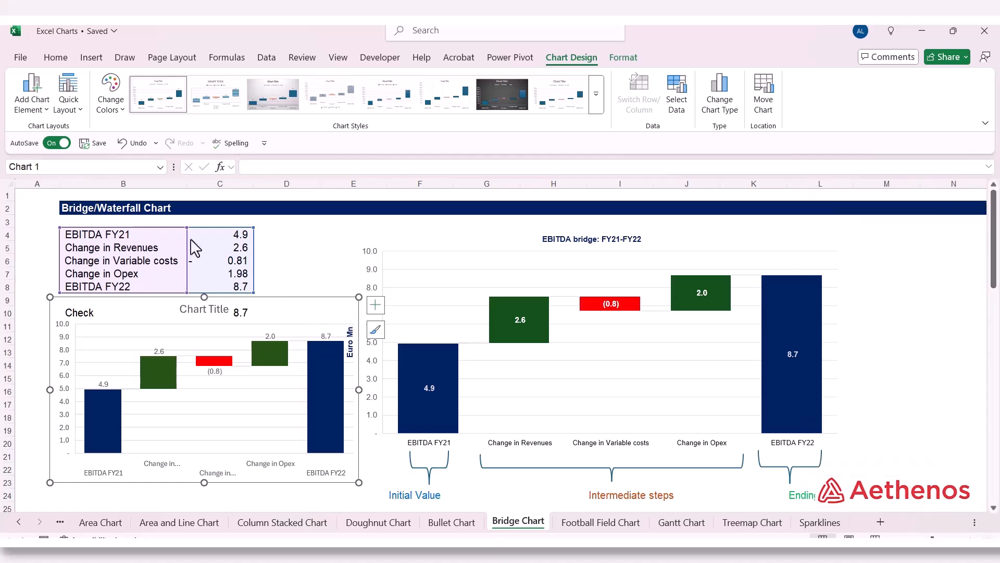
Step: Set all text in the new chart to Arial, size 9
left_click(53, 60)
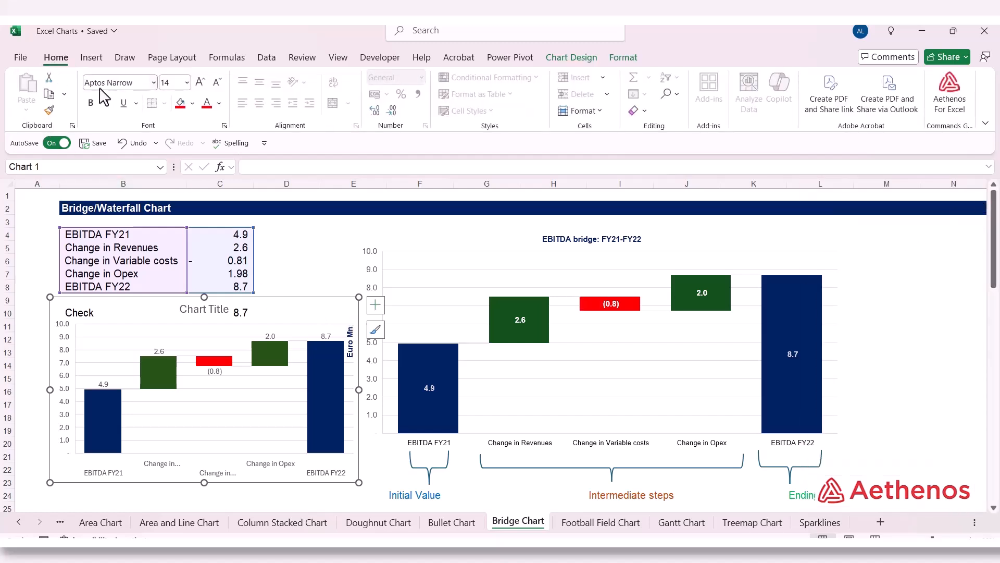
left_click(154, 83)
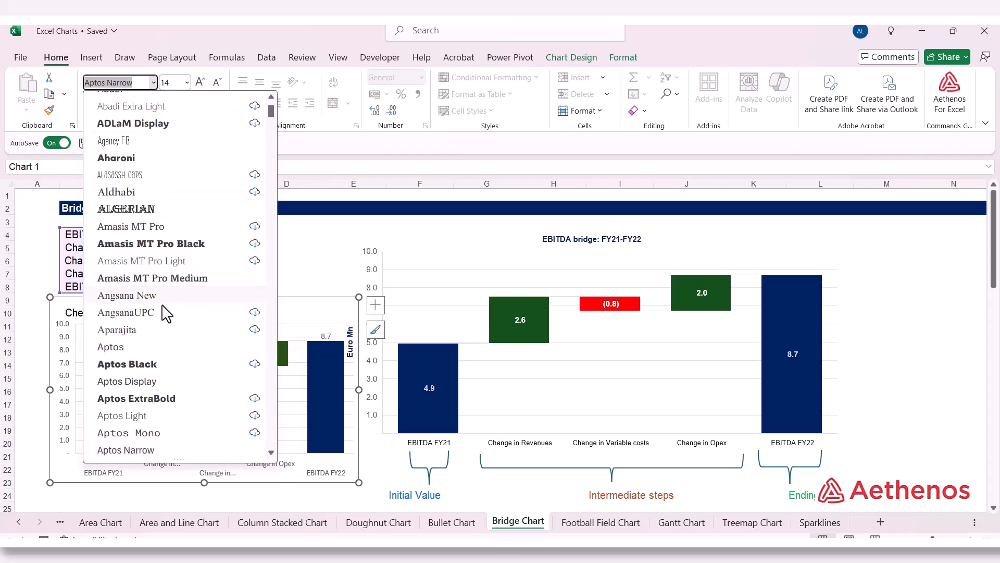
scroll(167, 313, "down", 7)
left_click(164, 156)
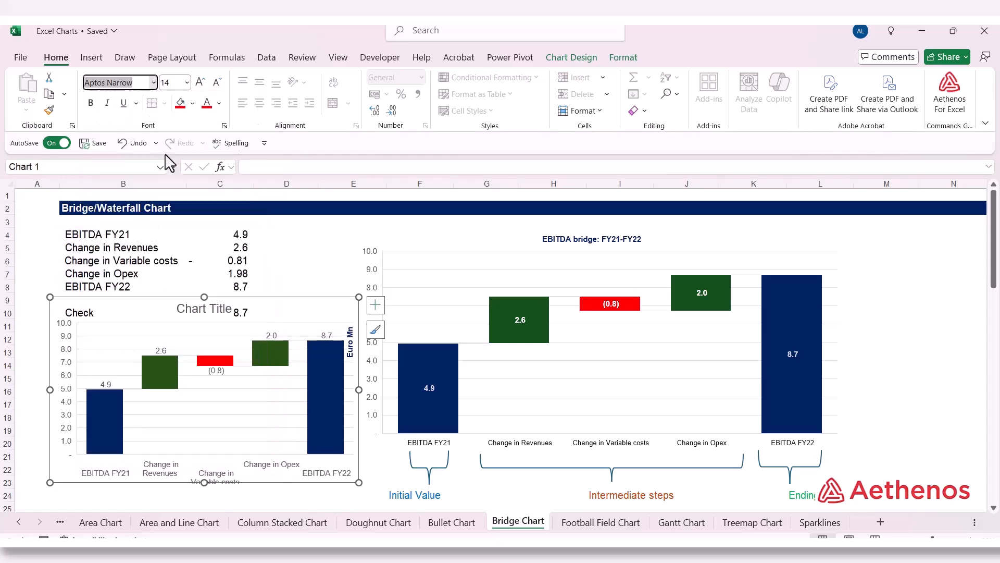
scroll(183, 198, "down", 1)
left_click(187, 83)
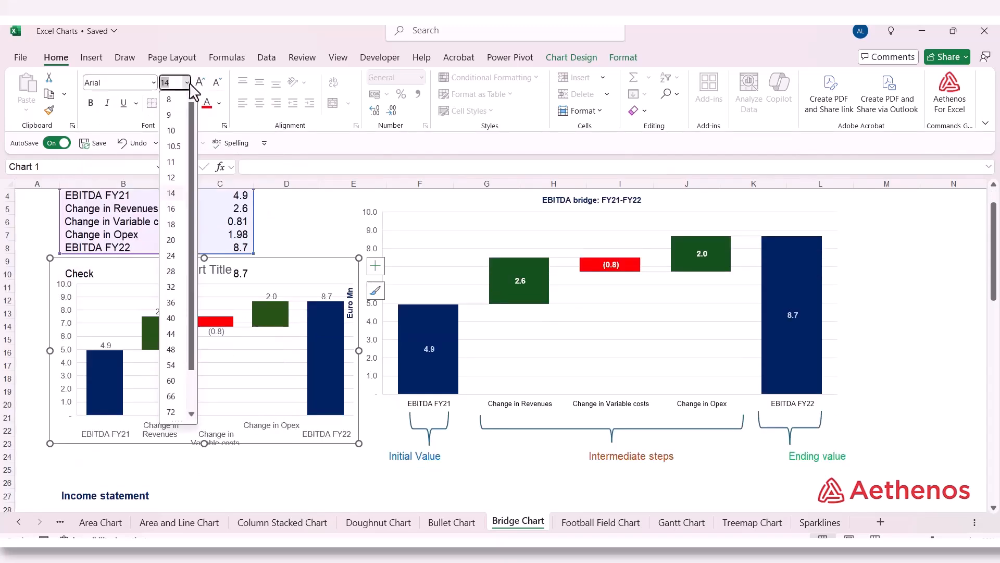
left_click(180, 115)
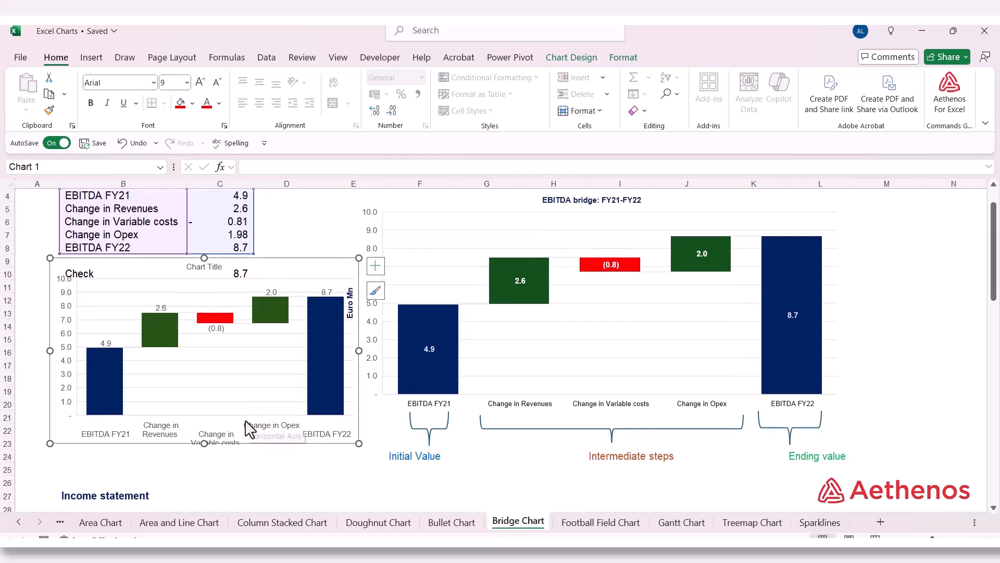
Step: Enlarge the new chart and place it beside the income statement, below the sample chart's Initial Value and Ending value labels
left_click_drag(359, 444, 455, 485)
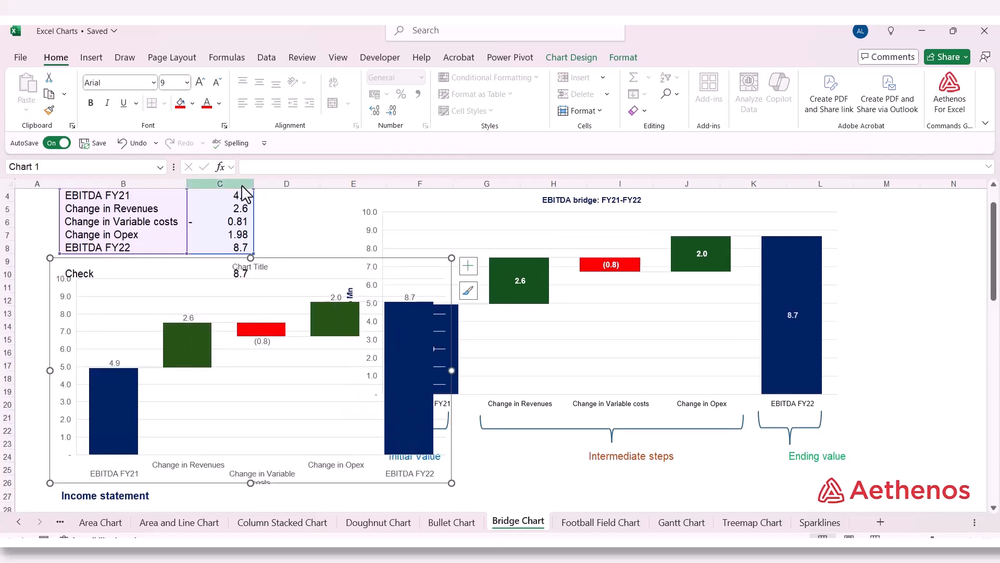
left_click_drag(313, 272, 553, 333)
scroll(552, 328, "down", 2)
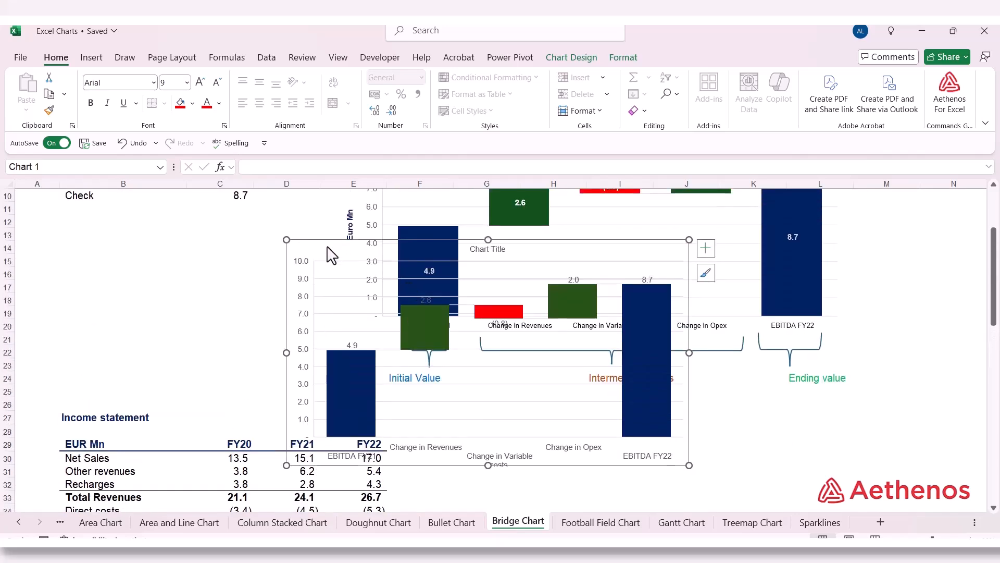
left_click_drag(330, 252, 472, 383)
scroll(479, 364, "down", 4)
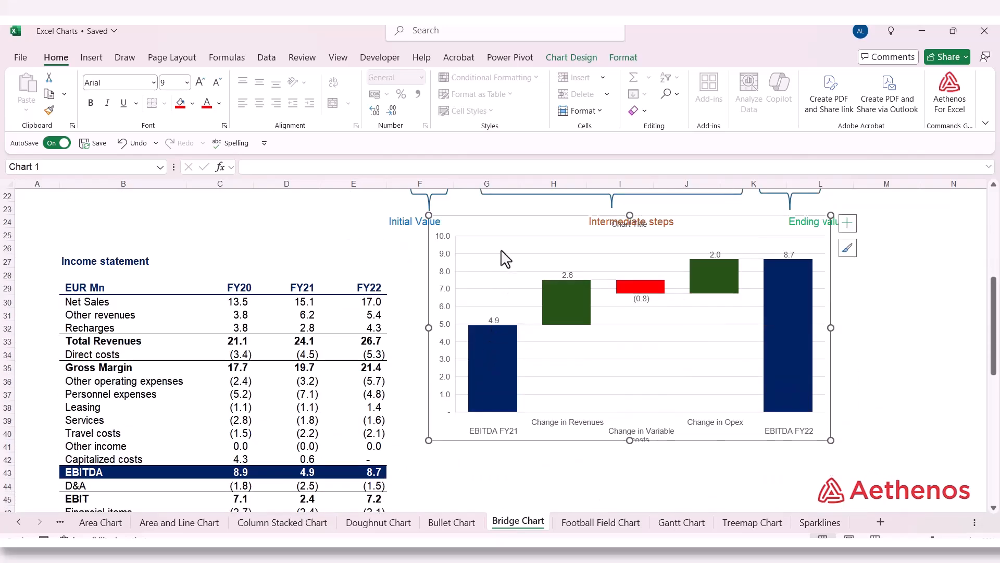
left_click_drag(511, 230, 521, 268)
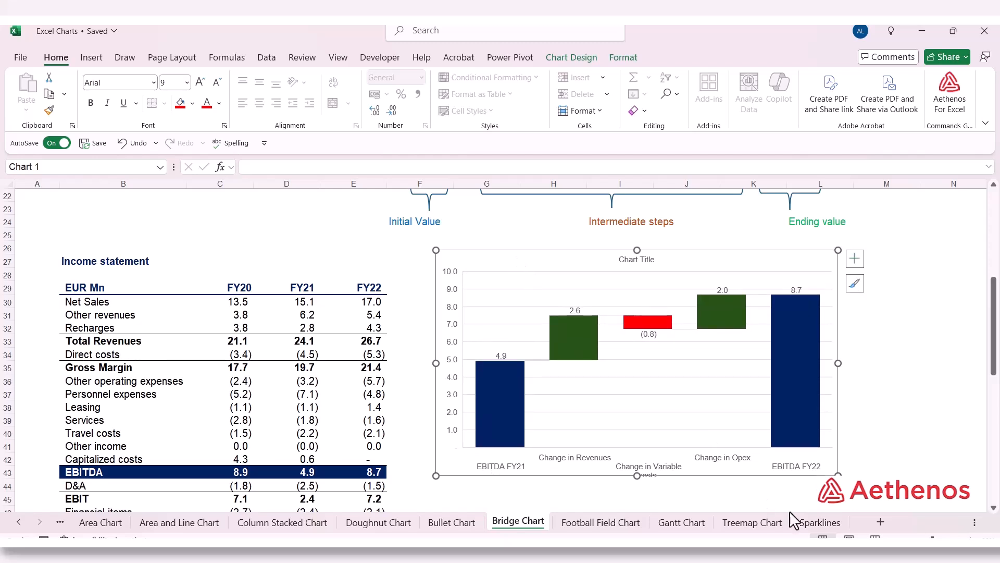
left_click_drag(838, 475, 866, 486)
left_click_drag(868, 371, 940, 383)
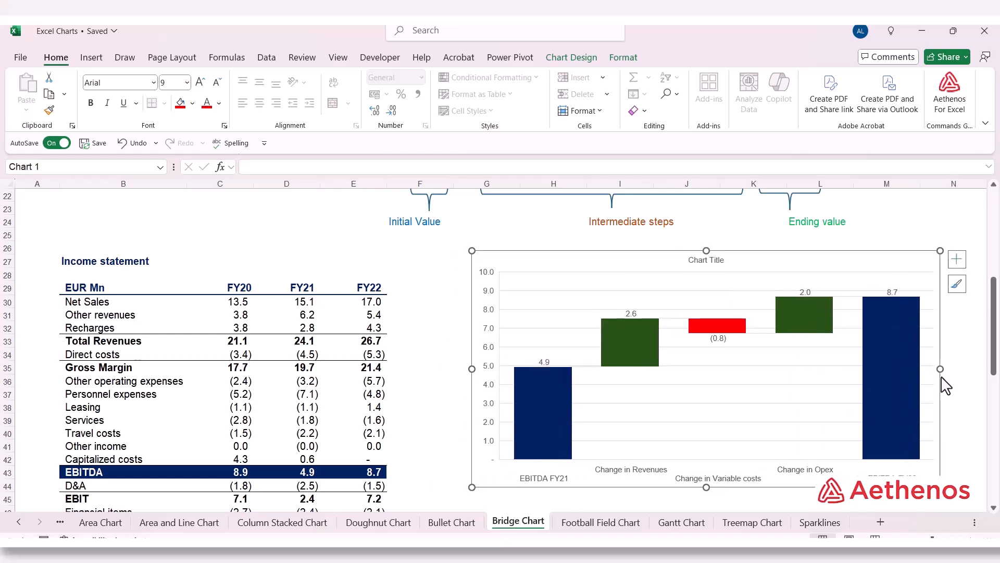
left_click_drag(603, 267, 588, 271)
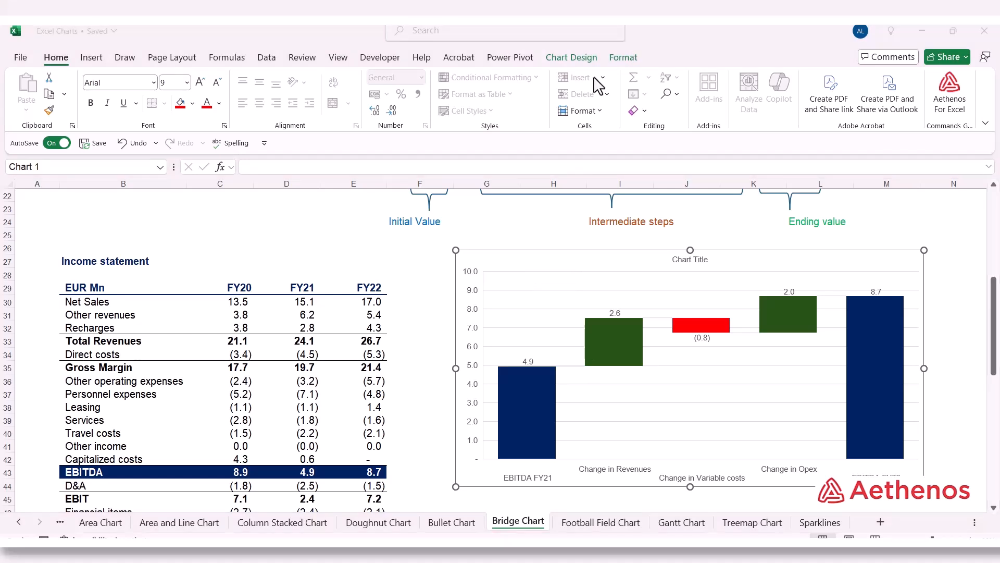
Step: Add a primary vertical axis title to the new bridge chart and set its text to "EUR Mn"
left_click(567, 55)
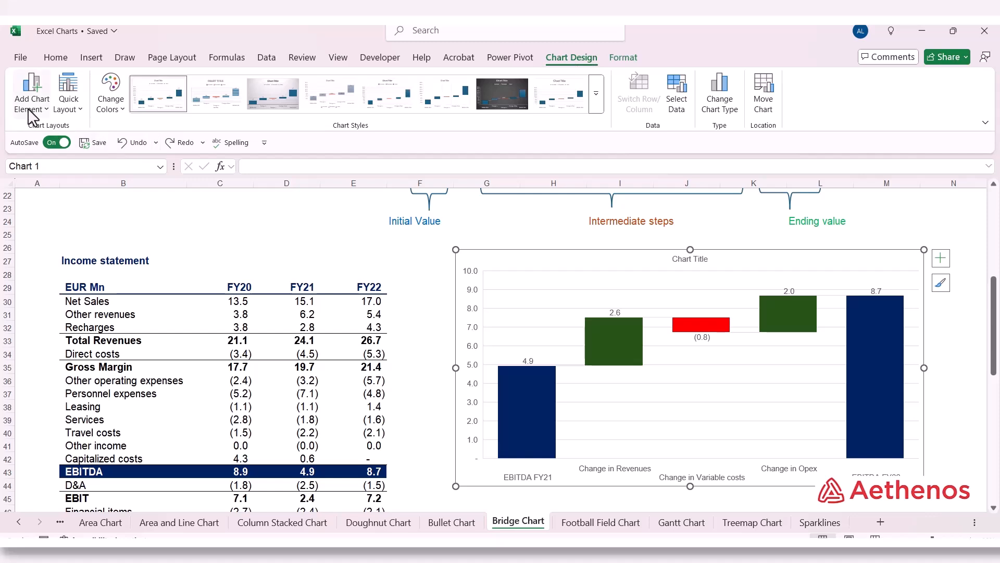
left_click(54, 113)
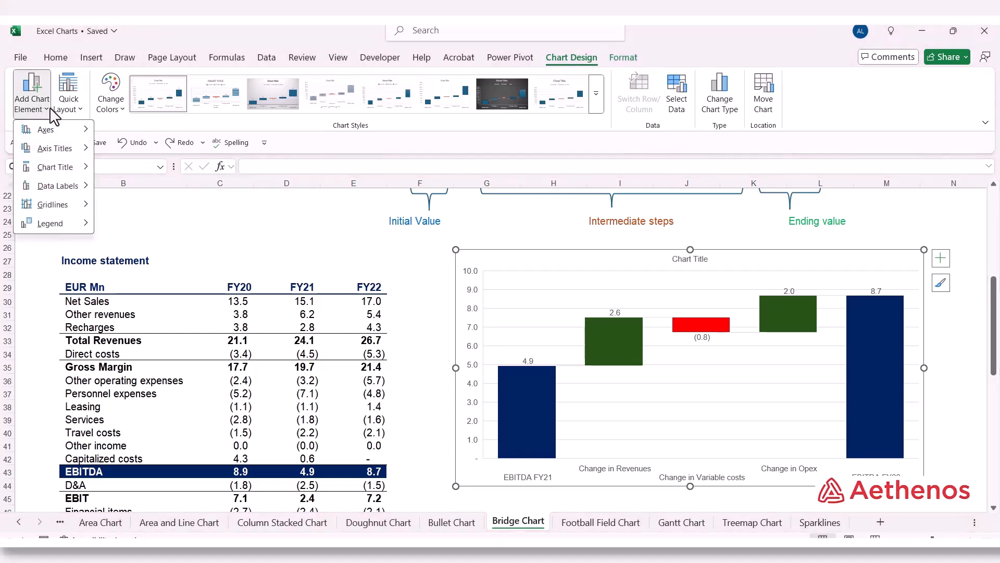
mouse_move(50, 148)
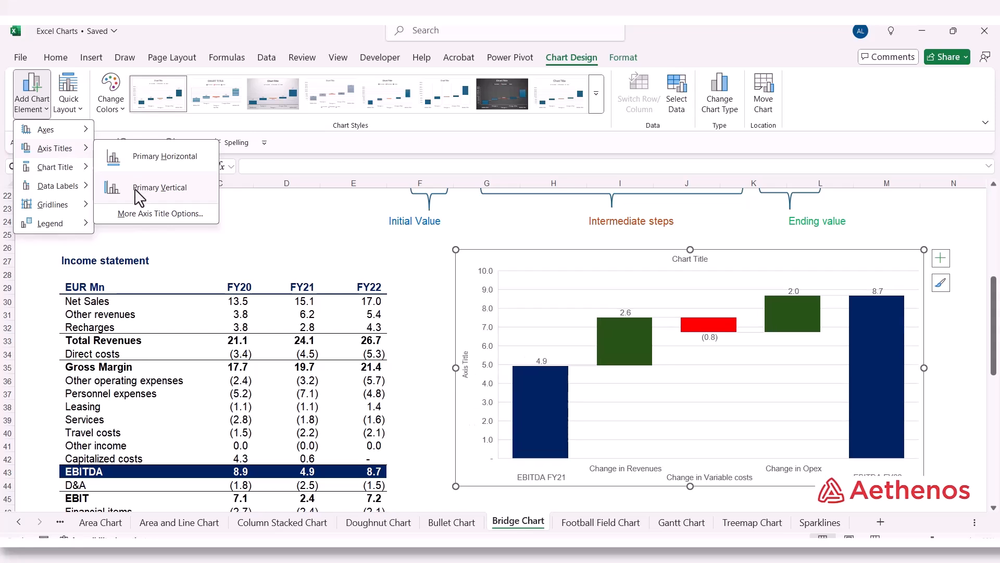
left_click(175, 194)
double_click(466, 378)
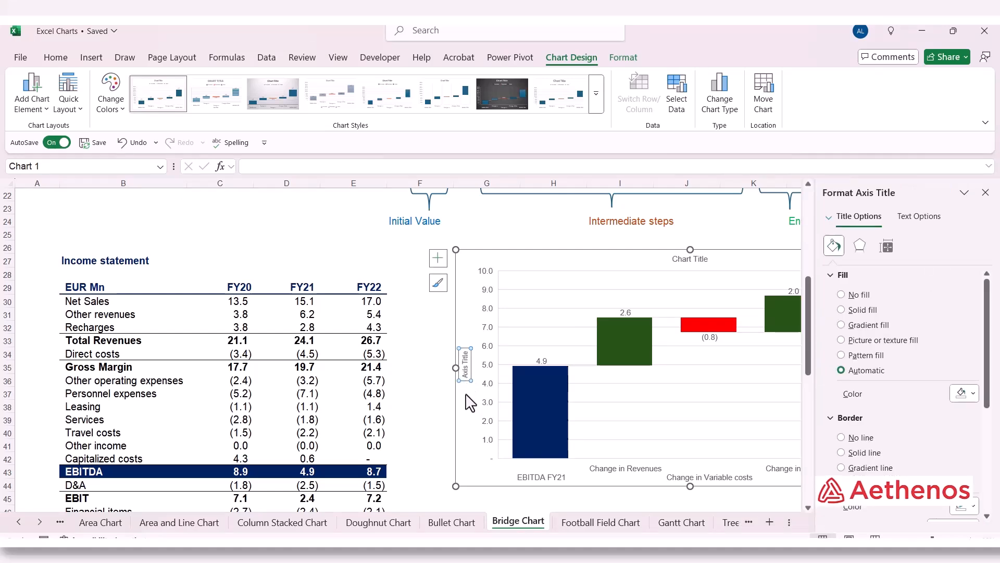
left_click_drag(467, 378, 456, 355)
key("Delete")
type("EUR MN")
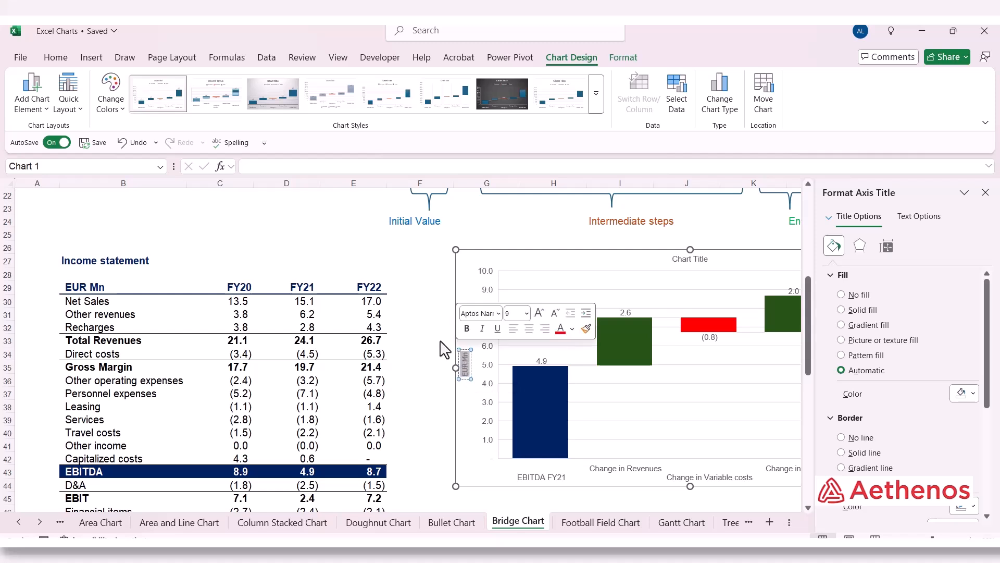
Step: Make the new chart's vertical axis title bold and dark blue
left_click(56, 57)
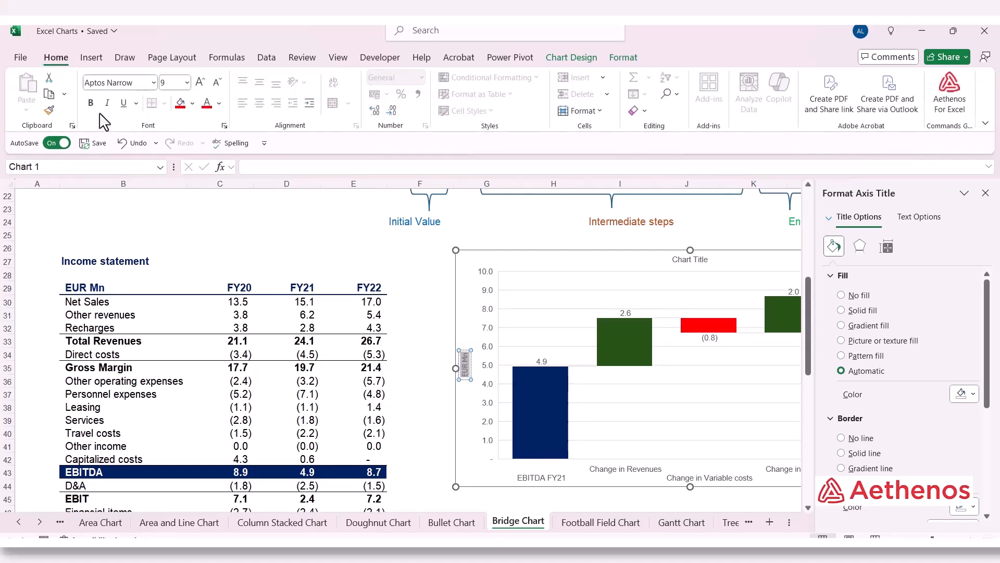
left_click(219, 103)
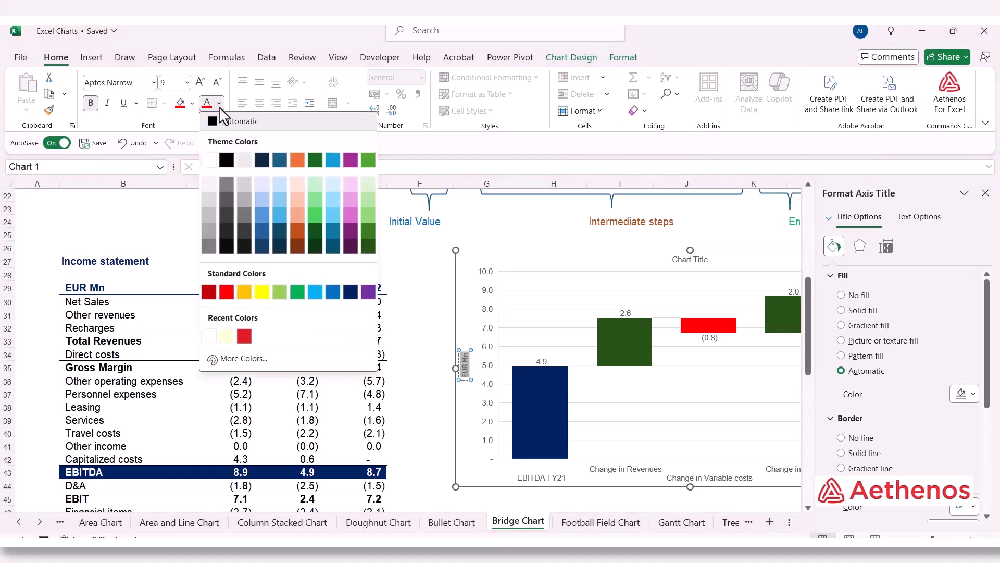
left_click(351, 291)
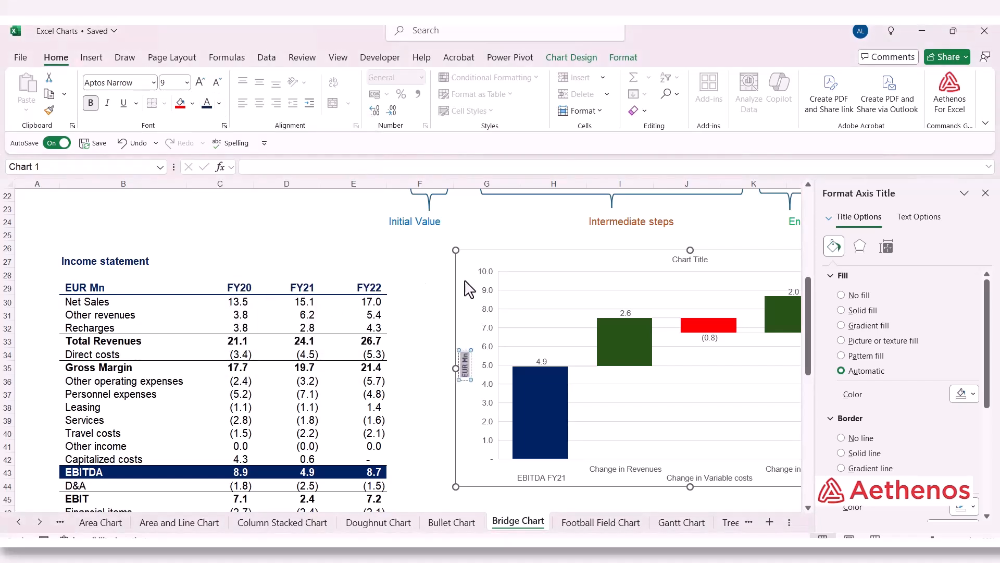
left_click(484, 282)
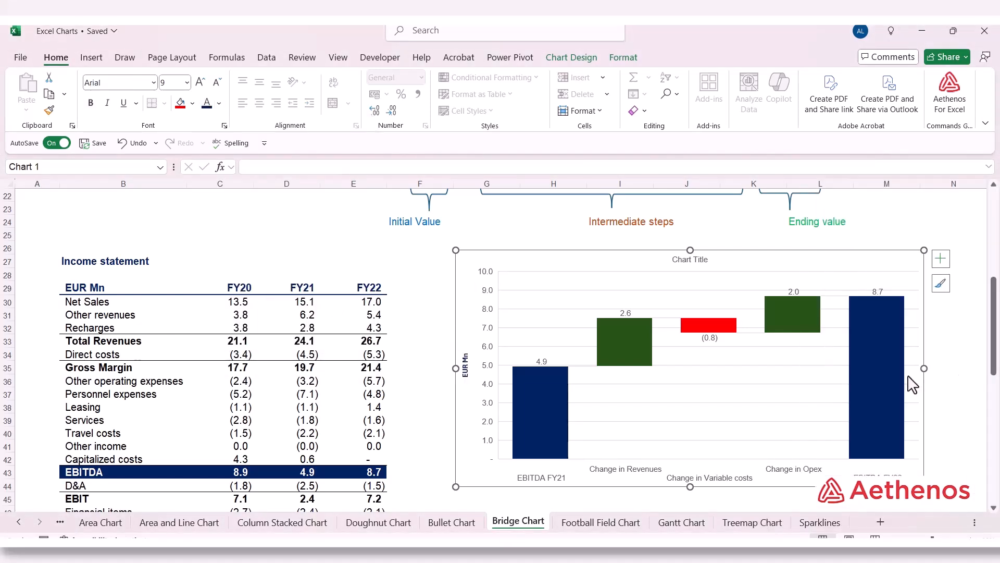
Step: Replace the new chart's title with "EBITDA bridge: FY21 - FY22" and close the title formatting options
double_click(697, 262)
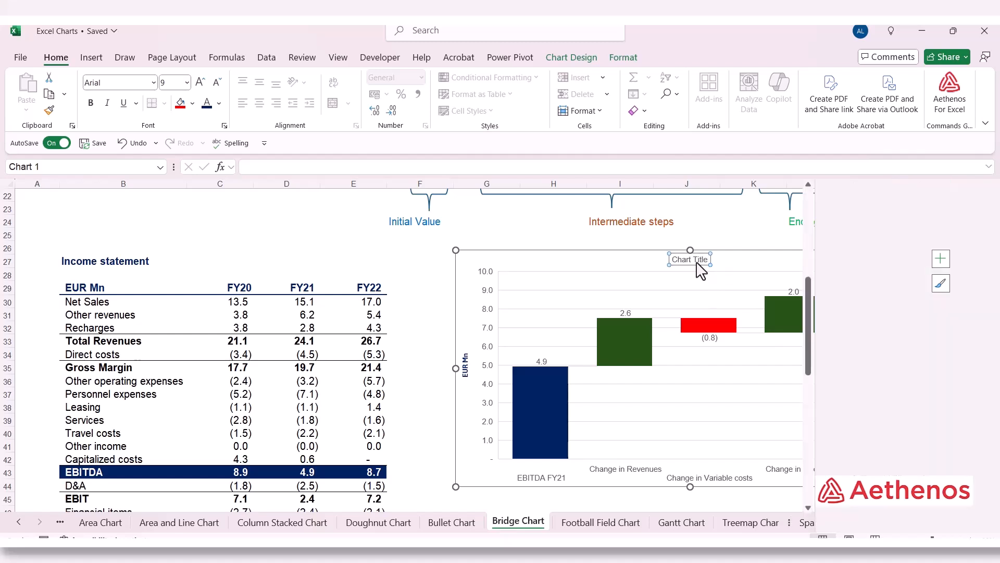
left_click_drag(672, 259, 710, 260)
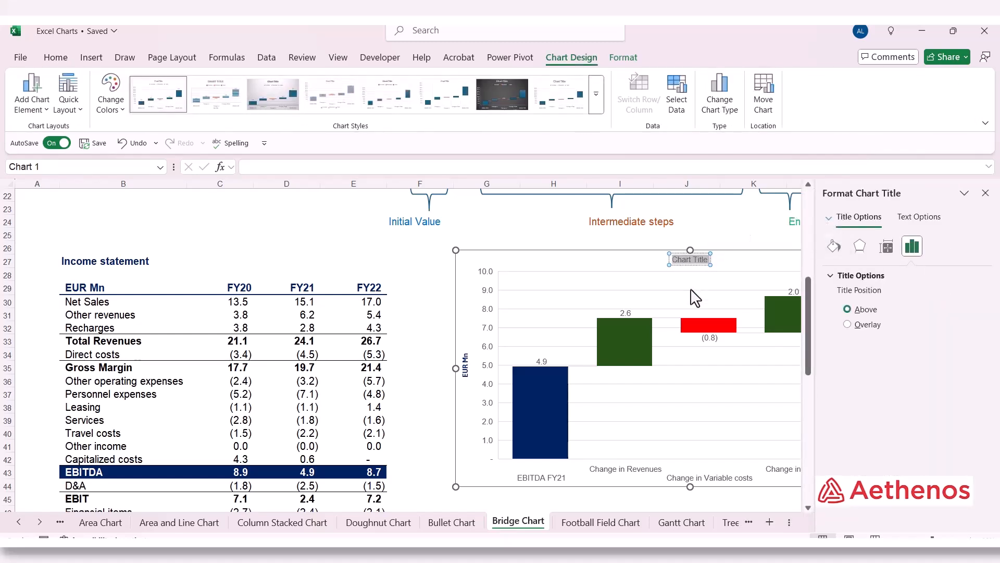
type("EBITDA")
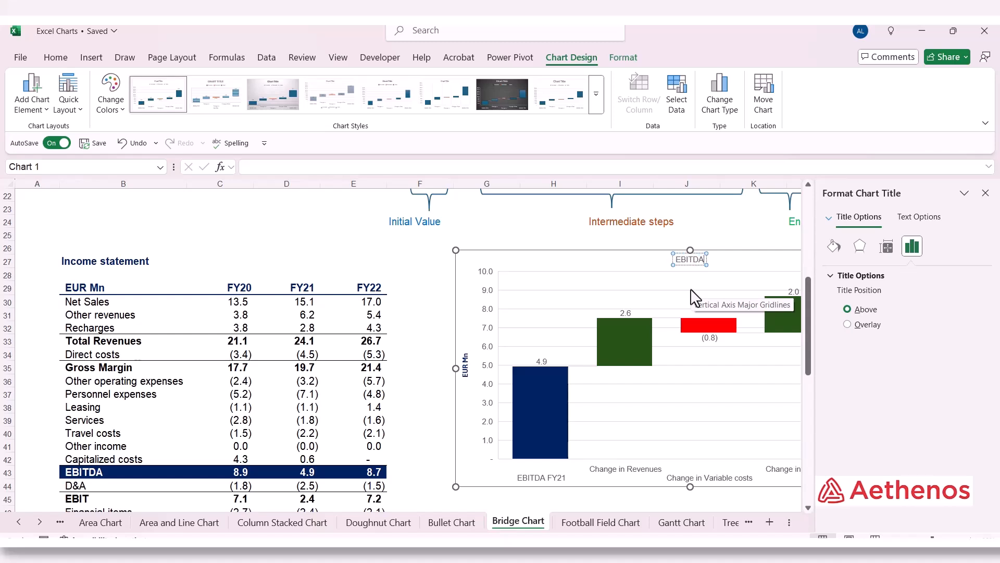
type(" bridge: FY")
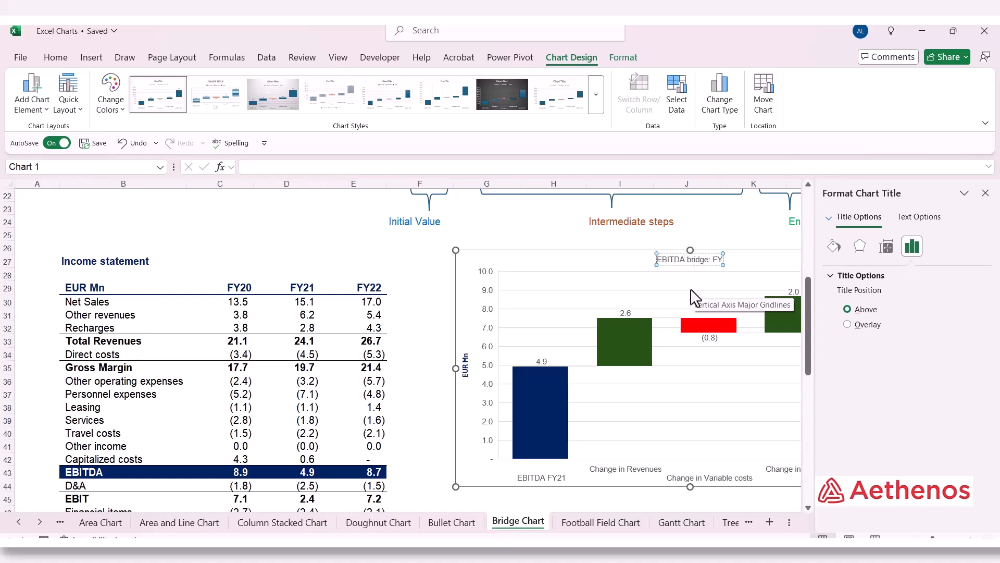
type("21 -")
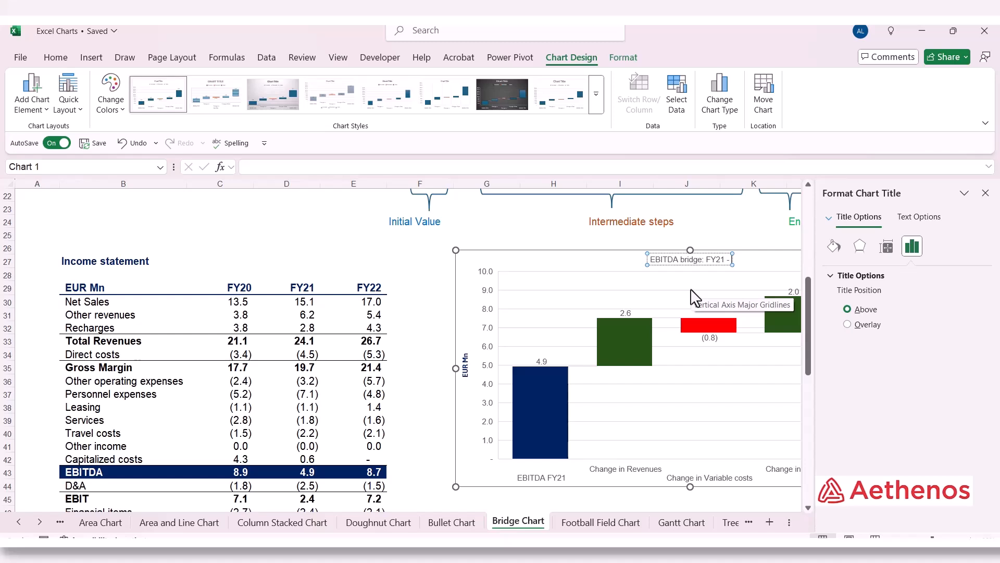
type(" FY")
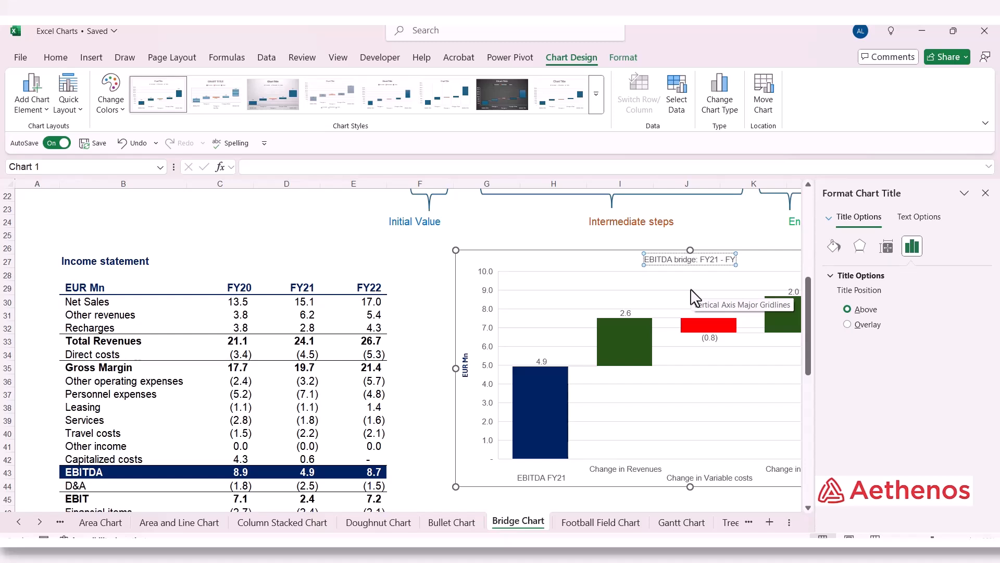
type("22")
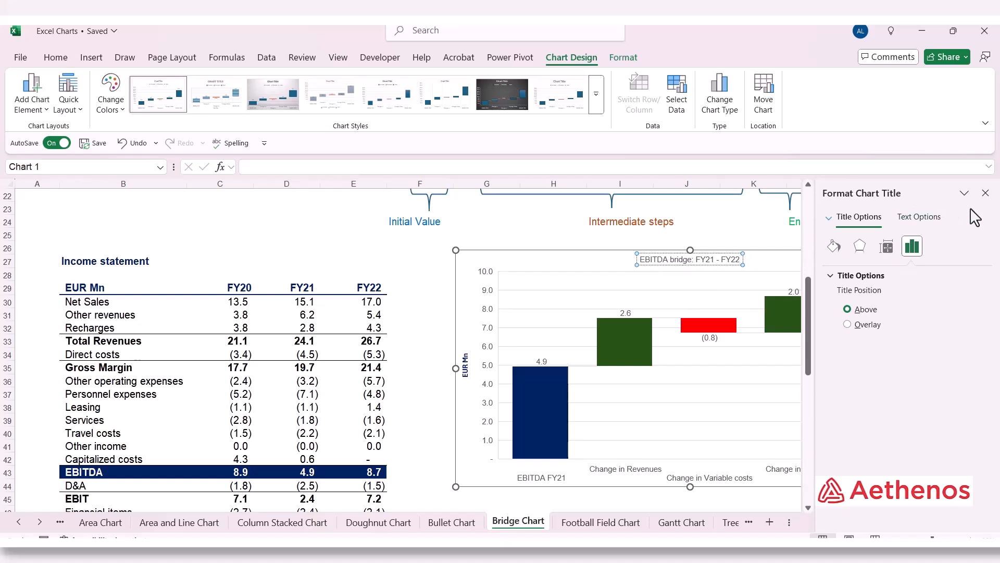
left_click(985, 193)
Step: Format the new chart's title text in bold dark blue
left_click_drag(642, 259, 744, 263)
left_click(61, 59)
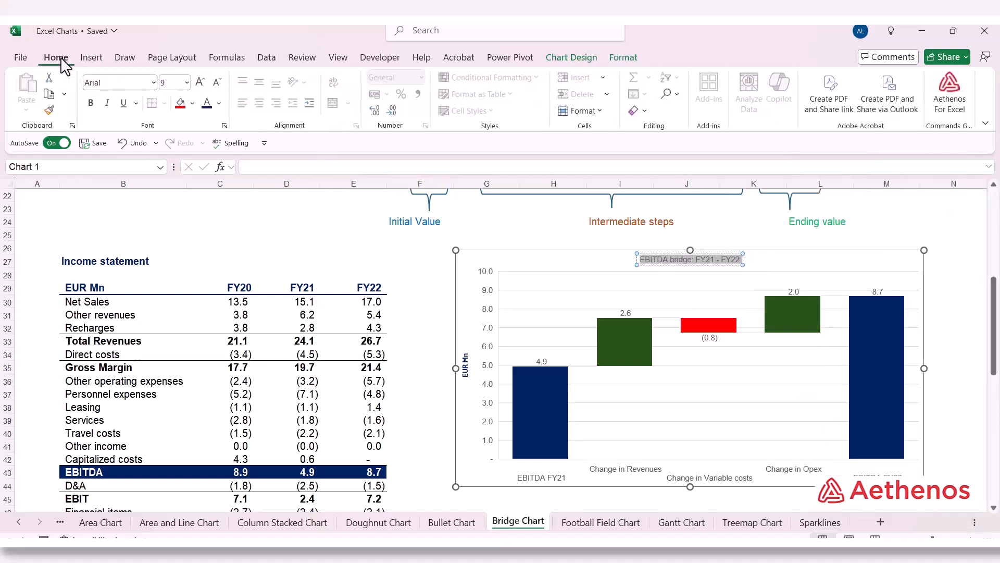
left_click(219, 103)
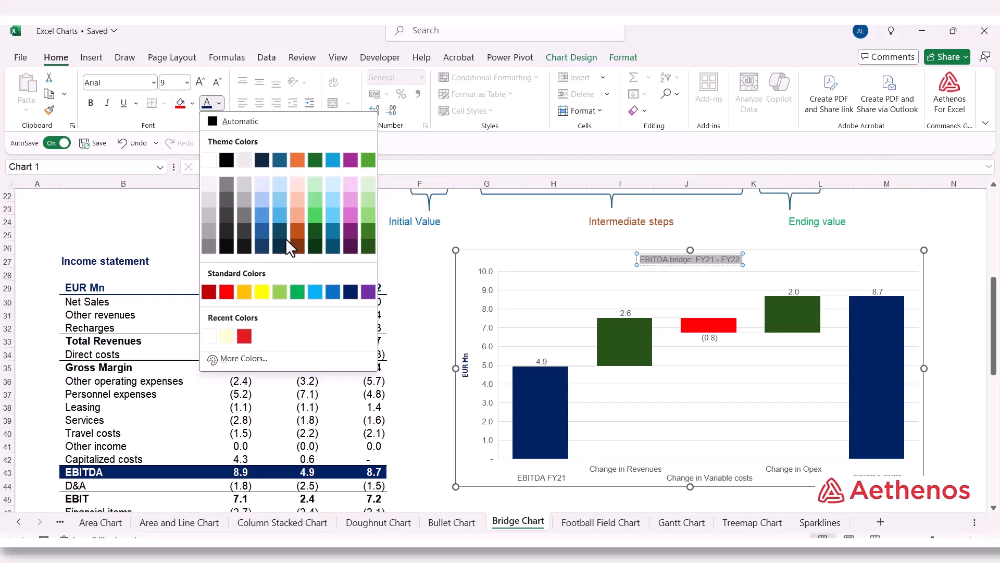
left_click(349, 291)
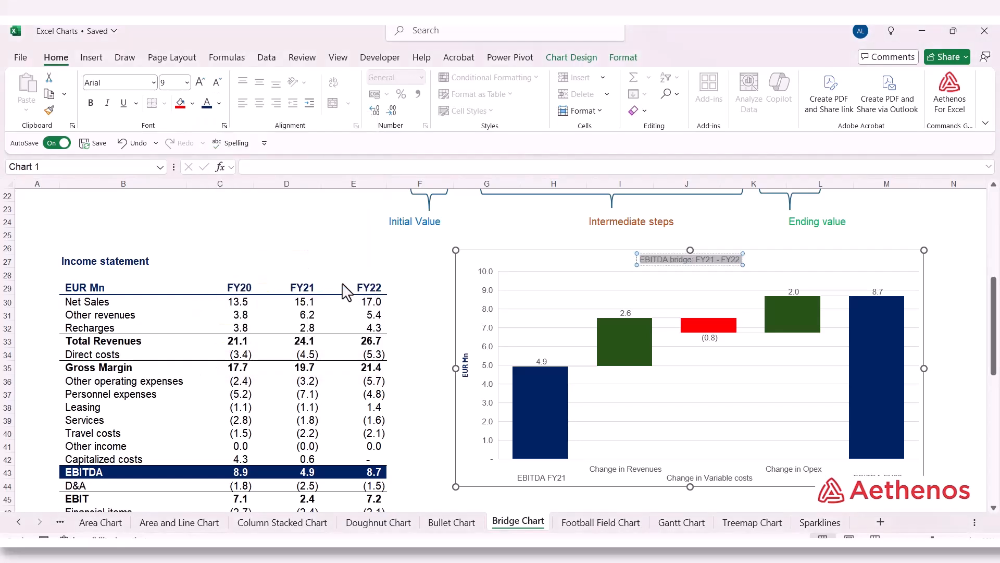
left_click(91, 103)
left_click(549, 260)
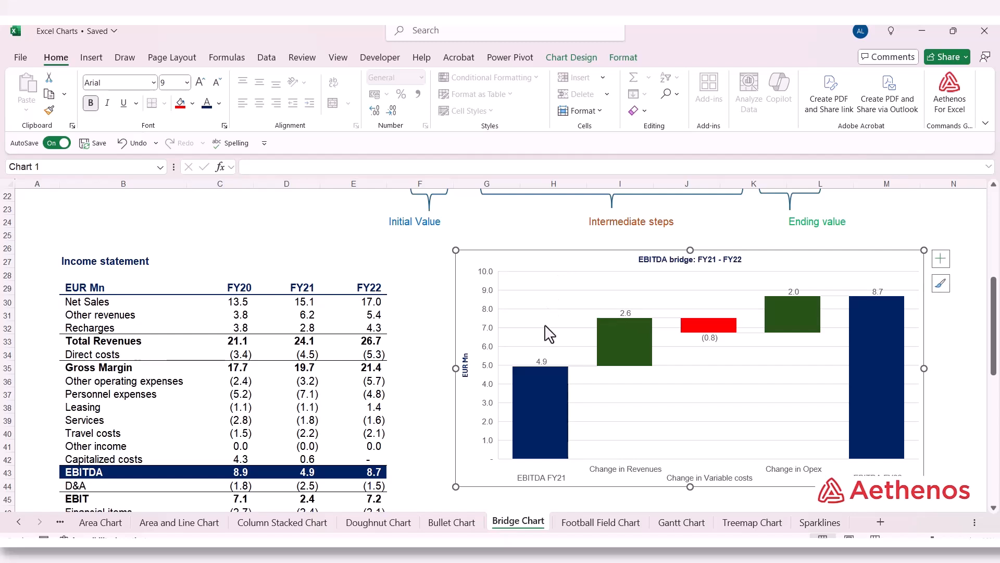
Step: Center the data labels inside the bridge chart's bars and make them bold
mouse_move(541, 362)
mouse_move(620, 318)
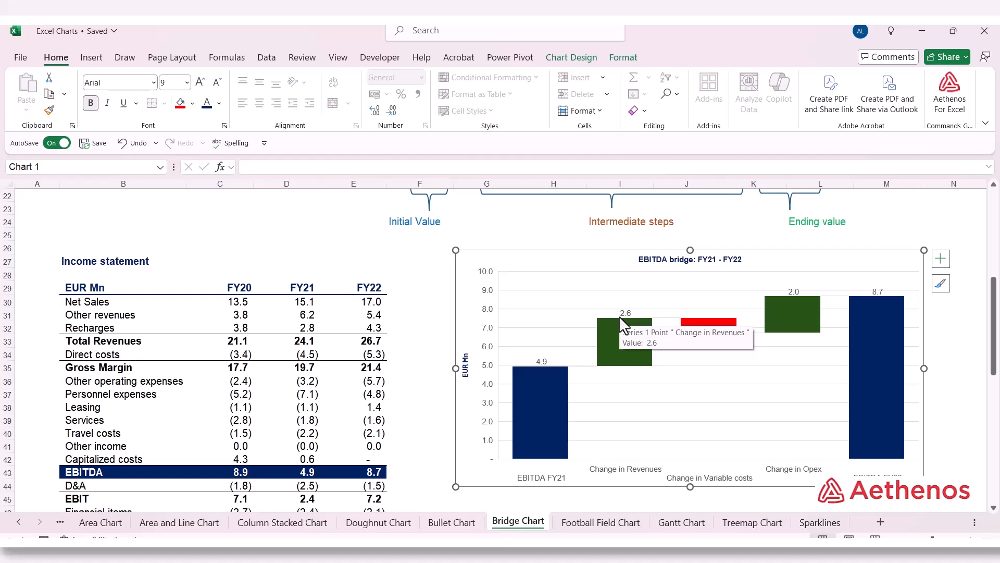
left_click(542, 361)
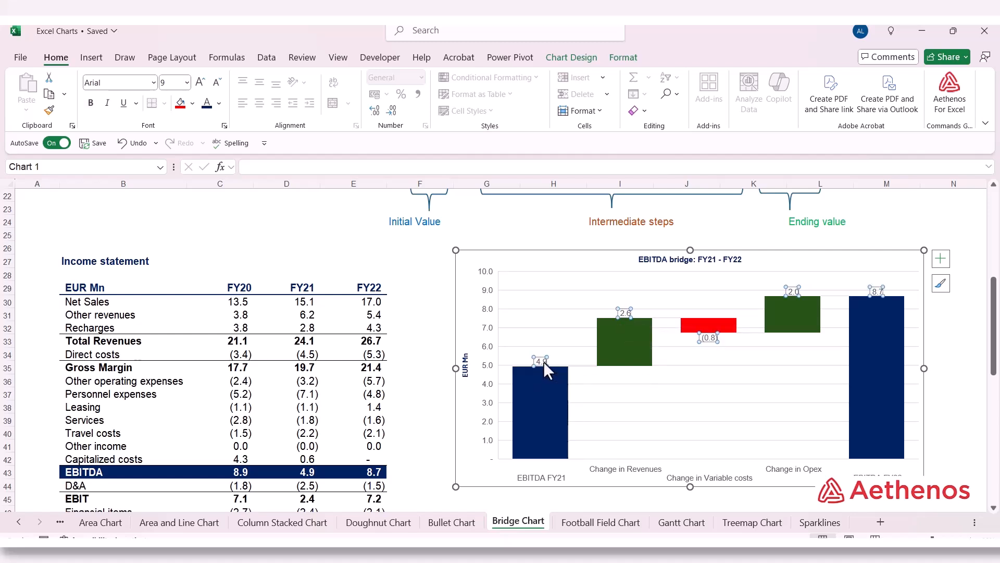
right_click(543, 361)
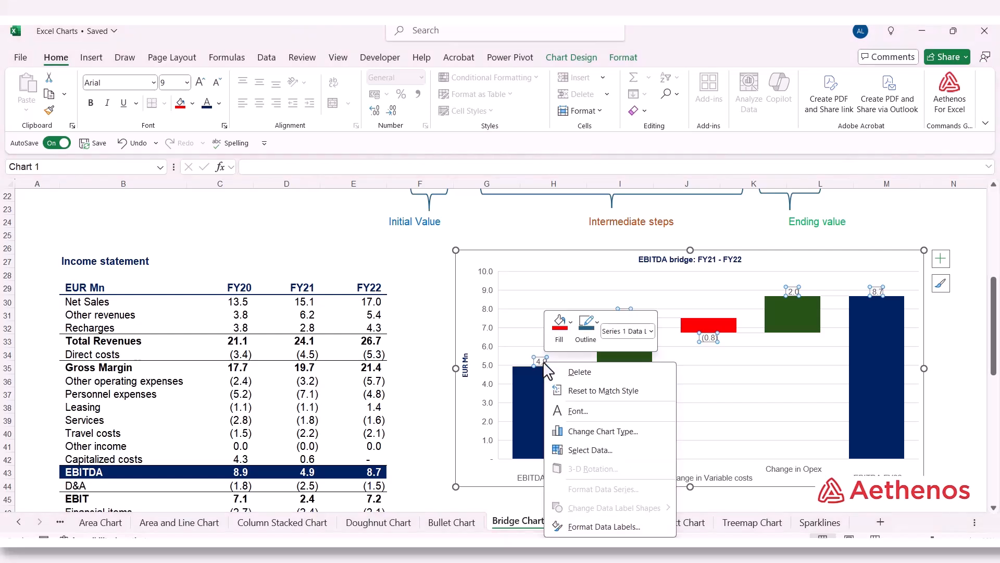
left_click(596, 527)
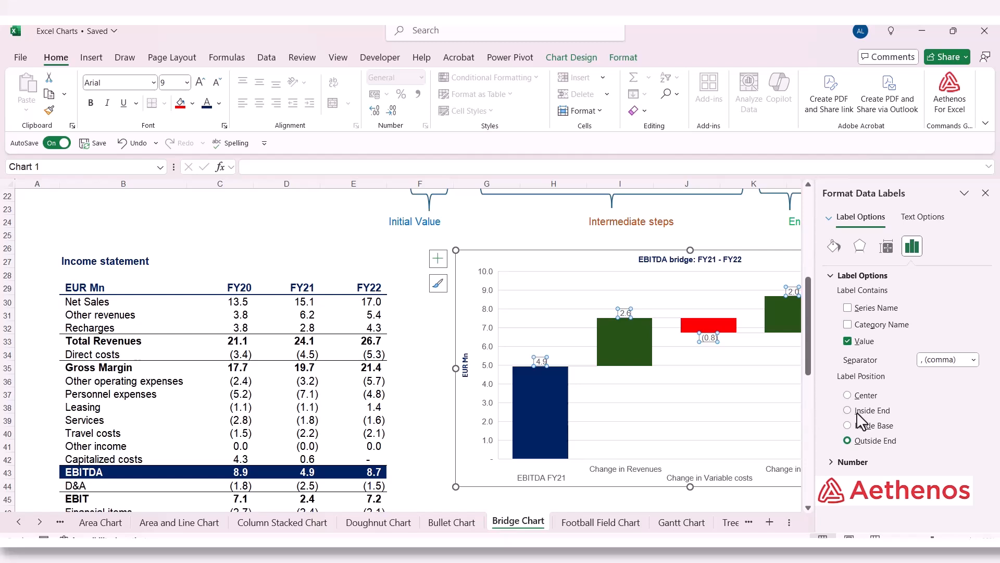
left_click(848, 396)
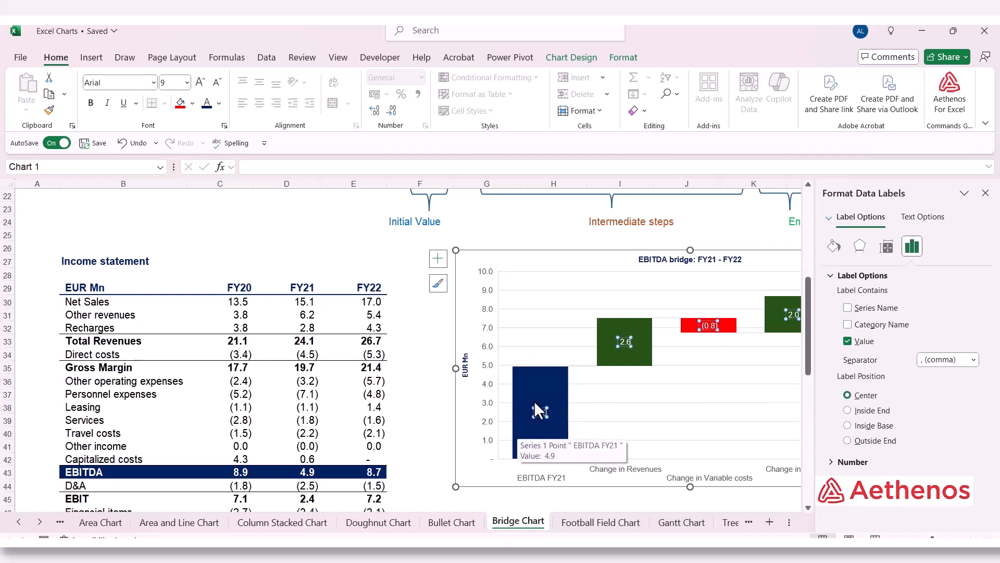
left_click(983, 193)
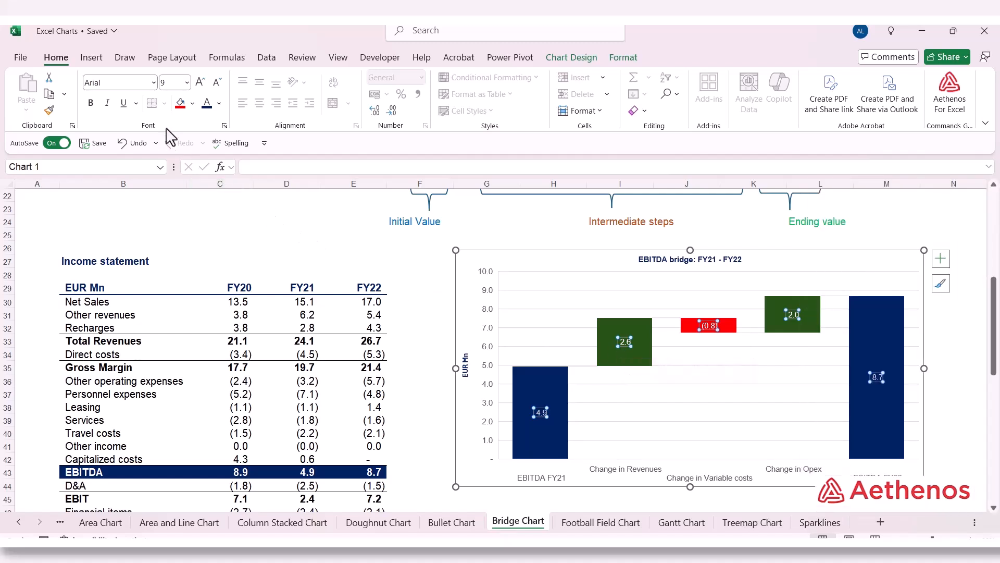
left_click(92, 104)
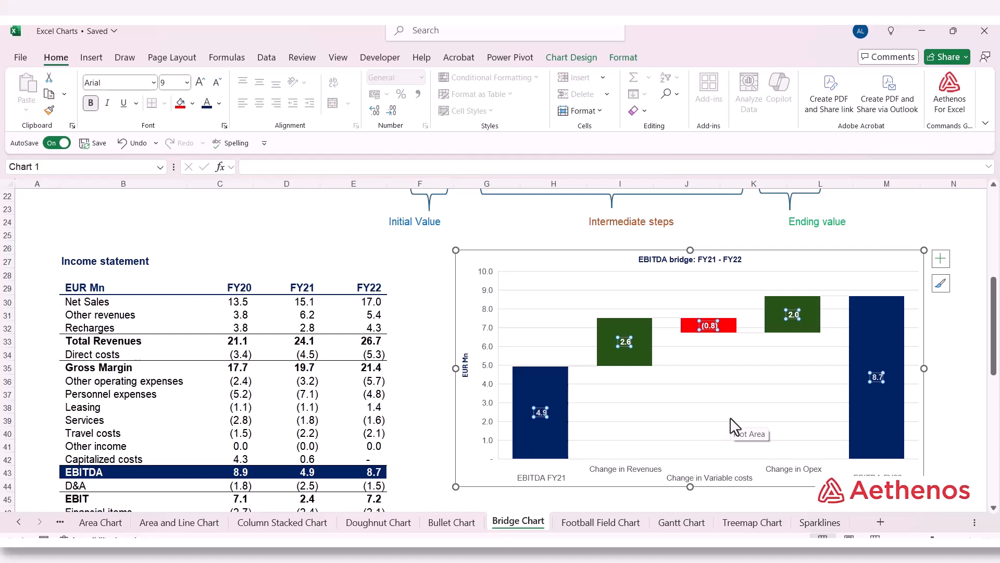
left_click(424, 280)
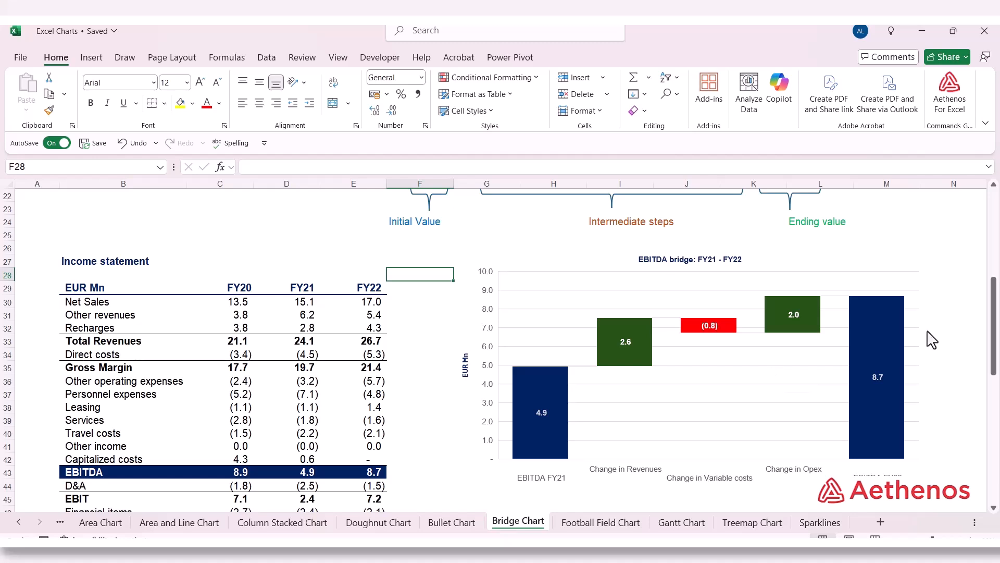
Step: Widen the bridge chart toward the income statement so each category label fits on one level
left_click(912, 324)
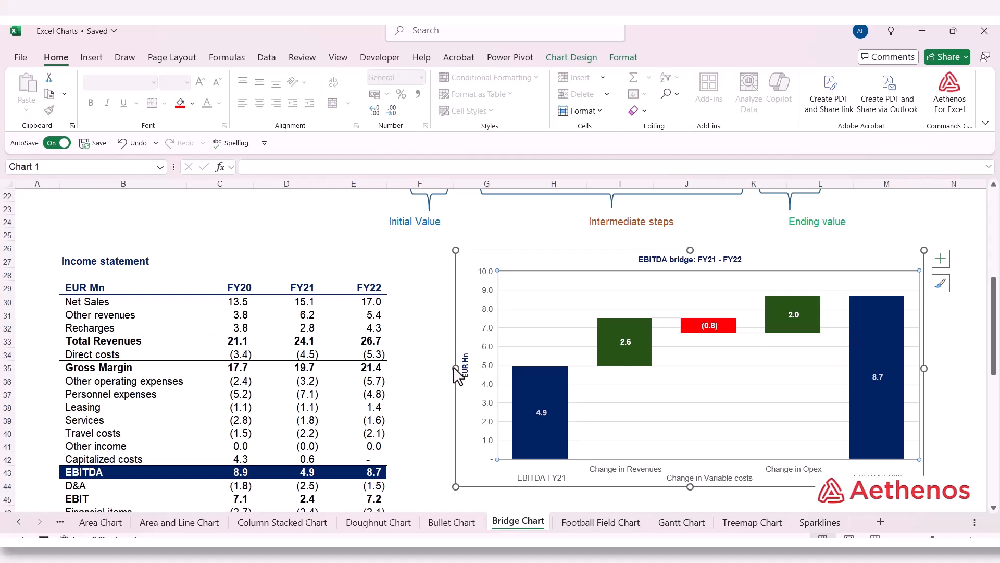
left_click_drag(456, 369, 420, 369)
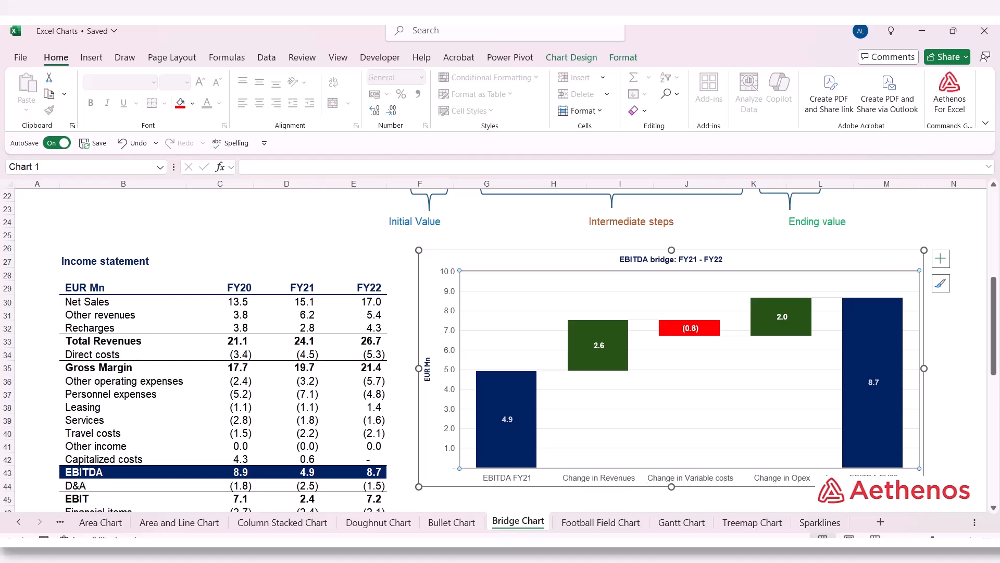
left_click(772, 495)
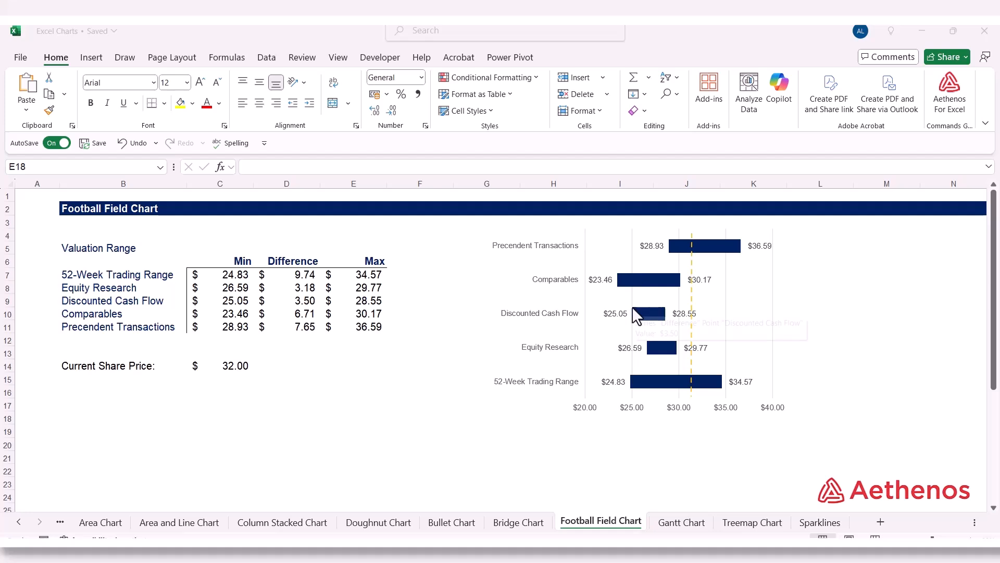
Step: Examine the Min and Max columns of the Valuation Range table on the Football Field Chart sheet
left_click(366, 314)
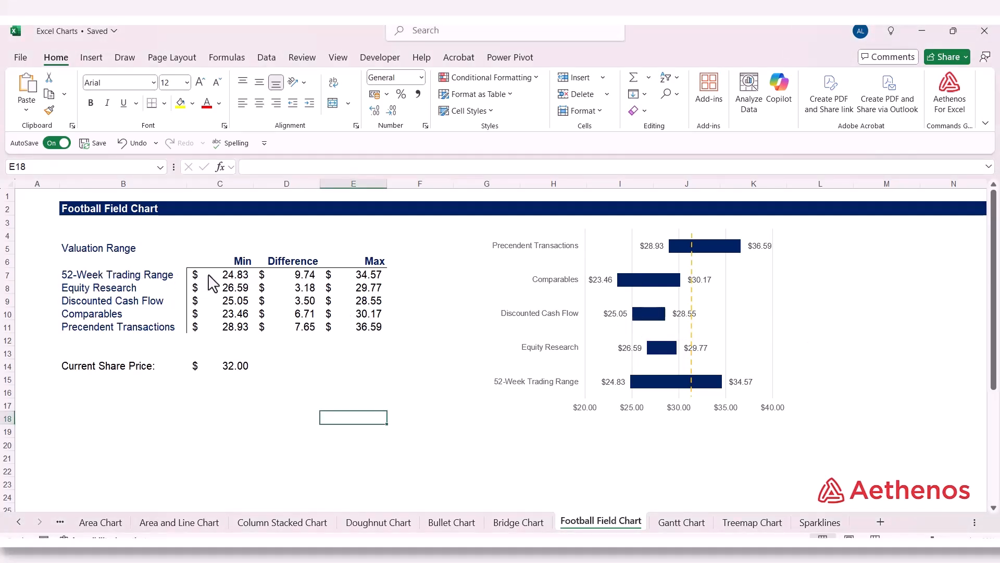
left_click(249, 264)
left_click(383, 265)
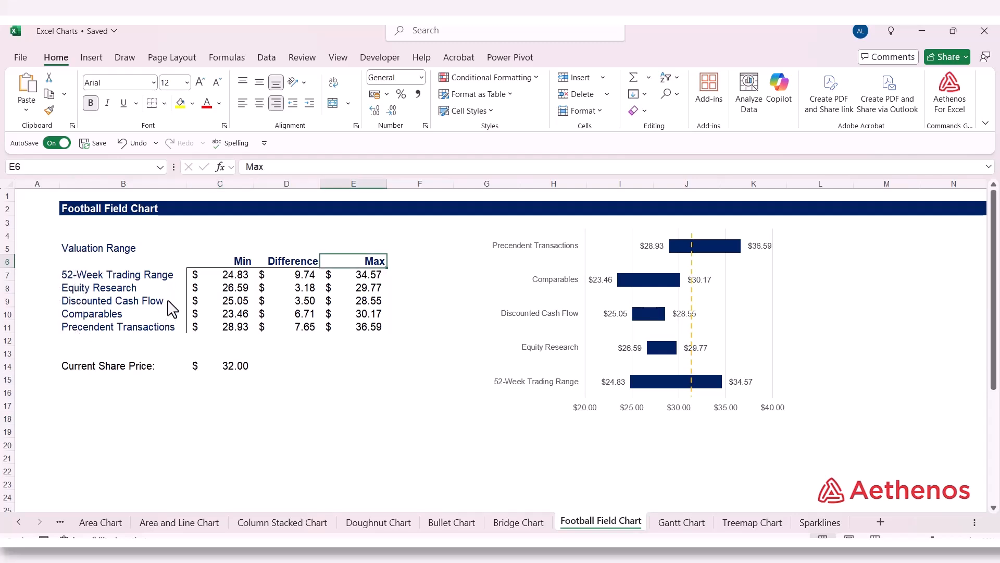
left_click_drag(219, 286, 216, 332)
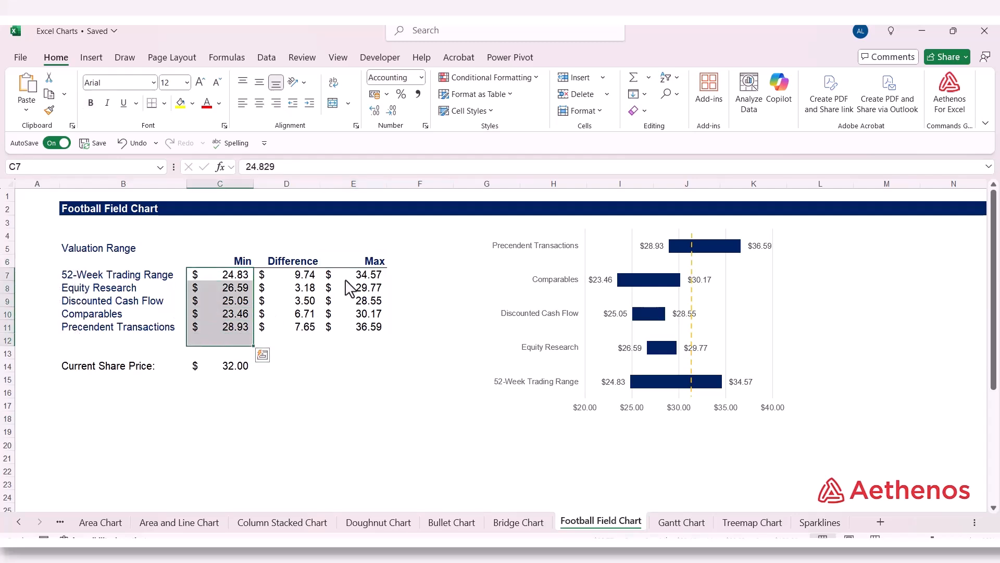
left_click_drag(356, 276, 356, 341)
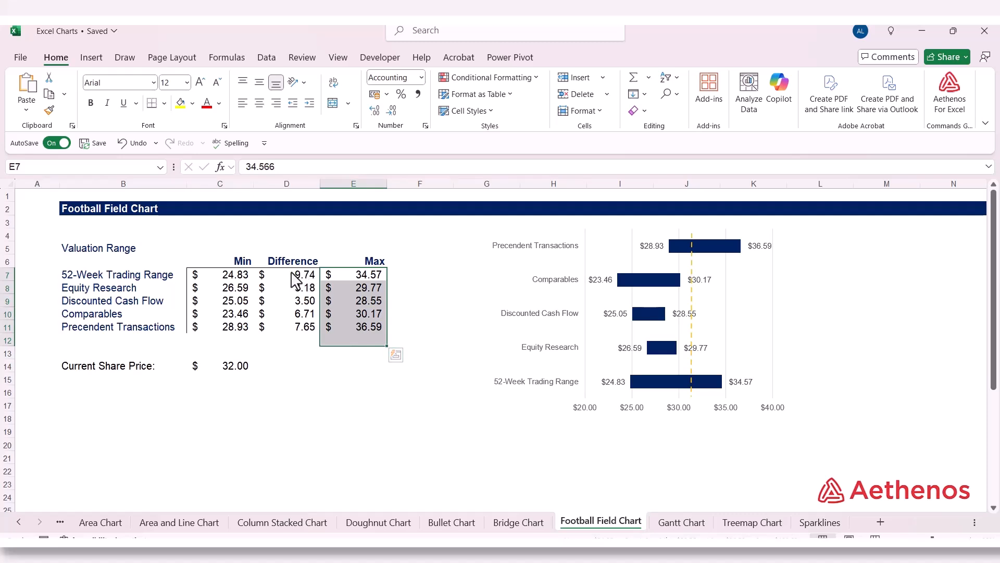
Step: Examine the formulas in the Difference column of the Valuation Range table
left_click(295, 279)
left_click(292, 264)
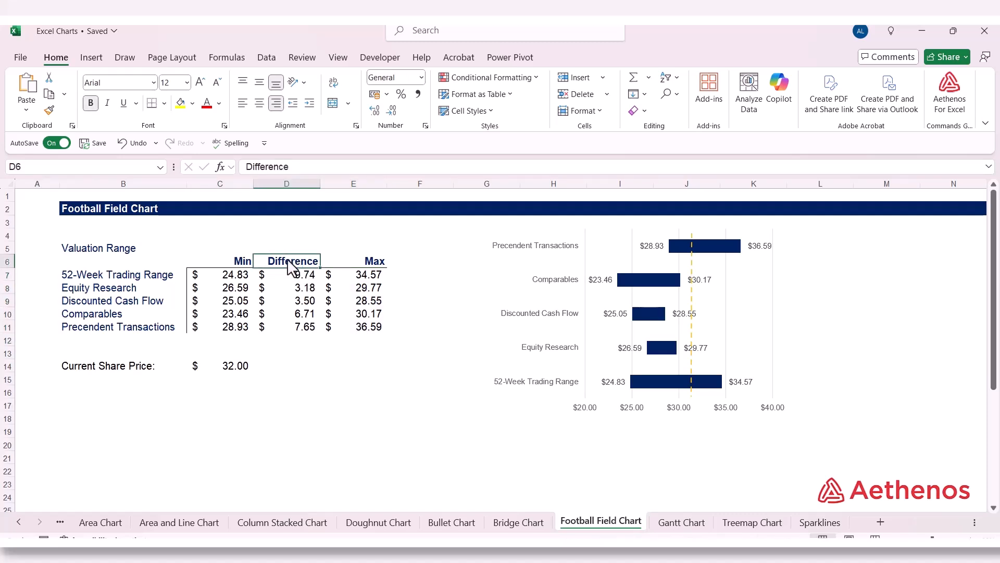
double_click(291, 274)
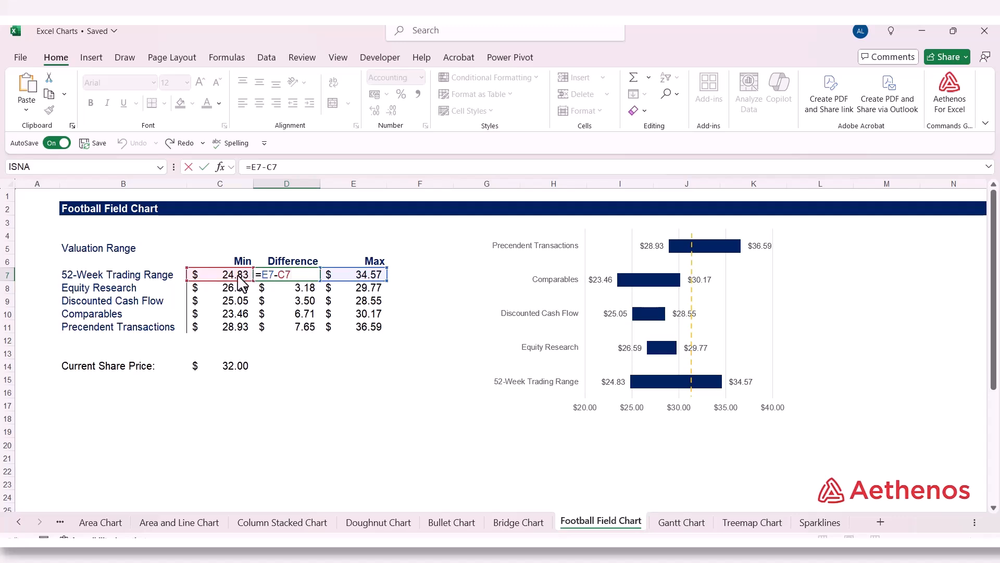
key("Escape")
key("Down")
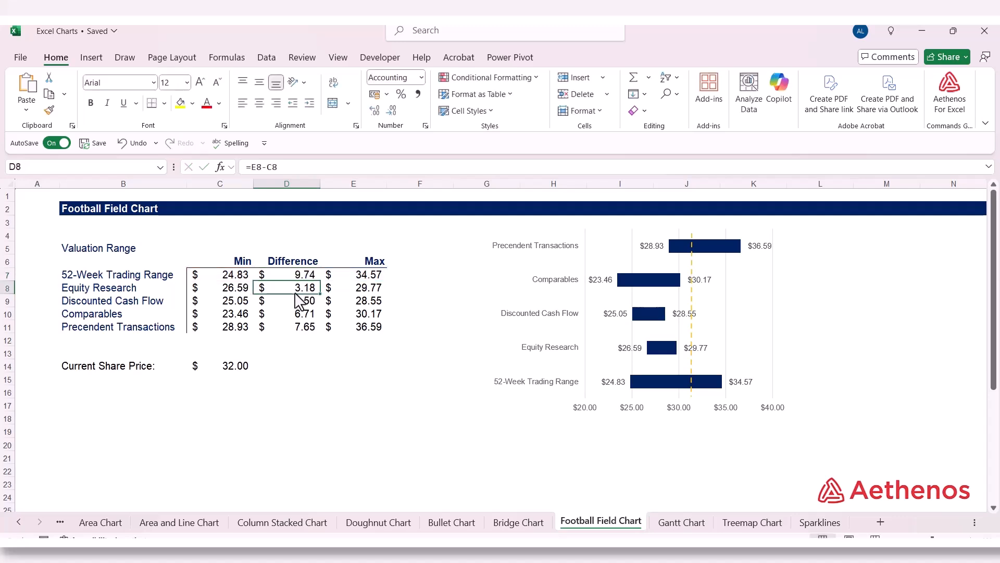
key("Down")
key("Down")
key("Down")
key("Up")
key("Up")
key("Up")
key("Up")
key("Up")
key("Down")
key("Down")
key("F2")
key("Escape")
left_click(288, 342)
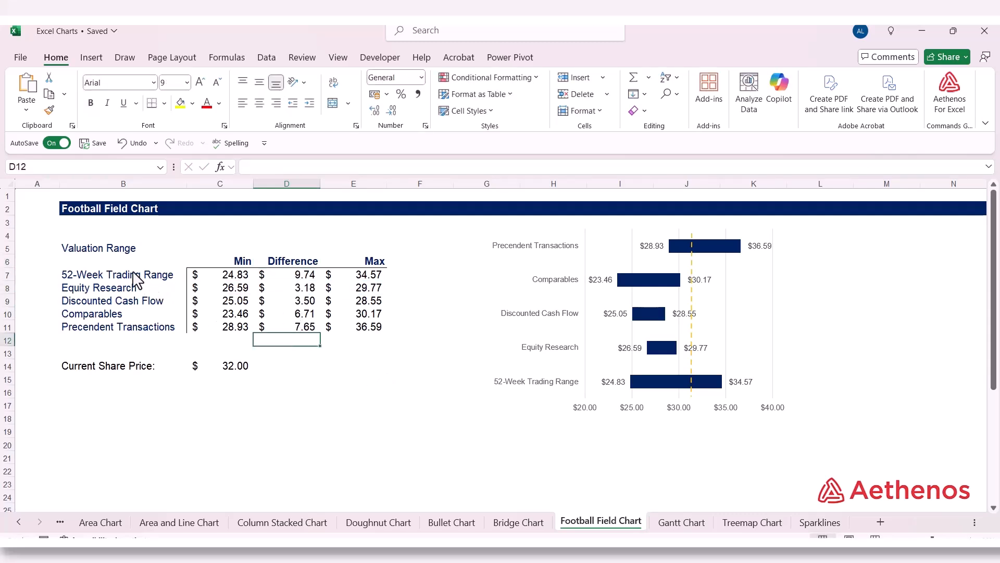
Step: Insert a 2-D stacked bar chart from the Valuation Range table, B6:E11, including its headers and method names
mouse_move(113, 263)
left_mouse_down()
mouse_move(306, 297)
mouse_move(359, 332)
left_mouse_up()
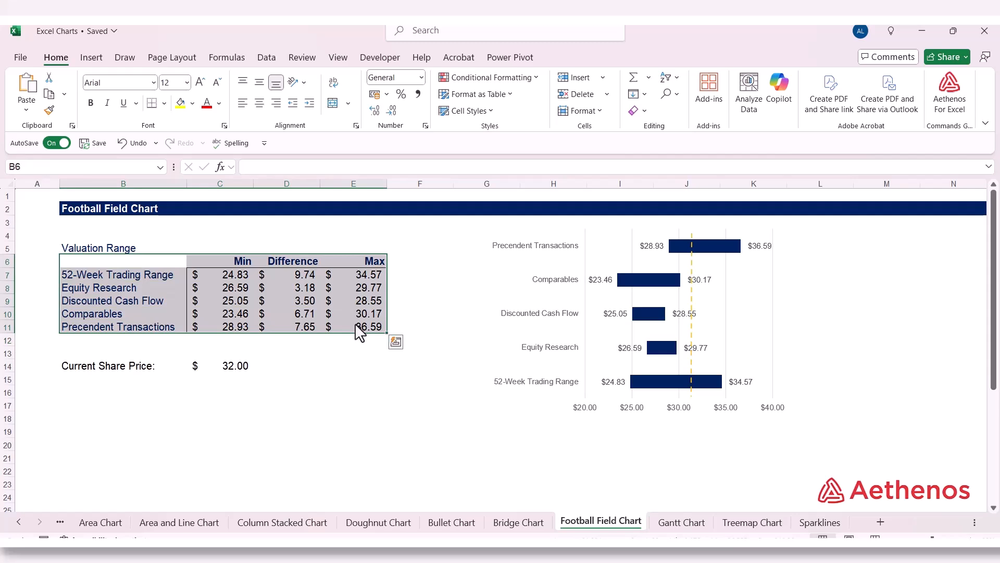
left_click(92, 58)
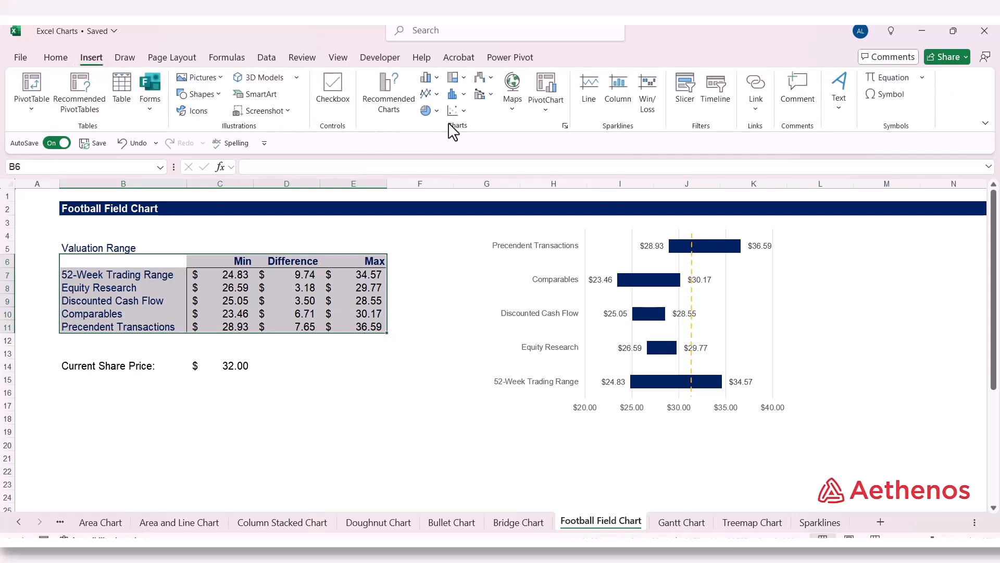
left_click(437, 83)
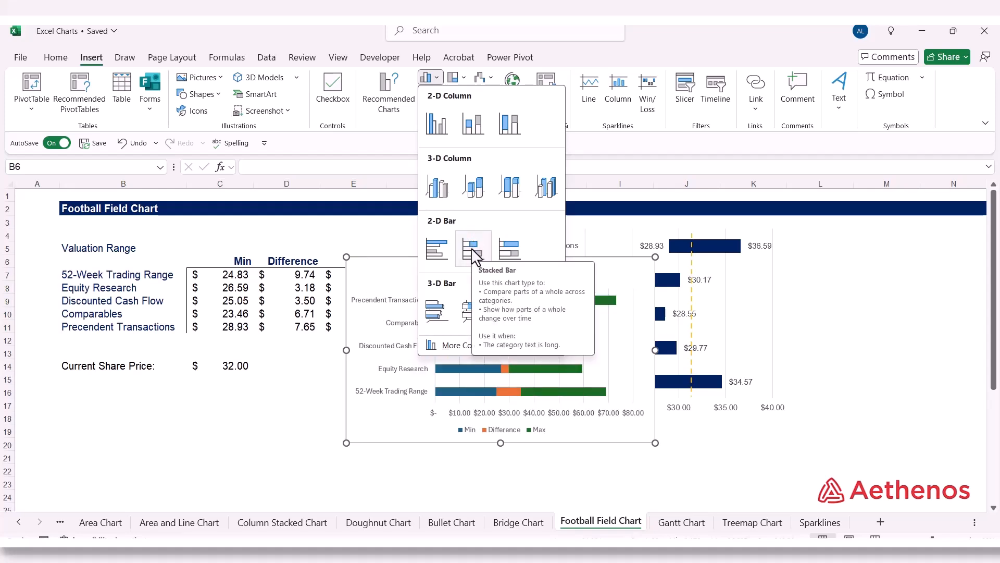
left_click(472, 249)
Step: Move the finished football field chart down to about row 20, then place the new stacked bar chart in its spot and enlarge it slightly
left_click_drag(451, 277, 222, 291)
left_click(571, 239)
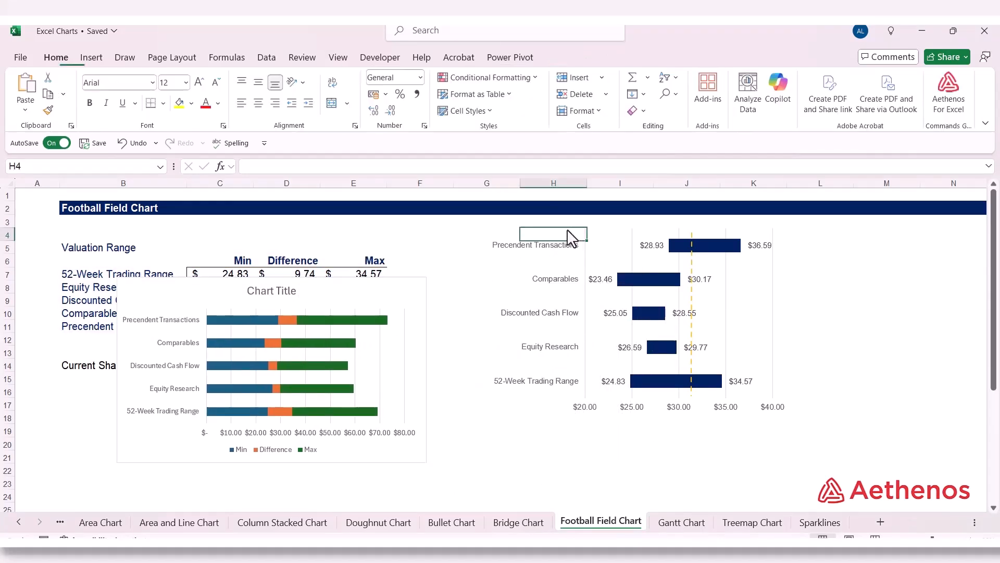
left_click(564, 302)
left_click(763, 355)
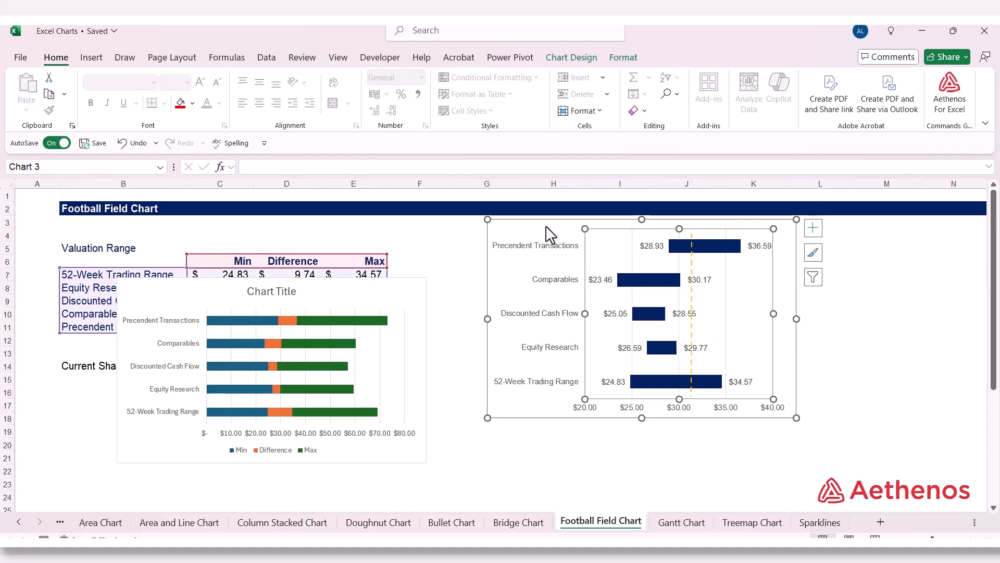
left_click_drag(565, 230, 767, 442)
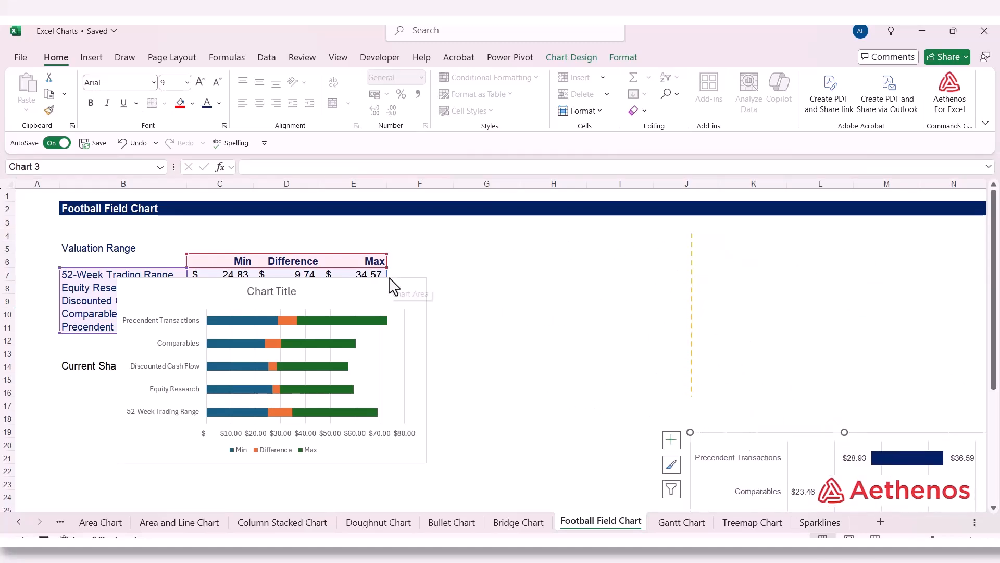
left_click_drag(393, 284, 714, 235)
left_click_drag(752, 415, 783, 435)
left_click(852, 369)
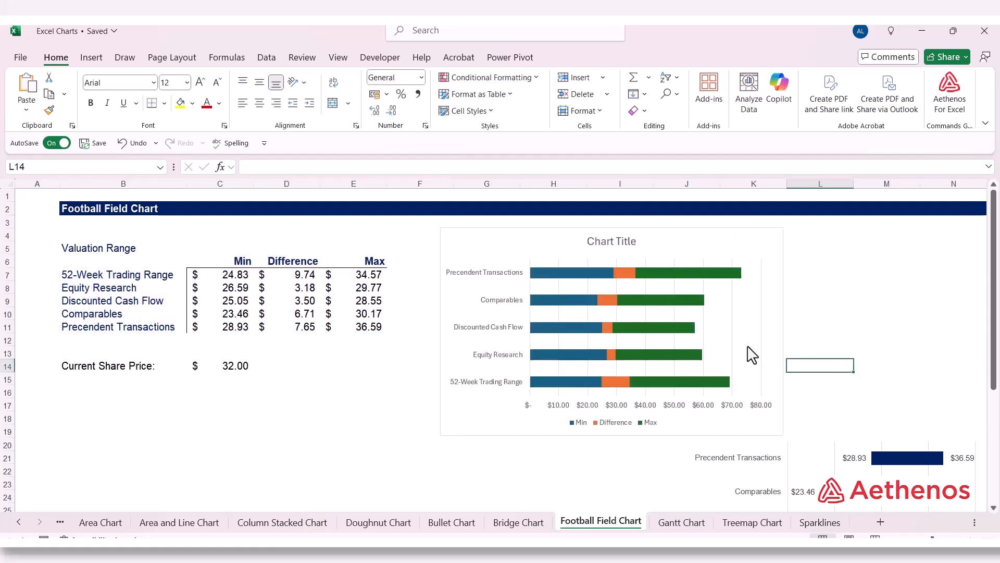
Step: Set all text in the new chart to Arial, size 9
left_click(475, 251)
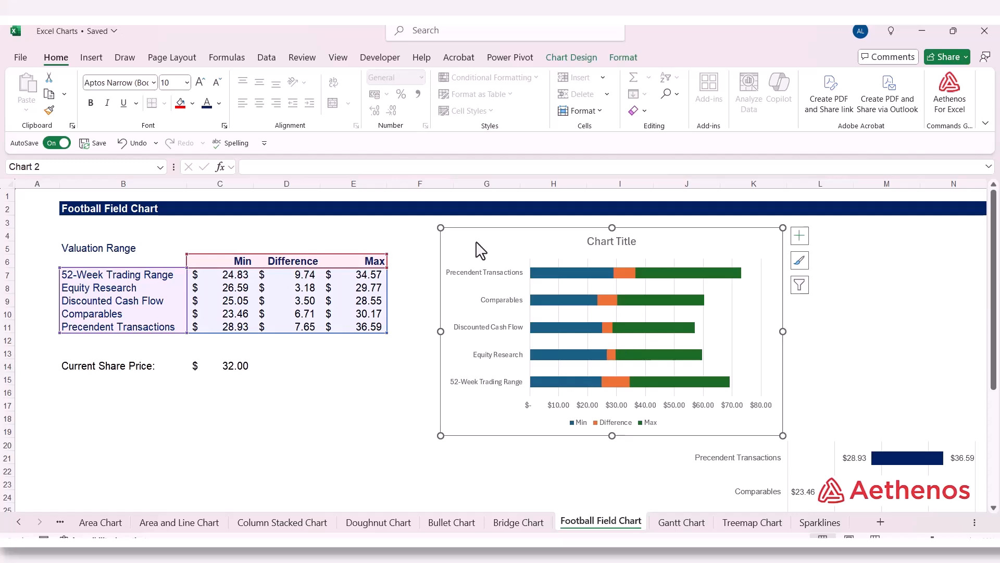
left_click(154, 84)
scroll(154, 292, "down", 6)
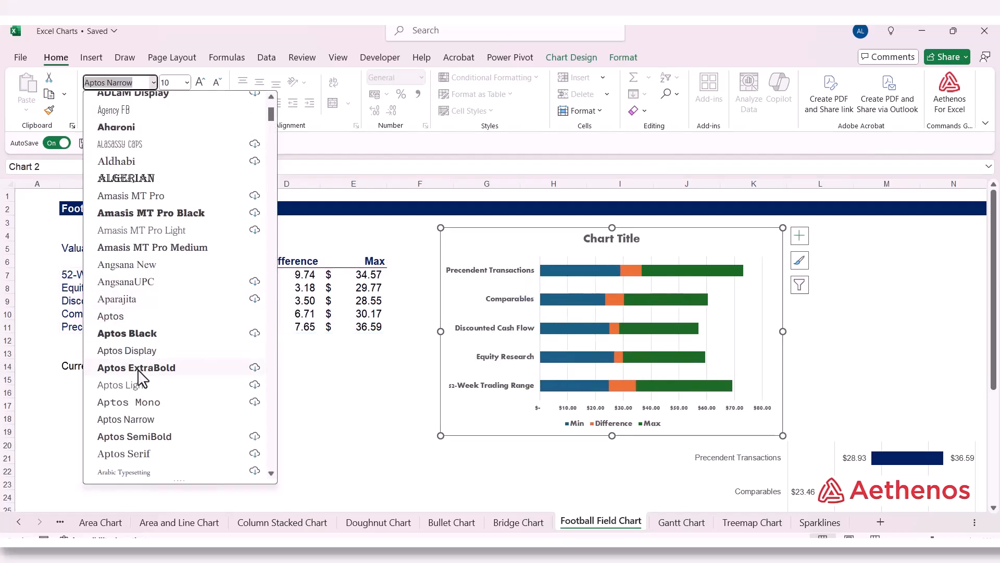
left_click(139, 335)
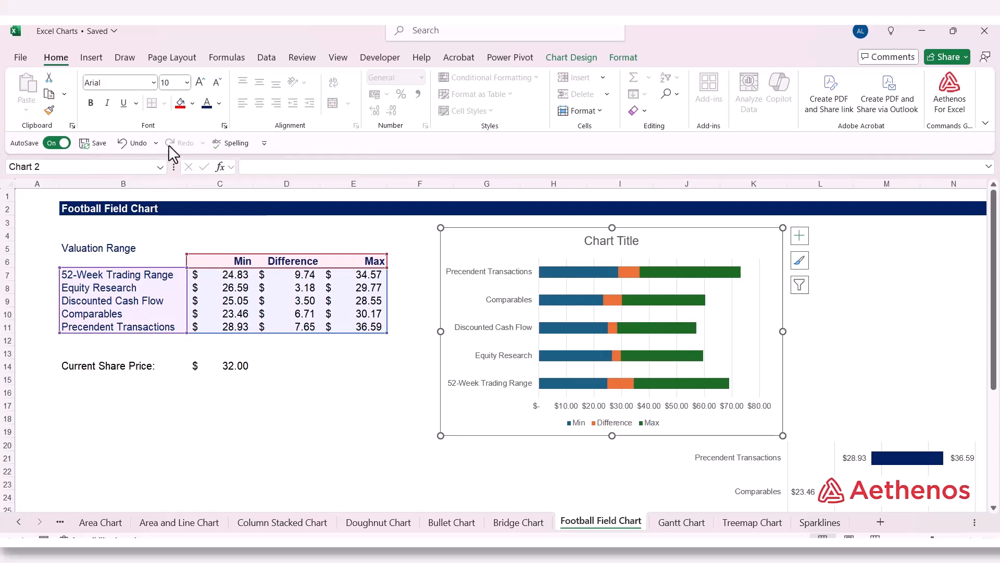
left_click(188, 82)
left_click(177, 118)
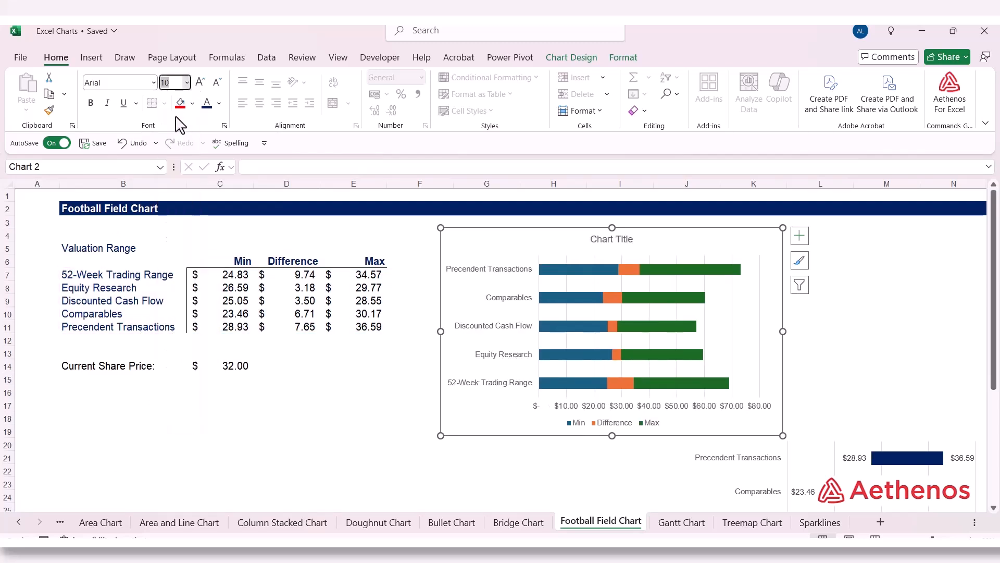
Step: Remove the fill and the border line from the new chart's chart area
right_click(472, 249)
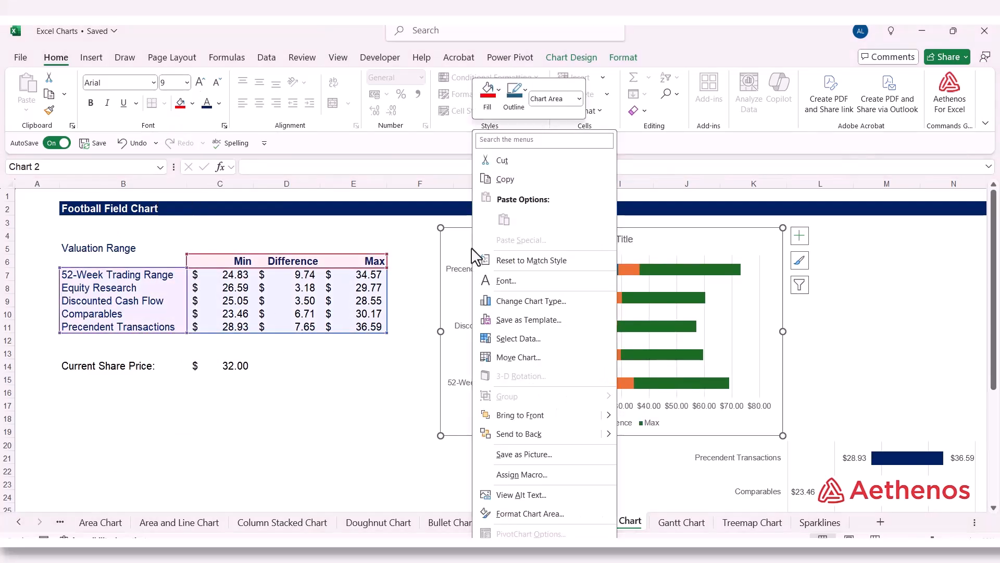
left_click(531, 514)
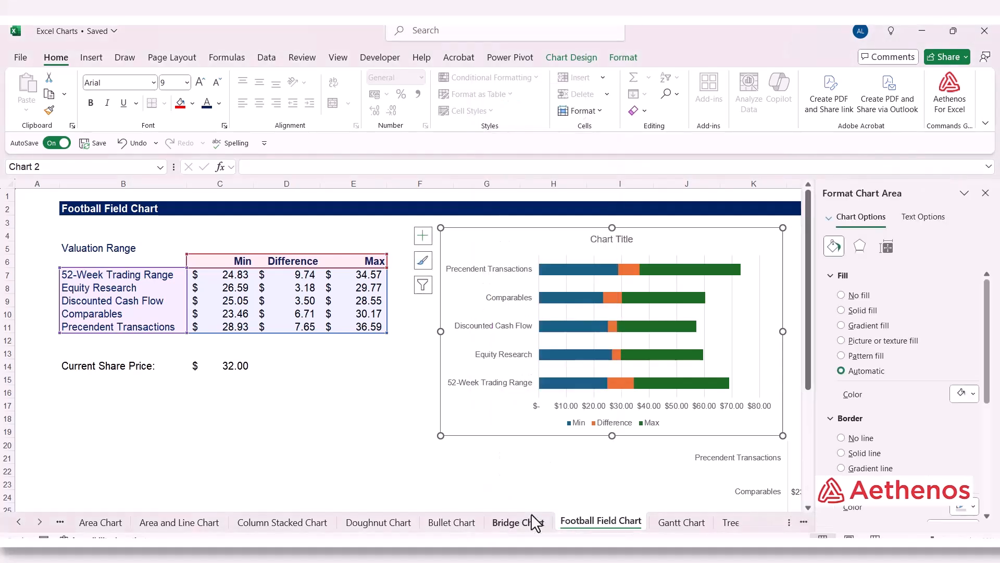
left_click(843, 295)
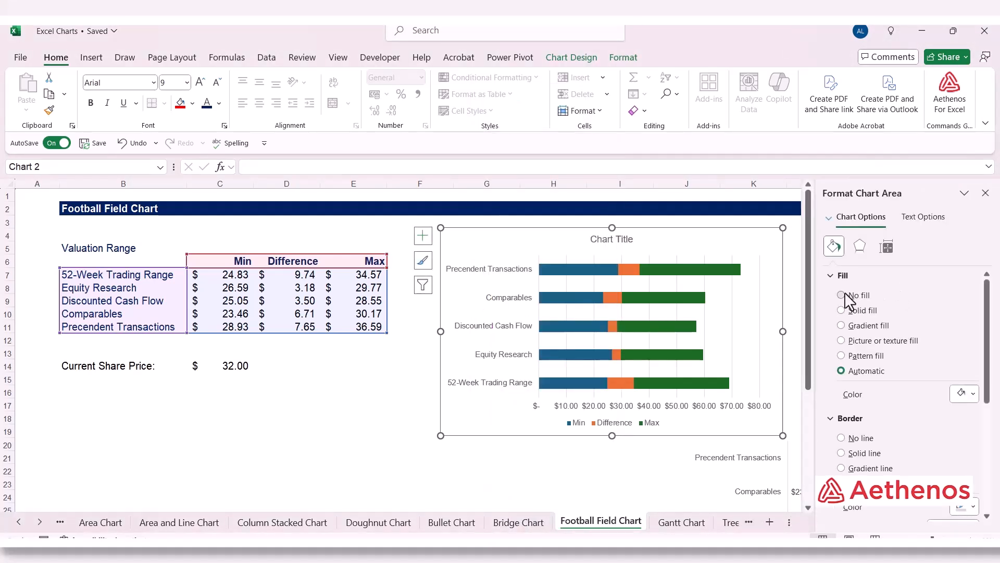
left_click(841, 411)
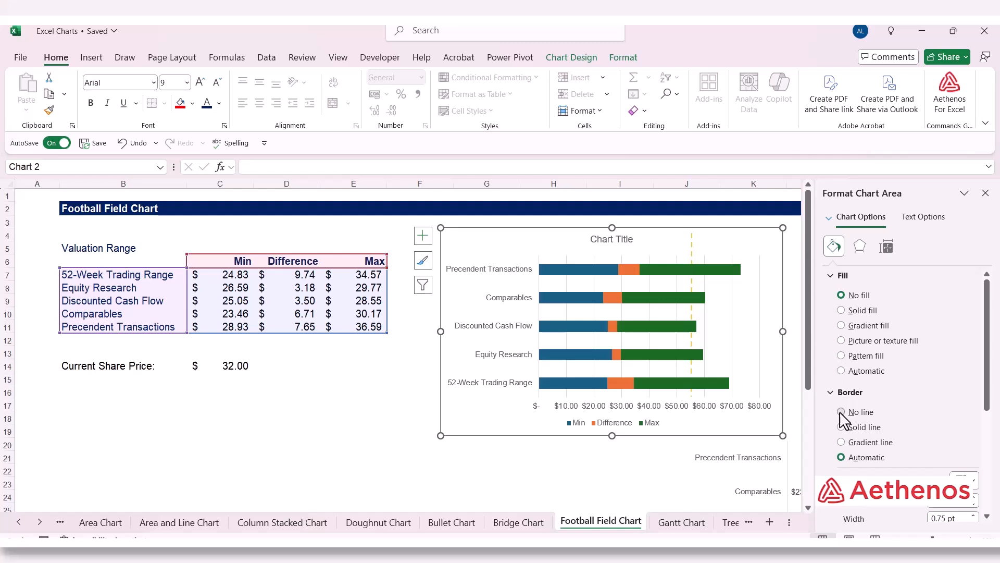
left_click(986, 193)
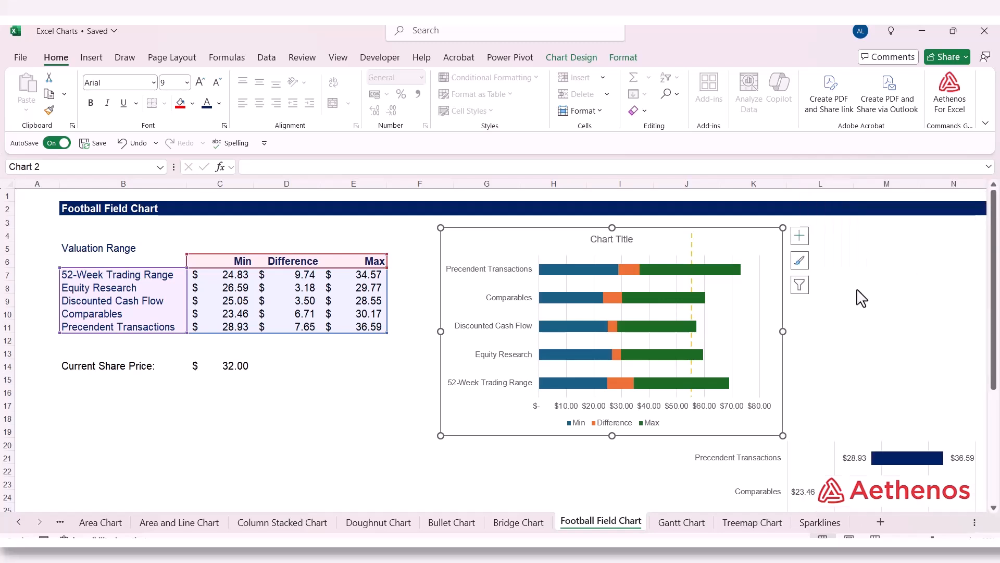
left_click(358, 396)
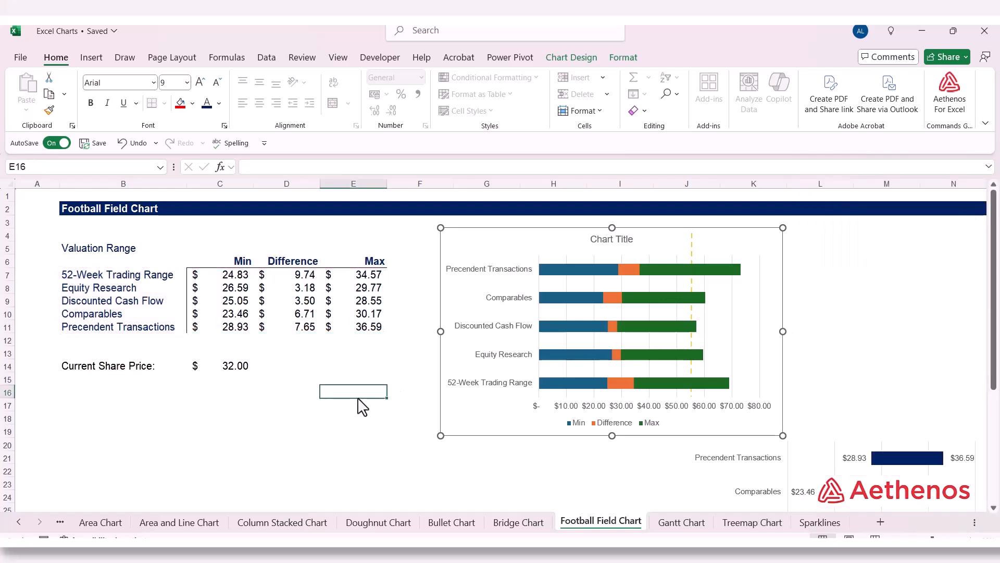
Step: Set the Min series bars in the new chart to no fill
left_click(567, 266)
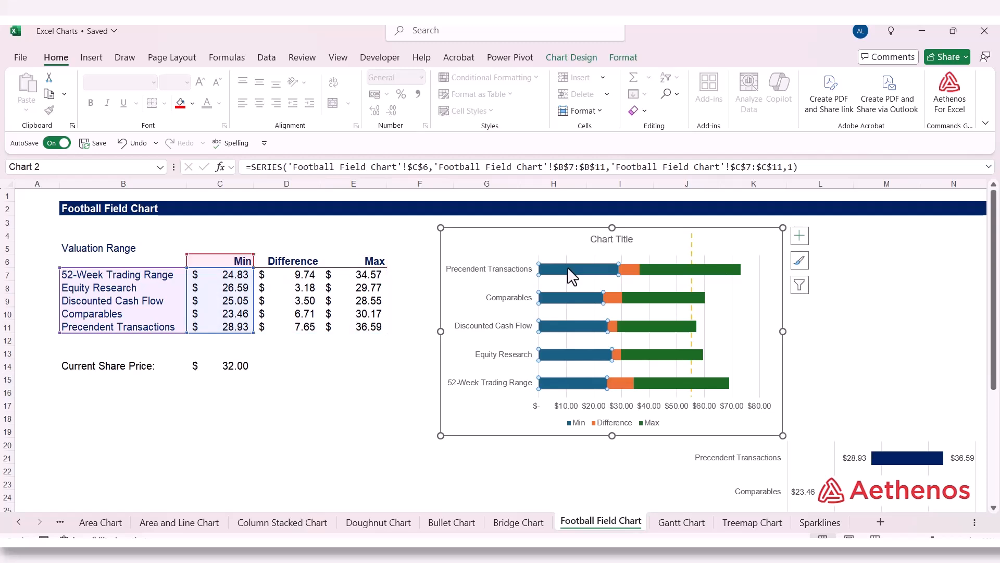
left_click(664, 267)
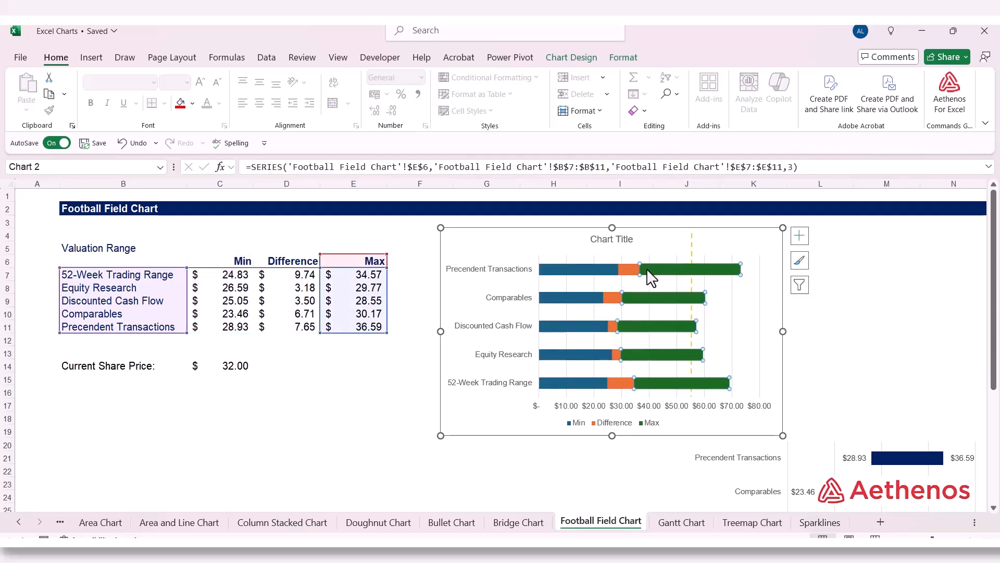
left_click(579, 270)
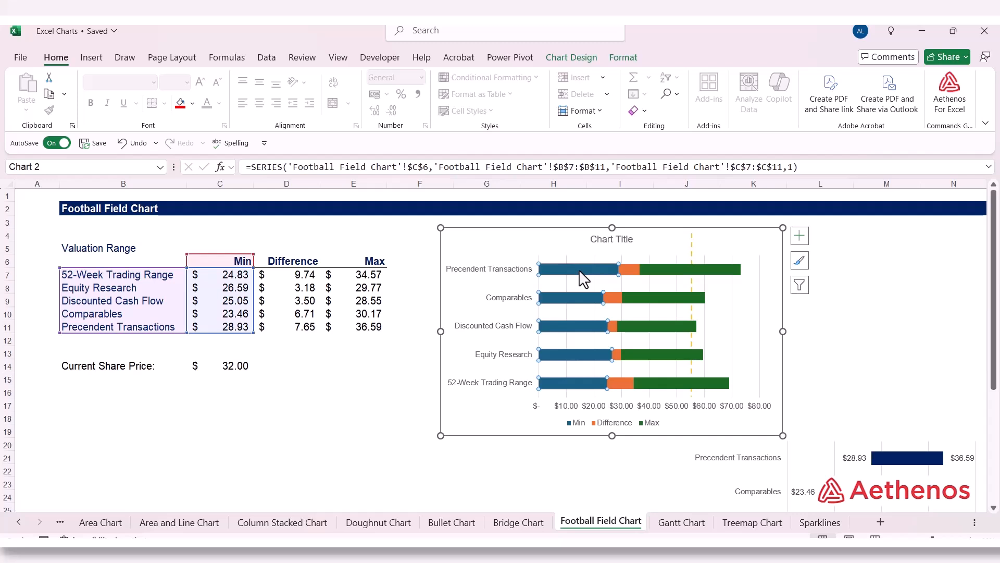
right_click(579, 270)
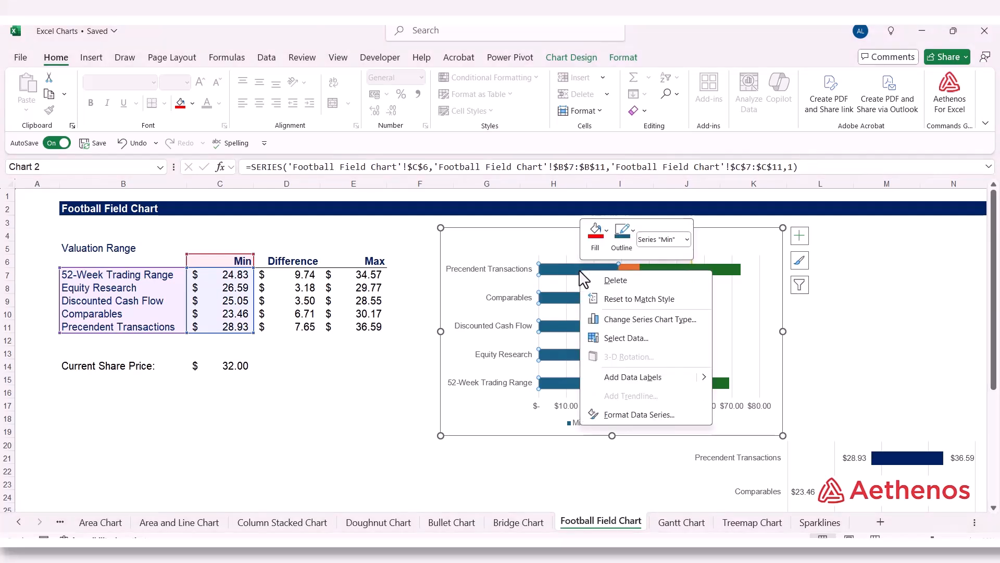
left_click(604, 245)
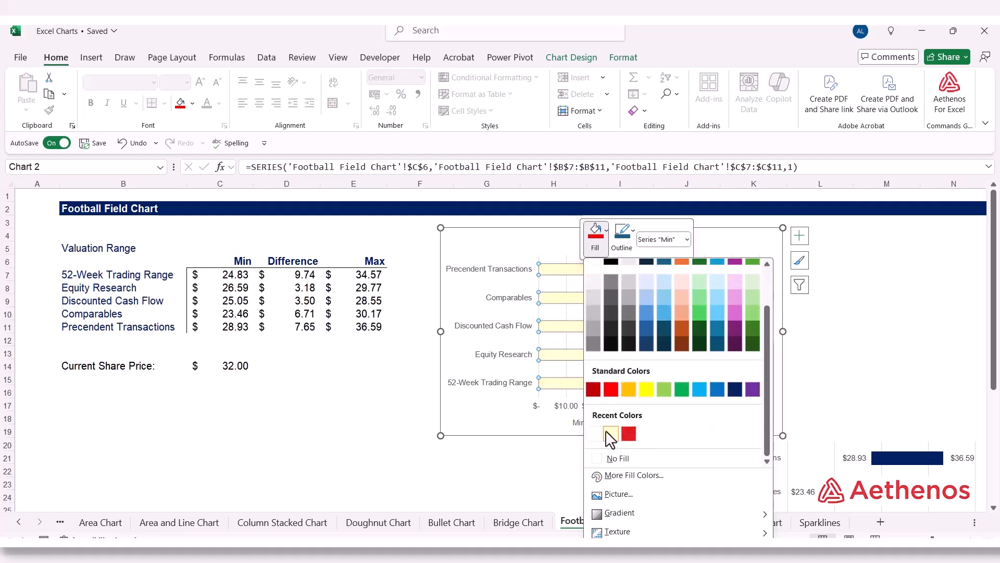
scroll(625, 412, "down", 1)
left_click(608, 459)
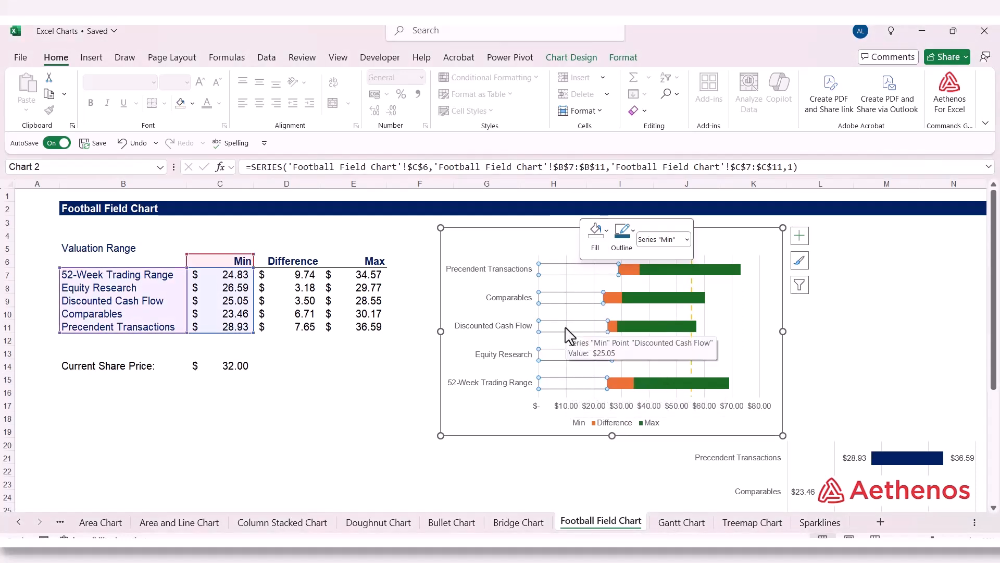
Step: Set the Max series bars in the new chart to no fill
left_click(680, 382)
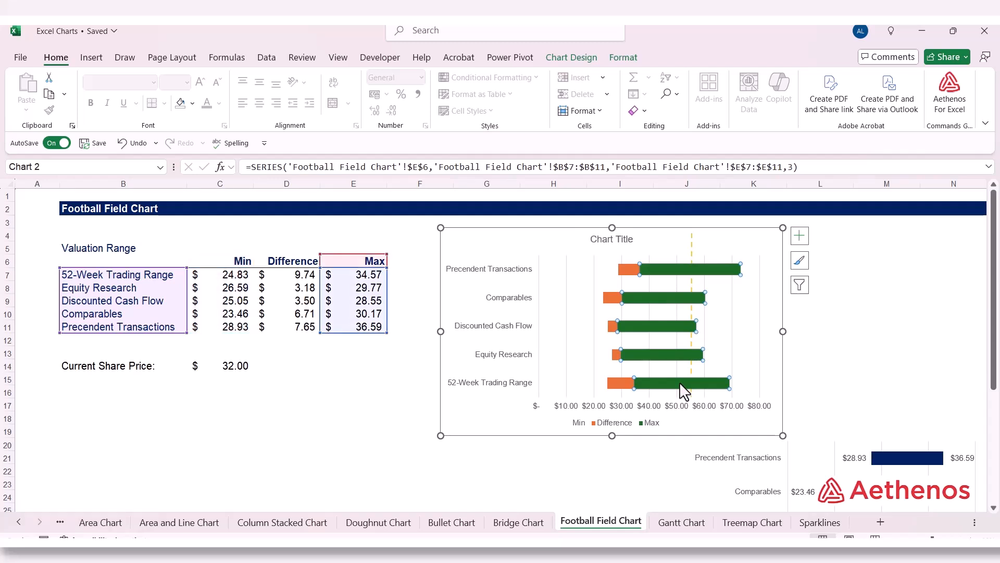
right_click(679, 382)
left_click(707, 344)
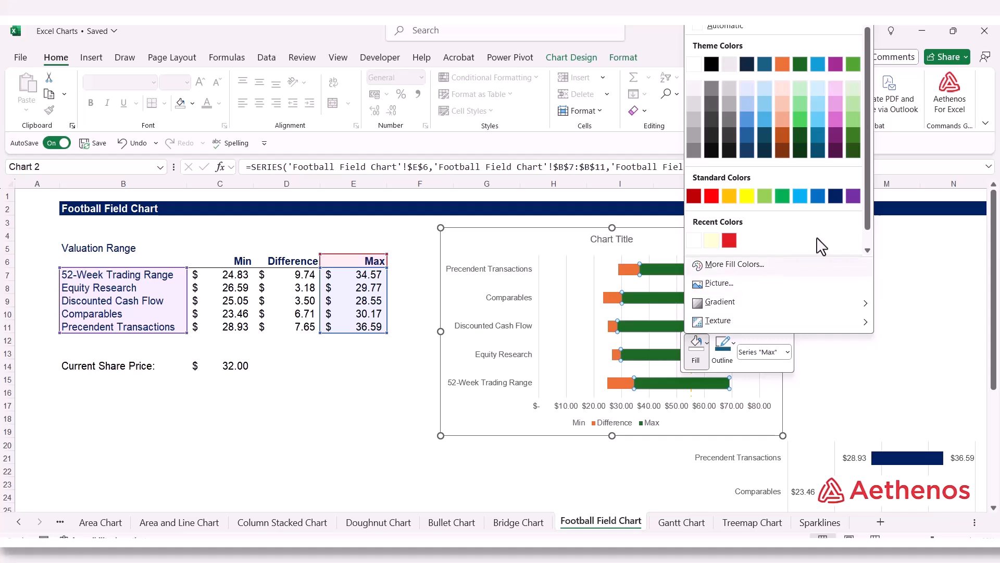
scroll(818, 245, "down", 1)
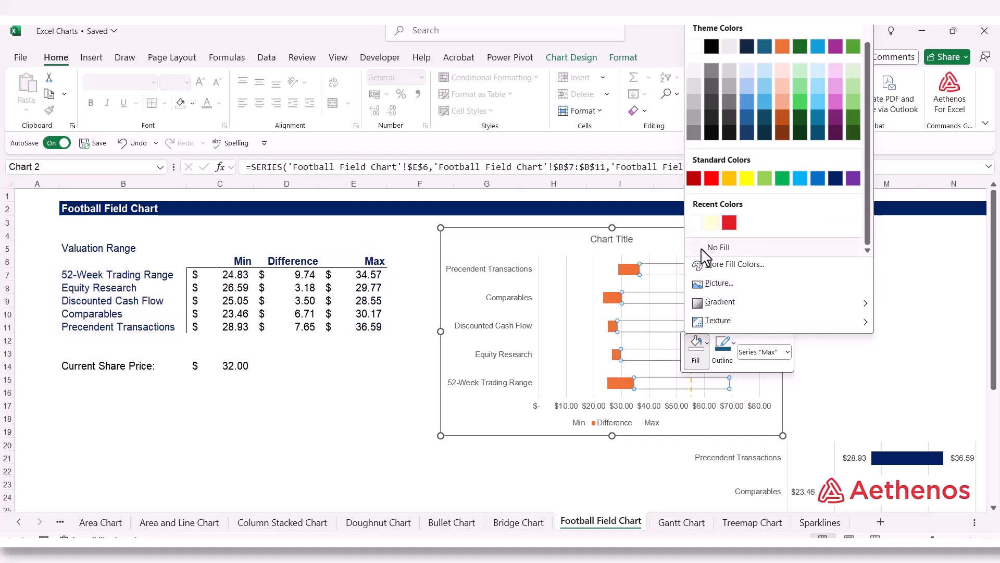
left_click(708, 251)
left_click(380, 413)
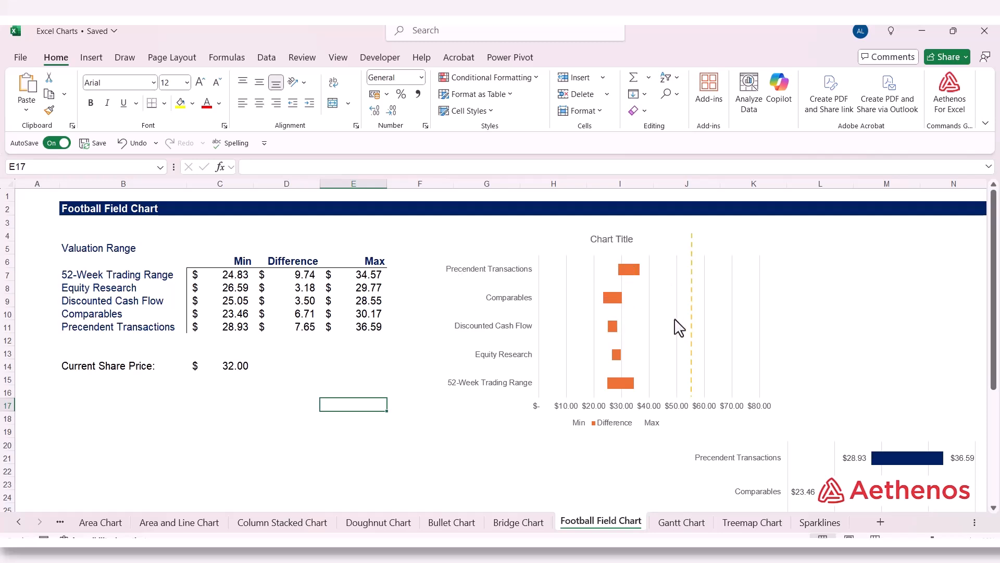
Step: Delete the legend from the new chart
left_click(629, 426)
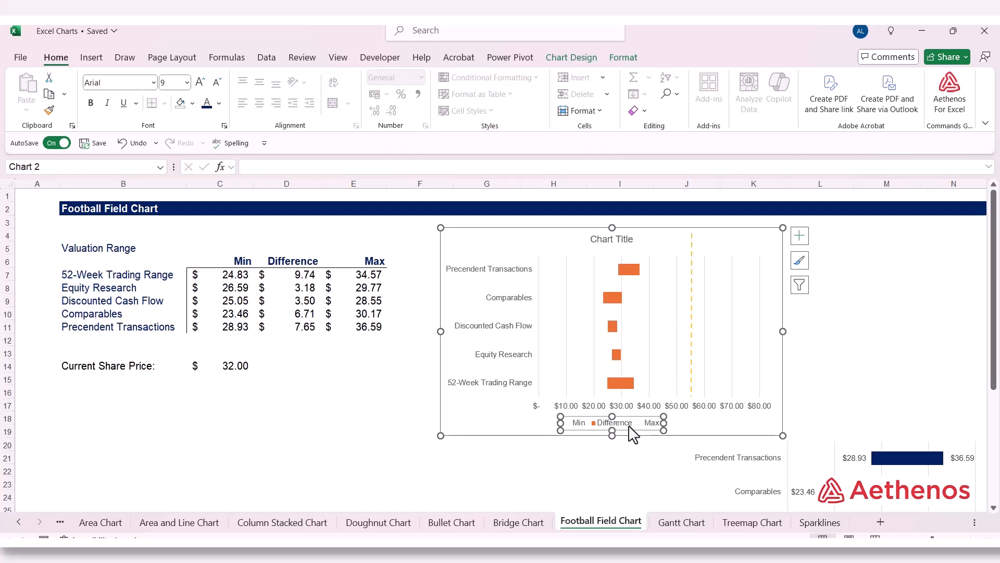
right_click(632, 433)
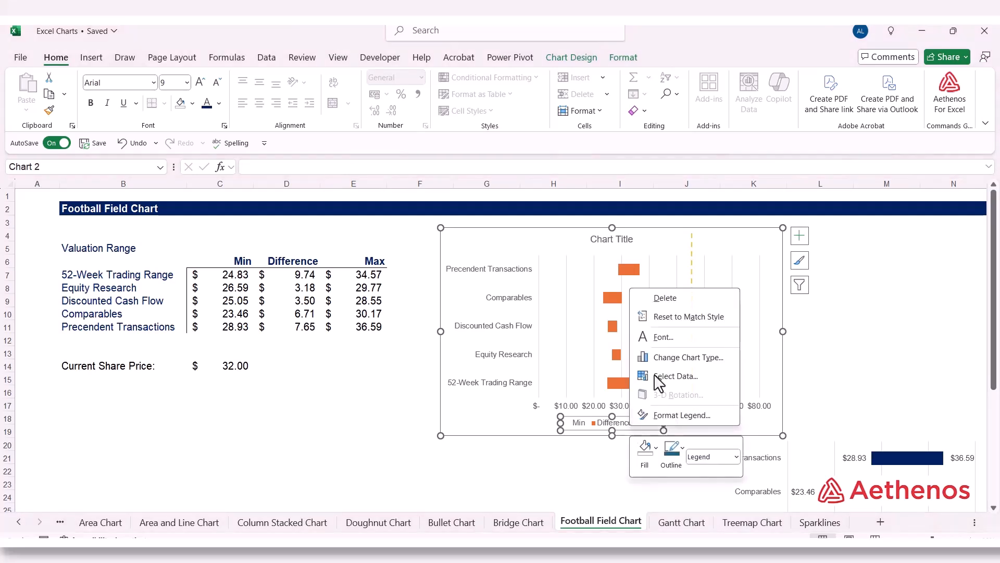
left_click(670, 303)
Step: Set the bounds of the new chart's horizontal value axis to a minimum of 20 and a maximum of 40
left_click(644, 427)
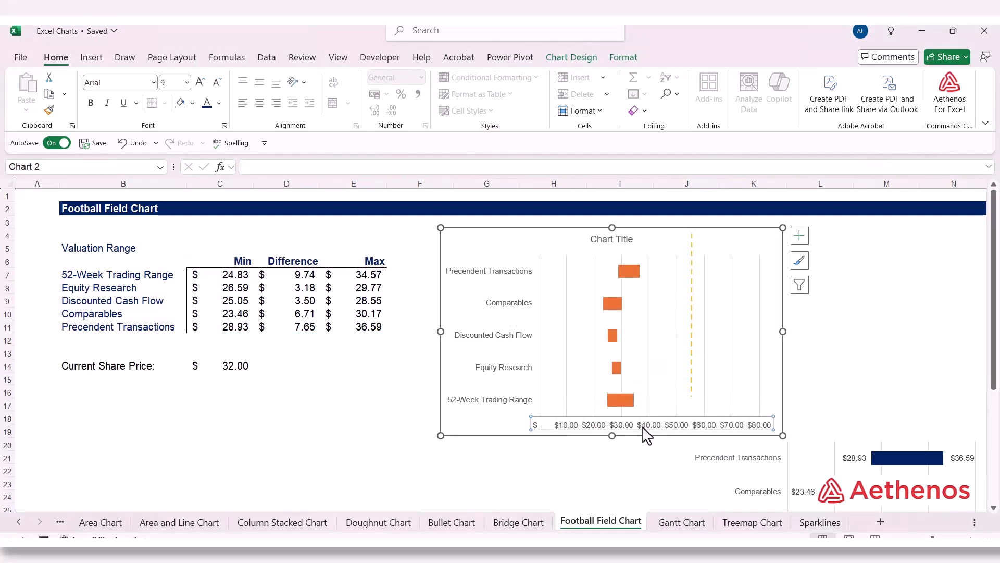
right_click(644, 429)
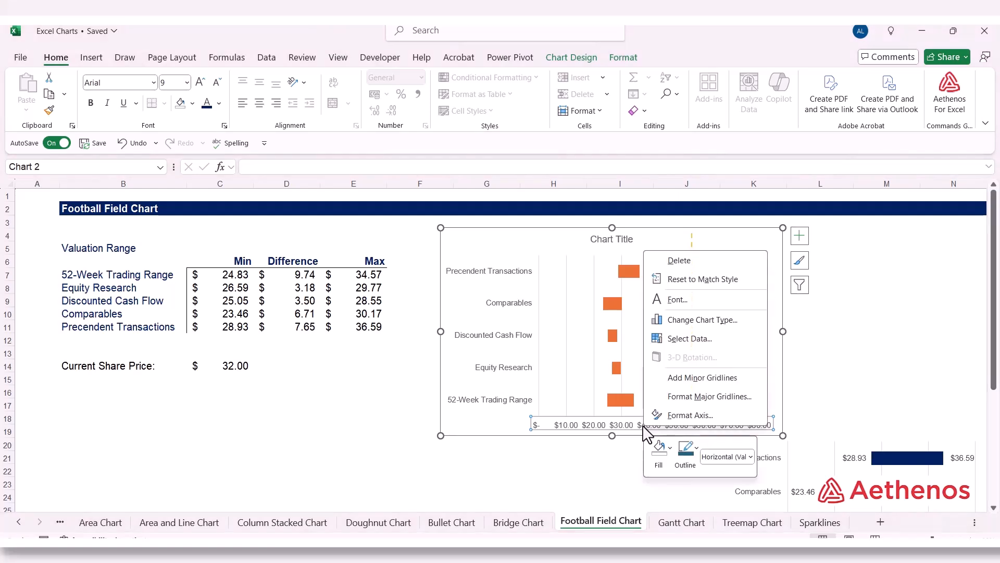
left_click(675, 415)
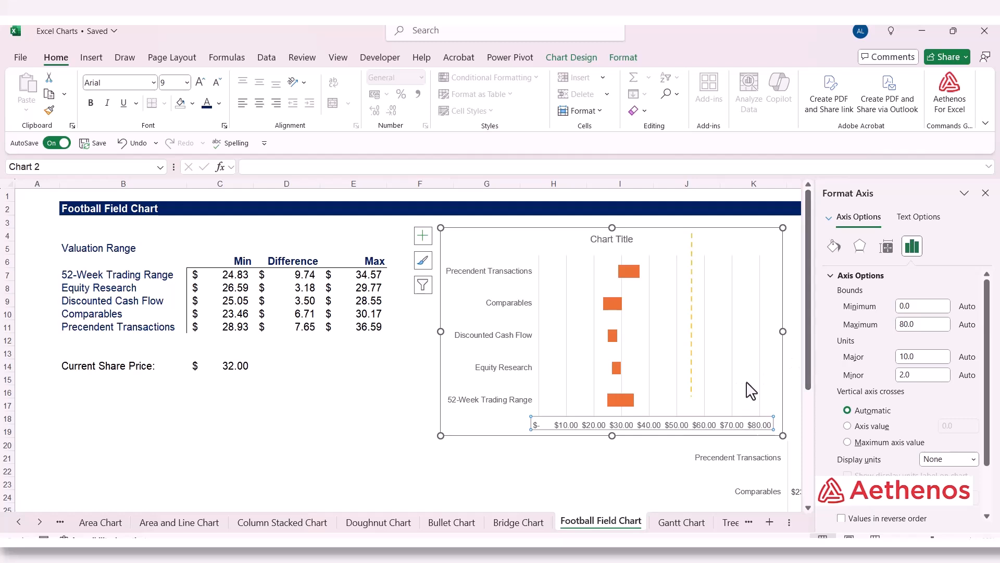
left_click(920, 309)
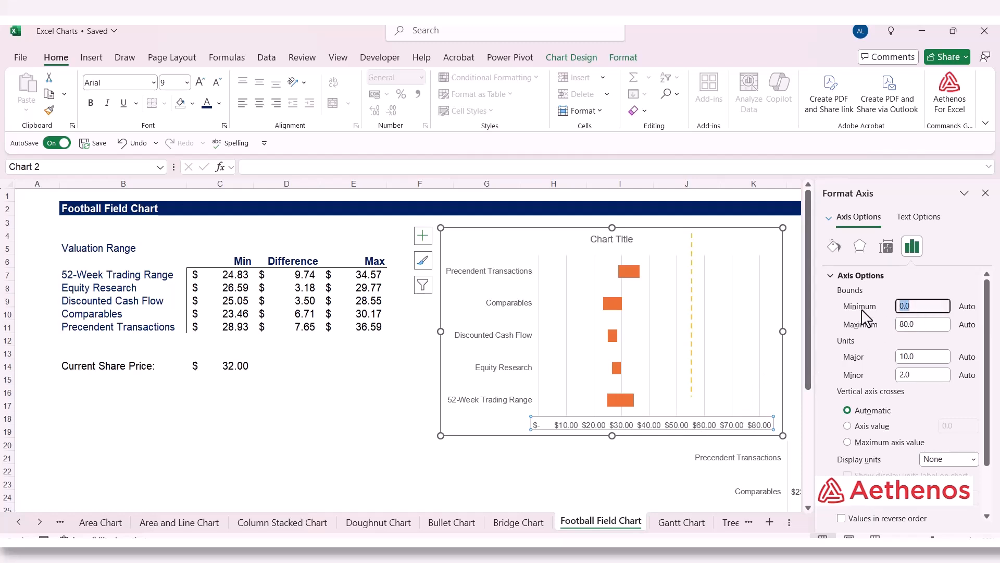
left_click(923, 325)
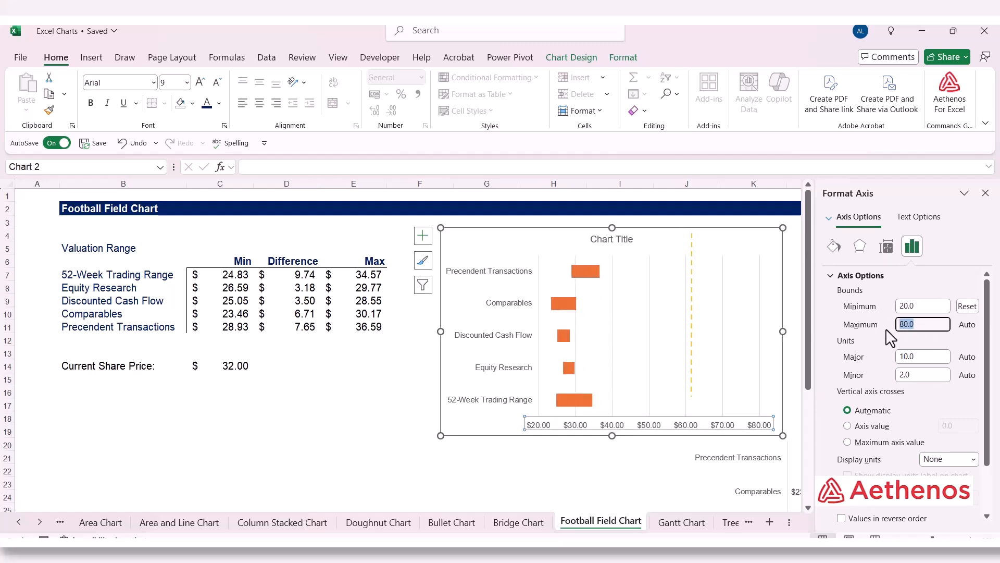
type("40")
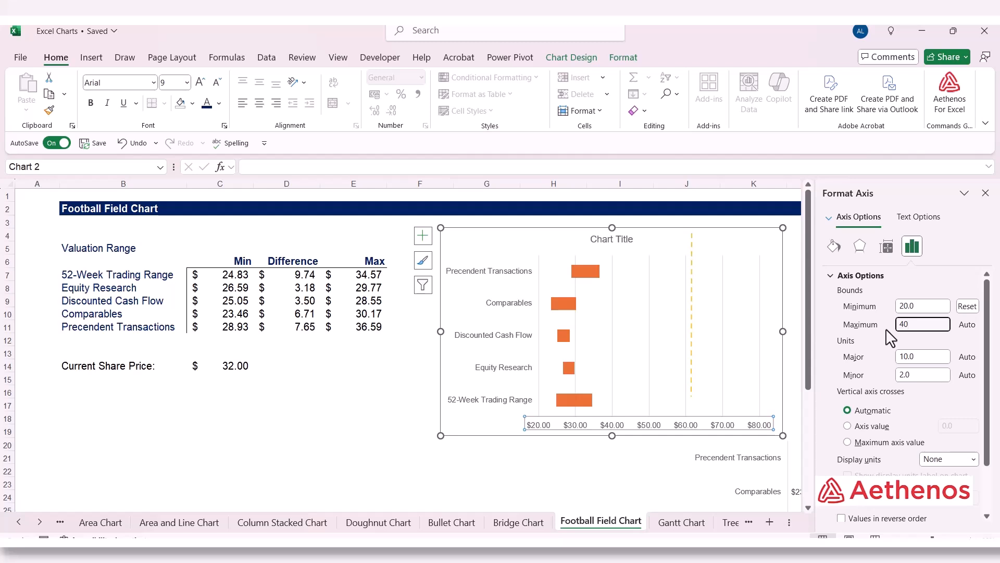
left_click(919, 309)
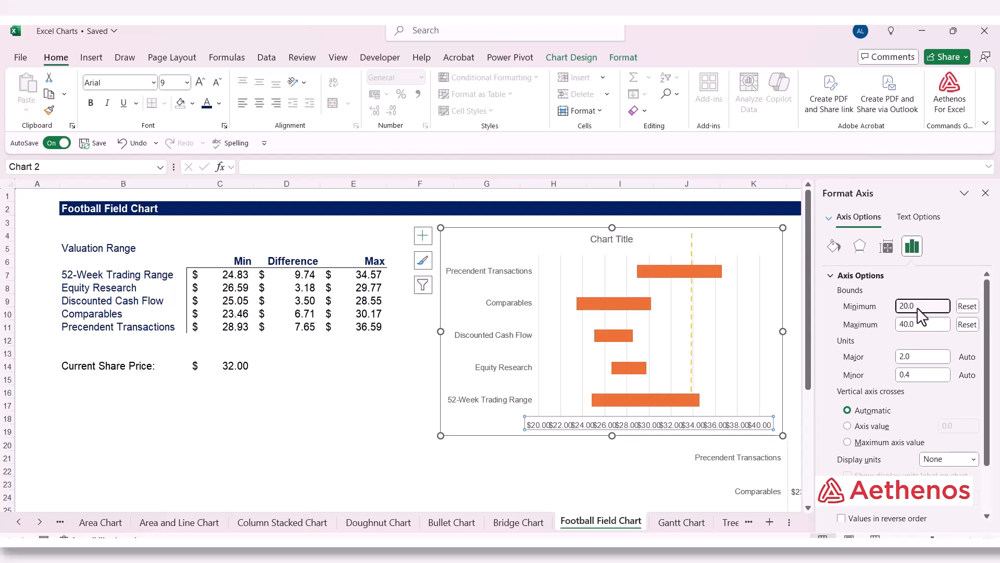
Step: Set the major unit of the new chart's horizontal value axis to 5
left_click(913, 356)
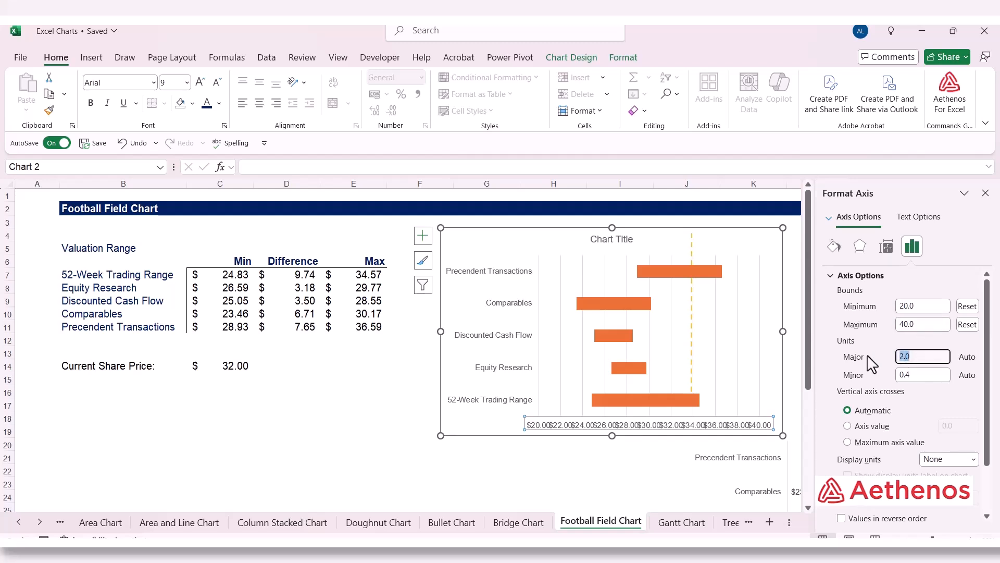
type("5")
left_click(928, 376)
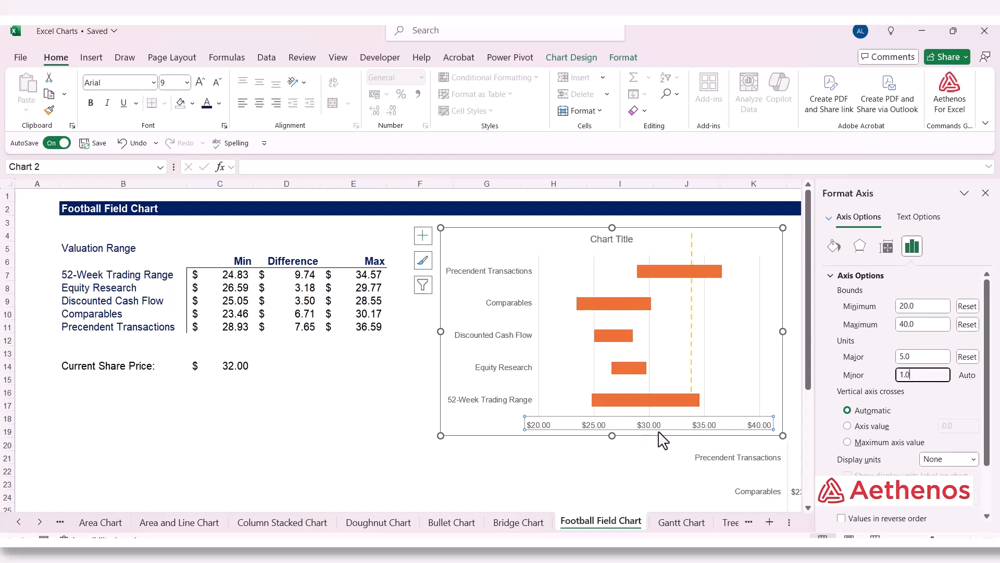
left_click(985, 194)
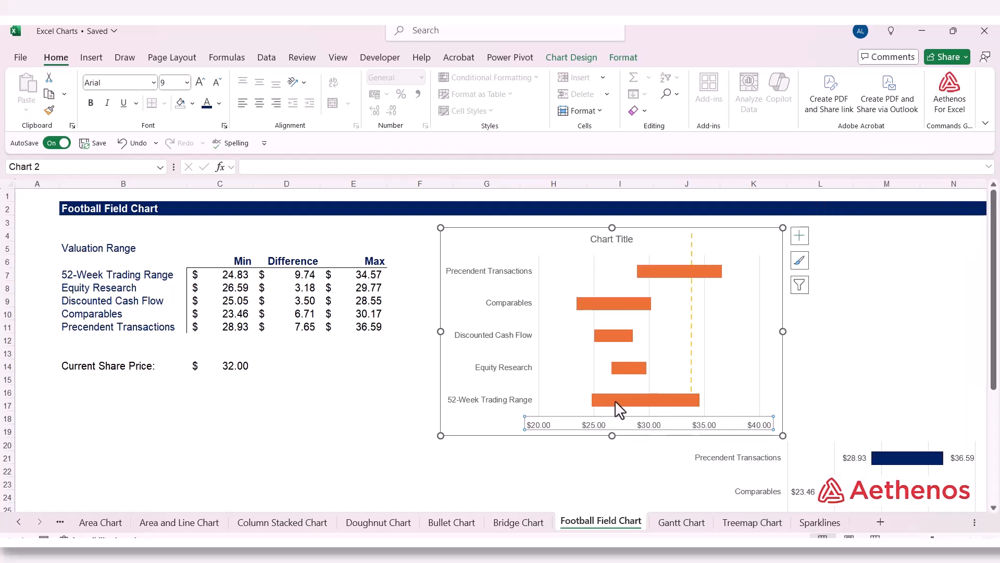
left_click(333, 434)
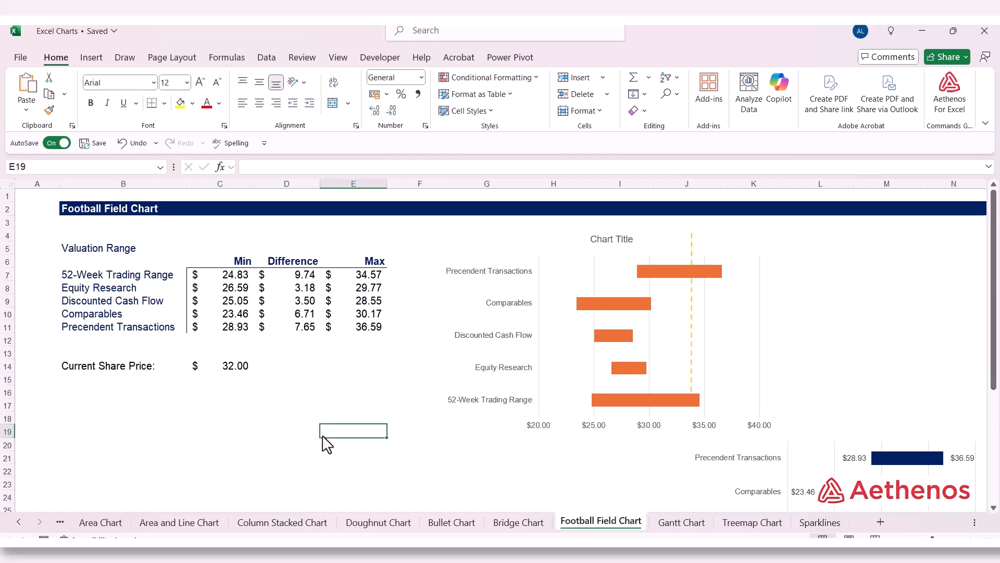
Step: Fill the Difference series bars in the new chart with the standard dark blue color
left_click(613, 301)
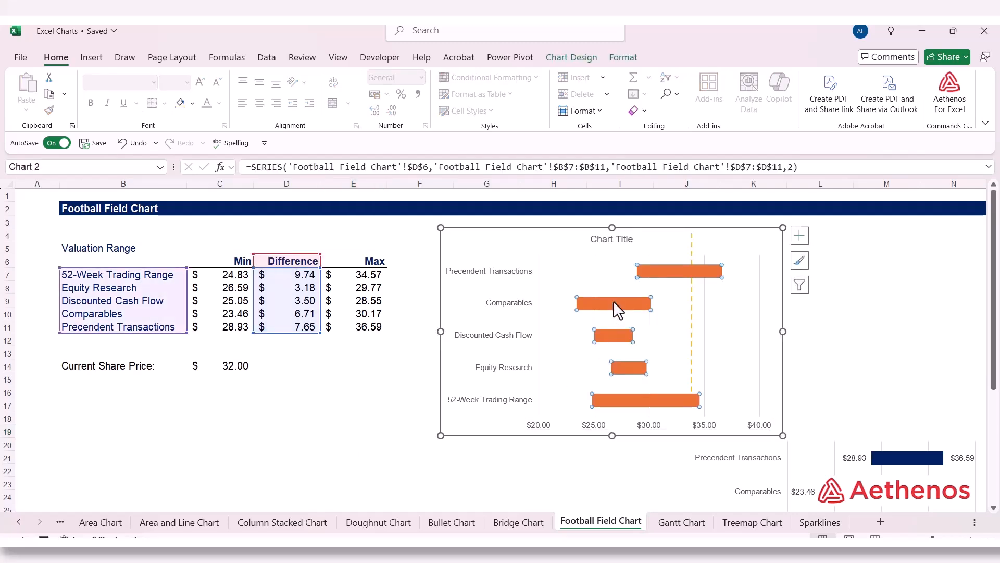
right_click(614, 301)
left_click(630, 262)
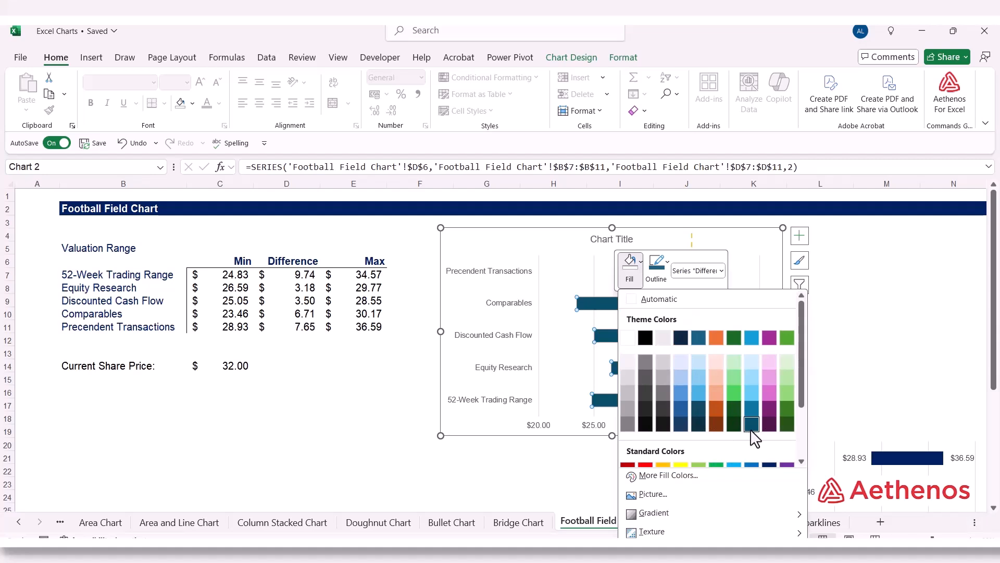
left_click(767, 464)
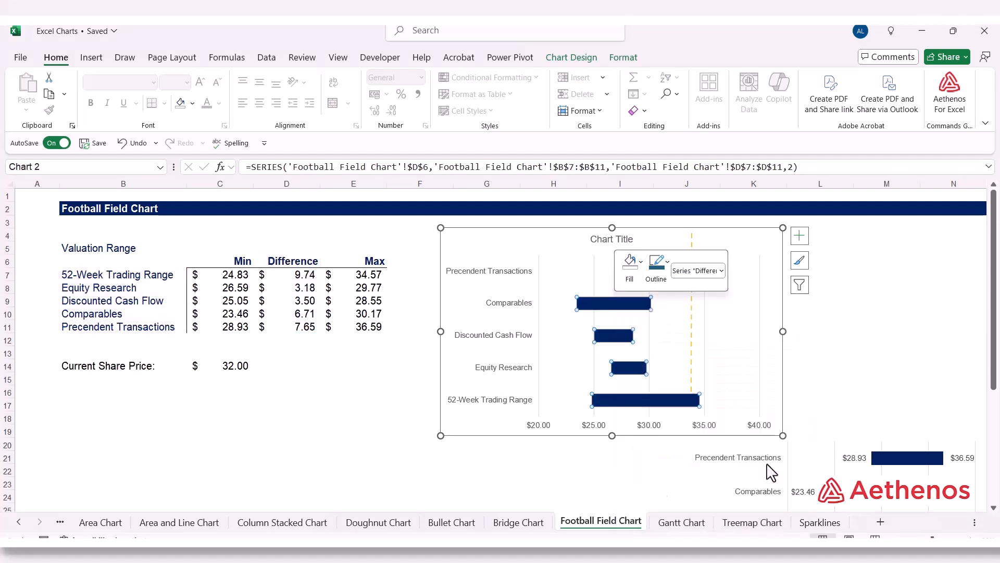
left_click(244, 405)
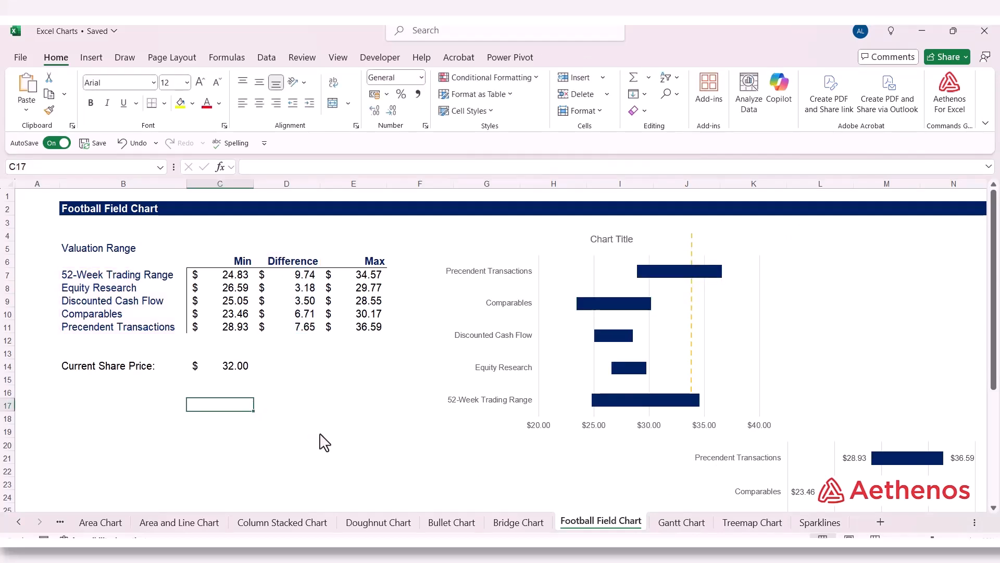
Step: Shift the new chart aside over the table and move the yellow dashed line onto the reference chart's Precendent Transactions bar
left_click(554, 240)
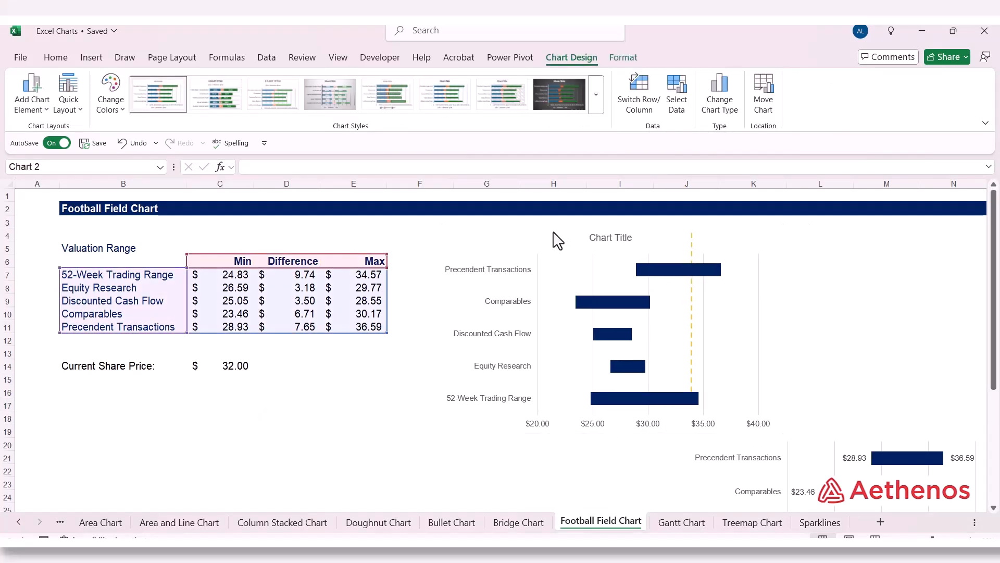
left_click_drag(553, 239, 377, 264)
left_click(693, 268)
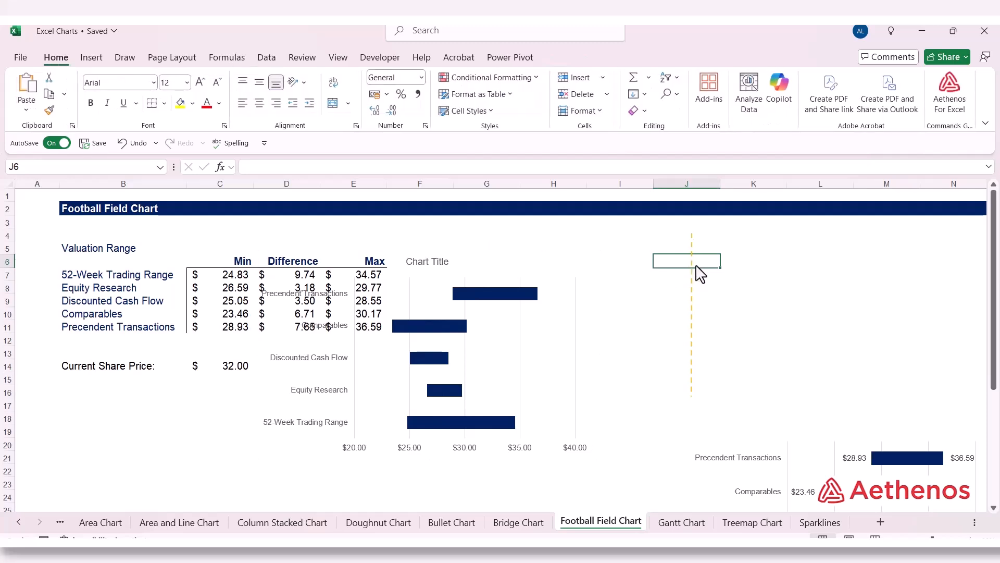
left_click_drag(699, 283, 910, 470)
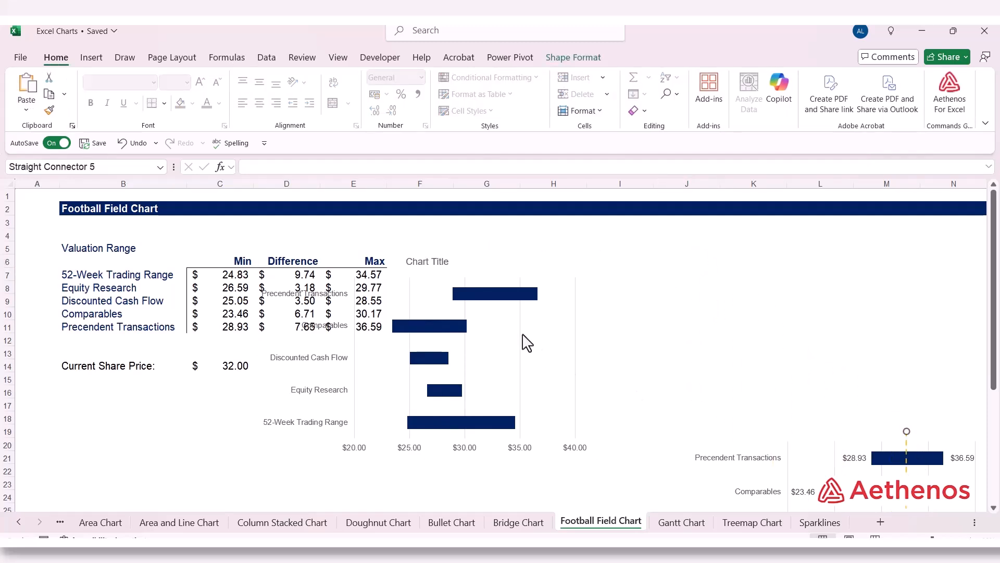
Step: Move the new chart back beside the valuation table, just below the Football Field Chart heading
left_click(457, 281)
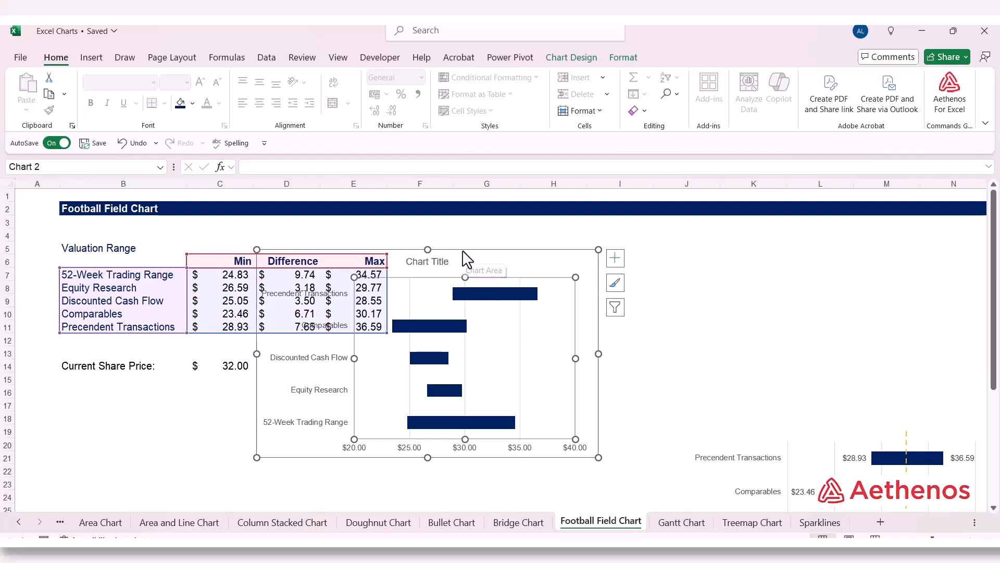
left_click_drag(464, 257, 656, 232)
left_click(940, 344)
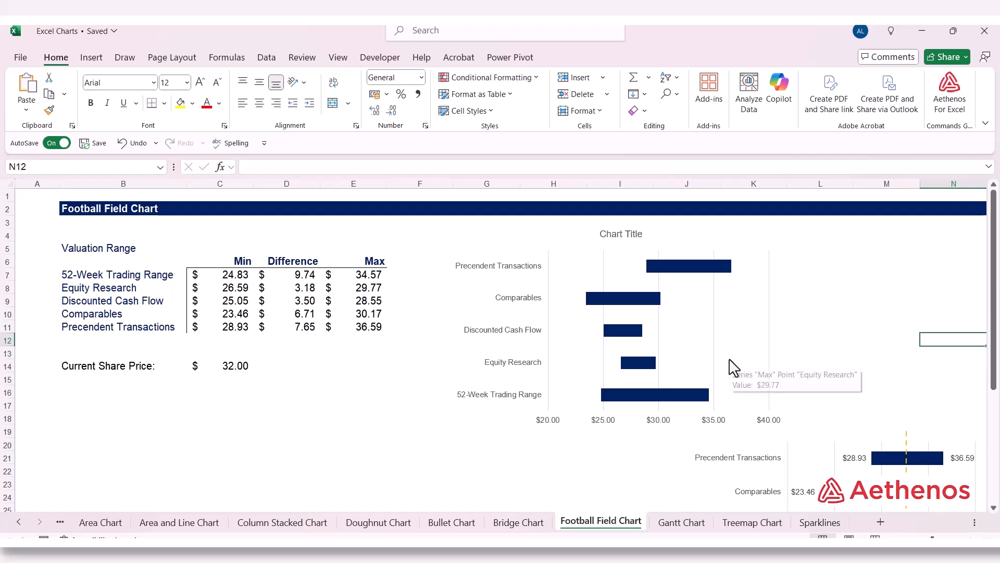
Step: Show value labels for the hidden Max series at the inside base of its bars
left_click(750, 270)
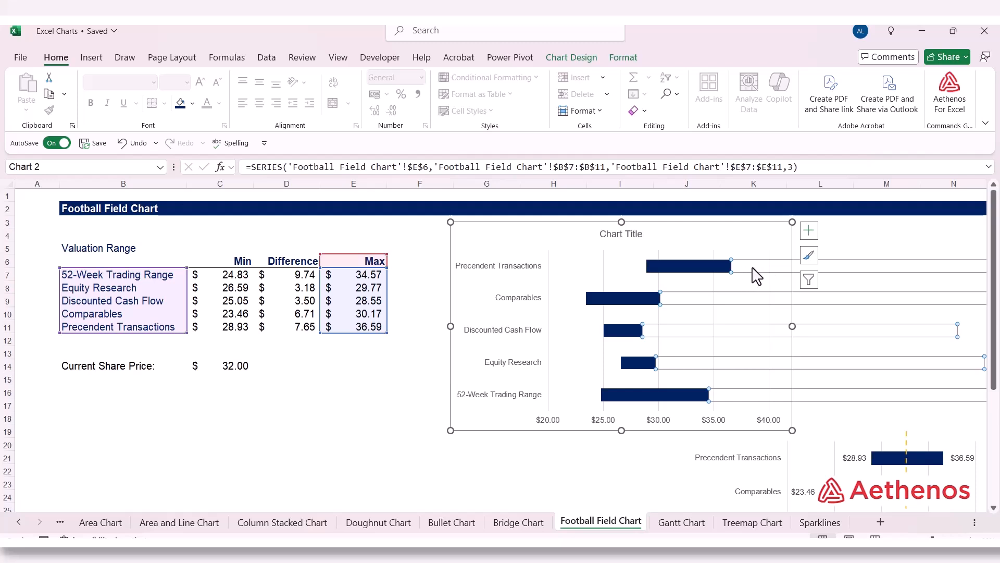
right_click(741, 270)
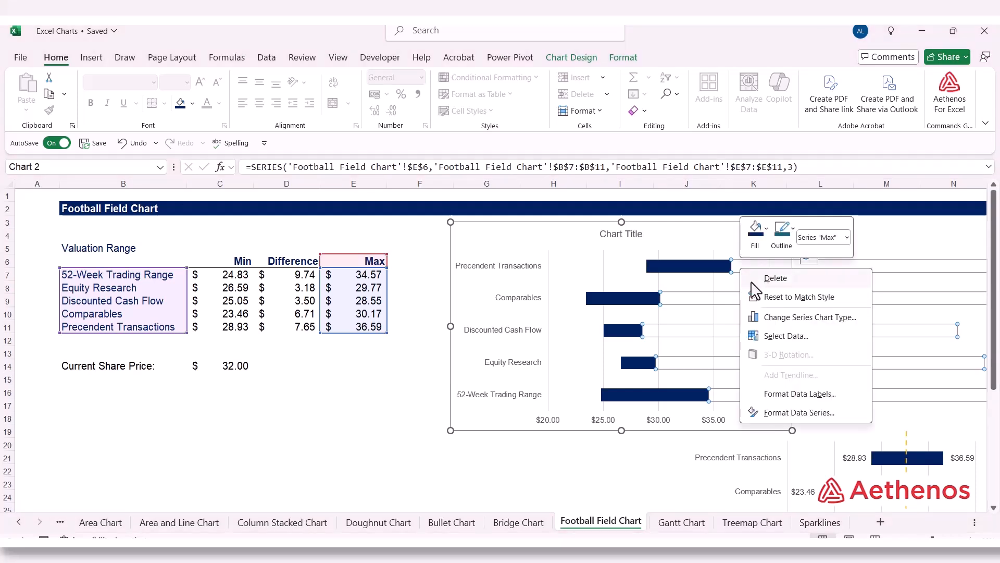
left_click(784, 396)
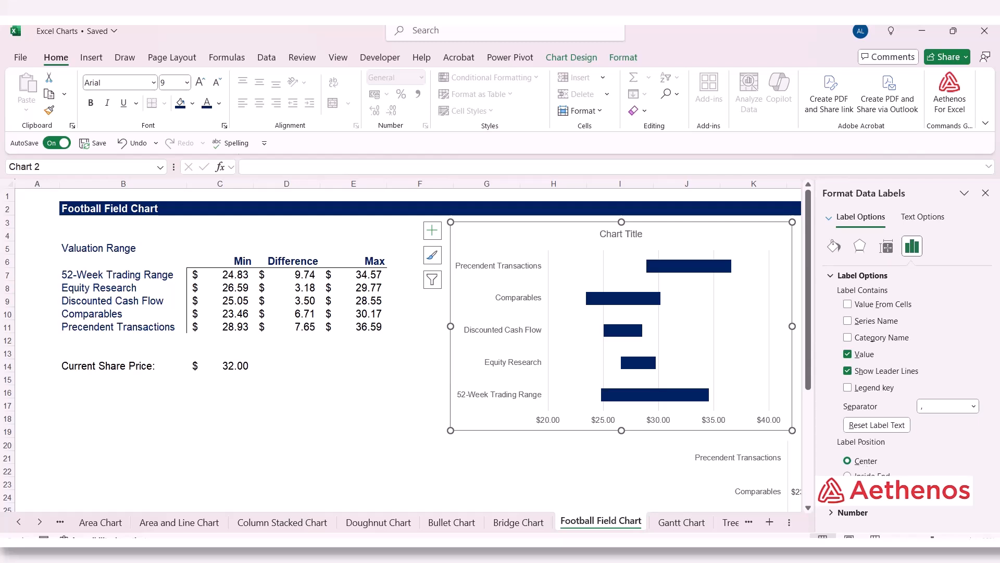
left_click(849, 505)
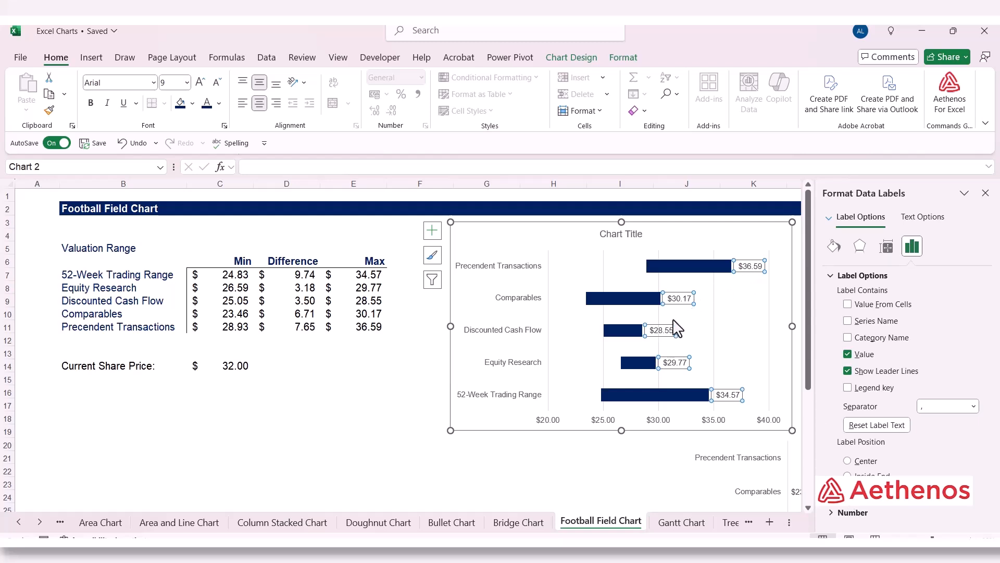
left_click(985, 193)
Step: Add data labels to the hidden Min series and position them at the inside end of its bars
left_click(587, 272)
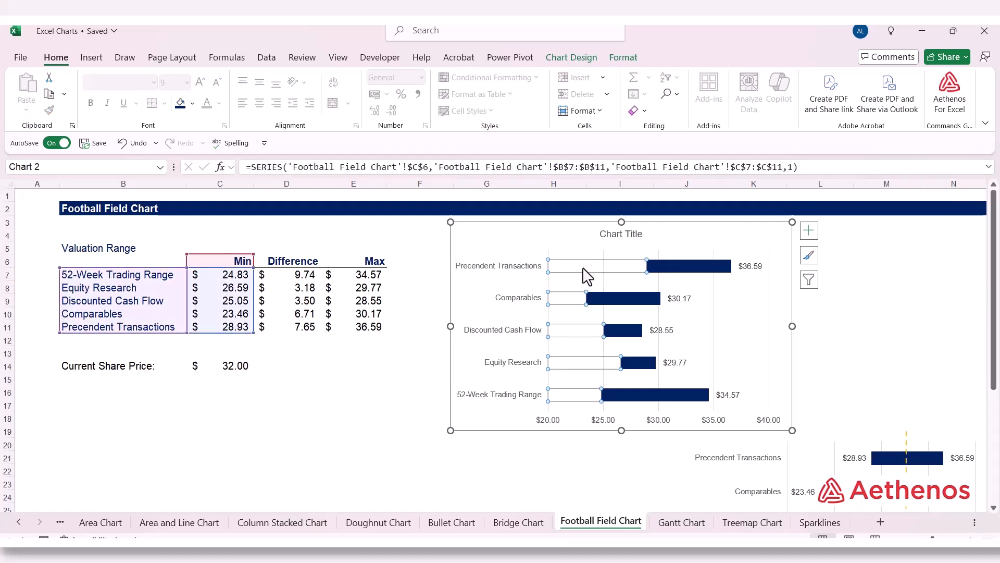
right_click(586, 274)
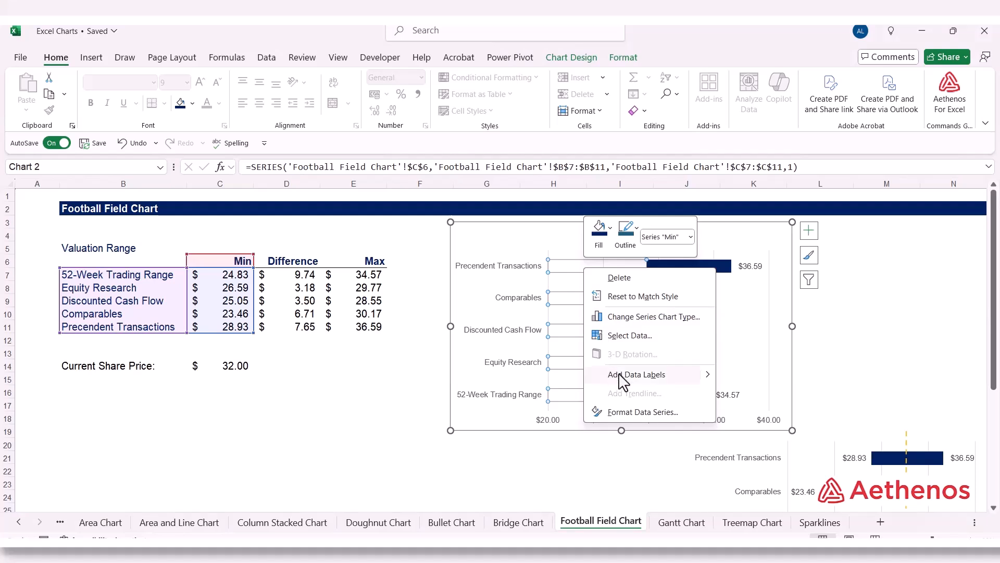
left_click(697, 374)
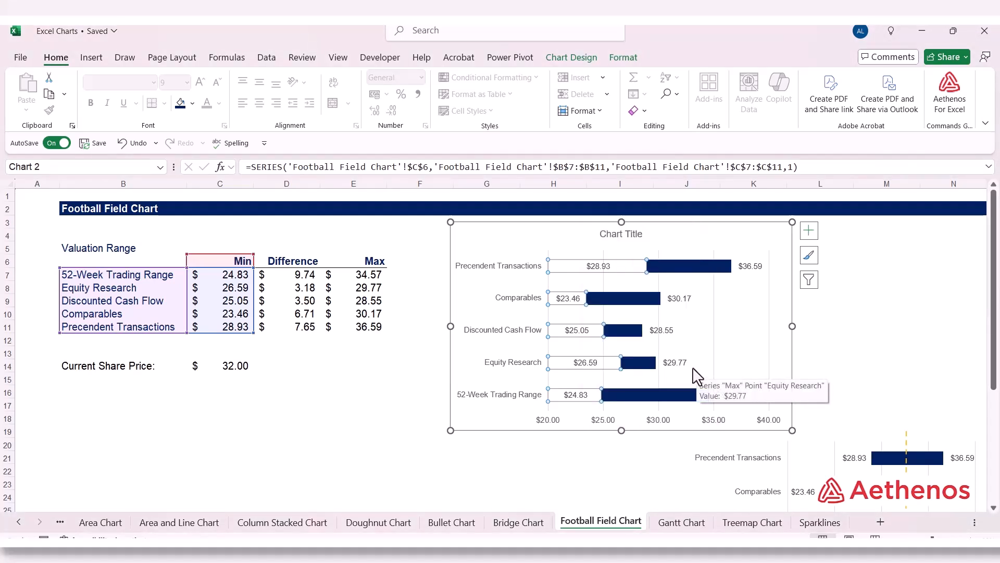
right_click(611, 269)
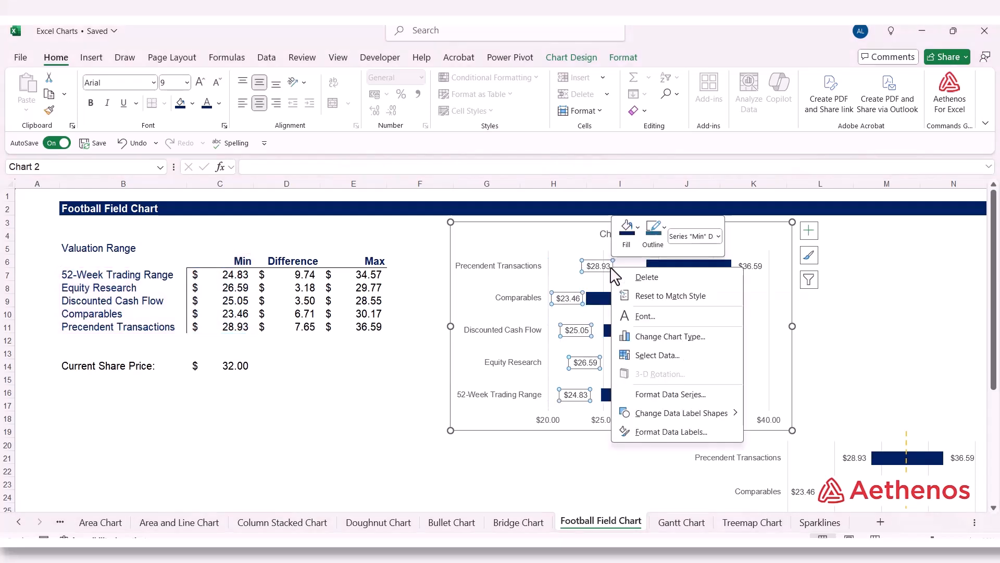
left_click(662, 433)
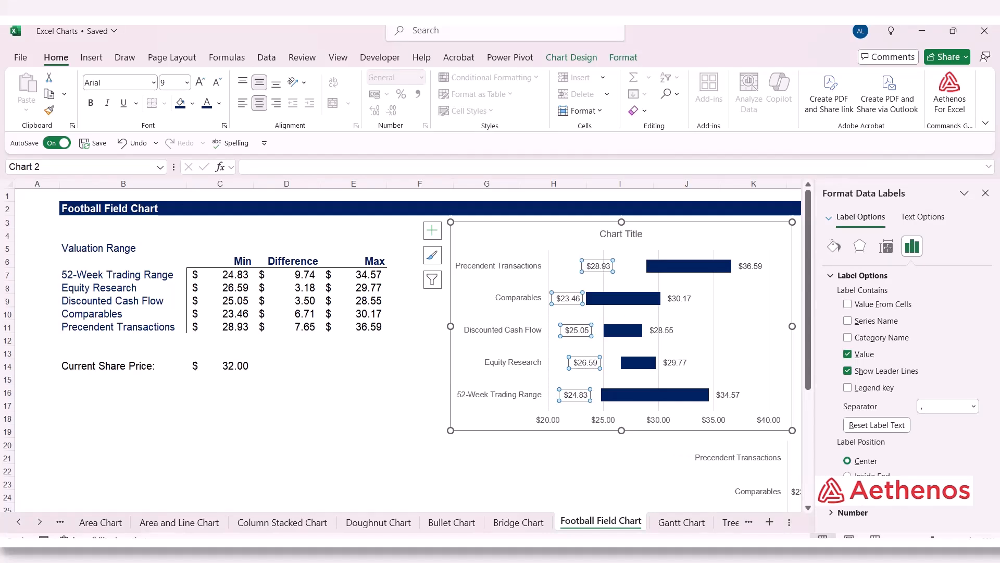
left_click(848, 477)
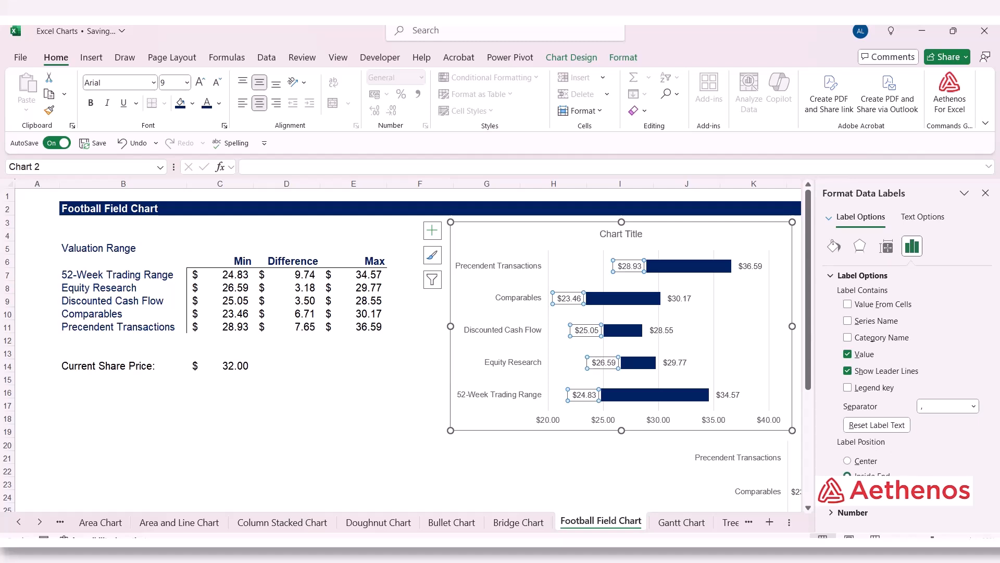
left_click(985, 192)
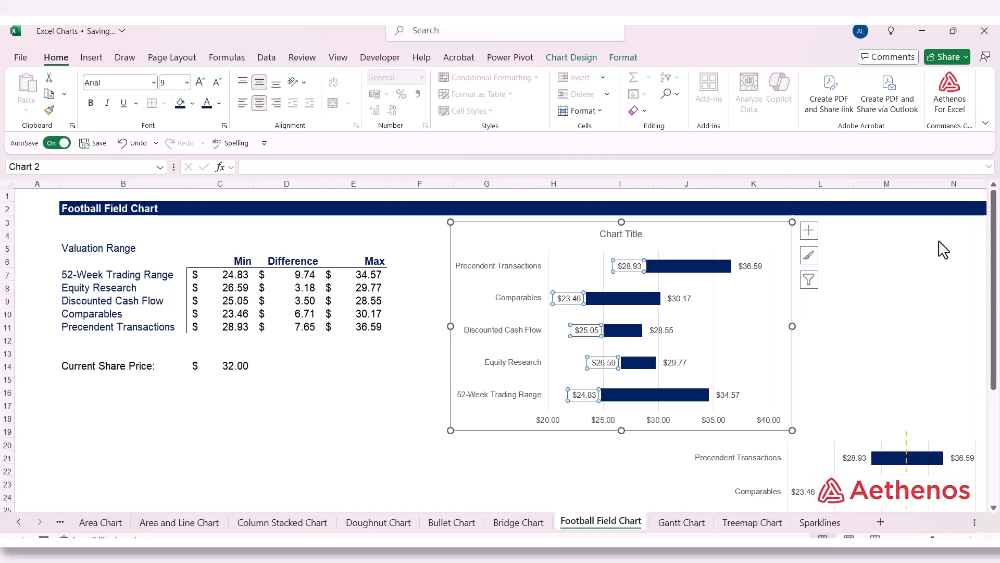
left_click(374, 404)
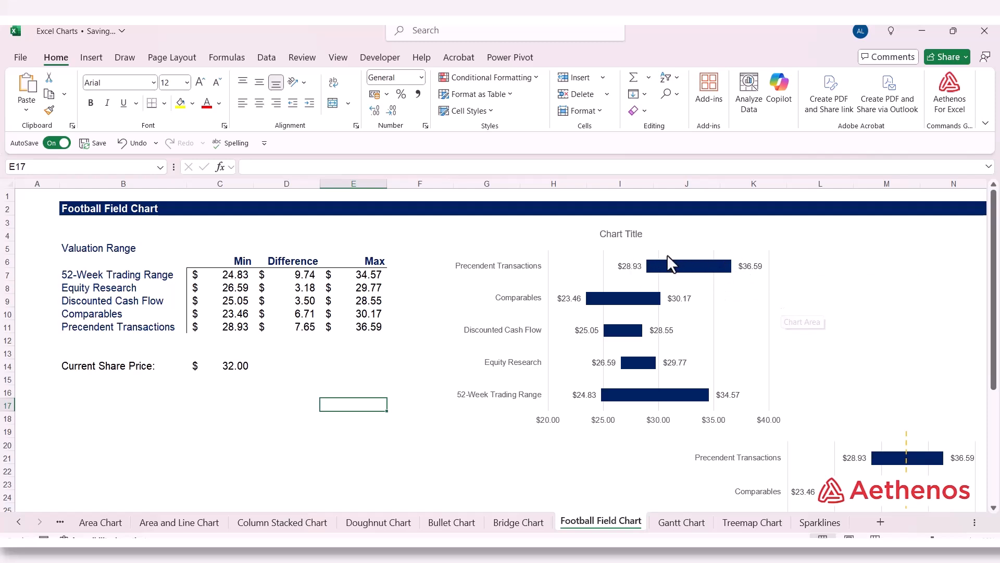
Step: Delete the chart title from the new football field chart
left_click(632, 236)
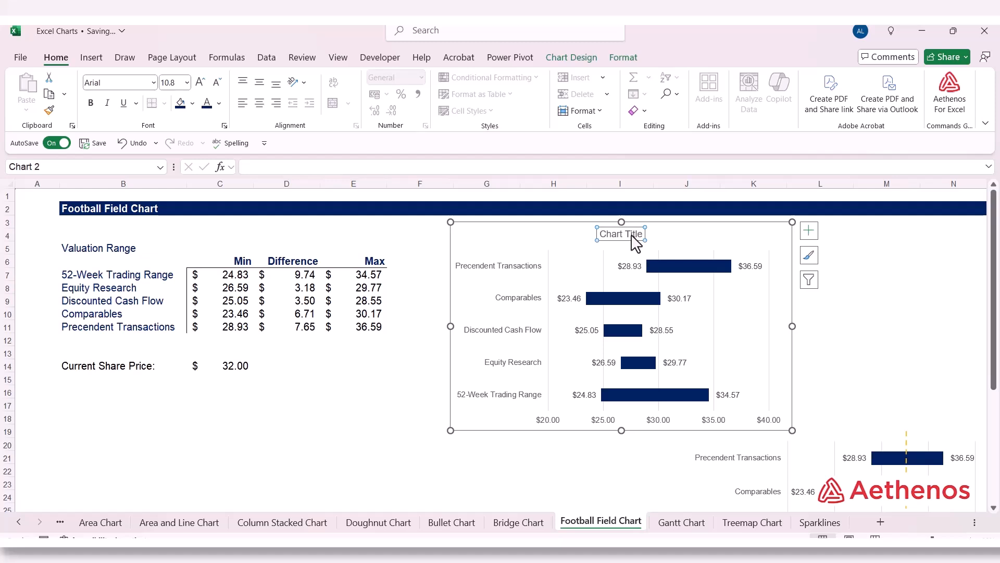
key("Delete")
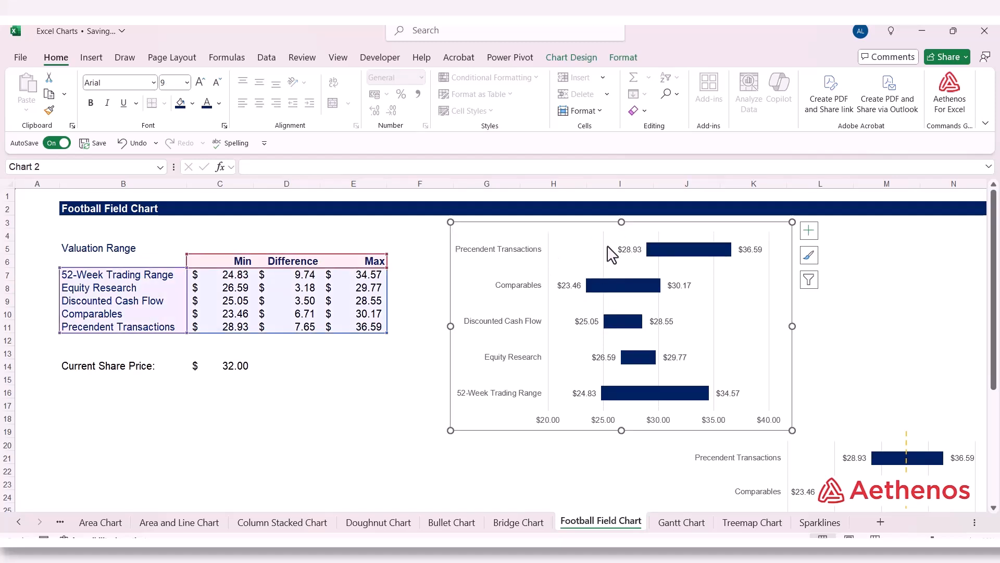
left_click(873, 396)
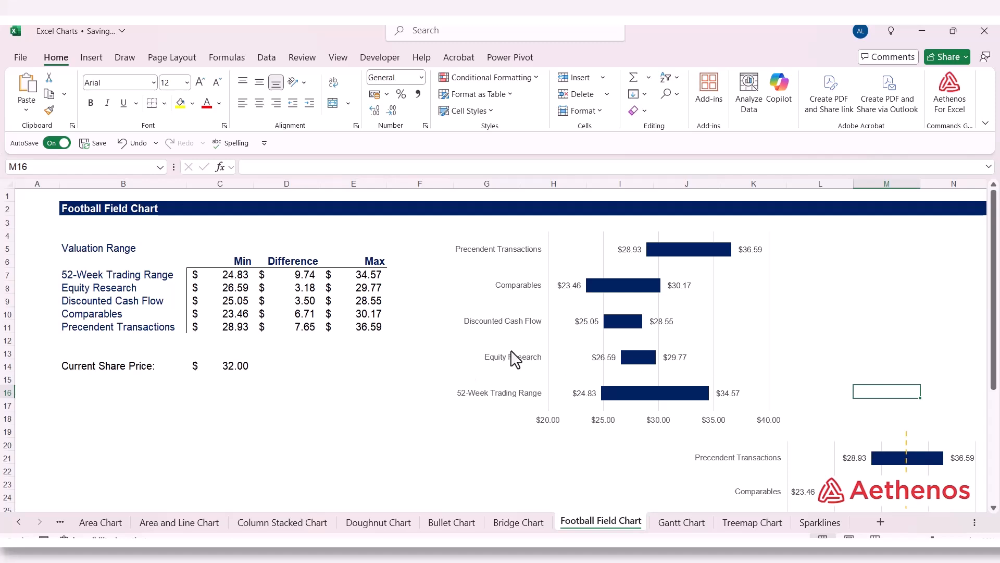
Step: Draw a straight vertical line about 7.9 cm tall across the football field chart, positioned at the $32.00 current share price
left_click(224, 370)
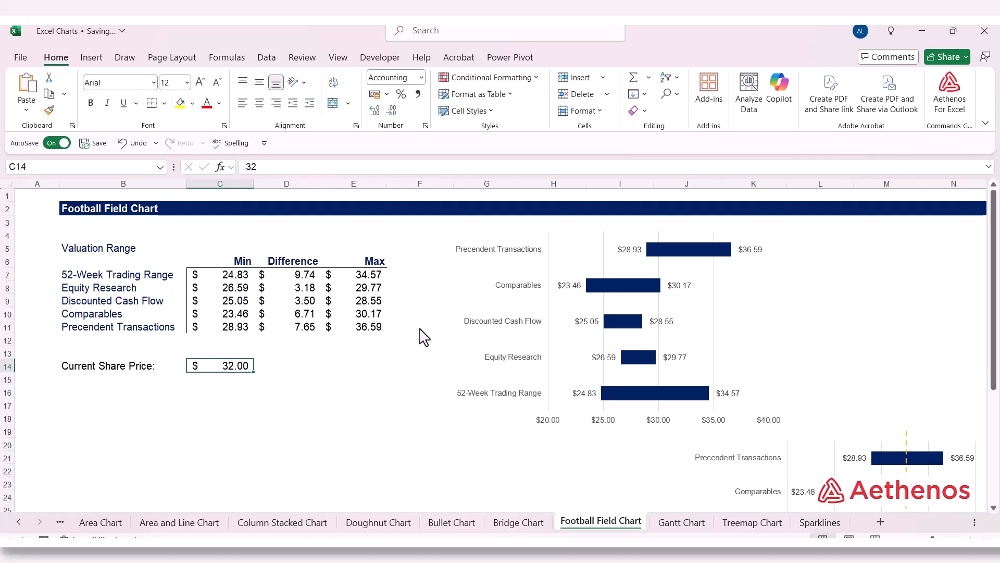
left_click(86, 58)
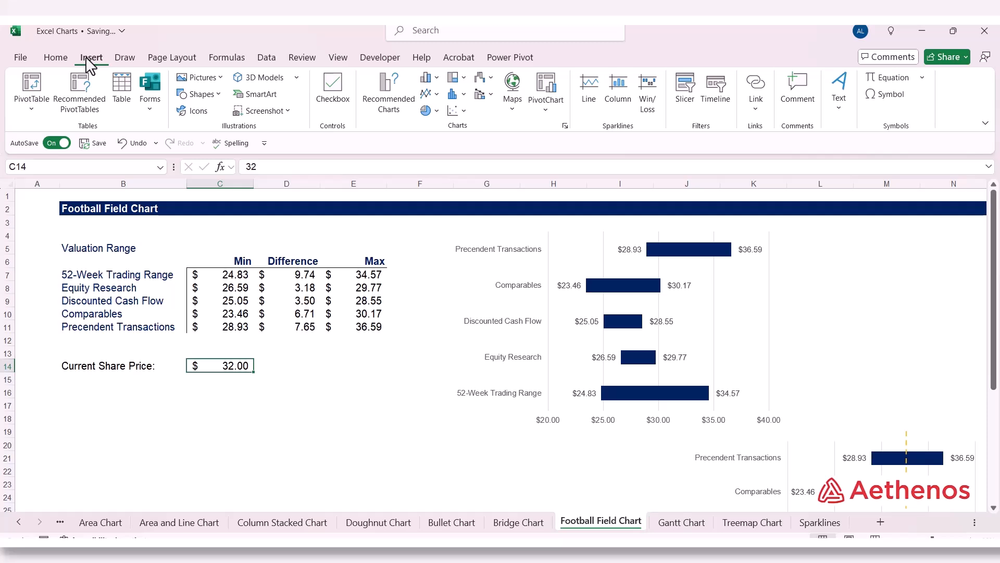
left_click(218, 94)
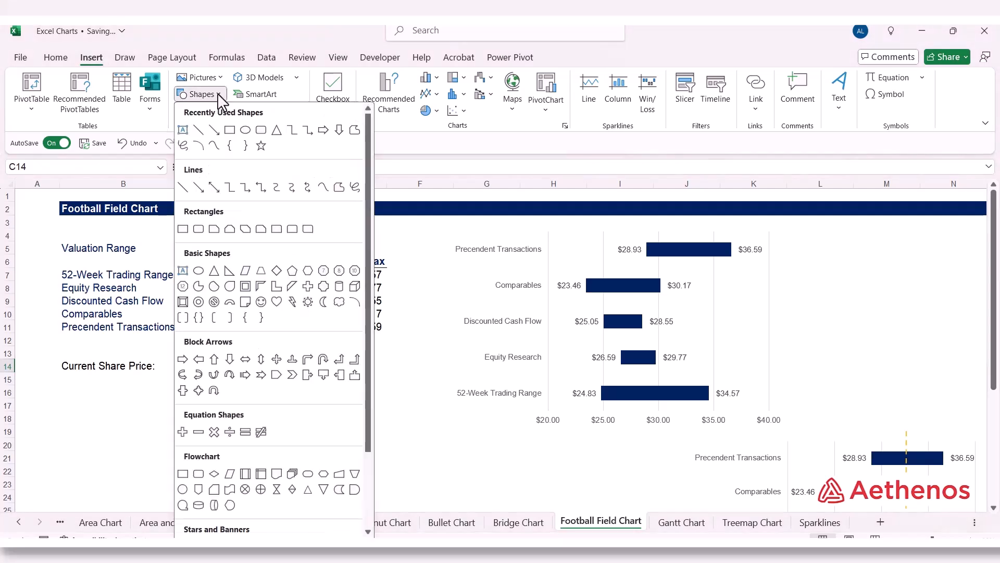
left_click(181, 188)
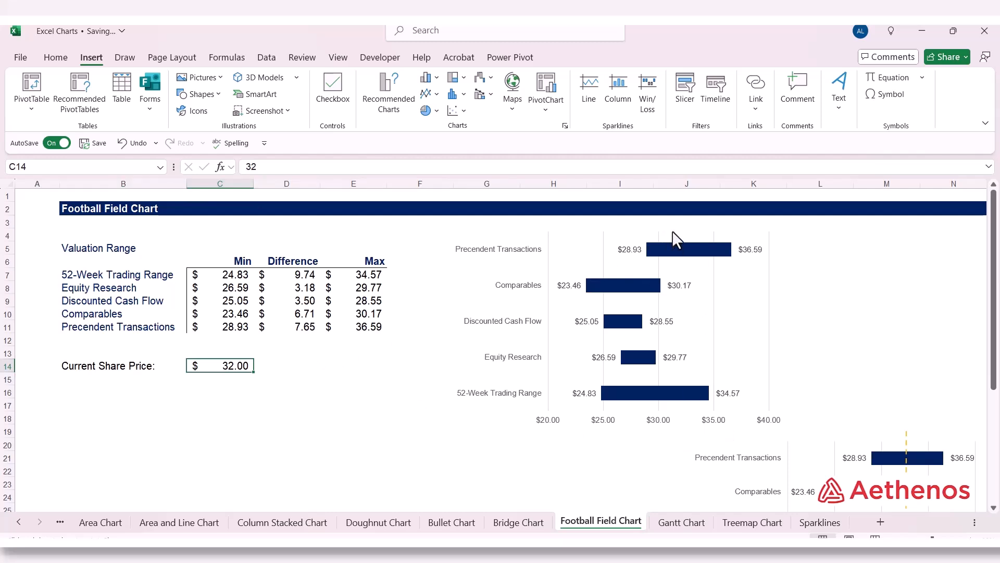
left_click_drag(671, 232, 677, 432)
left_click_drag(672, 352, 682, 347)
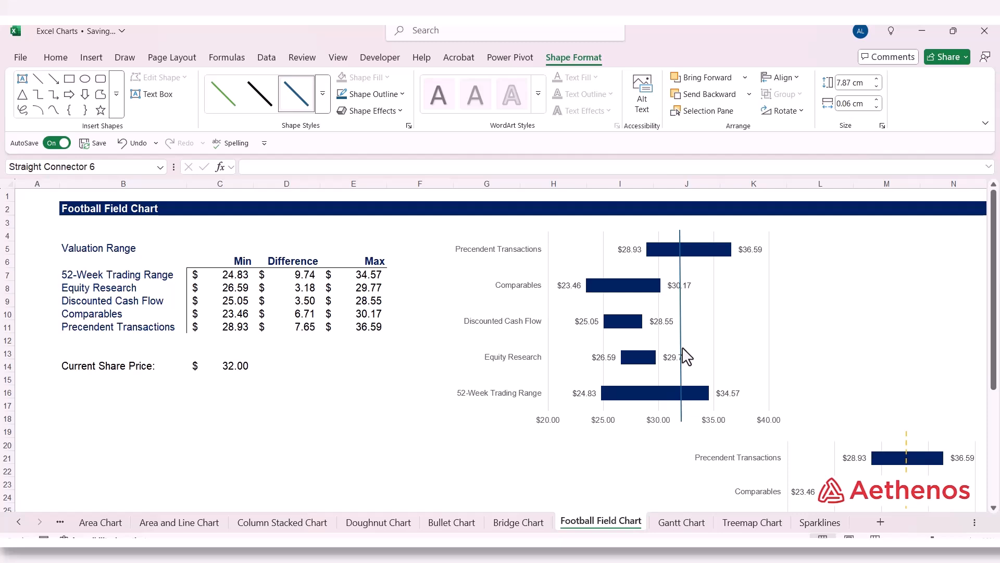
left_click_drag(682, 348, 680, 348)
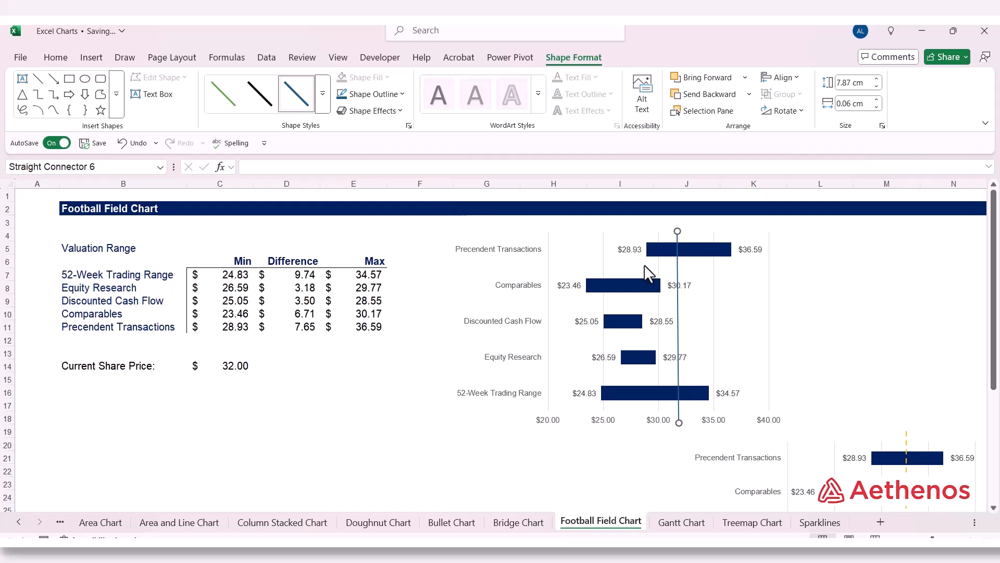
Step: Give the share-price line on the football field chart a dashed outline
left_click(404, 99)
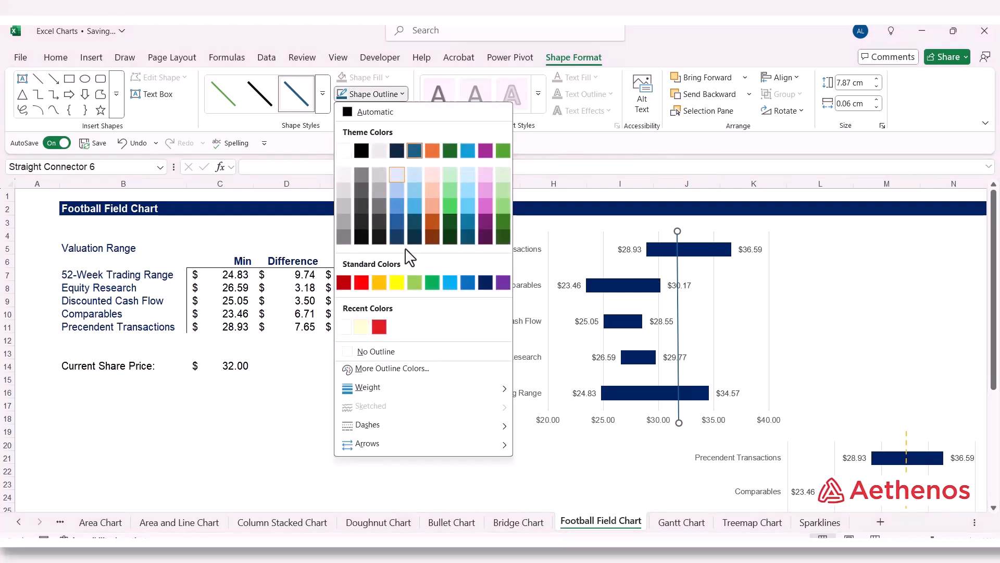
mouse_move(392, 431)
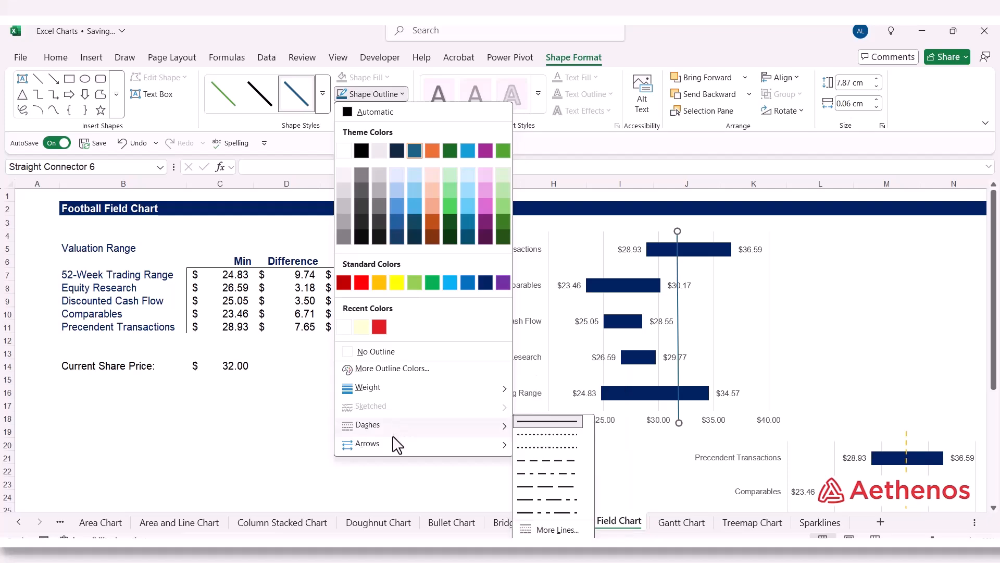
left_click(544, 452)
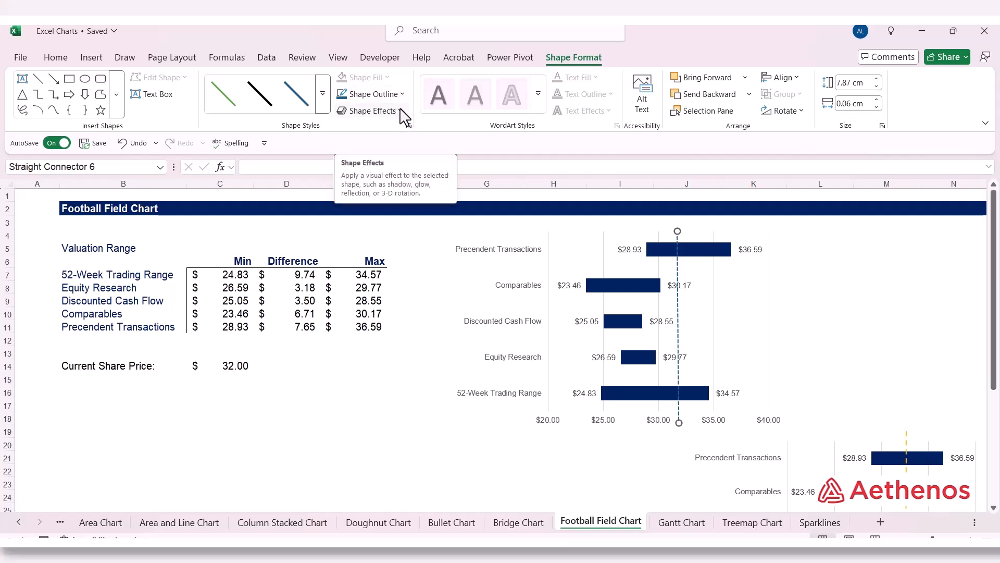
Step: Color the dashed share-price line yellow
left_click(403, 95)
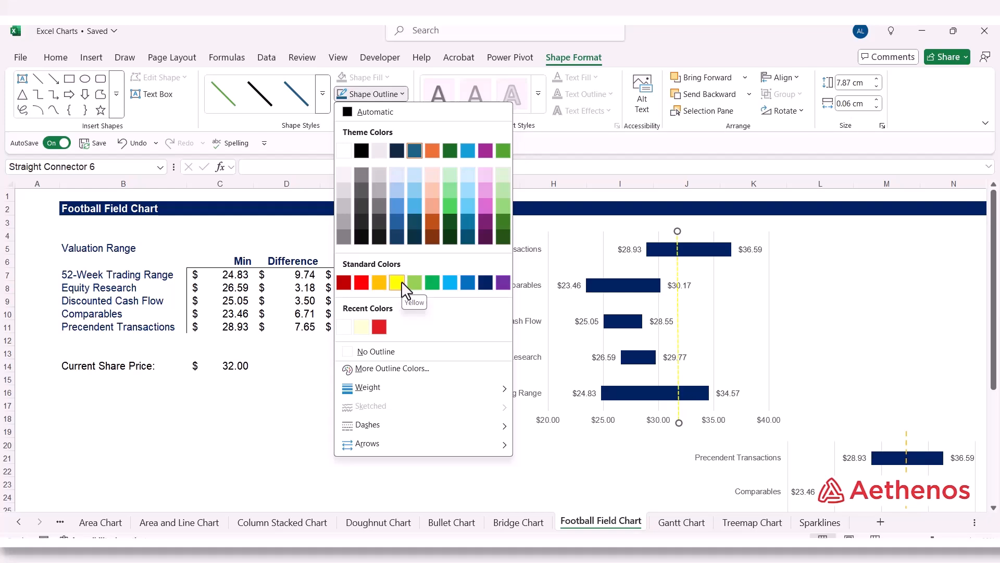
left_click(401, 284)
left_click(868, 341)
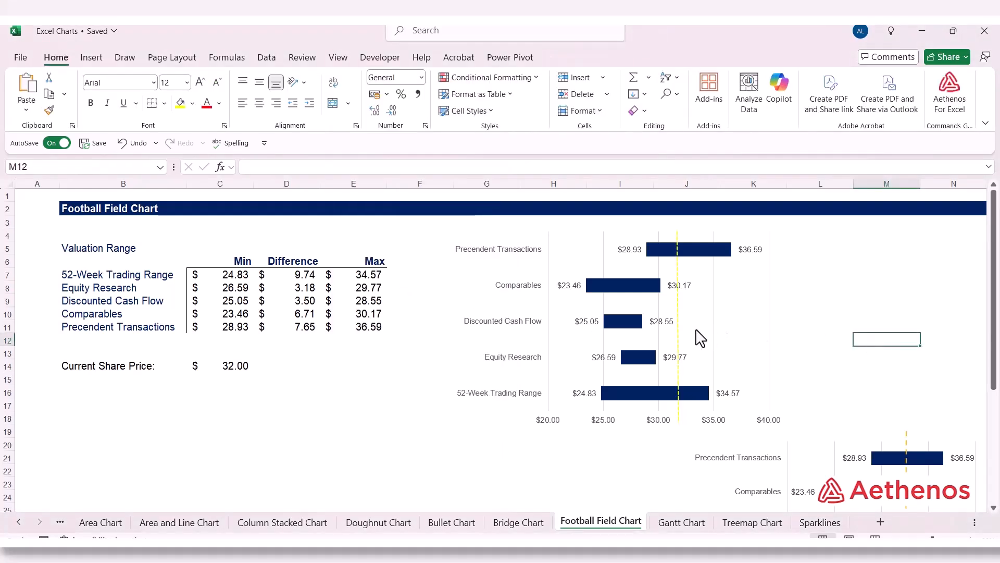
Step: Change the dashed share-price line's color to the standard orange
left_click(679, 321)
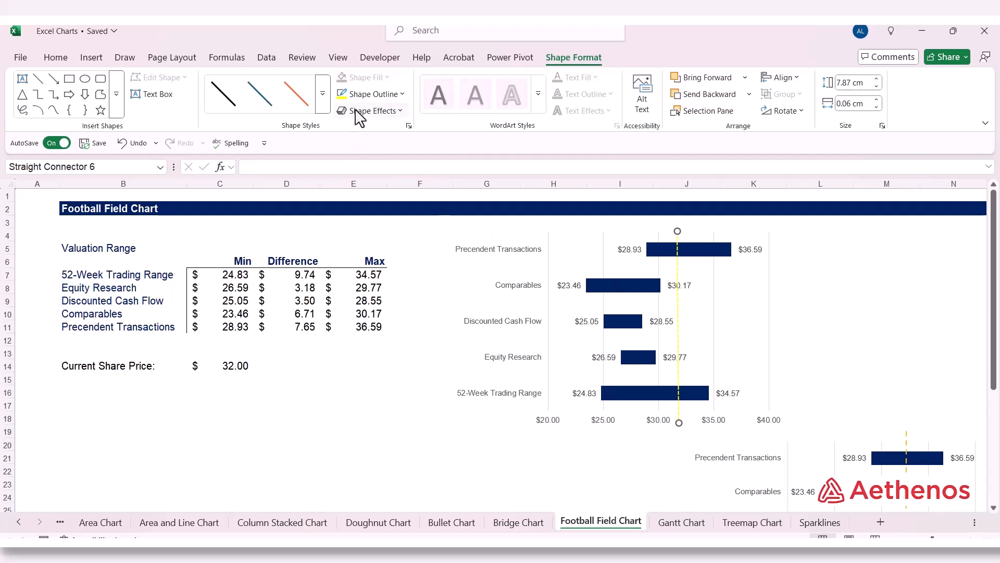
left_click(402, 99)
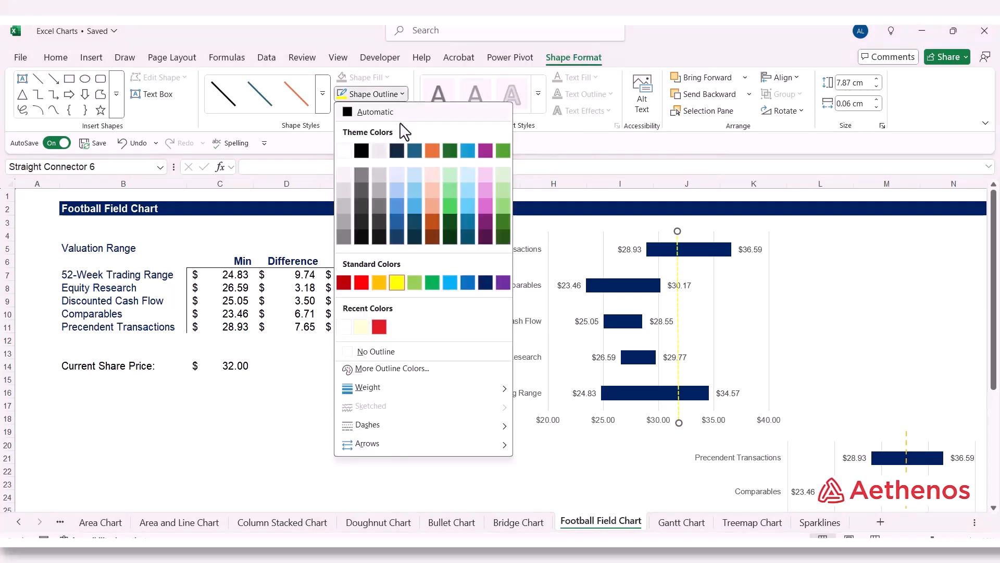
left_click(383, 282)
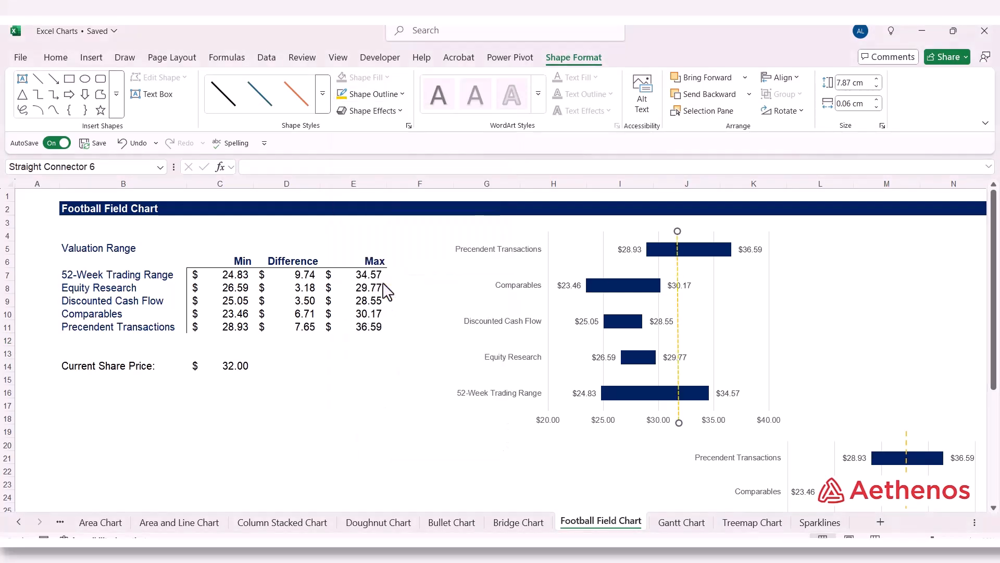
left_click(854, 323)
left_click(824, 287)
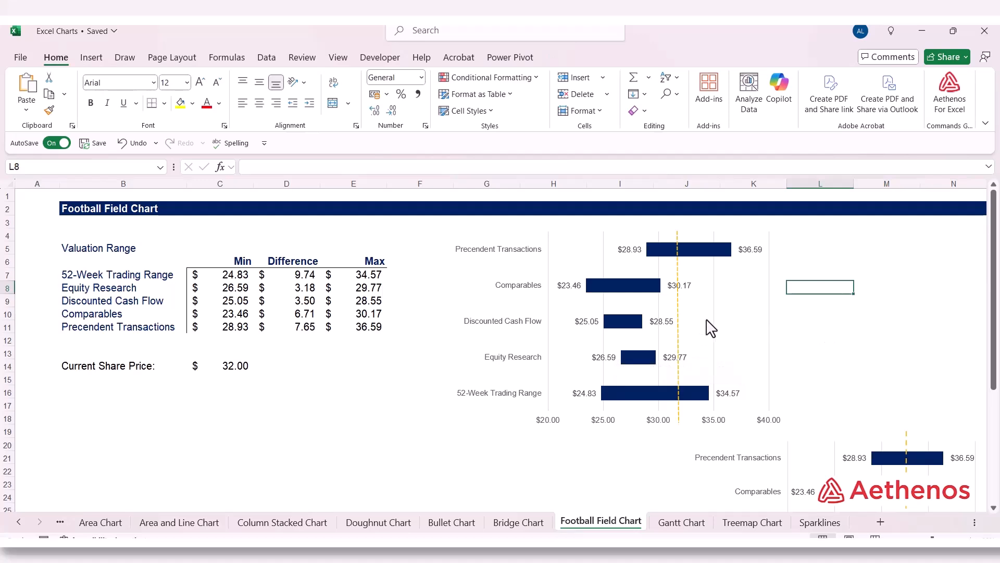
left_click(837, 358)
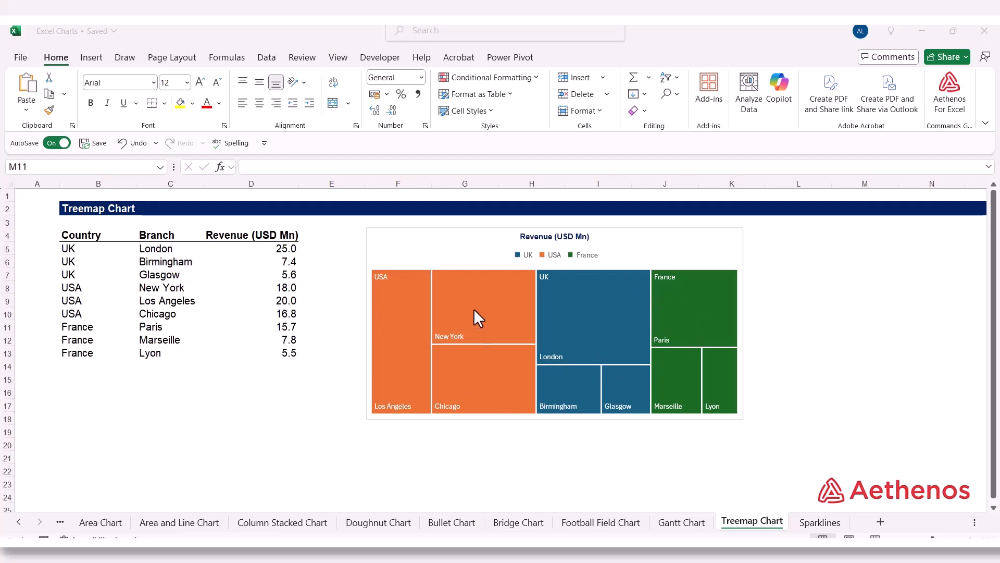
Step: On the Treemap Chart sheet, move the existing revenue treemap below the data table
mouse_move(474, 311)
mouse_move(393, 294)
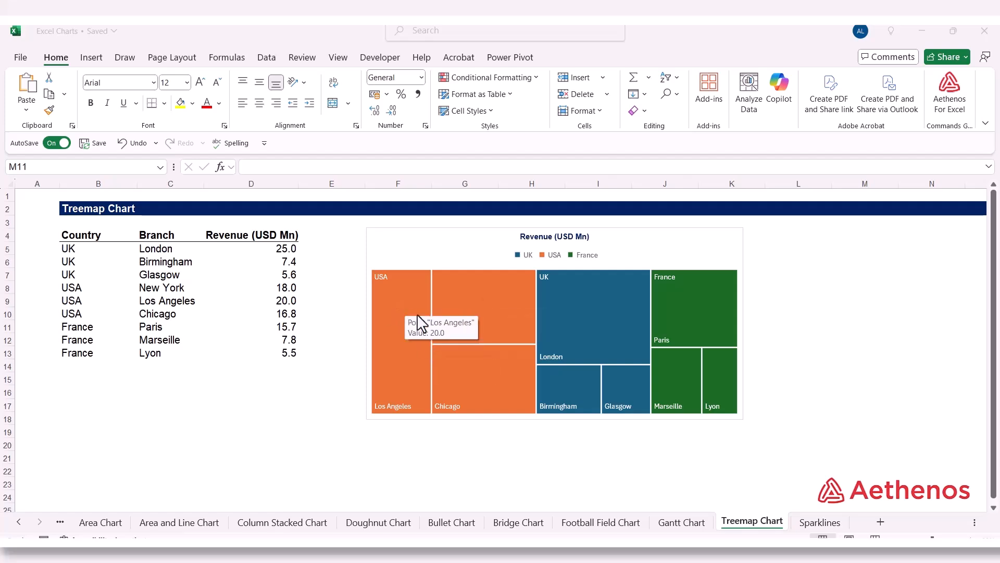
mouse_move(564, 284)
mouse_move(566, 351)
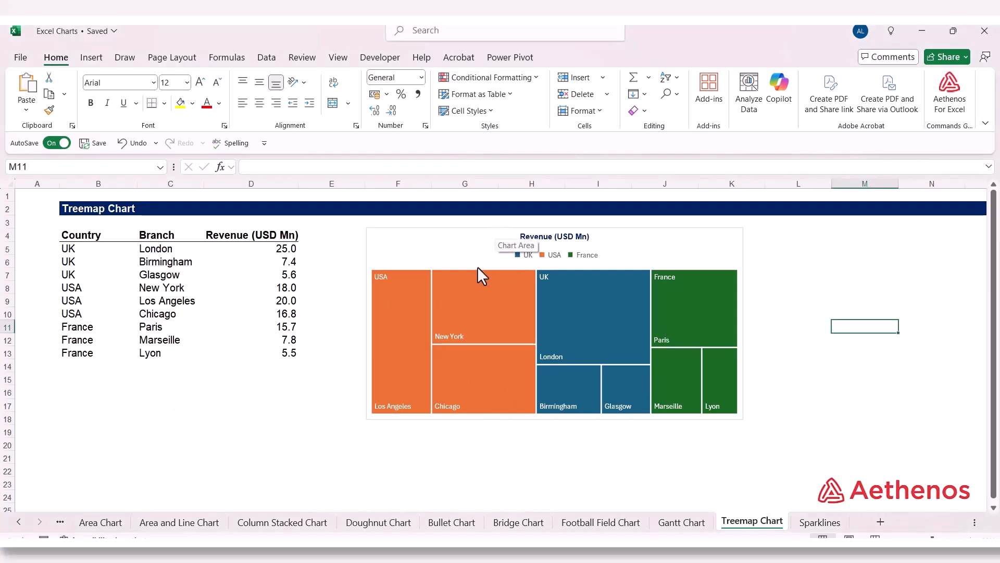
left_click_drag(495, 239, 182, 384)
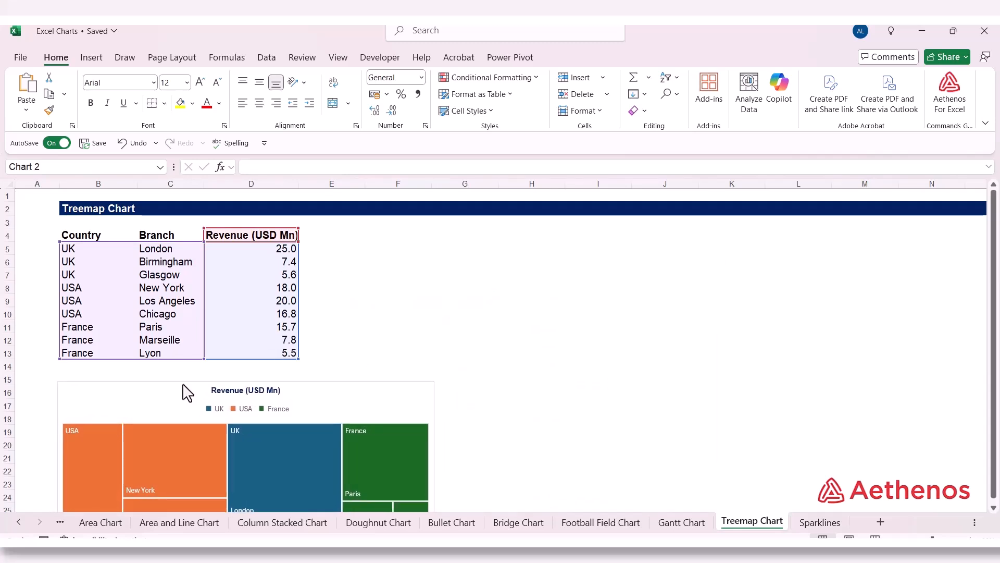
left_click_drag(187, 392, 189, 392)
left_click(426, 276)
Step: Insert a treemap chart from the Country, Branch and Revenue table in B4:D13 and place it to the table's right
left_click_drag(107, 239, 272, 354)
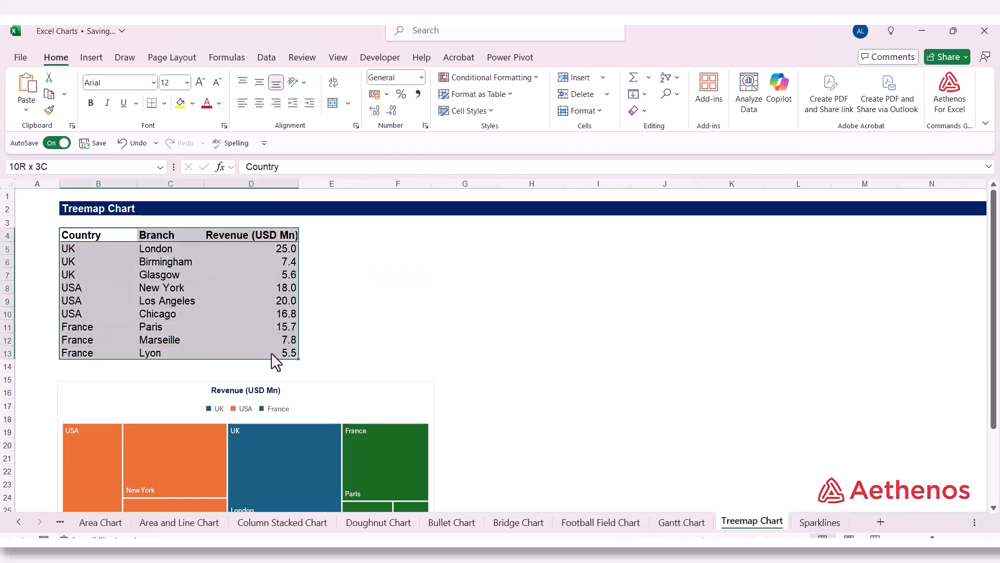
left_click(93, 58)
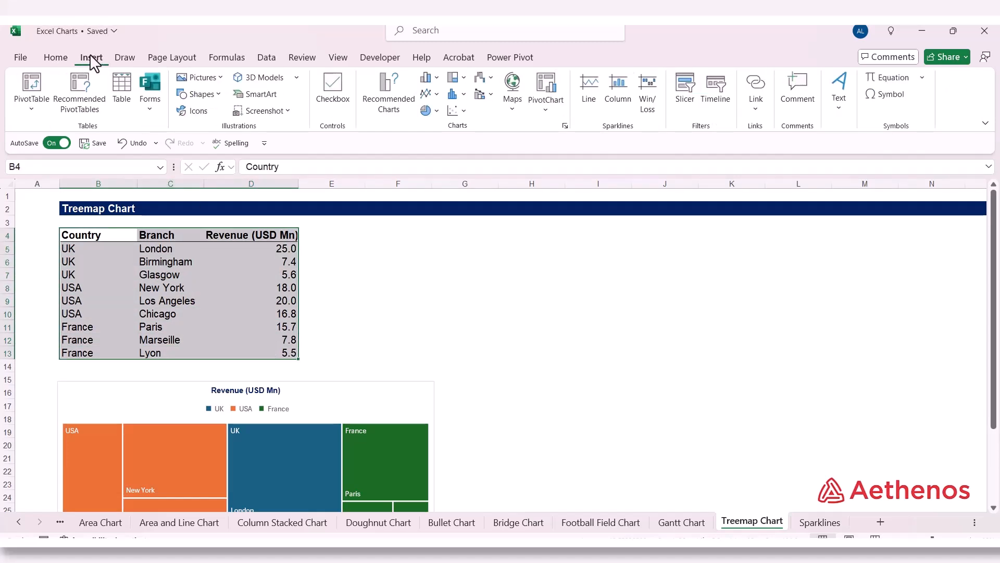
left_click(465, 80)
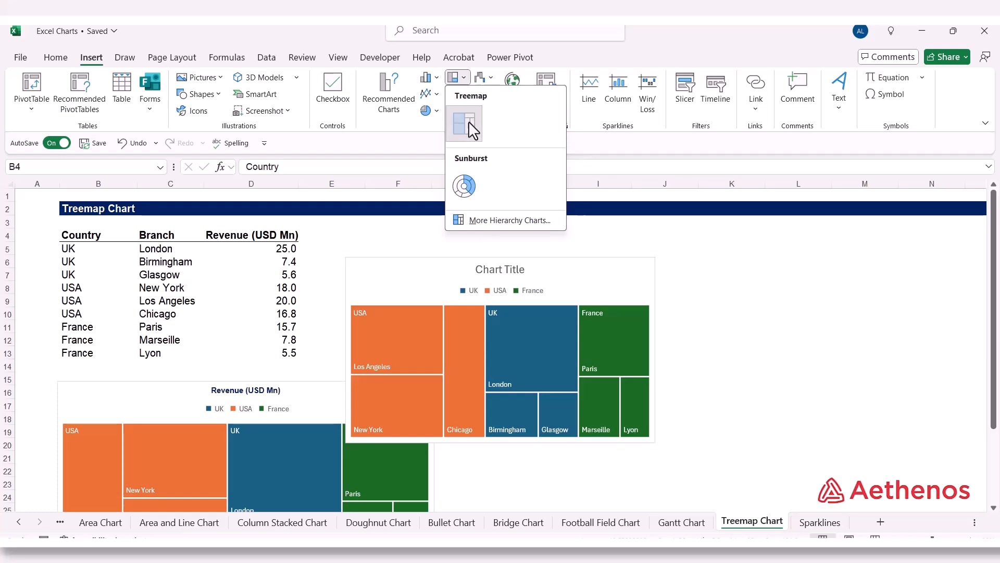
left_click(468, 121)
left_click_drag(446, 276, 581, 237)
Step: Replace the new treemap's placeholder title with "Revenue (USD Mn)"
double_click(618, 245)
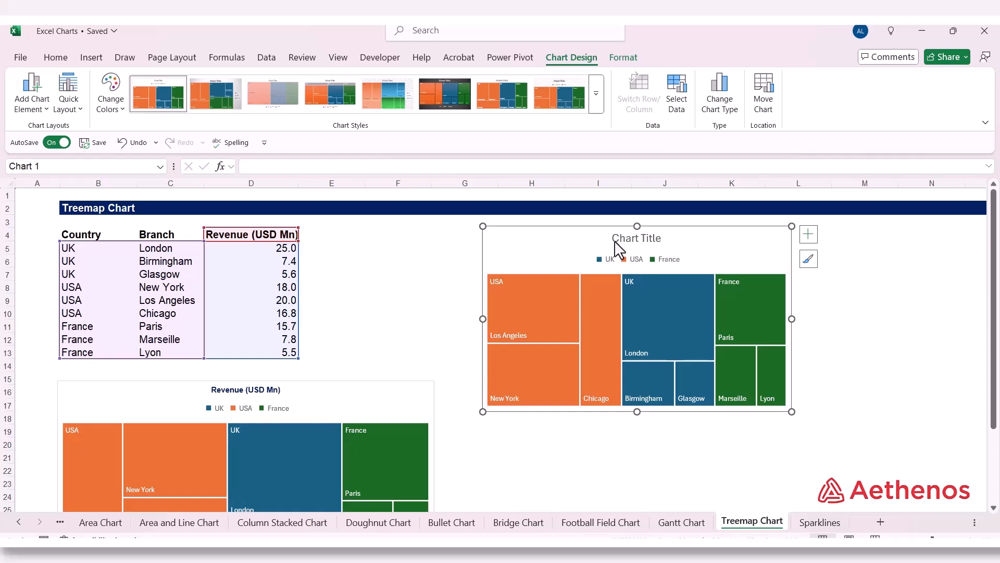
left_click_drag(617, 247, 693, 253)
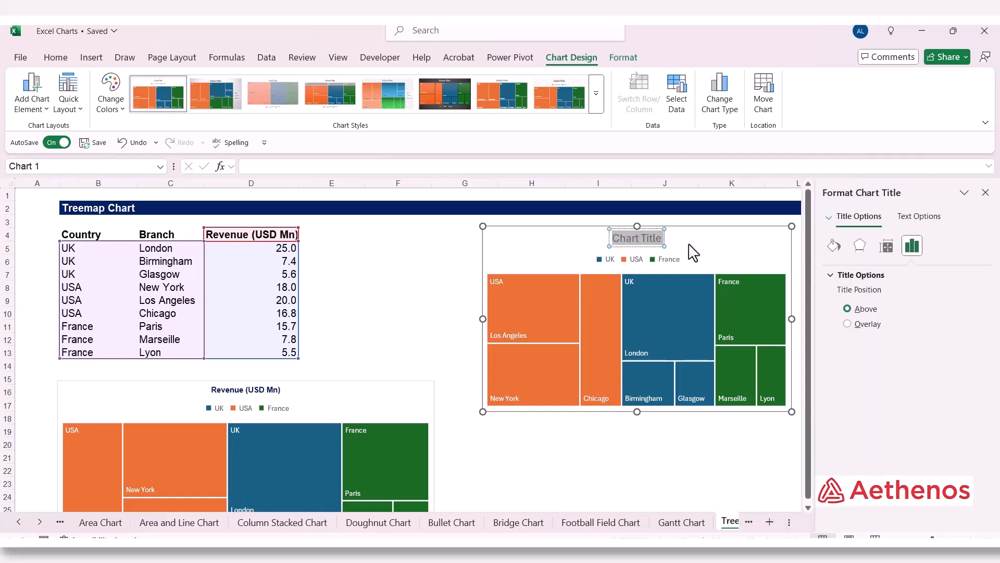
type("R")
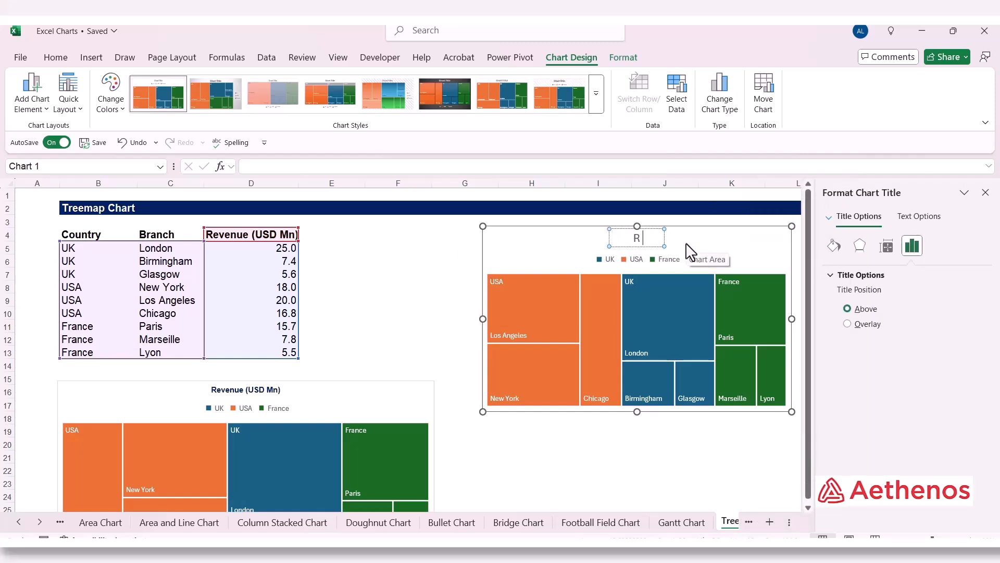
type("evenue (USD")
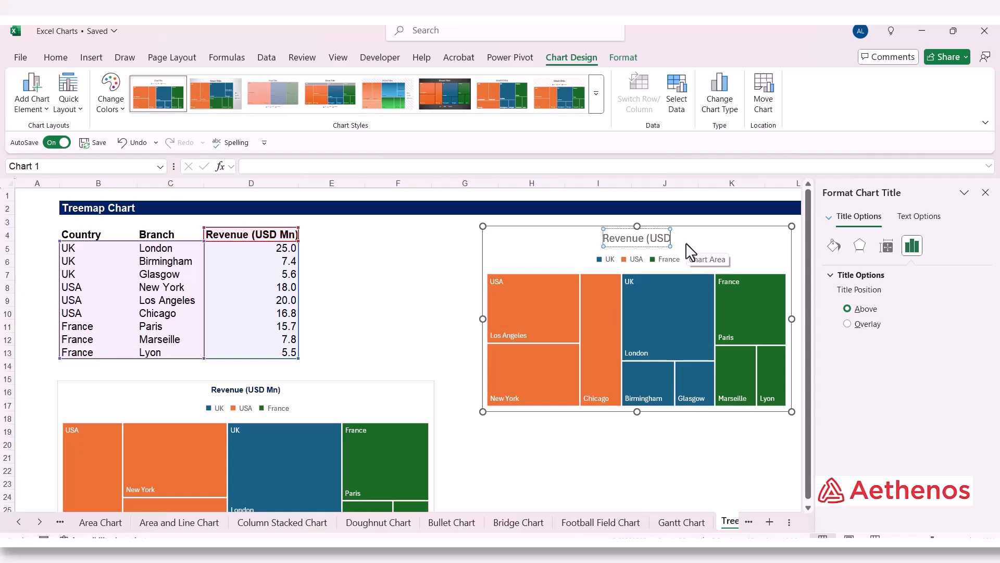
type(" M")
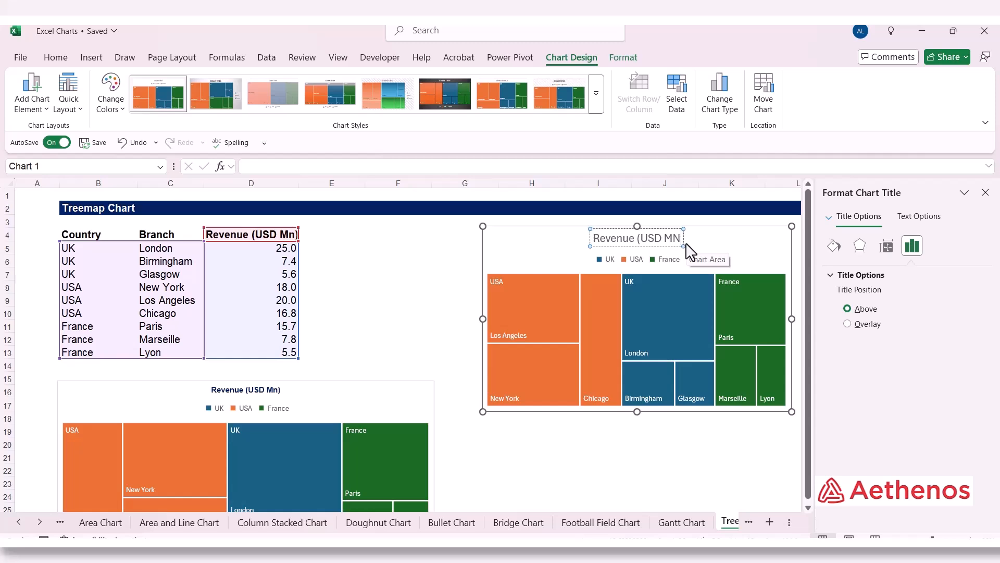
key("BackSpace")
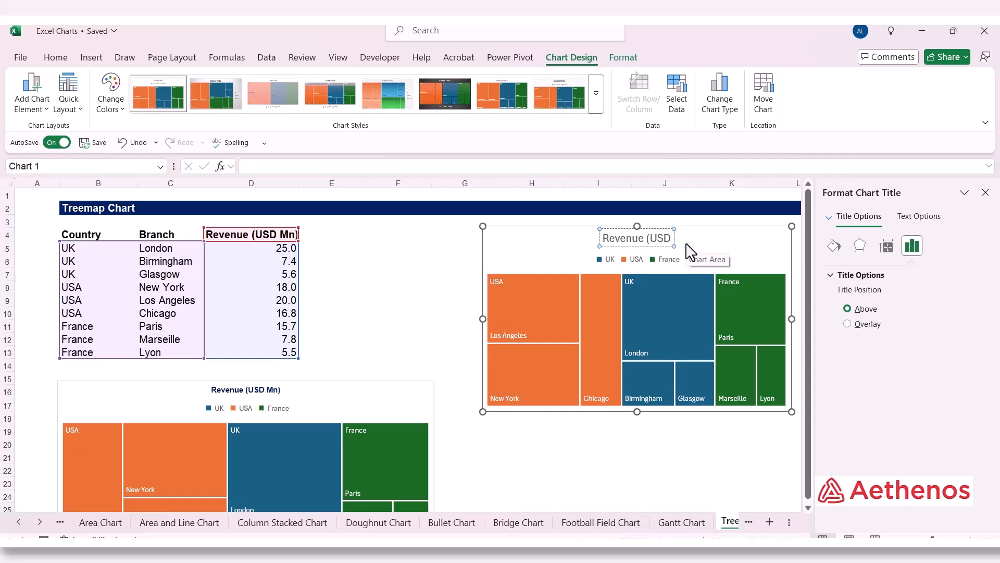
type("Mn")
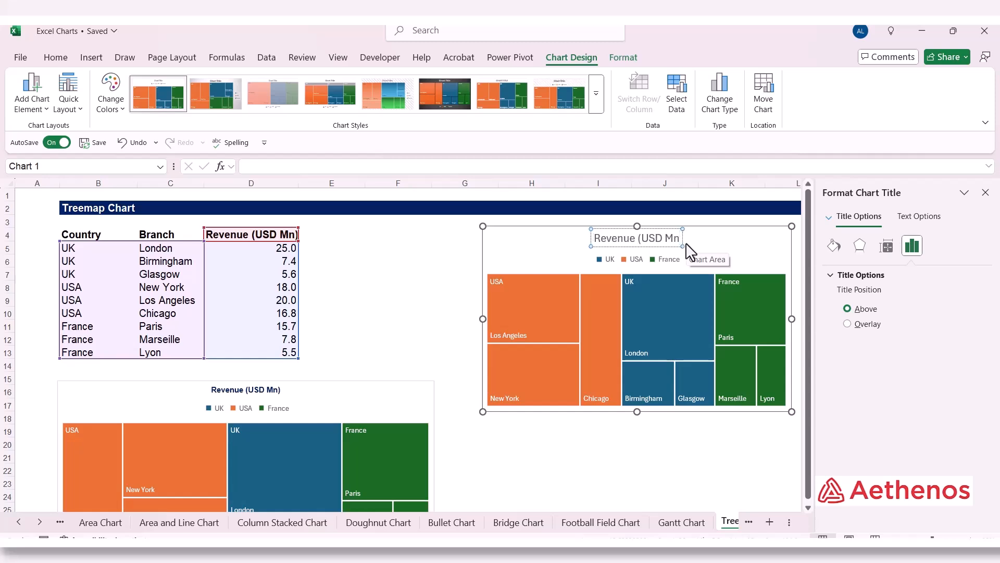
type(")")
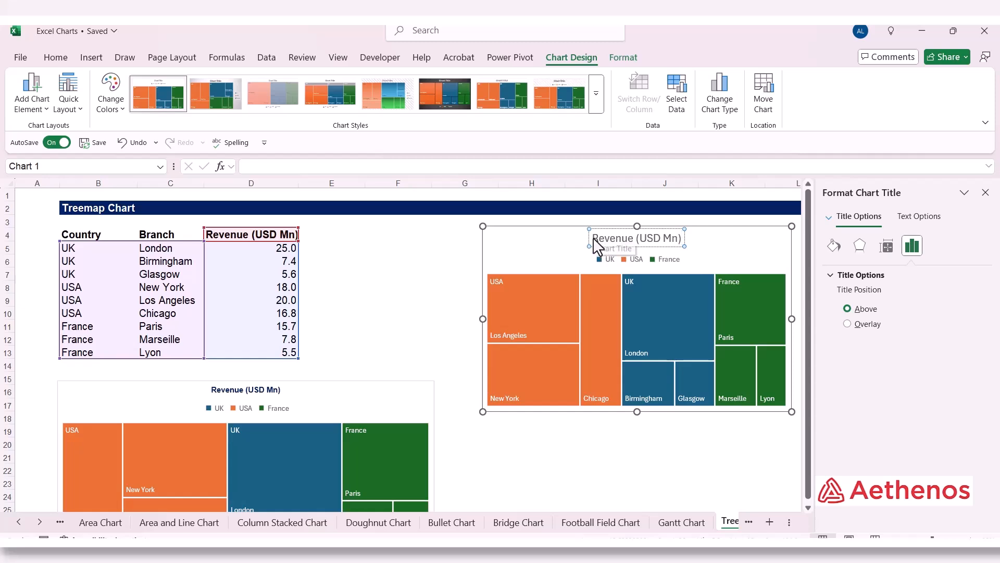
Step: Make the new treemap's title bold and dark blue, and close the formatting pane
left_click_drag(593, 237, 687, 240)
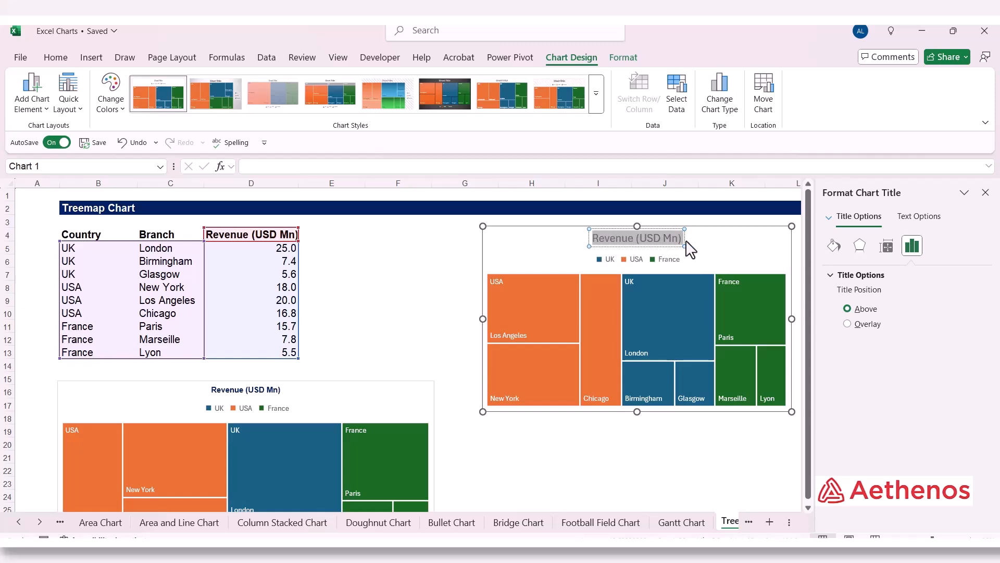
left_click(56, 57)
left_click(91, 103)
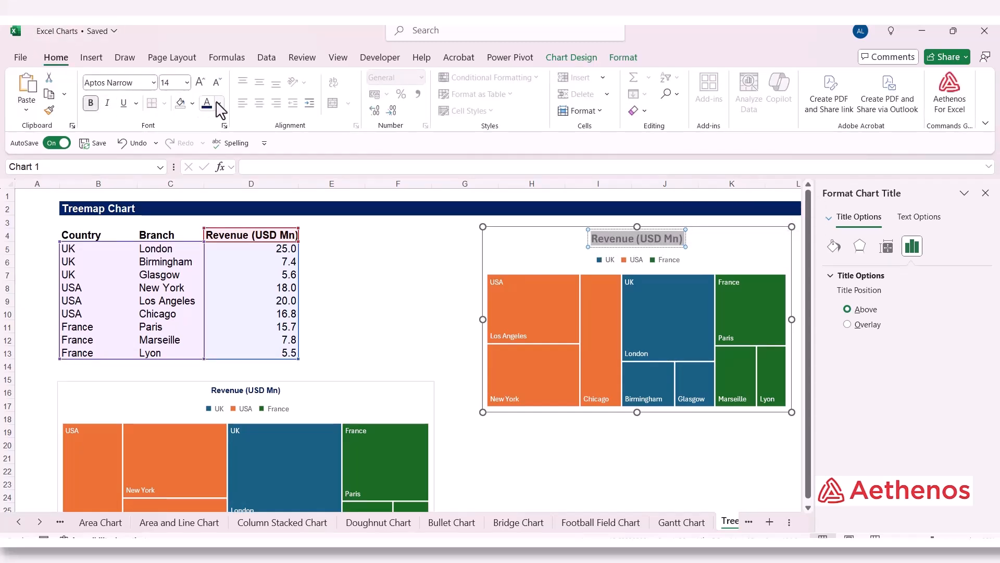
left_click(219, 103)
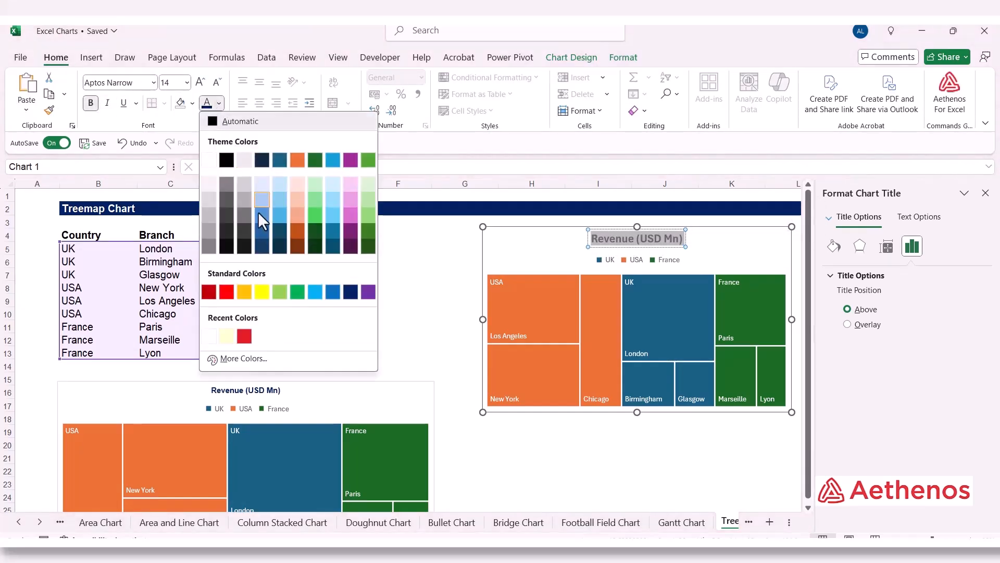
left_click(351, 292)
left_click(416, 287)
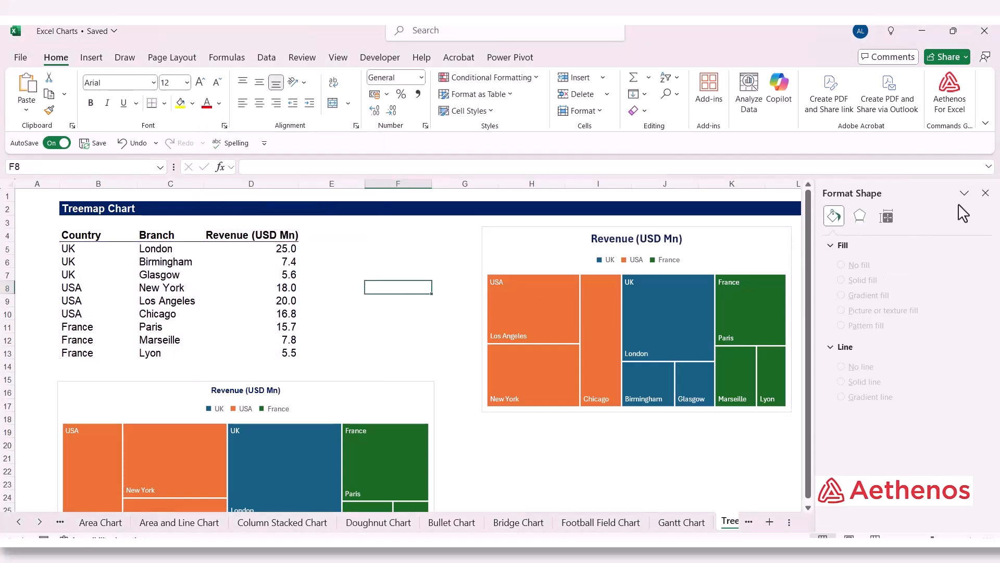
left_click(986, 193)
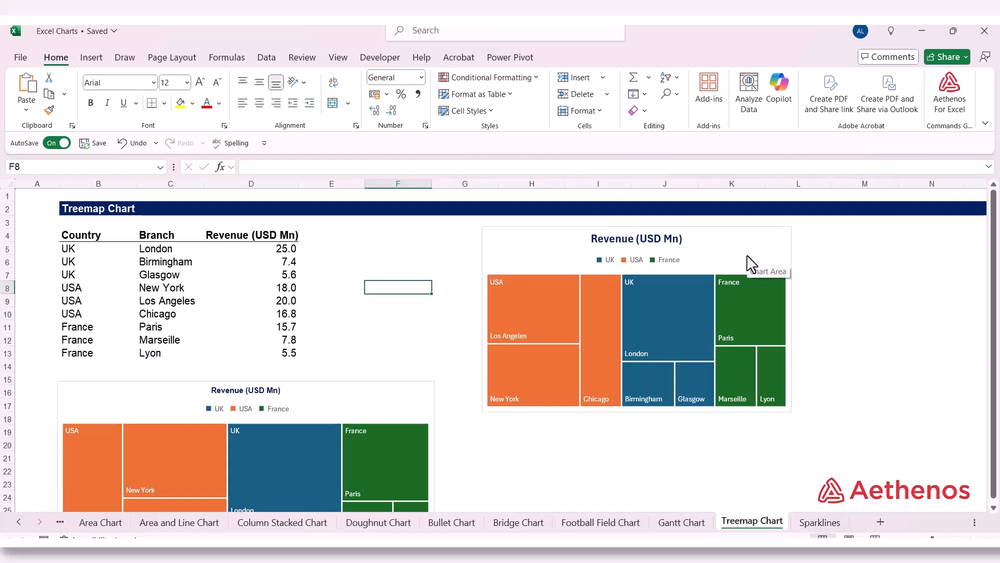
left_click(852, 254)
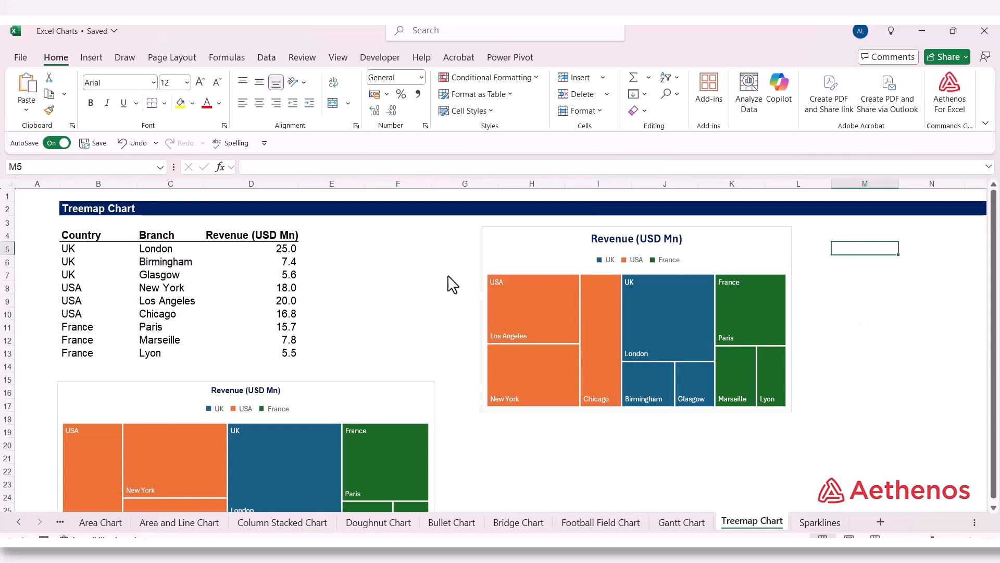